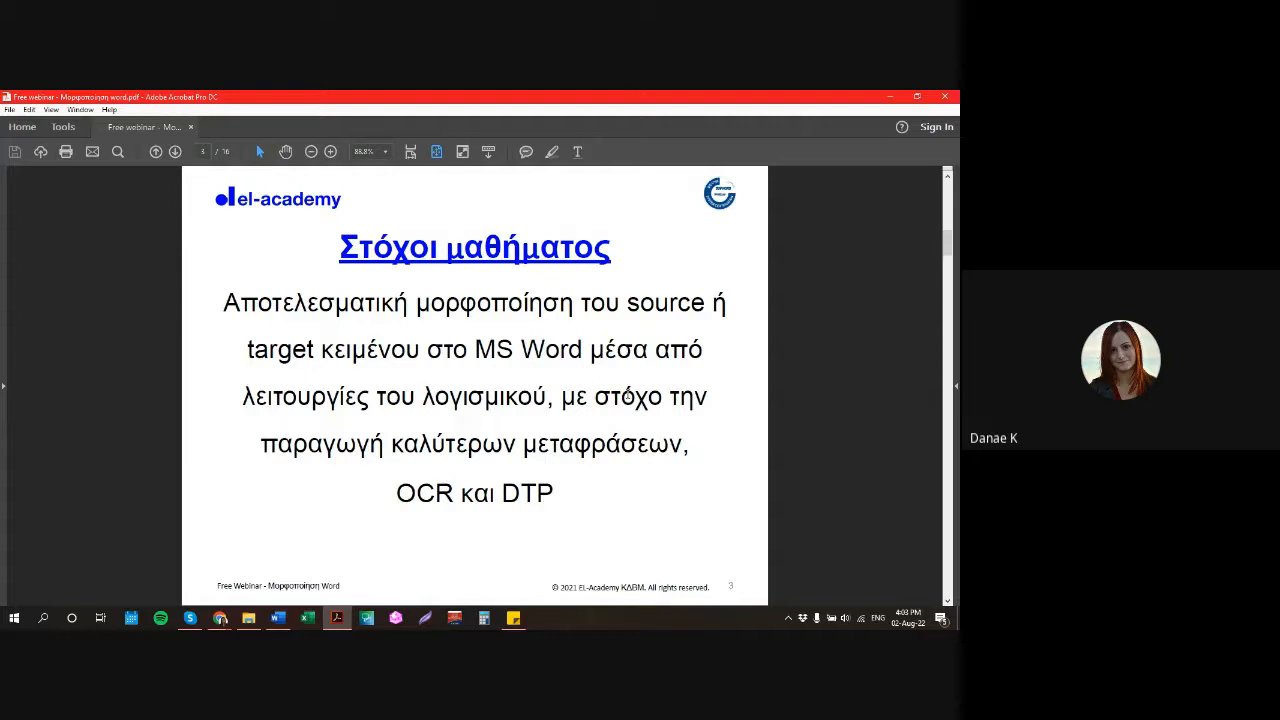
# Advance the PDF slides to the text formatting page, and switch to the blank Word document.
pyautogui.scroll(-1, 628, 394)
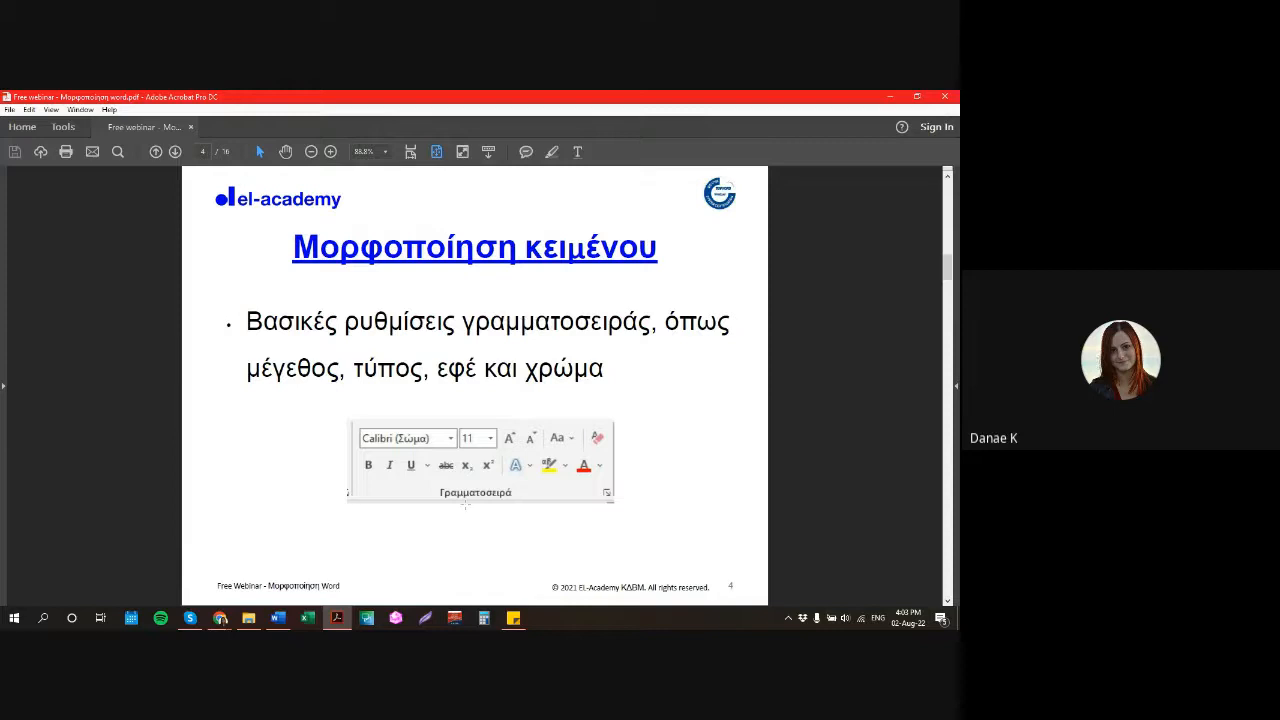
pyautogui.click(278, 617)
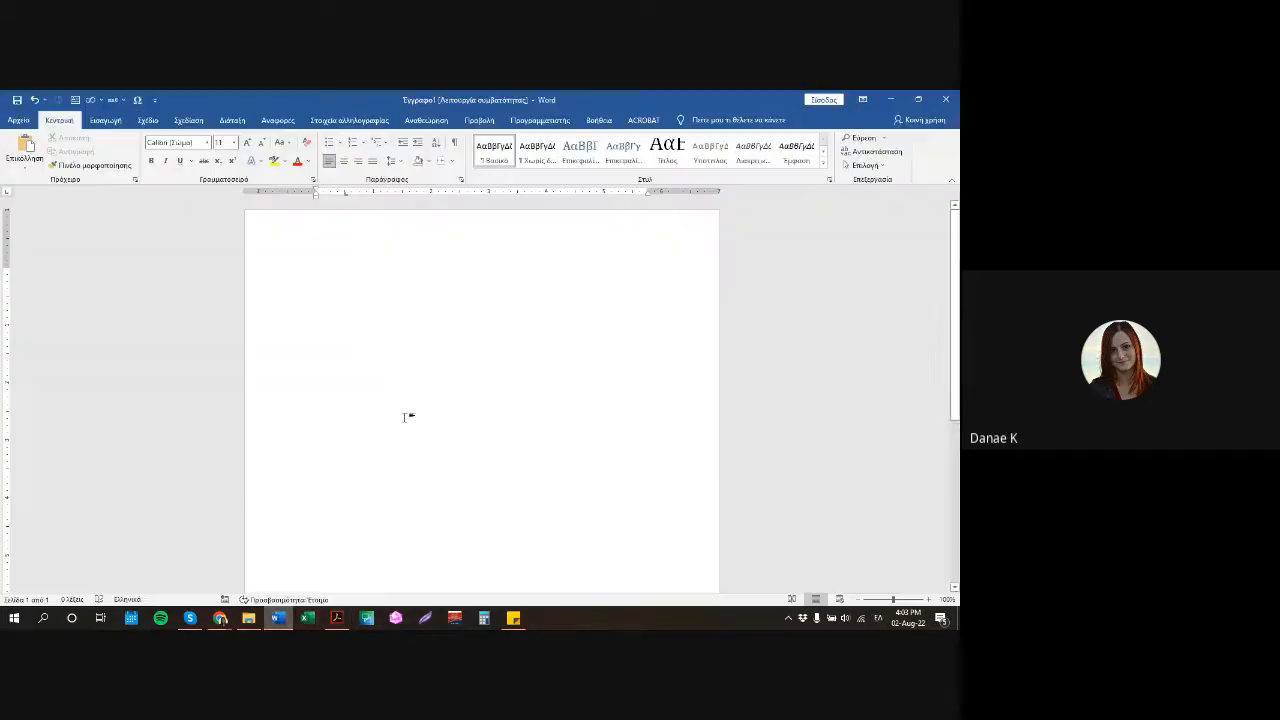
pyautogui.moveTo(279, 622)
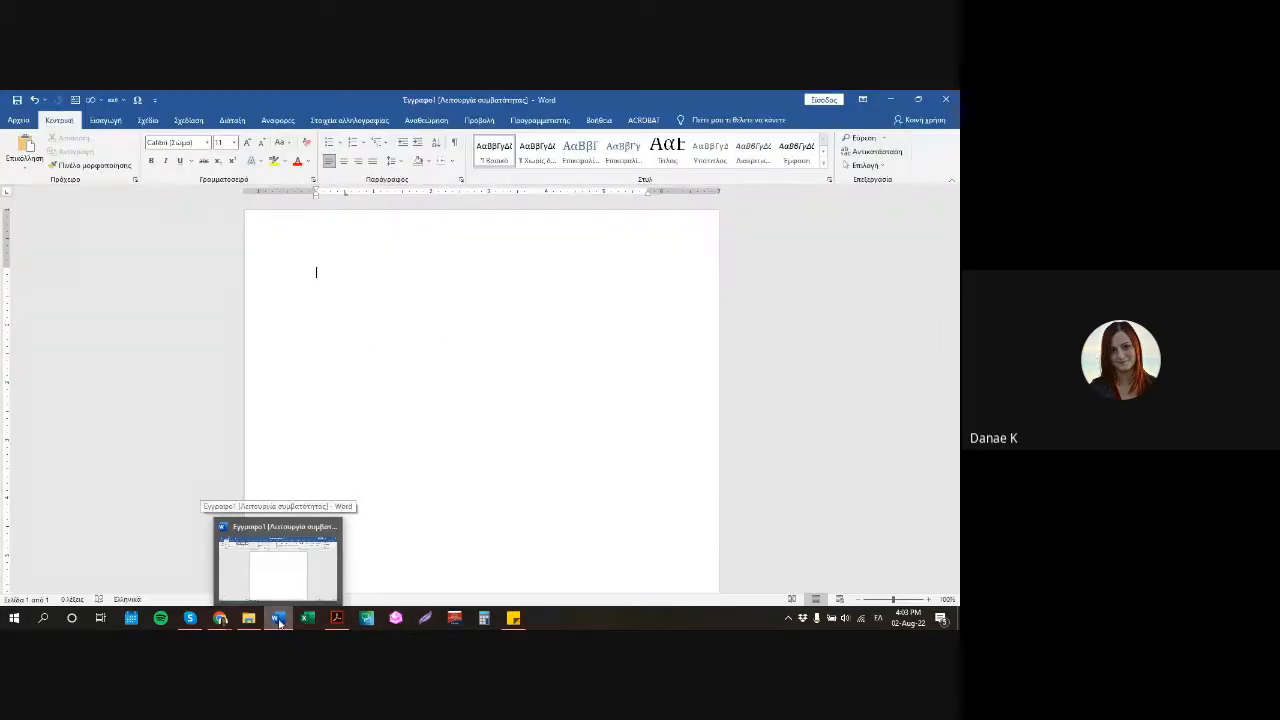
pyautogui.rightClick(279, 620)
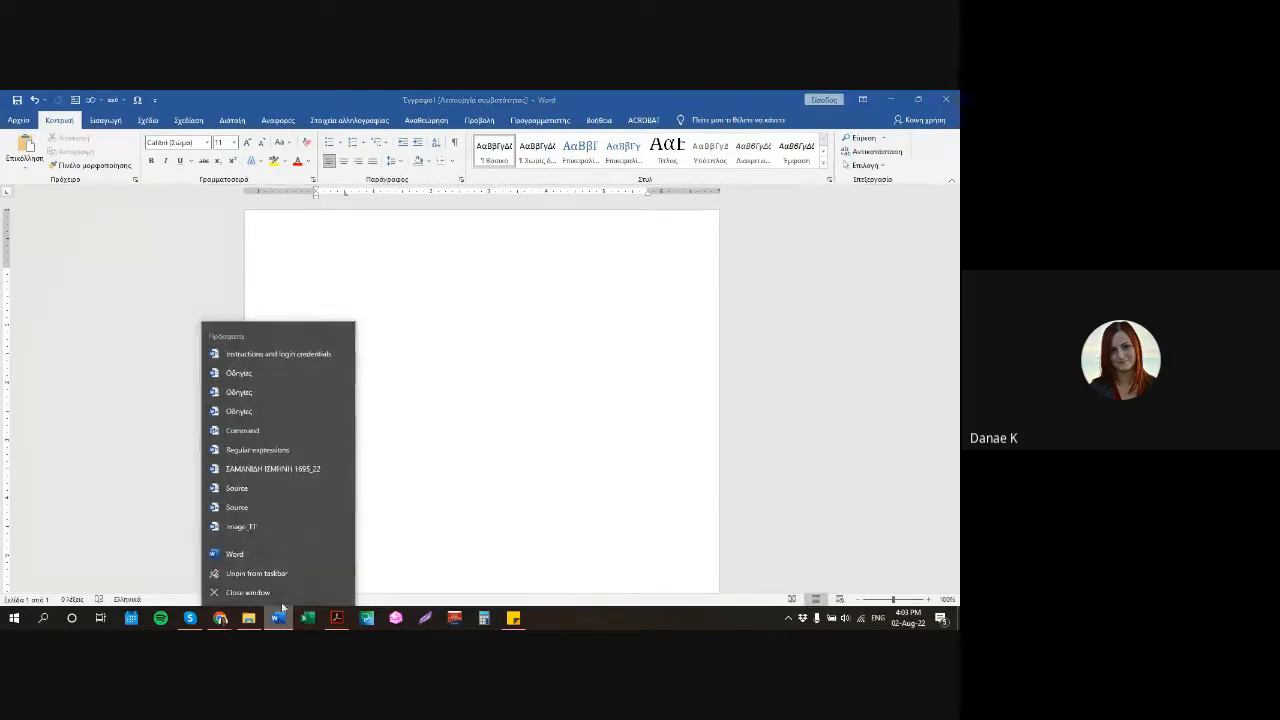
pyautogui.click(495, 340)
pyautogui.click(22, 121)
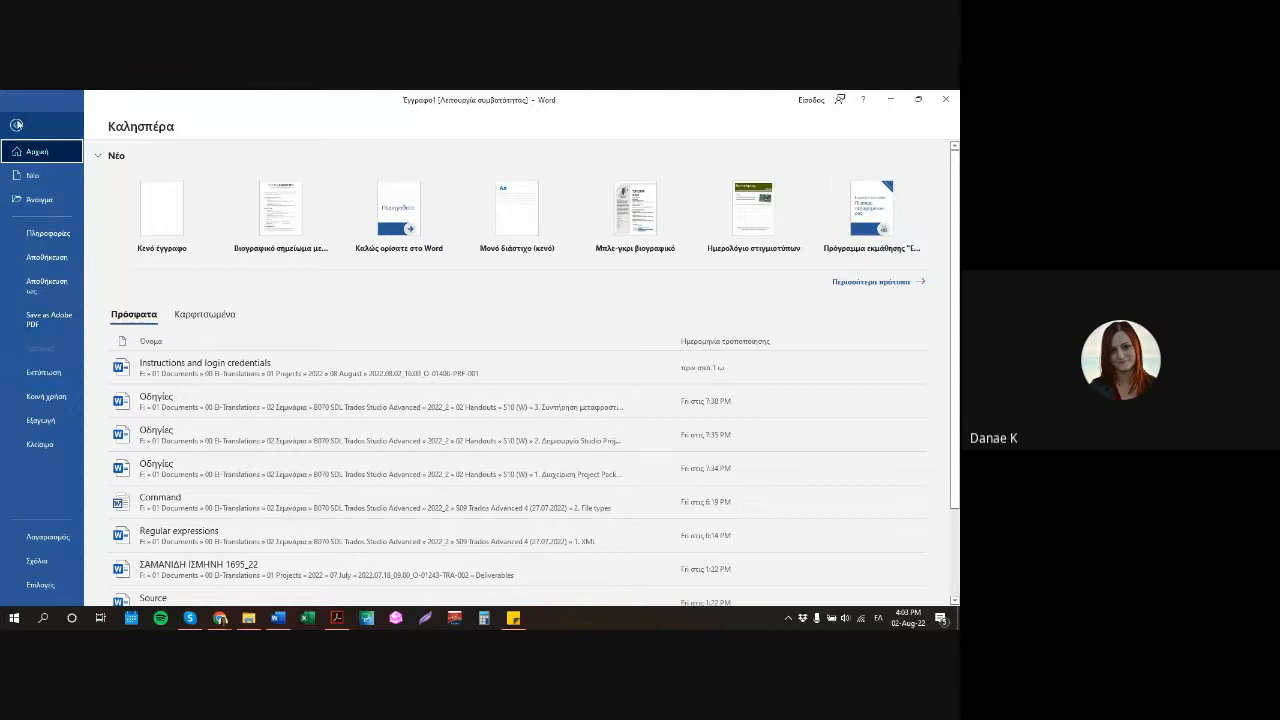
pyautogui.click(16, 125)
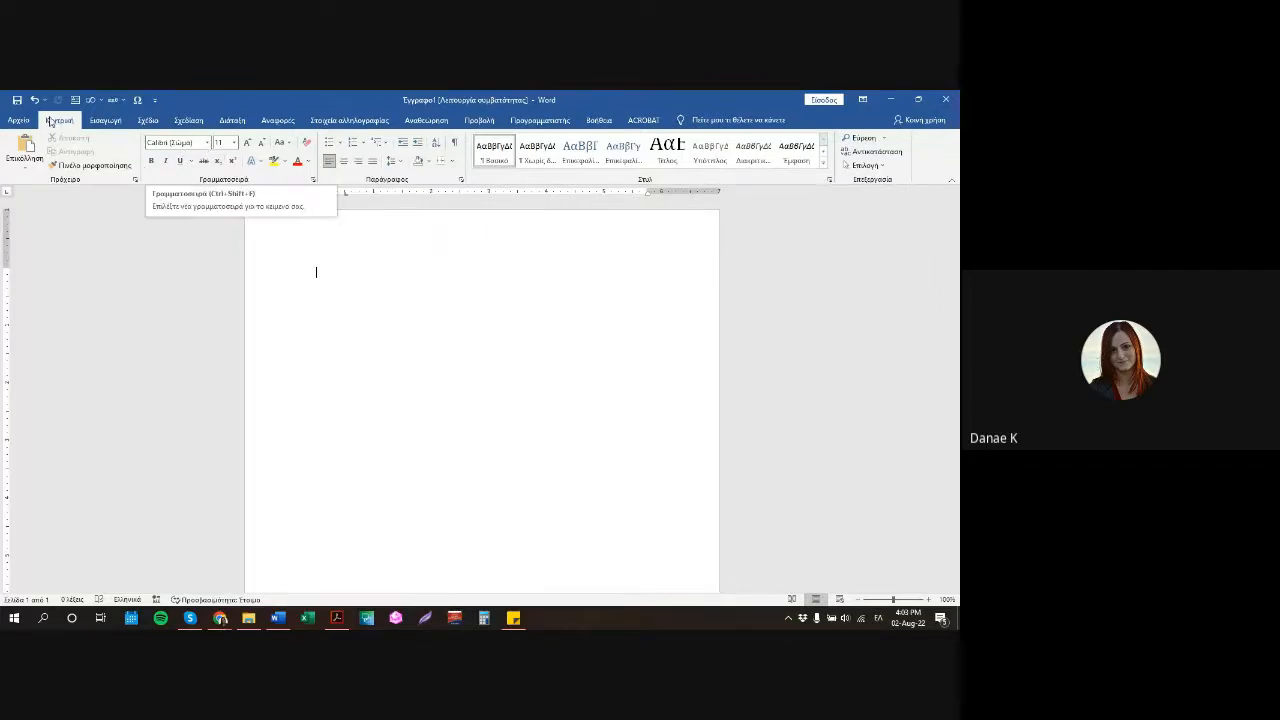
# Set the font for the text at the start of the blank document to Times New Roman.
pyautogui.click(207, 147)
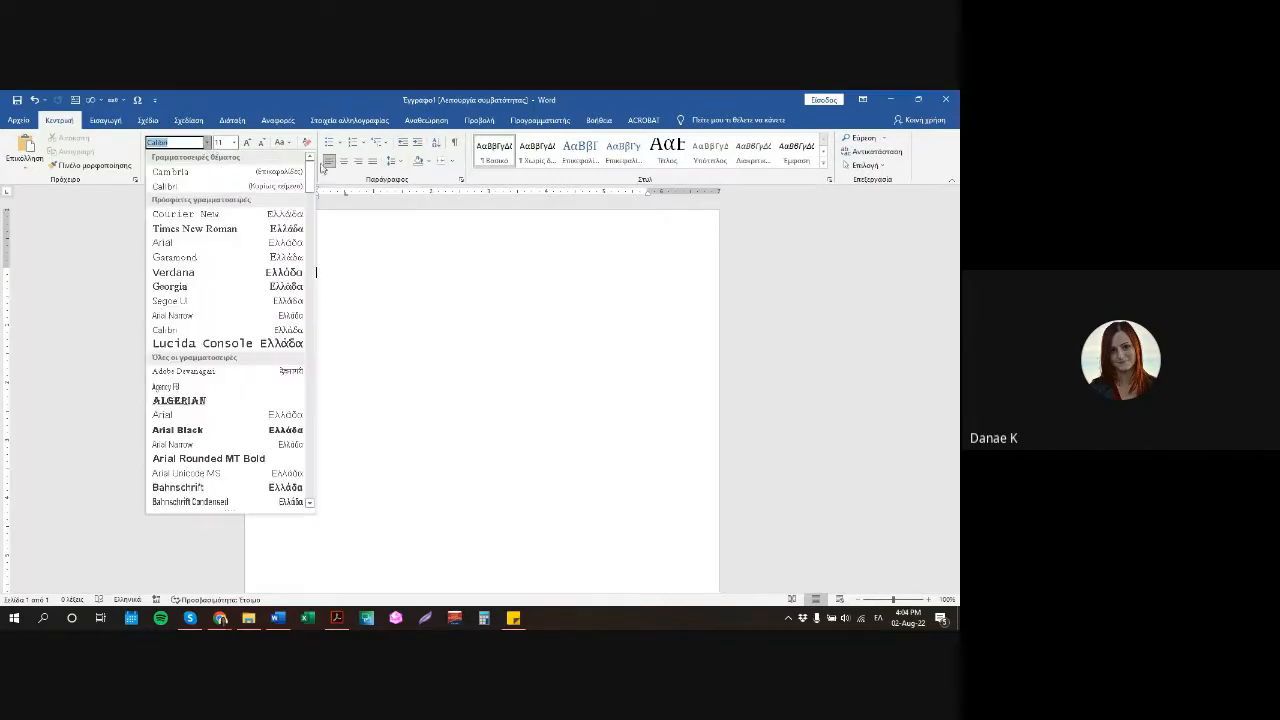
pyautogui.scroll(-1, 310, 182)
pyautogui.moveTo(310, 182)
pyautogui.mouseDown()
pyautogui.moveTo(296, 292)
pyautogui.moveTo(309, 372)
pyautogui.moveTo(310, 168)
pyautogui.mouseUp()
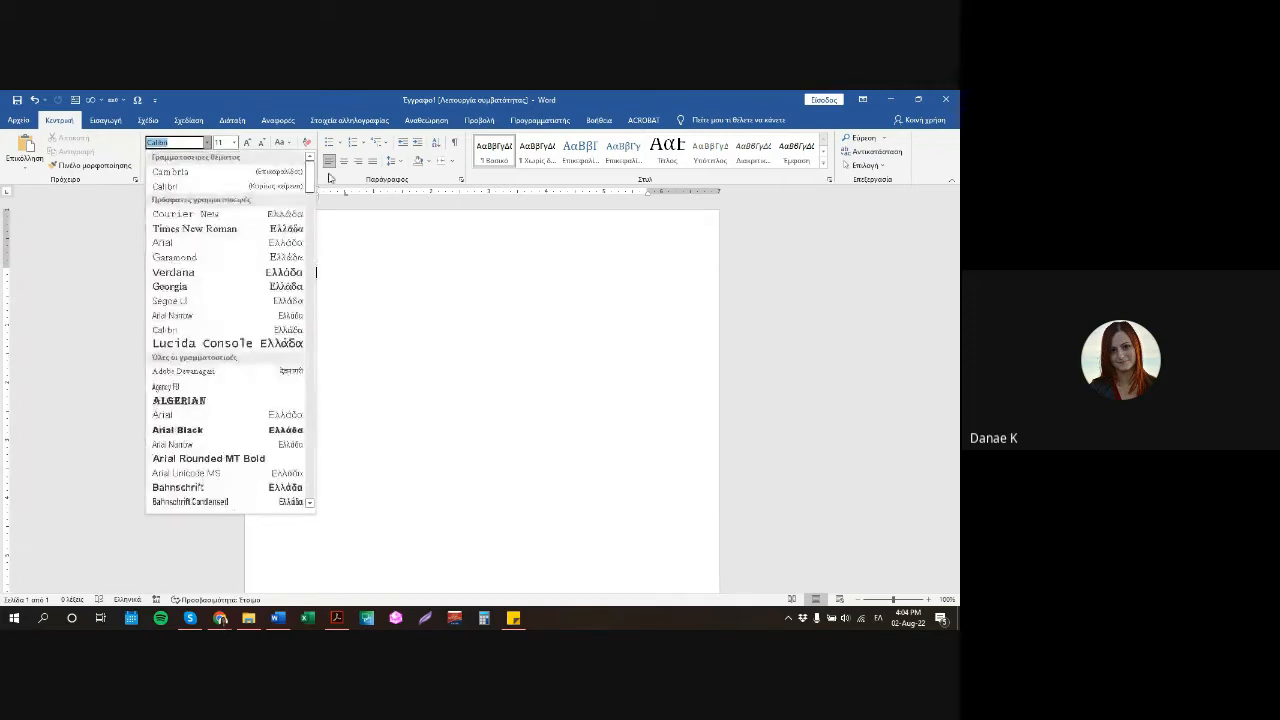
pyautogui.click(277, 230)
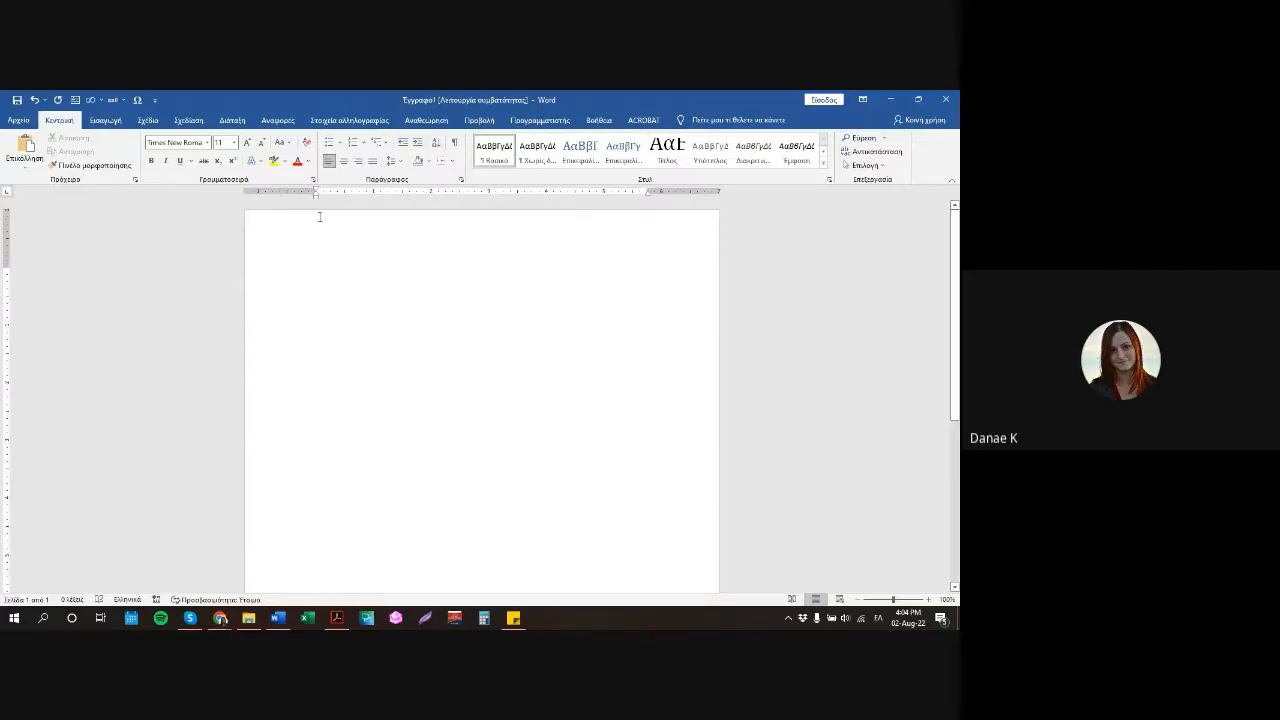
pyautogui.click(207, 142)
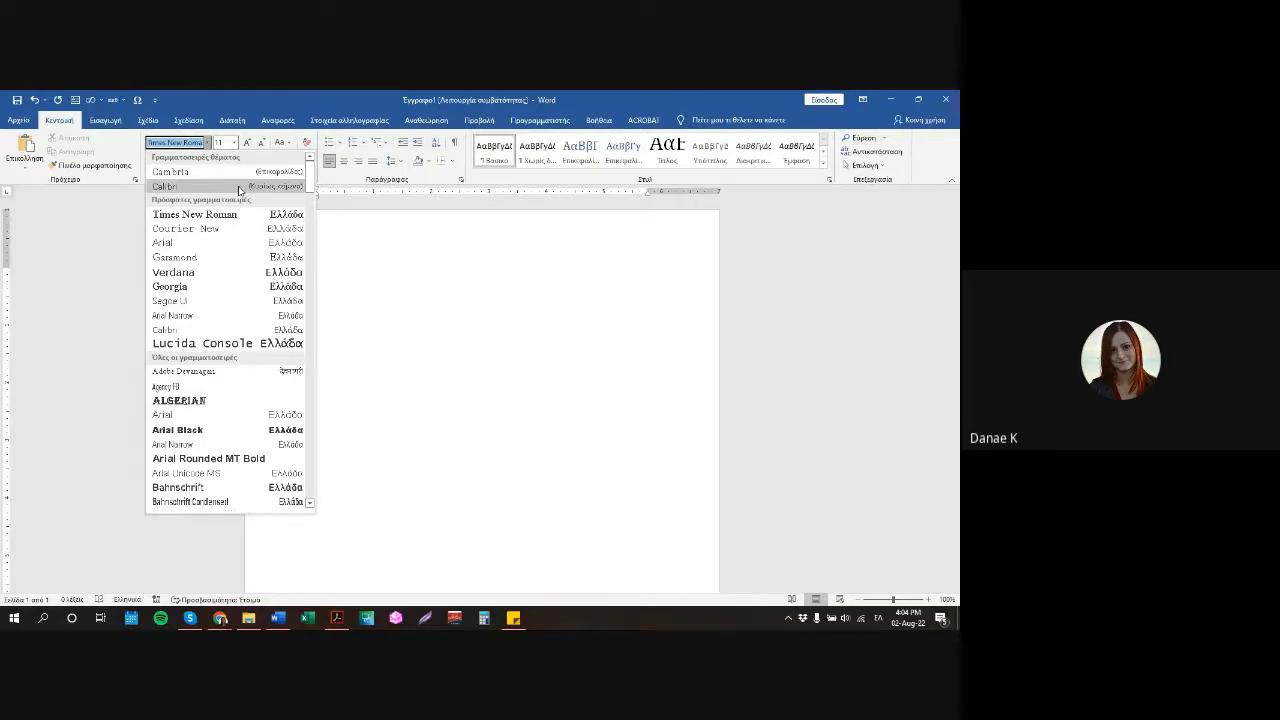
pyautogui.click(412, 267)
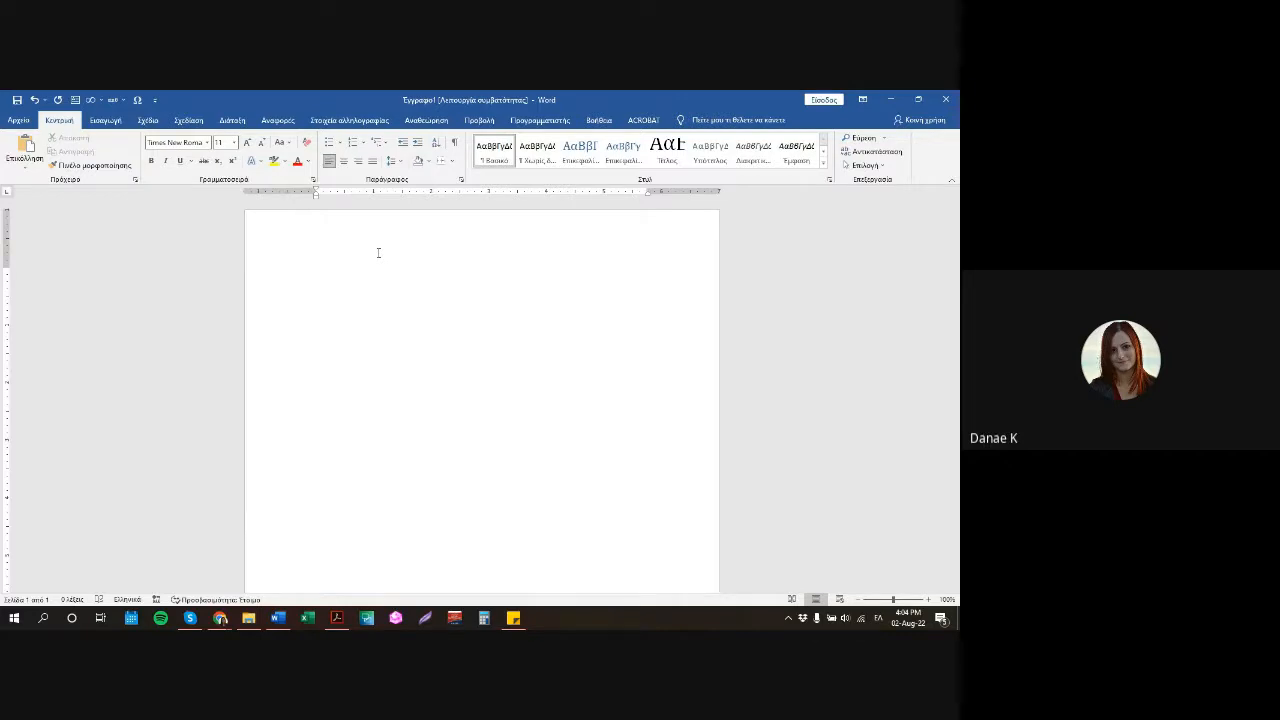
# Write "Παράγραφος και γραμματοσειρά" on the first line and paste a copy of it on the second line.
pyautogui.write('Παράγραφος και γραμματοσειρά')
pyautogui.press('Return')
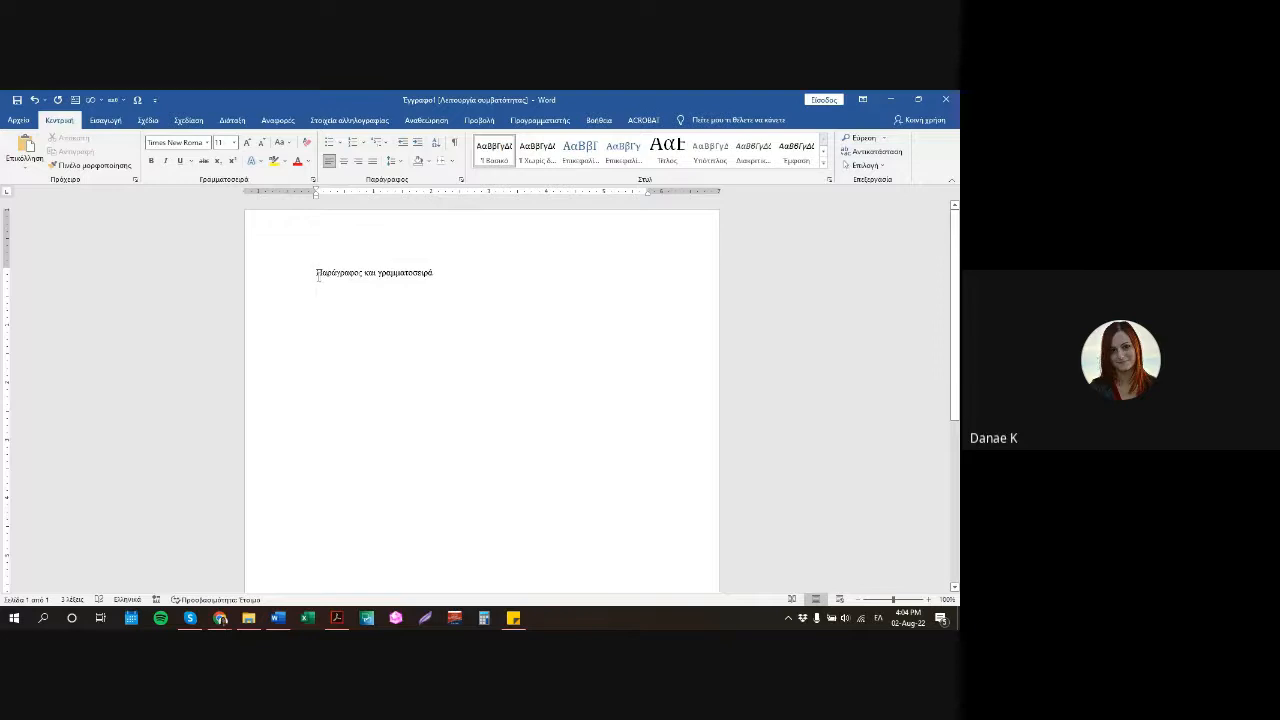
pyautogui.moveTo(316, 273); pyautogui.dragTo(433, 275)
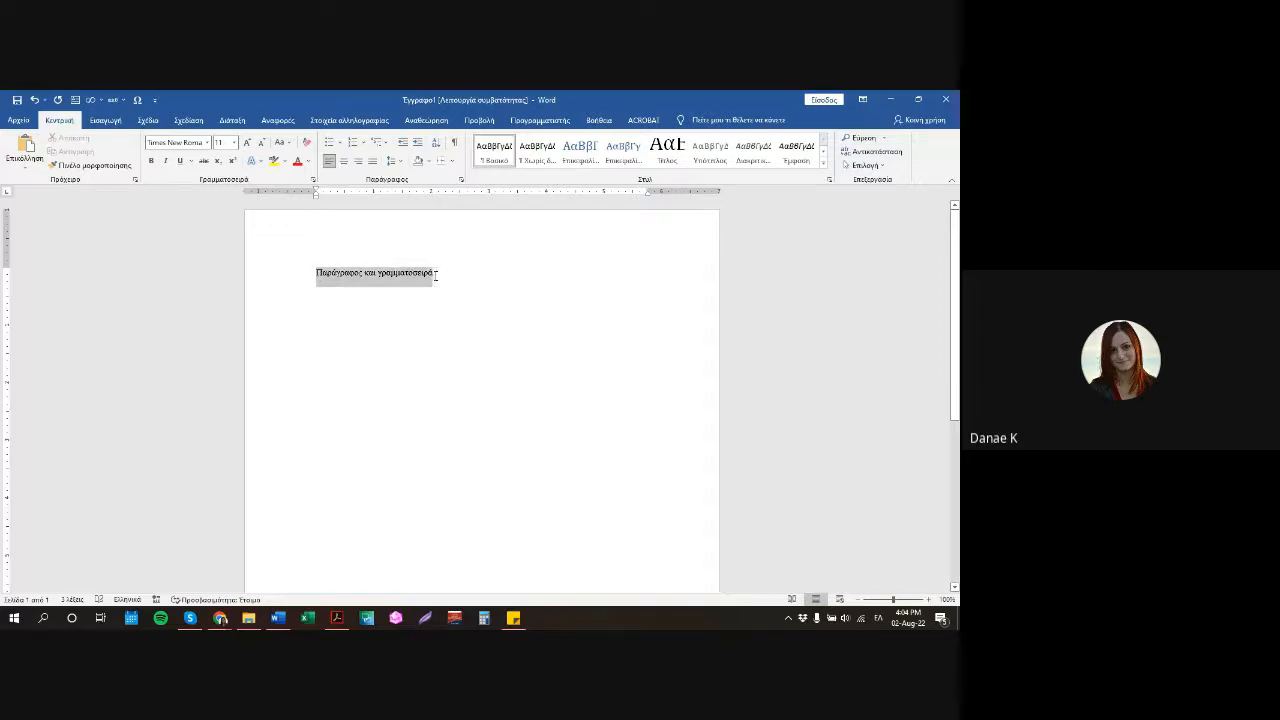
pyautogui.hotkey('ctrl', 'c')
pyautogui.click(386, 293)
pyautogui.hotkey('ctrl', 'v')
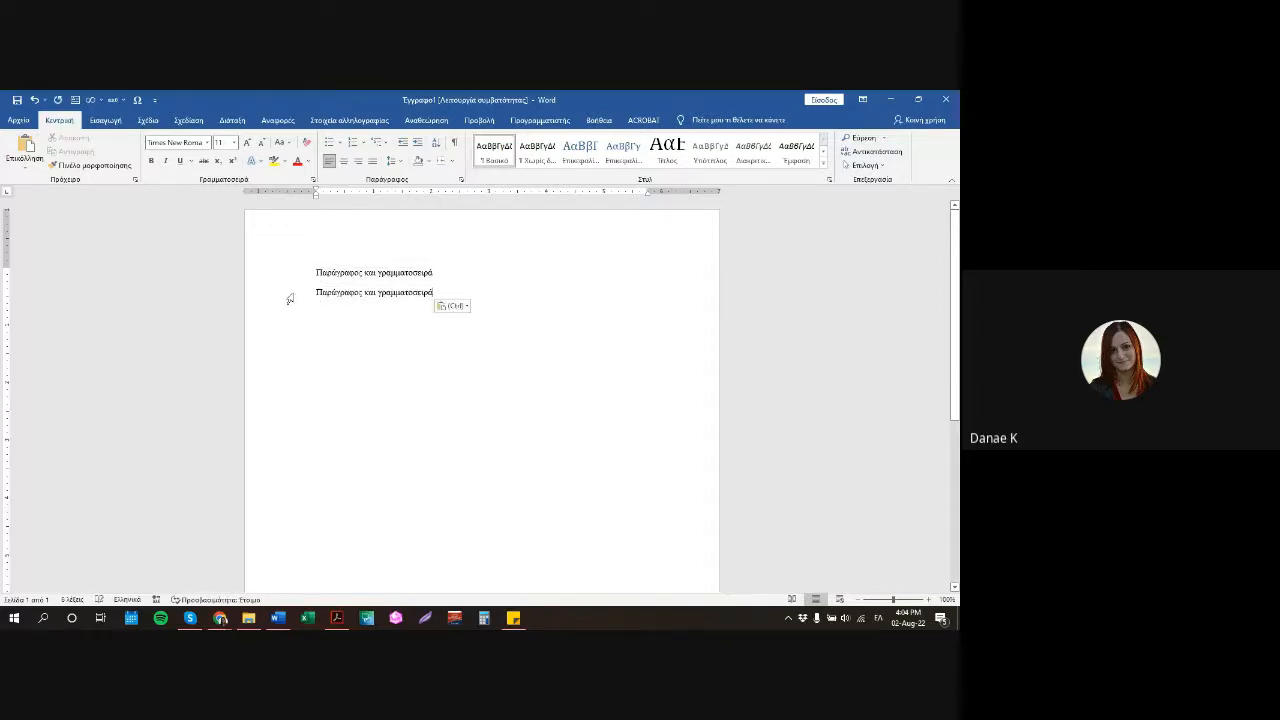
# Change the font of the second line to Arial.
pyautogui.click(286, 293)
pyautogui.click(208, 143)
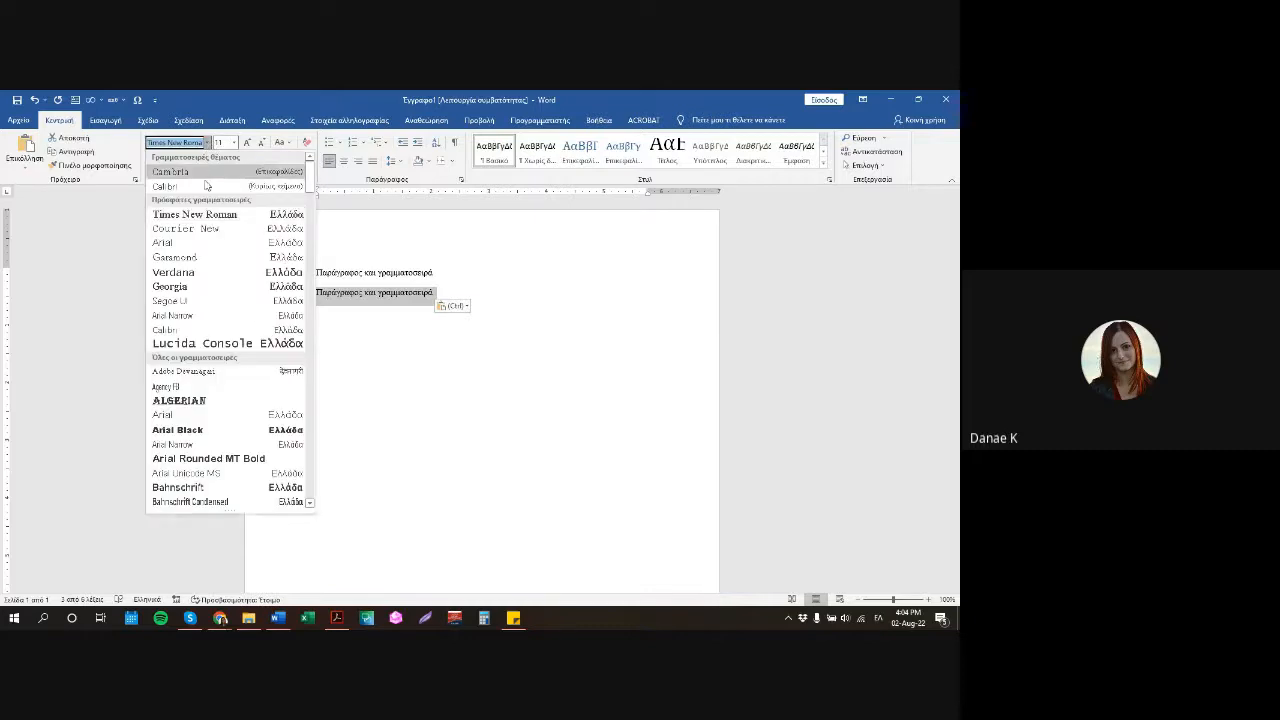
pyautogui.click(186, 241)
# Paste the copied sentence as a third line and set its font to the Calibri body font.
pyautogui.click(478, 316)
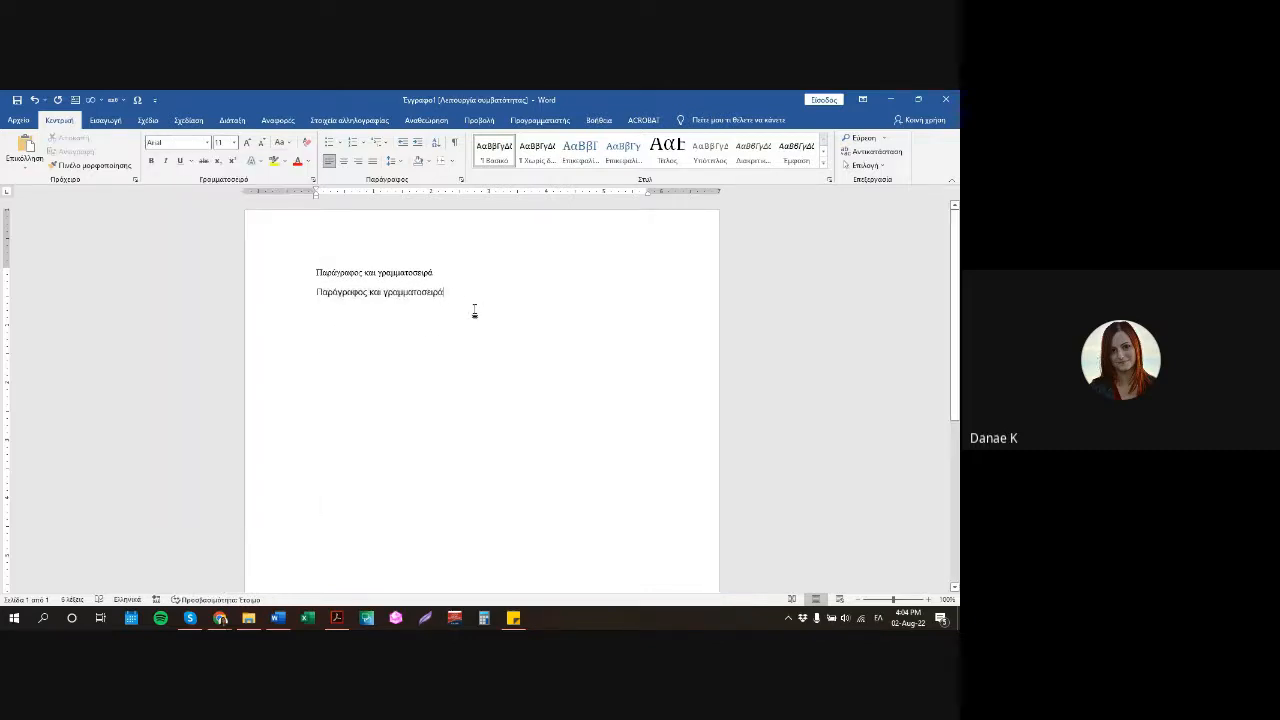
pyautogui.hotkey('ctrl', 'v')
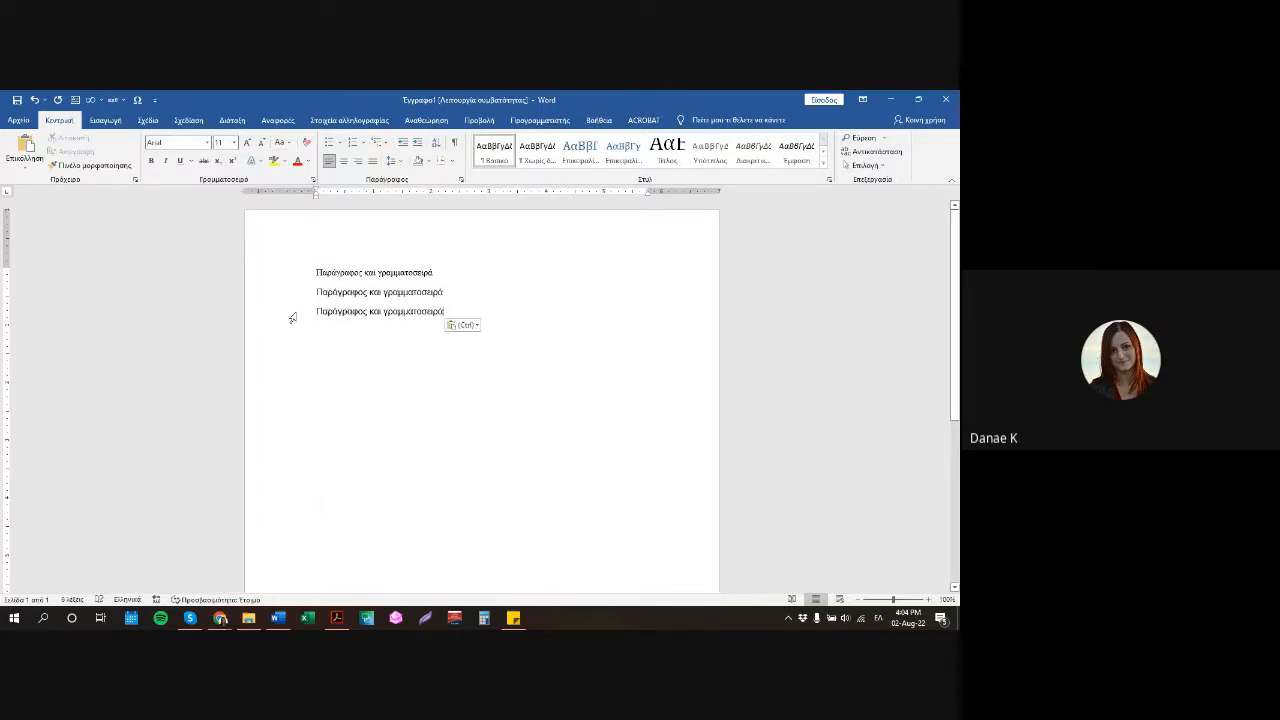
pyautogui.click(289, 314)
pyautogui.click(208, 143)
pyautogui.click(180, 183)
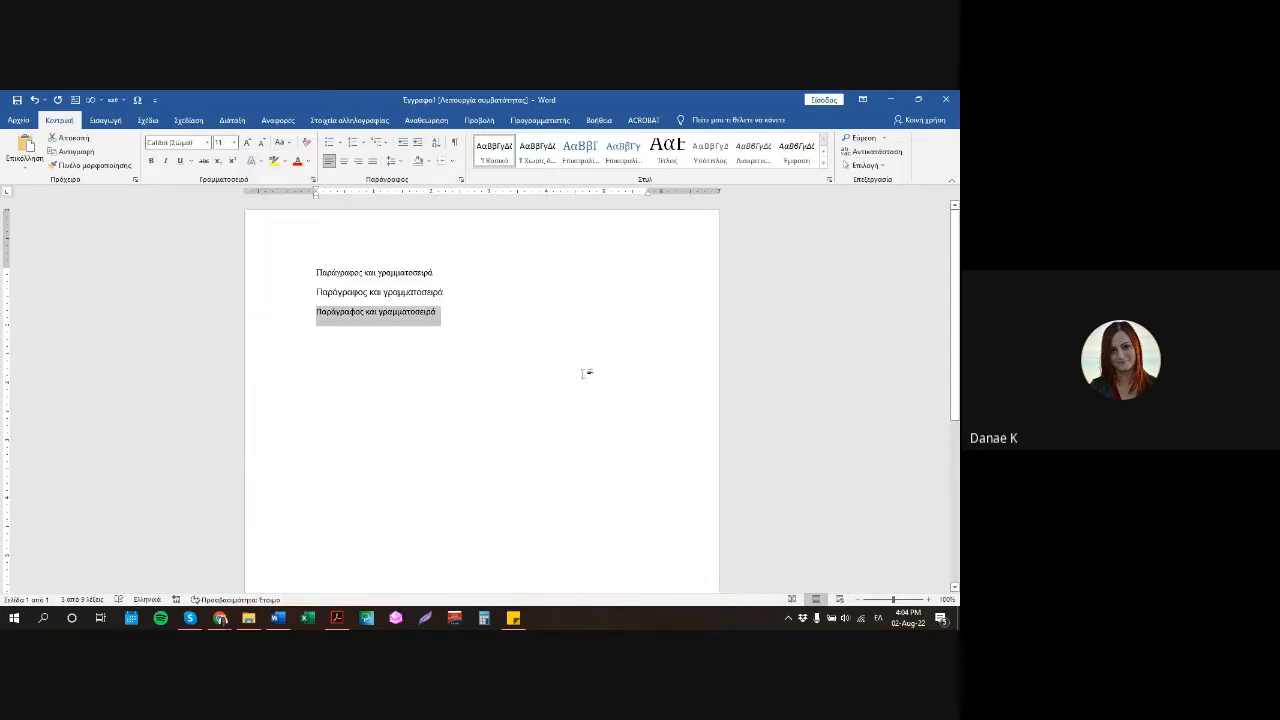
pyautogui.click(518, 348)
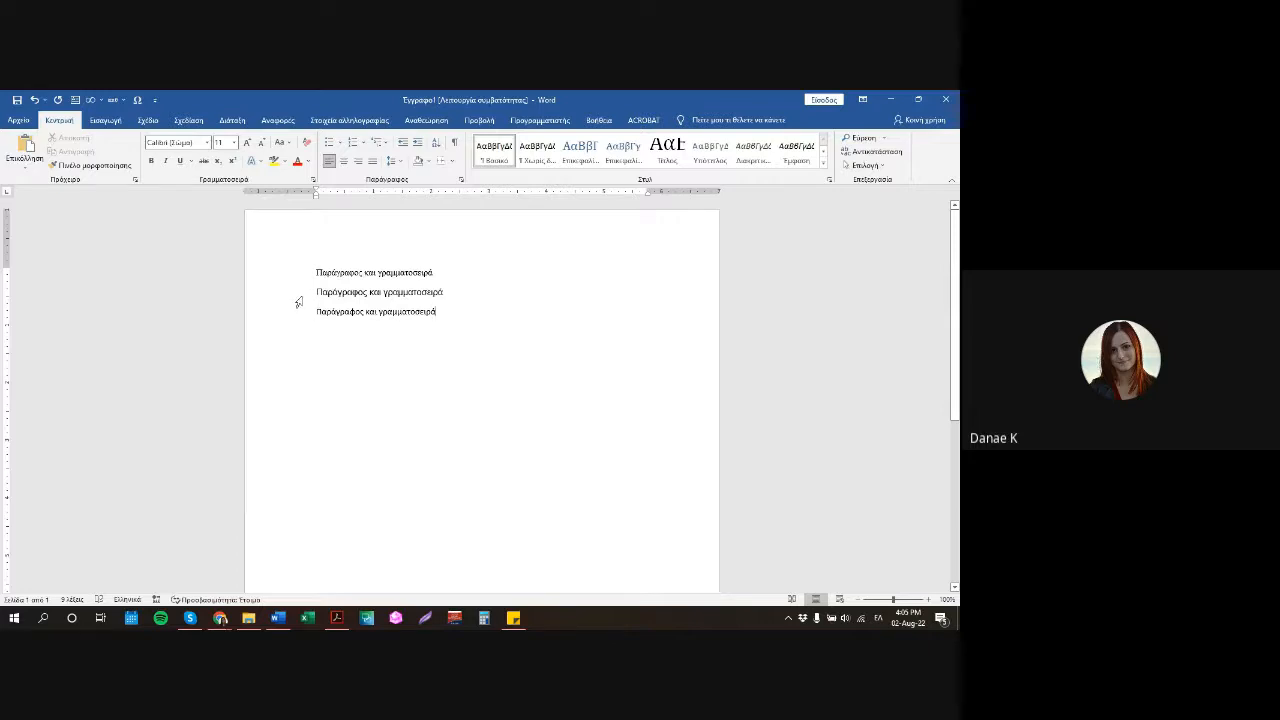
# Add a fourth line containing the number 500,00.
pyautogui.click(207, 143)
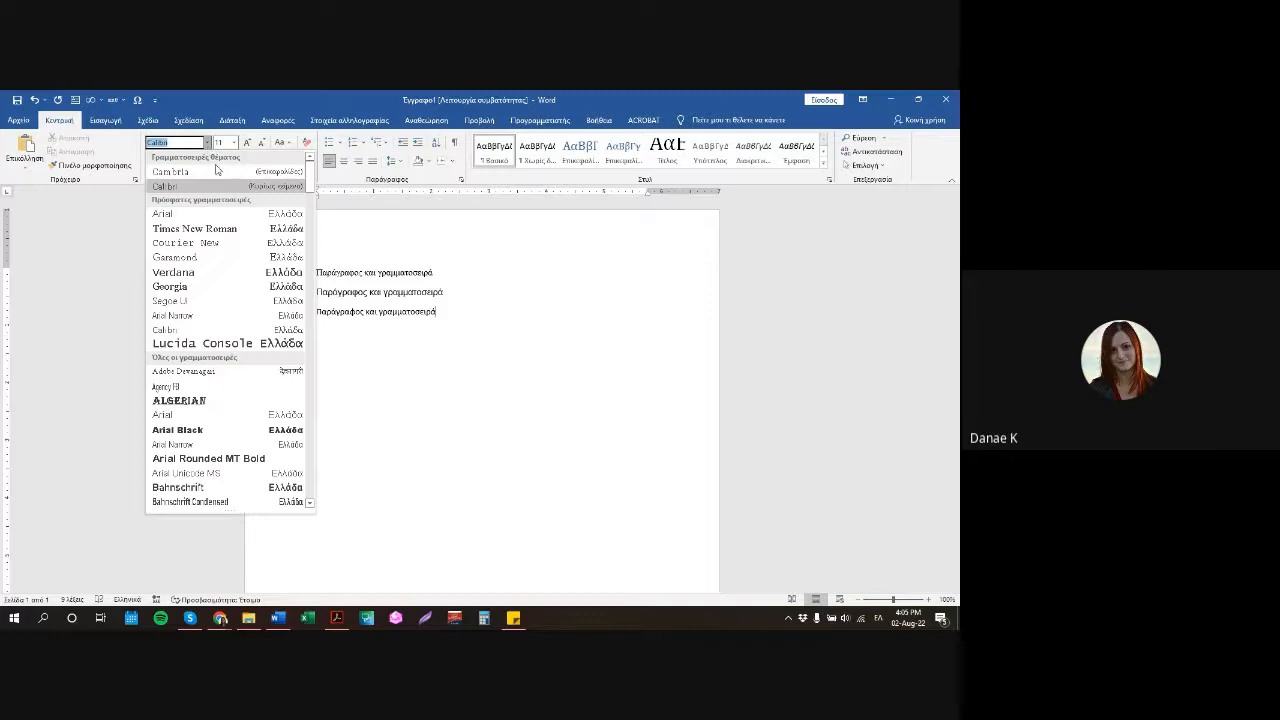
pyautogui.click(566, 266)
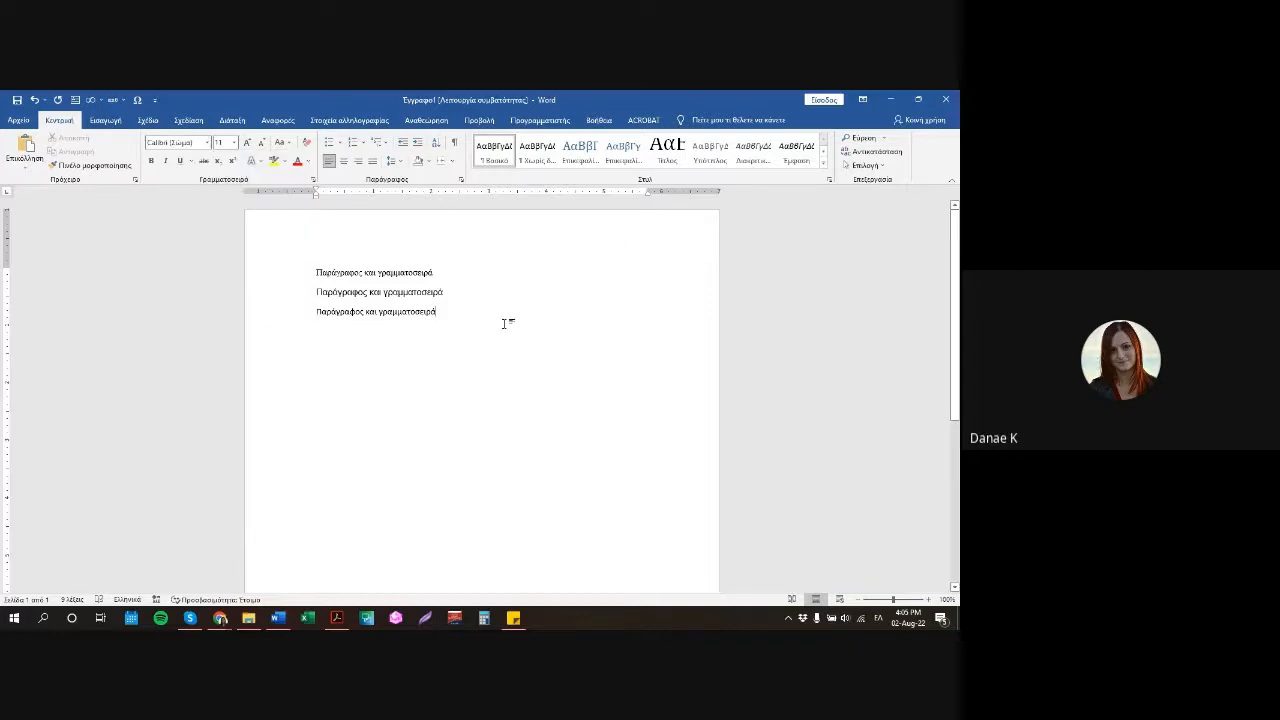
pyautogui.press('Return')
pyautogui.write('500')
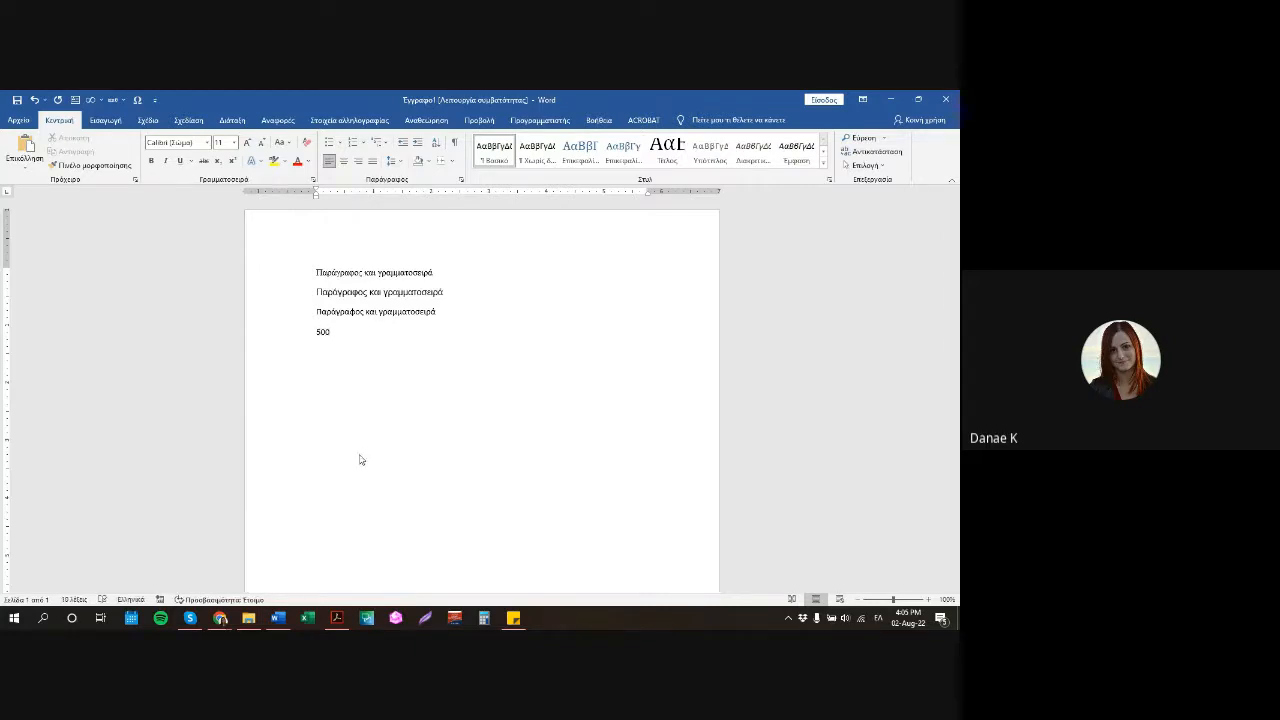
pyautogui.write('.0')
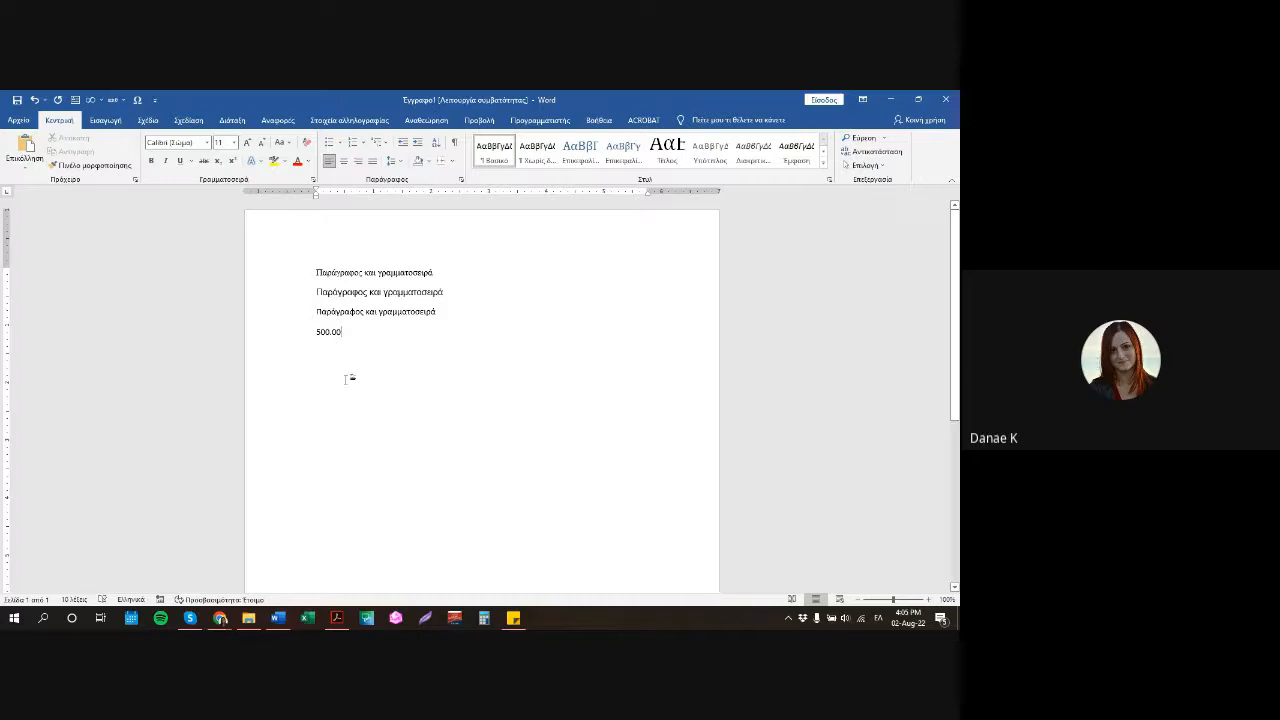
# Change the font of the 500,00 line to Courier New.
pyautogui.click(300, 328)
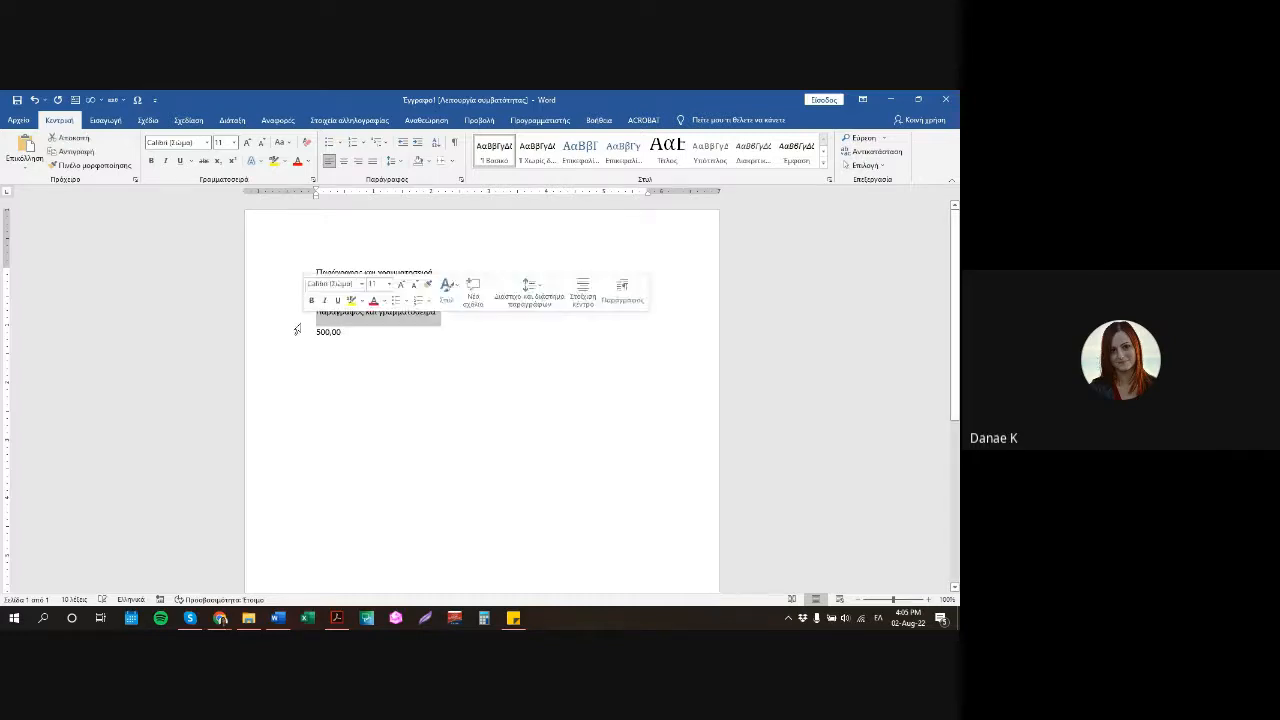
pyautogui.click(207, 142)
pyautogui.click(180, 245)
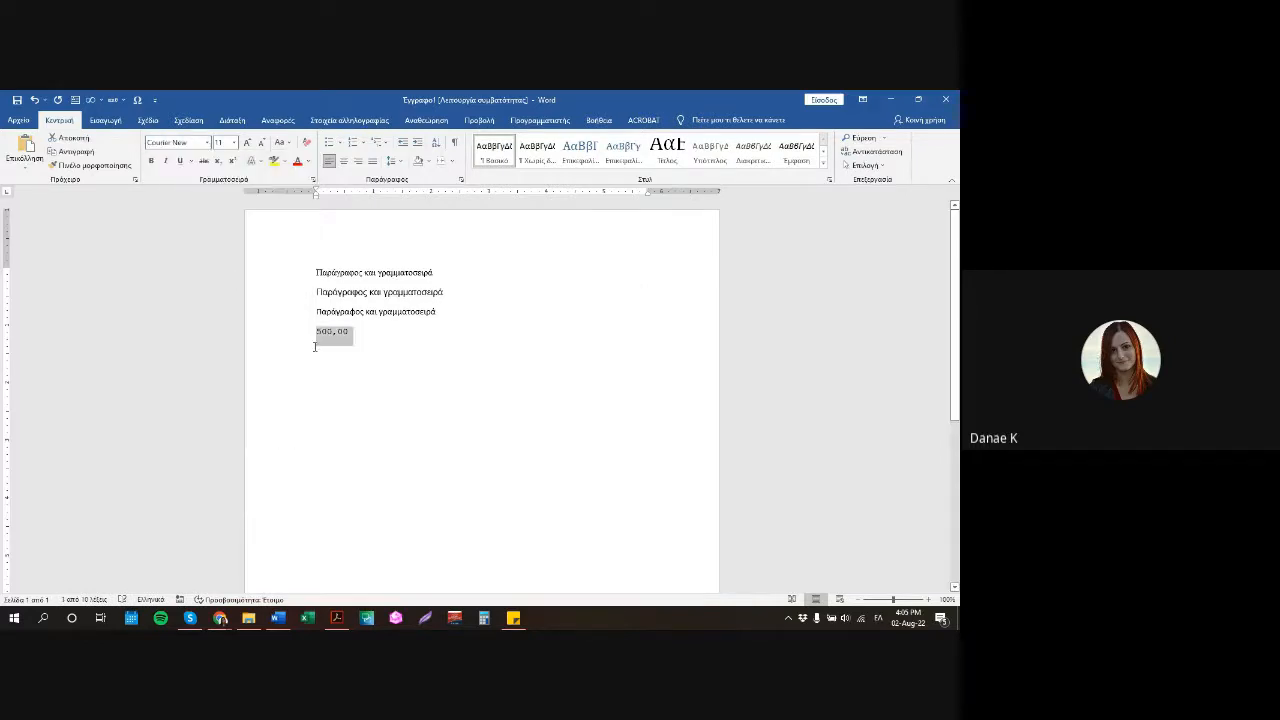
pyautogui.click(315, 332)
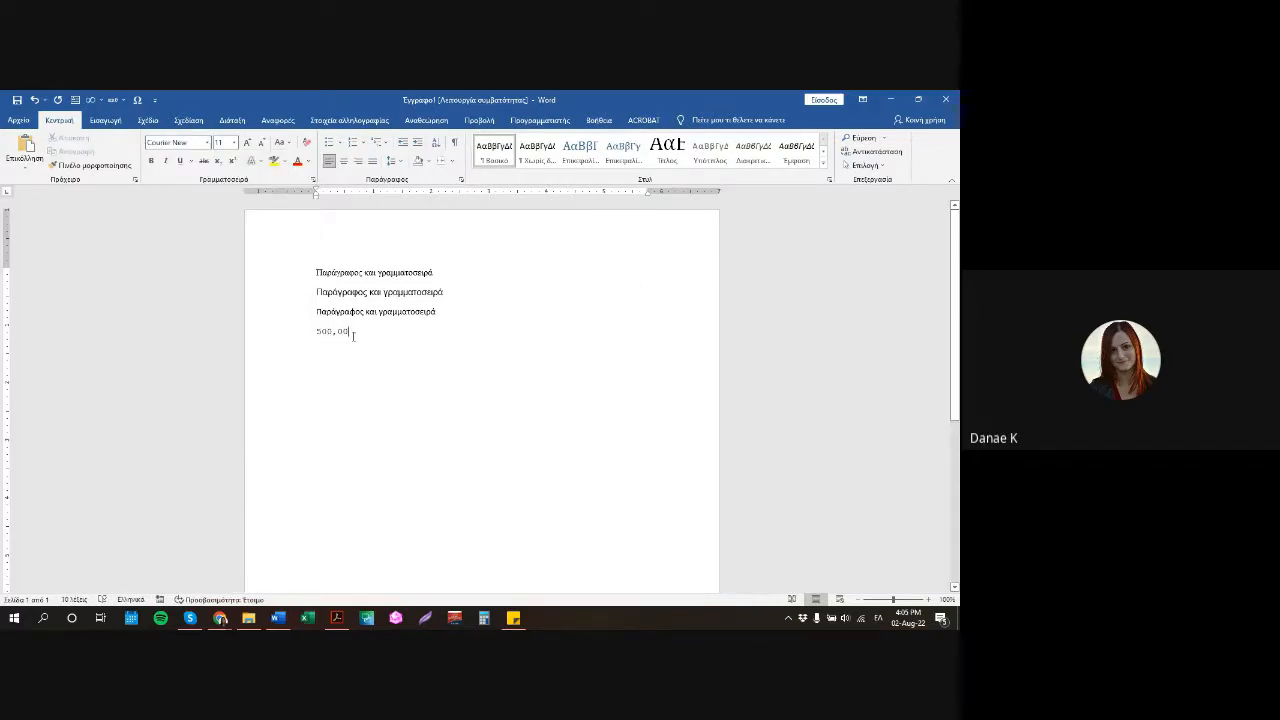
pyautogui.moveTo(353, 336); pyautogui.dragTo(316, 333)
pyautogui.click(375, 361)
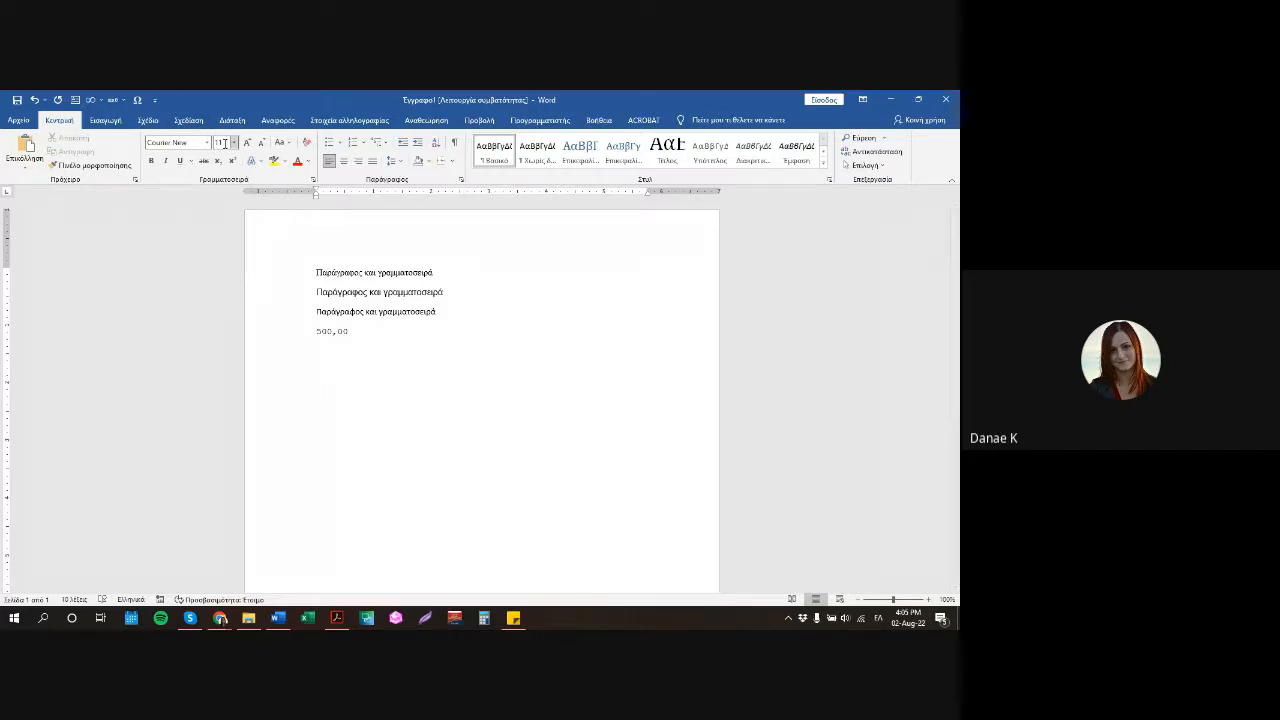
# Shrink the second line's font size to 9 and enlarge it back to 11.
pyautogui.moveTo(352, 333); pyautogui.dragTo(447, 290)
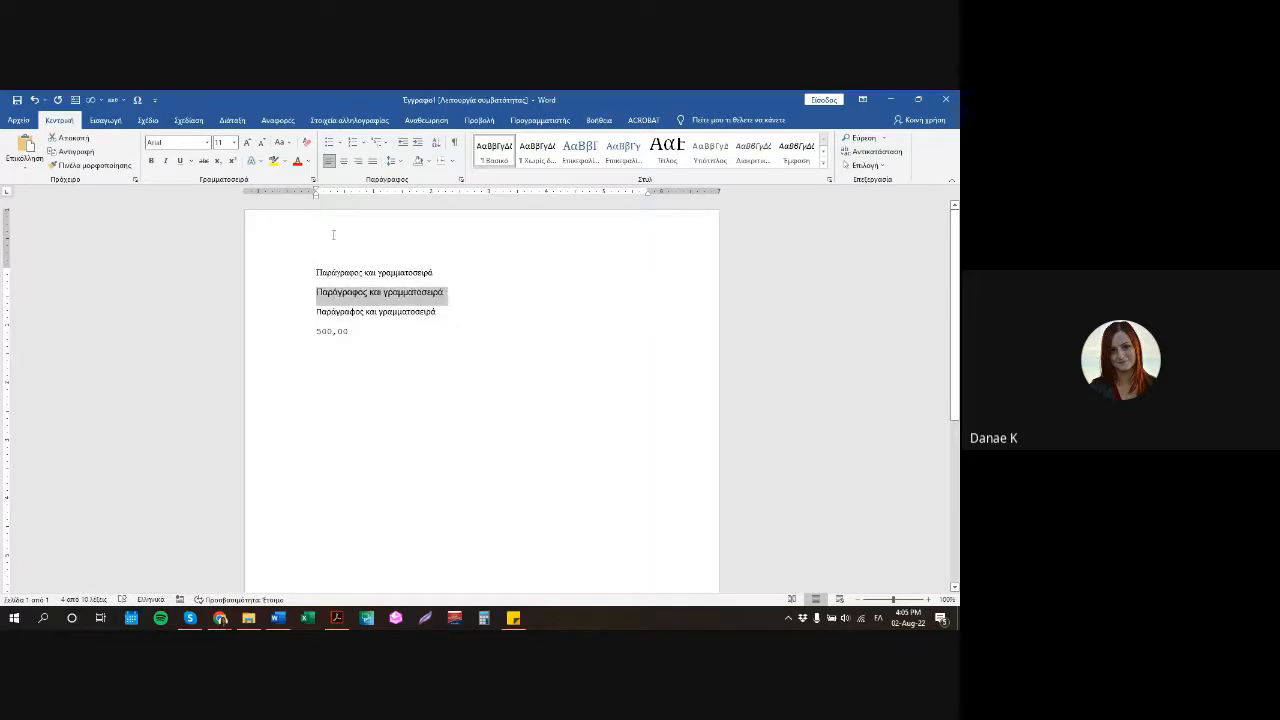
pyautogui.click(263, 145)
pyautogui.click(263, 145)
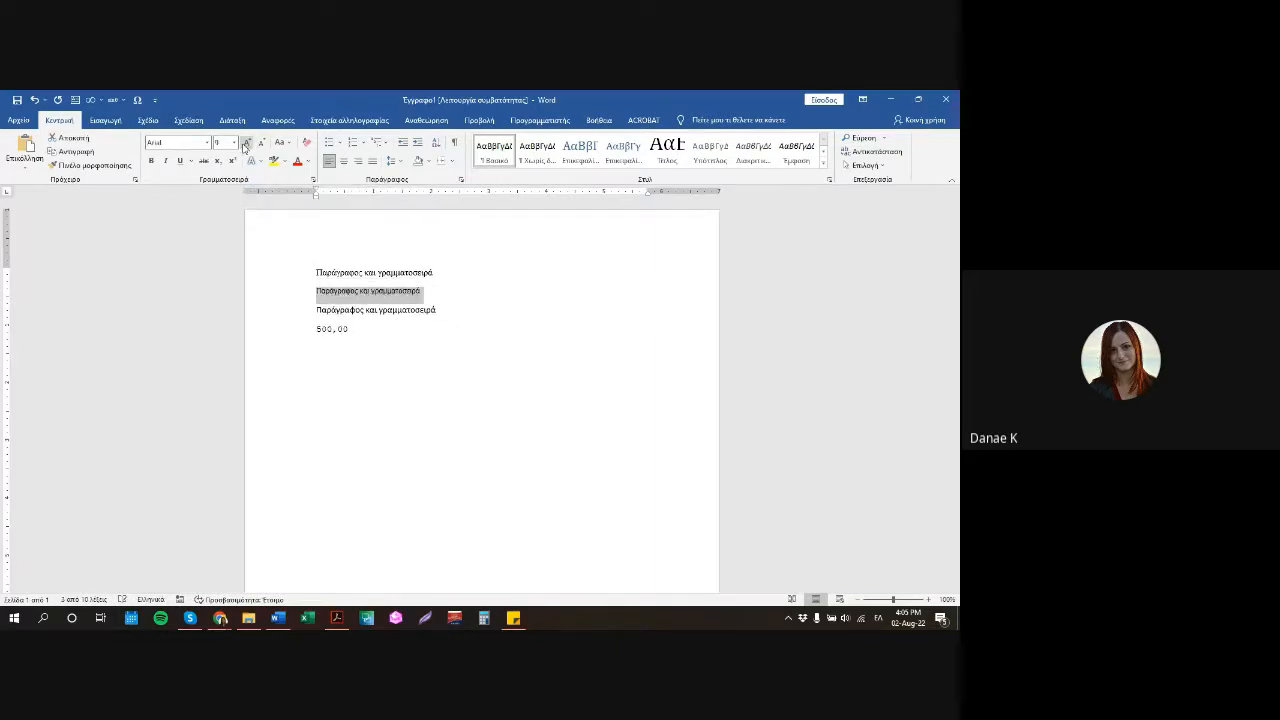
pyautogui.click(248, 144)
pyautogui.click(248, 144)
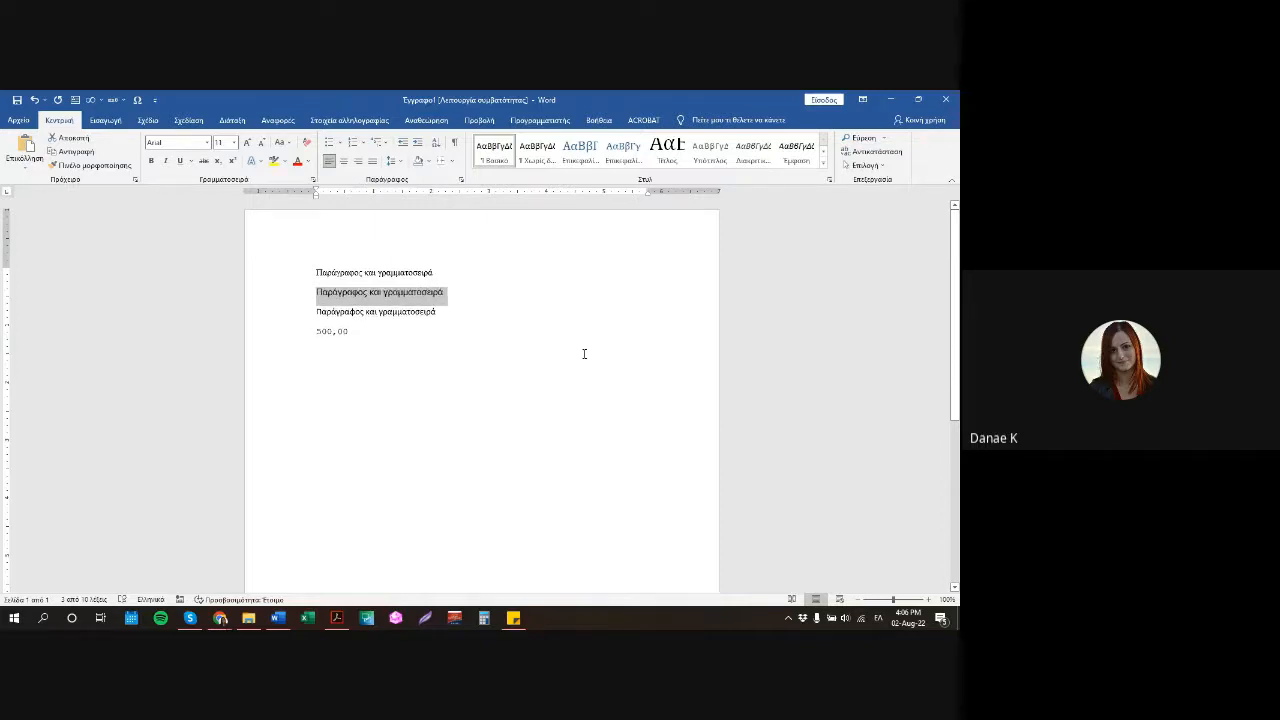
# Convert the second line to all capitals (ΚΕΦΑΛΑΙΑ), and undo the case change.
pyautogui.click(285, 146)
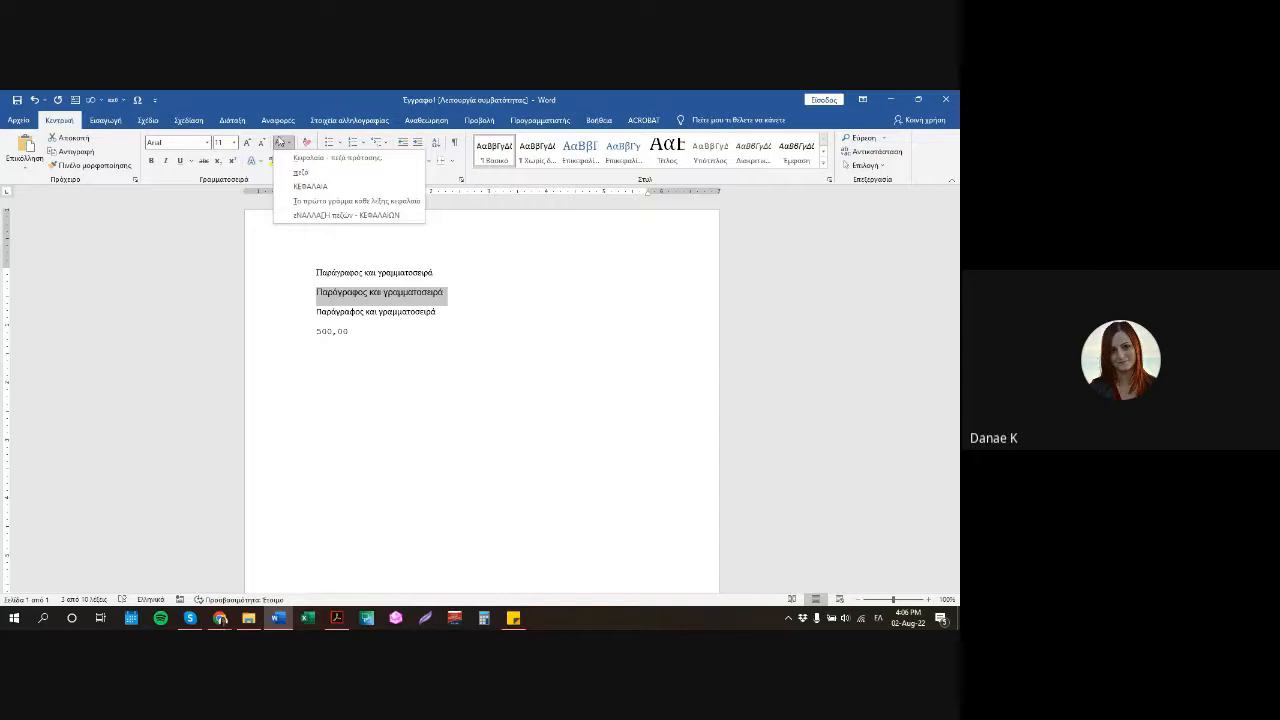
pyautogui.click(281, 145)
pyautogui.click(281, 145)
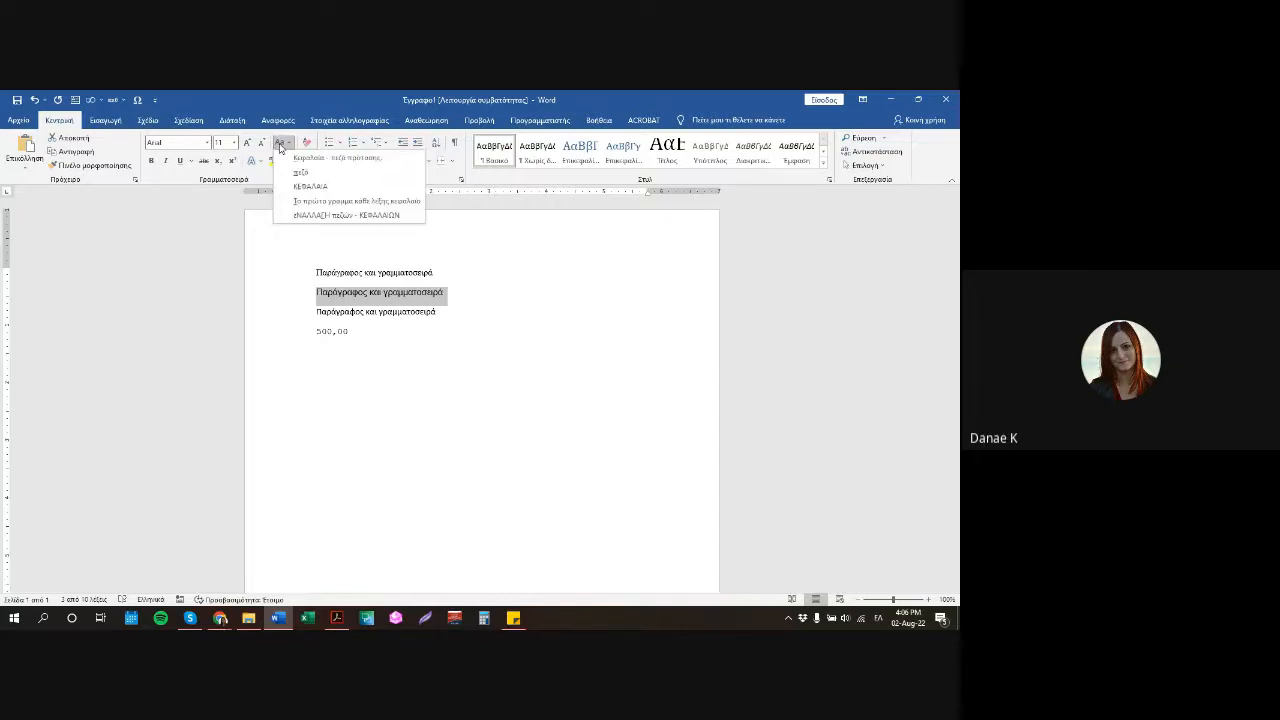
pyautogui.click(316, 187)
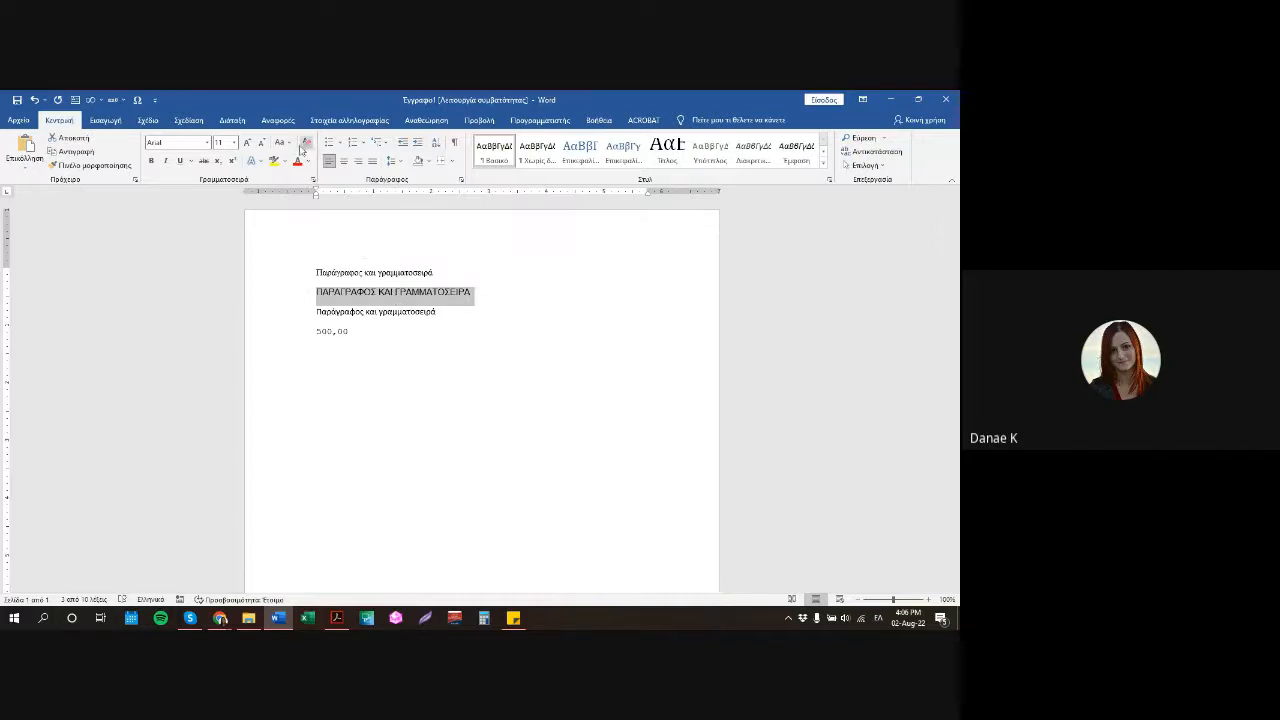
pyautogui.hotkey('ctrl', 'z')
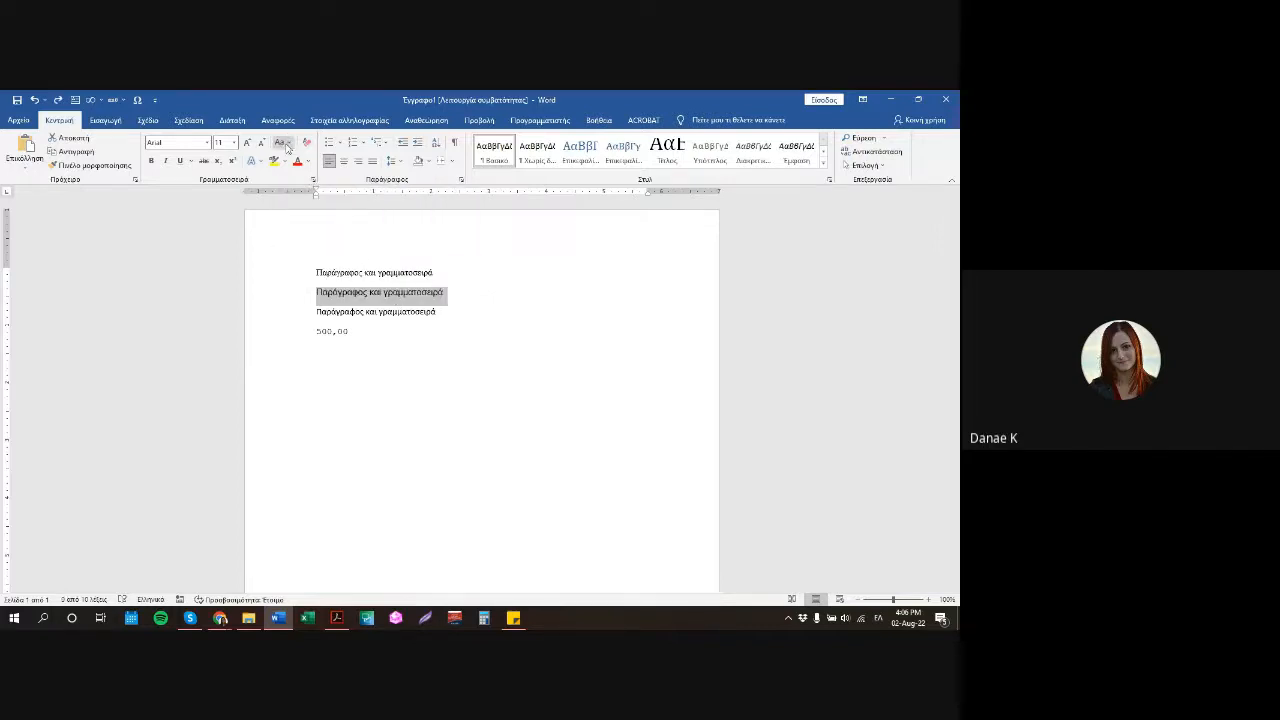
# Switch the second line's letter case to toggled case and sentence case, ending with all lowercase (πεζά).
pyautogui.click(286, 143)
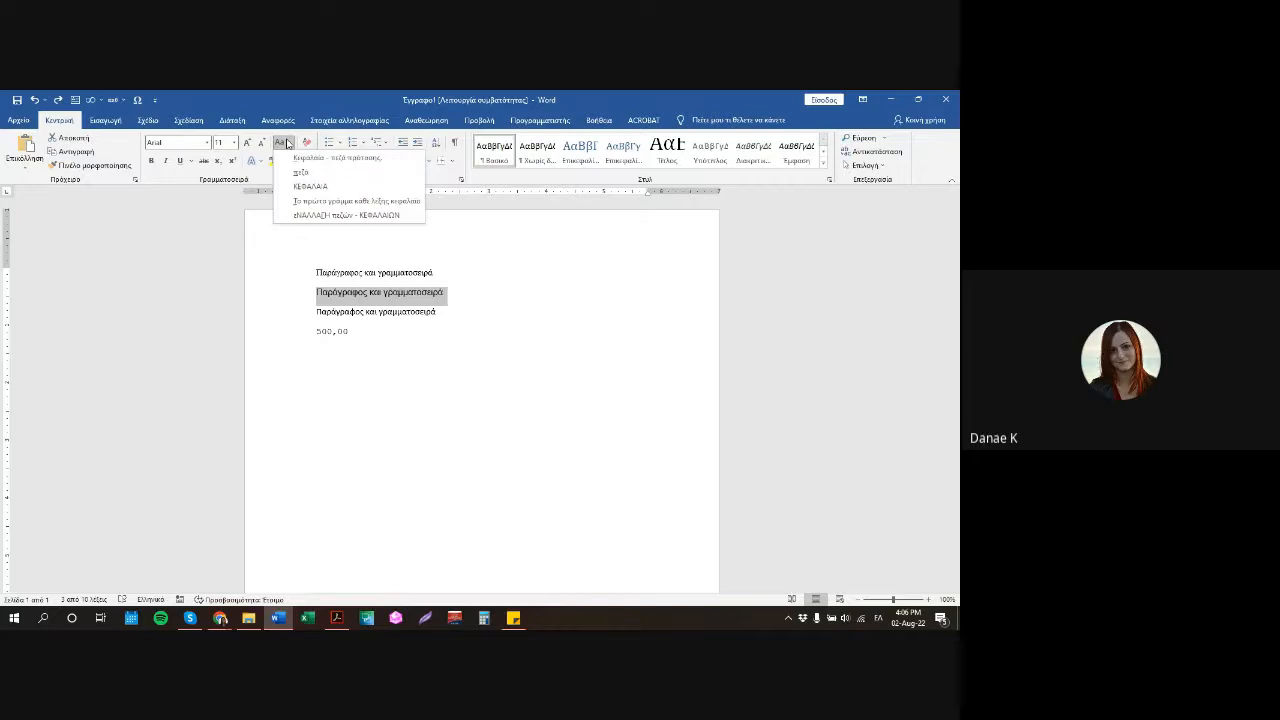
pyautogui.click(340, 216)
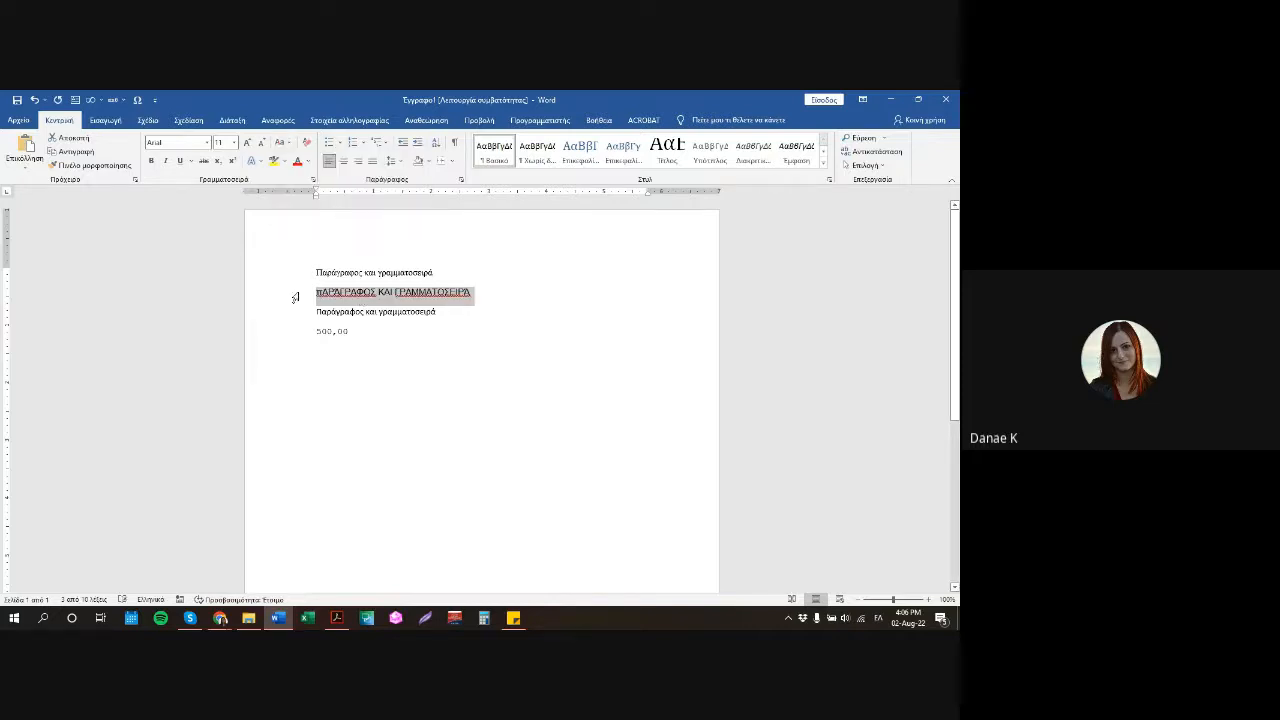
pyautogui.click(283, 142)
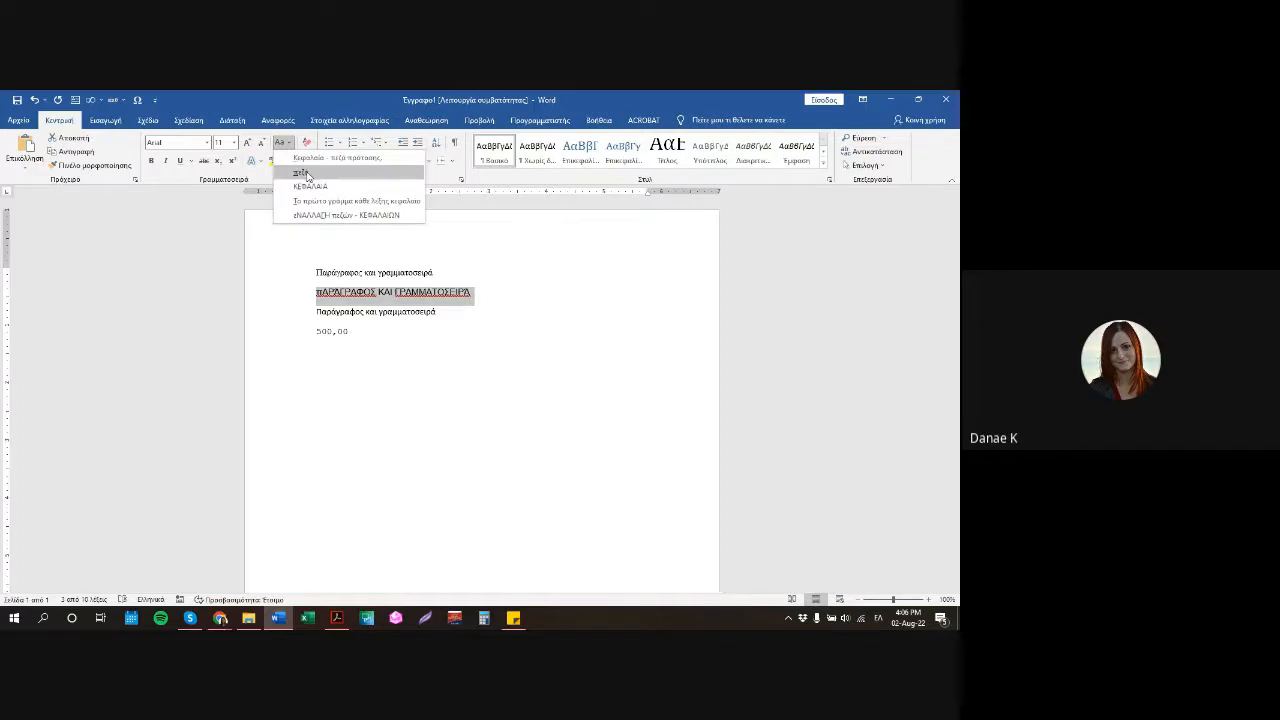
pyautogui.click(318, 157)
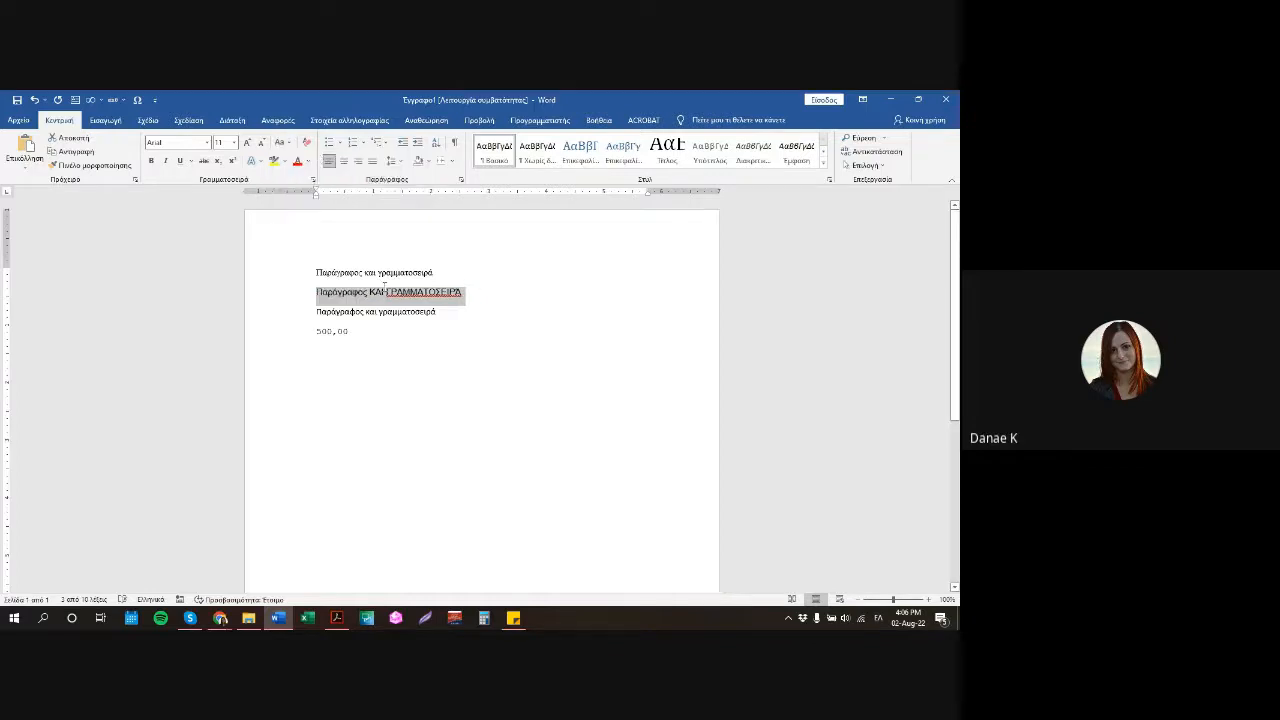
pyautogui.click(283, 142)
pyautogui.click(318, 171)
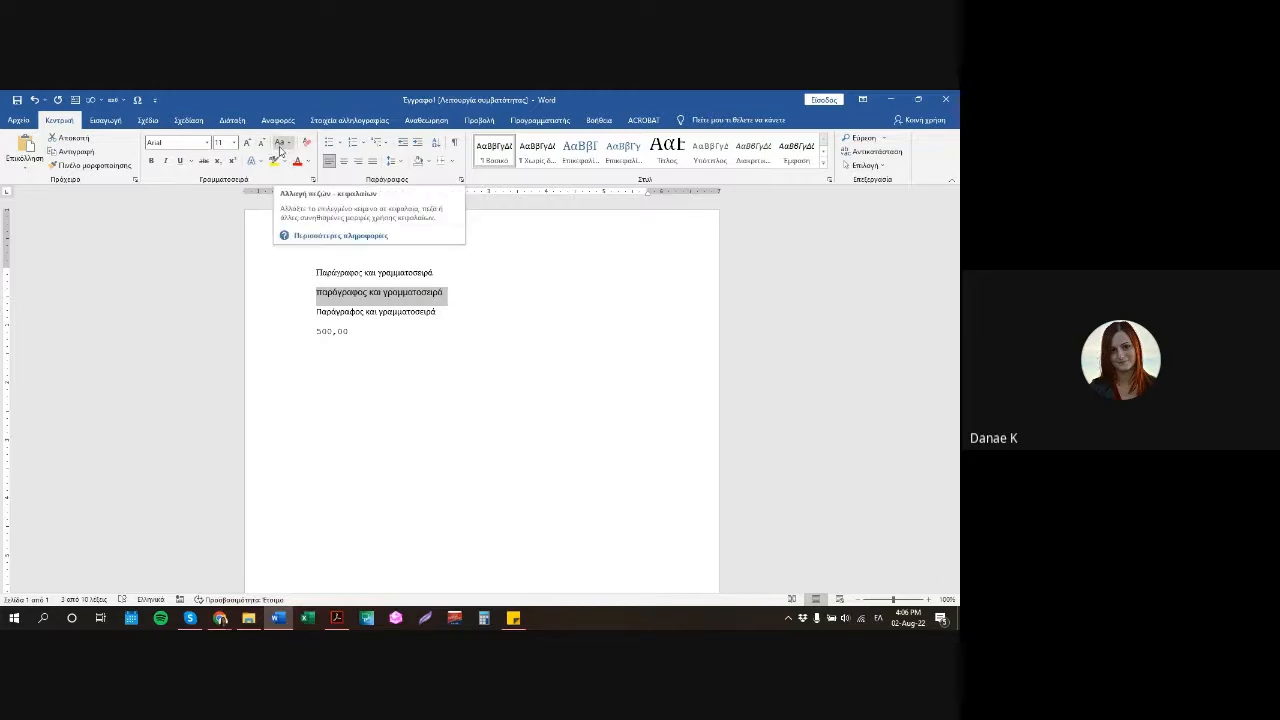
# Apply bold, italic and underline to the second line and remove them, and switch strikethrough on and off.
pyautogui.click(153, 163)
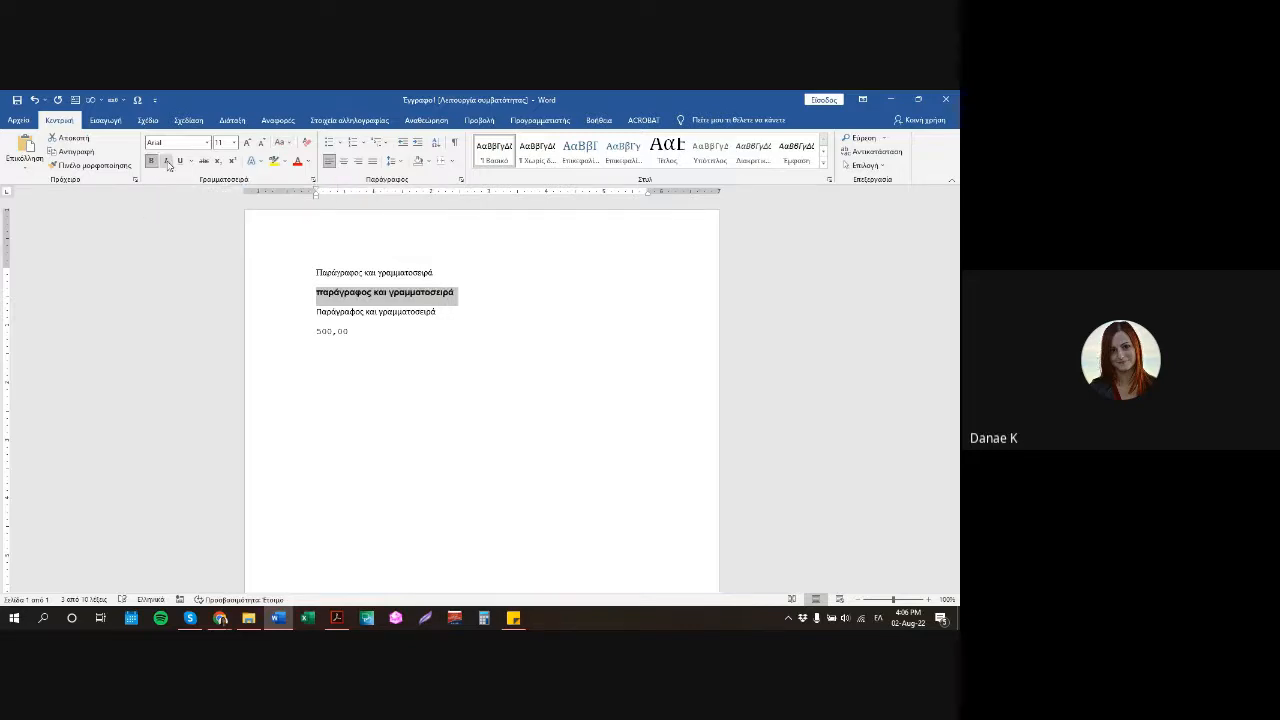
pyautogui.click(167, 162)
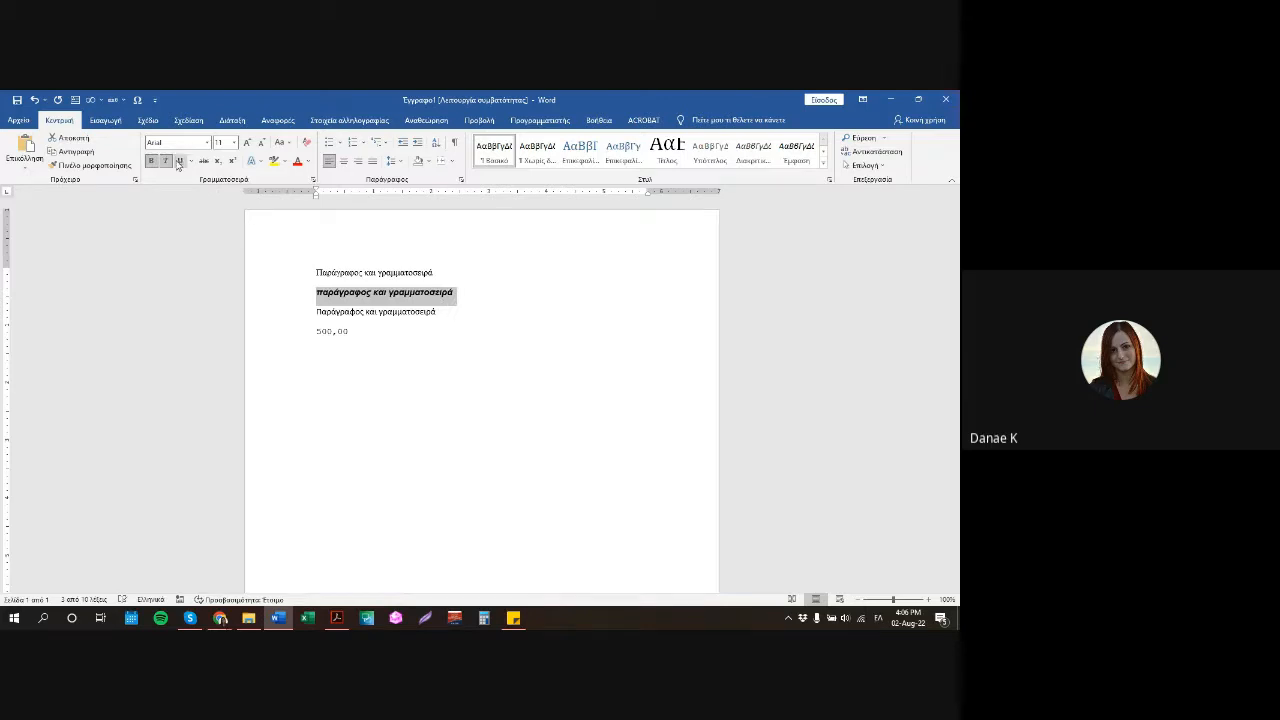
pyautogui.click(180, 162)
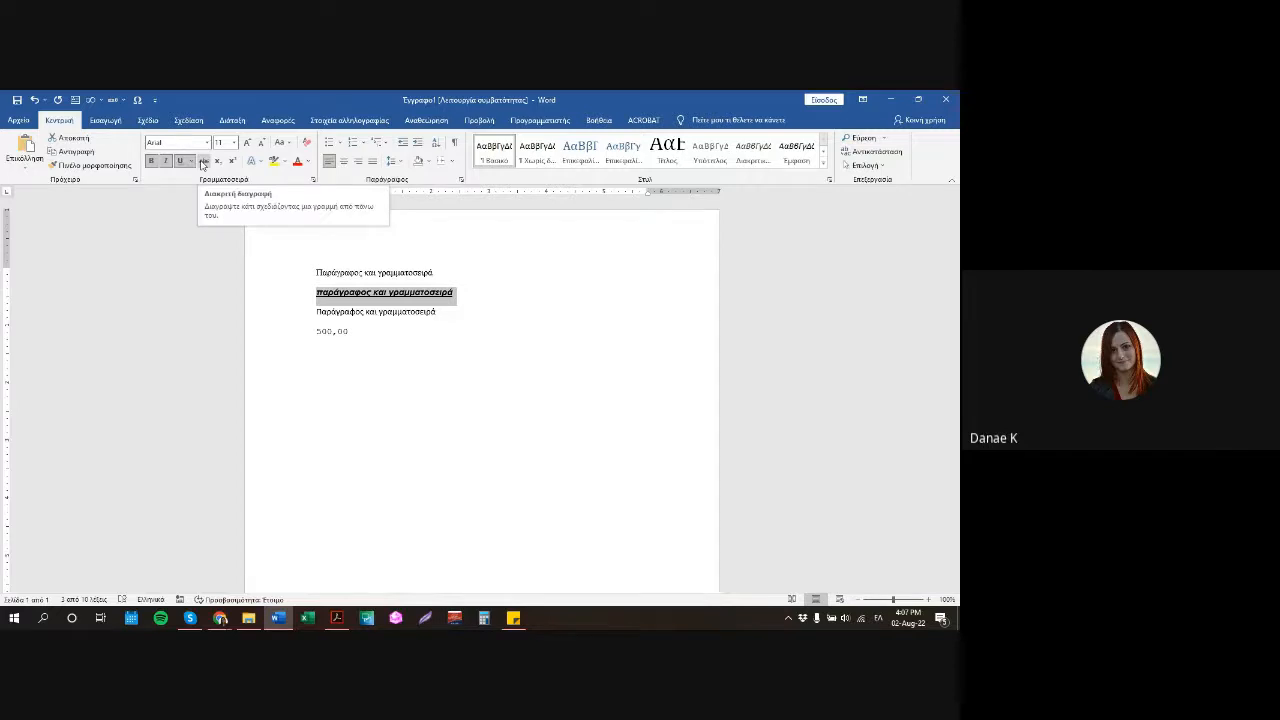
pyautogui.click(191, 162)
pyautogui.click(181, 163)
pyautogui.click(168, 164)
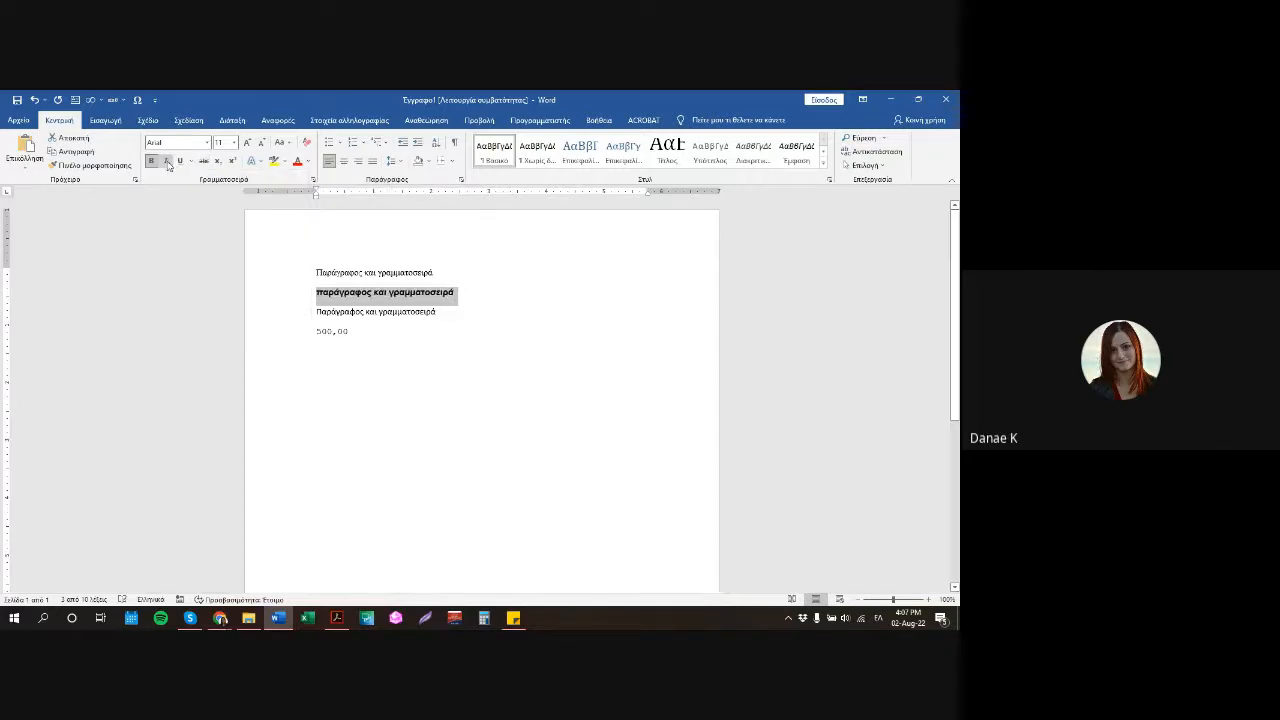
pyautogui.click(151, 161)
pyautogui.click(204, 161)
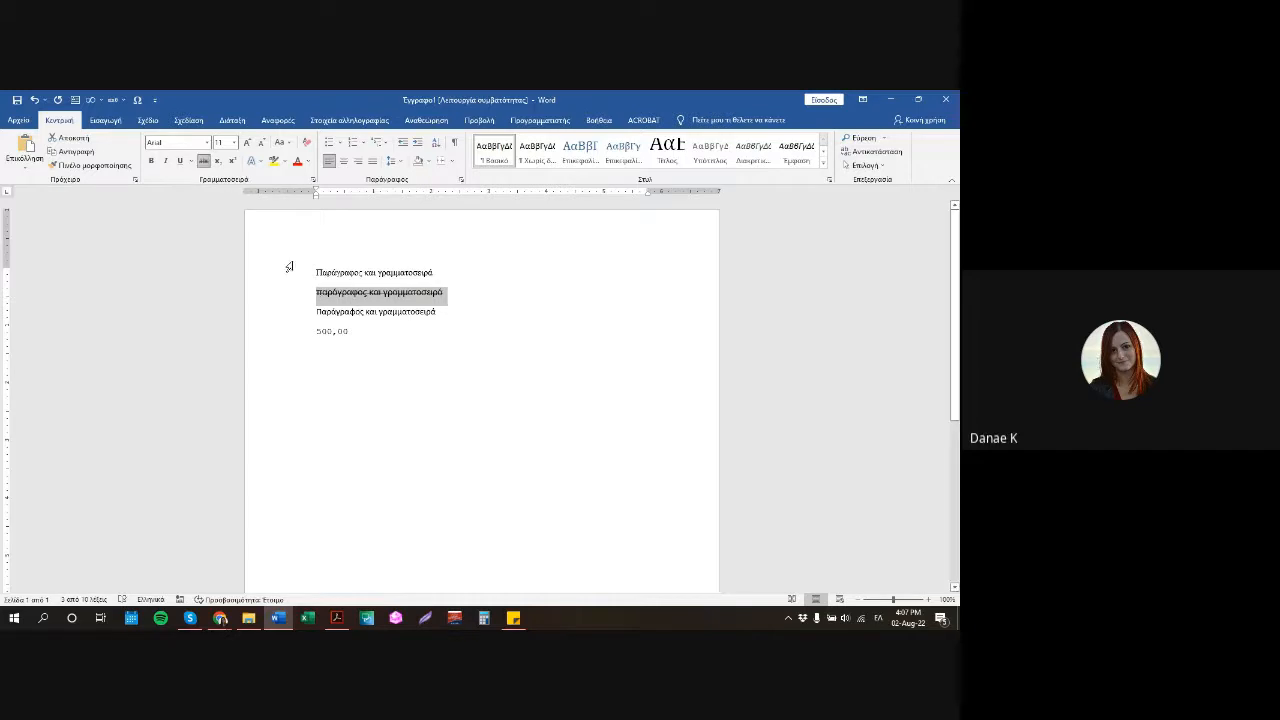
pyautogui.click(205, 162)
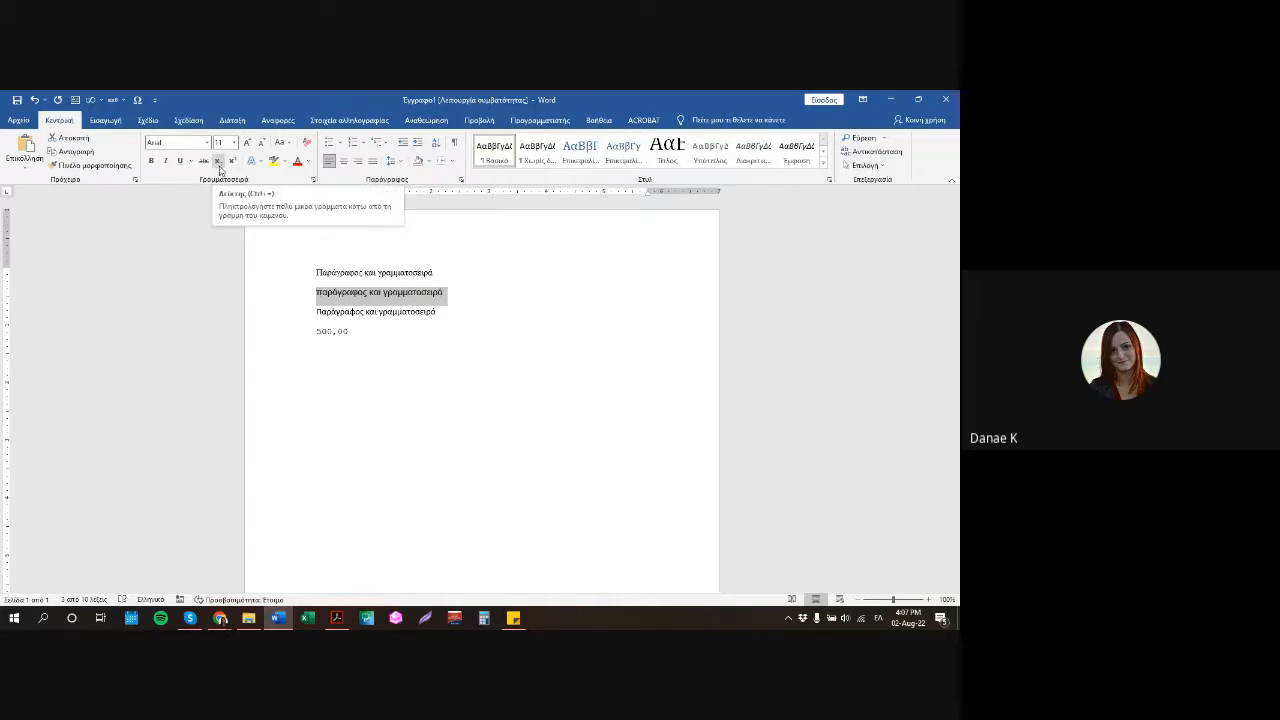
# Colour the second line's text red and reset its font colour to Automatic (Αυτόματο).
pyautogui.click(297, 163)
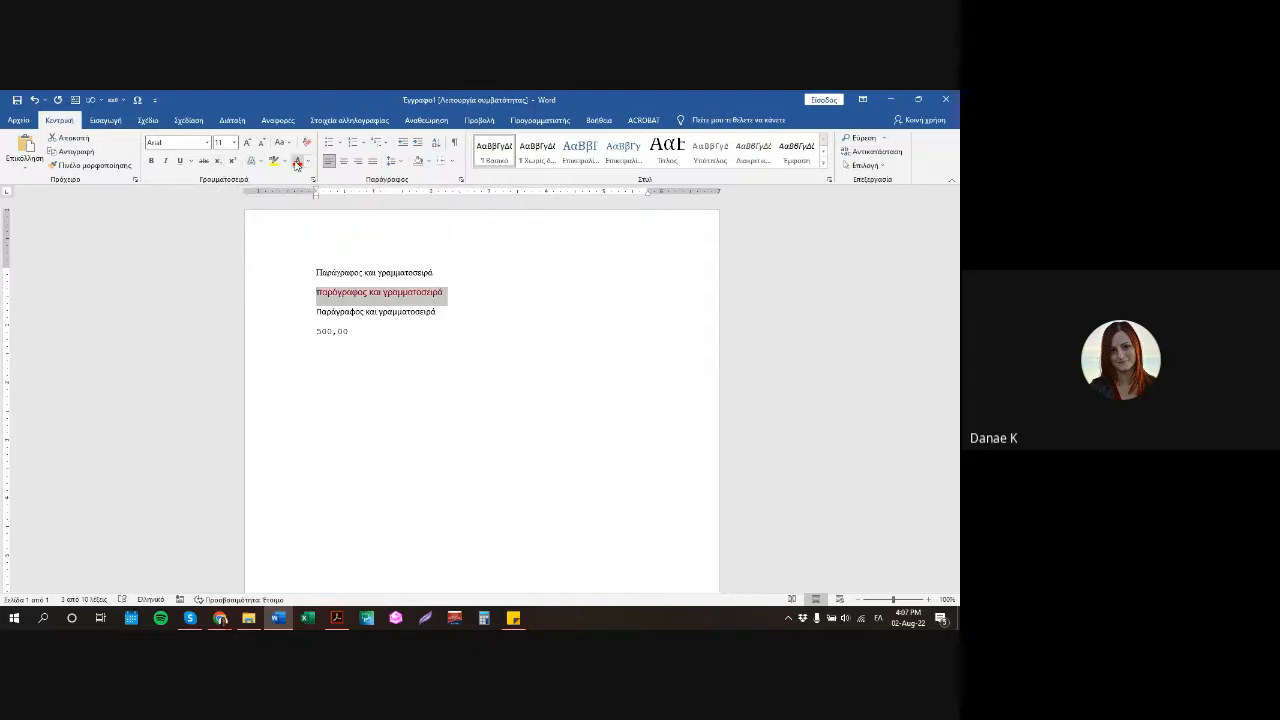
pyautogui.click(306, 162)
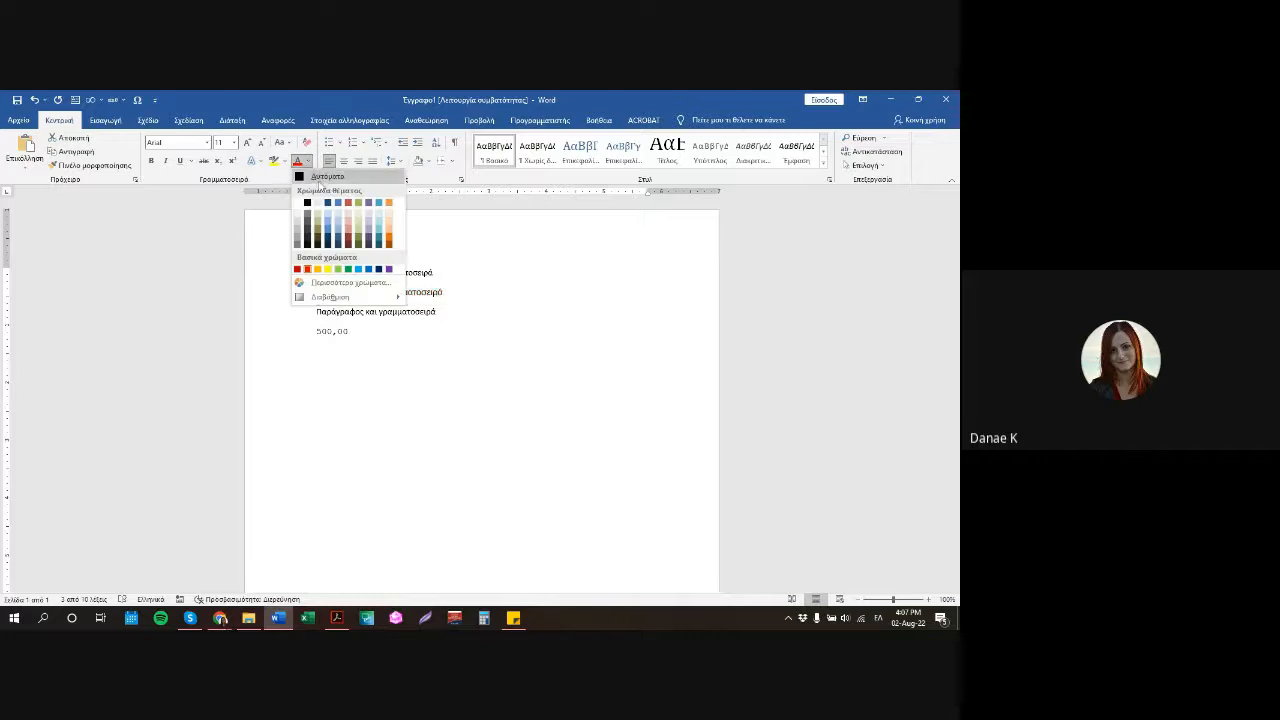
pyautogui.click(299, 172)
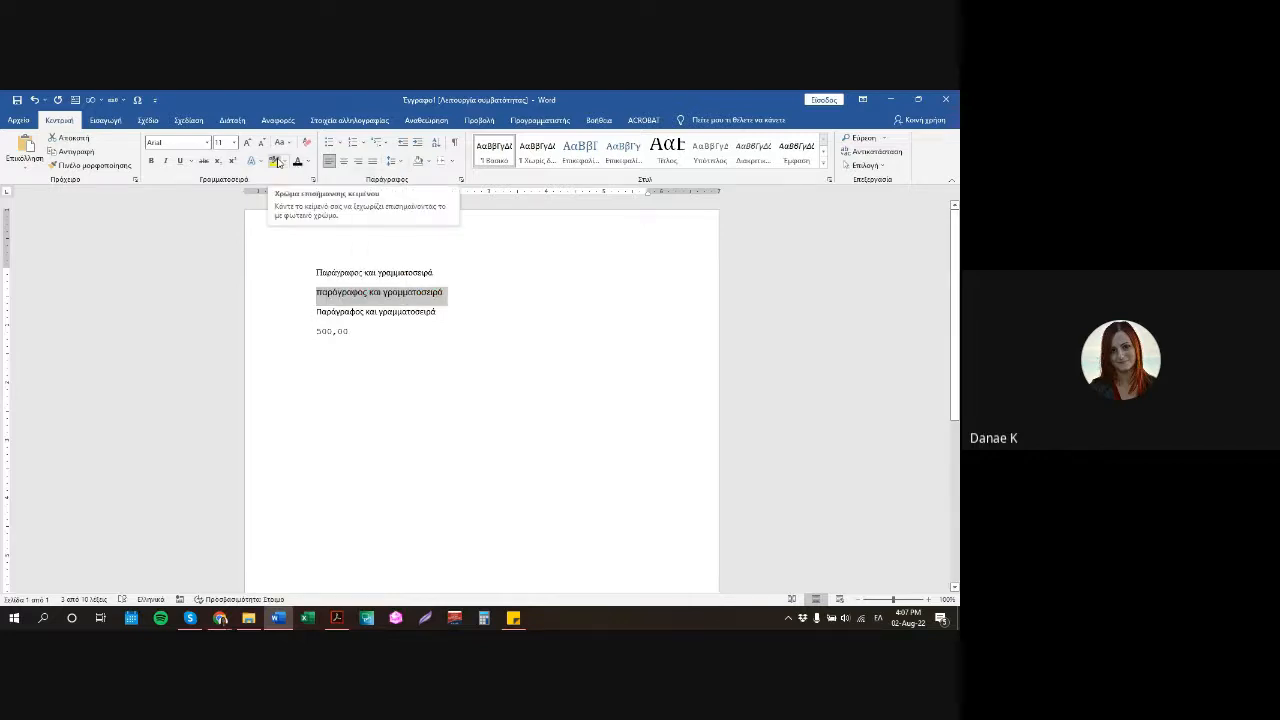
# Highlight the second line in yellow, and undo the highlighting.
pyautogui.click(278, 163)
pyautogui.click(386, 290)
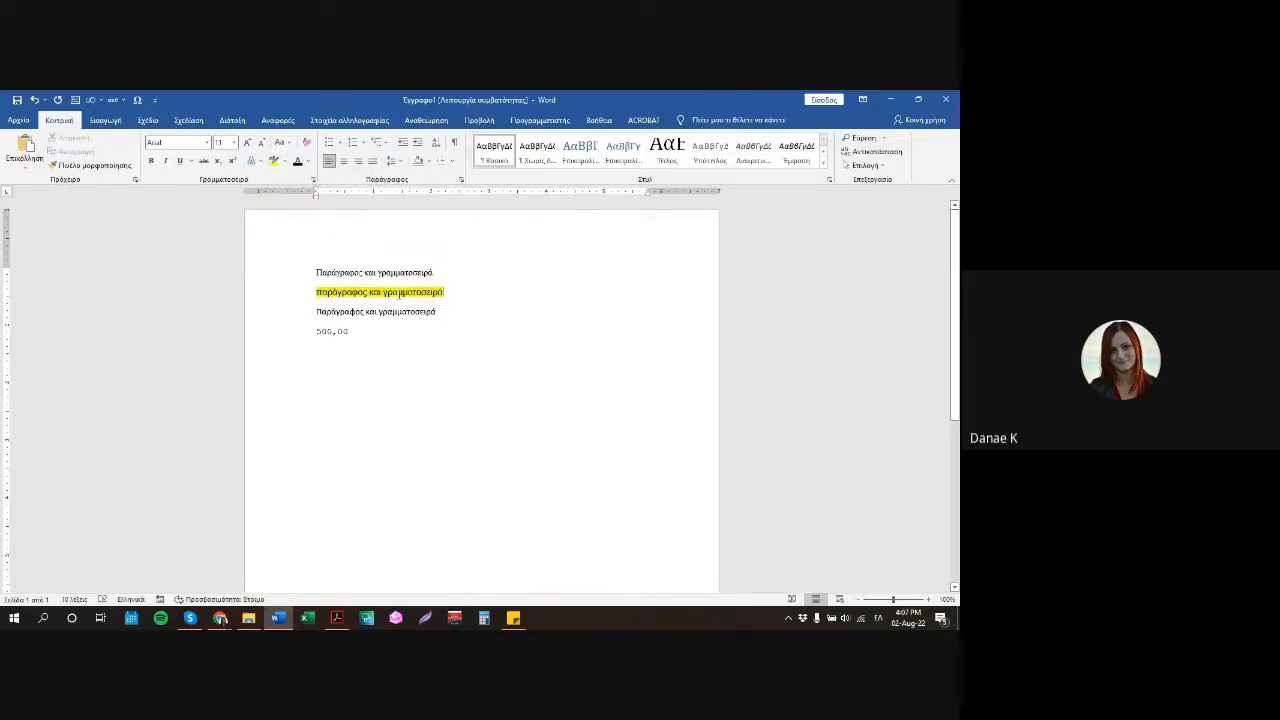
pyautogui.hotkey('ctrl', 'z')
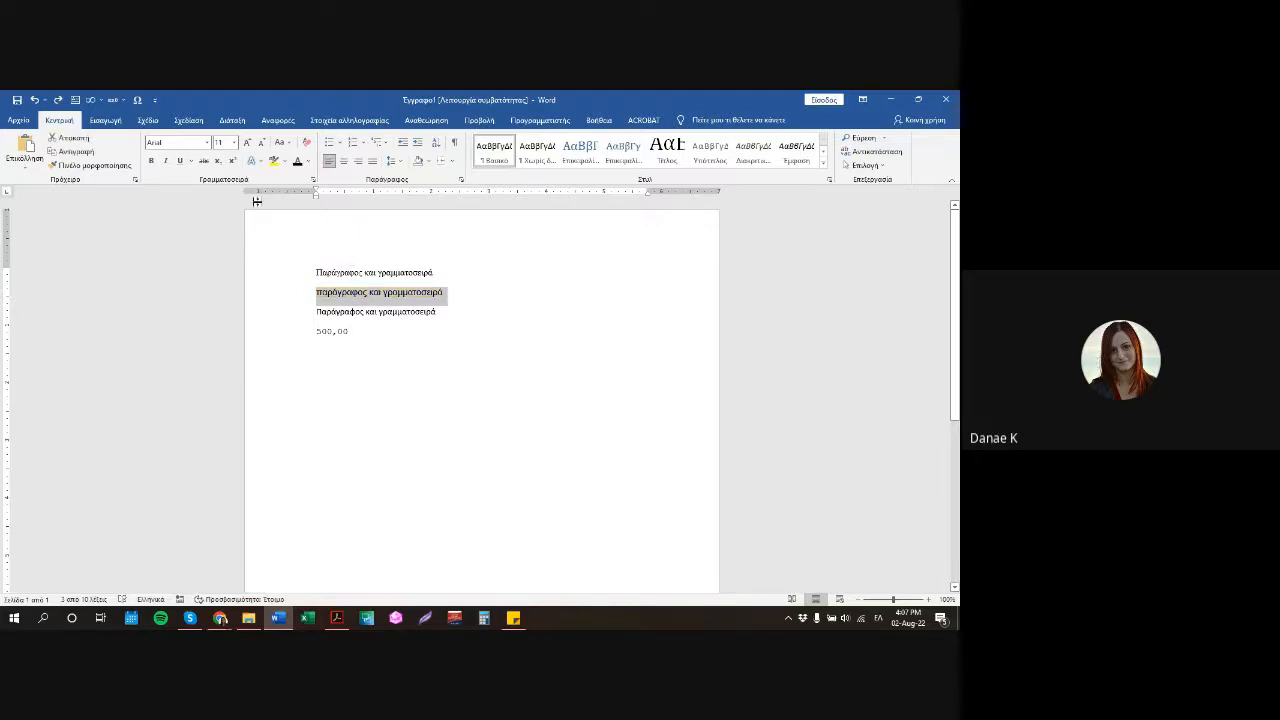
# Apply the Hidden (Κρυφό) font effect to the second line.
pyautogui.click(308, 180)
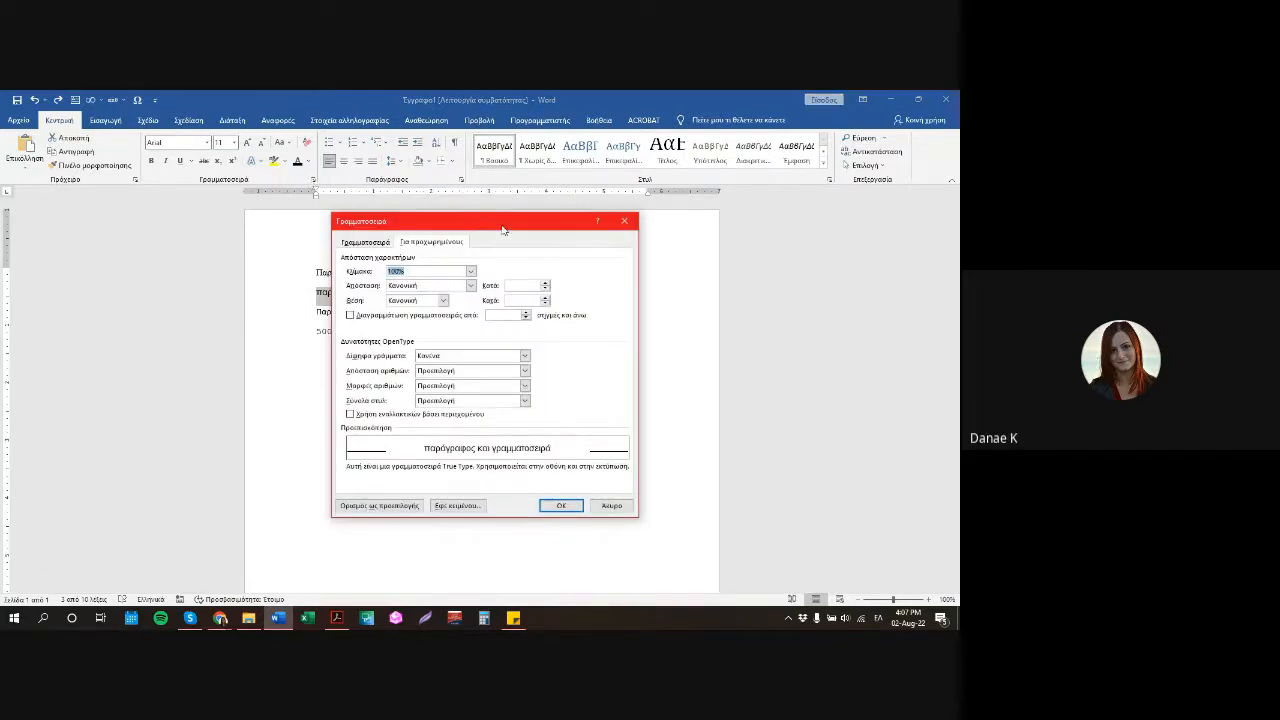
pyautogui.moveTo(503, 225); pyautogui.dragTo(654, 200)
pyautogui.click(512, 218)
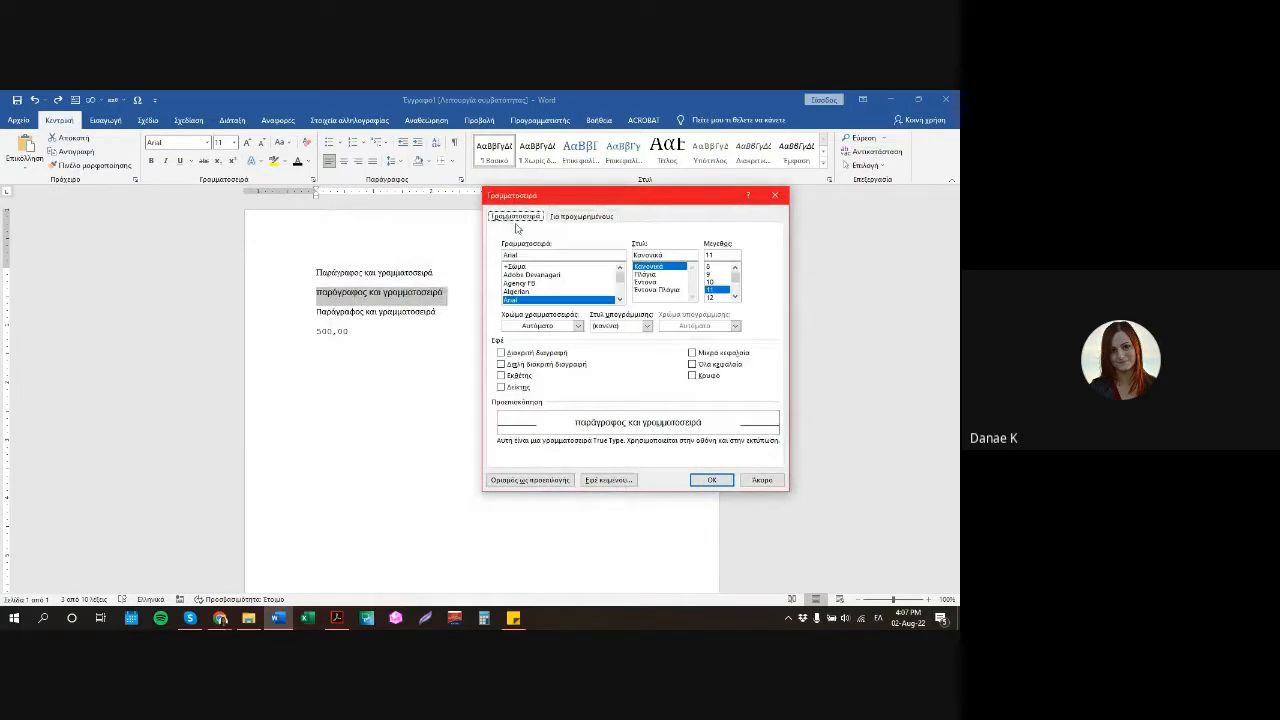
pyautogui.click(692, 376)
pyautogui.click(711, 480)
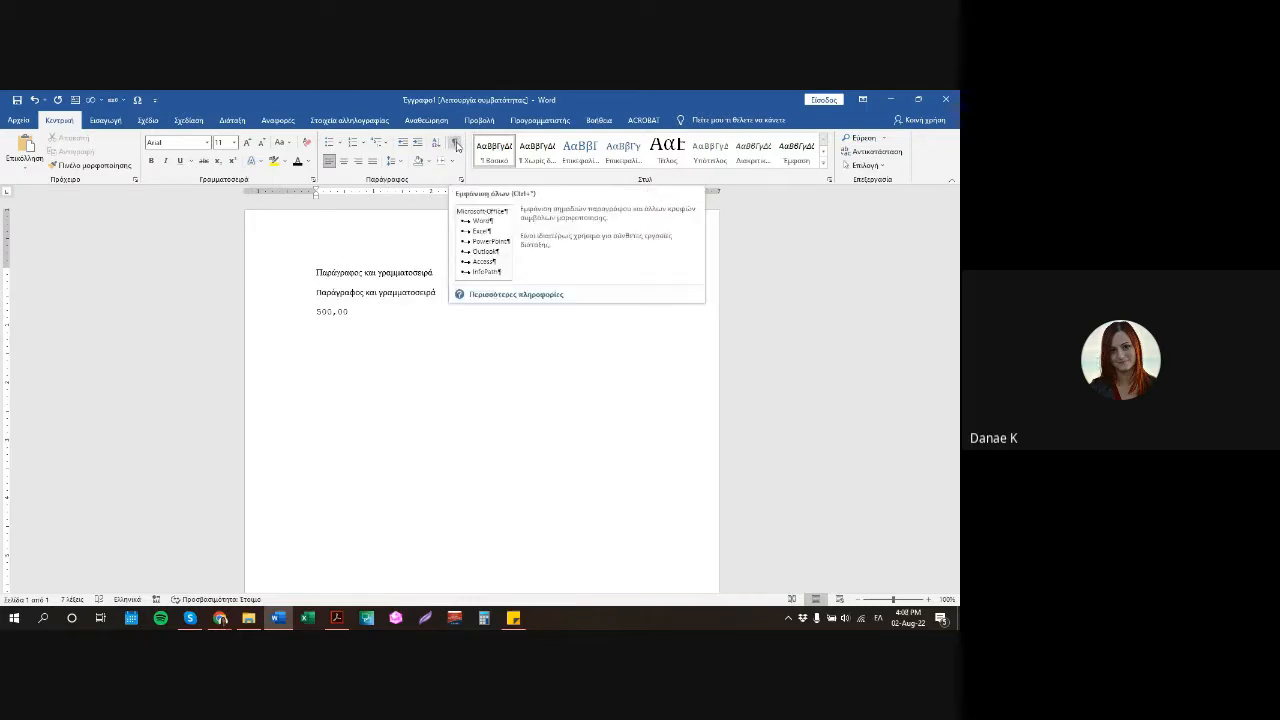
# Display the formatting marks, and insert a space, a non-breaking space and a tab in the empty last line.
pyautogui.click(456, 146)
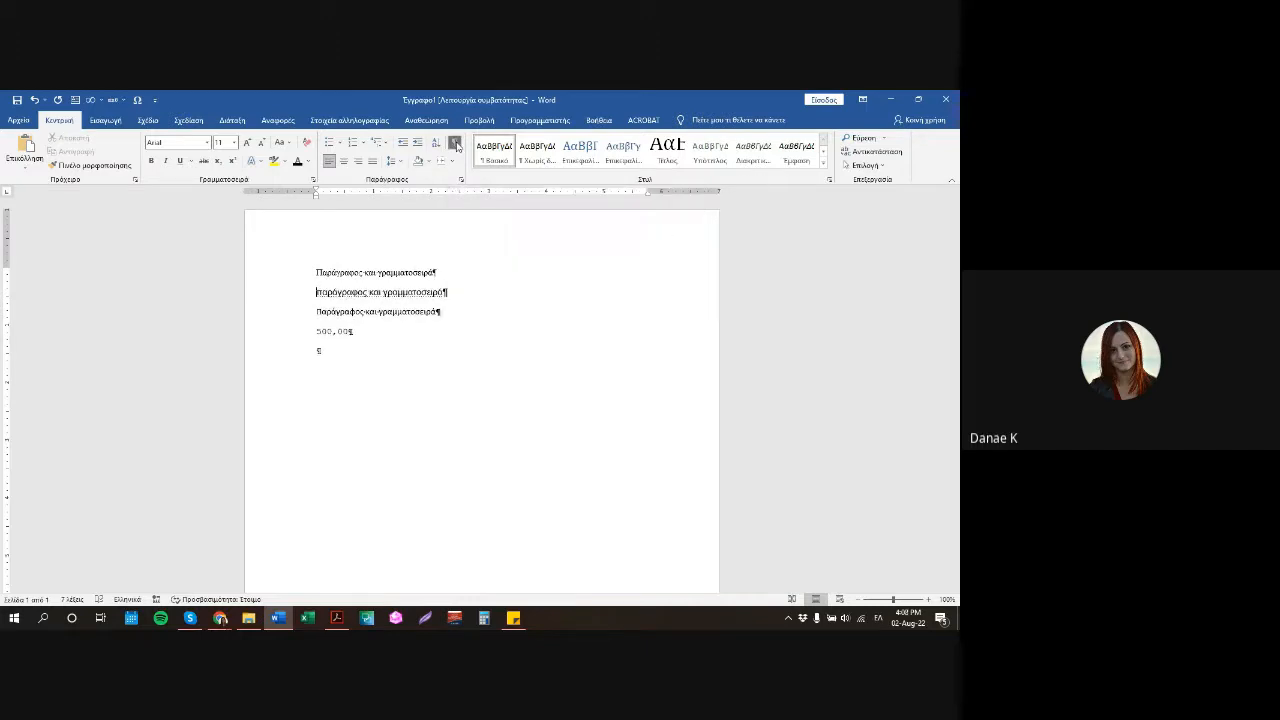
pyautogui.click(360, 350)
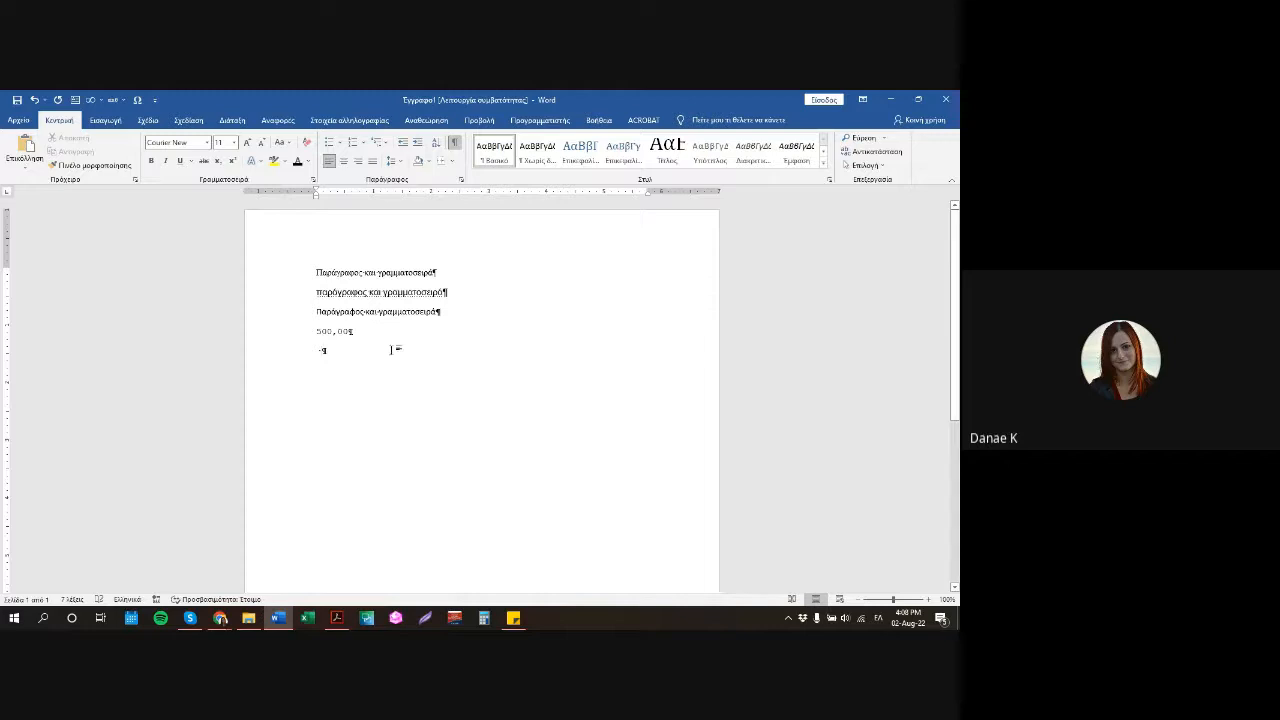
pyautogui.write('"')
pyautogui.press('Tab')
pyautogui.click(457, 142)
pyautogui.click(457, 142)
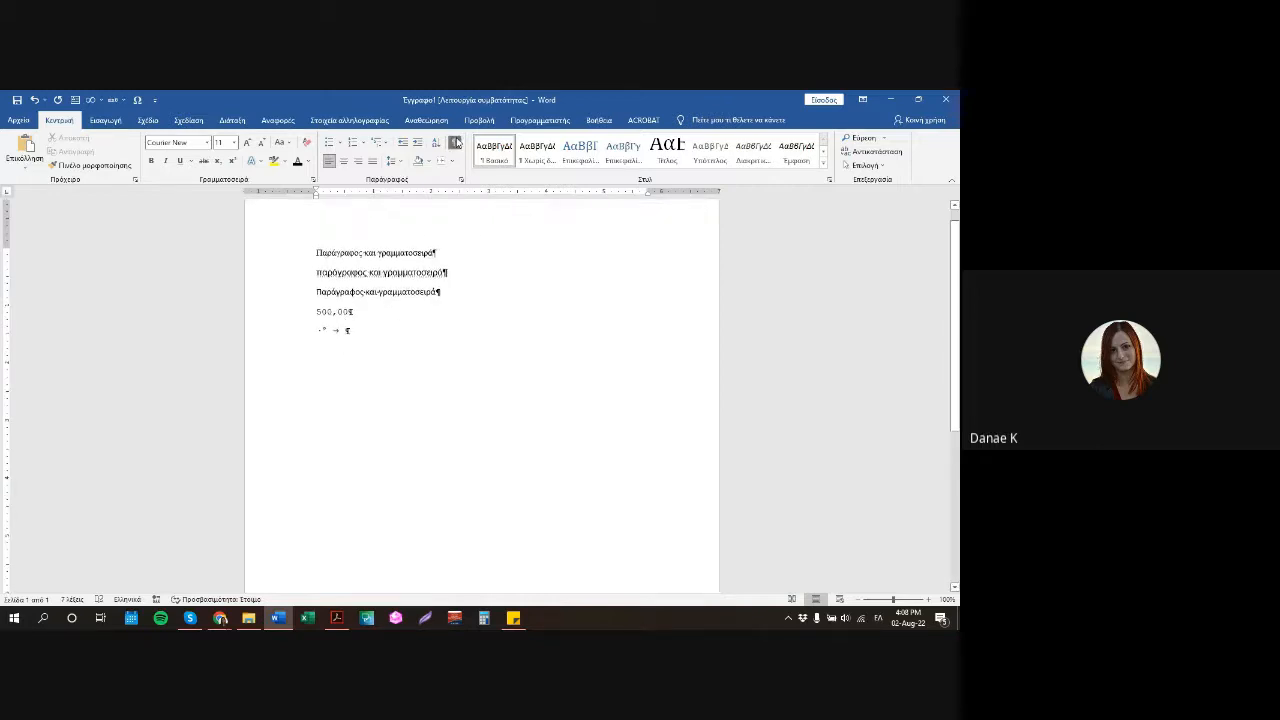
# Remove the Hidden (Κρυφό) effect from the second line and turn off the formatting marks.
pyautogui.moveTo(454, 272); pyautogui.dragTo(286, 274)
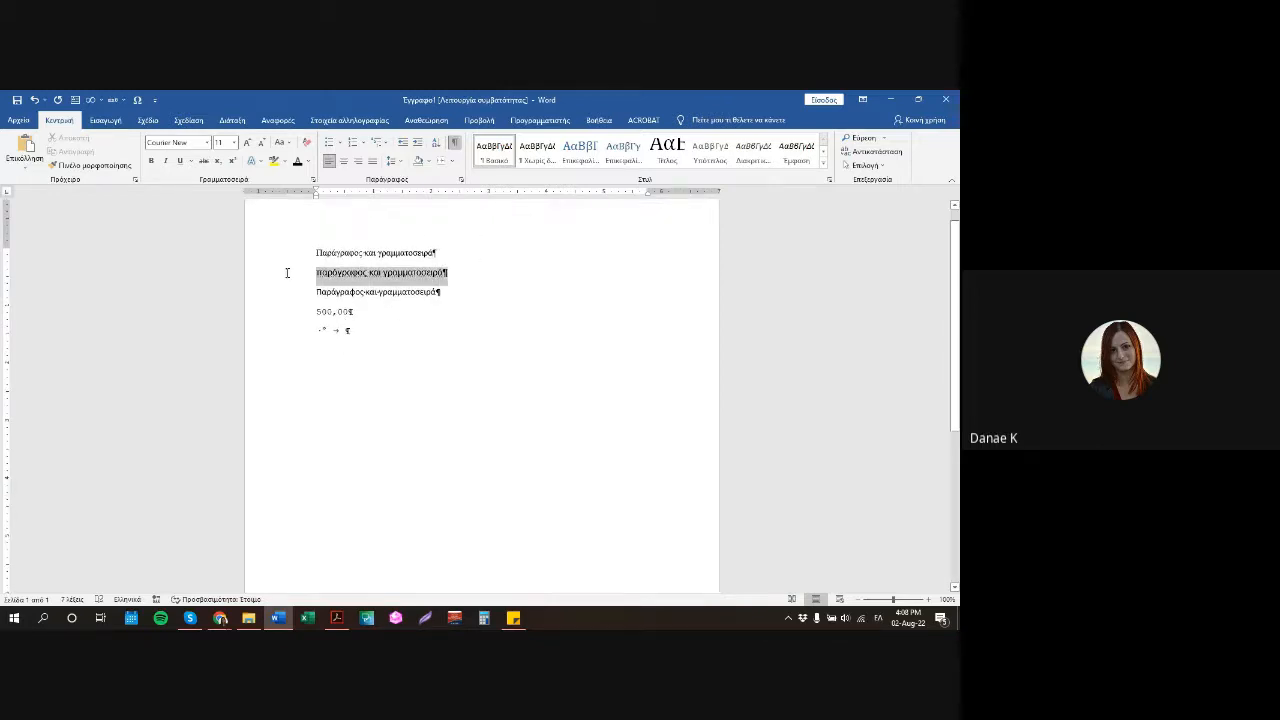
pyautogui.click(316, 182)
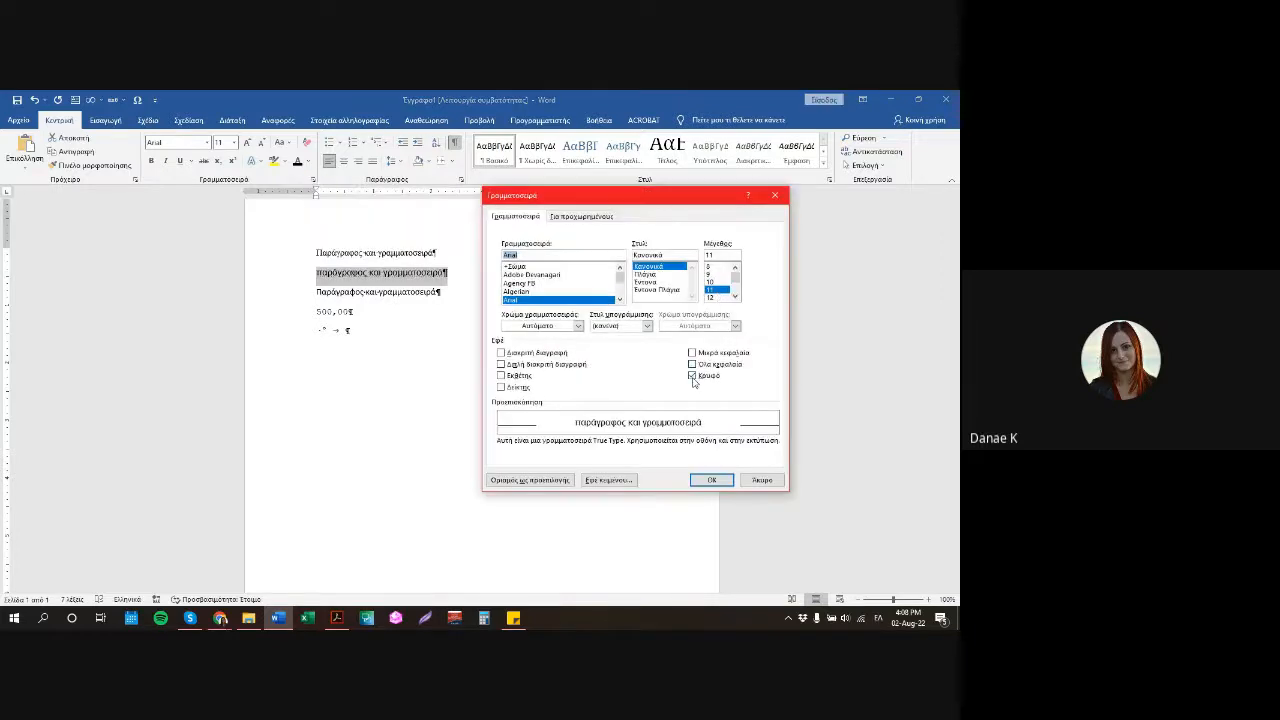
pyautogui.click(712, 480)
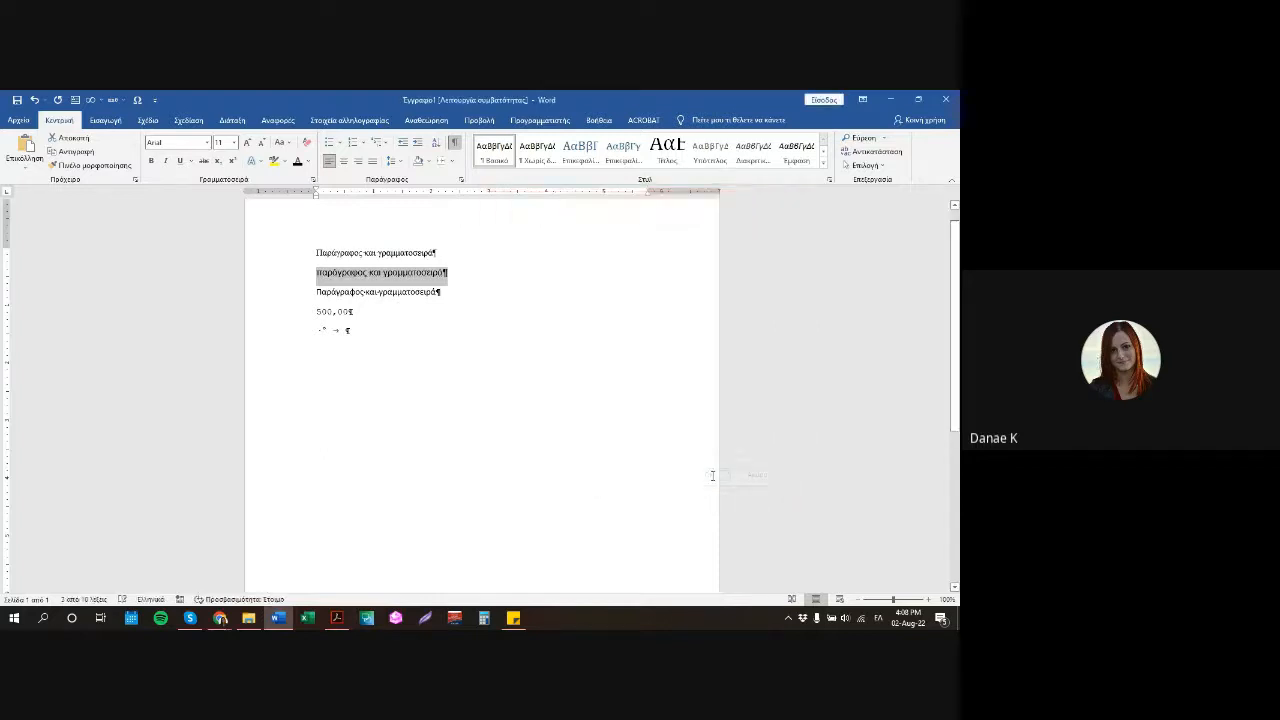
pyautogui.click(454, 146)
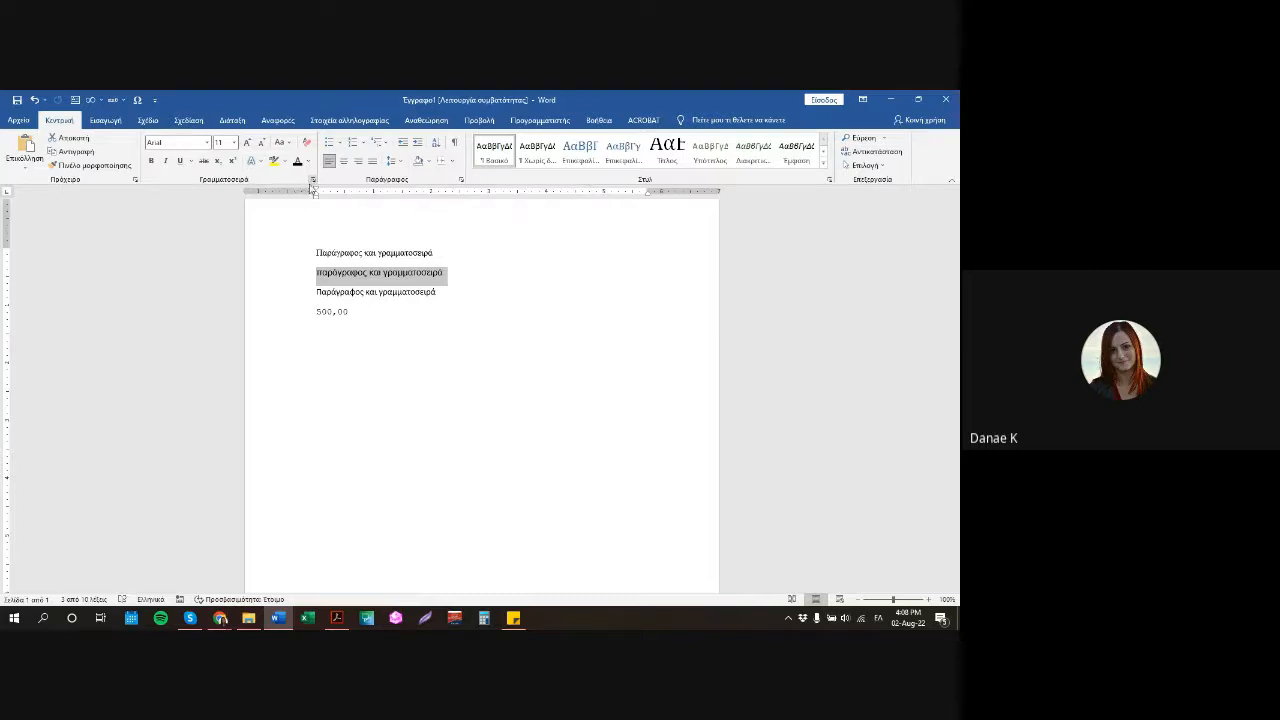
# Set the second line's character spacing to Expanded (Εκτεταμένη) by 0,5 pt.
pyautogui.click(313, 183)
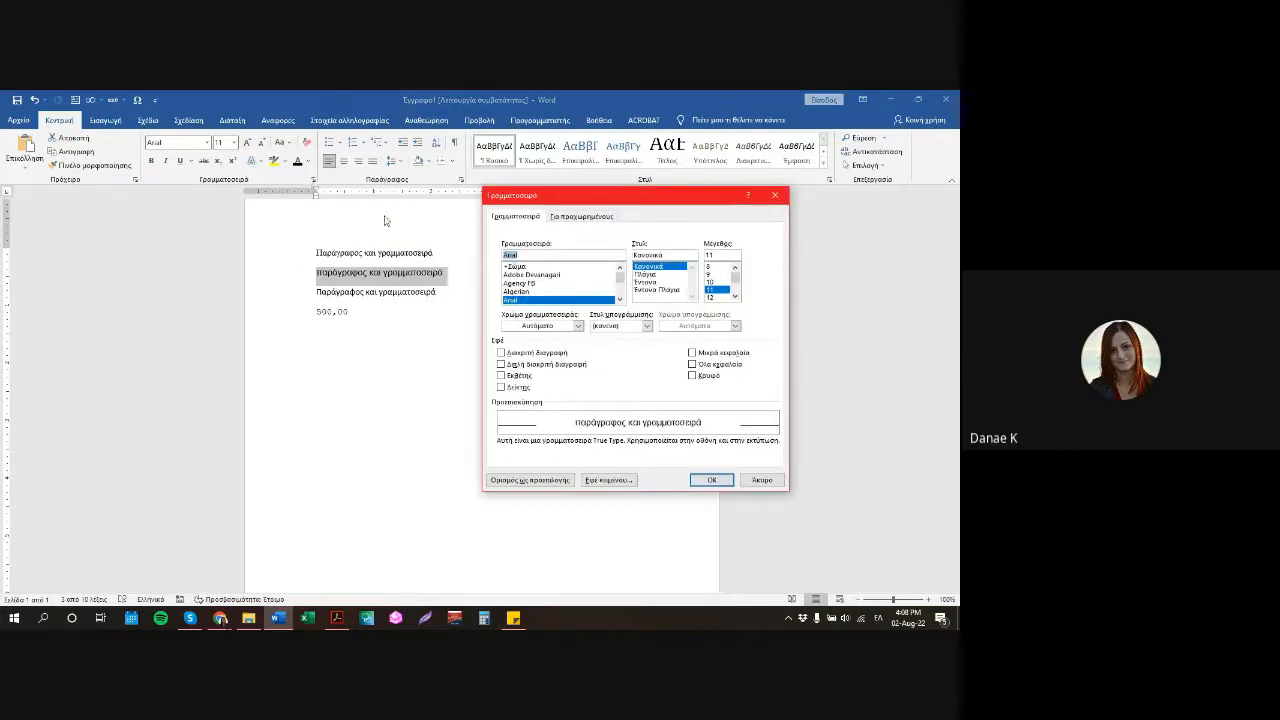
pyautogui.click(581, 217)
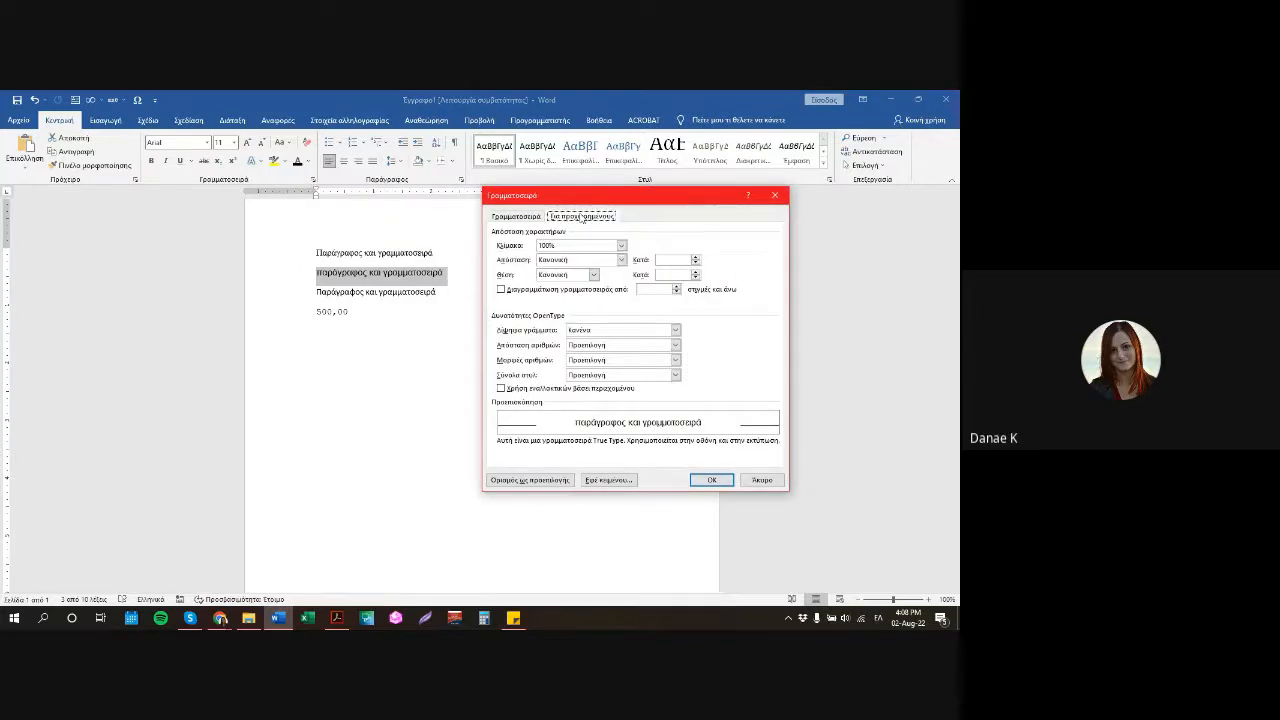
pyautogui.click(621, 260)
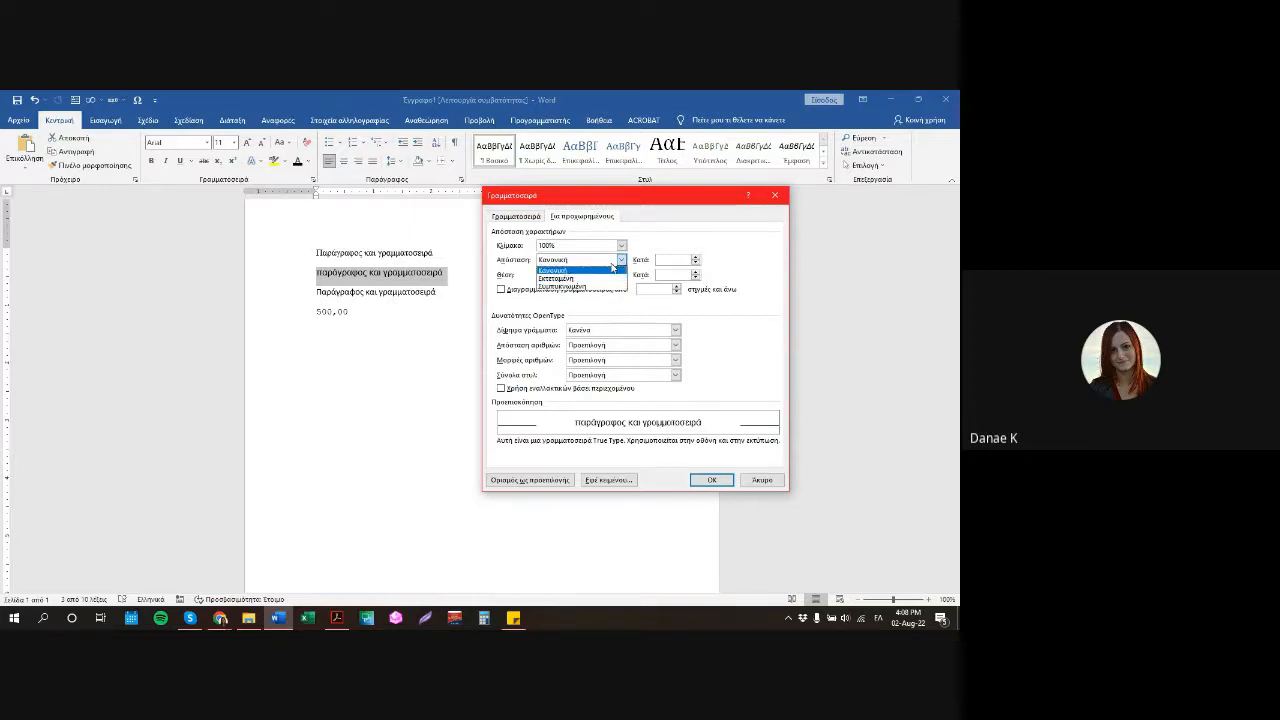
pyautogui.click(606, 278)
pyautogui.click(696, 263)
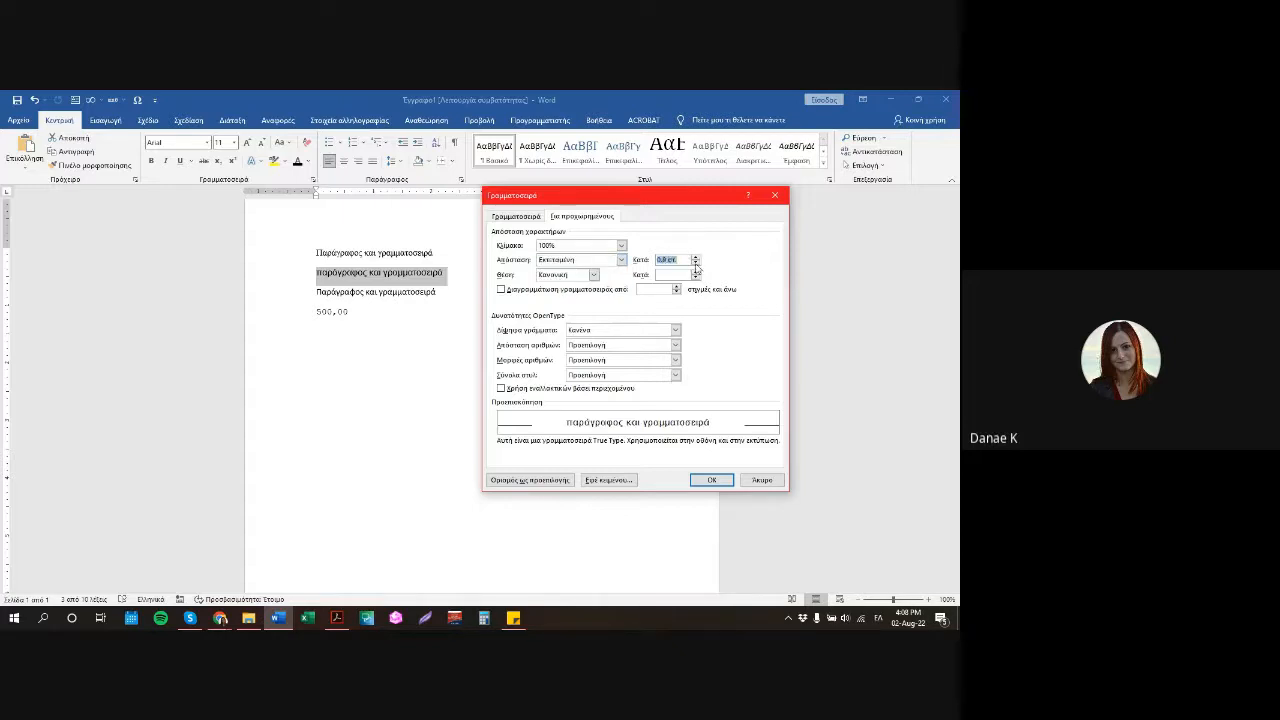
pyautogui.click(695, 258)
pyautogui.click(695, 258)
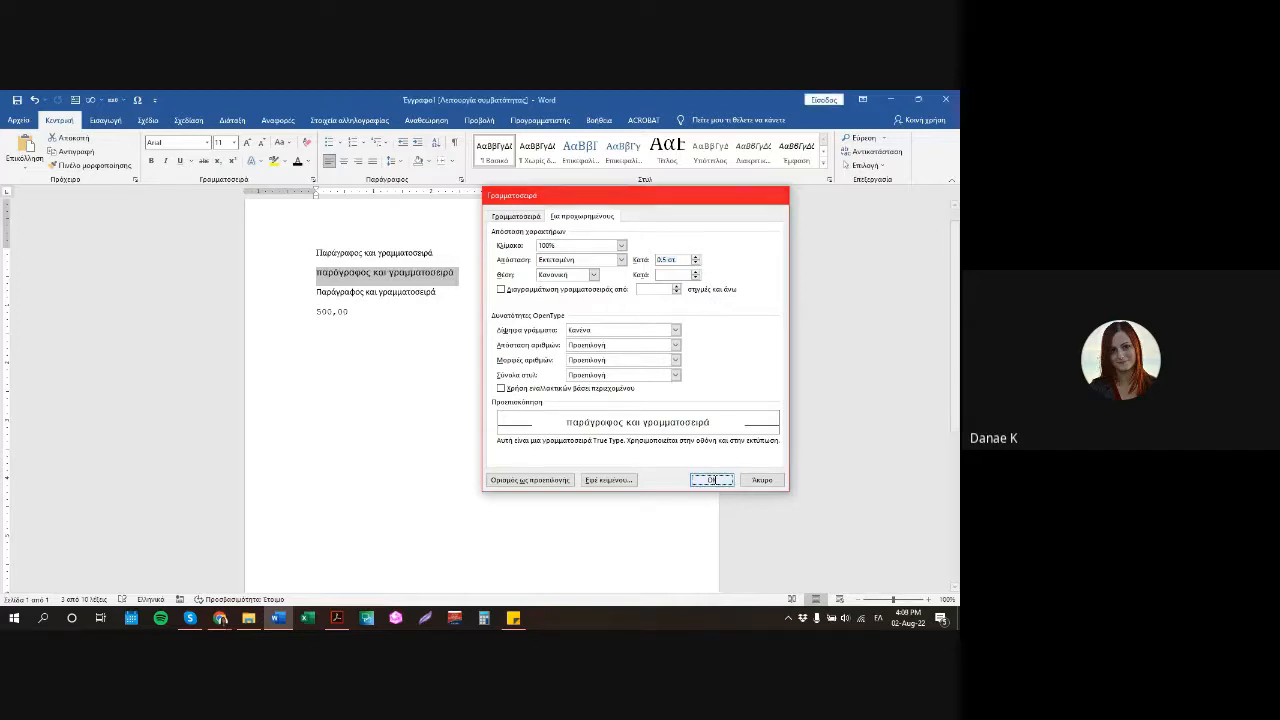
pyautogui.click(712, 480)
# Change the font of all the text in the document to Arial.
pyautogui.moveTo(449, 292); pyautogui.dragTo(316, 292)
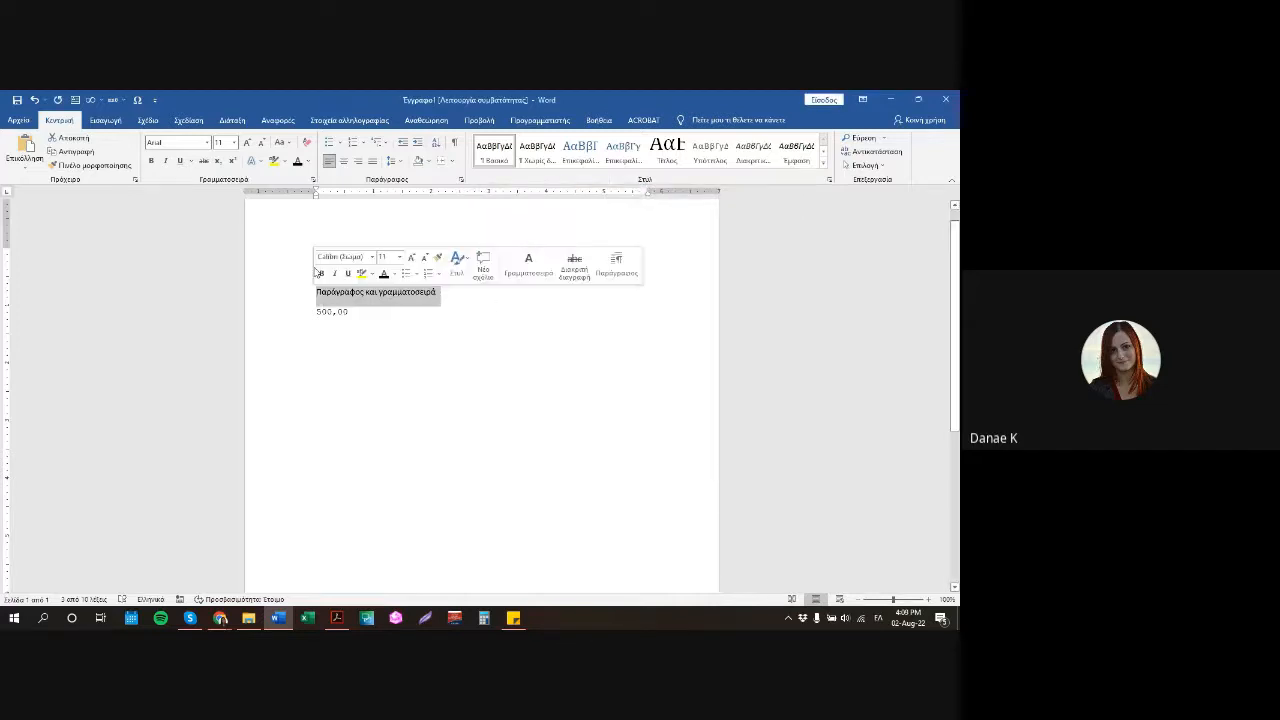
pyautogui.hotkey('ctrl', 'a')
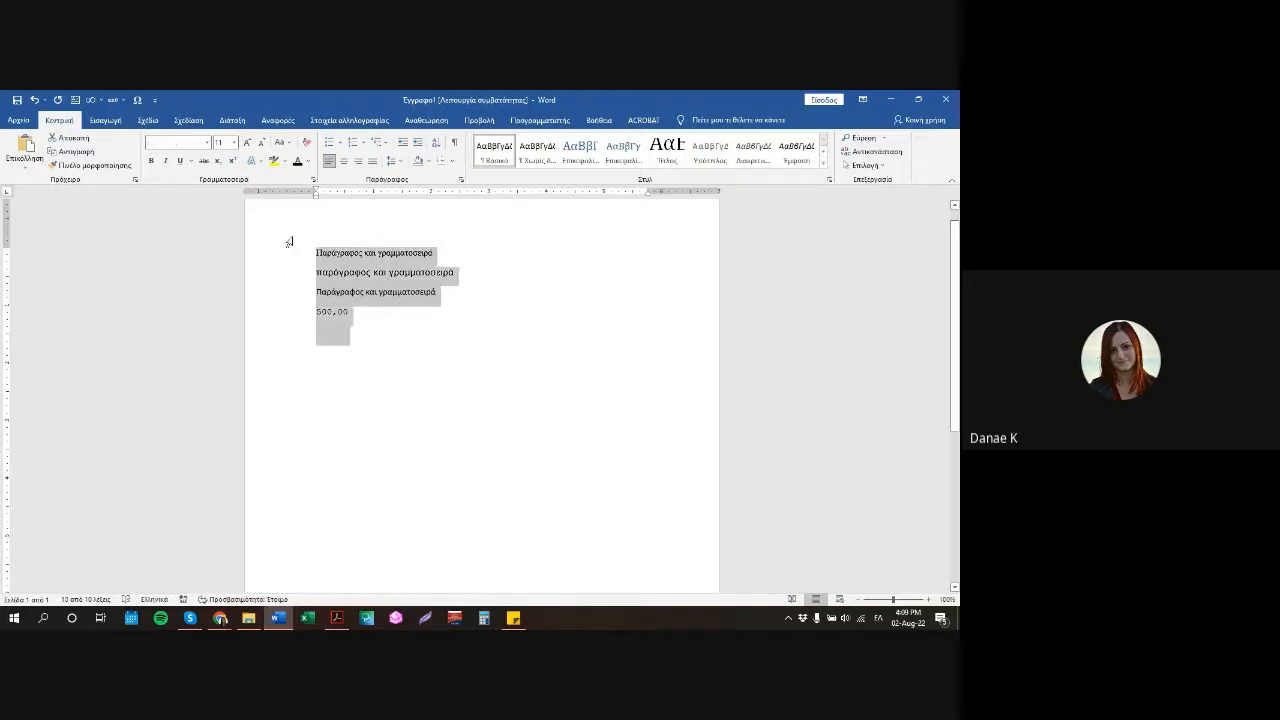
pyautogui.click(207, 142)
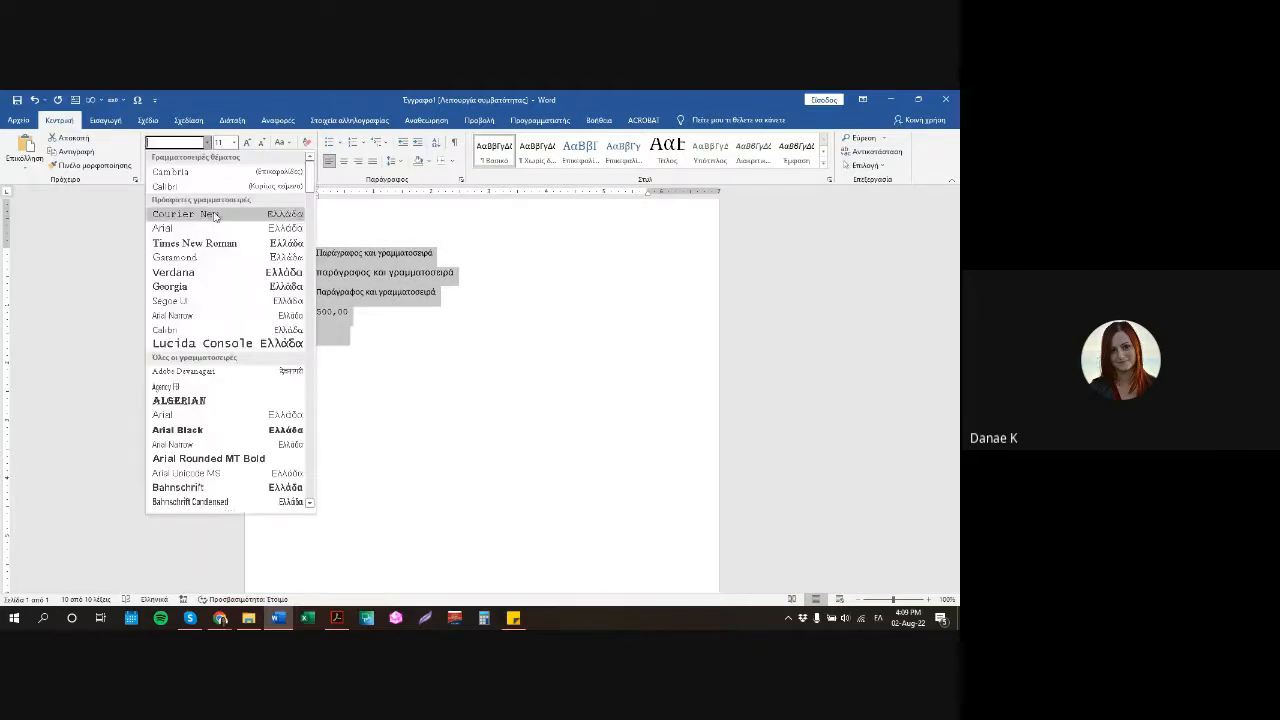
pyautogui.click(190, 228)
# Set the third line's character spacing to Condensed (Συμπυκνωμένη) by 1 pt.
pyautogui.click(343, 299)
pyautogui.click(294, 297)
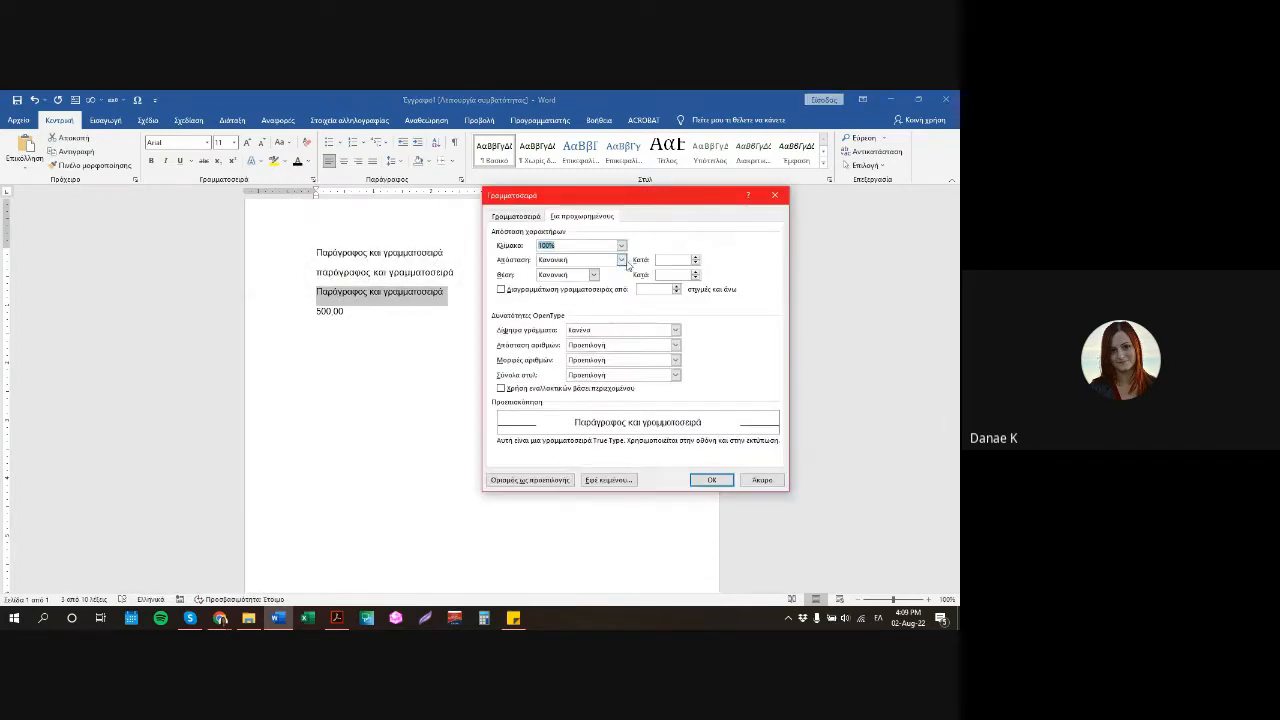
pyautogui.click(621, 259)
pyautogui.click(605, 286)
pyautogui.click(695, 261)
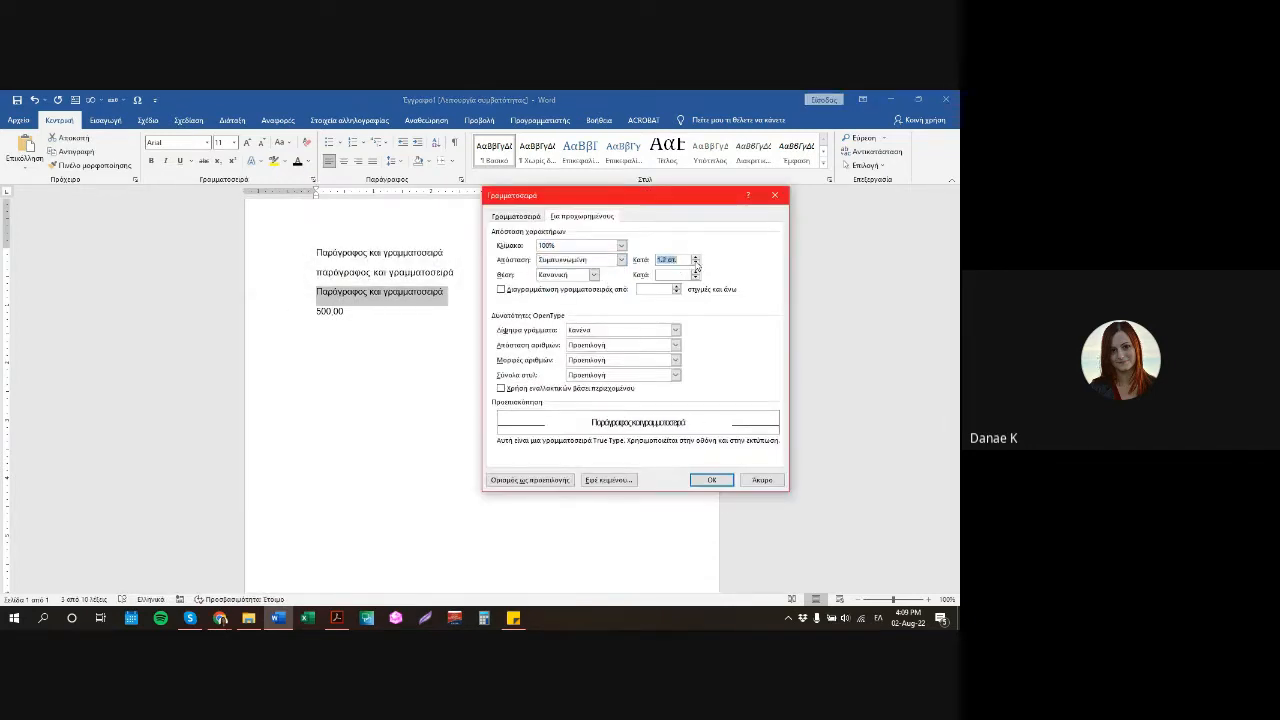
pyautogui.click(695, 265)
pyautogui.click(695, 265)
pyautogui.click(695, 265)
pyautogui.click(711, 480)
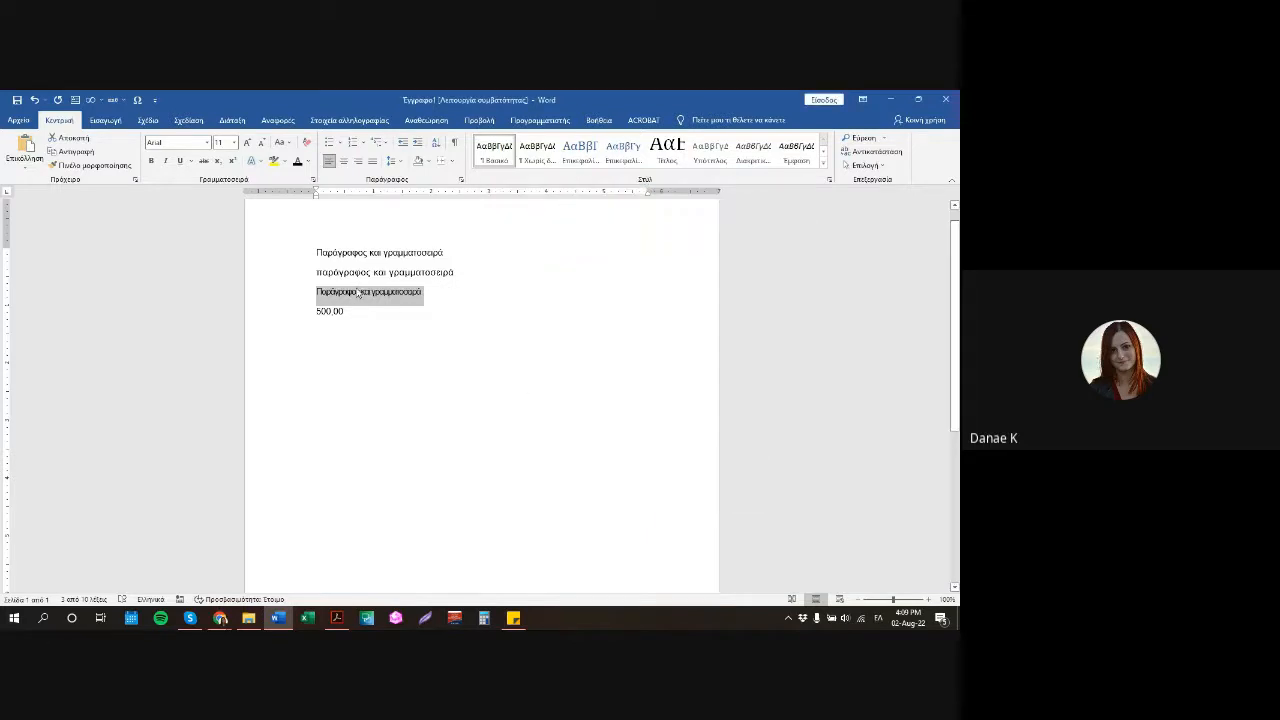
# Reduce the third line's condensed character spacing to 0,5 pt.
pyautogui.click(313, 180)
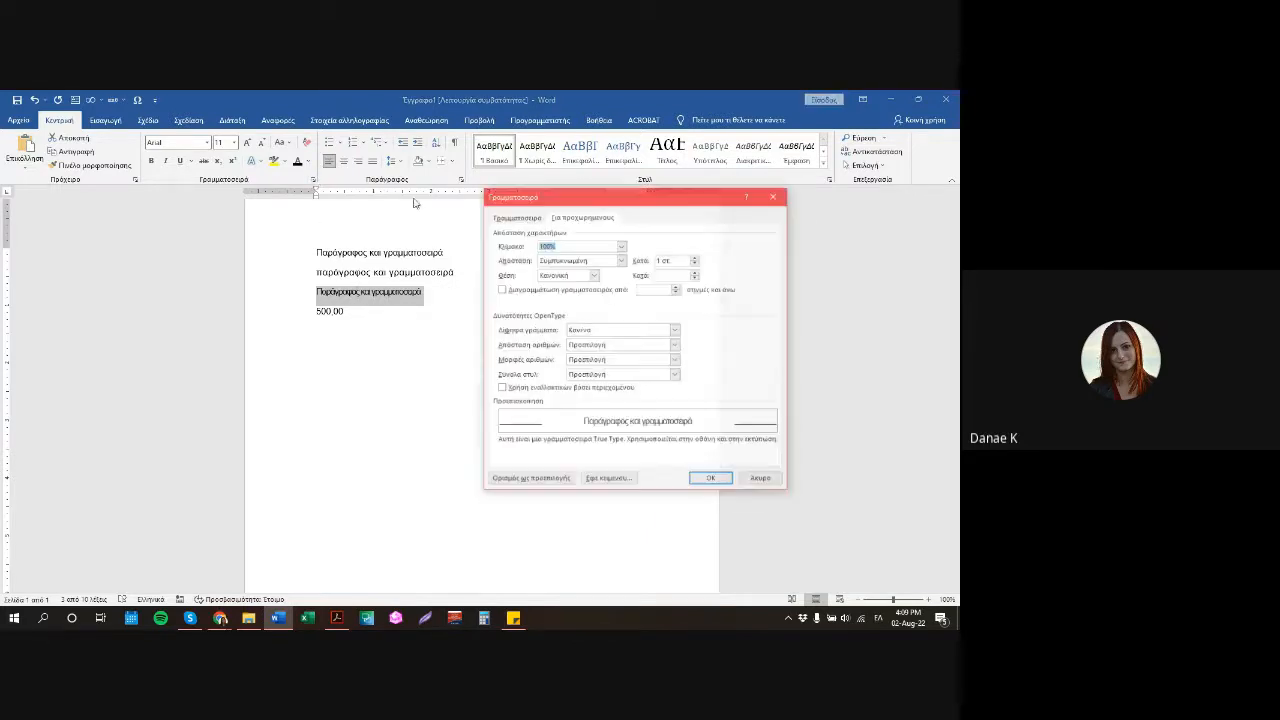
pyautogui.click(696, 266)
pyautogui.click(696, 266)
pyautogui.click(696, 266)
pyautogui.click(696, 266)
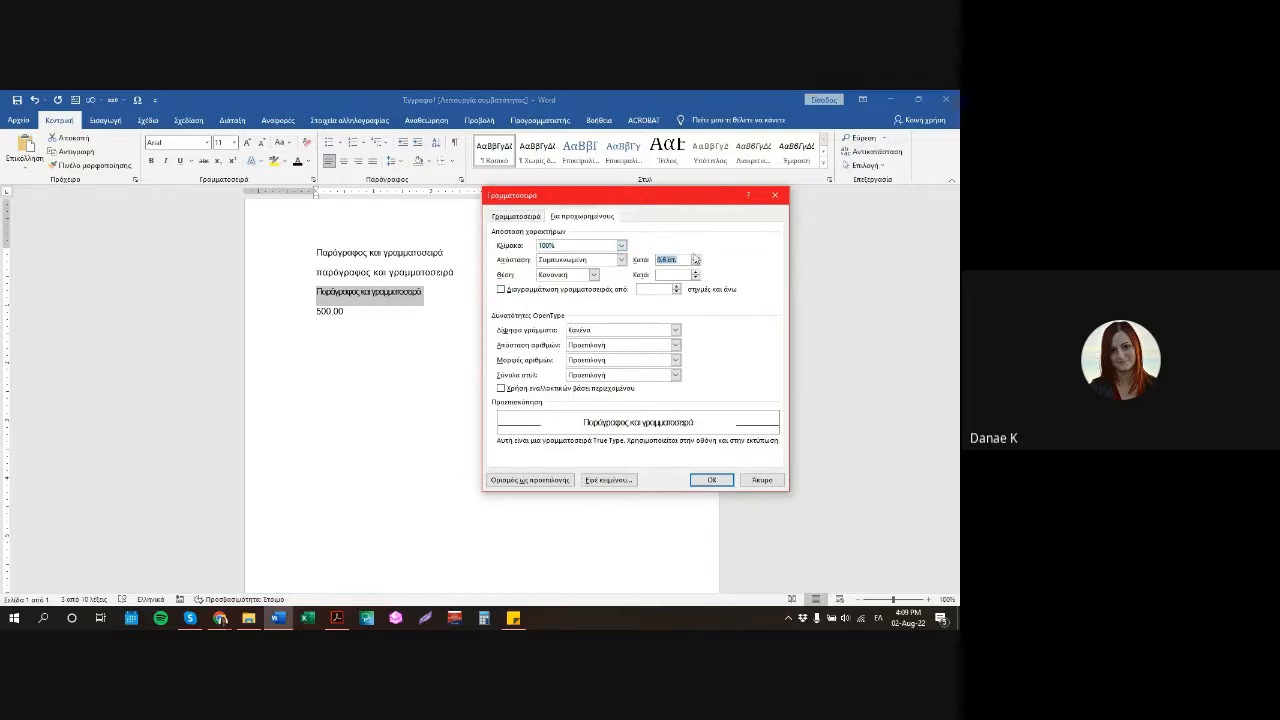
pyautogui.click(696, 264)
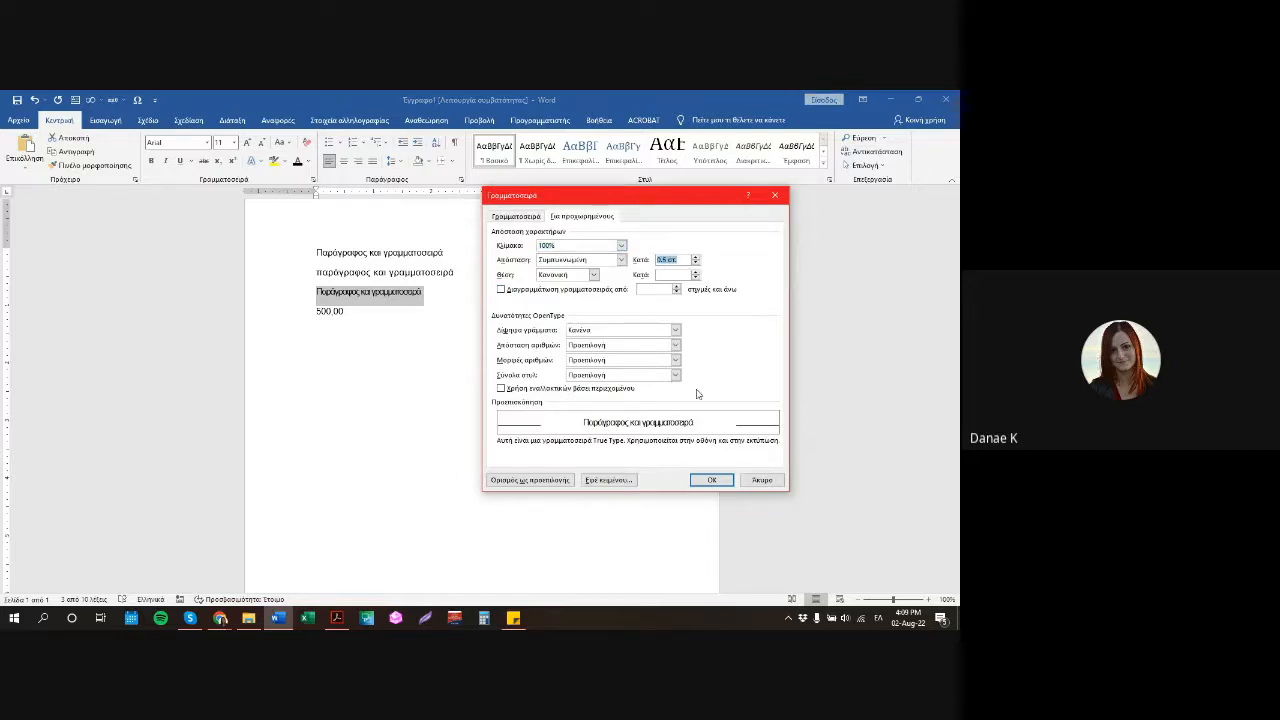
pyautogui.click(708, 479)
pyautogui.click(397, 297)
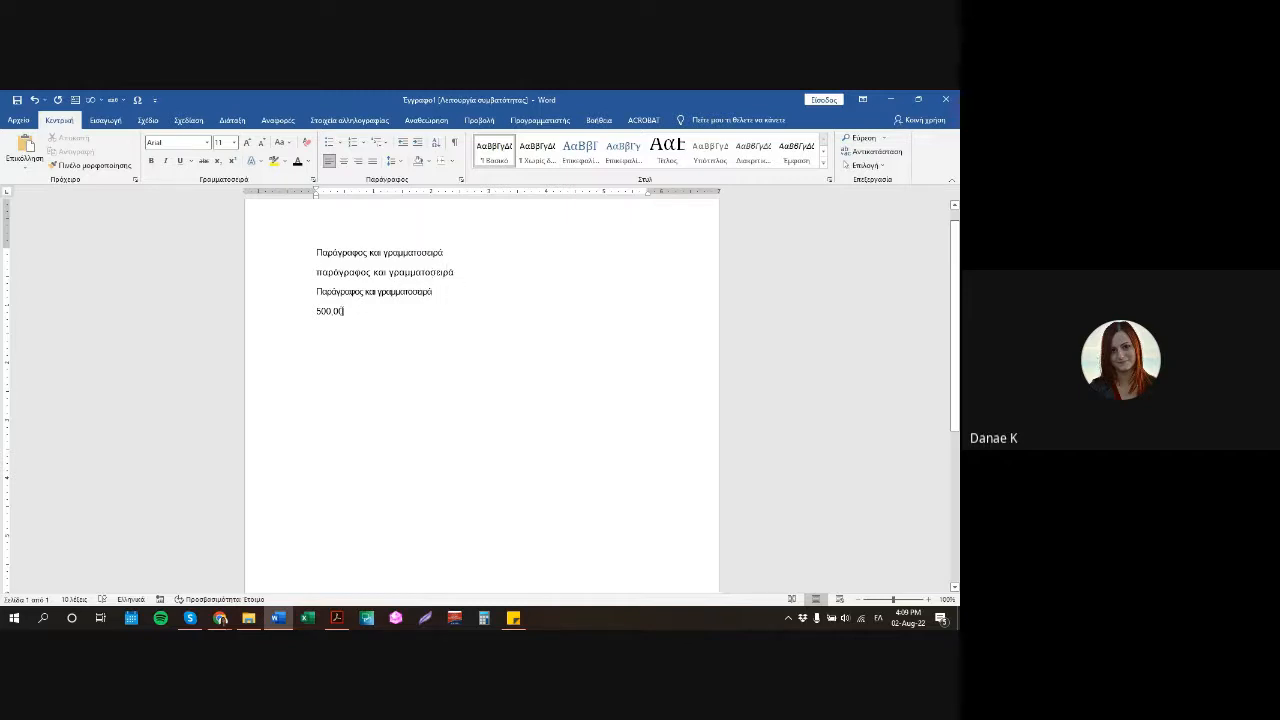
# Delete the 500,00 line and turn the three remaining text lines into a bulleted list.
pyautogui.moveTo(305, 336); pyautogui.dragTo(270, 322)
pyautogui.press('Delete')
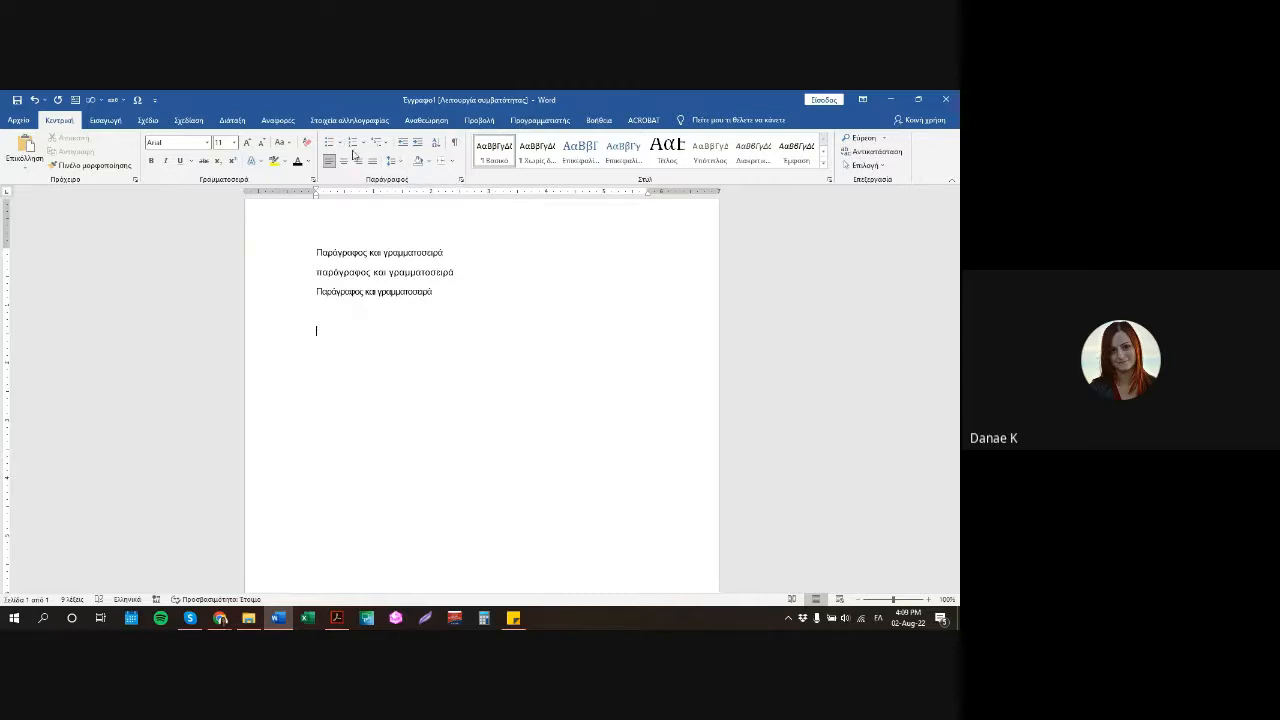
pyautogui.moveTo(313, 251); pyautogui.dragTo(480, 300)
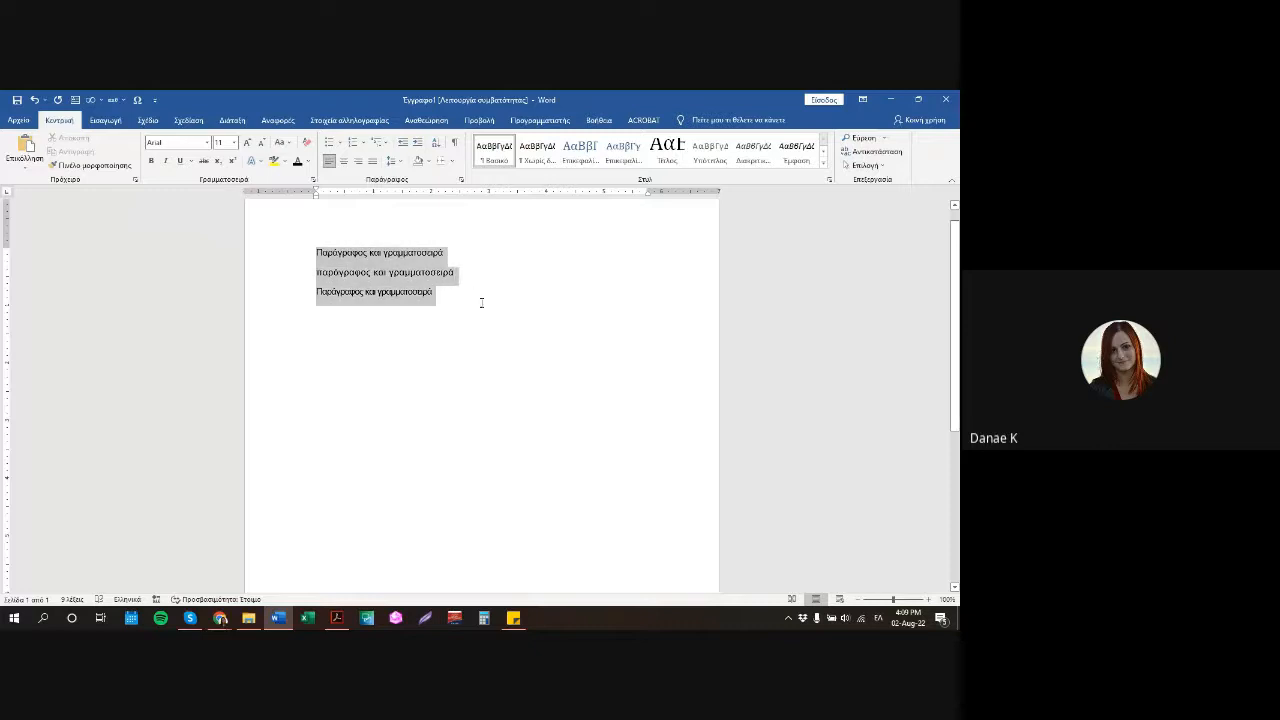
pyautogui.click(330, 143)
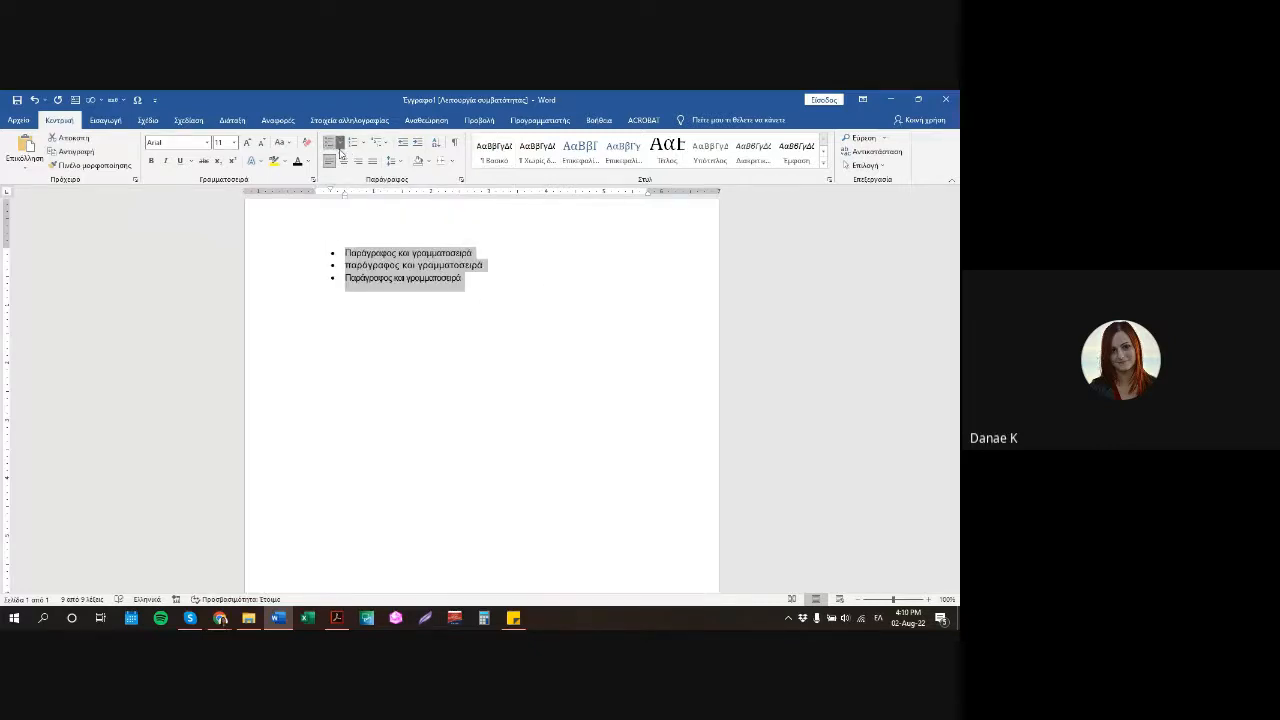
# Change the bullets of the three lines to small hollow squares, to dashes, and finally to arrowheads.
pyautogui.click(340, 153)
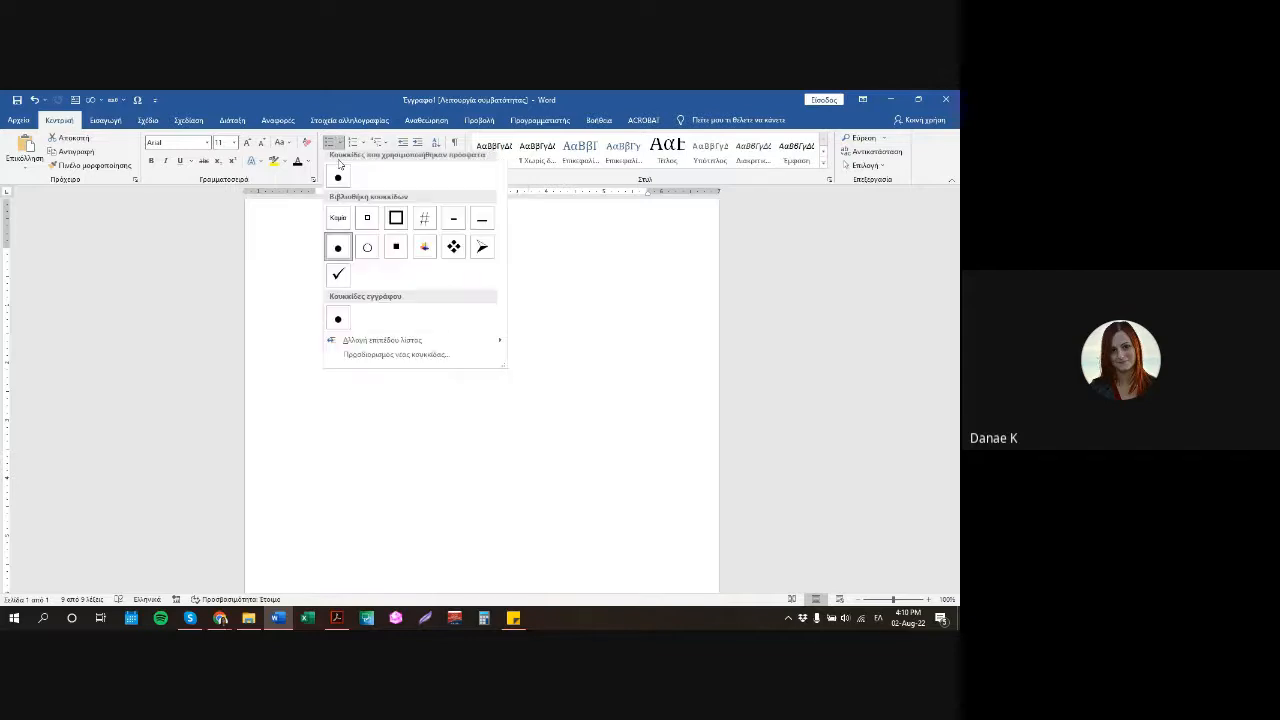
pyautogui.click(363, 227)
pyautogui.hotkey('ctrl', 'a')
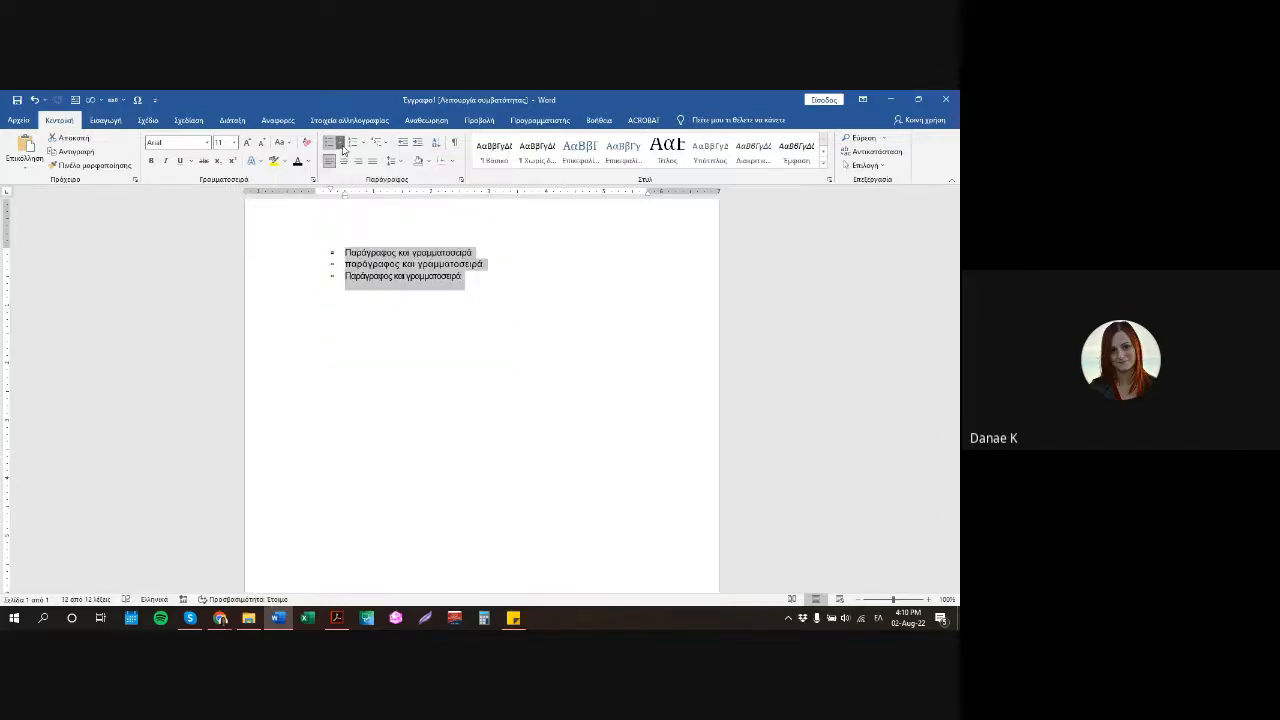
pyautogui.click(341, 143)
pyautogui.click(476, 221)
pyautogui.hotkey('ctrl', 'a')
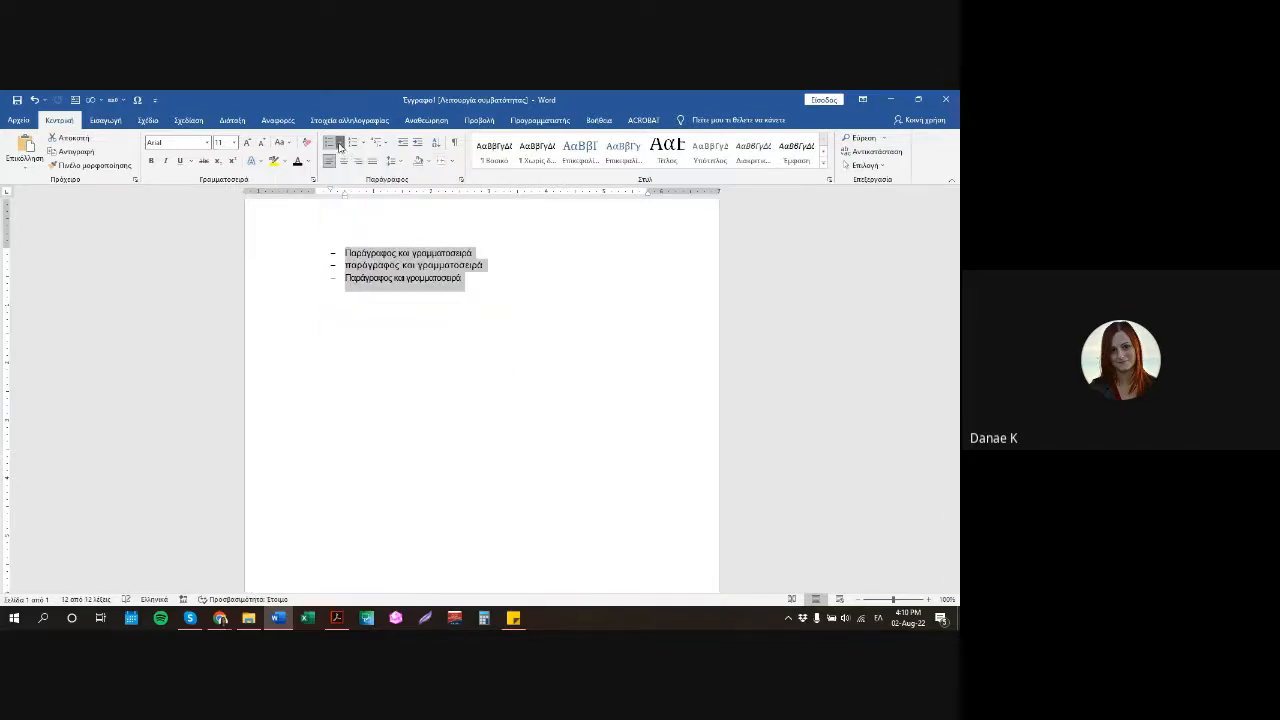
pyautogui.click(341, 143)
pyautogui.click(480, 250)
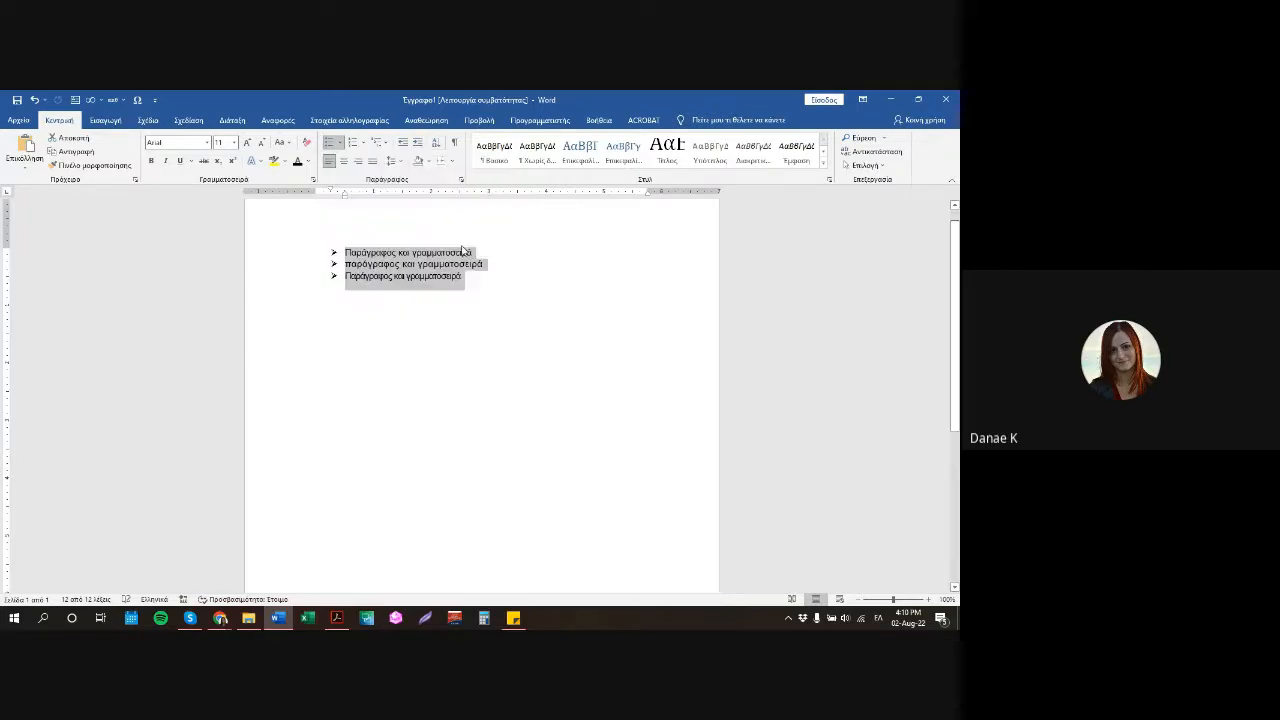
# Remove the bullets from the three lines and apply 1., 2., 3. numbering instead.
pyautogui.click(326, 143)
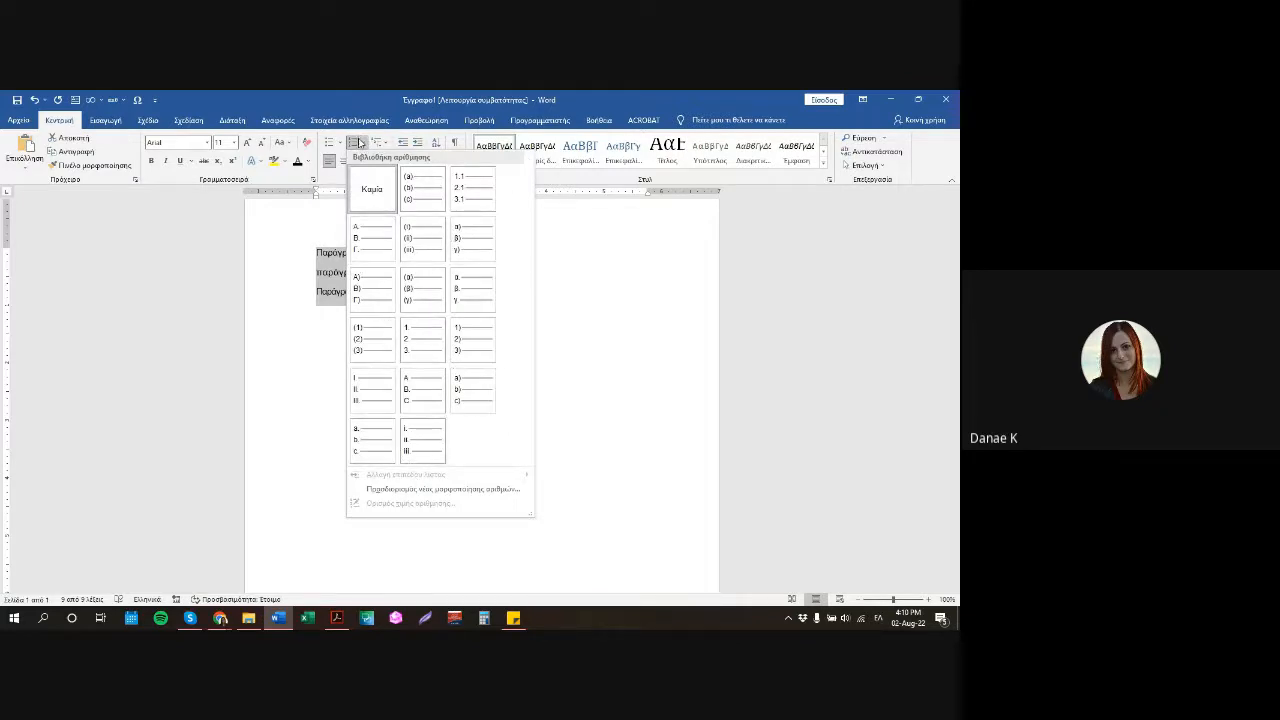
pyautogui.click(357, 141)
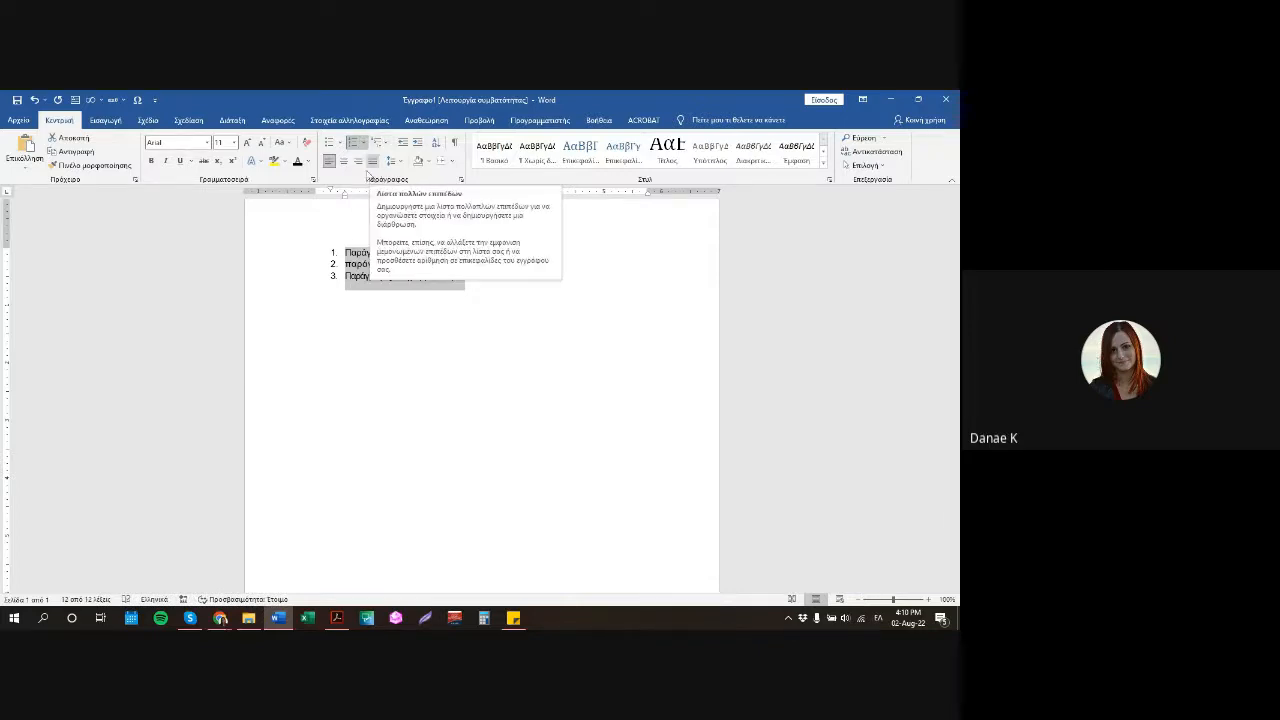
# Insert an empty unnumbered line above the numbered list and undo the insertion.
pyautogui.click(345, 252)
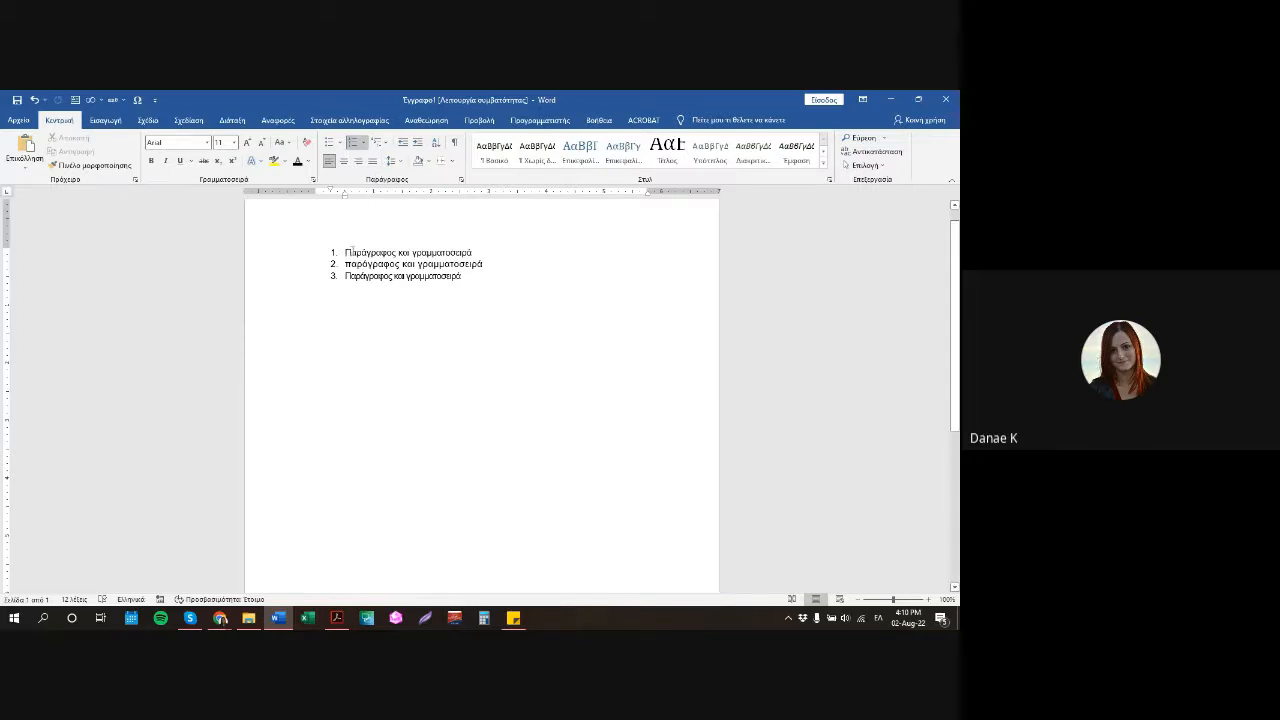
pyautogui.press('Return')
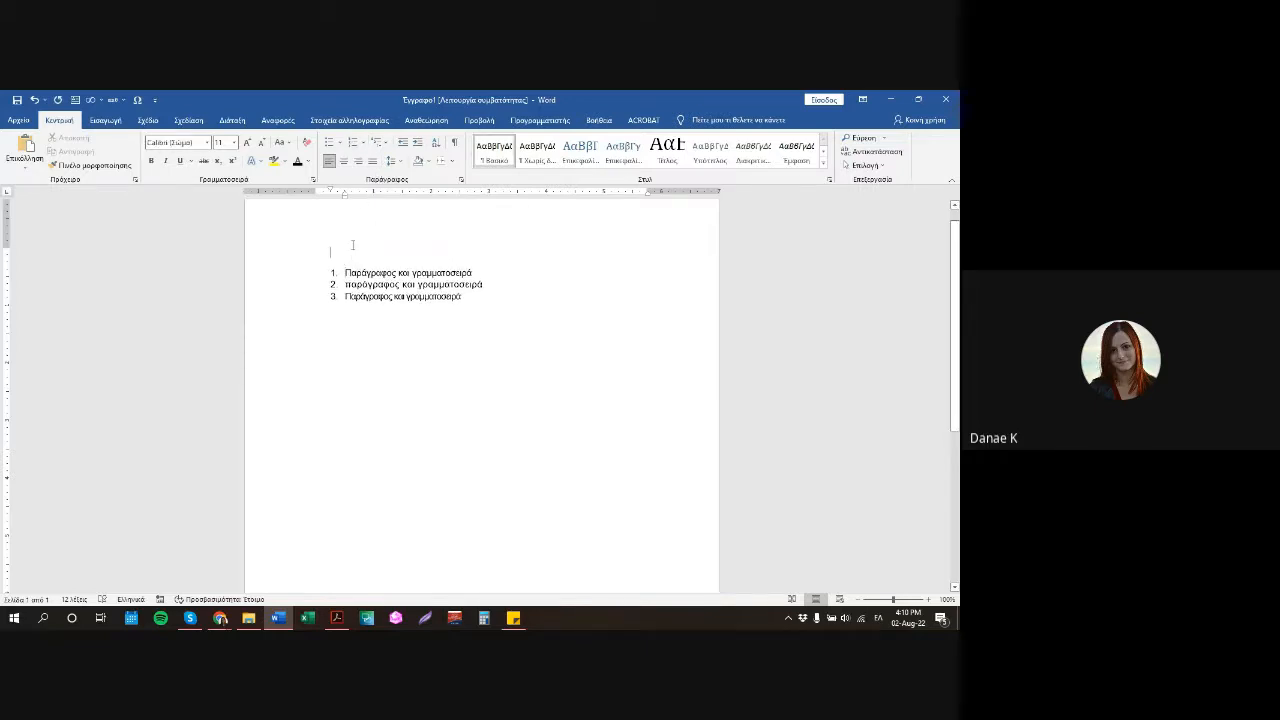
pyautogui.write('.')
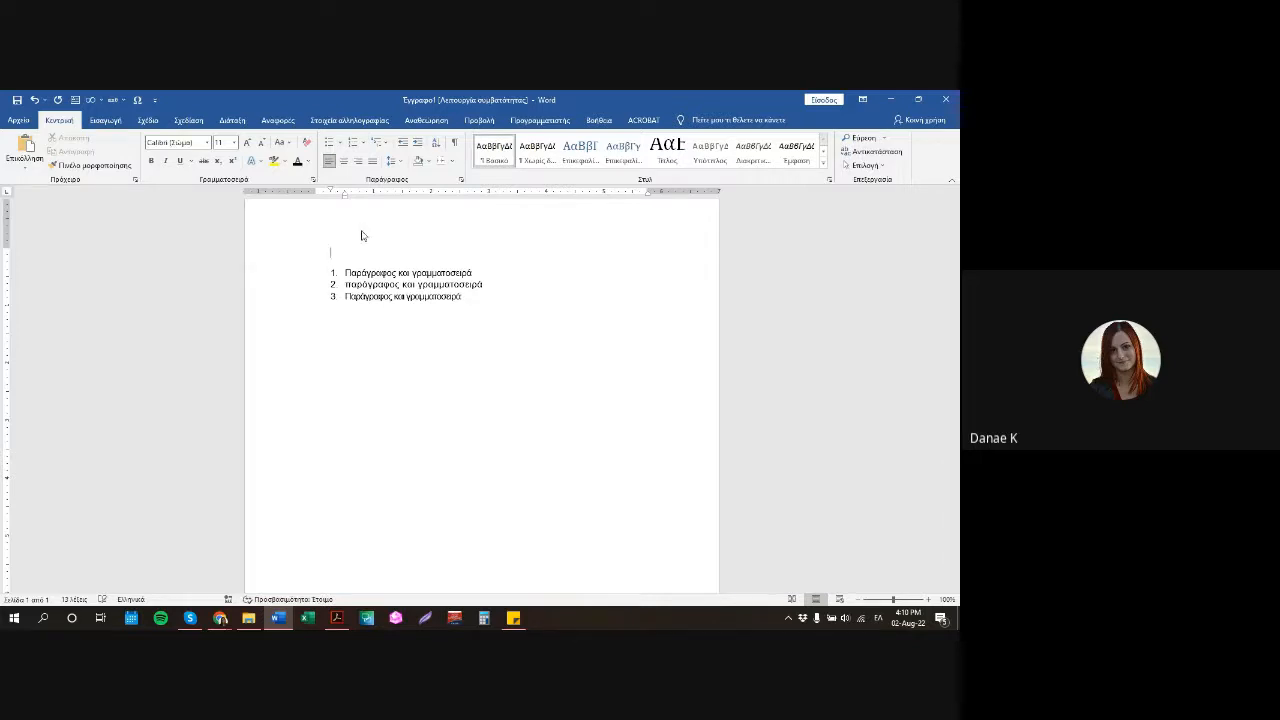
pyautogui.hotkey('ctrl', 'z')
pyautogui.hotkey('ctrl', 'z')
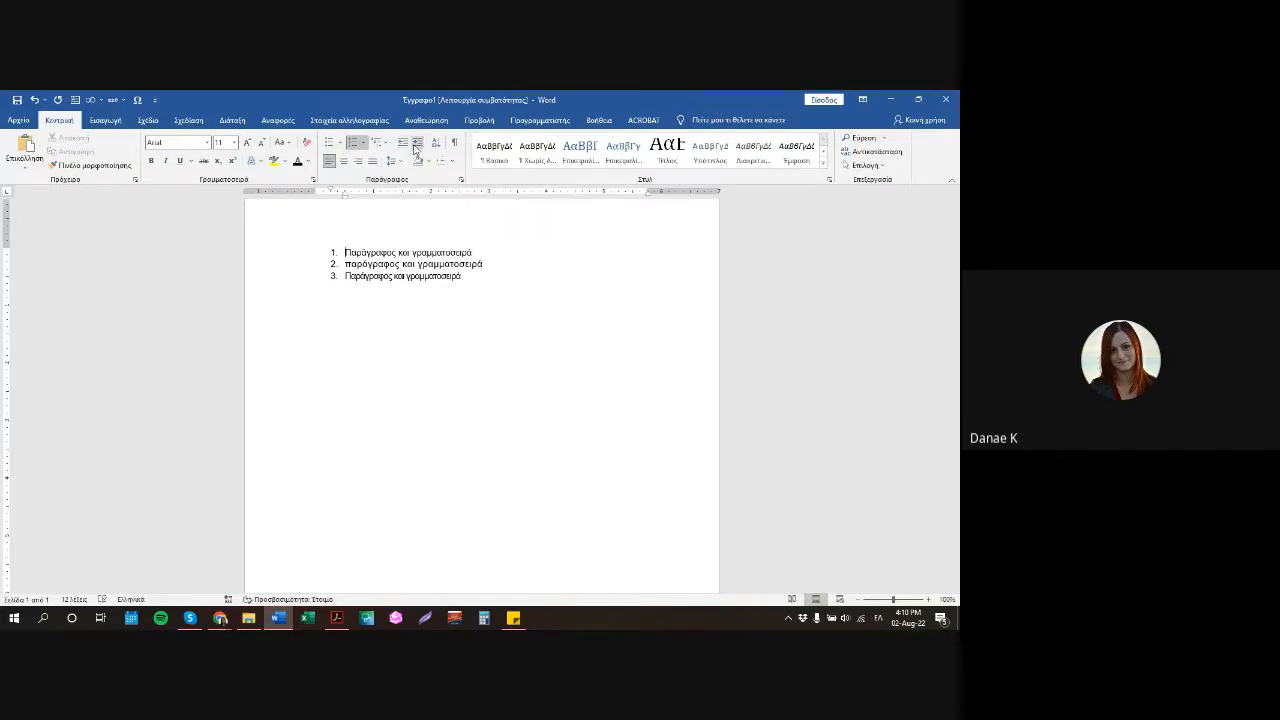
# Increase the numbered list's indent, and decrease it again until the numbers start at the left margin.
pyautogui.click(416, 146)
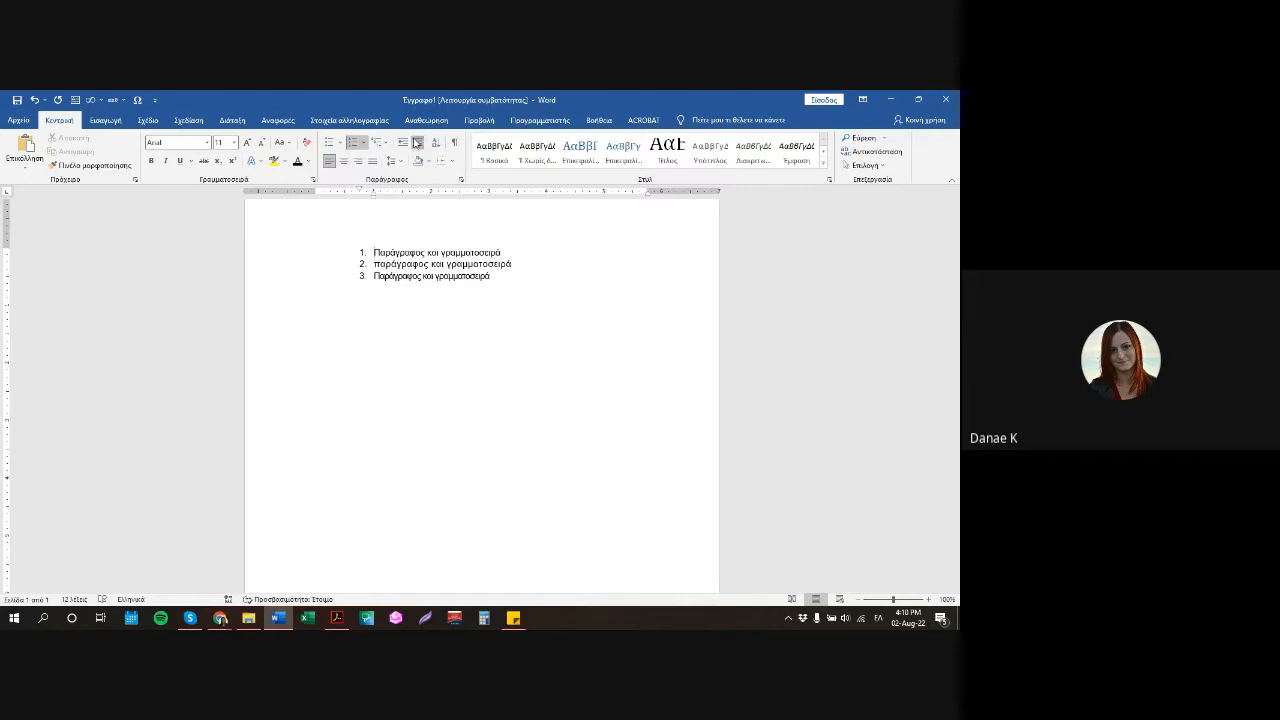
pyautogui.click(416, 144)
pyautogui.click(400, 145)
pyautogui.click(400, 145)
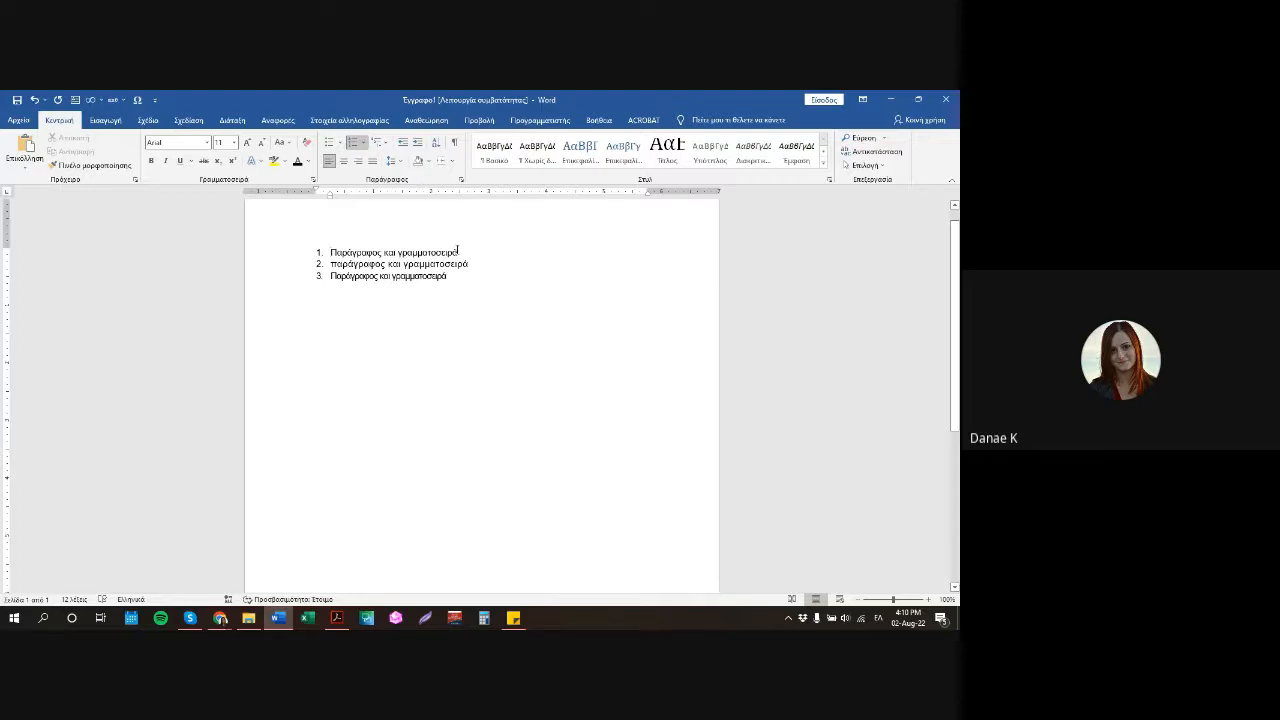
# Centre the first list item and change its alignment to justified.
pyautogui.click(345, 163)
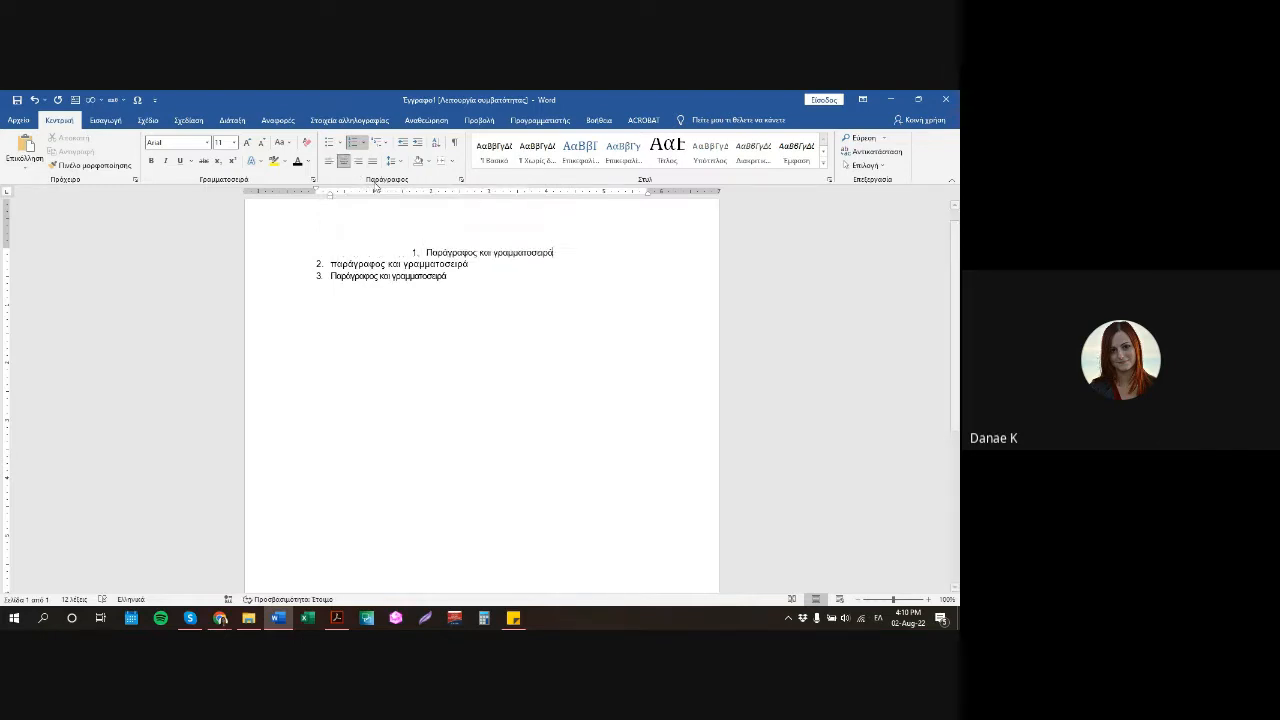
pyautogui.click(370, 162)
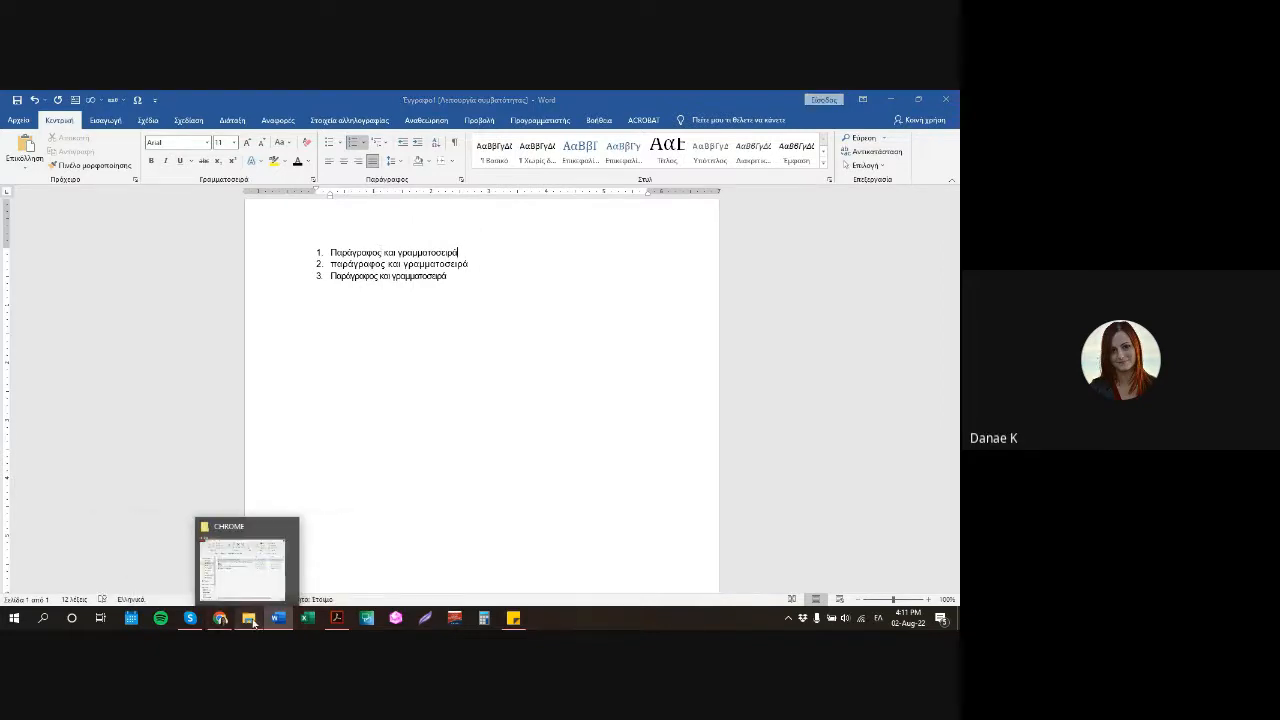
pyautogui.click(248, 618)
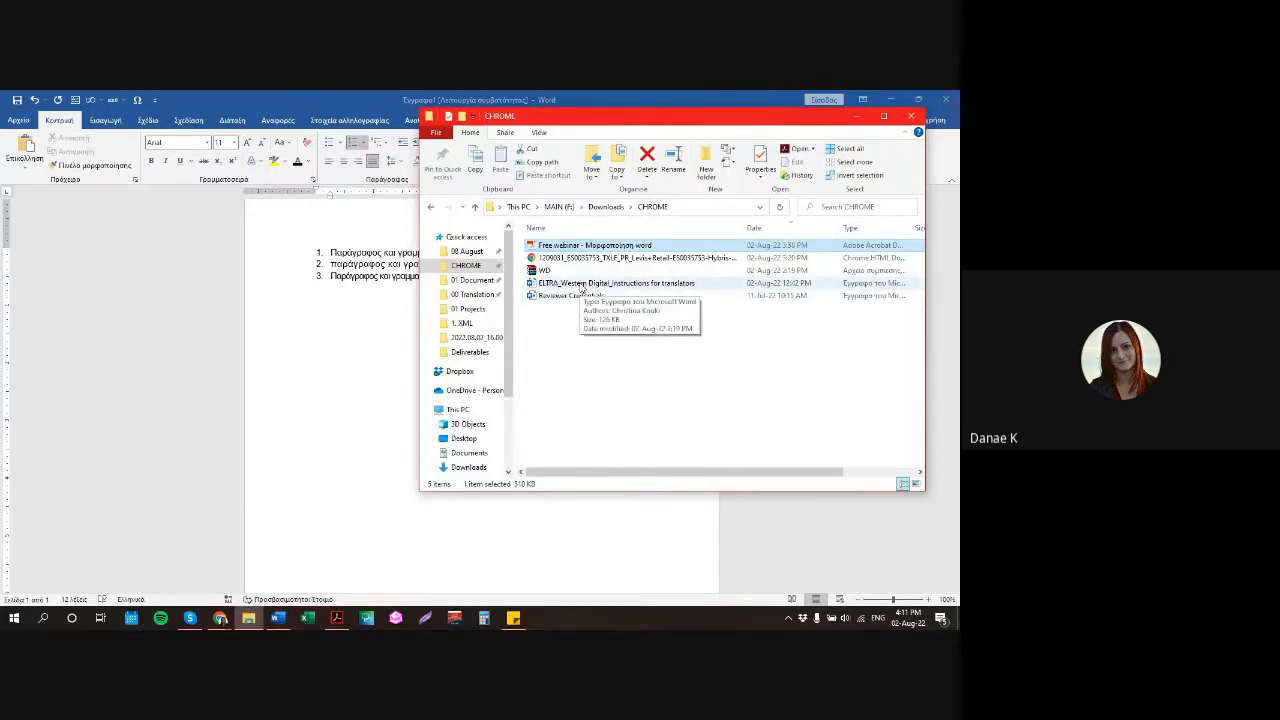
pyautogui.click(912, 118)
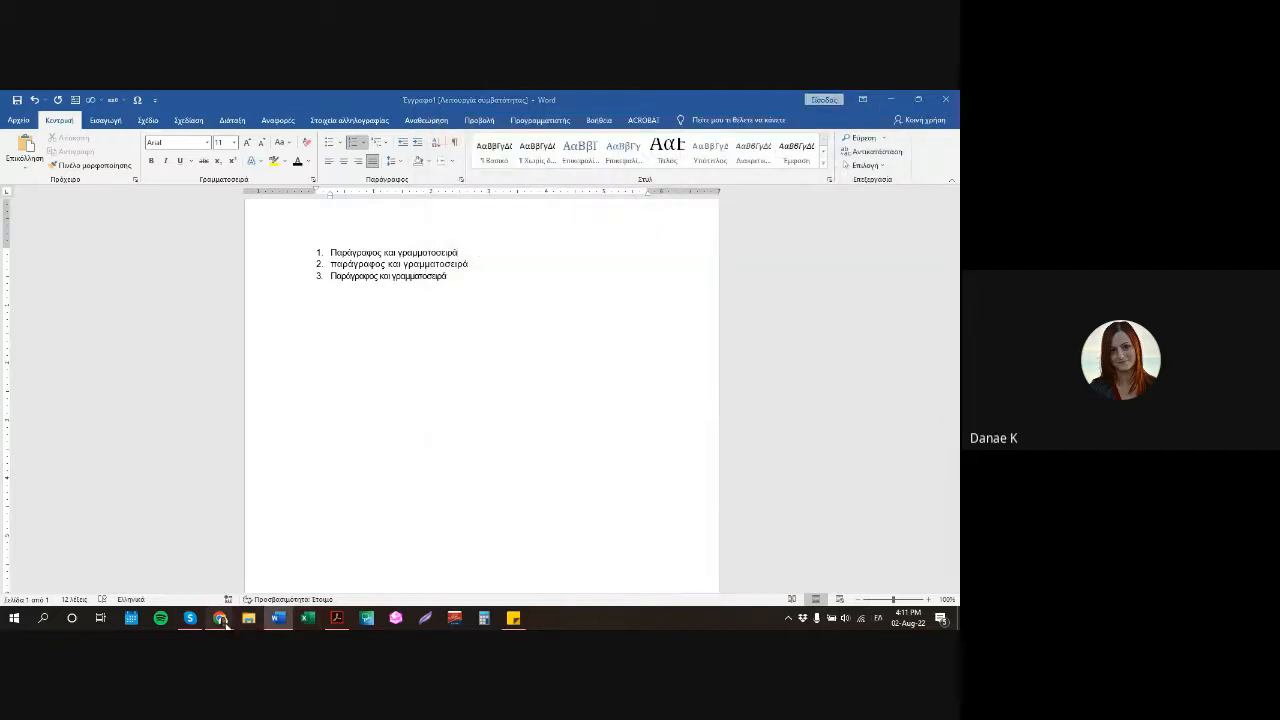
# Switch to Chrome, search Google for "lorem ipsum" in a new tab, and open the lipsum.com site.
pyautogui.moveTo(222, 620)
pyautogui.click(193, 532)
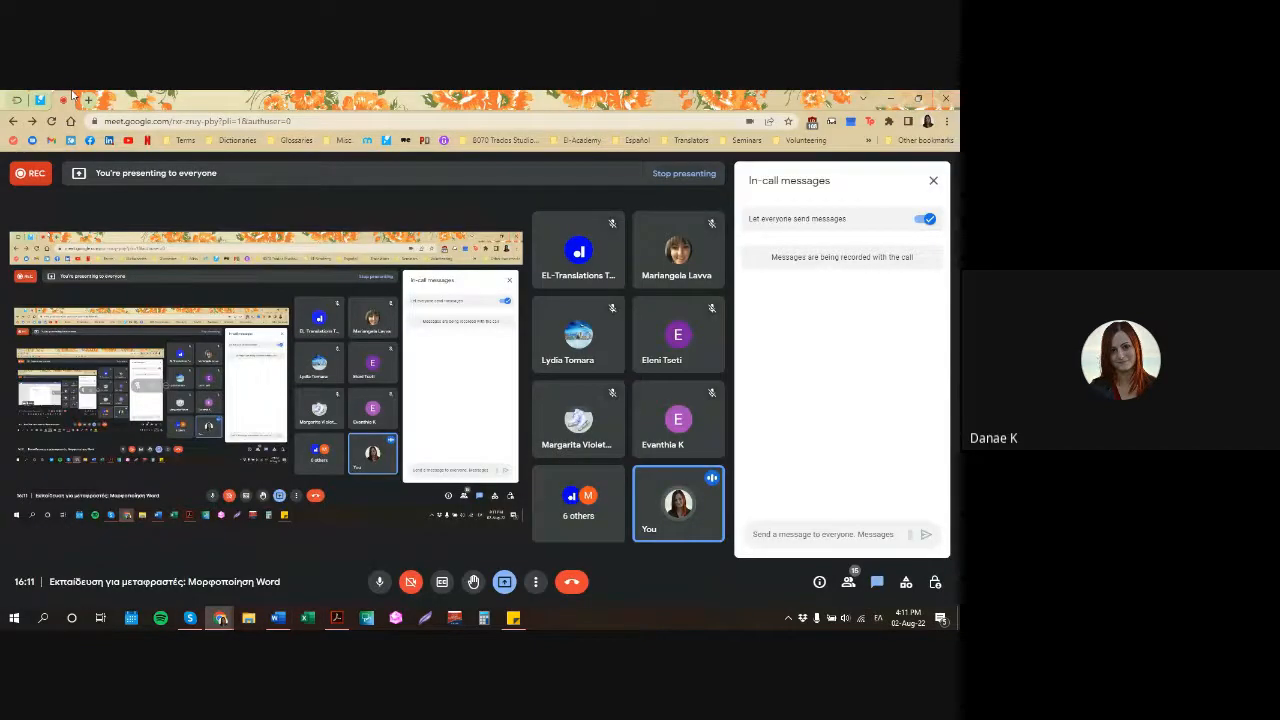
pyautogui.click(86, 99)
pyautogui.write('lorem')
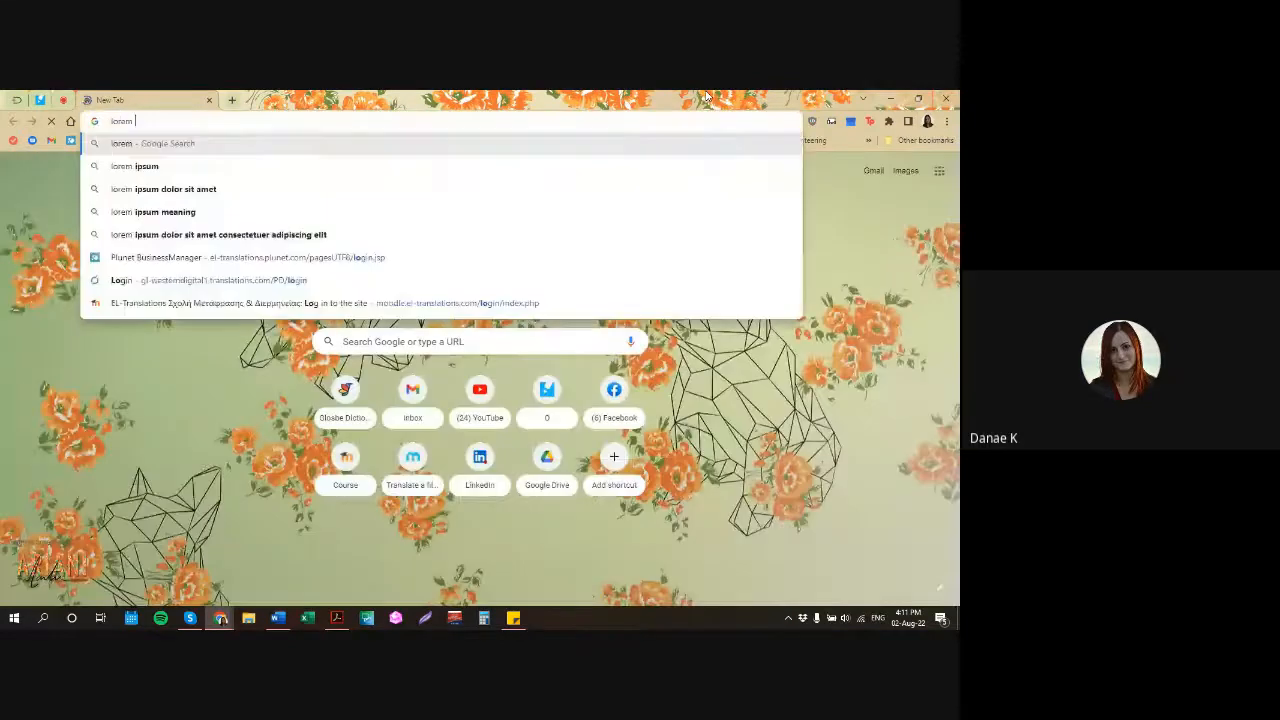
pyautogui.write(' ipsum')
pyautogui.press('Return')
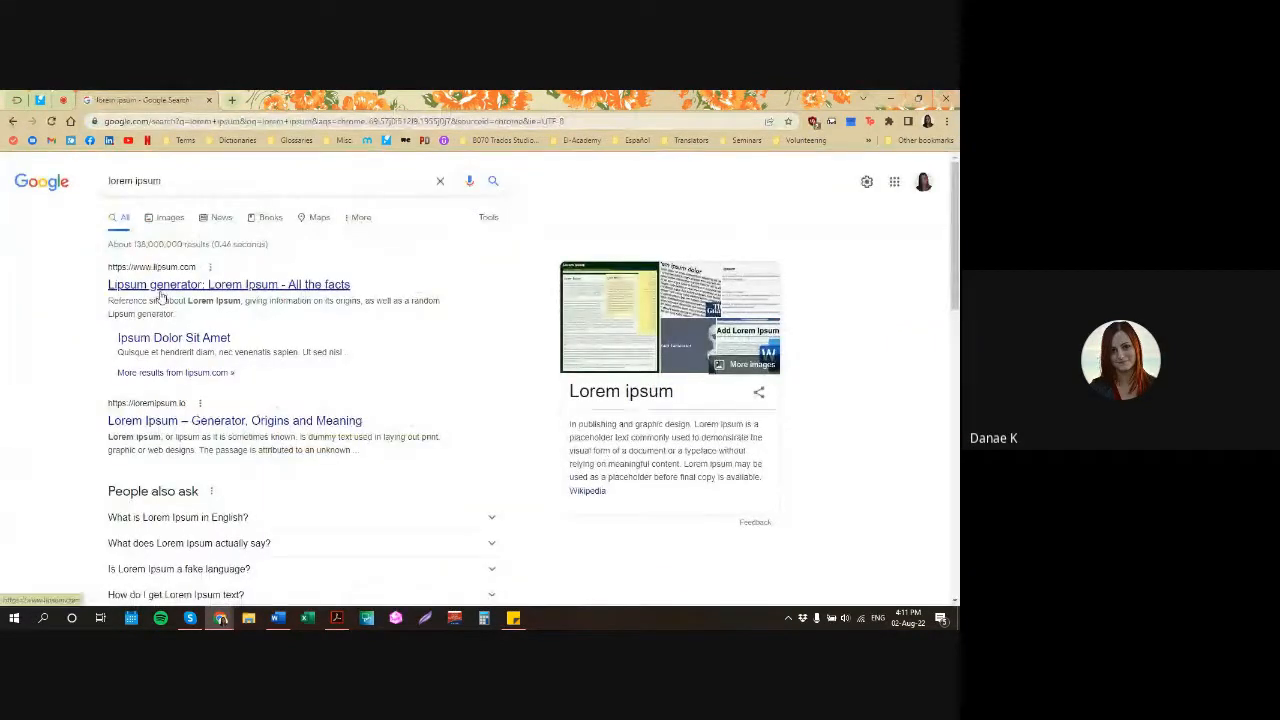
pyautogui.click(238, 288)
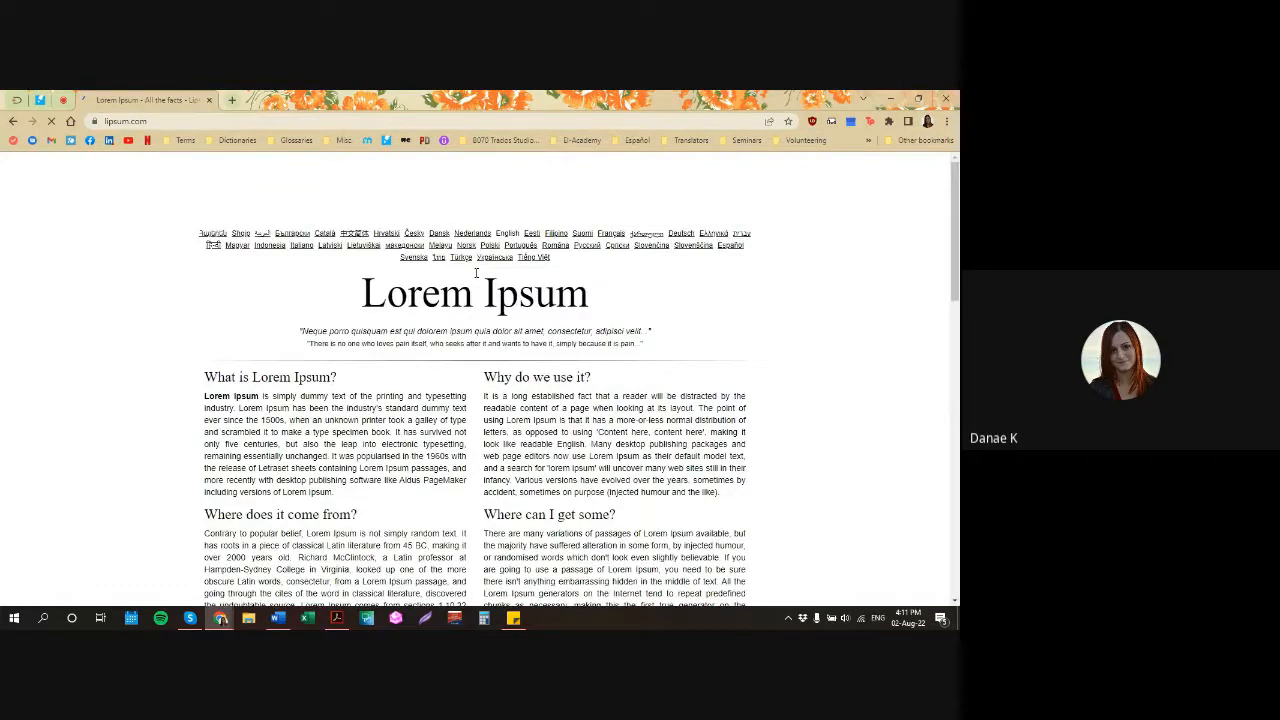
# Copy the text of the standard Lorem Ipsum passage, used since the 1500s, without its quotation marks.
pyautogui.scroll(-1, 235, 349)
pyautogui.scroll(-10, 235, 349)
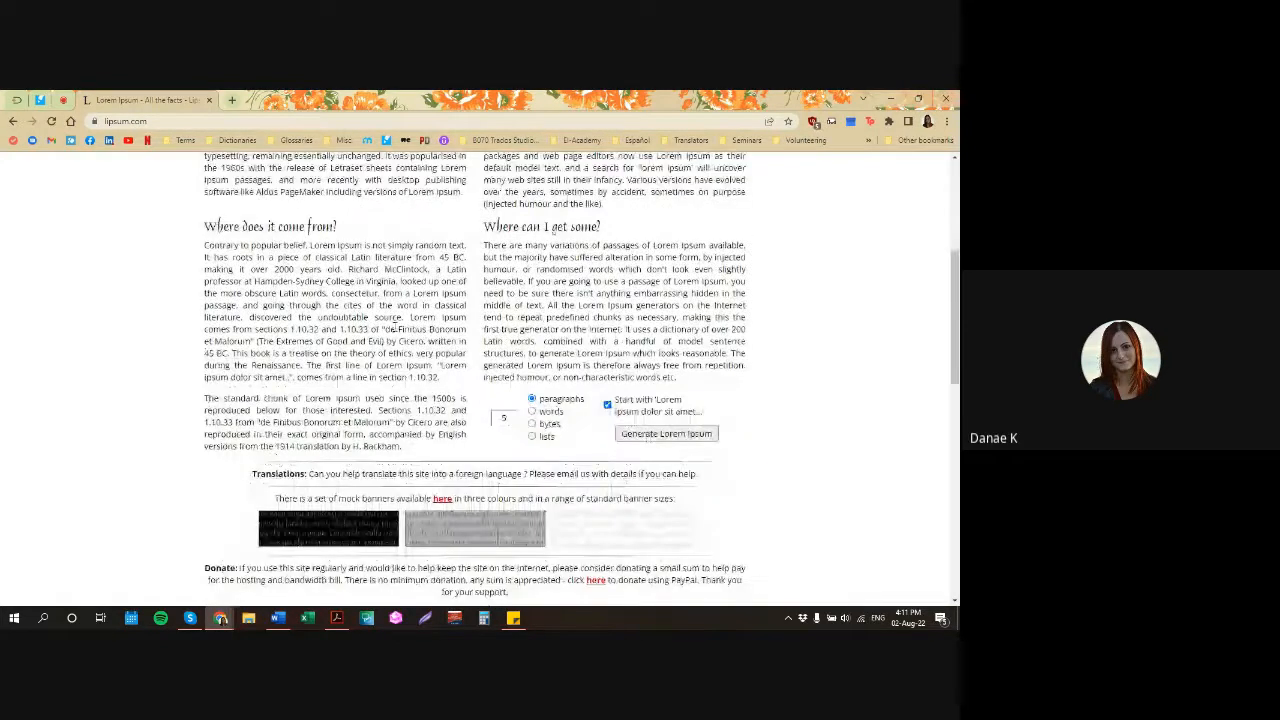
pyautogui.scroll(-2, 296, 388)
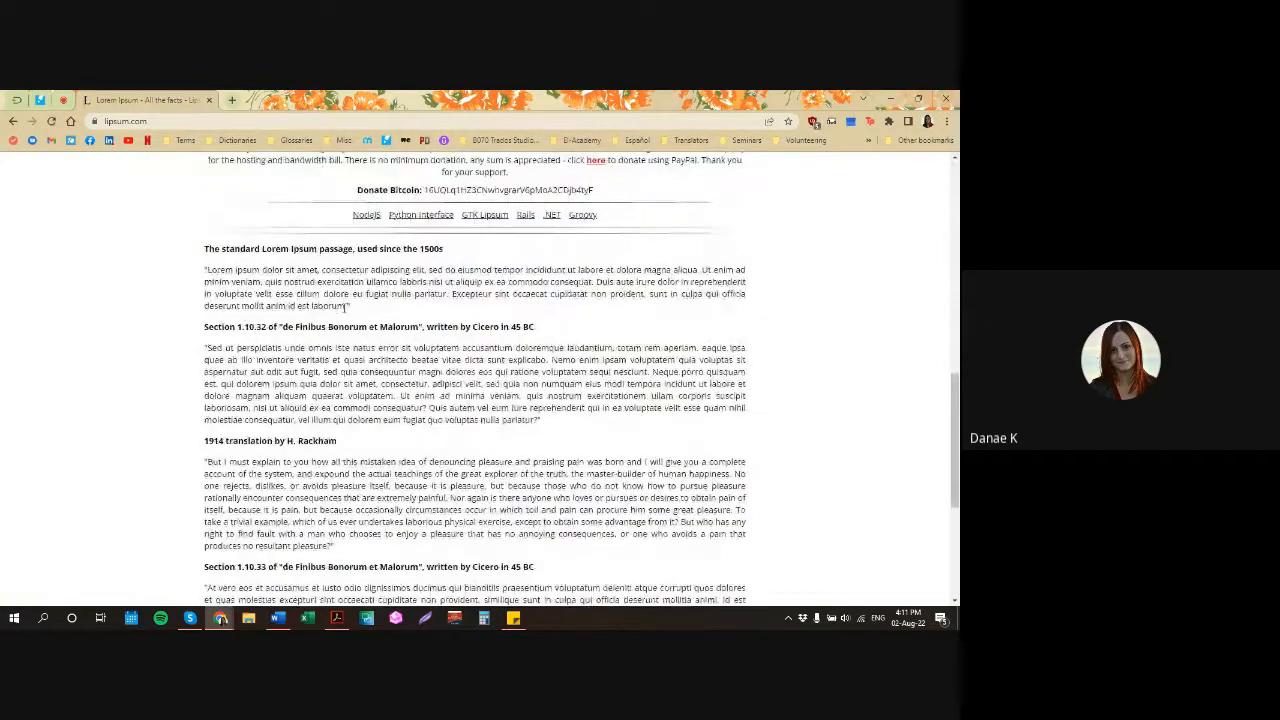
pyautogui.moveTo(346, 306); pyautogui.dragTo(207, 270)
pyautogui.hotkey('ctrl', 'c')
# Return to Word and paste the copied passage below the numbered list, keeping the text only.
pyautogui.click(890, 99)
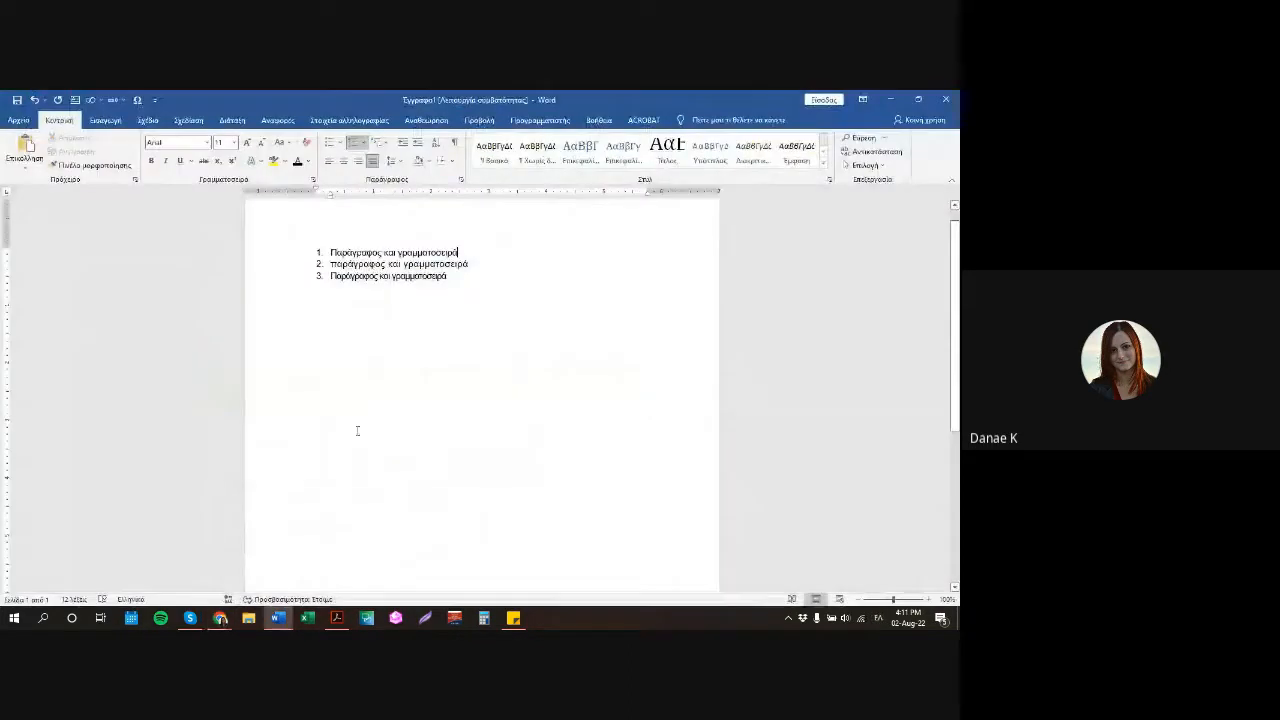
pyautogui.hotkey('ctrl', 'v')
pyautogui.click(479, 398)
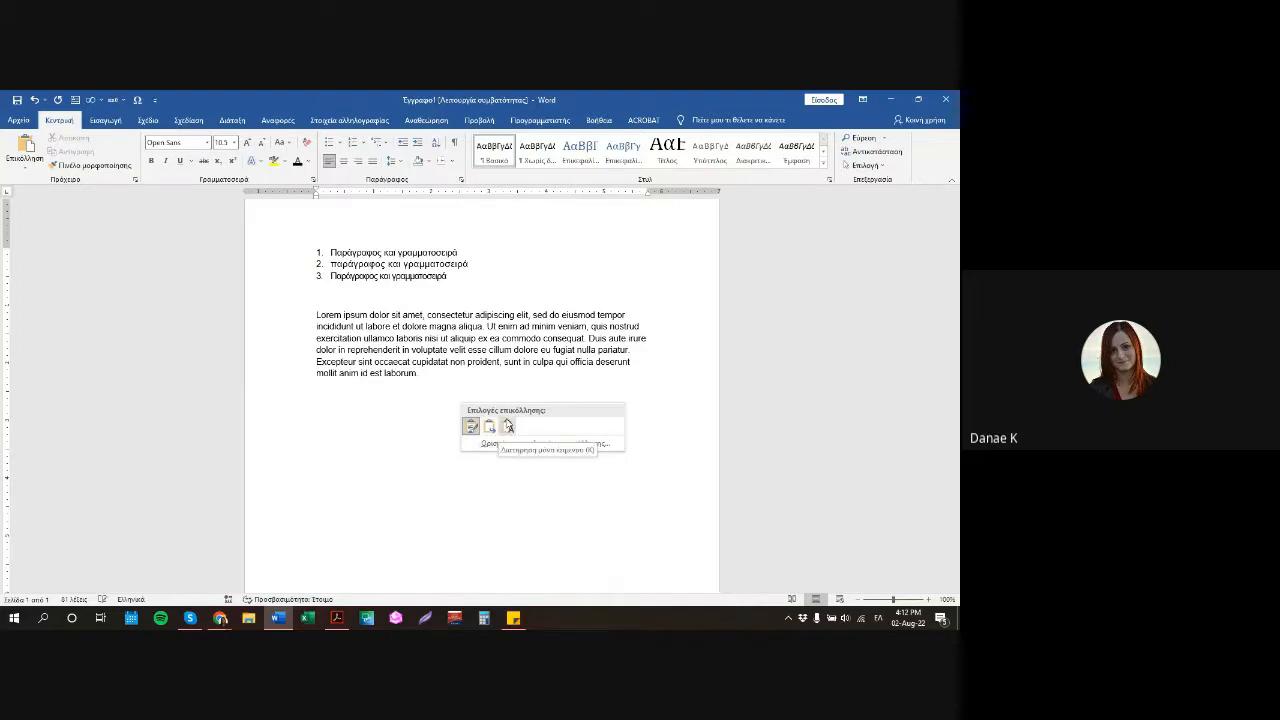
pyautogui.click(508, 426)
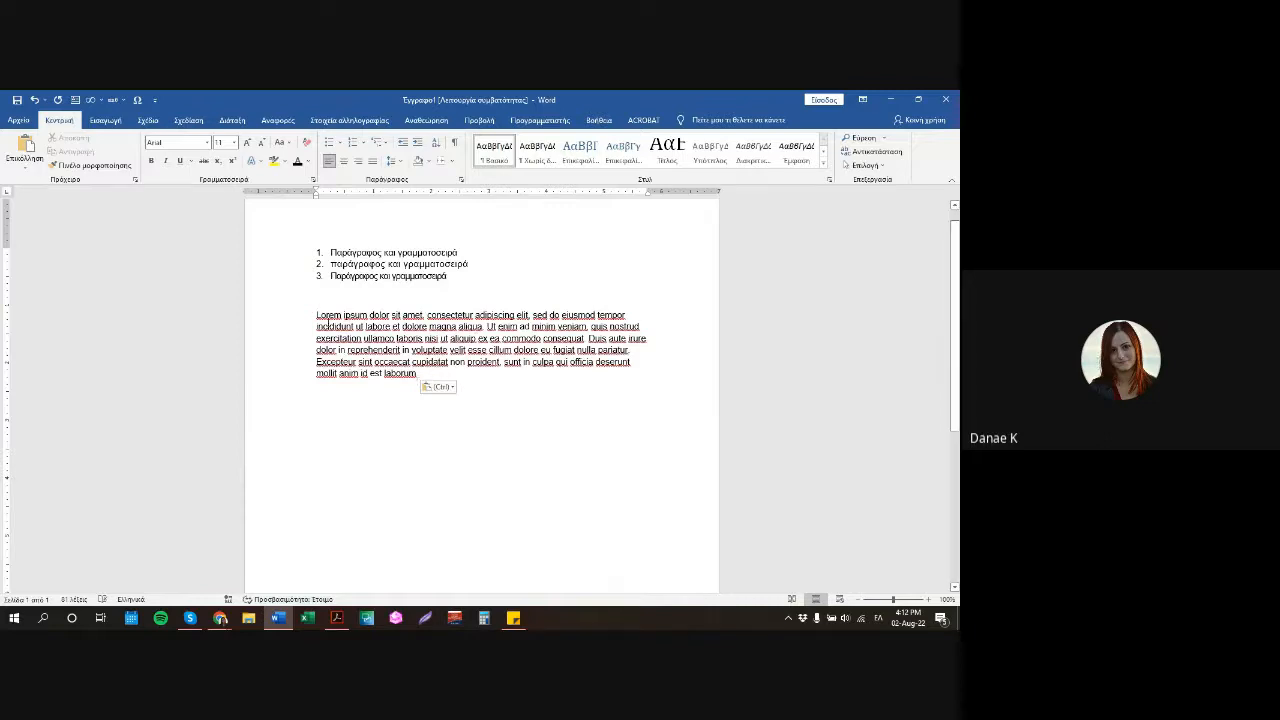
# Justify the pasted Lorem Ipsum paragraph.
pyautogui.moveTo(302, 317); pyautogui.dragTo(454, 378)
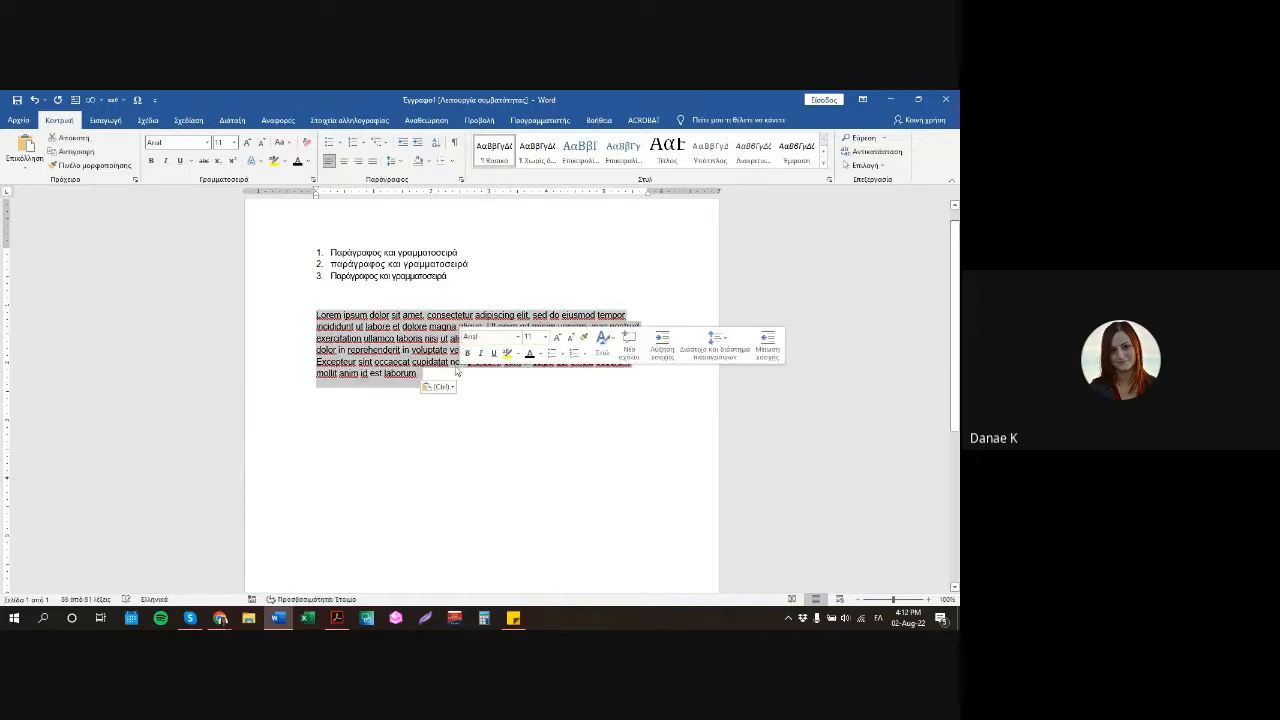
pyautogui.click(373, 162)
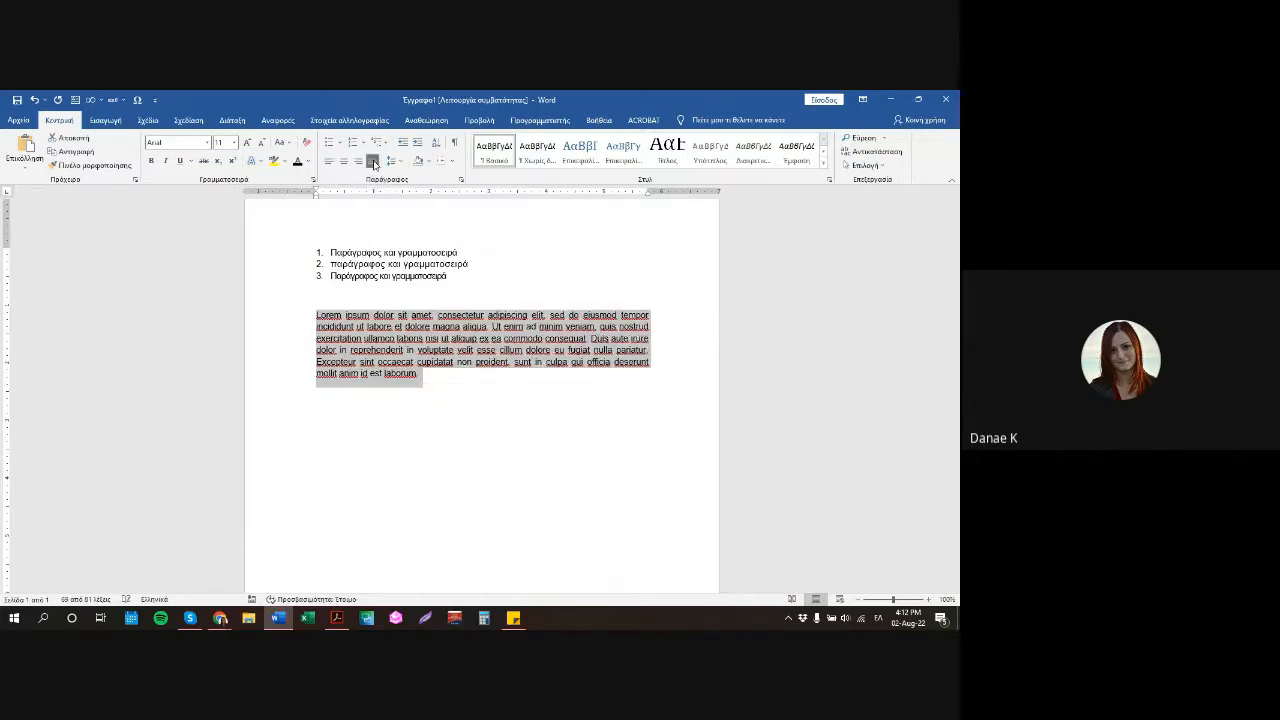
pyautogui.click(695, 362)
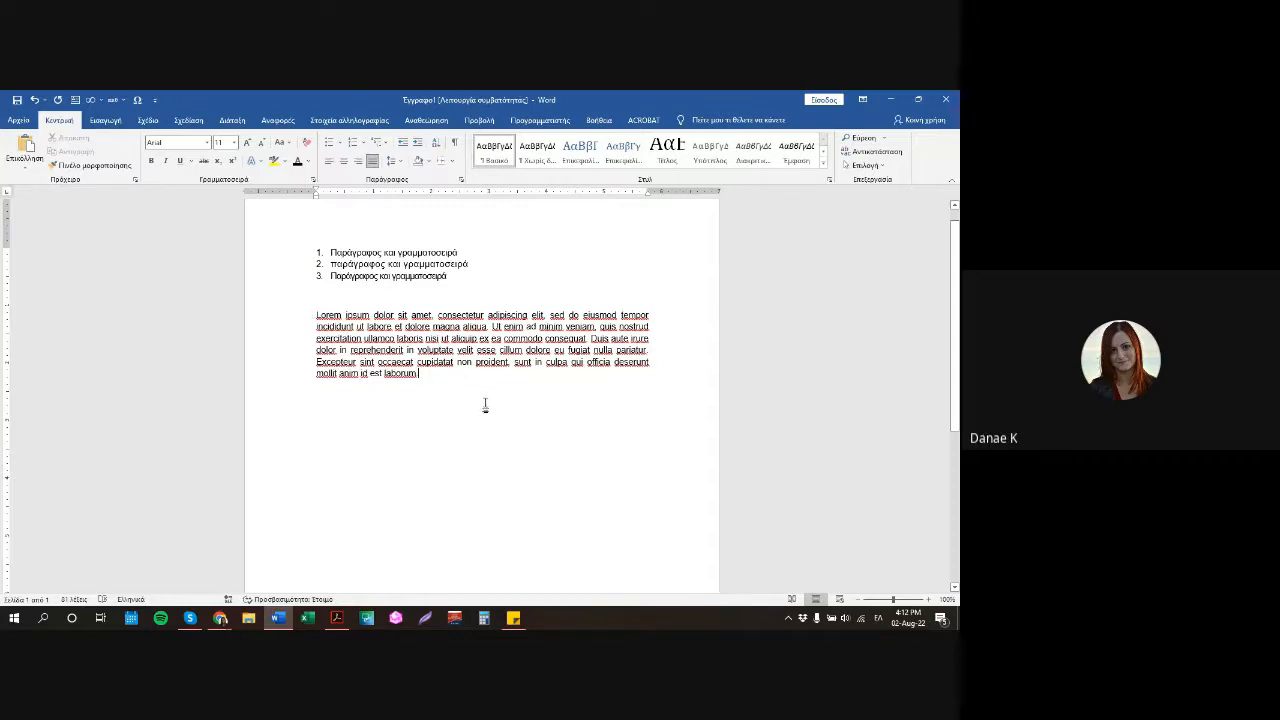
# Left-align the Lorem Ipsum paragraph and switch it back to justified alignment.
pyautogui.moveTo(430, 386); pyautogui.dragTo(303, 314)
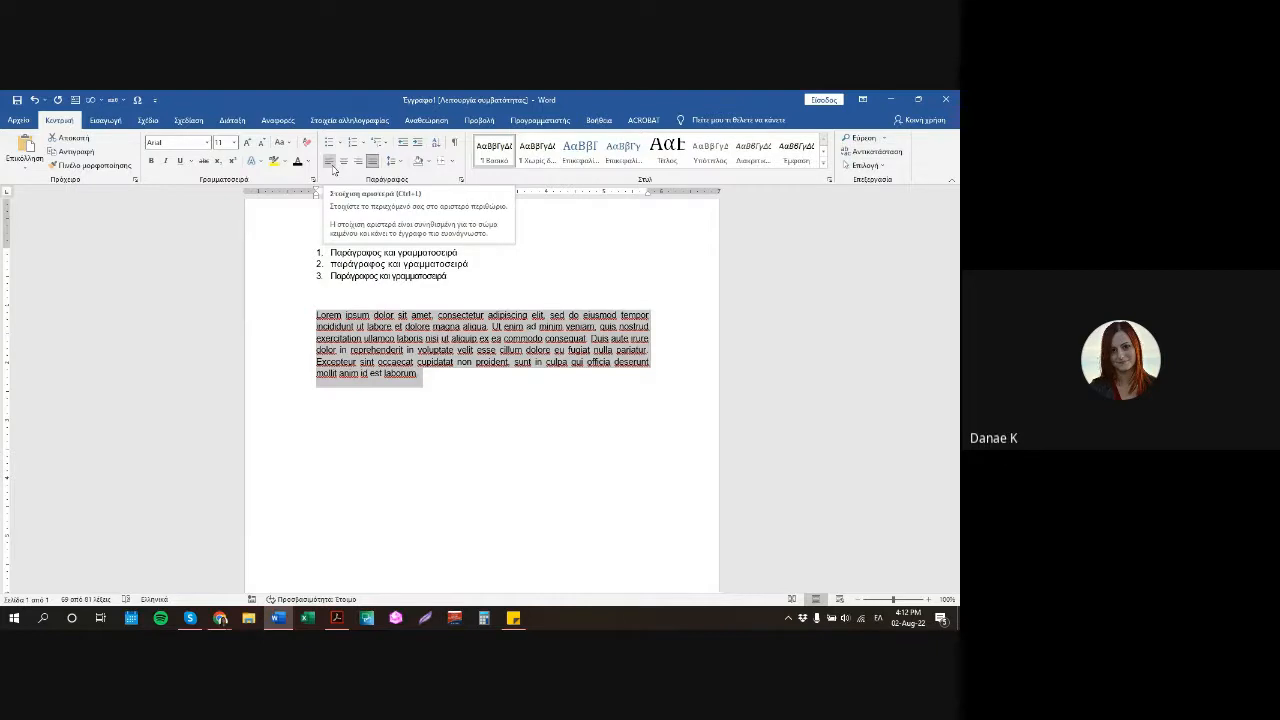
pyautogui.click(333, 168)
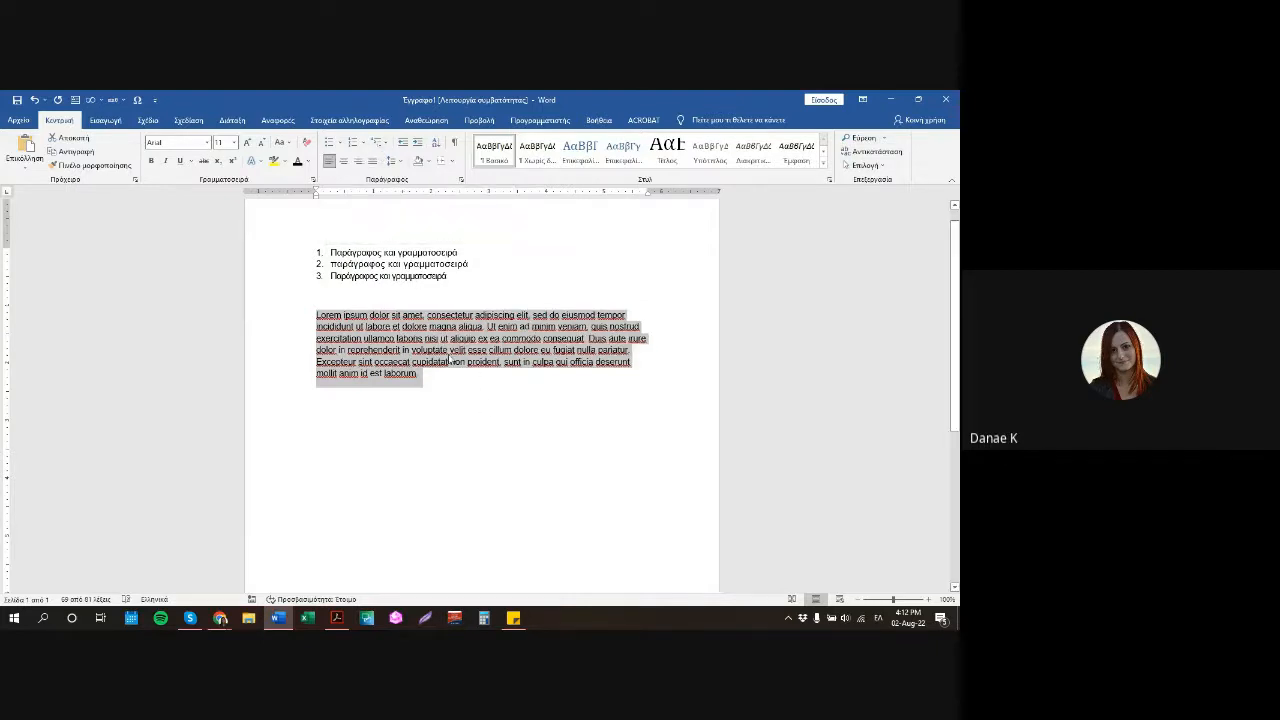
pyautogui.click(406, 416)
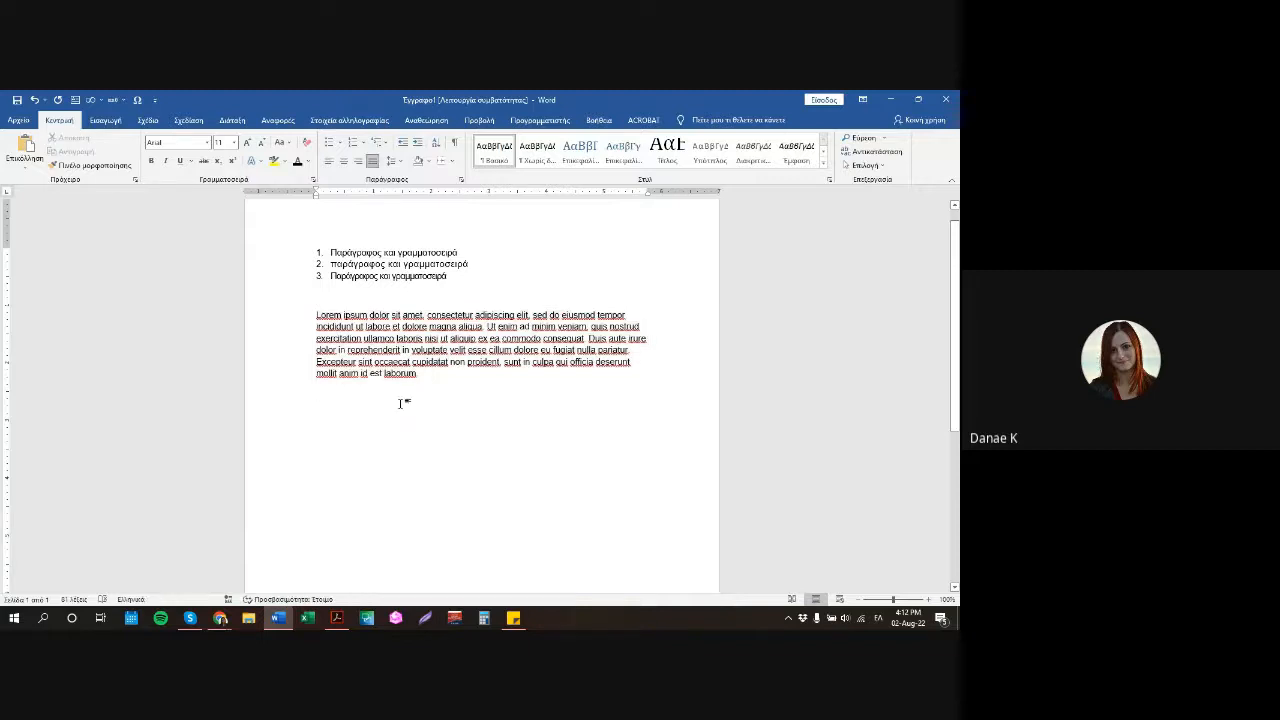
pyautogui.click(424, 376)
pyautogui.moveTo(424, 373); pyautogui.dragTo(304, 312)
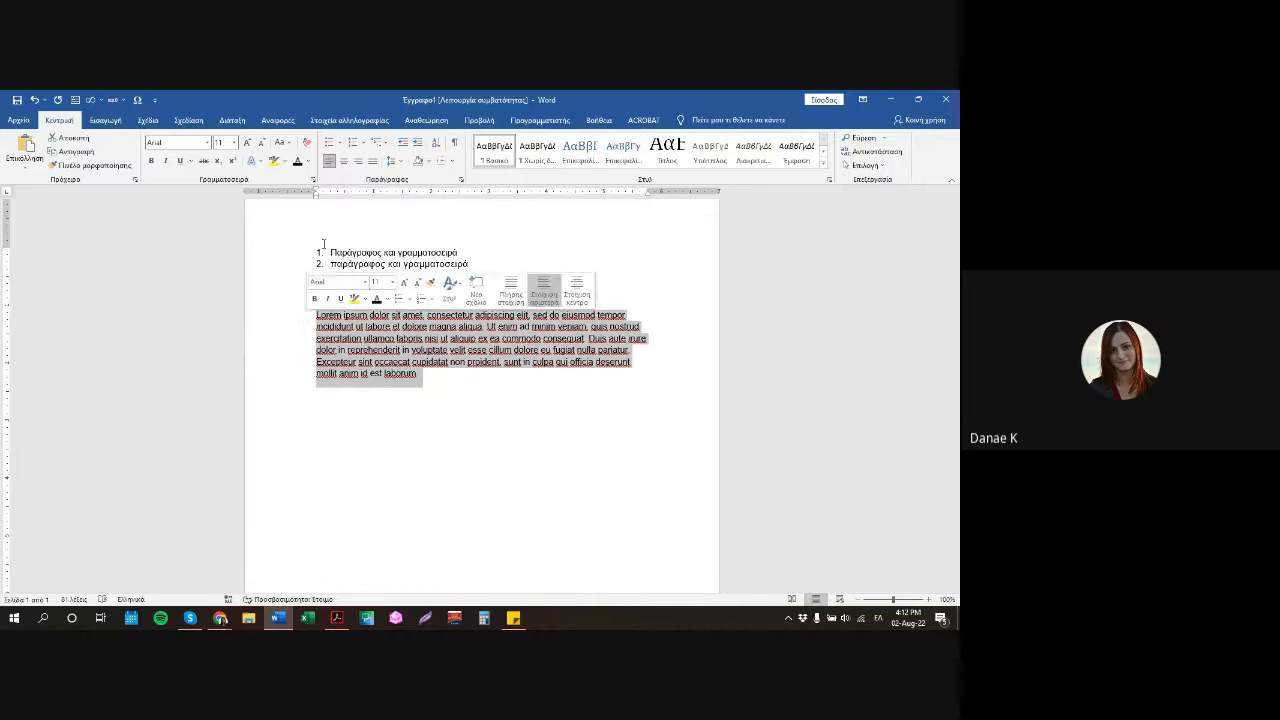
pyautogui.click(373, 161)
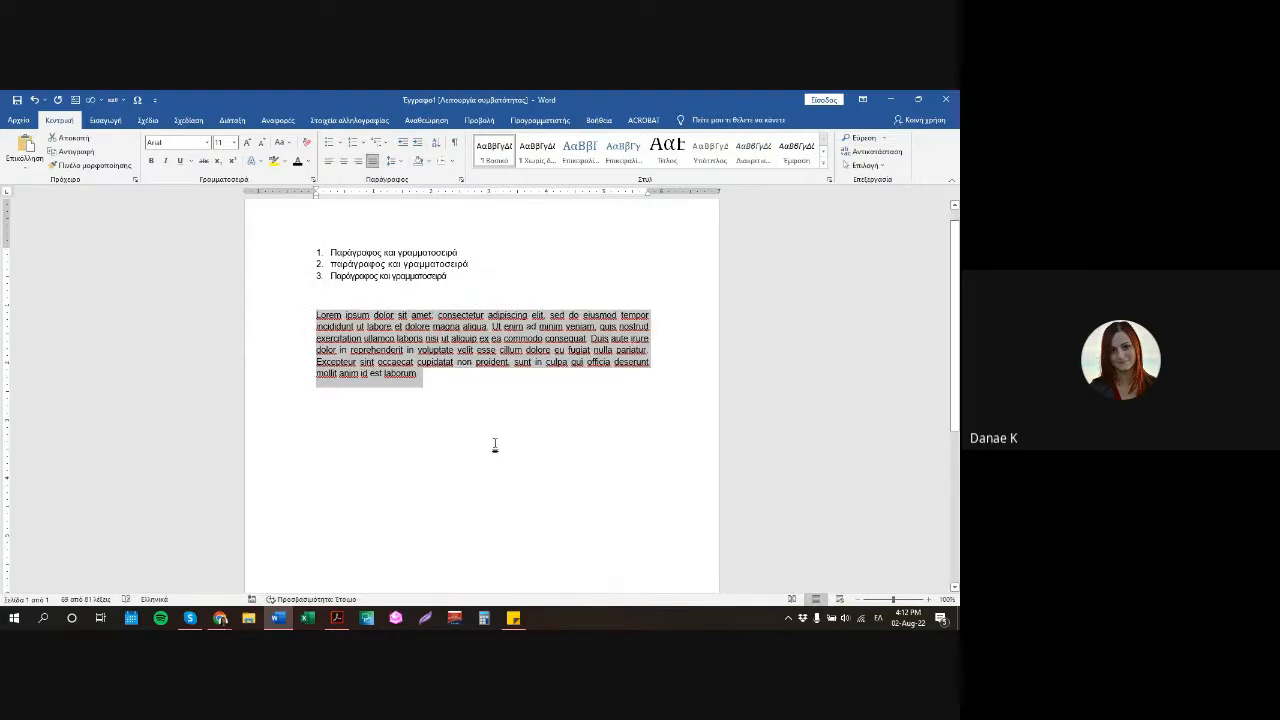
pyautogui.click(424, 380)
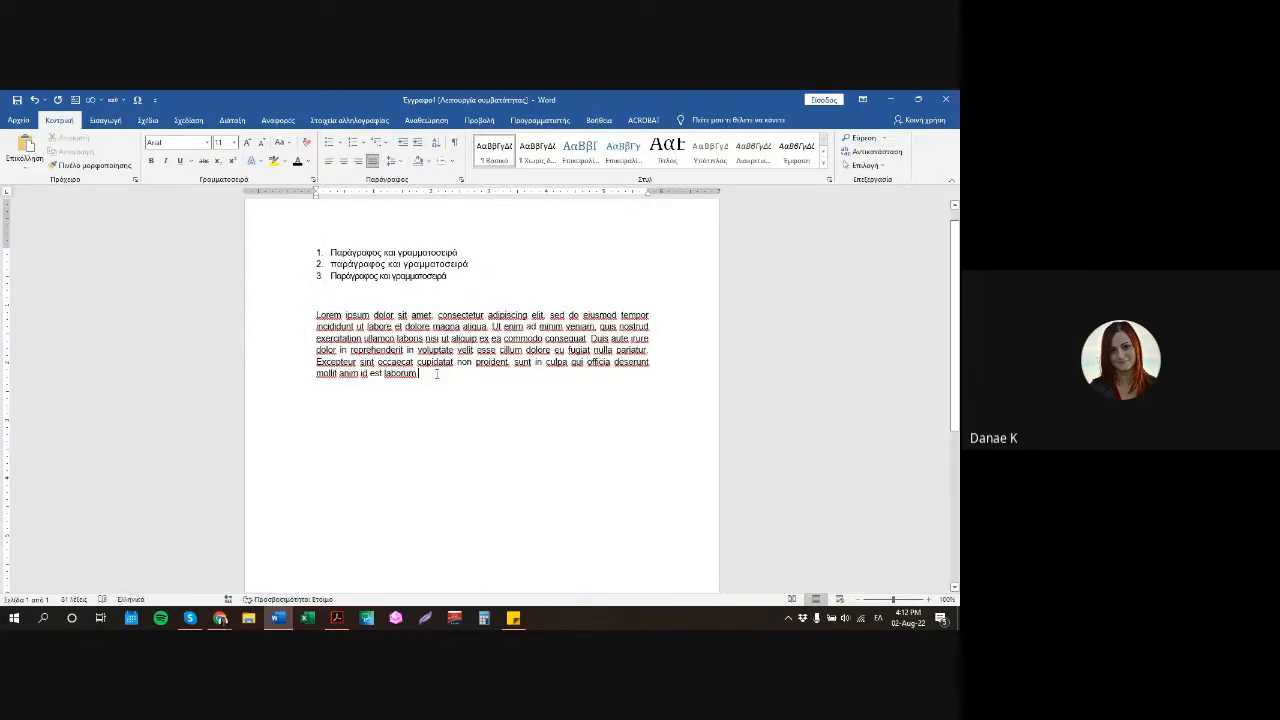
# Insert a run of blank lines above the Lorem Ipsum paragraph until it breaks across two pages, and undo the last one.
pyautogui.click(380, 300)
pyautogui.scroll(-2, 450, 345)
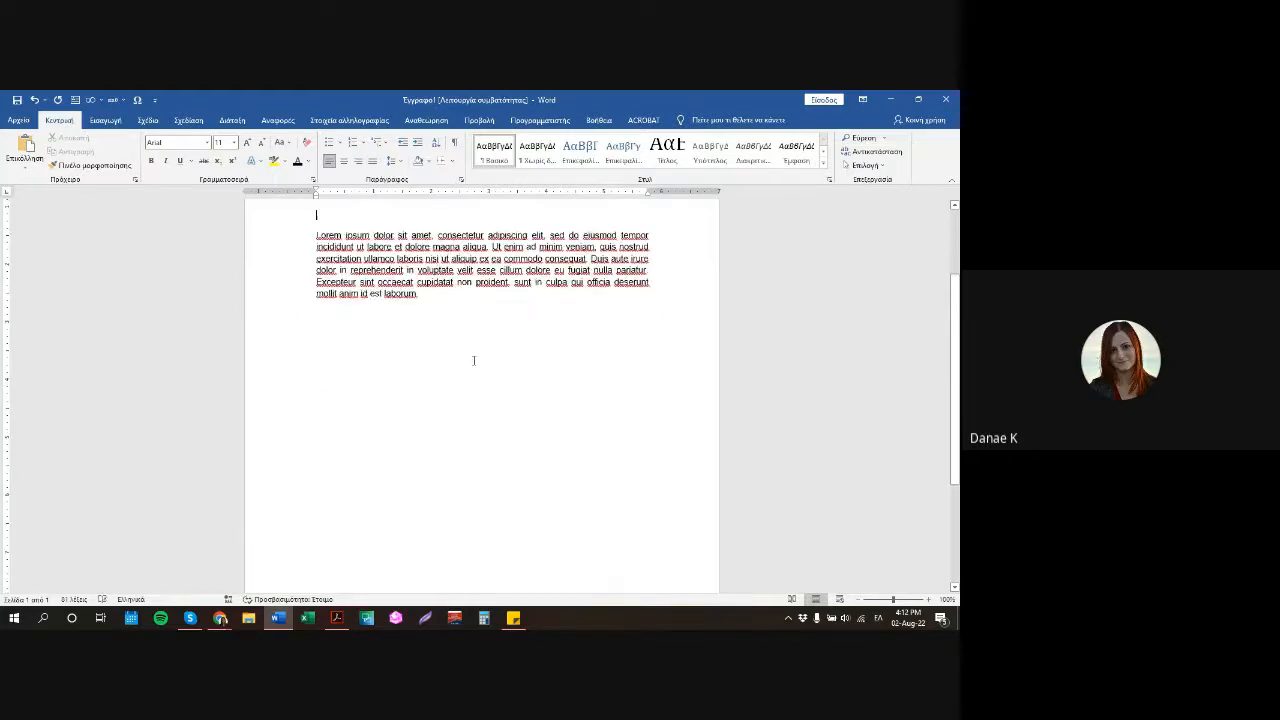
pyautogui.press('Return')
pyautogui.press('Return')
pyautogui.press('Return')
pyautogui.press('Return')
pyautogui.press('Return')
pyautogui.press('Return')
pyautogui.press('Return')
pyautogui.press('Return')
pyautogui.press('Return')
pyautogui.press('Return')
pyautogui.press('Return')
pyautogui.press('Return')
pyautogui.press('Return')
pyautogui.press('Return')
pyautogui.press('Return')
pyautogui.press('Return')
pyautogui.press('Return')
pyautogui.press('Return')
pyautogui.scroll(-4, 500, 369)
pyautogui.press('Return')
pyautogui.press('Return')
pyautogui.press('Return')
pyautogui.press('Return')
pyautogui.press('Return')
pyautogui.press('Return')
pyautogui.press('Return')
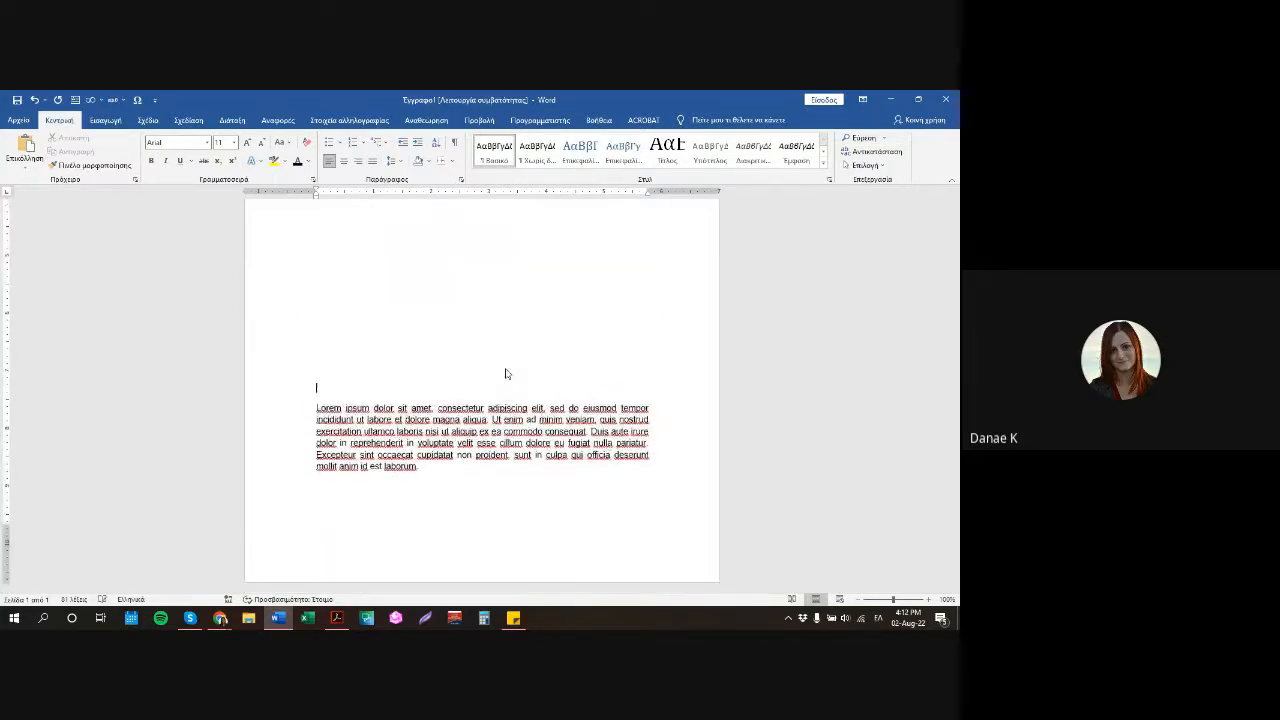
pyautogui.scroll(-2, 648, 385)
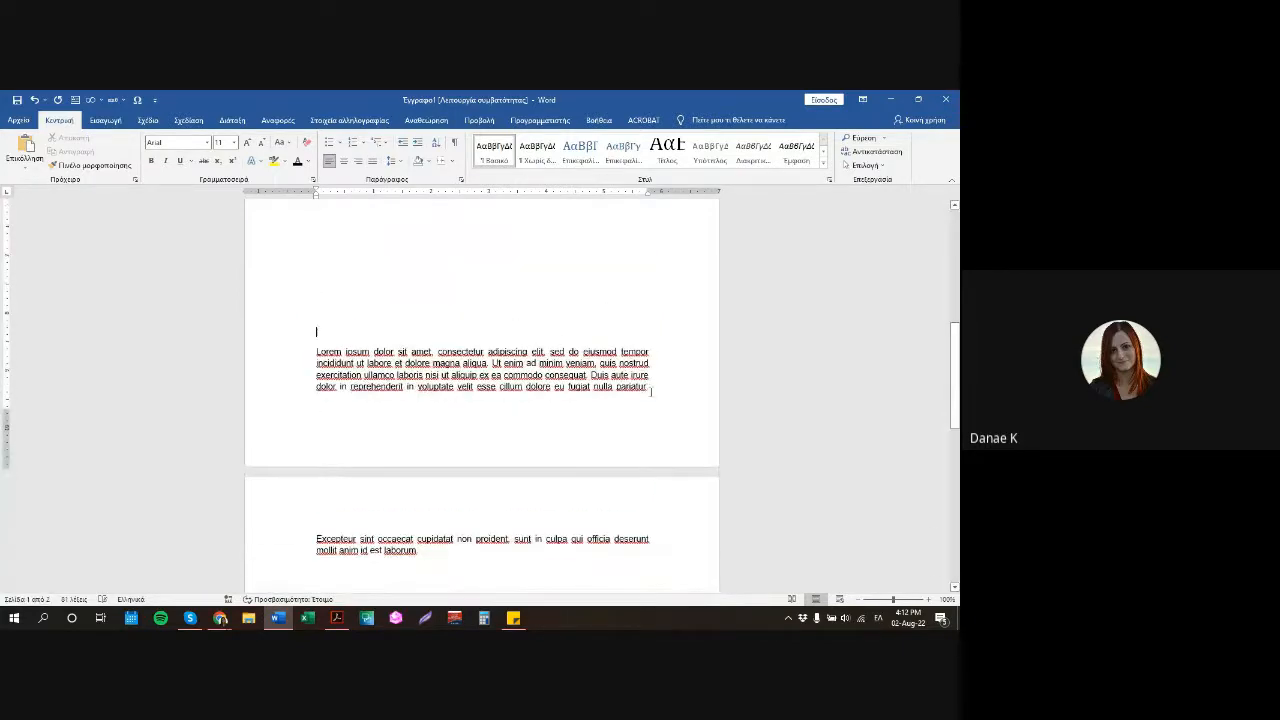
pyautogui.hotkey('ctrl', 'z')
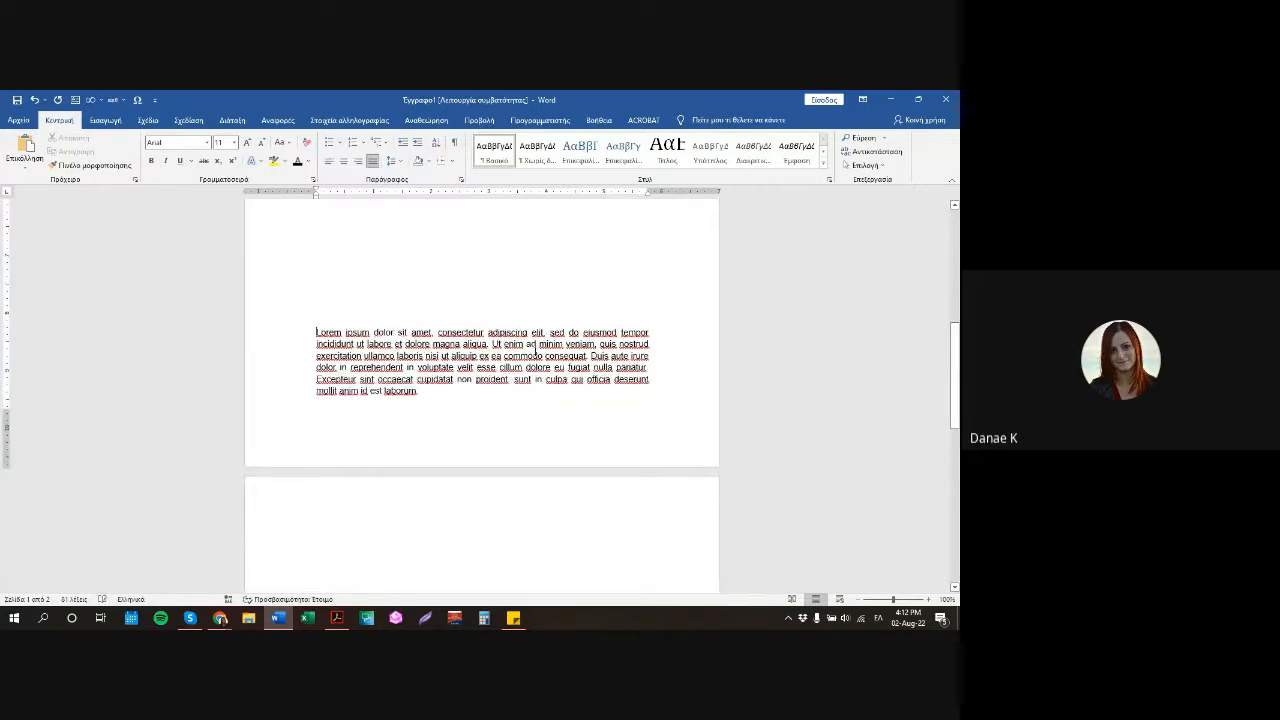
# Copy the end of the Lorem Ipsum paragraph from "pariatur" onward and delete it from the text.
pyautogui.moveTo(612, 367); pyautogui.dragTo(657, 391)
pyautogui.hotkey('ctrl', 'c')
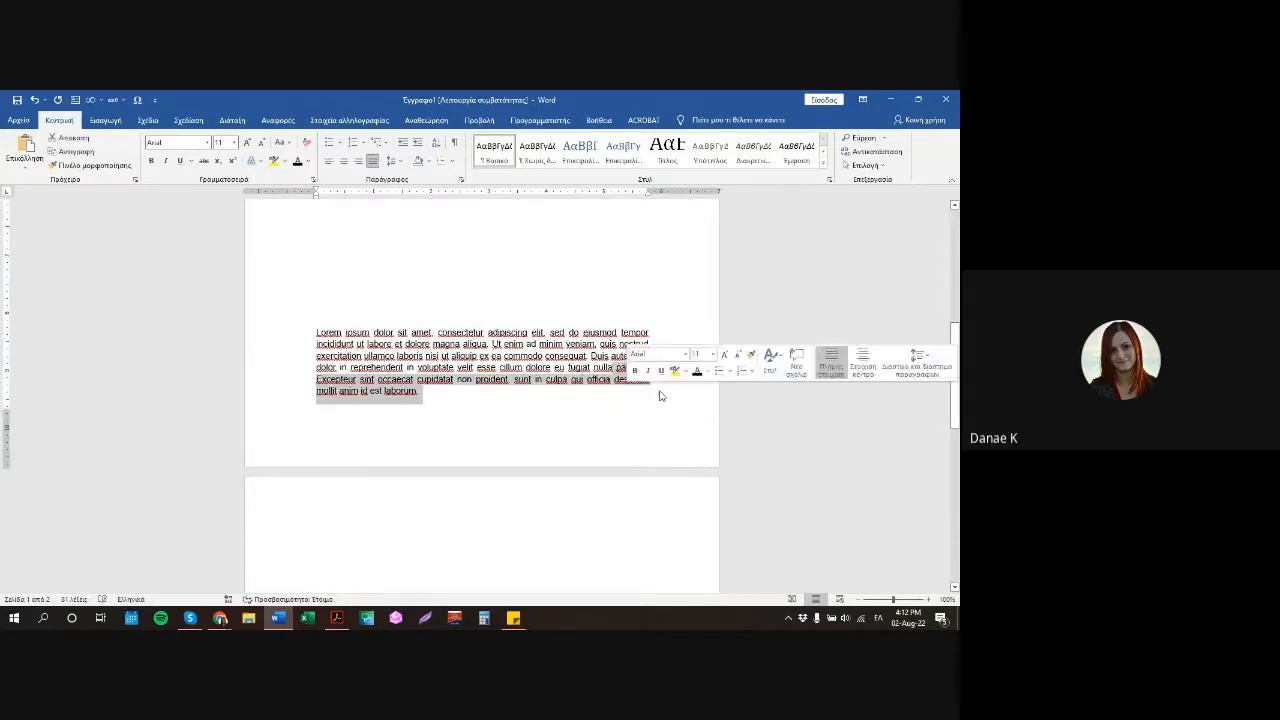
pyautogui.press('Delete')
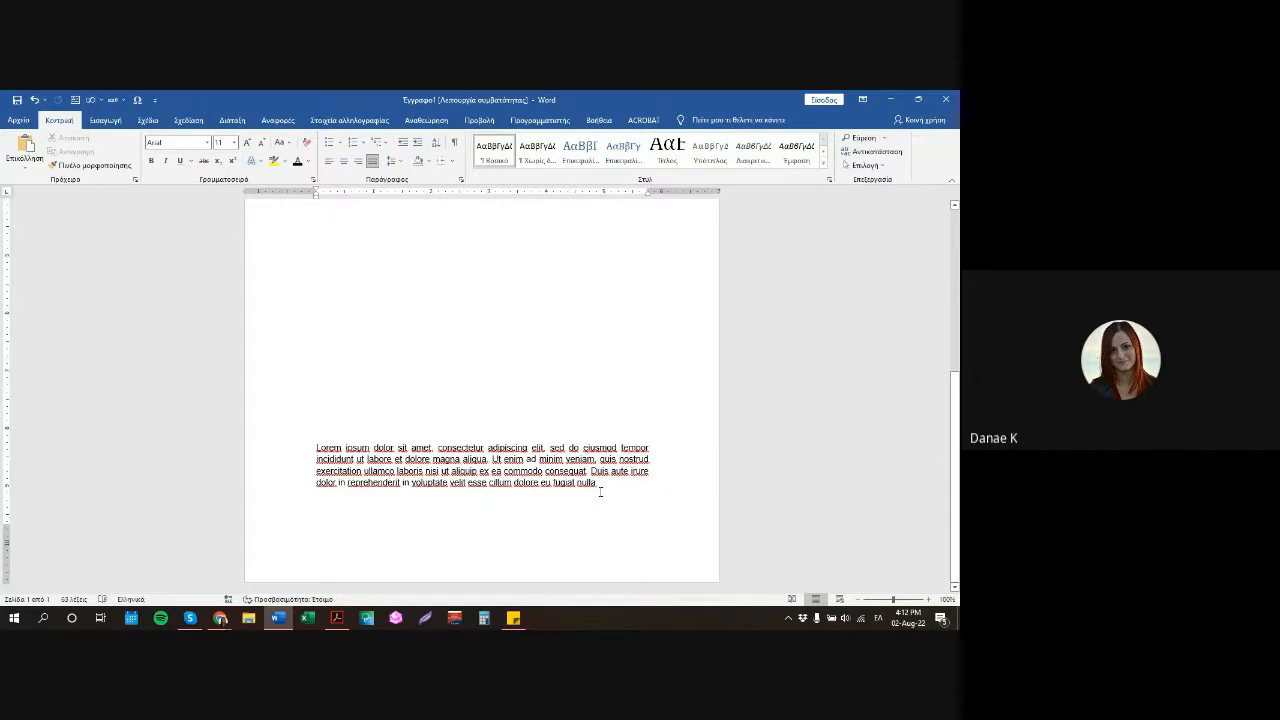
# Add blank lines above the shortened paragraph to push it to the end of the first page, removing the surplus one.
pyautogui.press('Return')
pyautogui.click(540, 436)
pyautogui.press('Return')
pyautogui.press('Return')
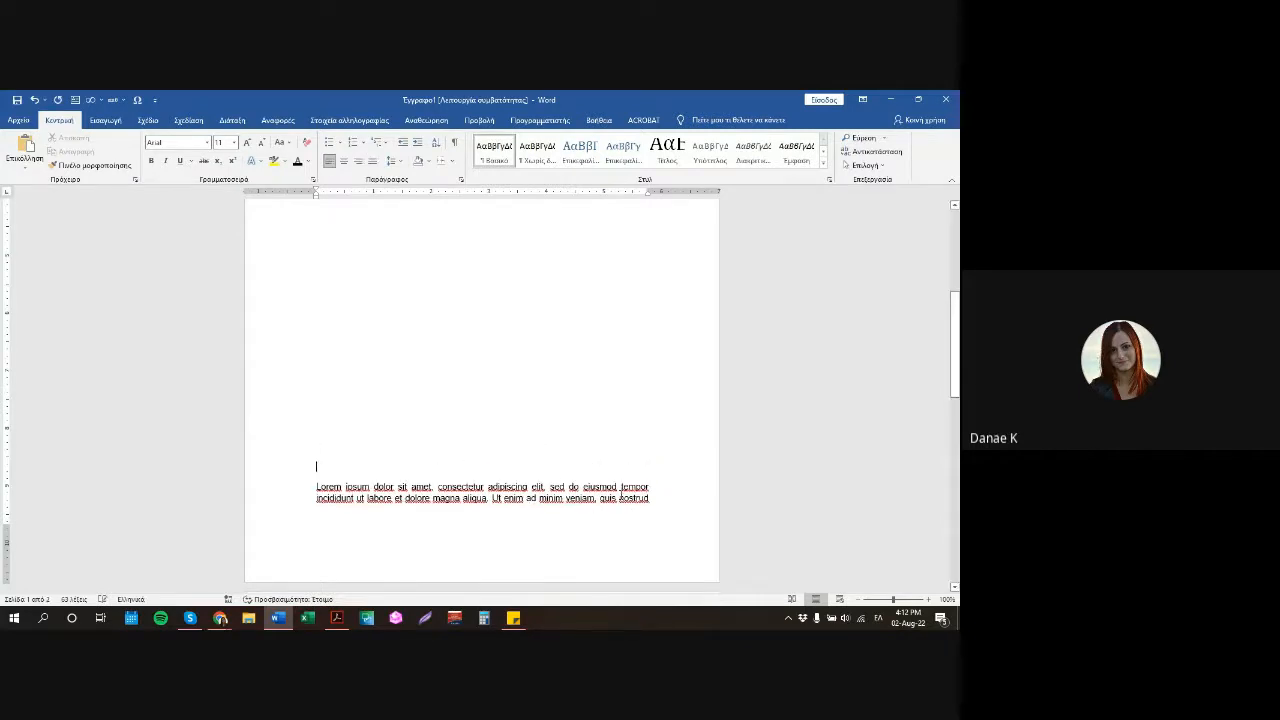
pyautogui.press('Delete')
pyautogui.click(606, 500)
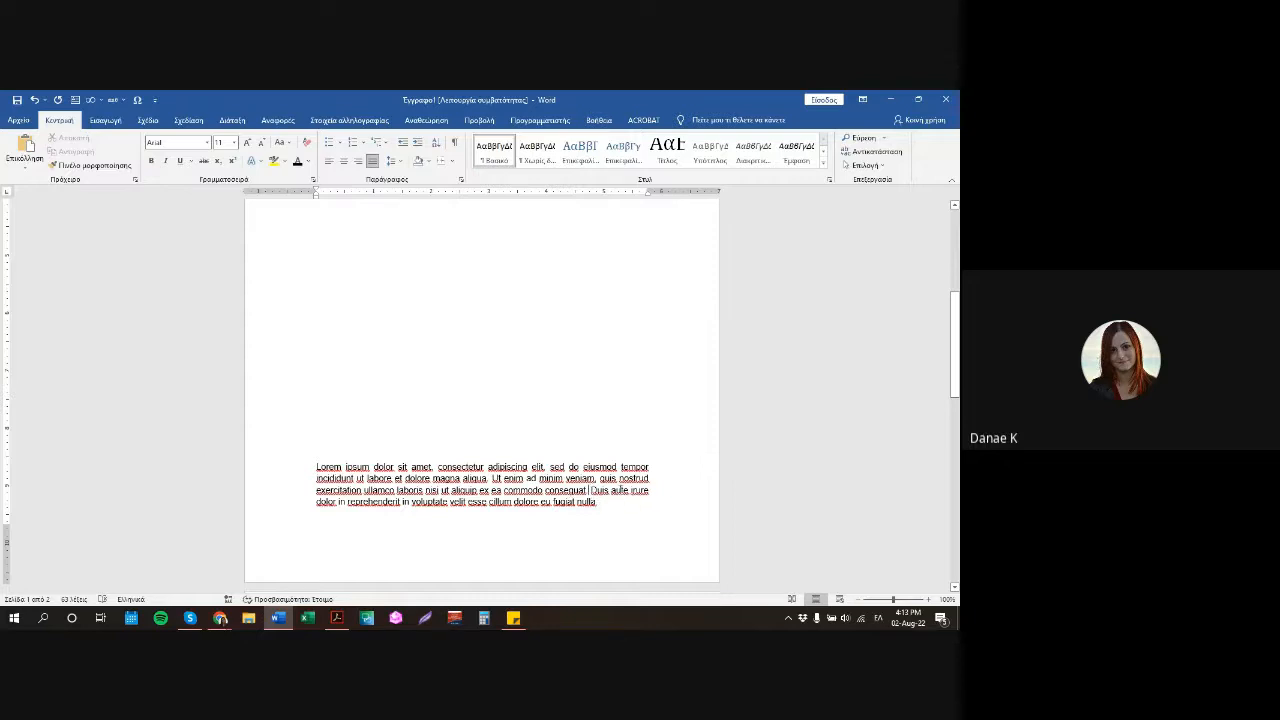
# Distribute the shortened paragraph so its last line fills the full width, comparing it once with justified alignment.
pyautogui.hotkey('shift', 'Return')
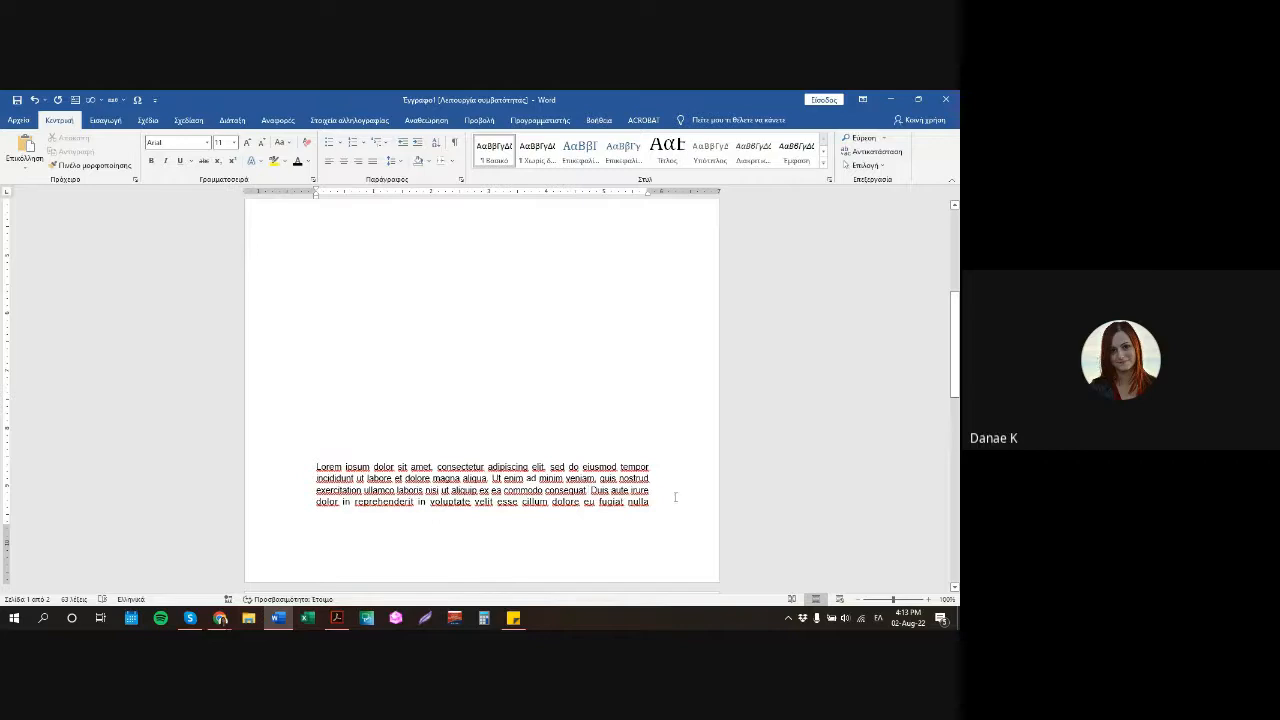
pyautogui.click(370, 163)
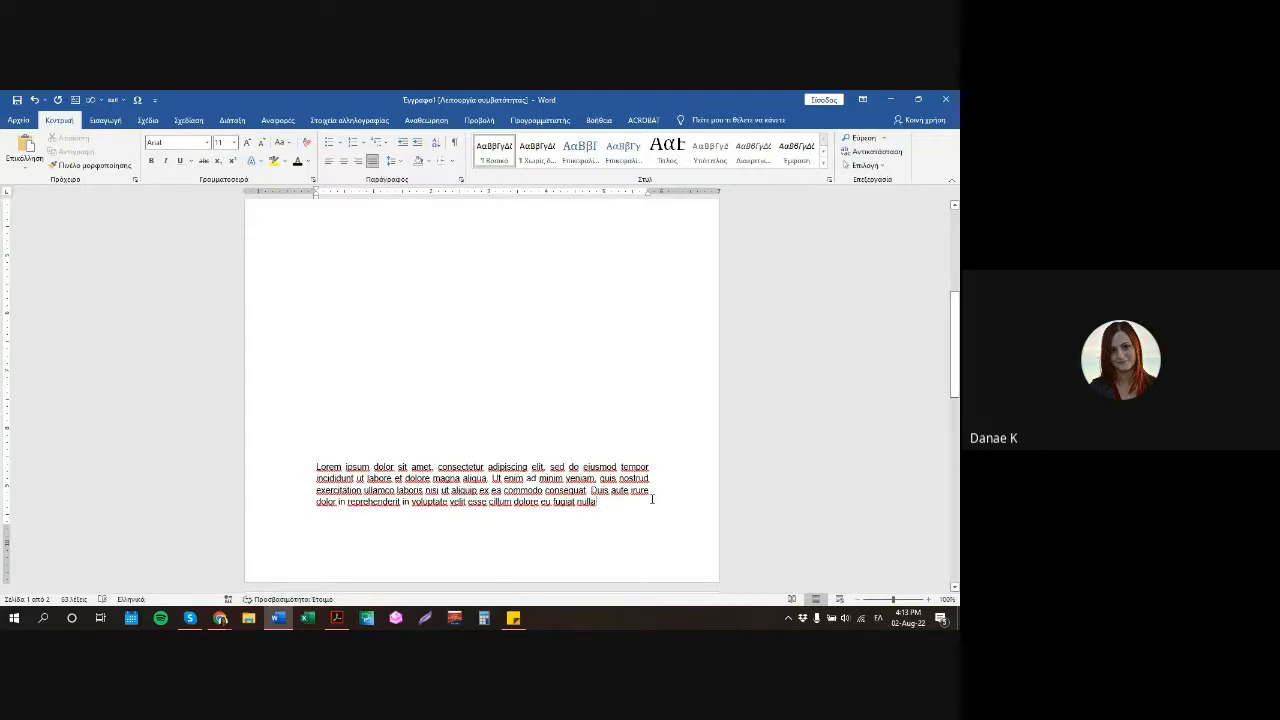
pyautogui.hotkey('ctrl', 'shift', 'j')
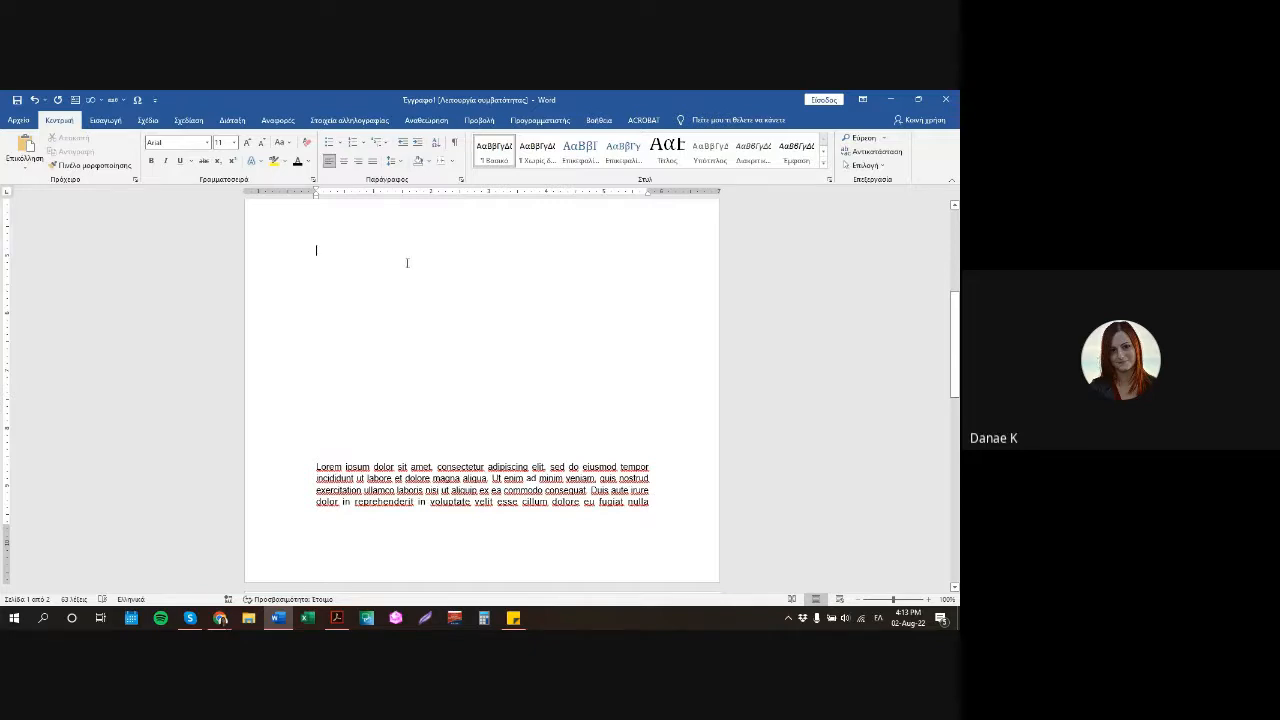
# Delete several of the blank lines above the shortened Lorem Ipsum paragraph.
pyautogui.scroll(-1, 380, 317)
pyautogui.press('Delete')
pyautogui.press('Delete')
pyautogui.press('Delete')
pyautogui.press('Delete')
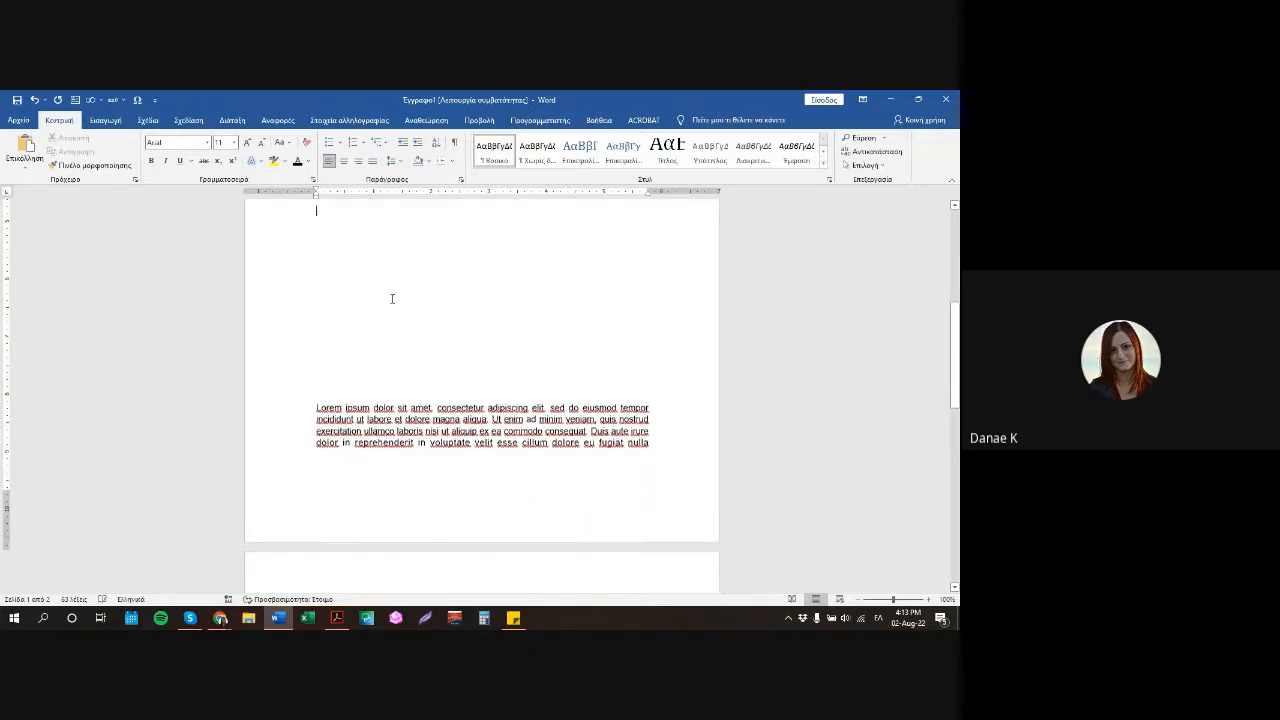
# Paste the copied ending back after "nulla" and set the whole Lorem Ipsum paragraph to justified alignment.
pyautogui.click(663, 436)
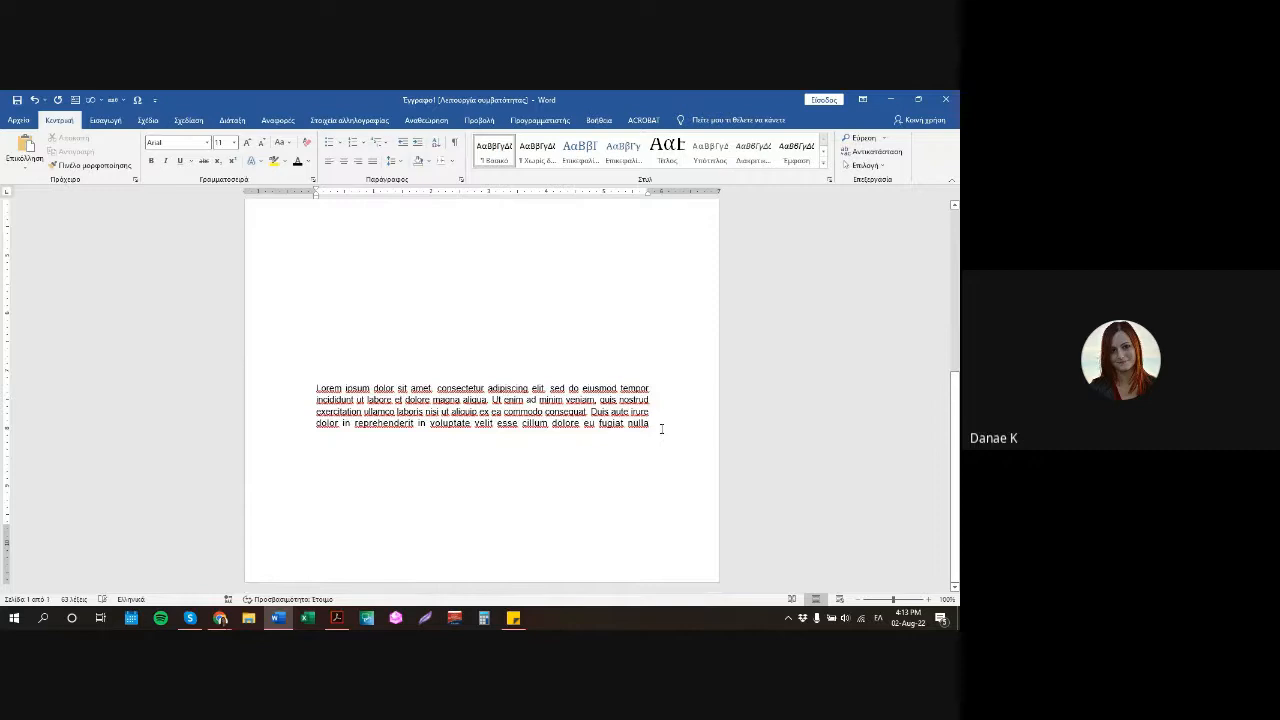
pyautogui.hotkey('ctrl', 'v')
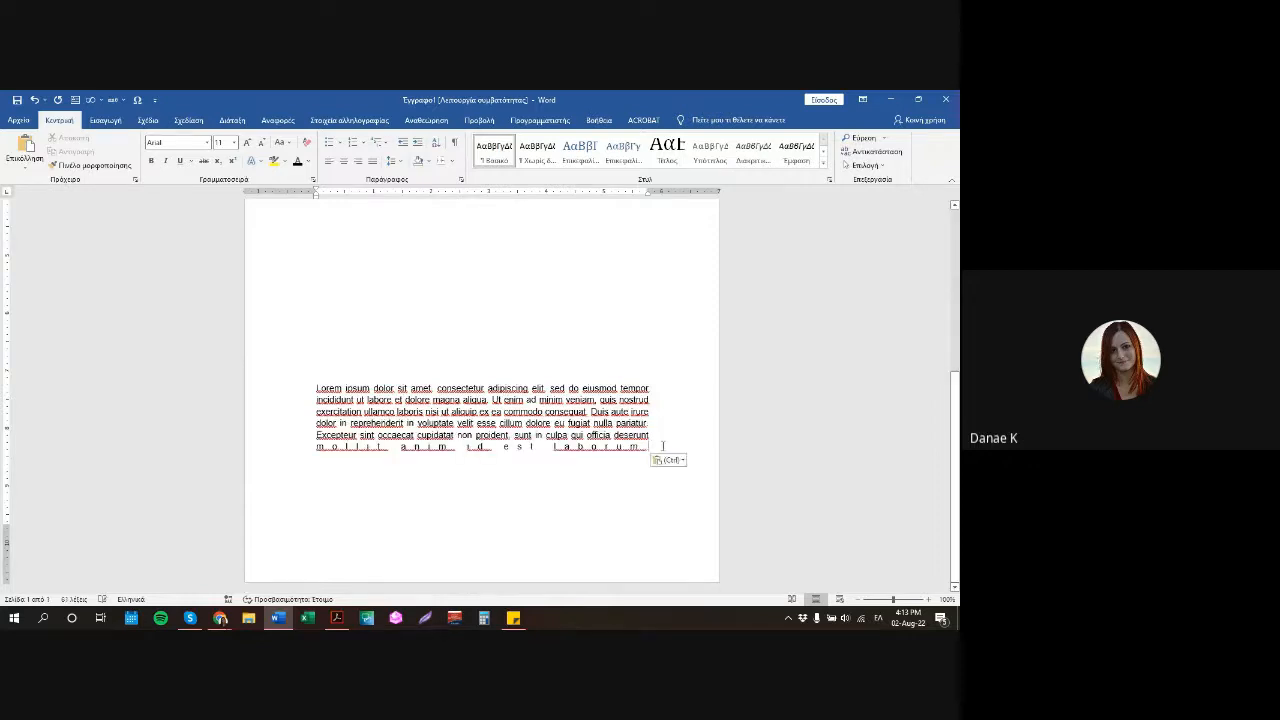
pyautogui.moveTo(641, 441); pyautogui.dragTo(323, 371)
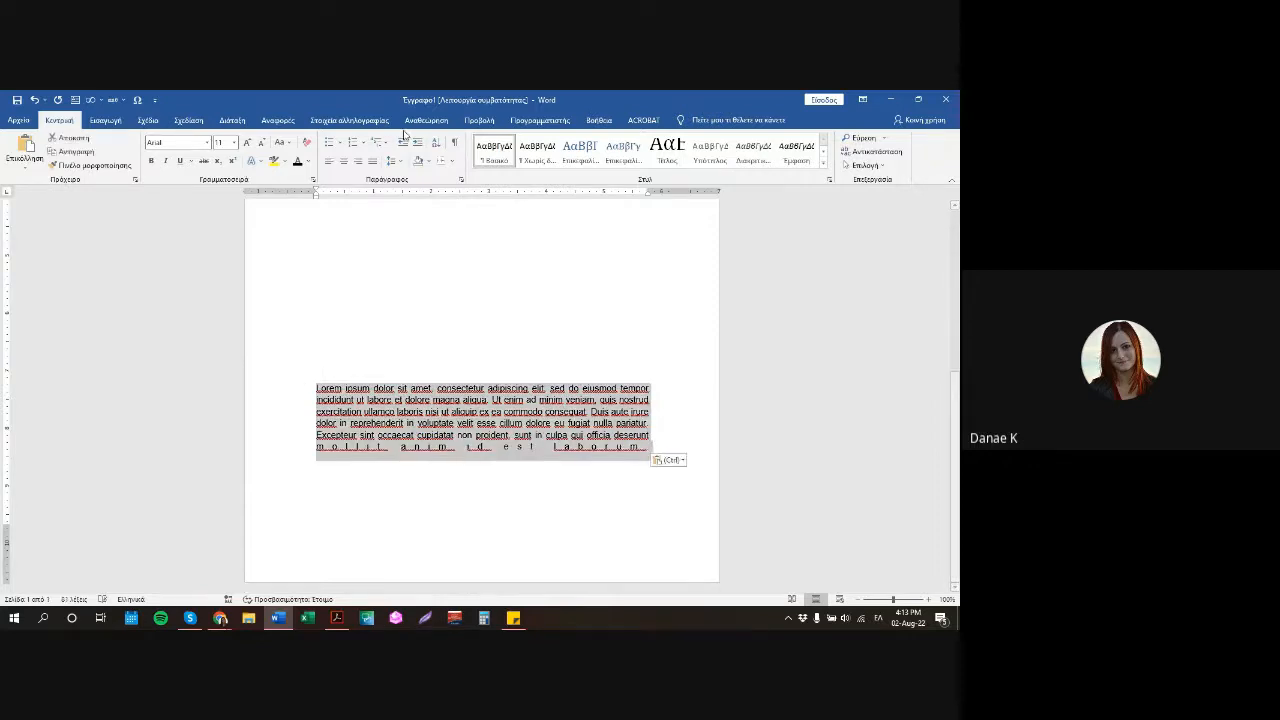
pyautogui.click(372, 161)
pyautogui.click(440, 458)
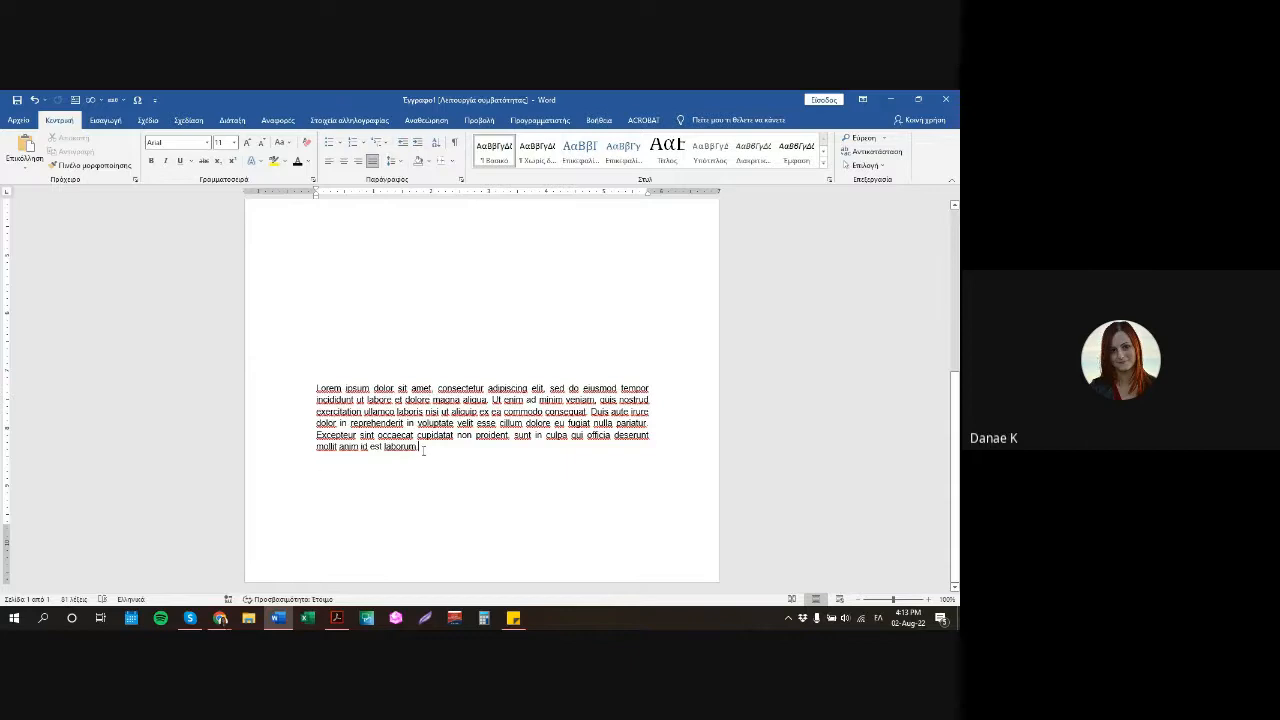
# Set the line spacing of the entire Lorem Ipsum paragraph to 1.5.
pyautogui.tripleClick(288, 390)
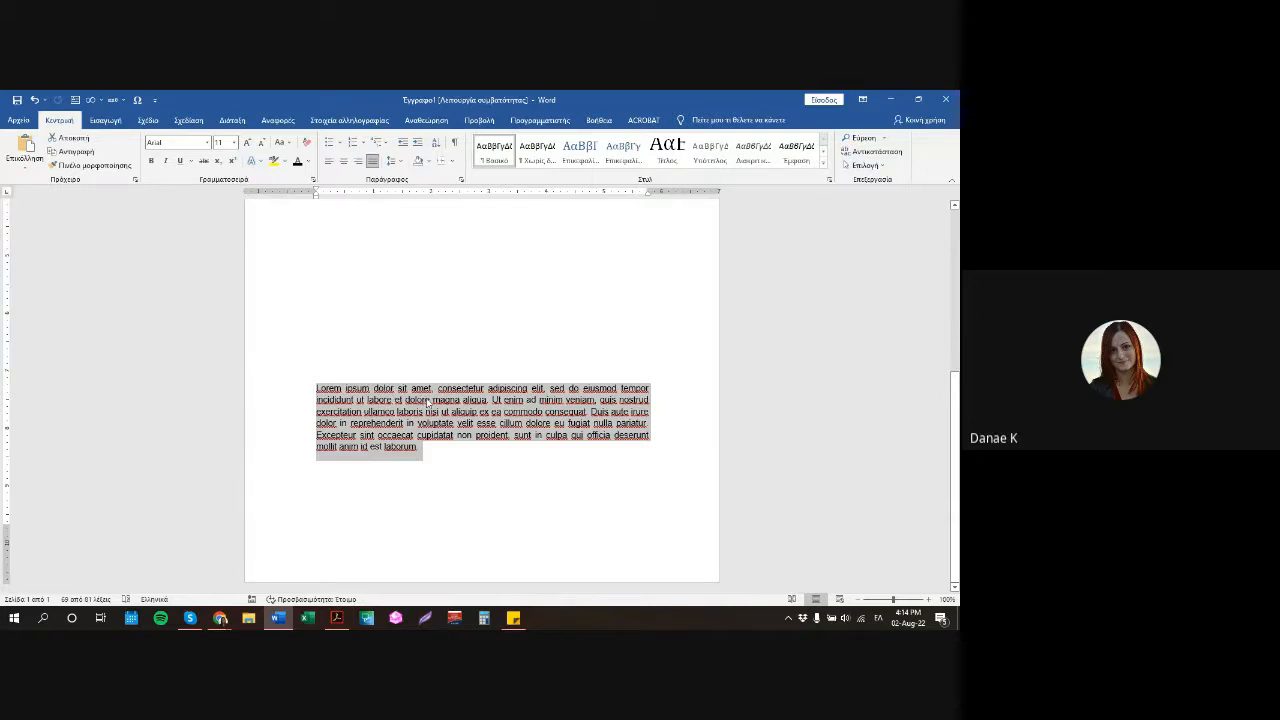
pyautogui.click(393, 162)
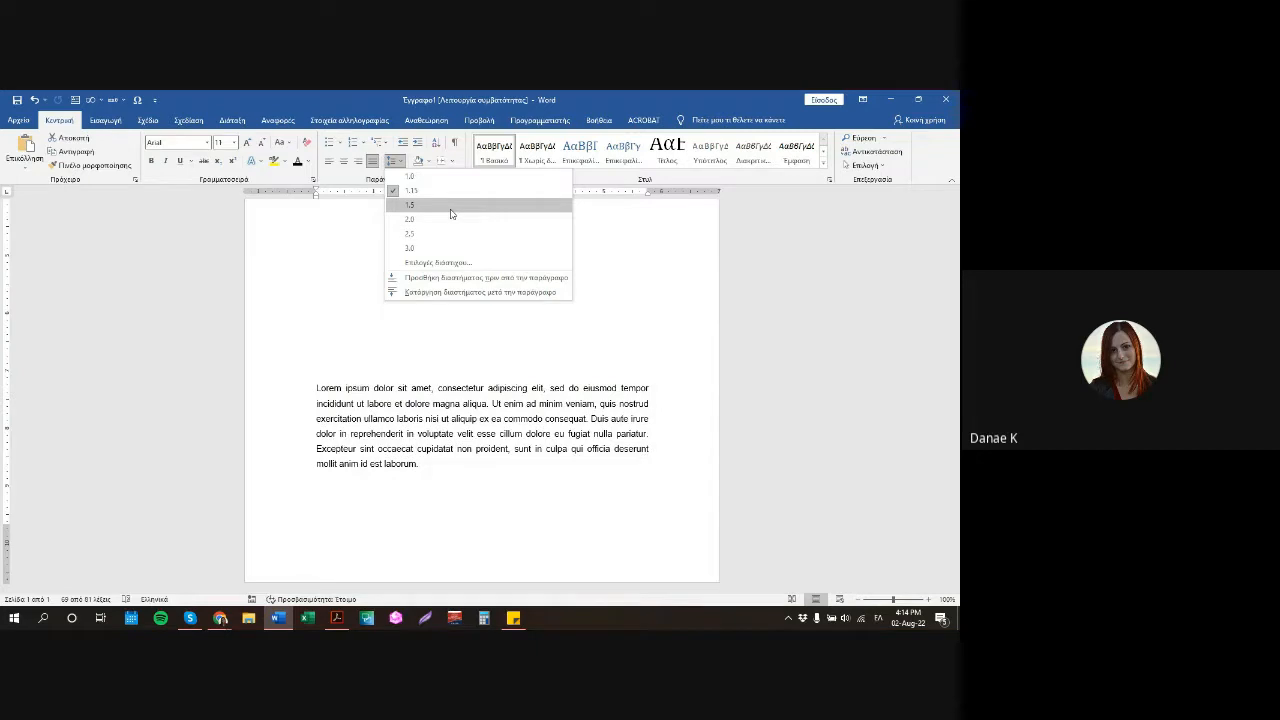
pyautogui.click(450, 213)
# Delete the surplus blank lines between the numbered list and the Lorem Ipsum paragraph.
pyautogui.scroll(5, 420, 329)
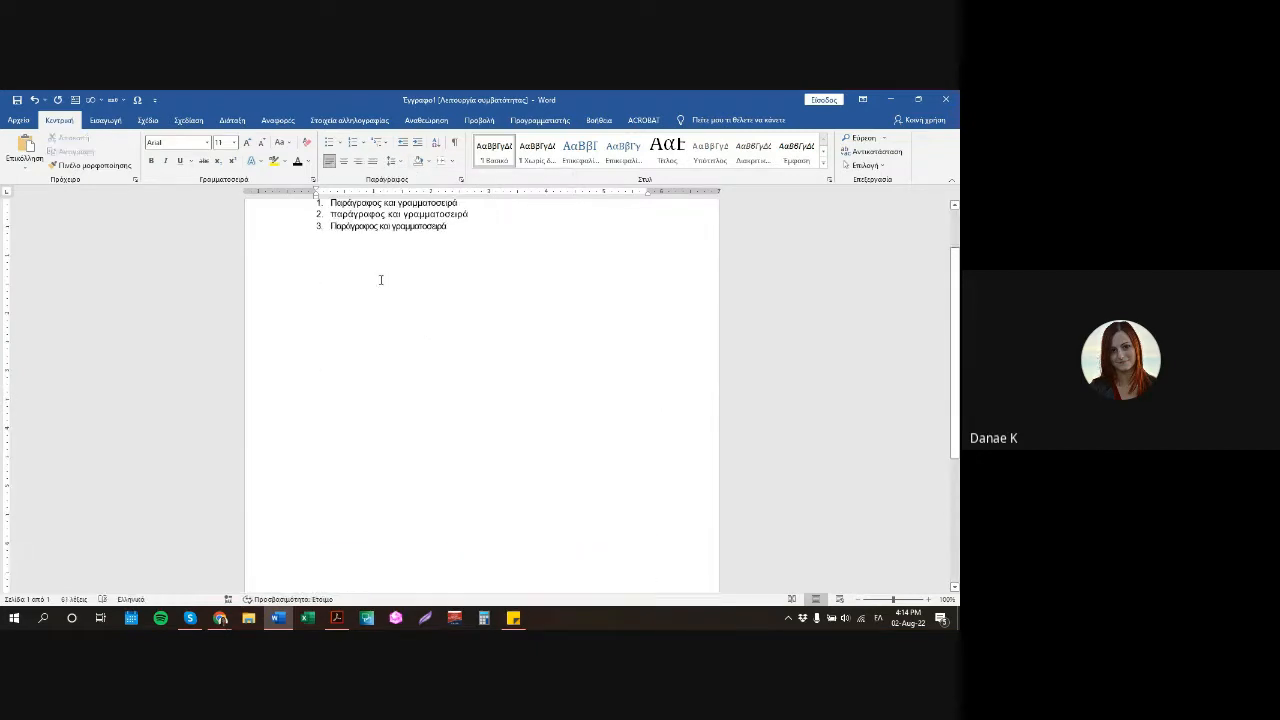
pyautogui.press('Delete')
pyautogui.press('Delete')
pyautogui.press('Delete')
pyautogui.press('Delete')
pyautogui.press('Delete')
pyautogui.press('Delete')
pyautogui.press('Delete')
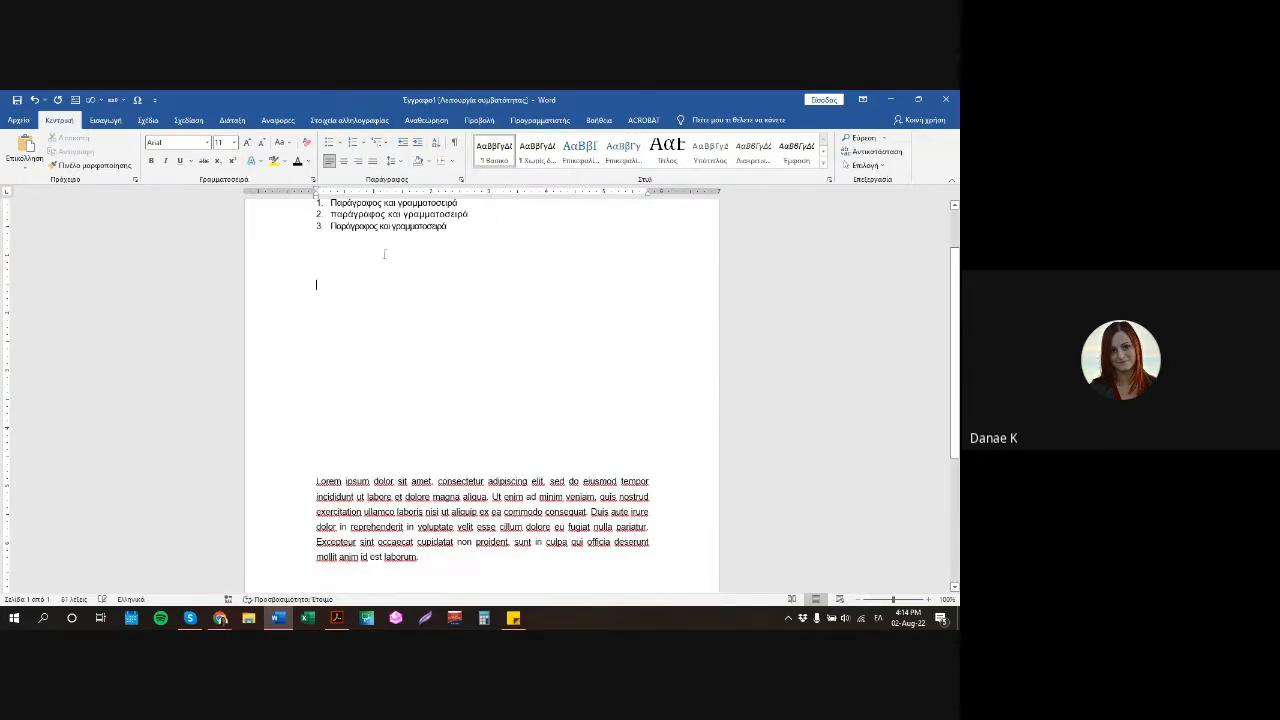
pyautogui.click(383, 254)
pyautogui.press('Delete')
pyautogui.press('Delete')
pyautogui.press('Delete')
pyautogui.press('Delete')
pyautogui.press('Delete')
pyautogui.press('Delete')
pyautogui.press('Delete')
pyautogui.press('Delete')
pyautogui.press('Delete')
pyautogui.press('Delete')
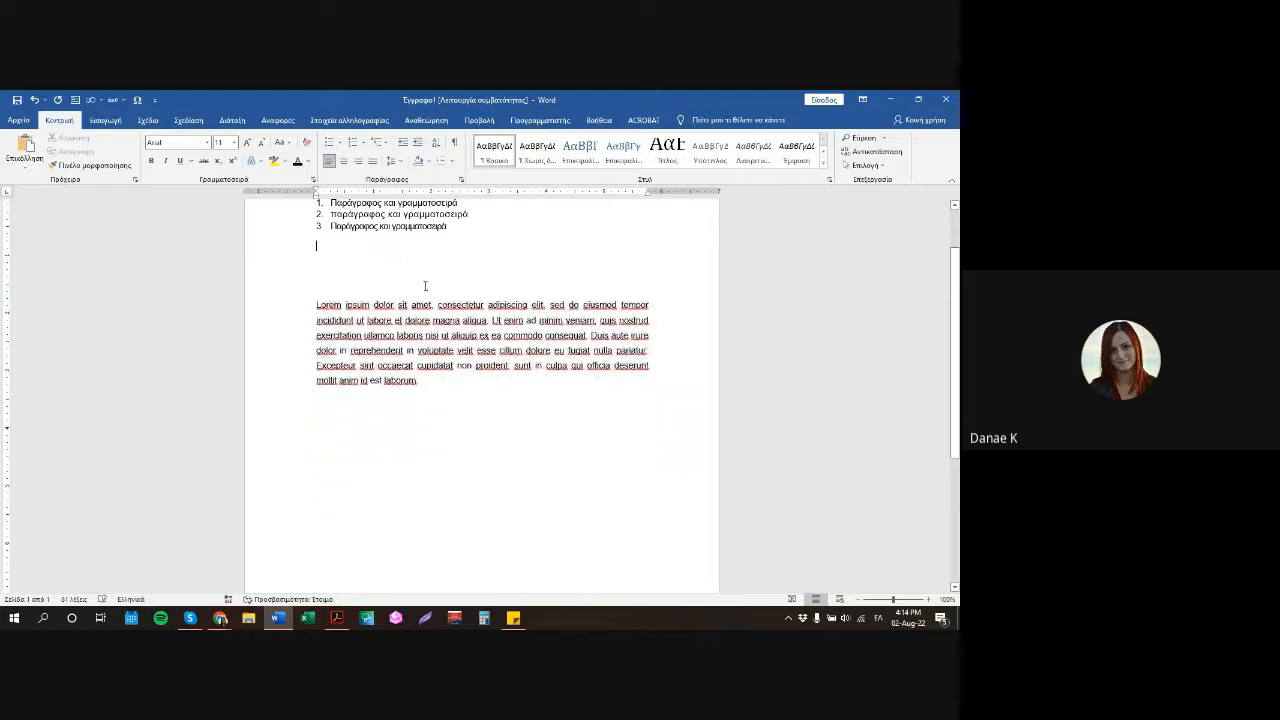
# Review the line spacing options available for the Lorem Ipsum paragraph.
pyautogui.click(429, 371)
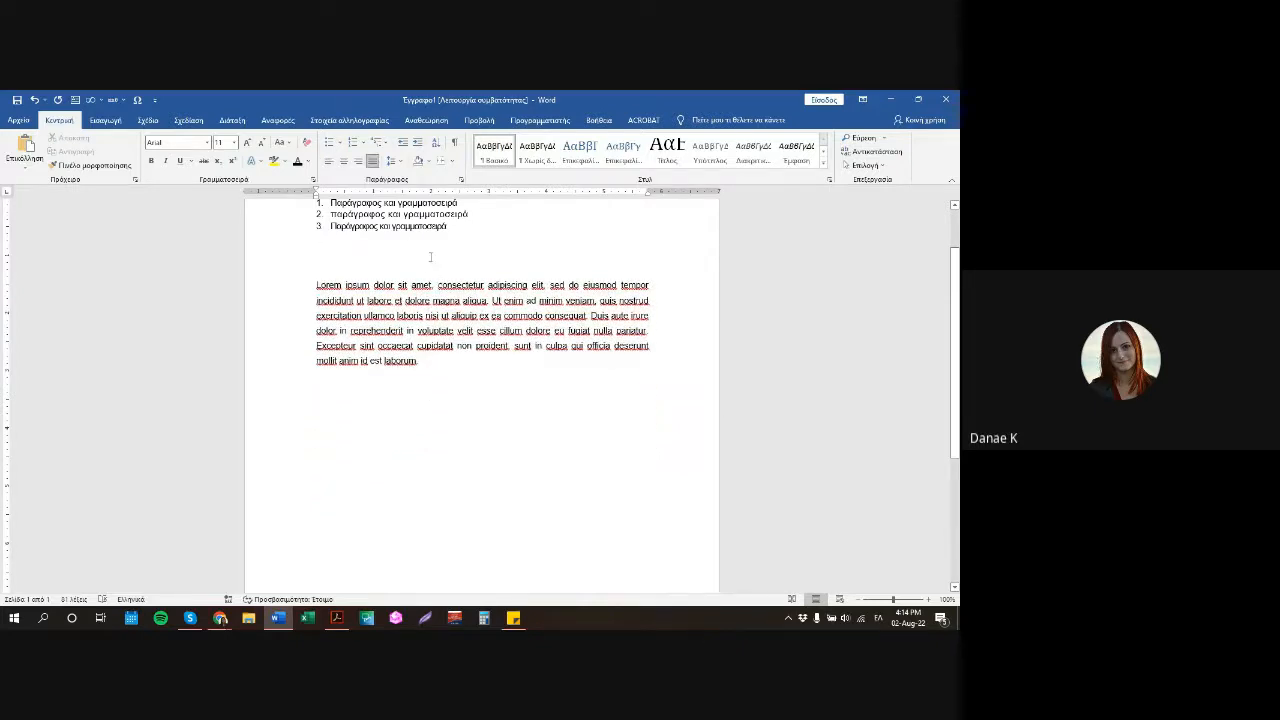
pyautogui.moveTo(423, 358); pyautogui.dragTo(317, 266)
pyautogui.click(393, 161)
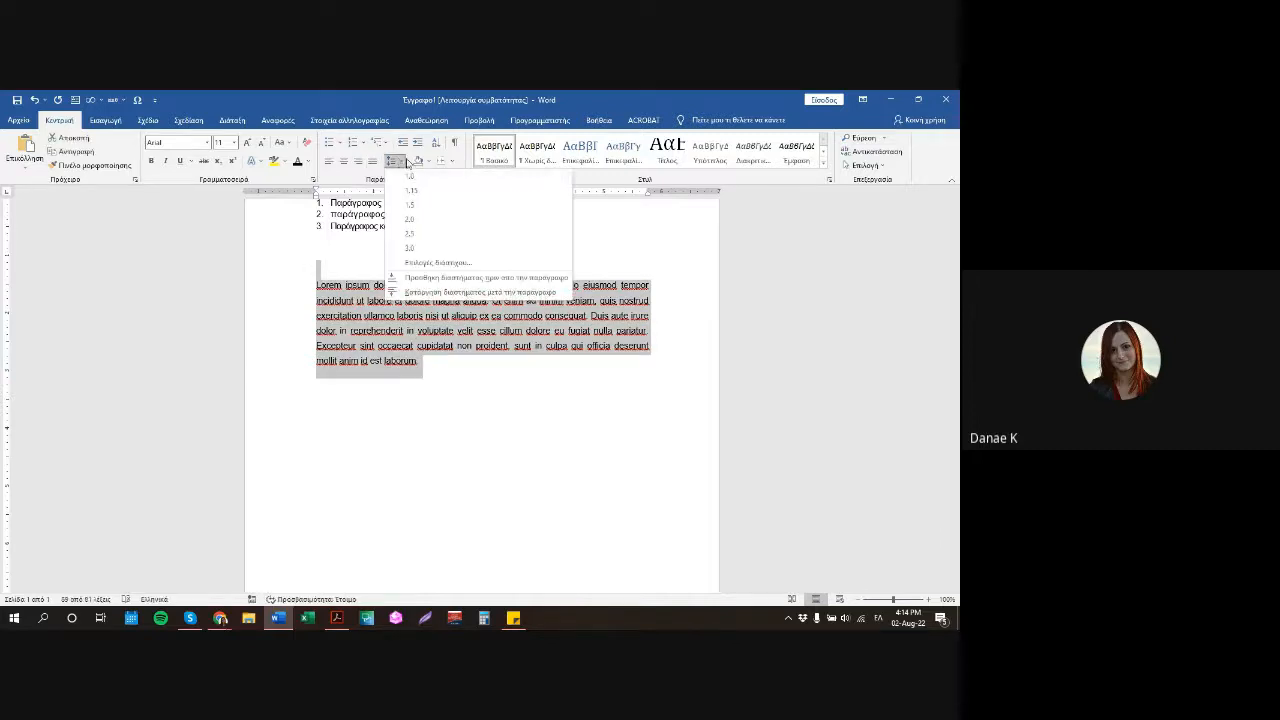
pyautogui.click(394, 162)
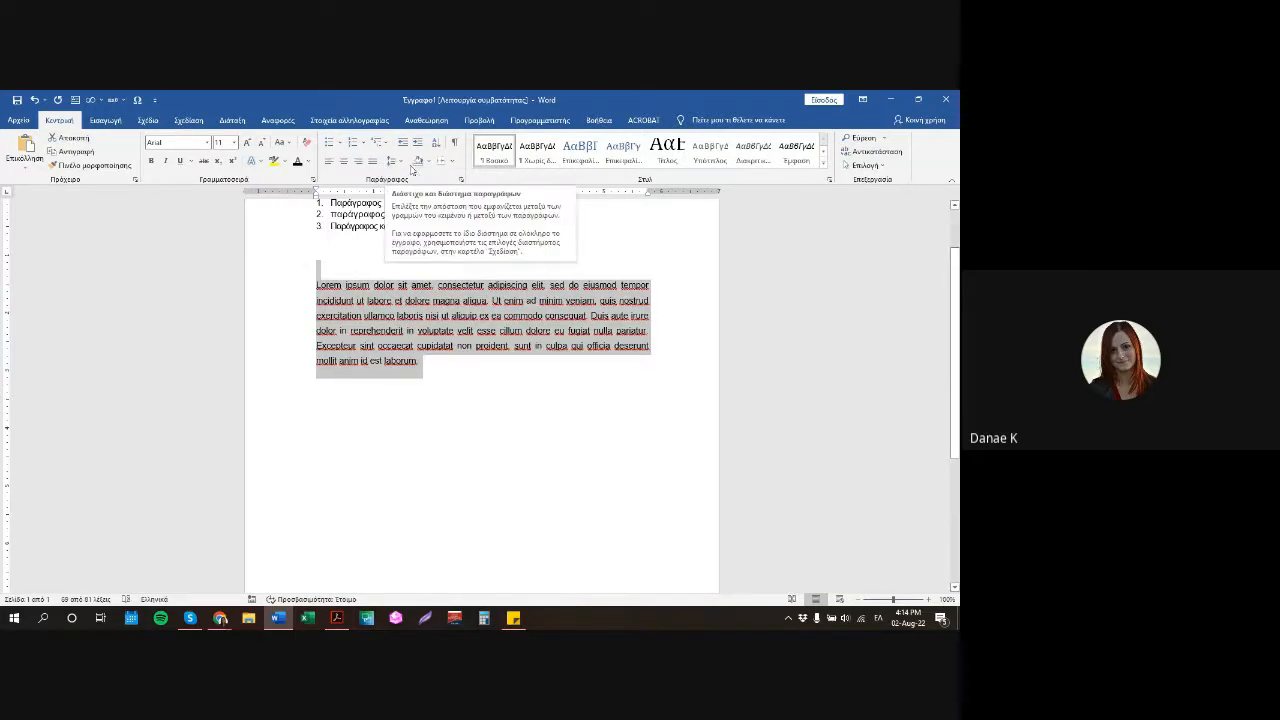
pyautogui.click(407, 250)
# Split the Lorem Ipsum text into two paragraphs, starting the second one at "Duis aute irure".
pyautogui.scroll(2, 440, 250)
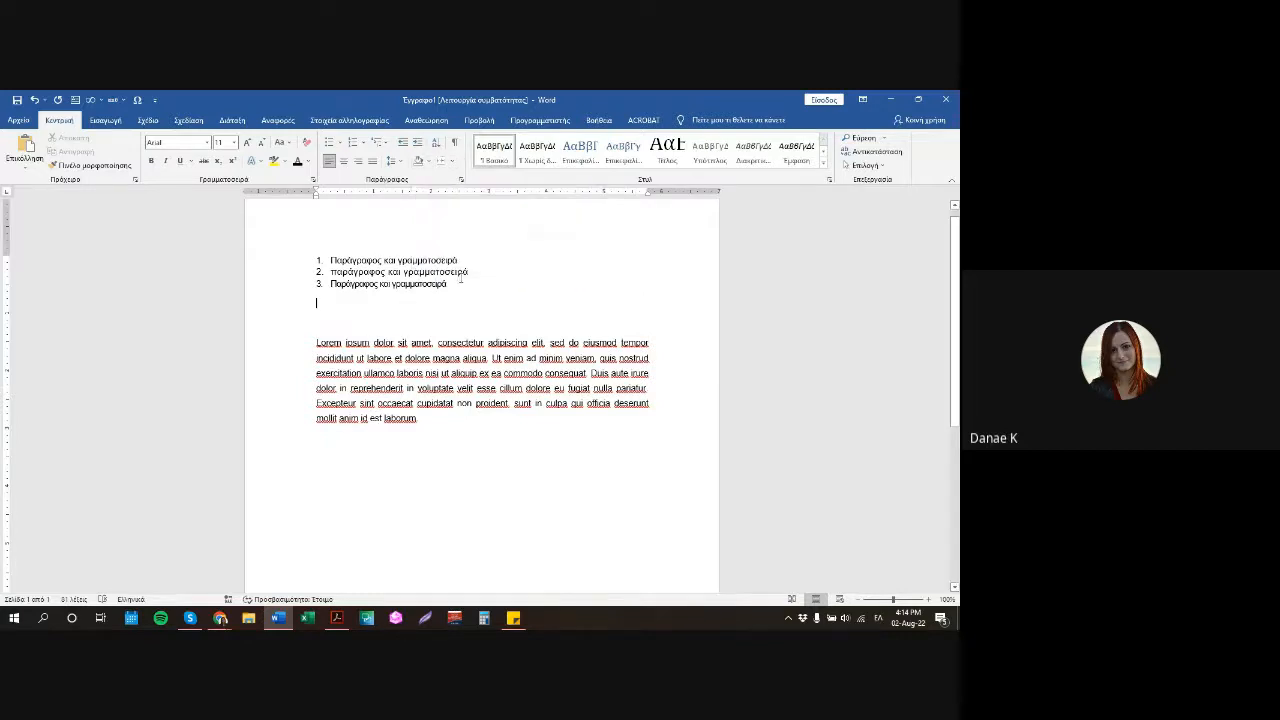
pyautogui.click(591, 373)
pyautogui.press('Return')
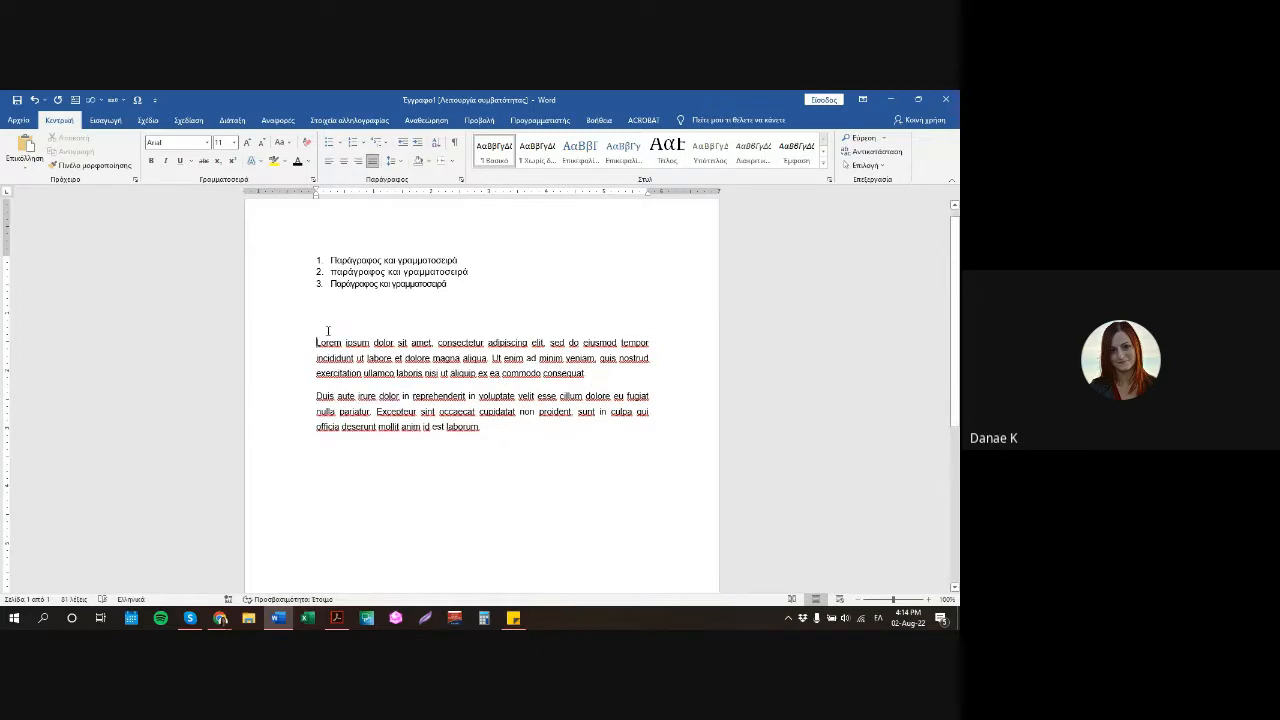
# Add bottom, left, top and right borders to the first Lorem Ipsum paragraph.
pyautogui.click(443, 161)
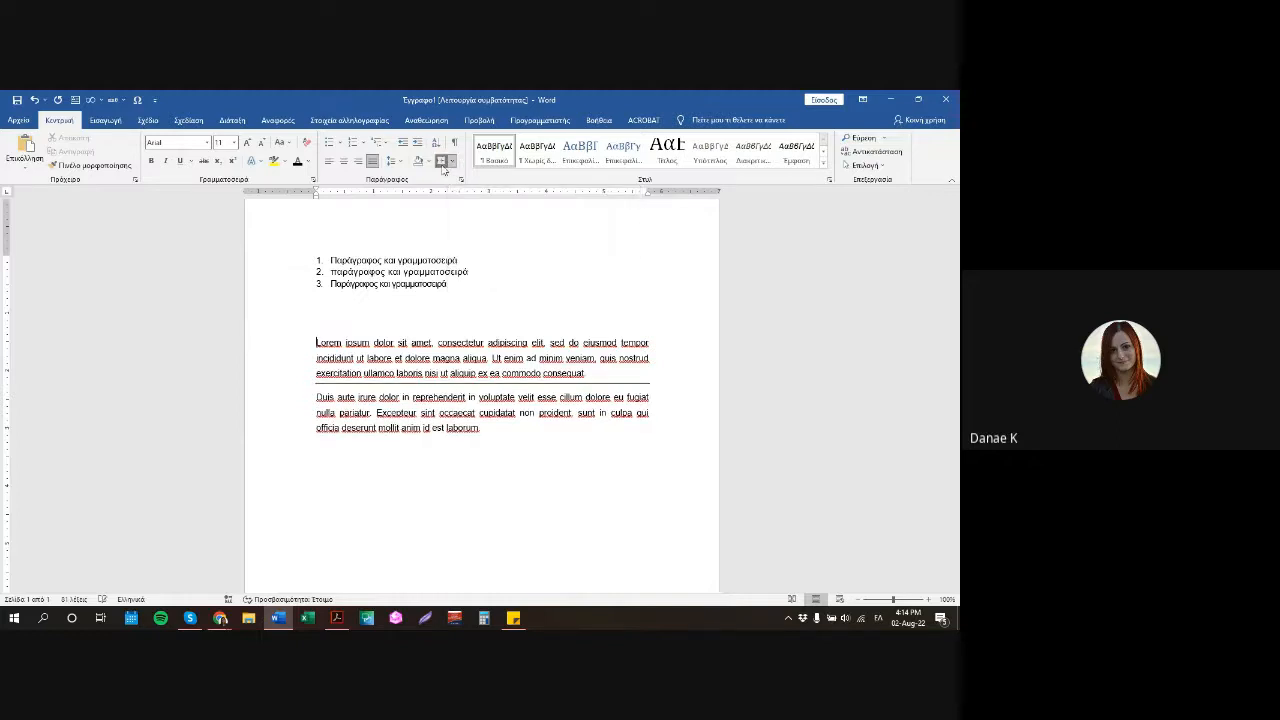
pyautogui.click(452, 162)
pyautogui.click(484, 208)
pyautogui.click(453, 162)
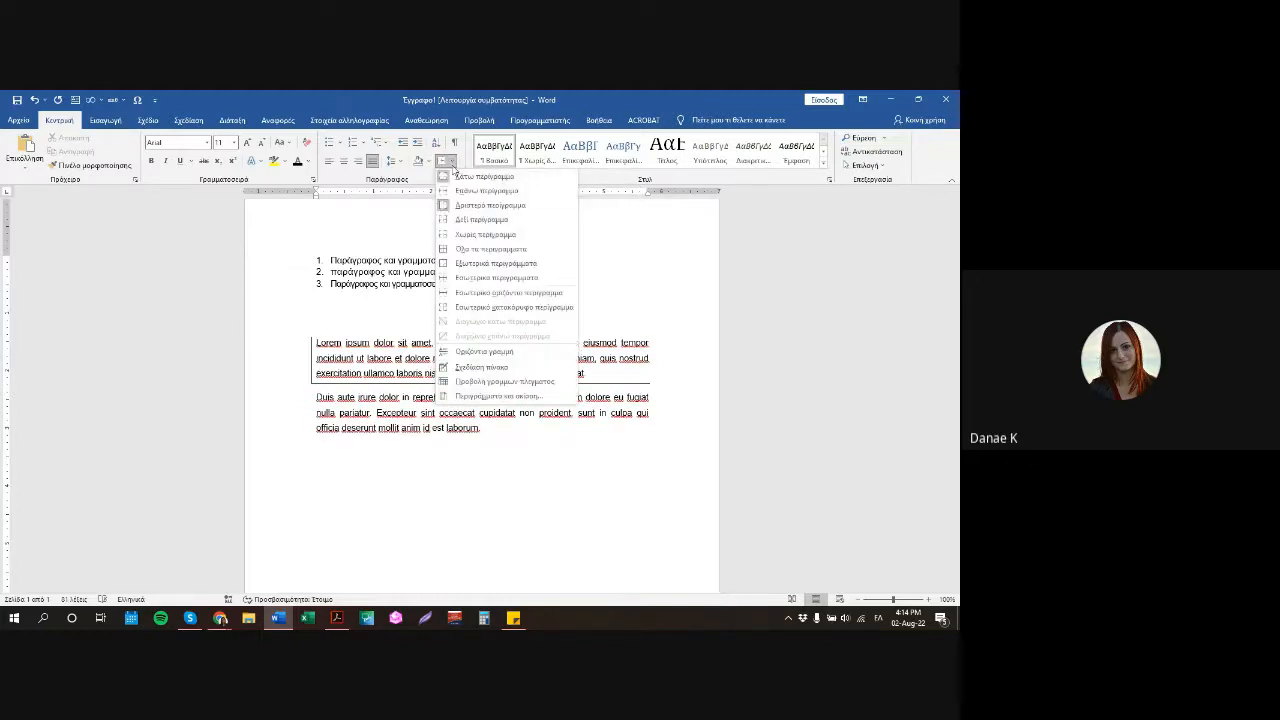
pyautogui.click(486, 191)
pyautogui.click(452, 162)
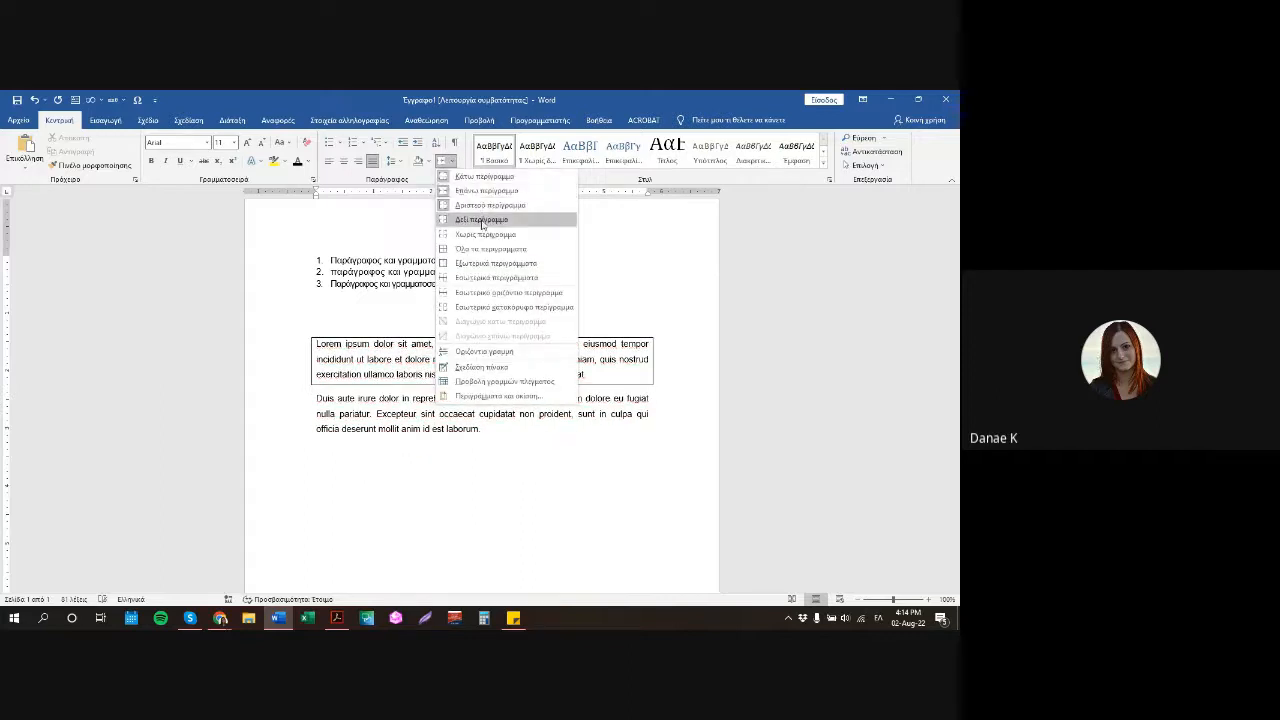
pyautogui.click(483, 222)
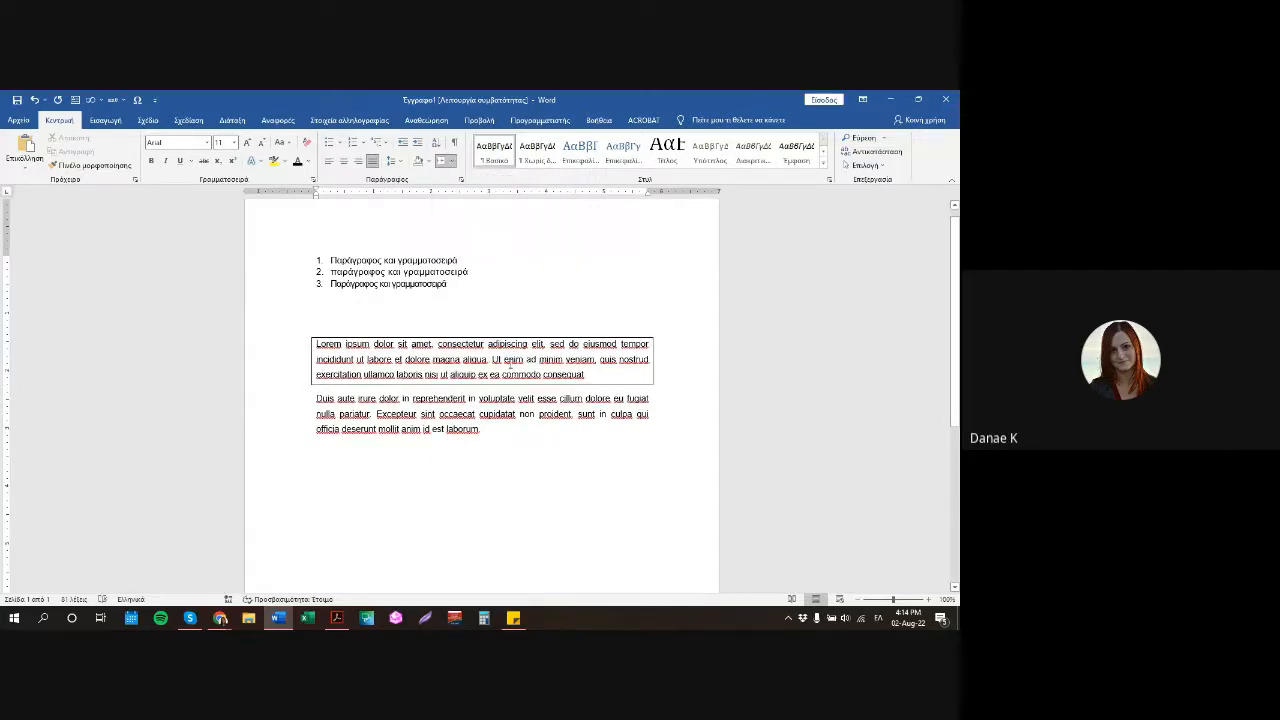
# Split the bordered paragraph before "Ut enim", apply outside borders and remove the extra blank line between the two parts.
pyautogui.click(491, 359)
pyautogui.press('Return')
pyautogui.press('Return')
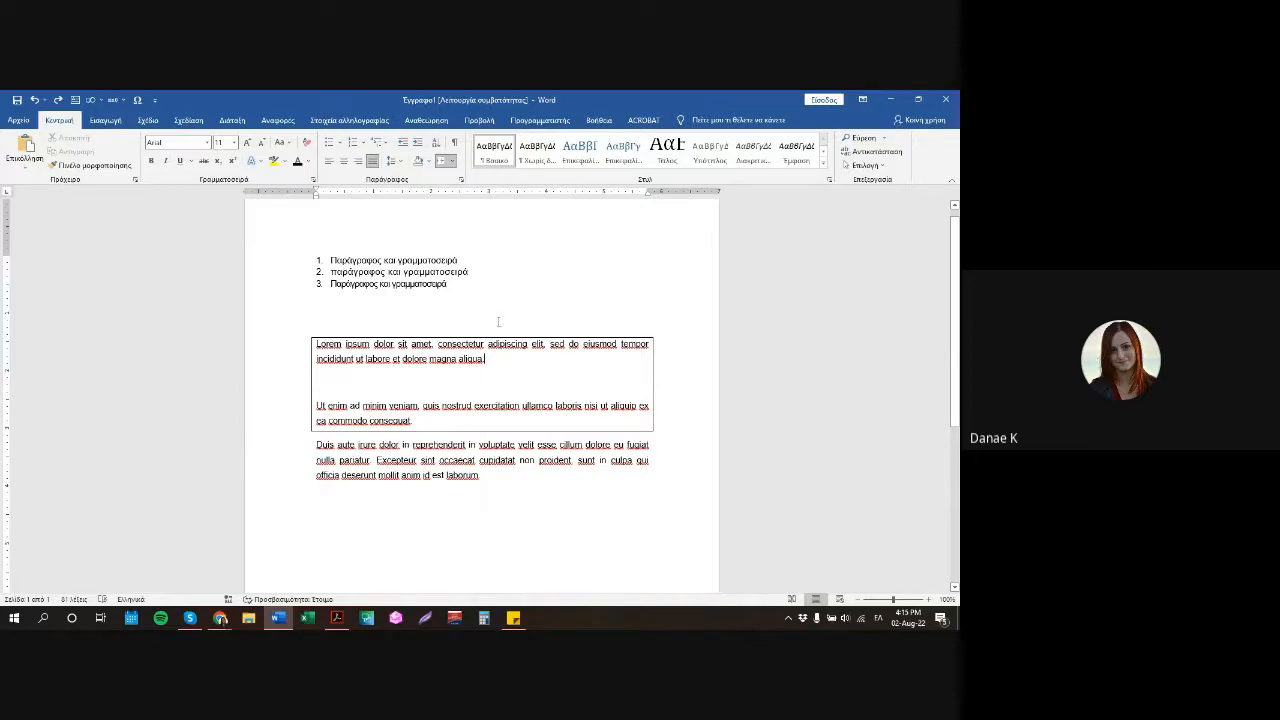
pyautogui.click(451, 161)
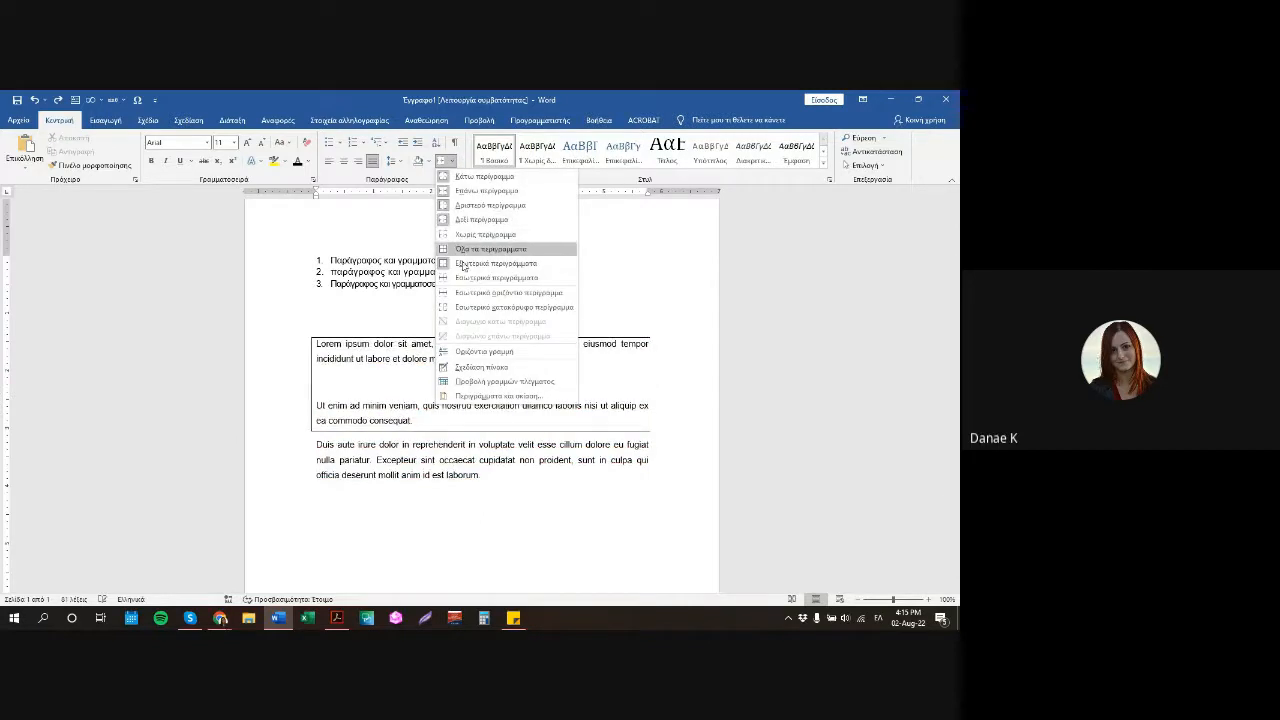
pyautogui.click(463, 265)
pyautogui.press('BackSpace')
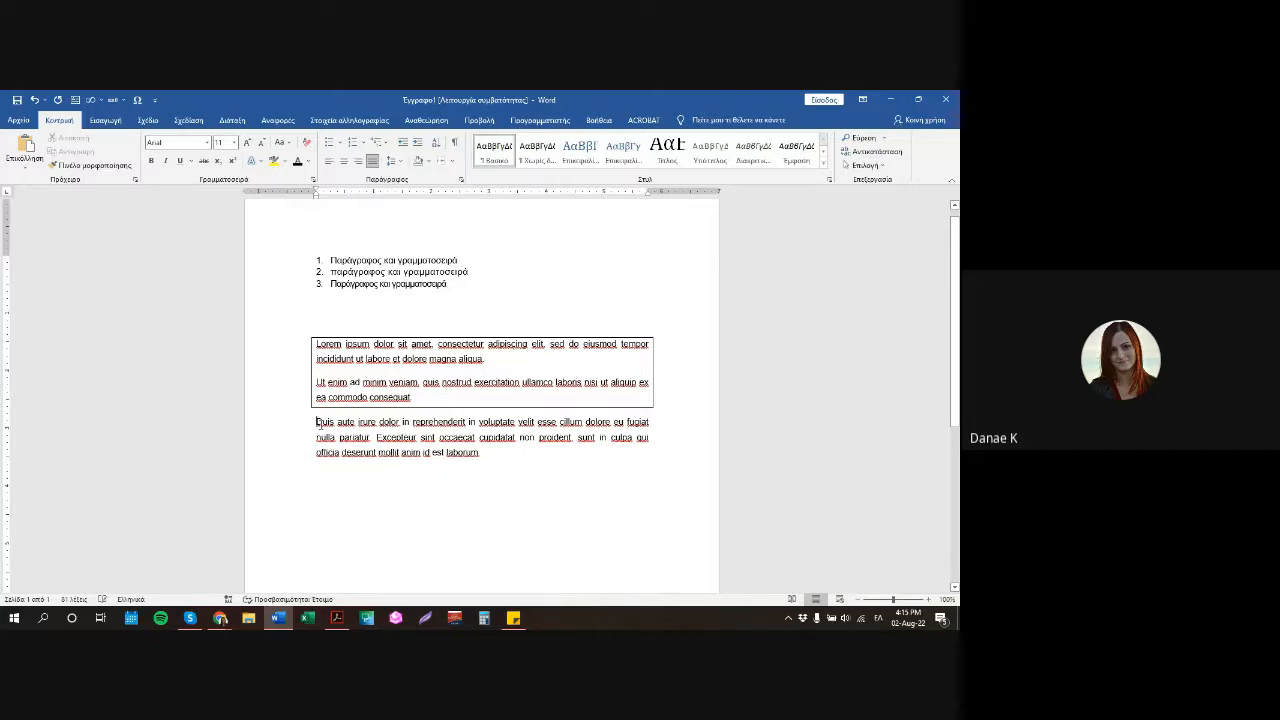
# Shade the "Duis aute irure" paragraph with the theme color Blue, Accent 1, Darker 25%.
pyautogui.moveTo(317, 422); pyautogui.dragTo(482, 456)
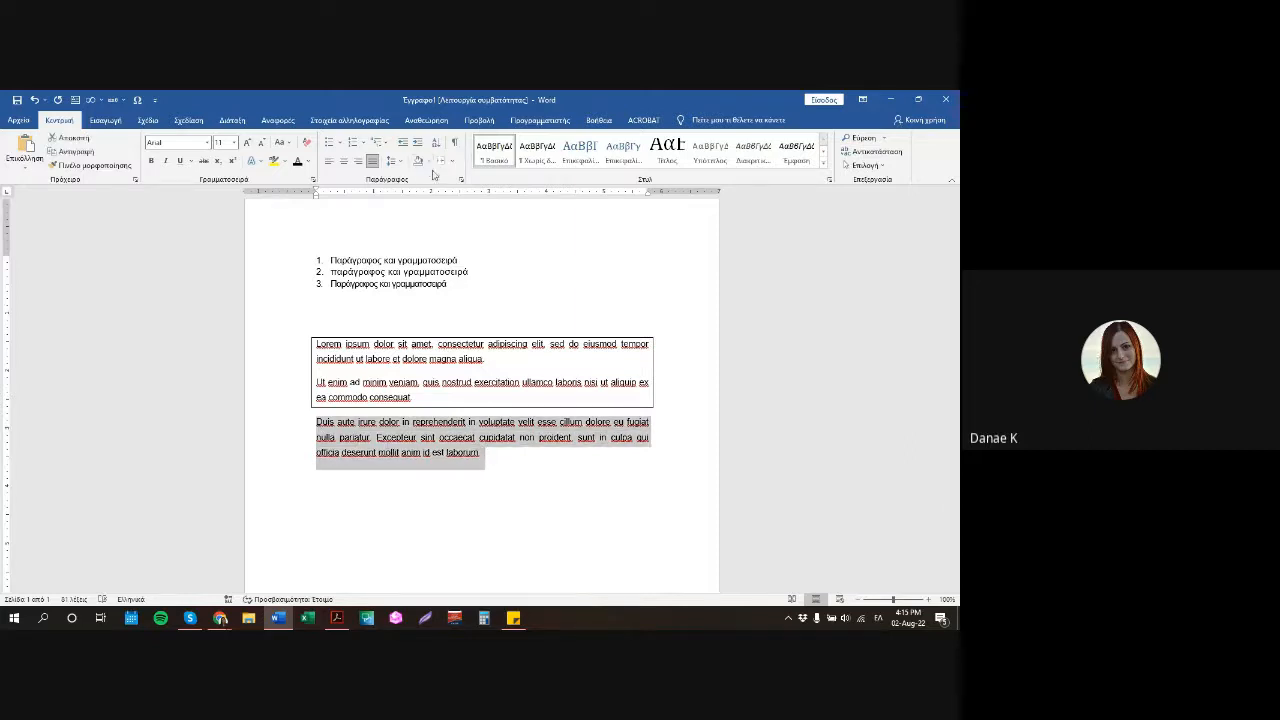
pyautogui.click(428, 161)
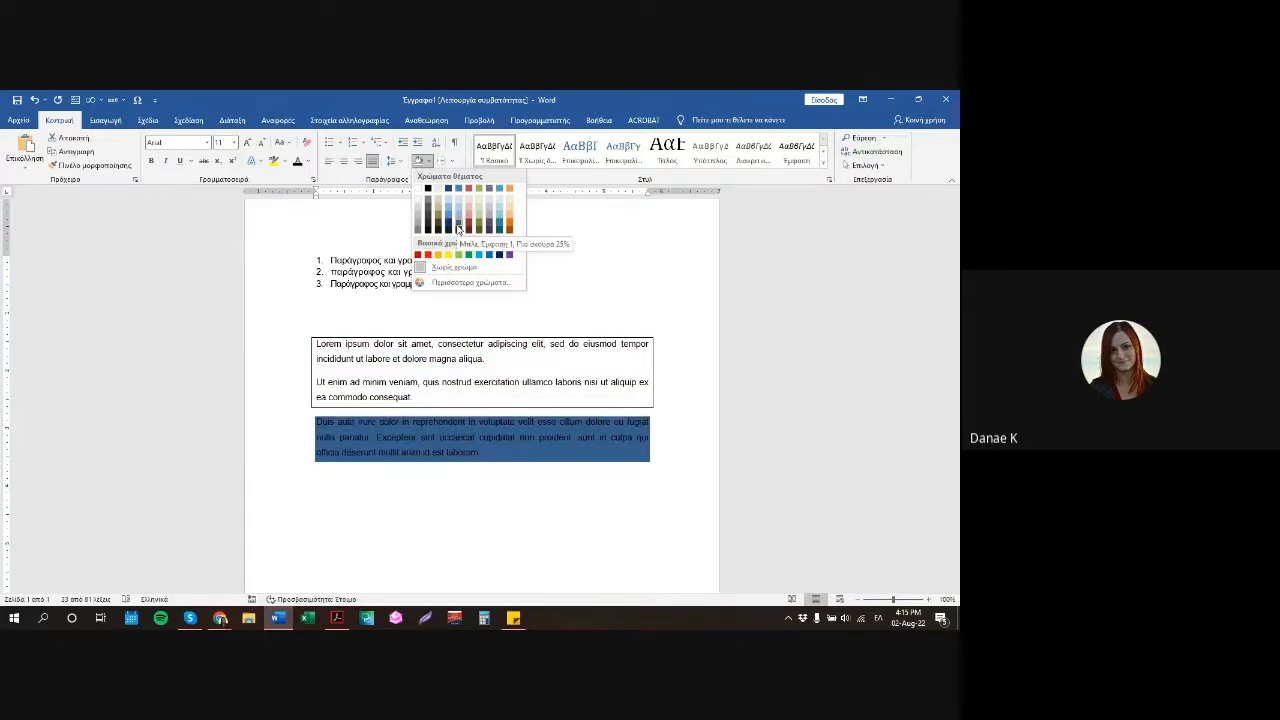
pyautogui.click(457, 229)
# Highlight the text of the first paragraph, from "Lorem ipsum" to "magna aliqua", in yellow.
pyautogui.moveTo(512, 360); pyautogui.dragTo(316, 343)
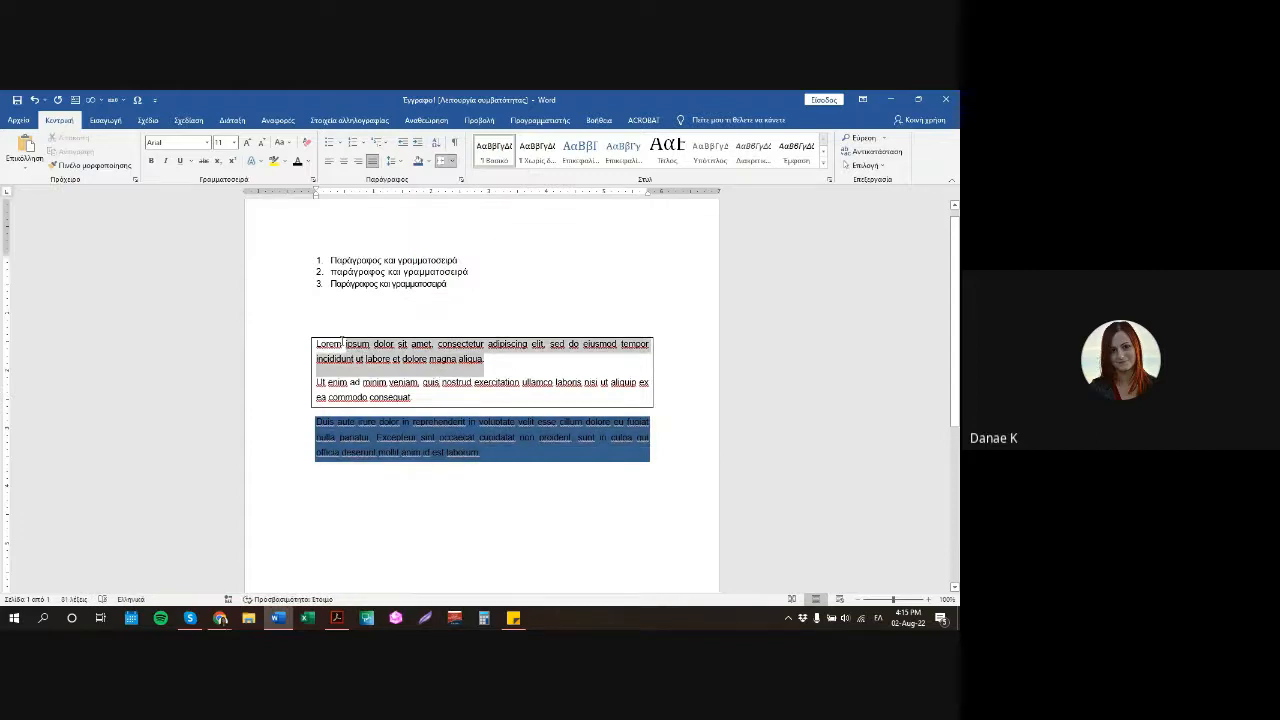
pyautogui.click(285, 162)
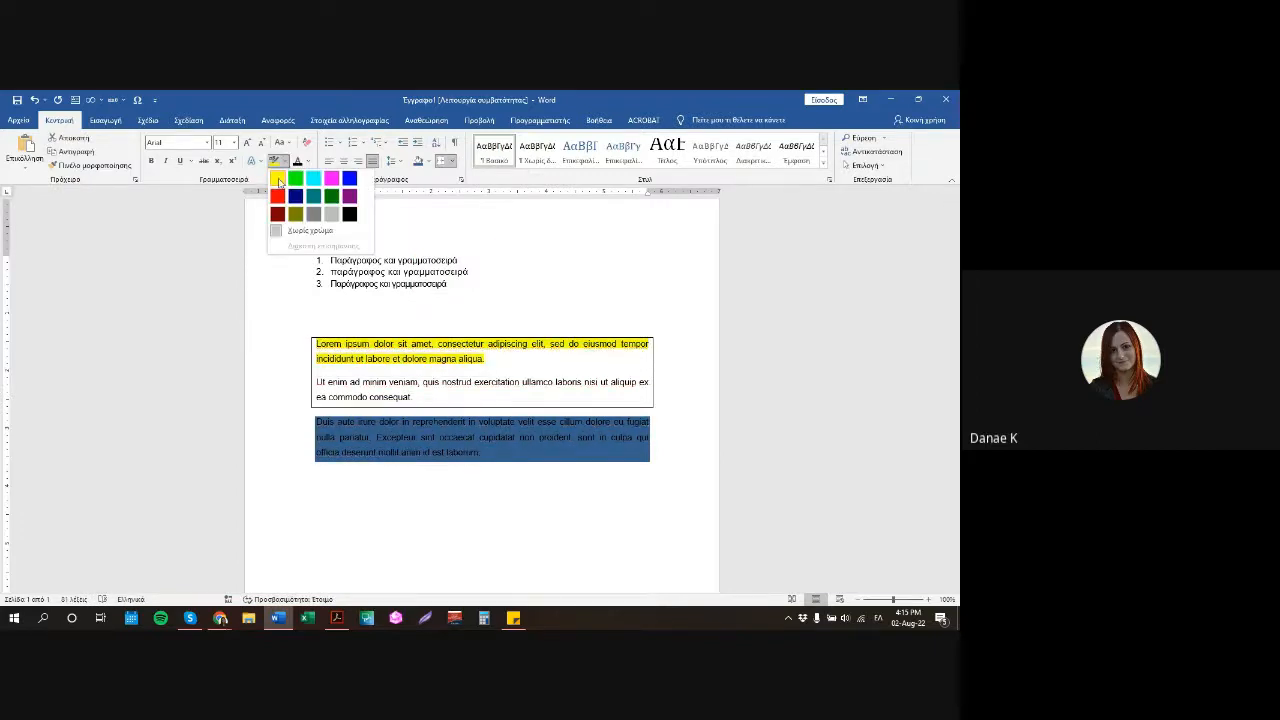
pyautogui.click(278, 180)
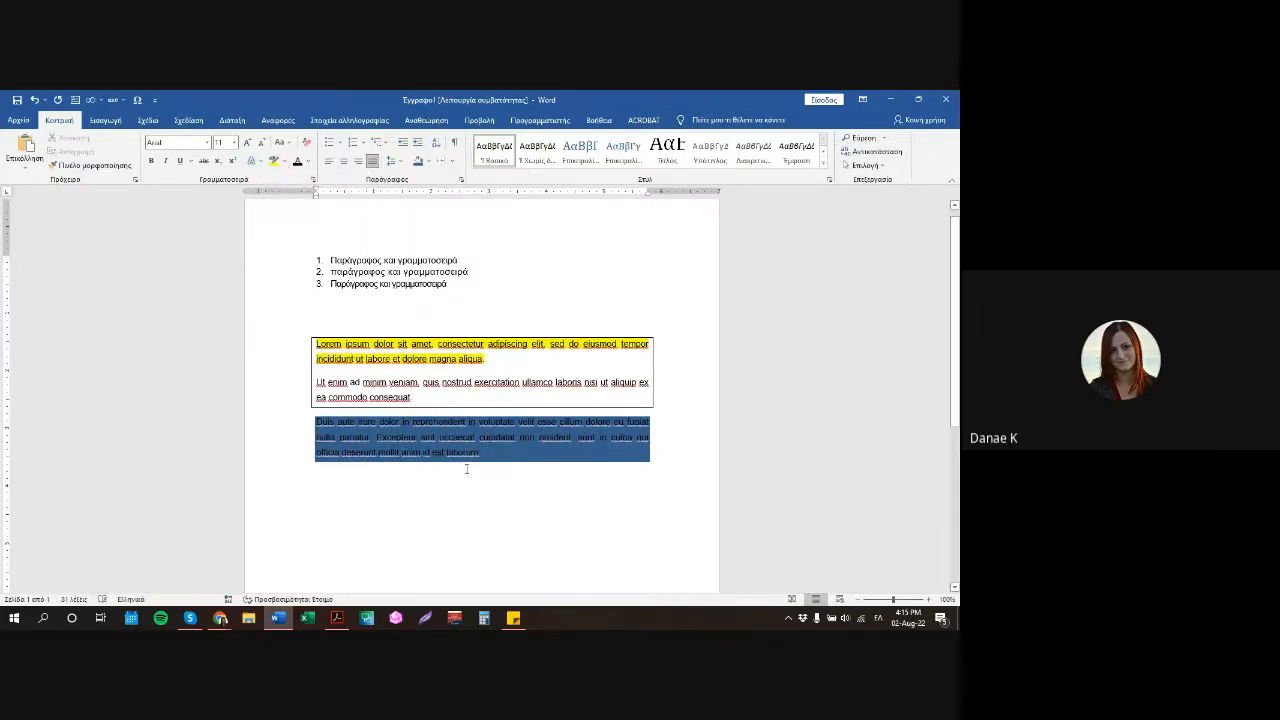
# Change the shading of the "Duis aute irure" paragraph to a lighter blue theme color.
pyautogui.moveTo(485, 469); pyautogui.dragTo(412, 398)
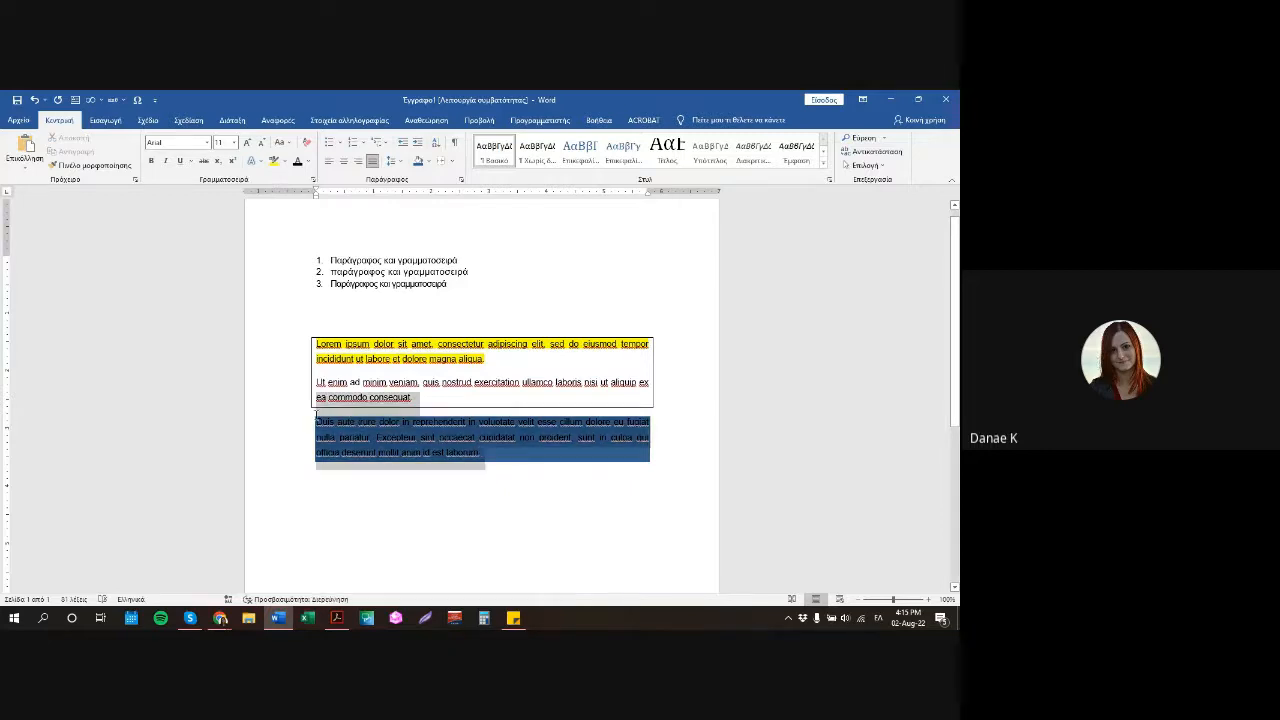
pyautogui.click(321, 454)
pyautogui.moveTo(283, 426); pyautogui.dragTo(282, 468)
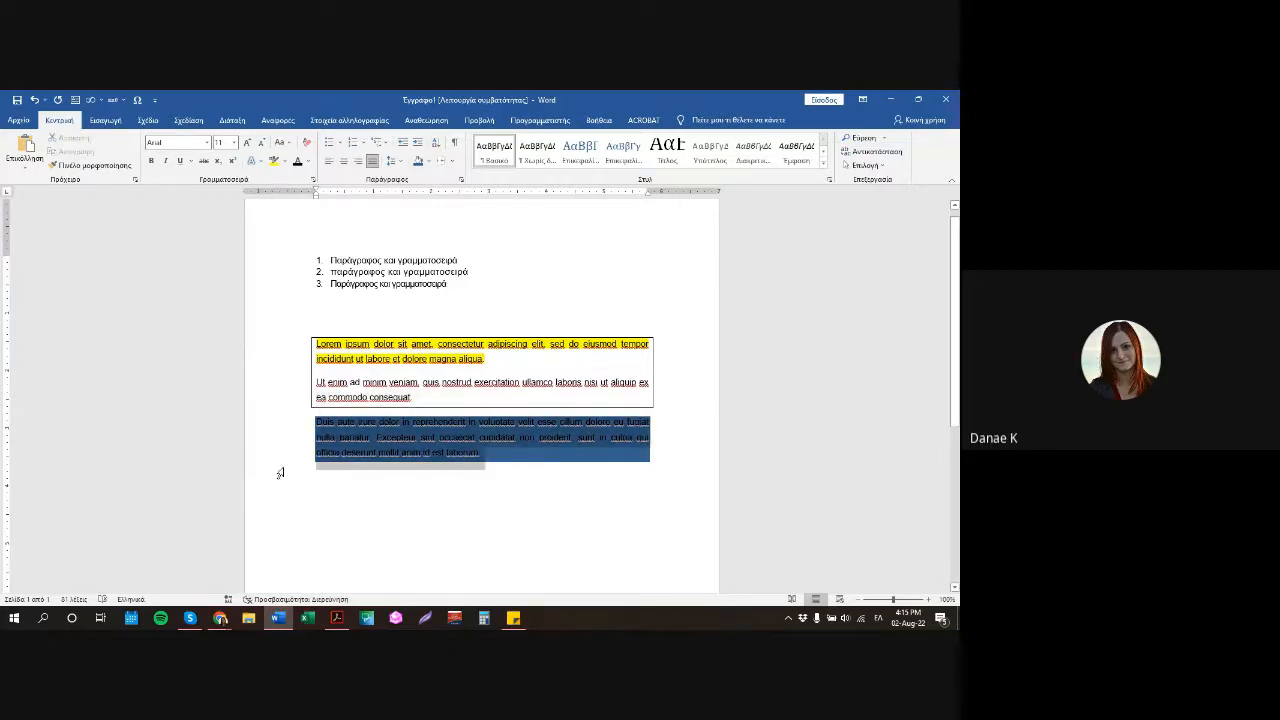
pyautogui.click(428, 161)
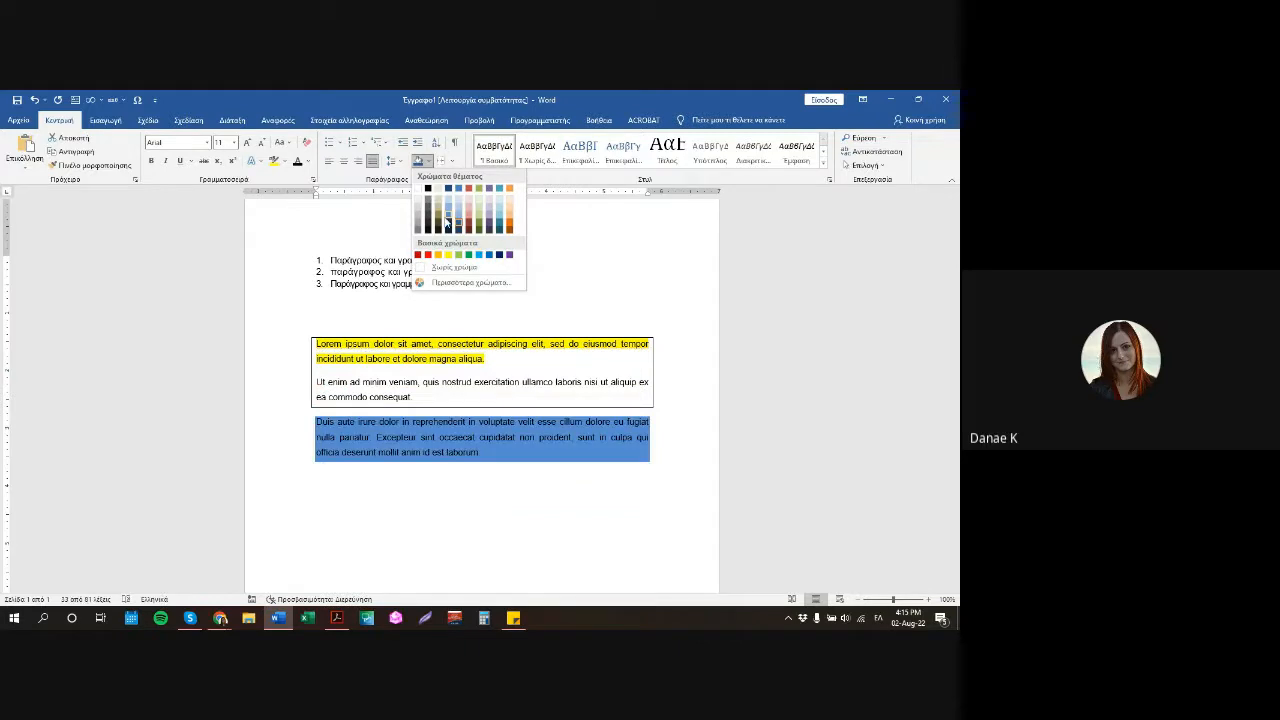
pyautogui.click(443, 218)
pyautogui.click(388, 492)
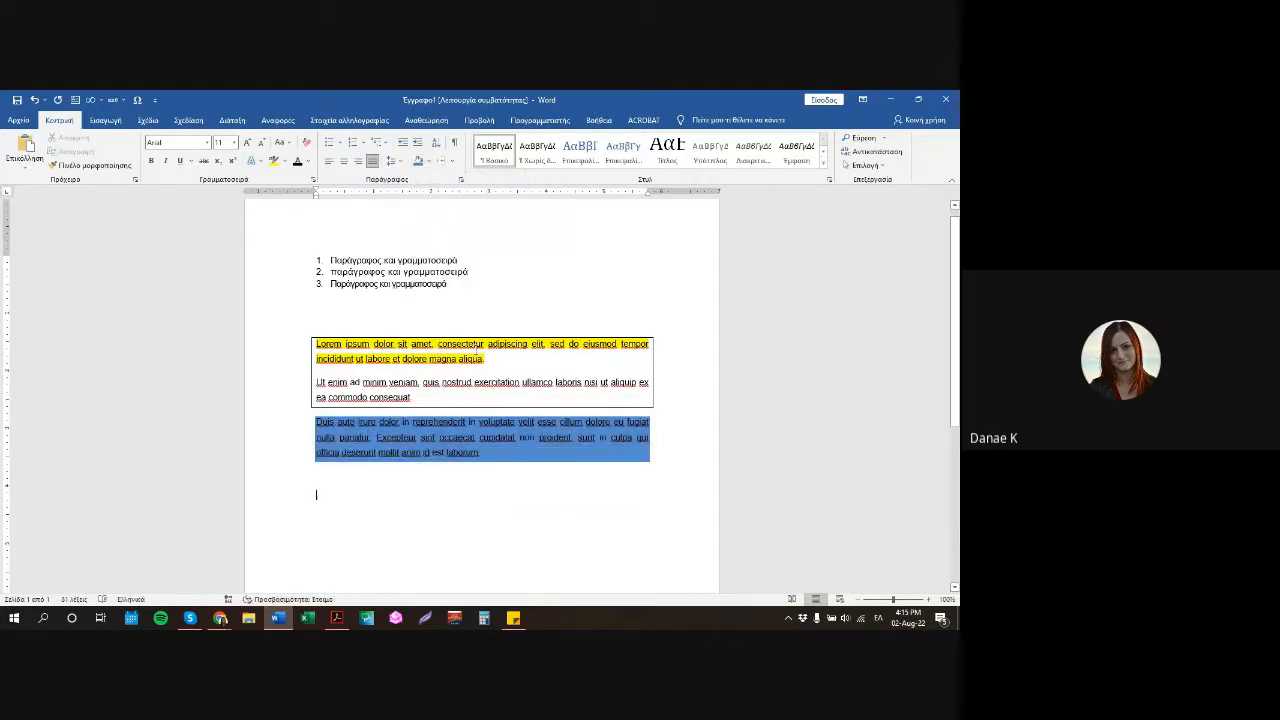
# Review the indent and spacing settings of the blue-shaded paragraph without changing them.
pyautogui.moveTo(488, 358); pyautogui.dragTo(316, 344)
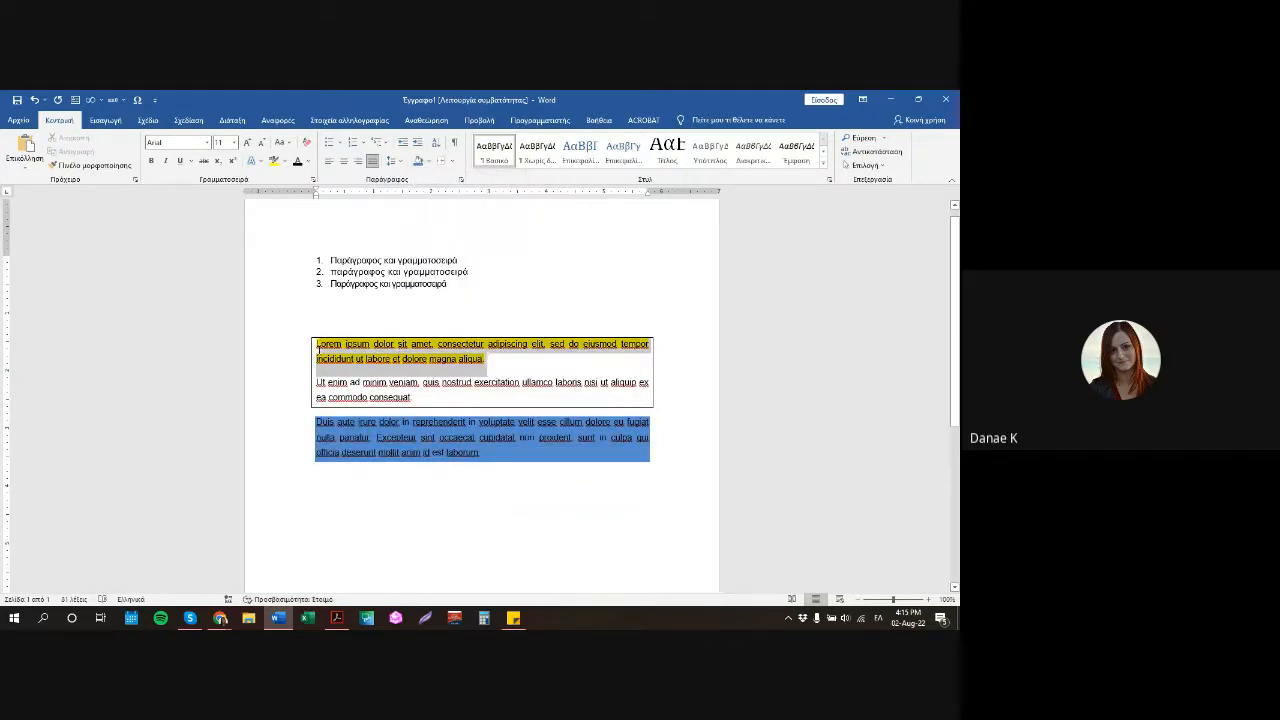
pyautogui.click(476, 465)
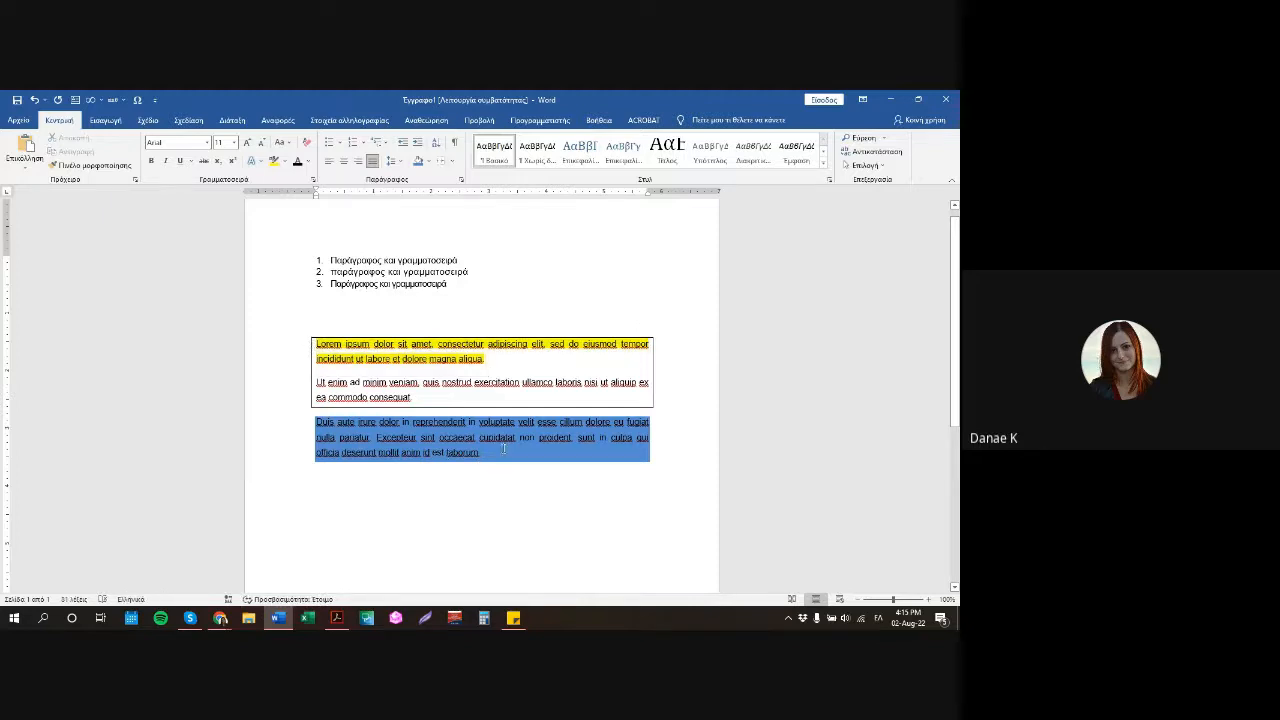
pyautogui.moveTo(302, 422); pyautogui.dragTo(308, 458)
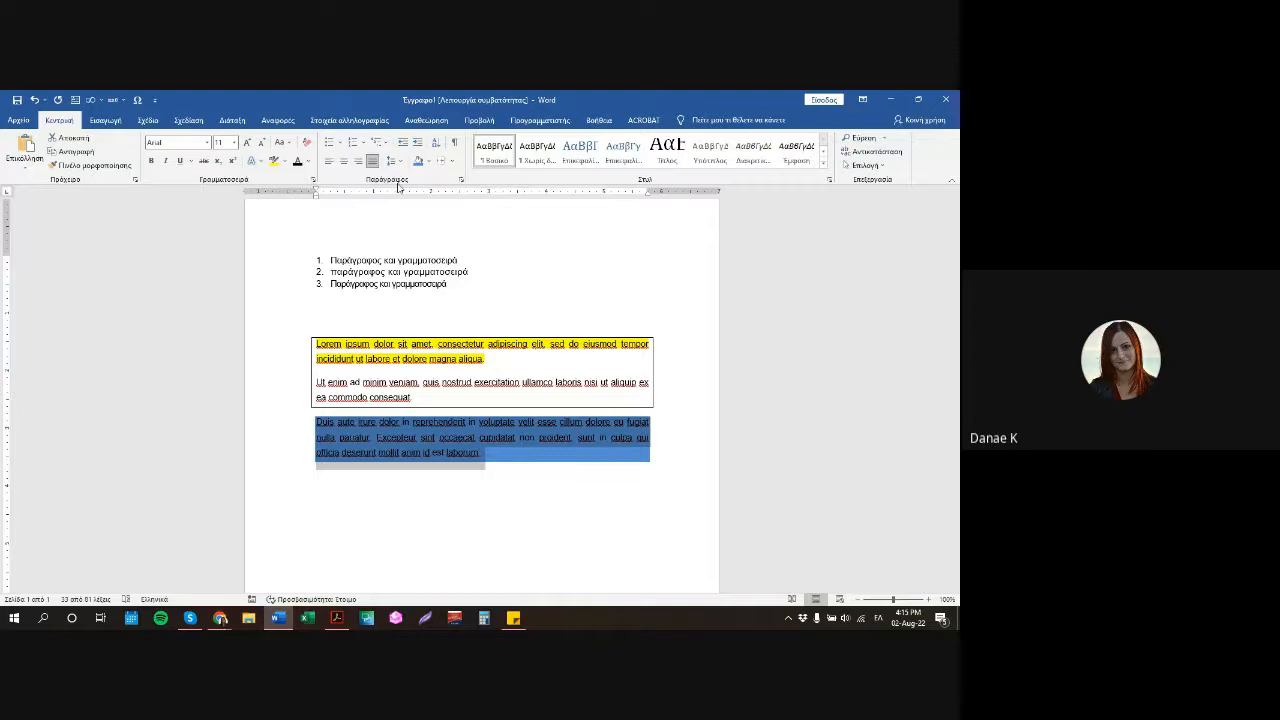
pyautogui.click(462, 181)
pyautogui.moveTo(425, 200); pyautogui.dragTo(635, 148)
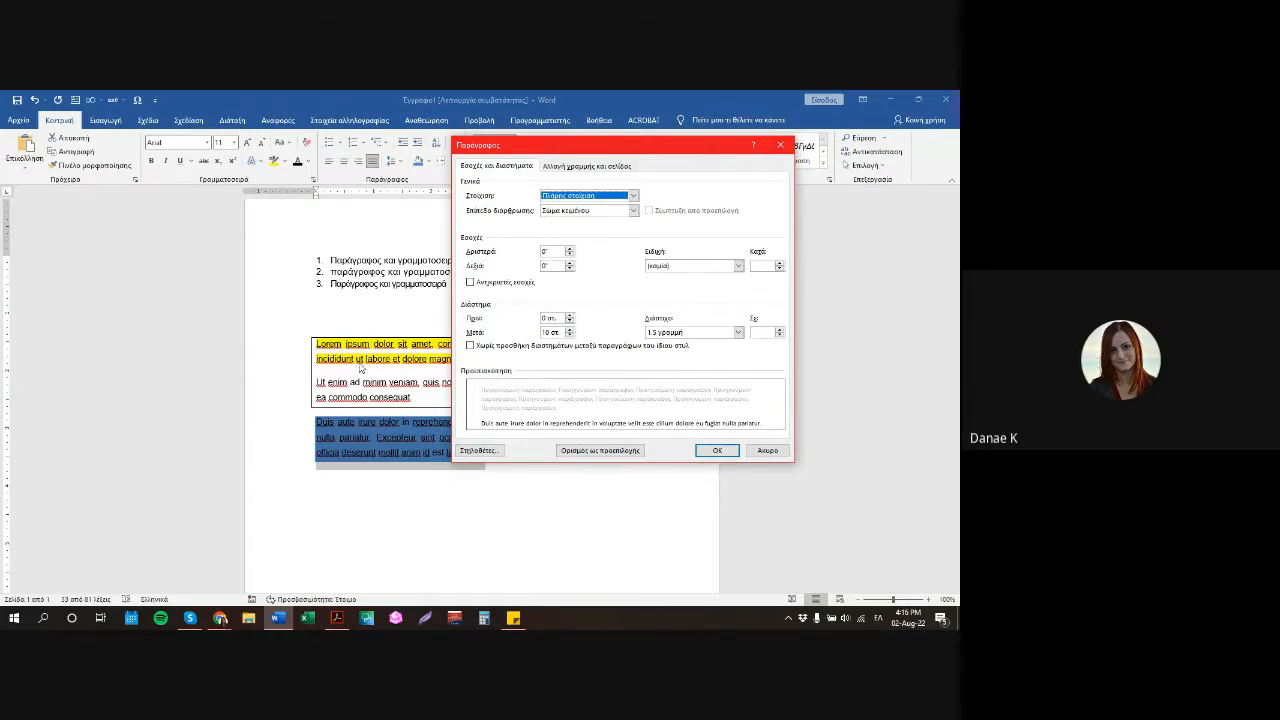
pyautogui.click(769, 451)
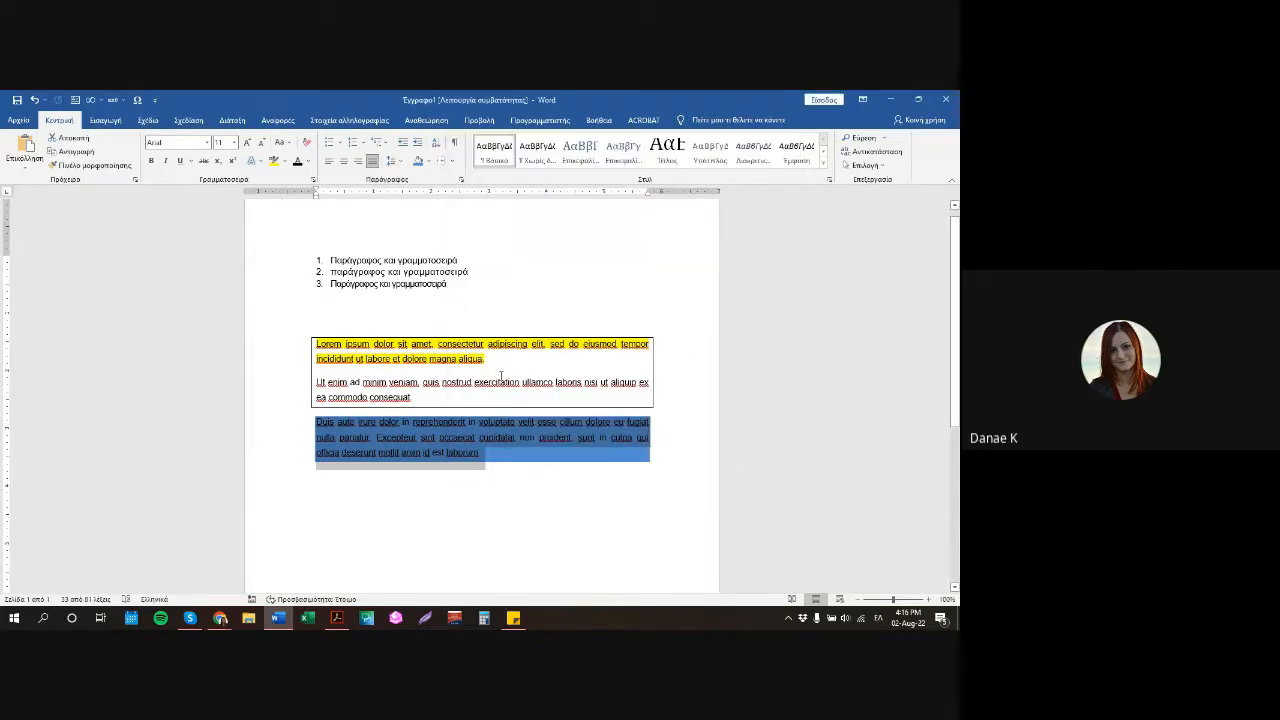
pyautogui.click(232, 120)
pyautogui.click(59, 120)
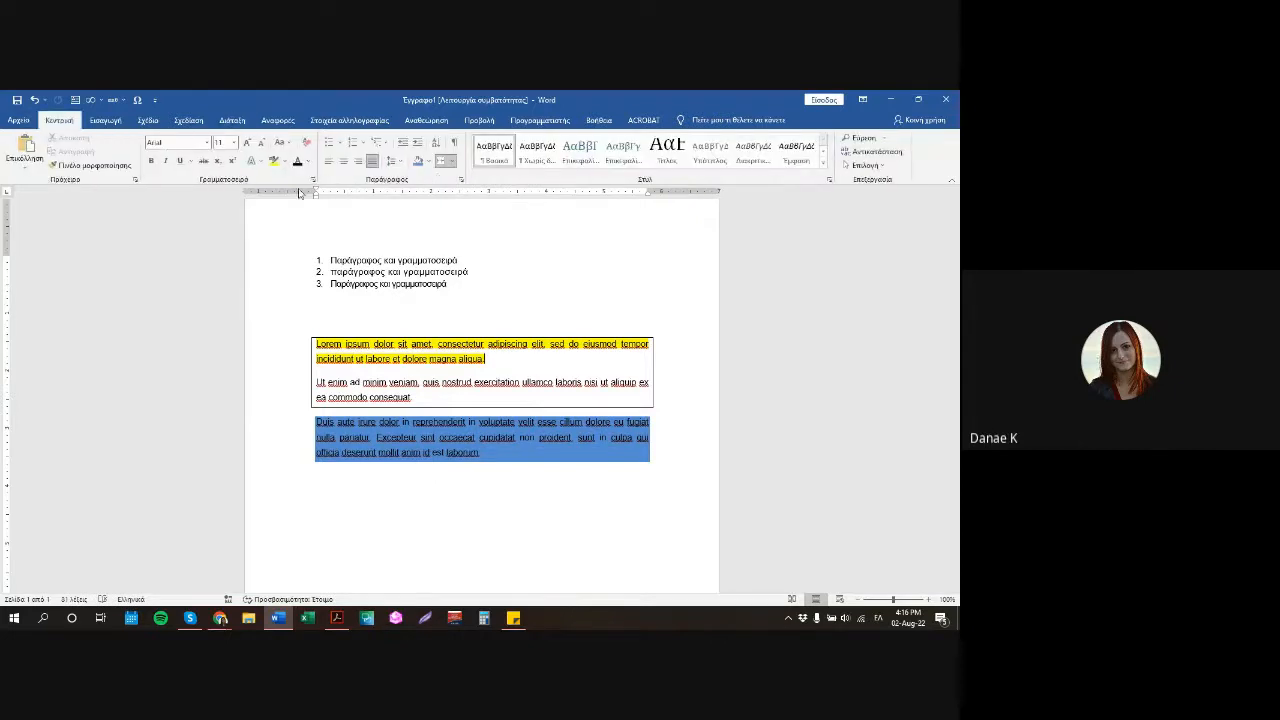
# Set the line spacing of the yellow-highlighted paragraph to Multiple at 1.25.
pyautogui.click(461, 182)
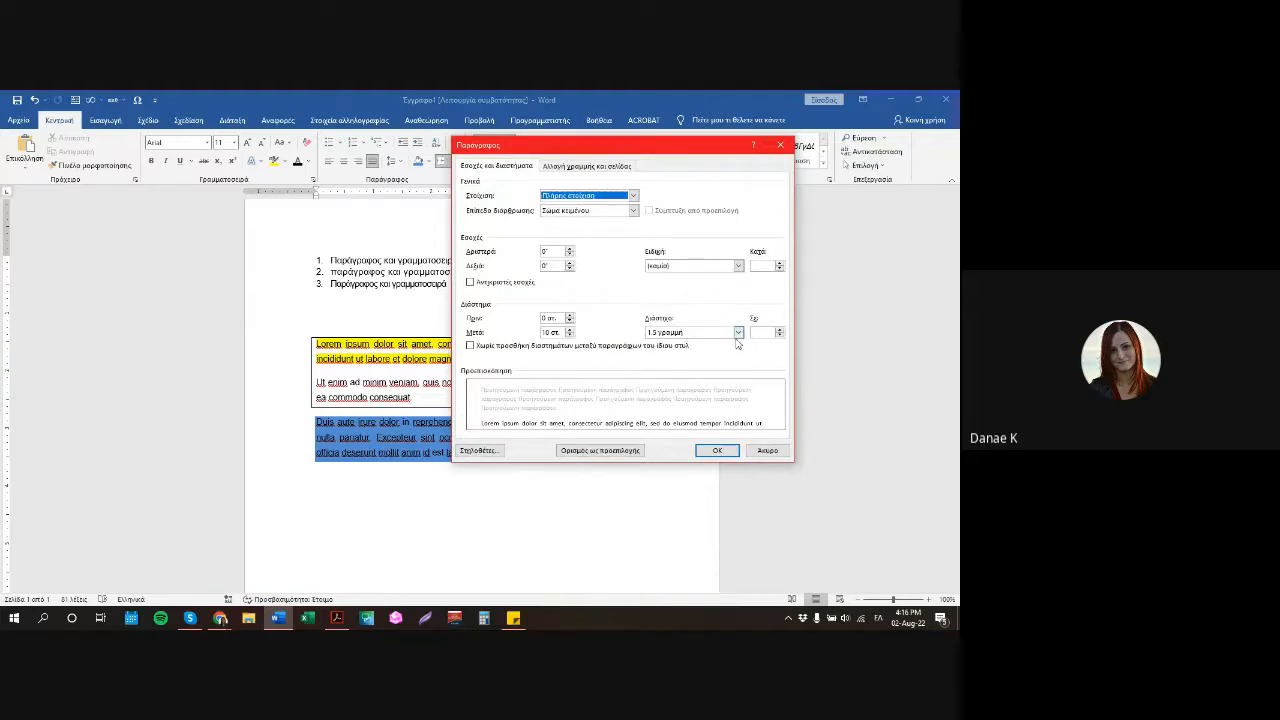
pyautogui.click(738, 334)
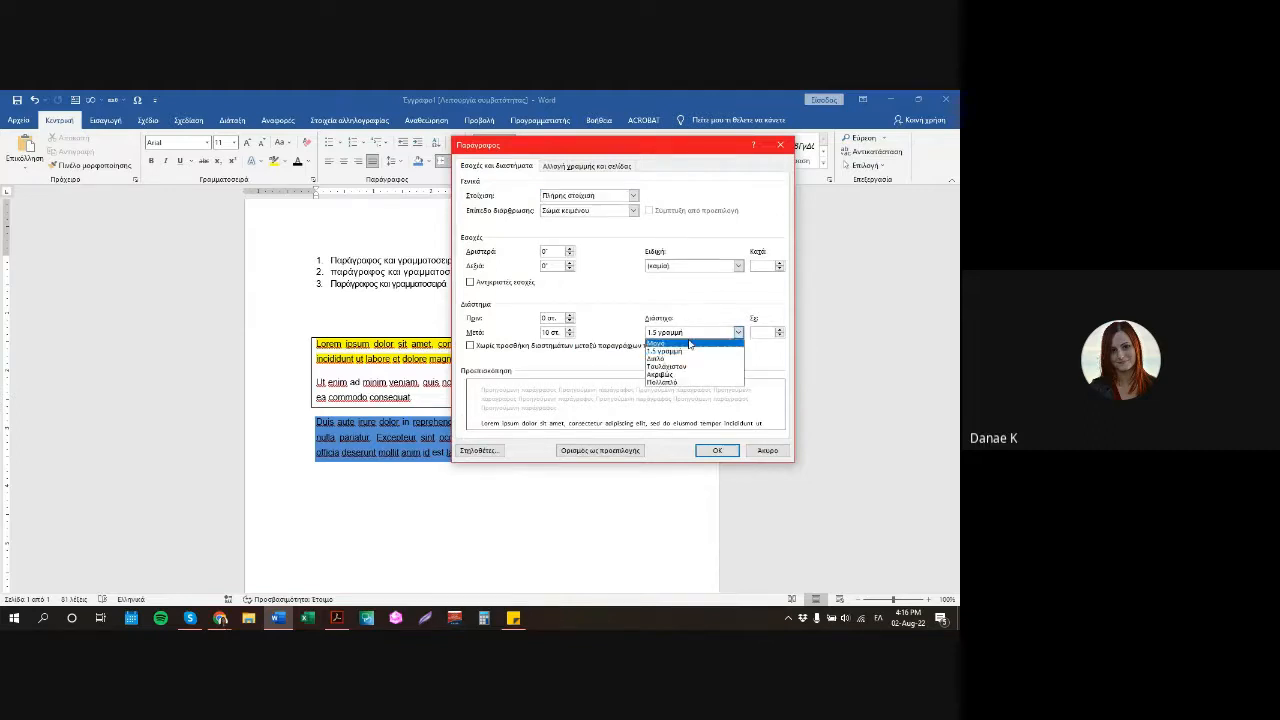
pyautogui.click(779, 150)
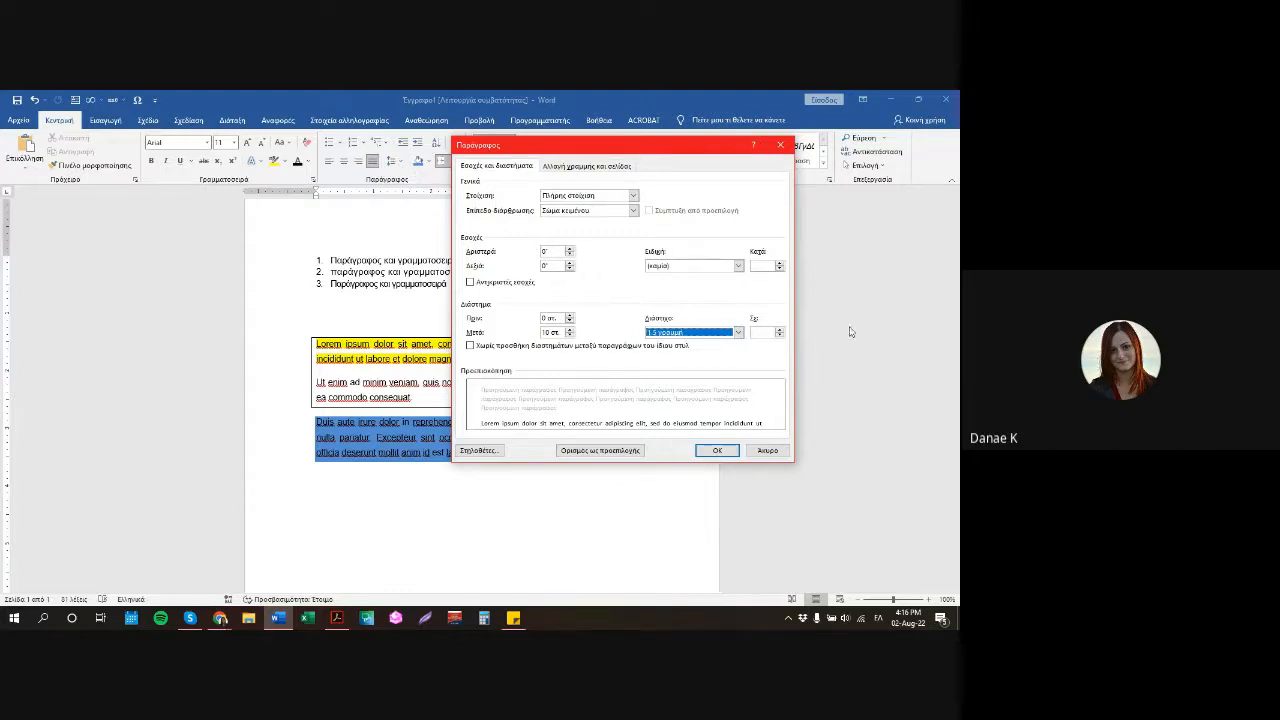
pyautogui.click(737, 333)
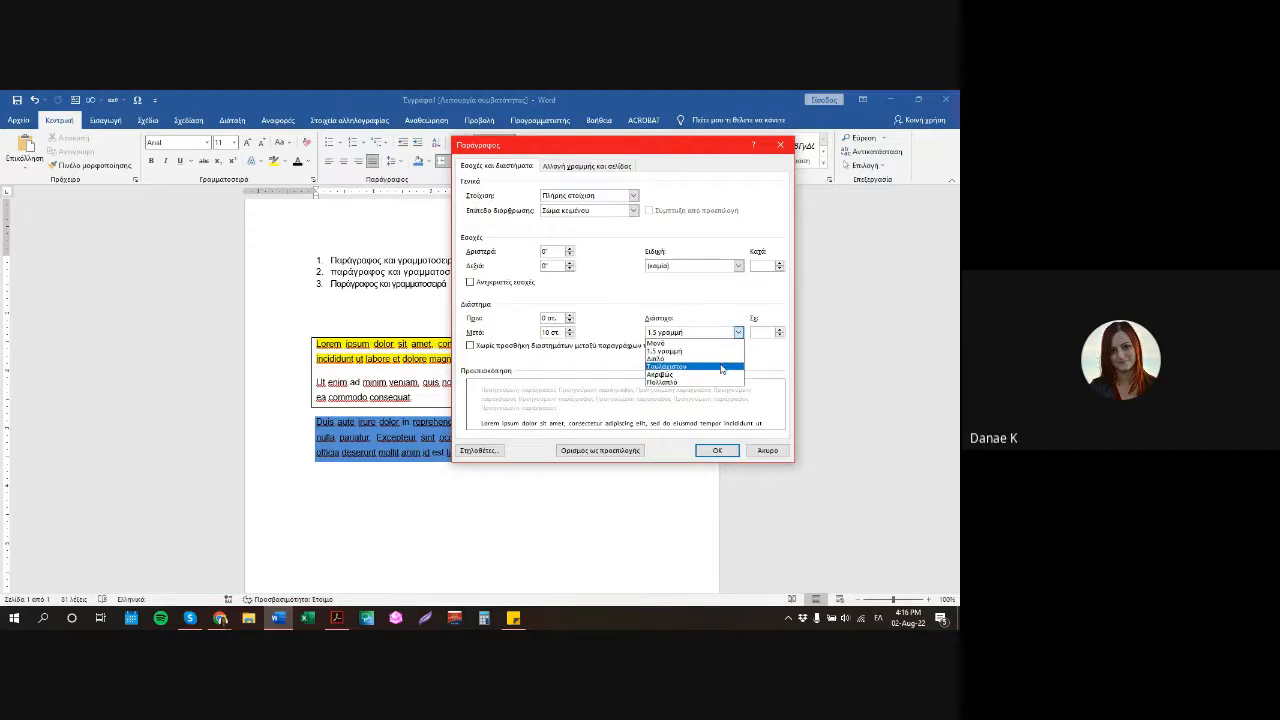
pyautogui.click(715, 381)
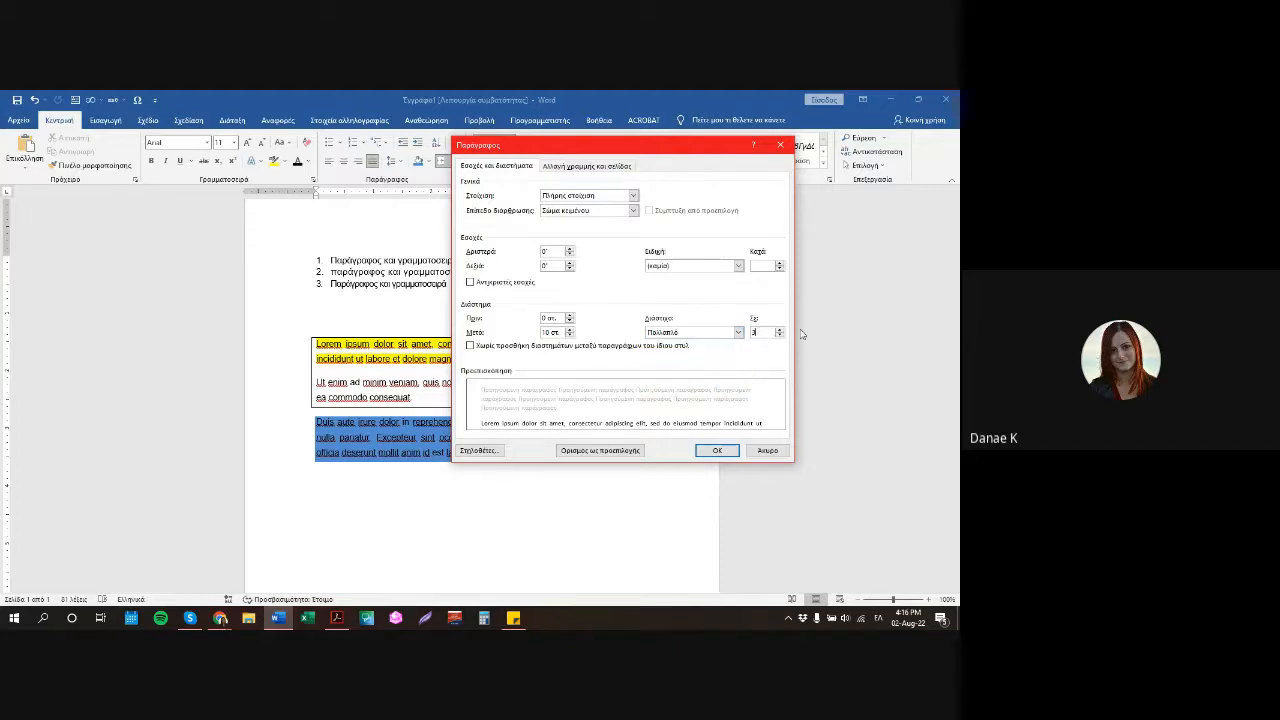
pyautogui.click(779, 336)
pyautogui.click(768, 332)
pyautogui.click(713, 450)
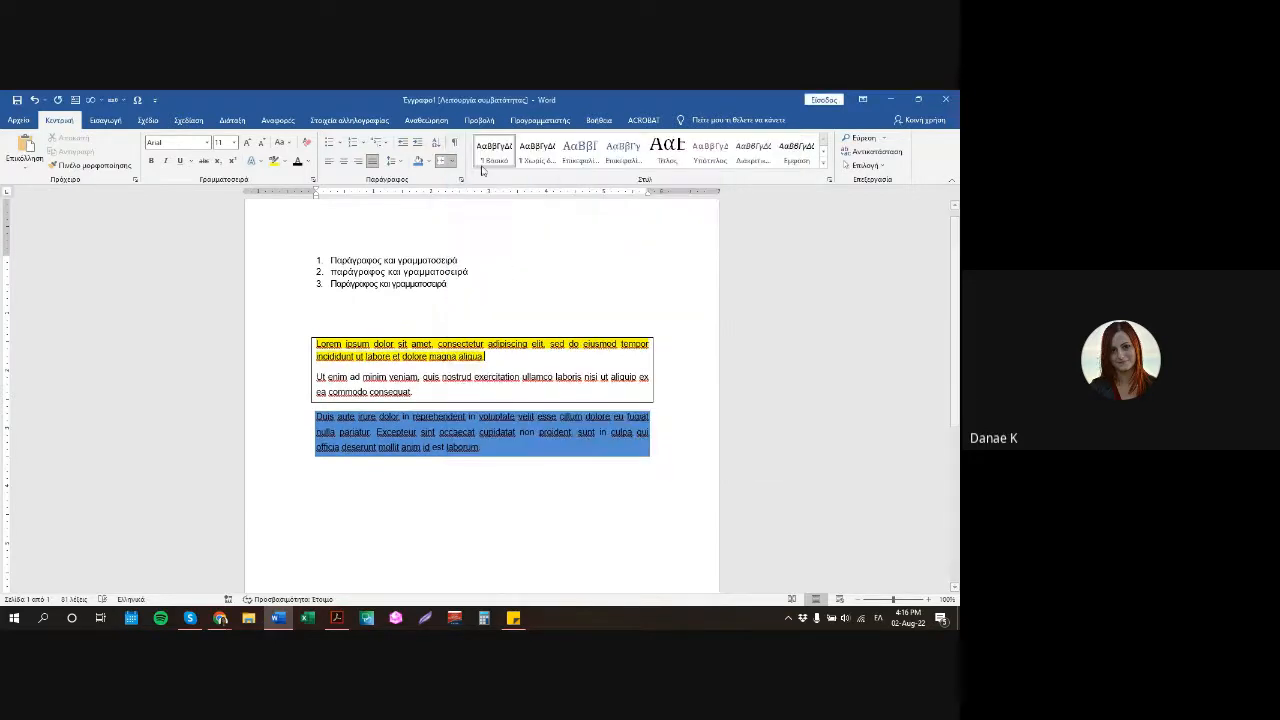
# Examine the line spacing presets and the detailed spacing options for the yellow-highlighted paragraph.
pyautogui.click(396, 161)
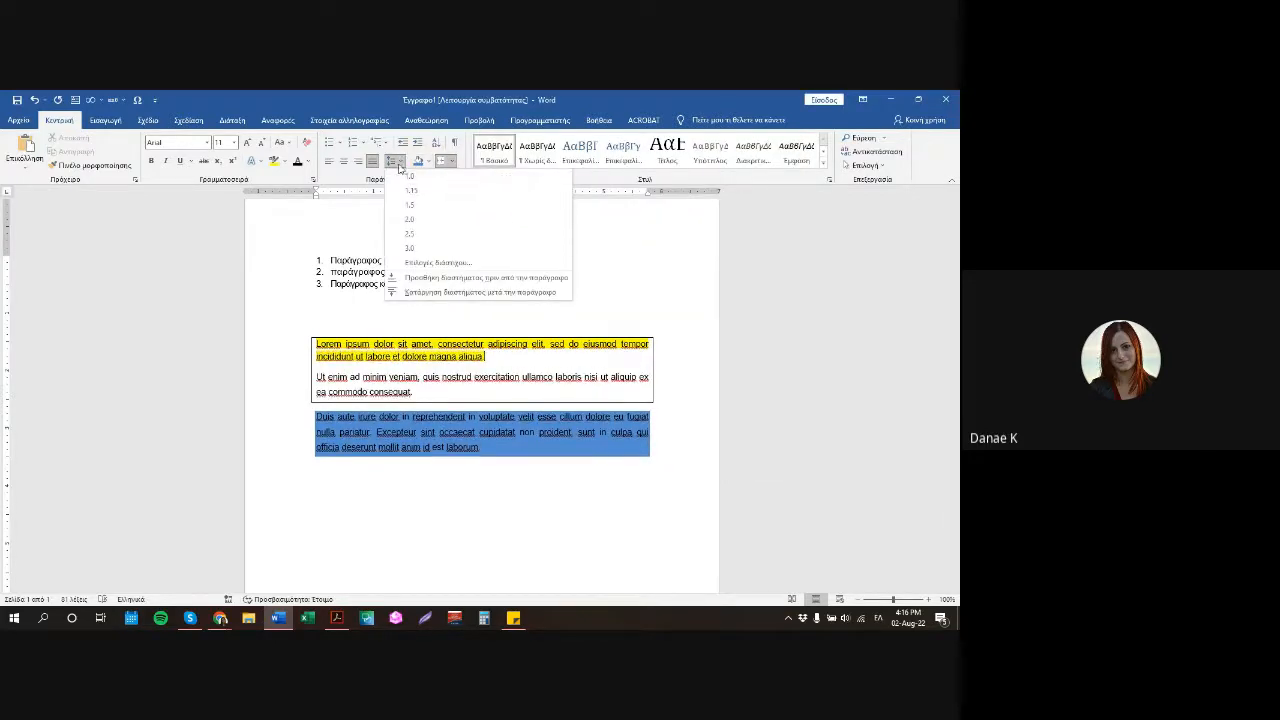
pyautogui.click(398, 162)
pyautogui.click(398, 162)
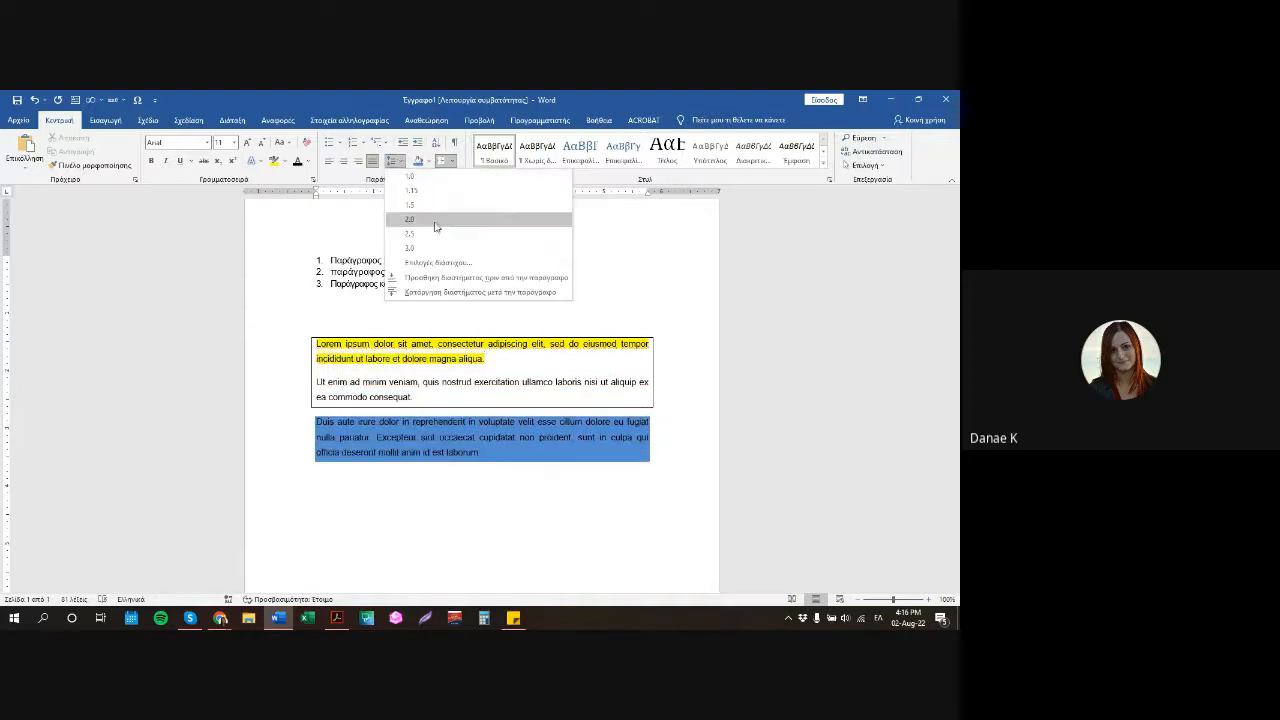
pyautogui.click(425, 262)
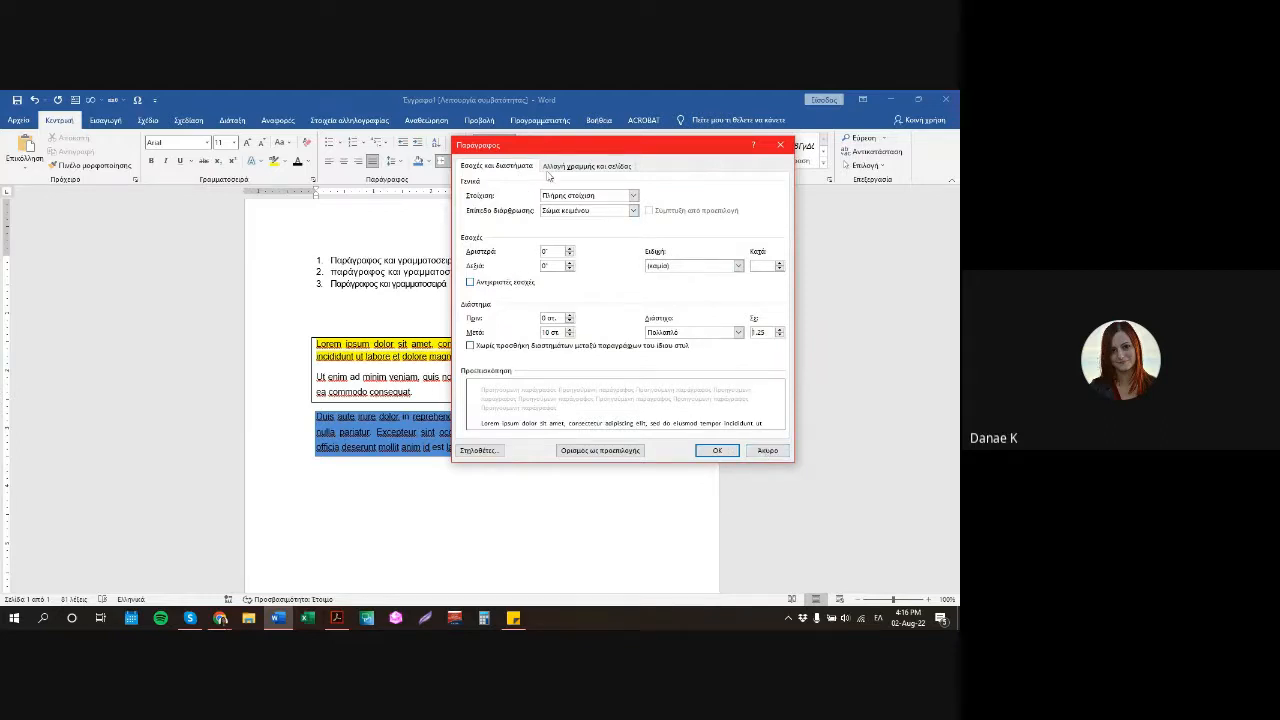
pyautogui.moveTo(564, 150); pyautogui.dragTo(490, 164)
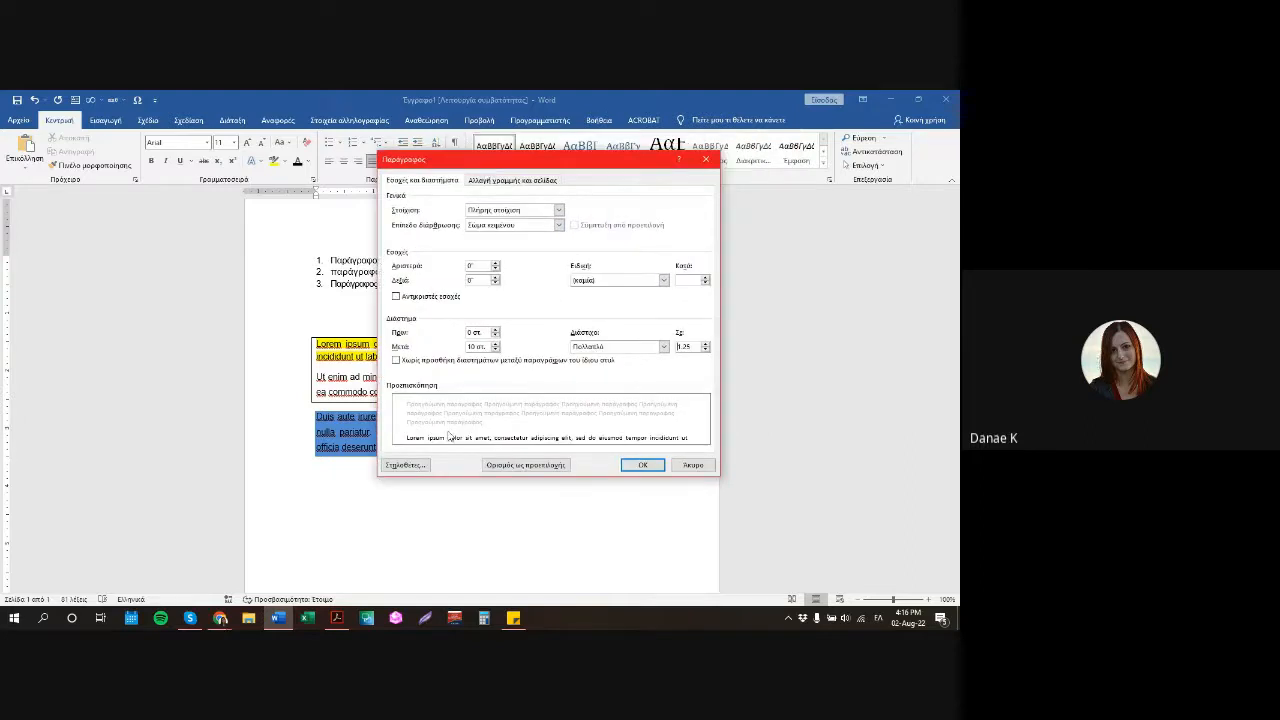
pyautogui.click(690, 464)
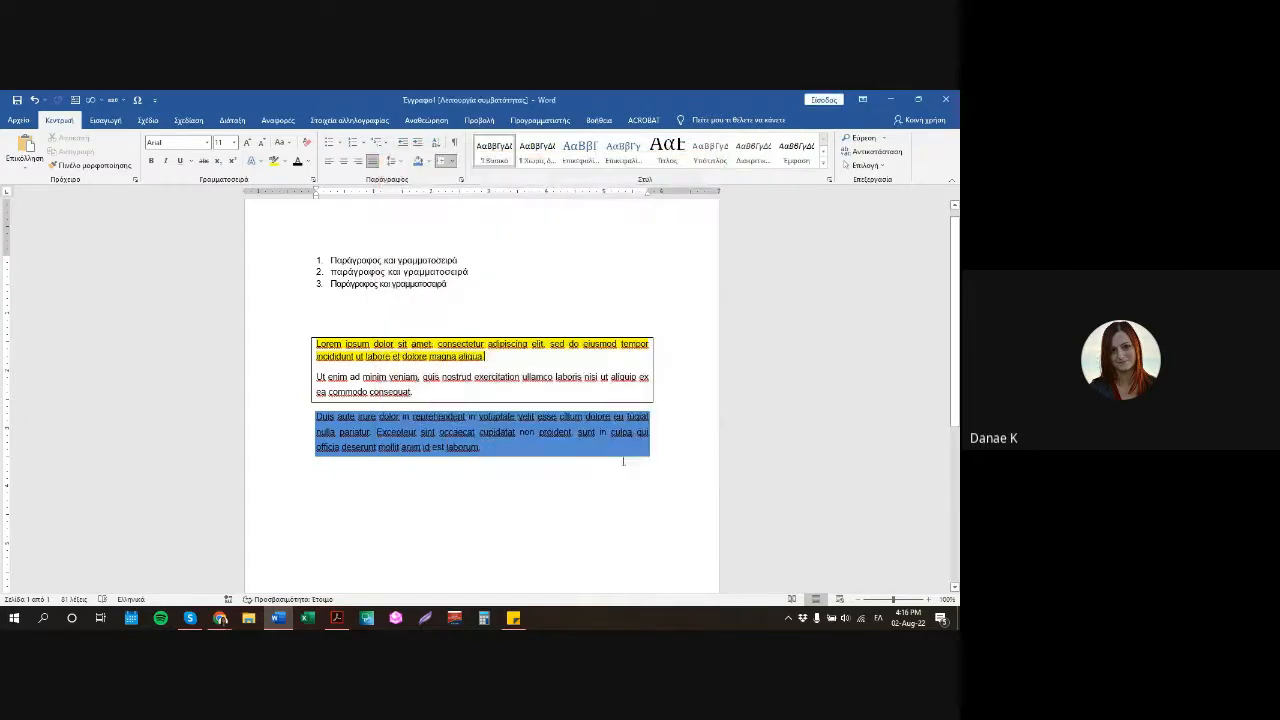
# Clear all formatting from the entire document text.
pyautogui.hotkey('ctrl', 'a')
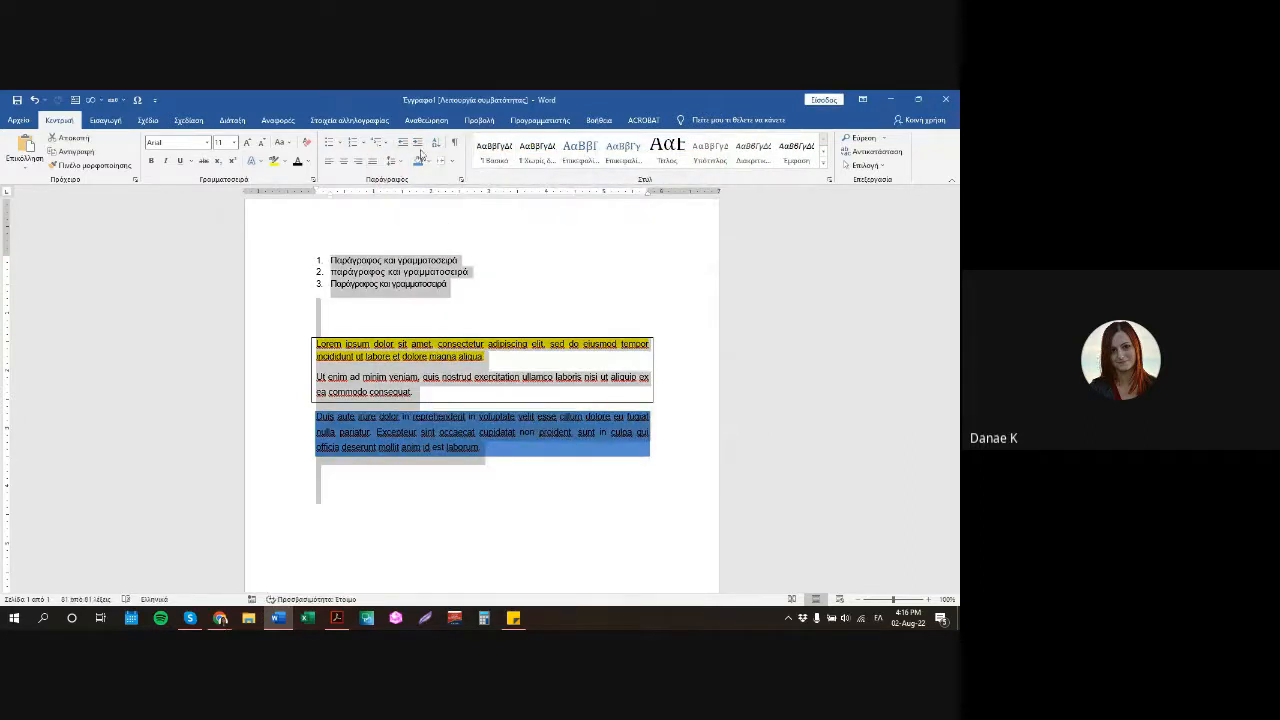
pyautogui.click(307, 143)
pyautogui.click(443, 451)
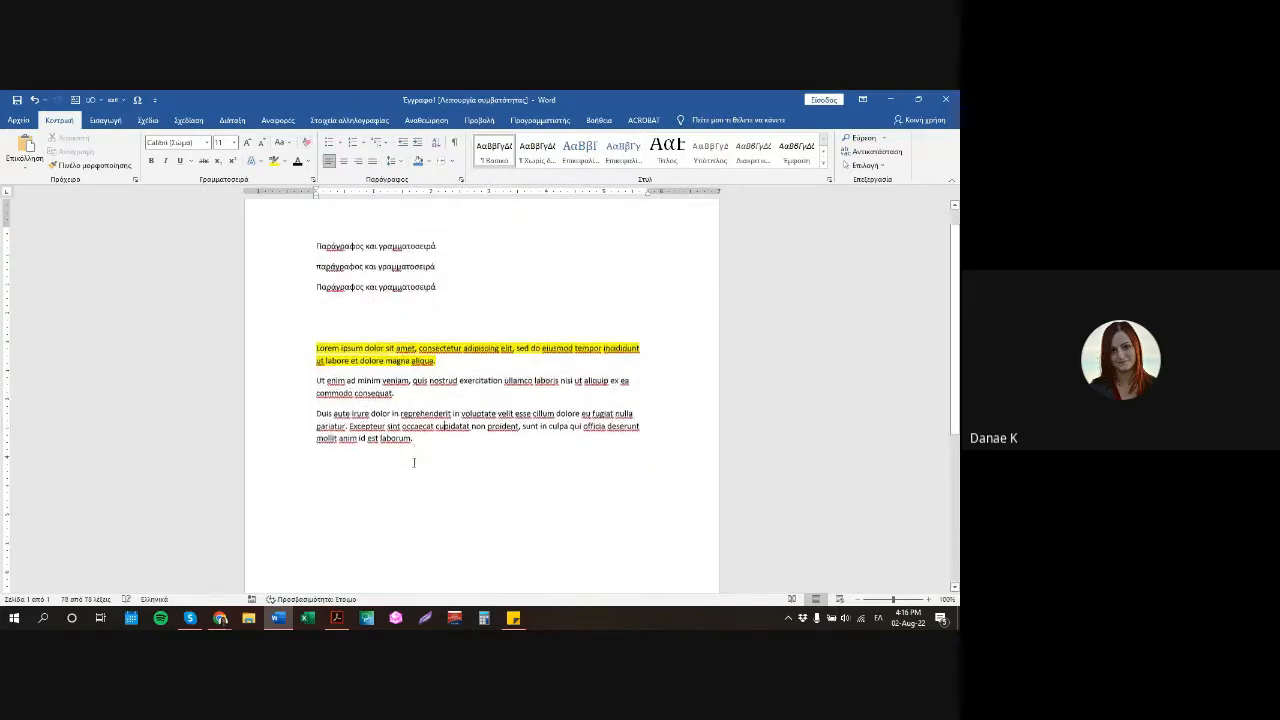
# Shift the first line's left indent to about 0.9 inch on the ruler, and return it to the margin.
pyautogui.scroll(-2, 414, 463)
pyautogui.click(435, 344)
pyautogui.scroll(2, 437, 273)
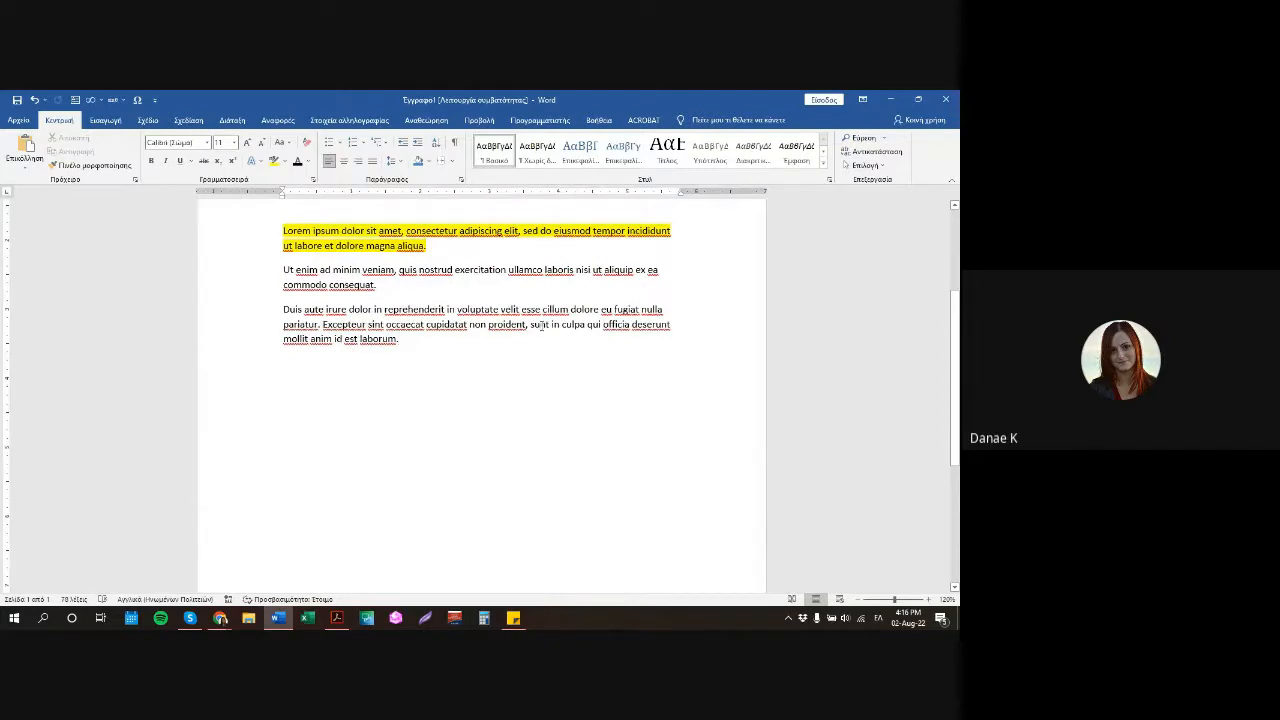
pyautogui.scroll(5, 328, 259)
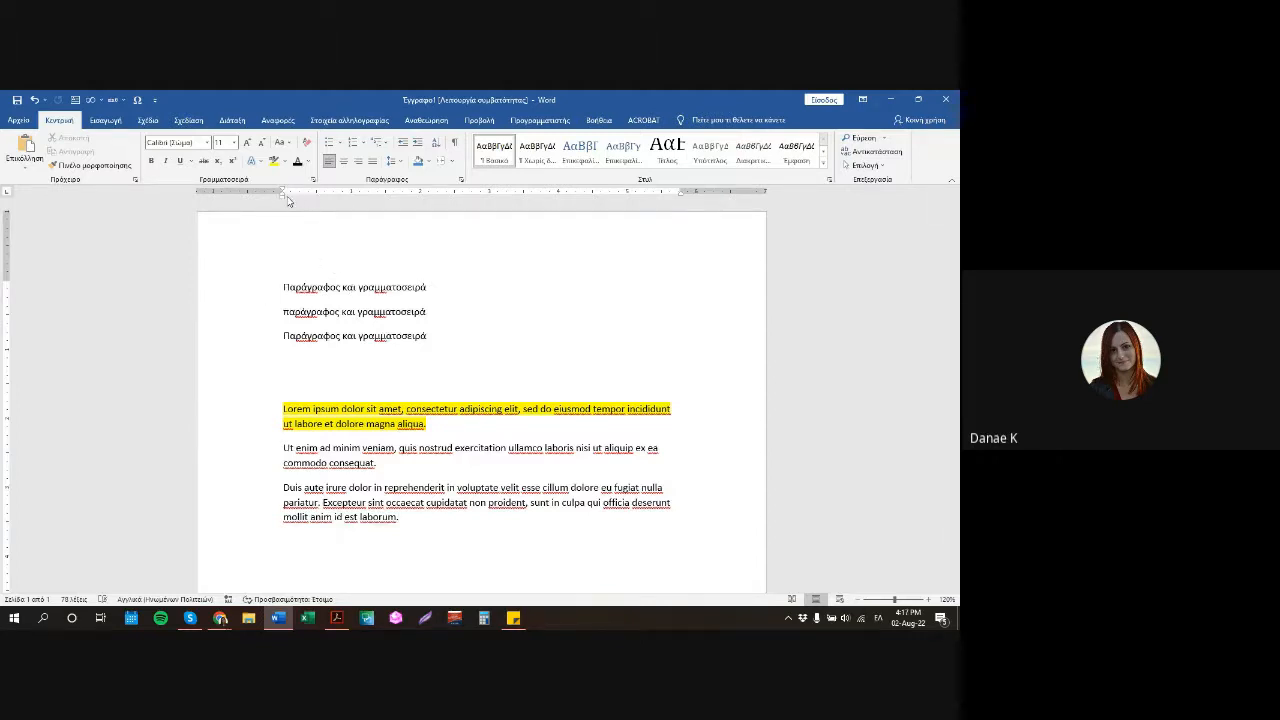
pyautogui.moveTo(287, 200); pyautogui.dragTo(340, 198)
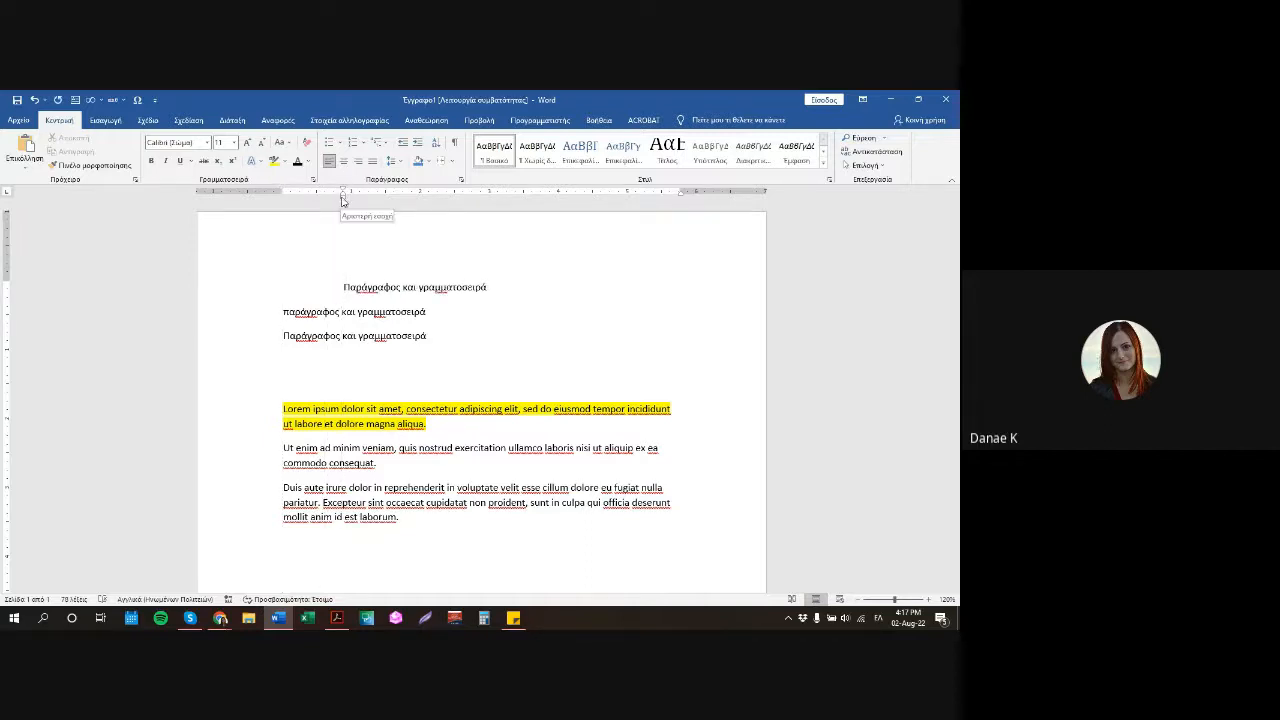
pyautogui.moveTo(341, 200); pyautogui.dragTo(285, 203)
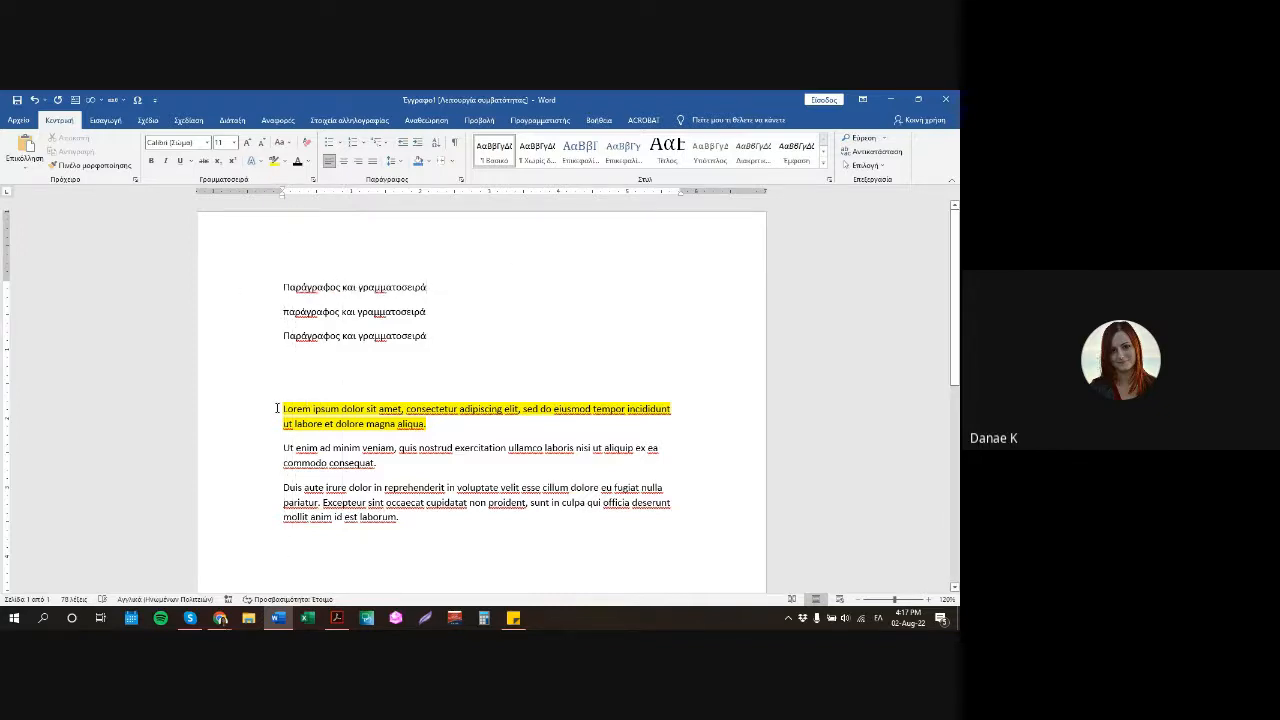
pyautogui.moveTo(283, 200)
pyautogui.mouseDown()
pyautogui.moveTo(398, 206)
pyautogui.moveTo(283, 206)
pyautogui.mouseUp()
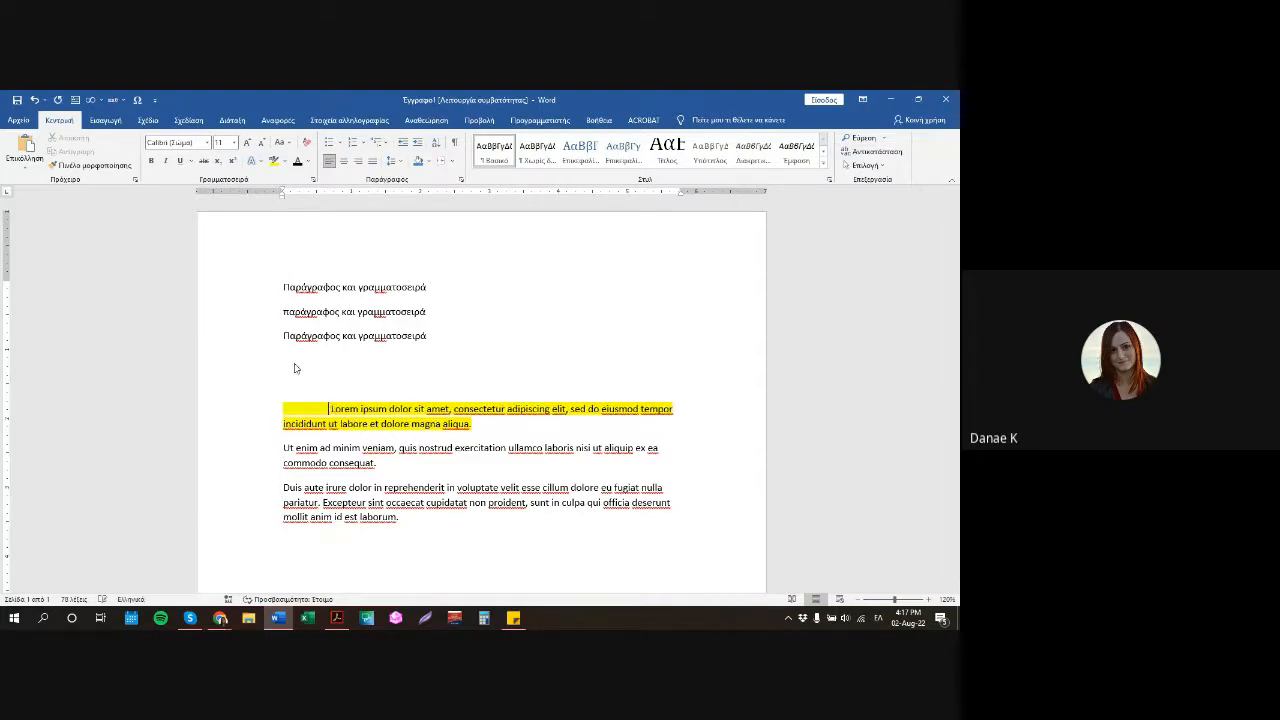
# Show the formatting marks and remove the yellow highlight from the Lorem ipsum paragraph.
pyautogui.click(454, 142)
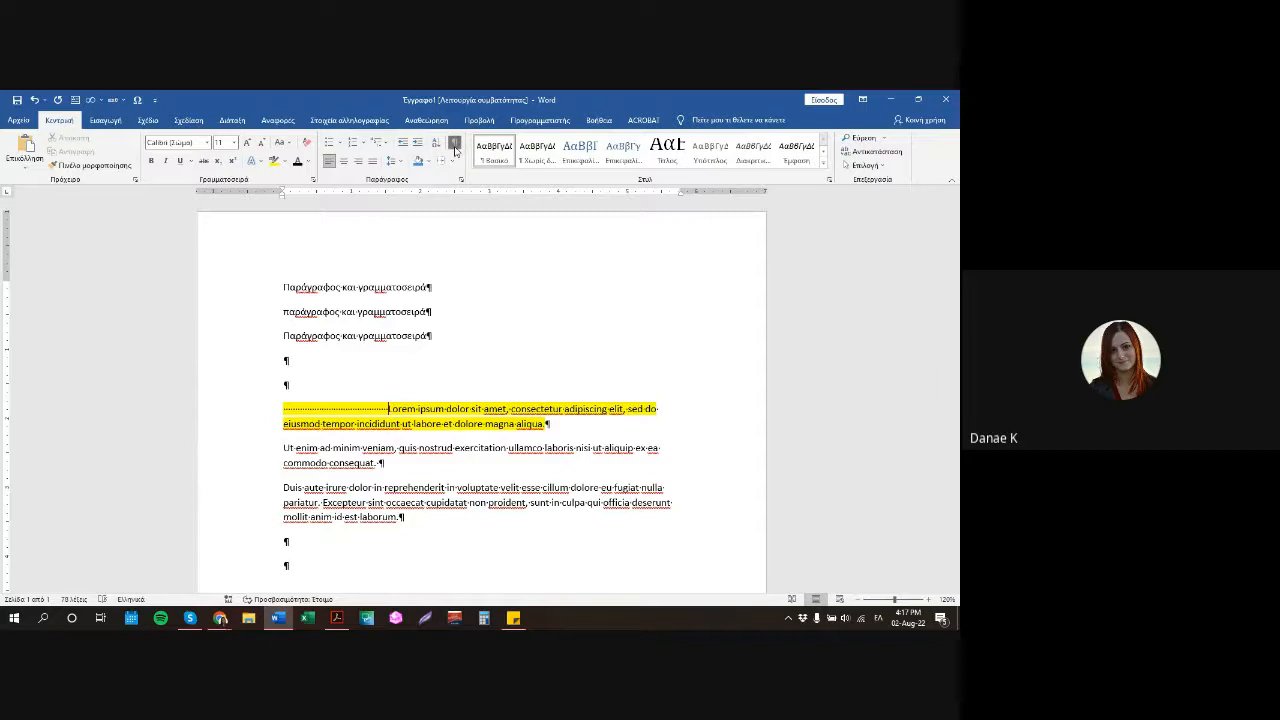
pyautogui.moveTo(270, 407); pyautogui.dragTo(272, 386)
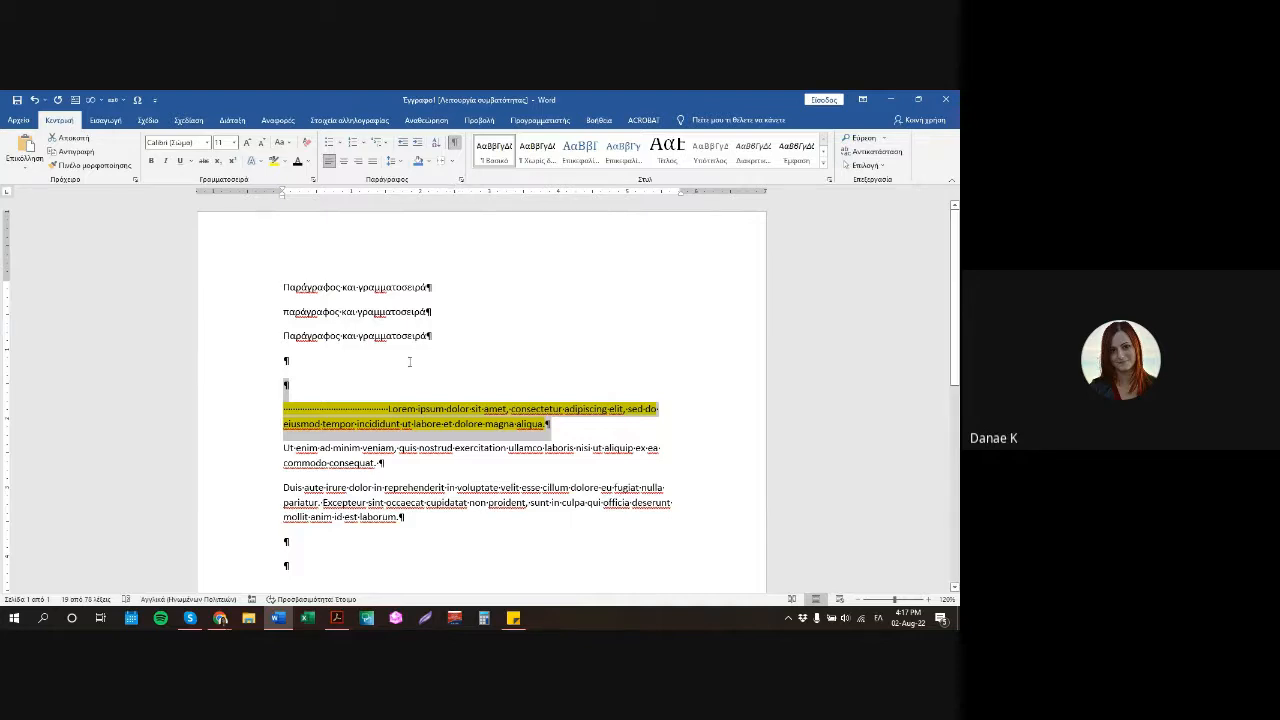
pyautogui.click(285, 161)
pyautogui.click(310, 230)
pyautogui.click(380, 462)
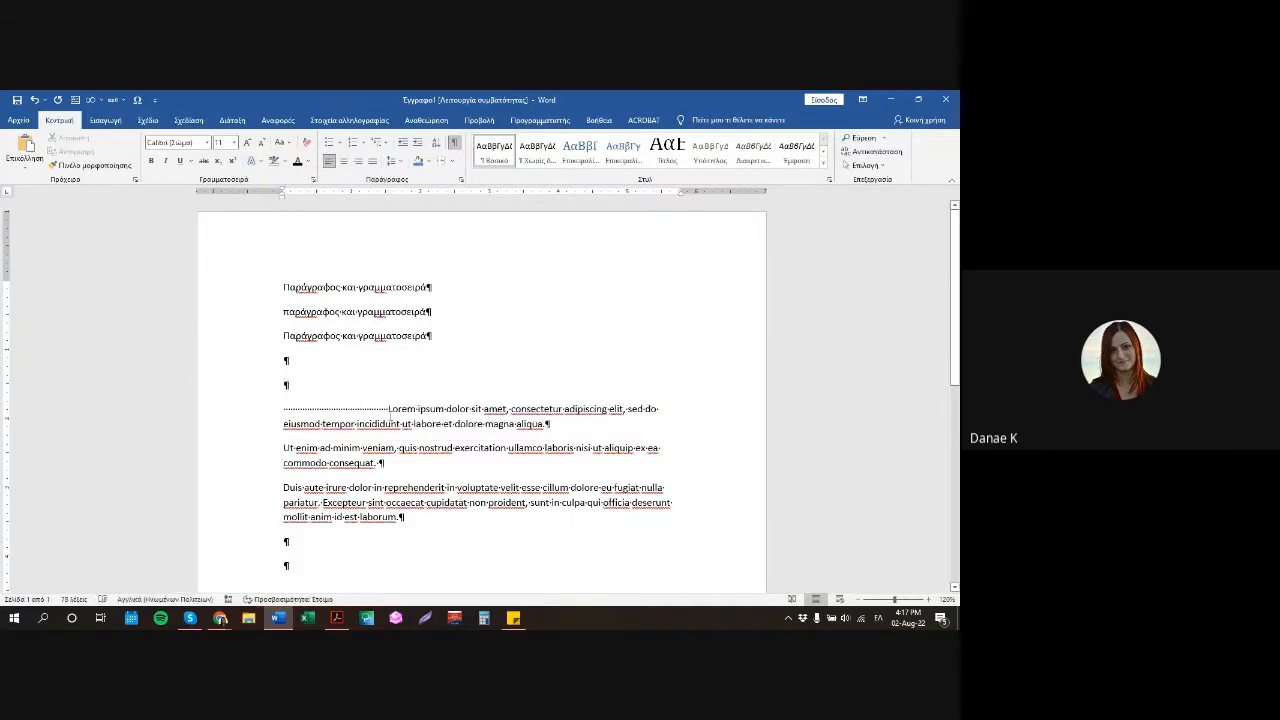
# Replace the spaces at the start of the Lorem ipsum paragraph with a single tab.
pyautogui.click(389, 411)
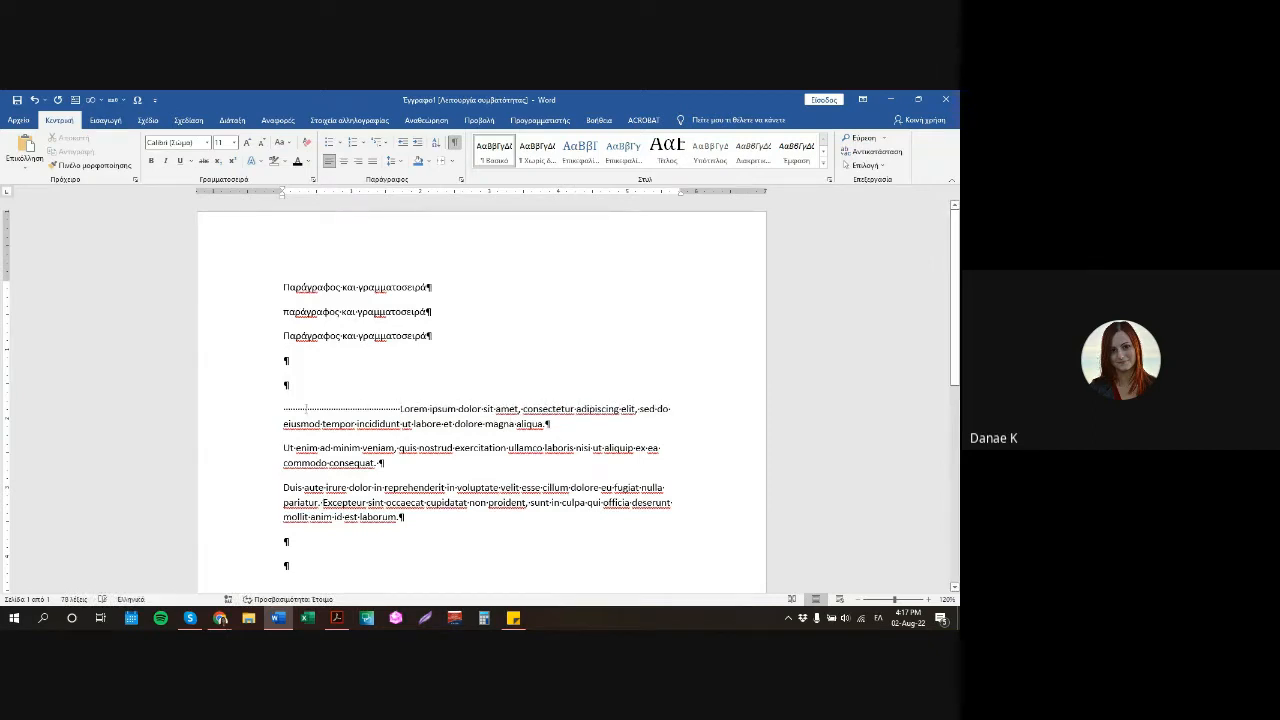
pyautogui.moveTo(284, 408); pyautogui.dragTo(400, 408)
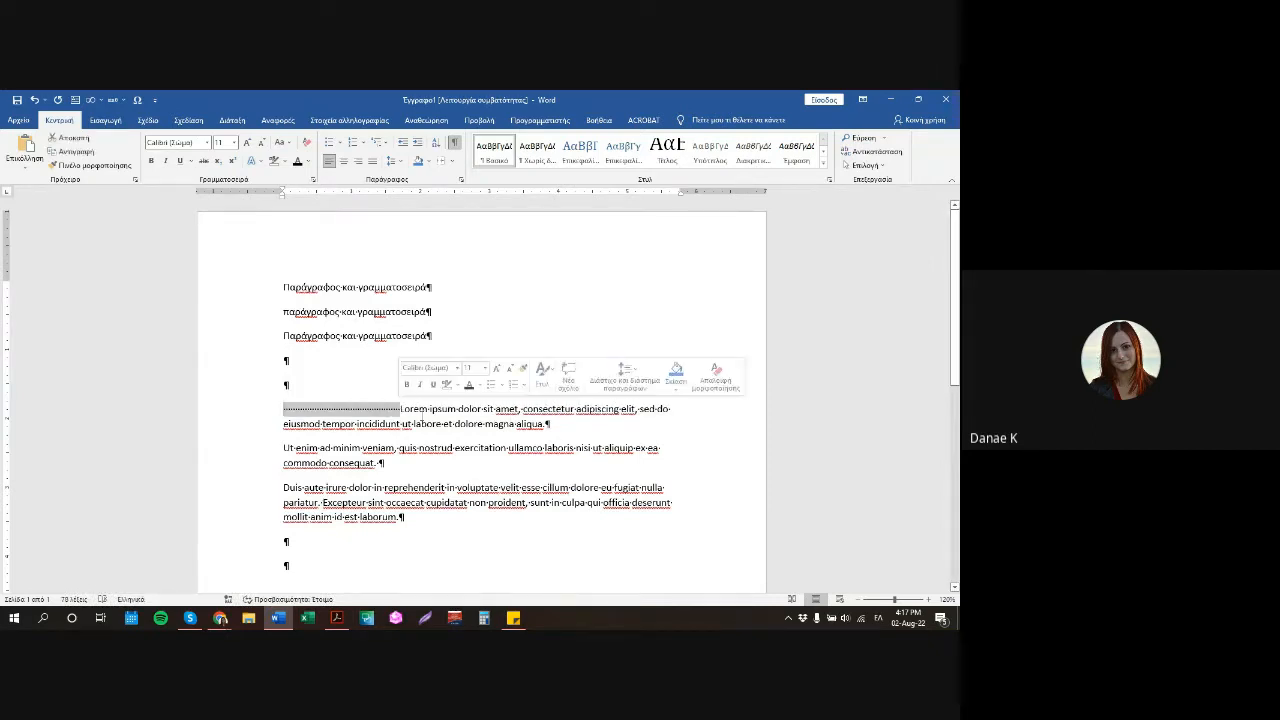
pyautogui.press('BackSpace')
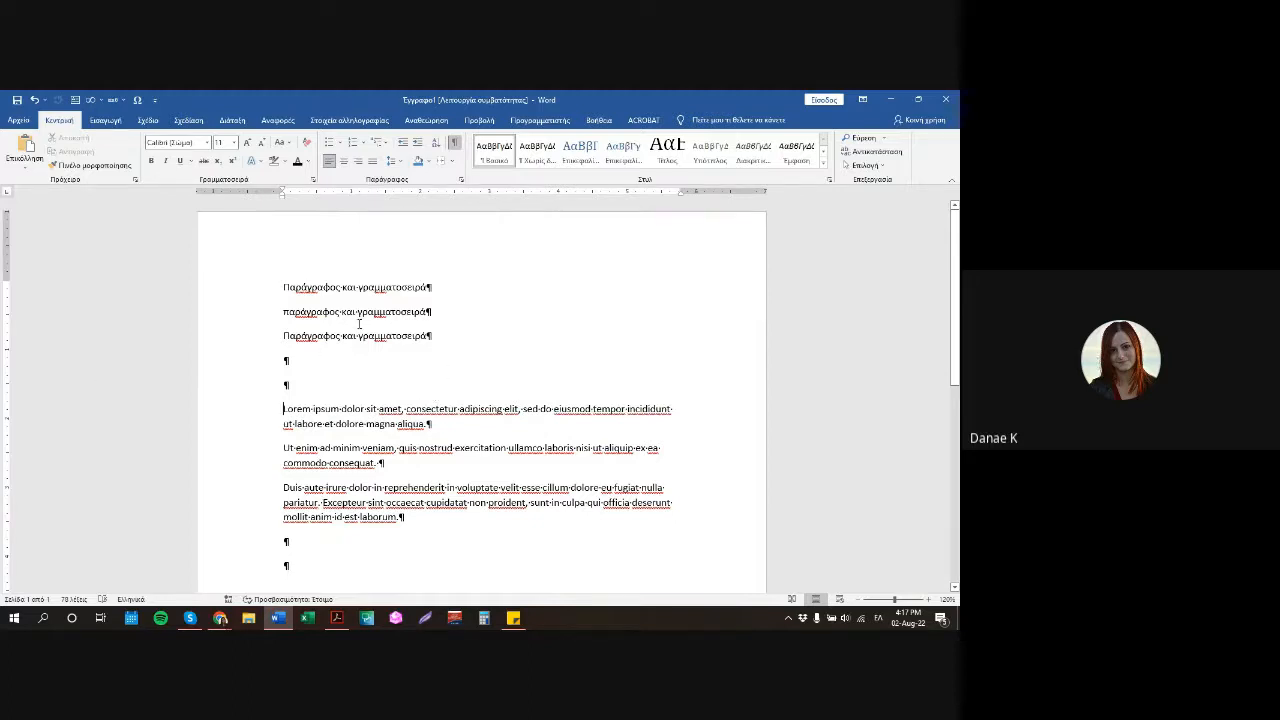
pyautogui.press('Tab')
pyautogui.press('Tab')
pyautogui.press('BackSpace')
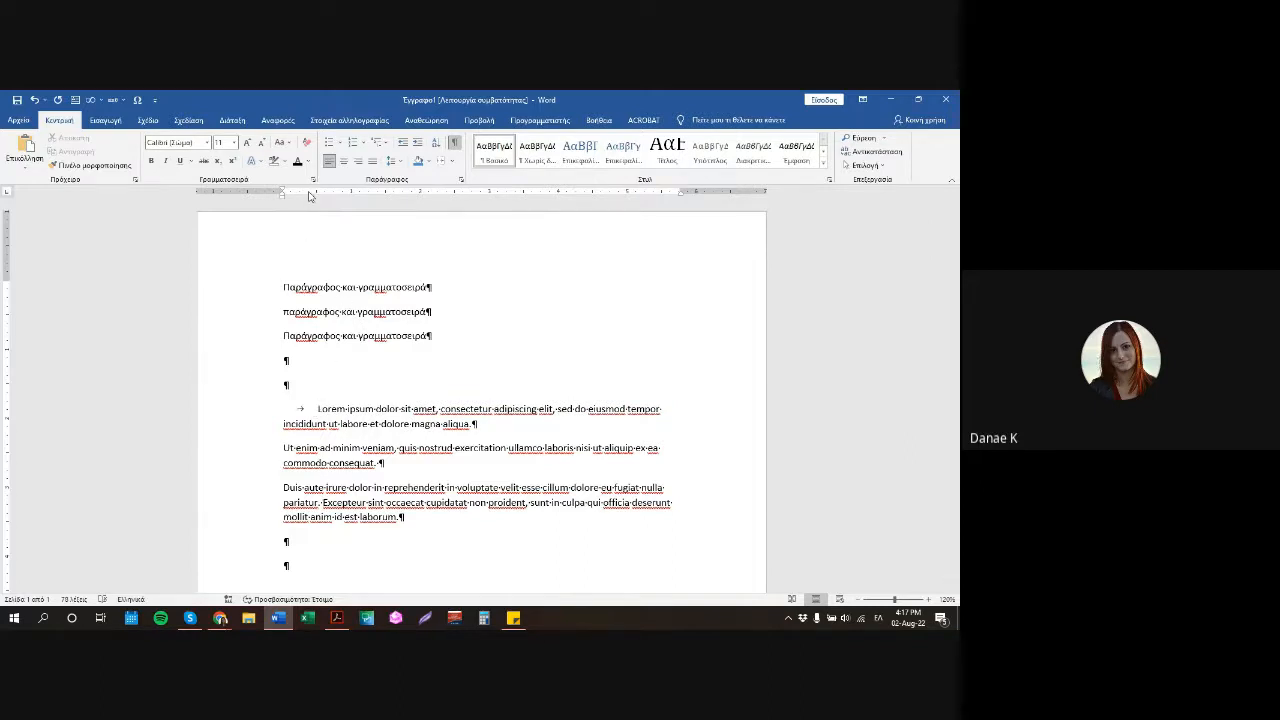
# Add a left tab stop to the Lorem ipsum paragraph and move it to about 1 inch on the ruler.
pyautogui.moveTo(309, 196); pyautogui.dragTo(310, 198)
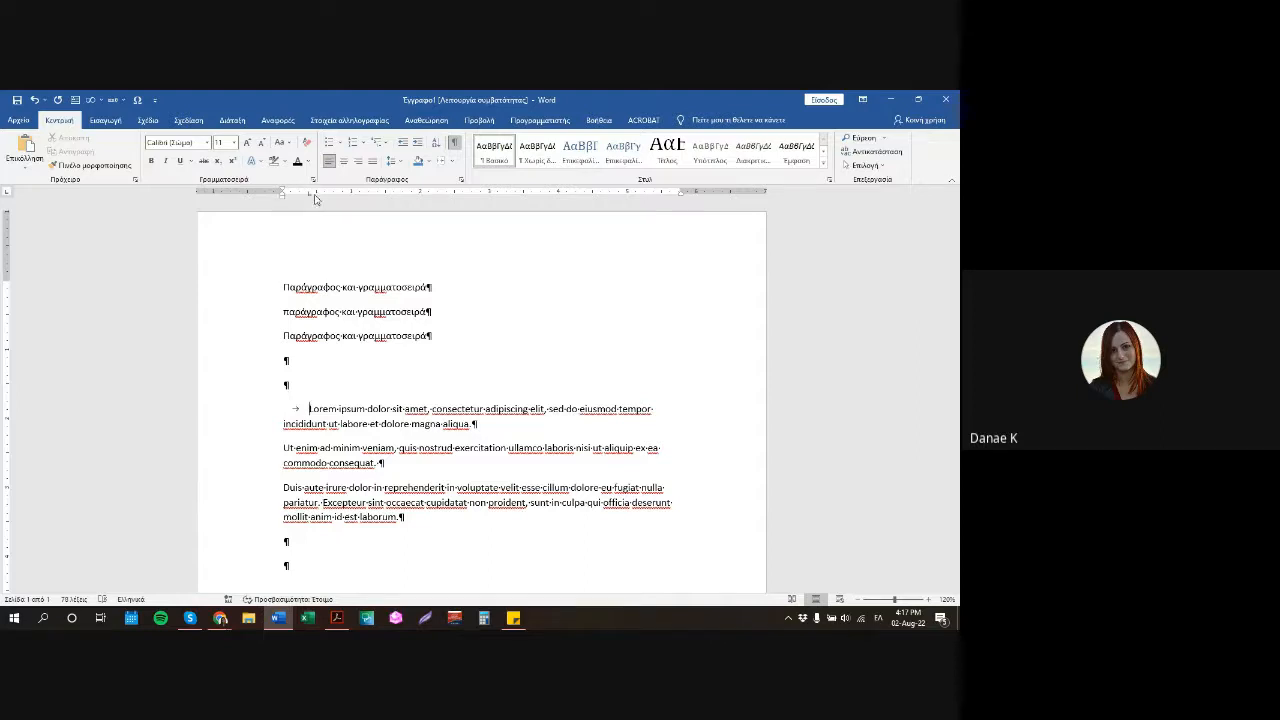
pyautogui.scroll(10, 315, 196)
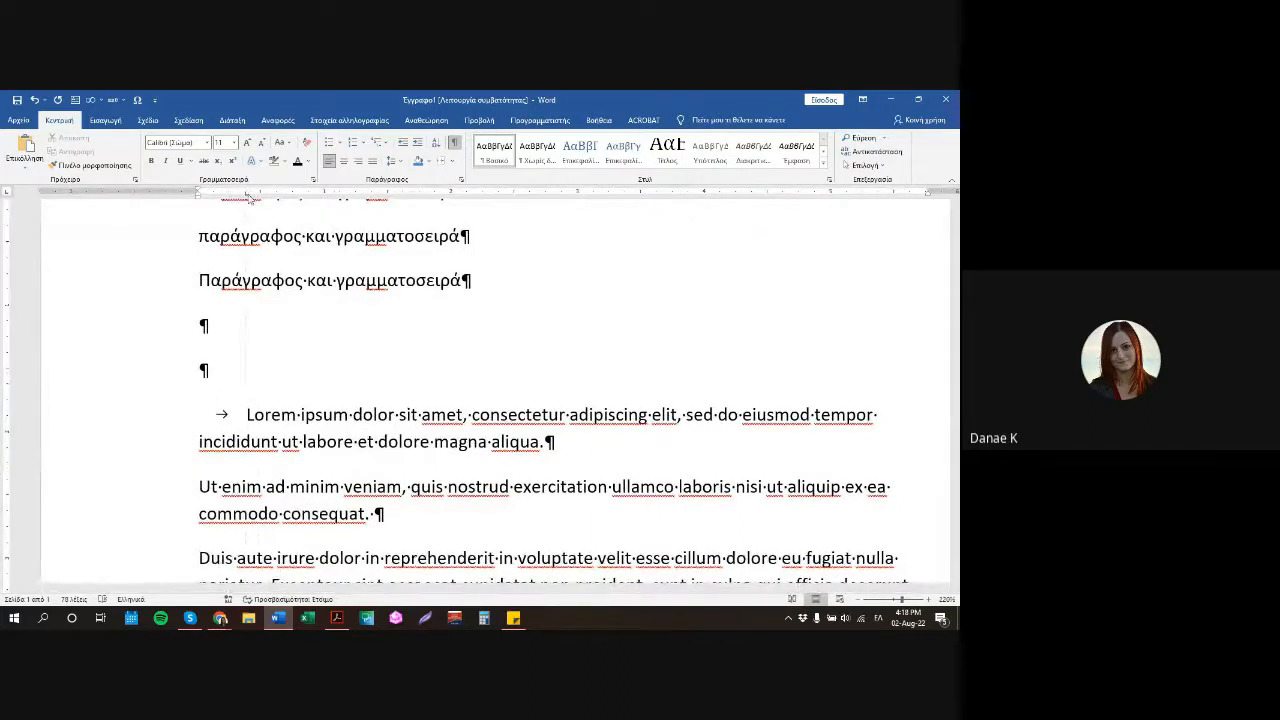
pyautogui.moveTo(248, 196)
pyautogui.mouseDown()
pyautogui.moveTo(503, 200)
pyautogui.moveTo(325, 200)
pyautogui.mouseUp()
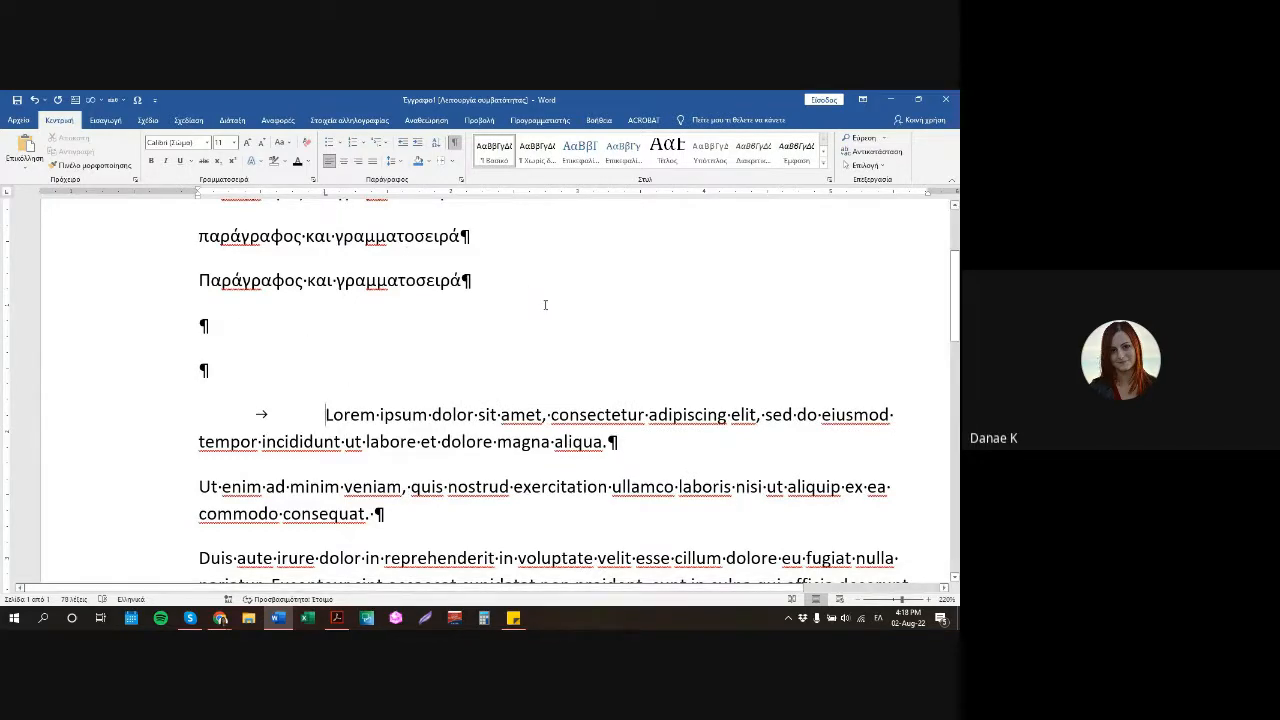
pyautogui.keyDown('ctrl'); pyautogui.scroll(-6, 545, 305); pyautogui.keyUp('ctrl')
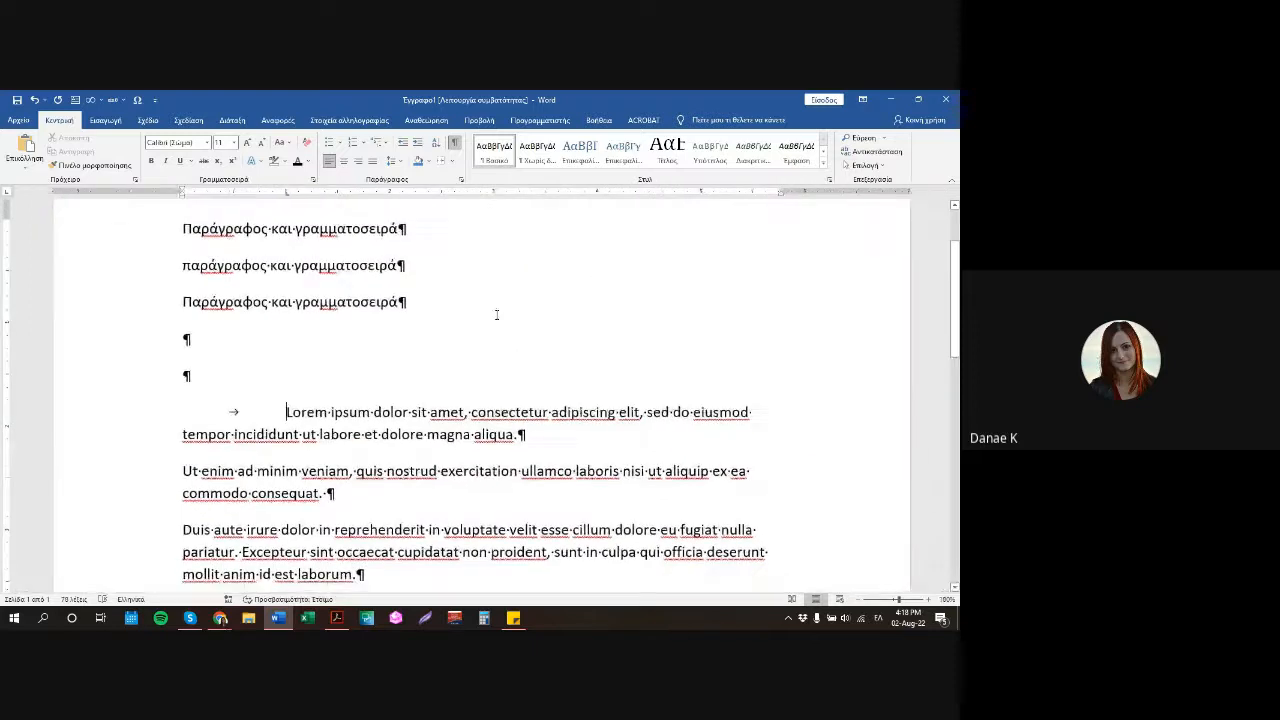
pyautogui.keyDown('ctrl'); pyautogui.scroll(-2, 430, 300); pyautogui.keyUp('ctrl')
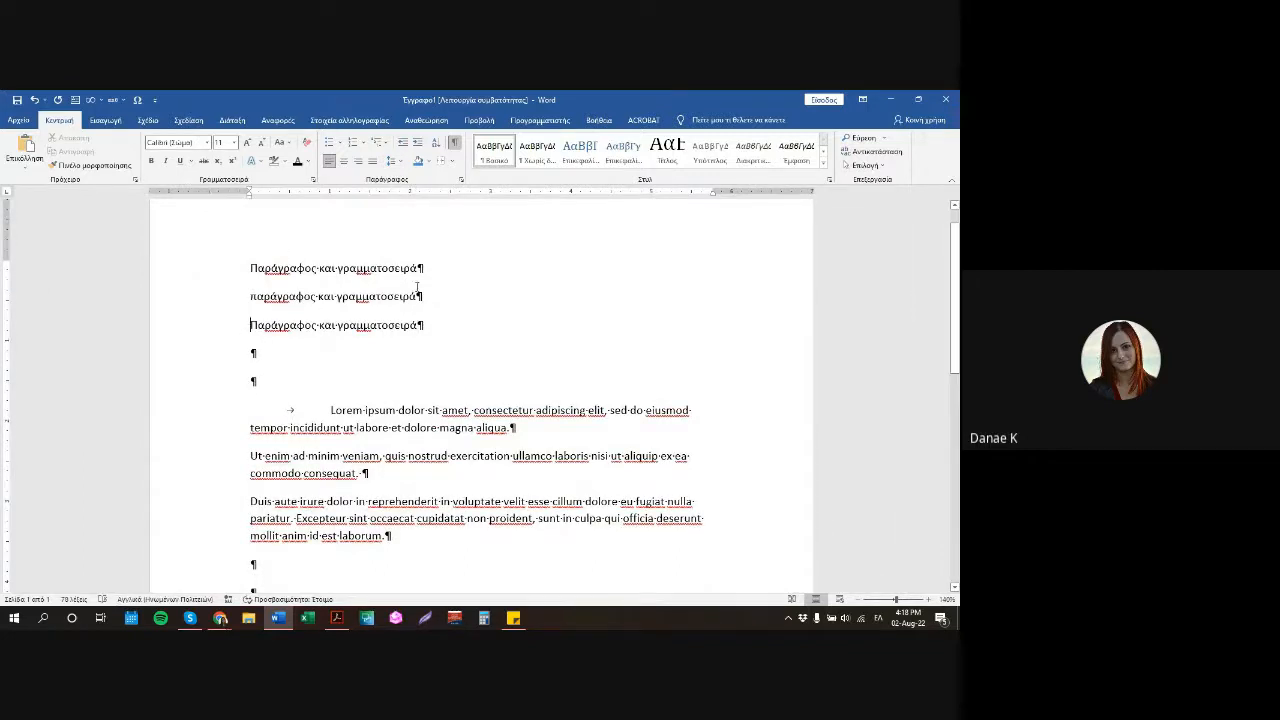
# Insert a tab before the third line of text and place a left tab stop at about 2.56 inches on the ruler.
pyautogui.press('Tab')
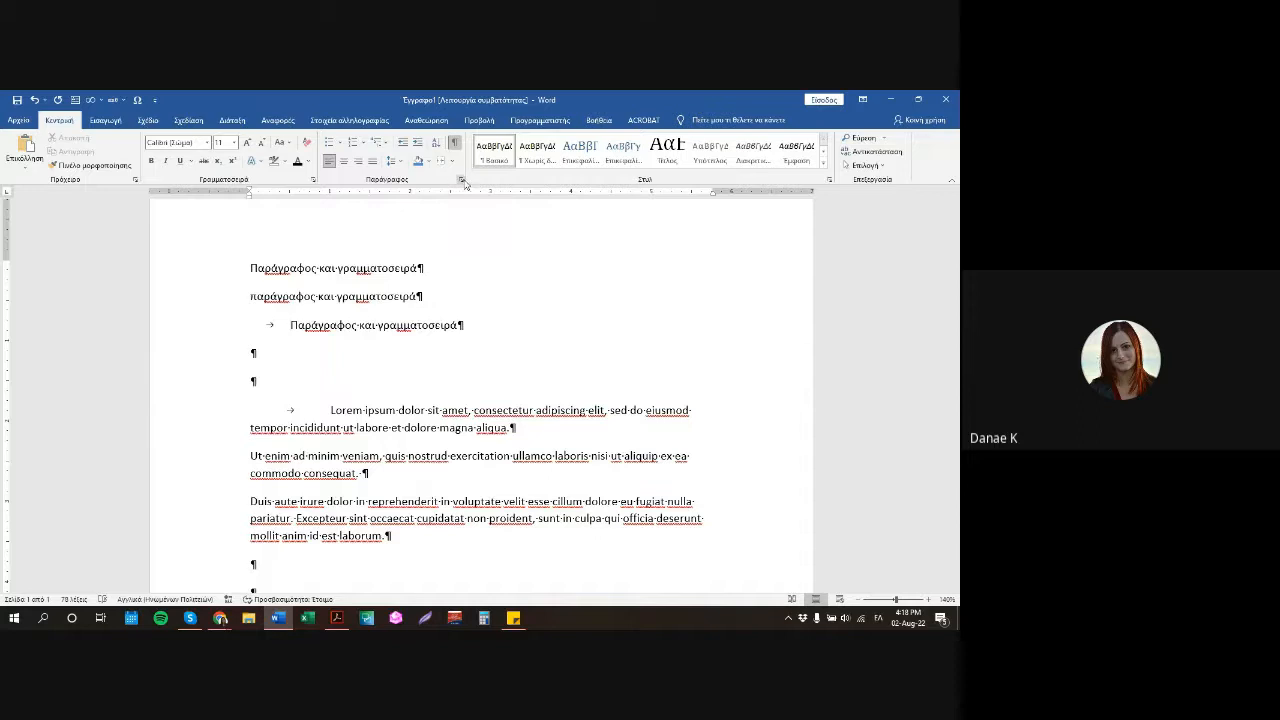
pyautogui.click(462, 180)
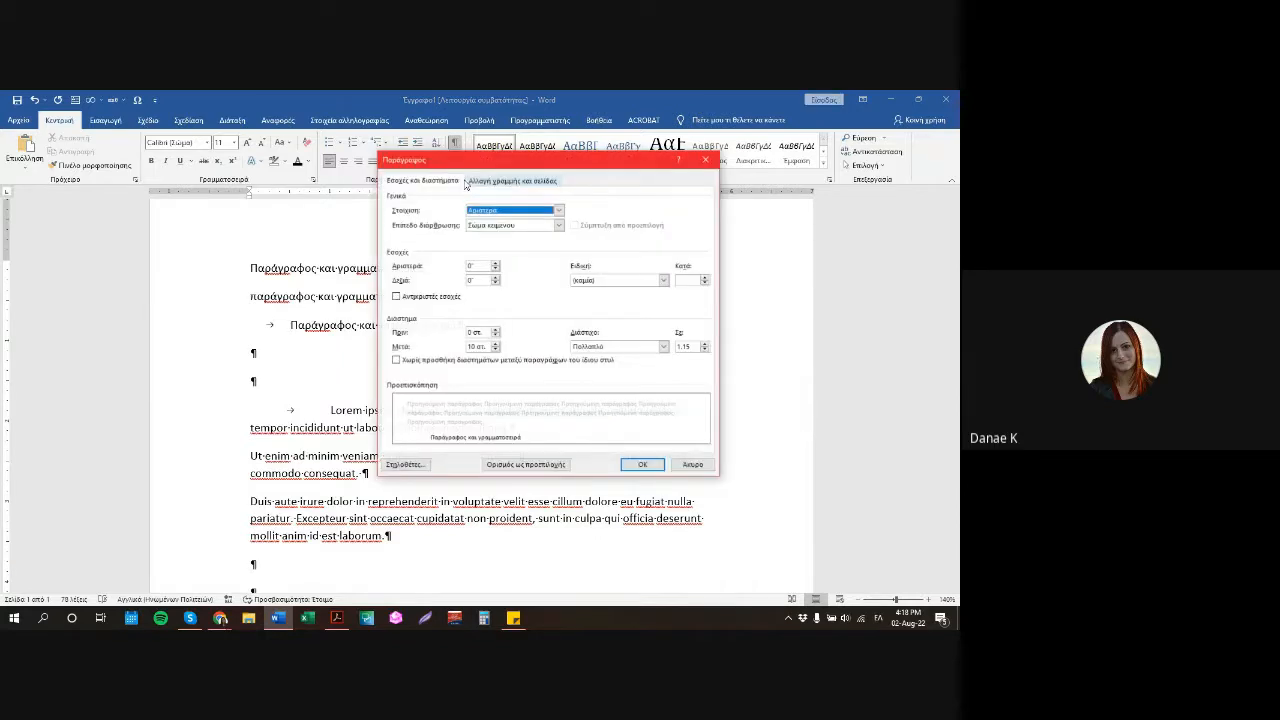
pyautogui.click(424, 467)
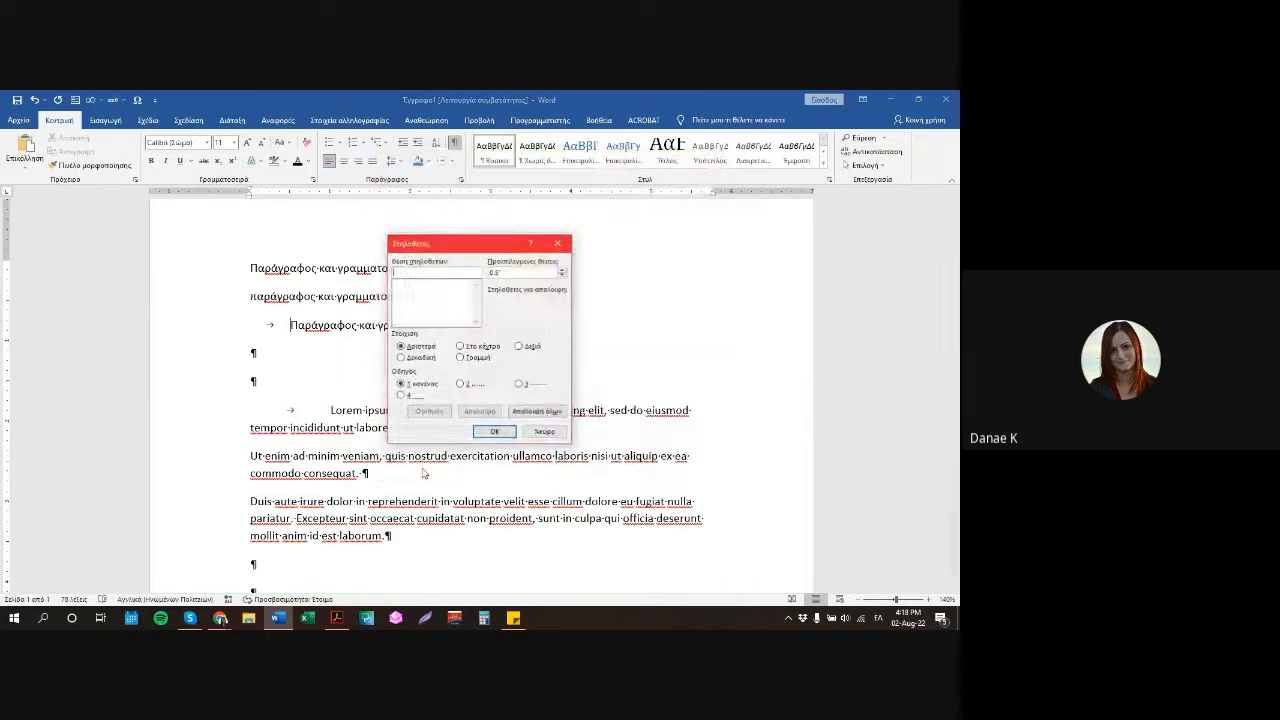
pyautogui.click(541, 433)
pyautogui.click(455, 193)
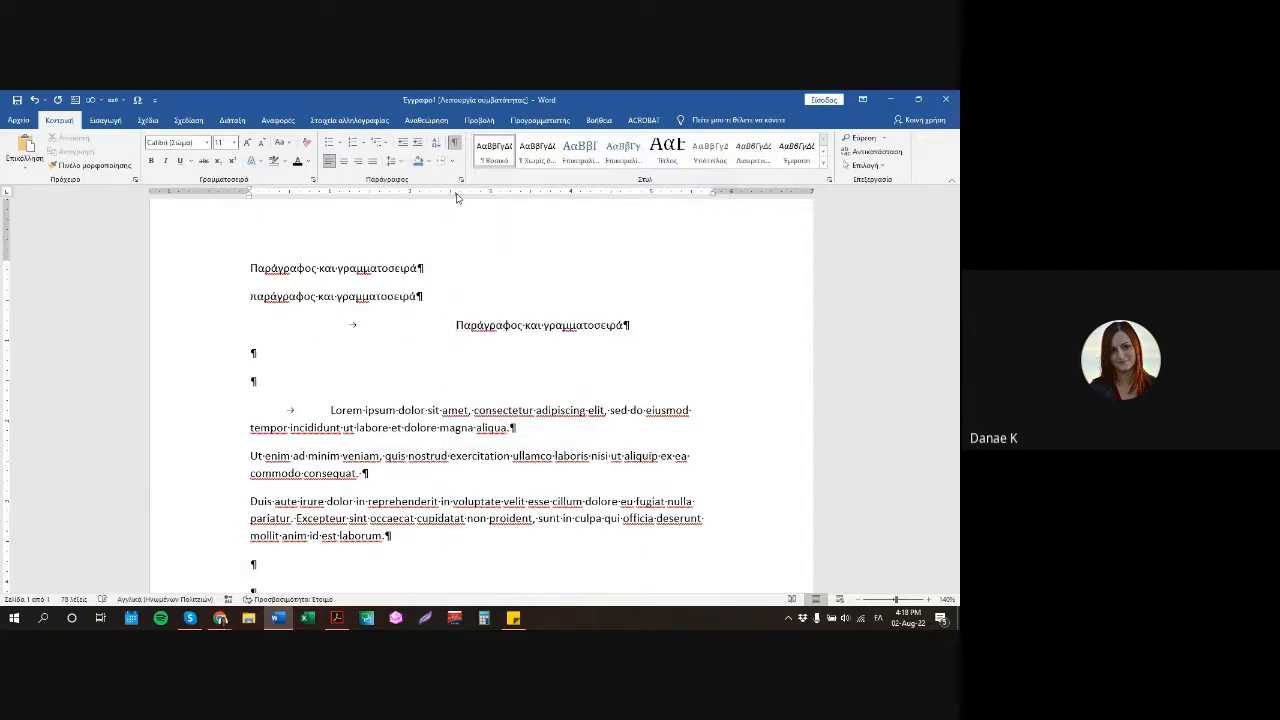
# With formatting marks hidden at the end, change the third line's tab stop to centre alignment and move it to about 2.69 inches.
pyautogui.doubleClick(456, 194)
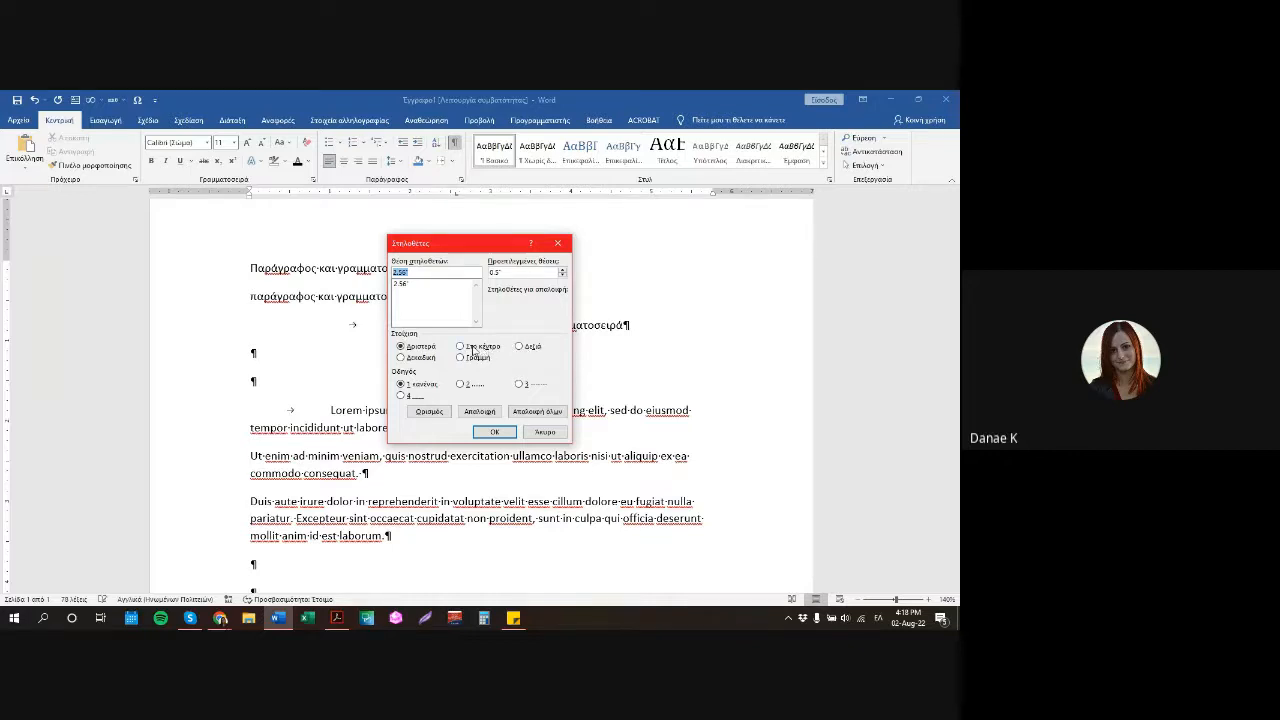
pyautogui.click(474, 348)
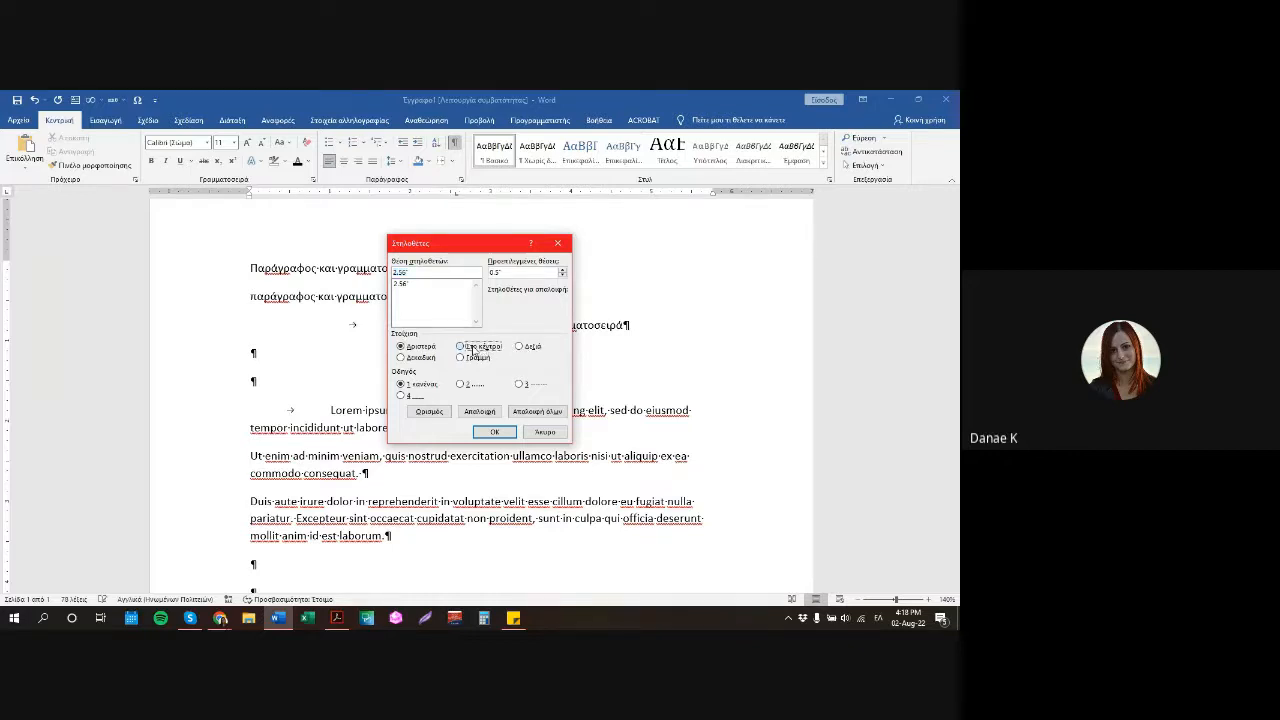
pyautogui.click(494, 432)
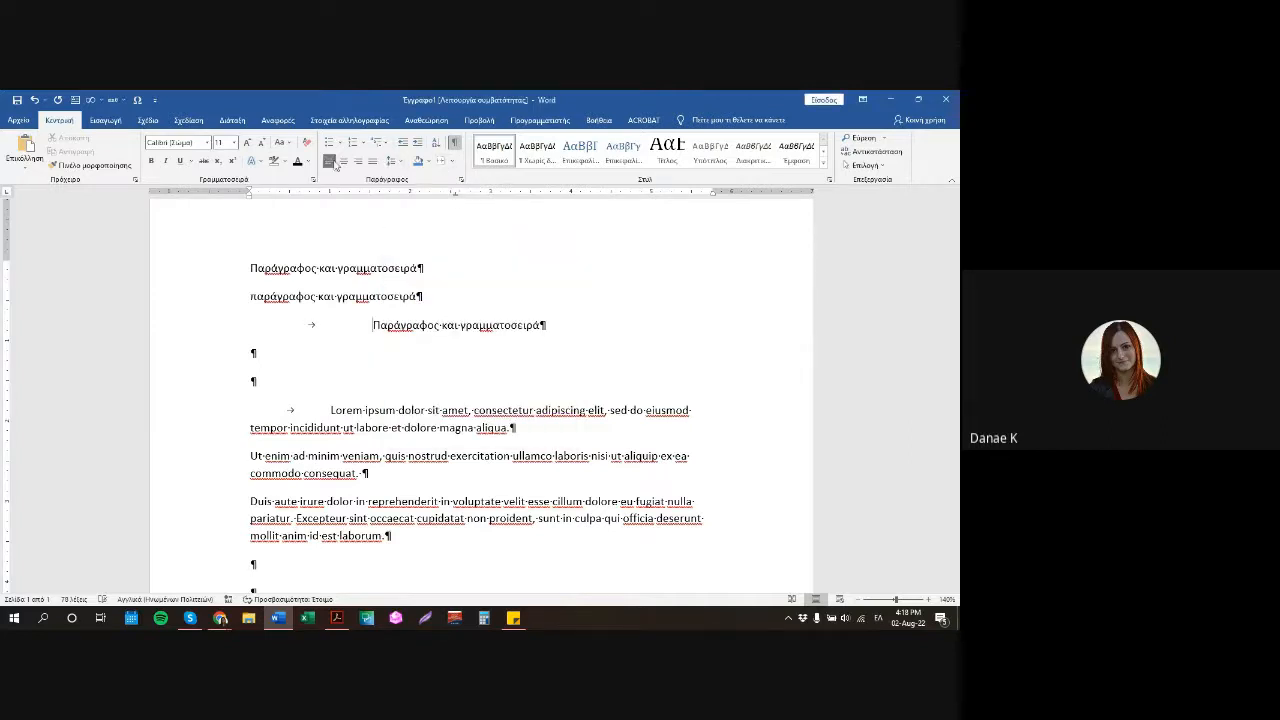
pyautogui.click(454, 145)
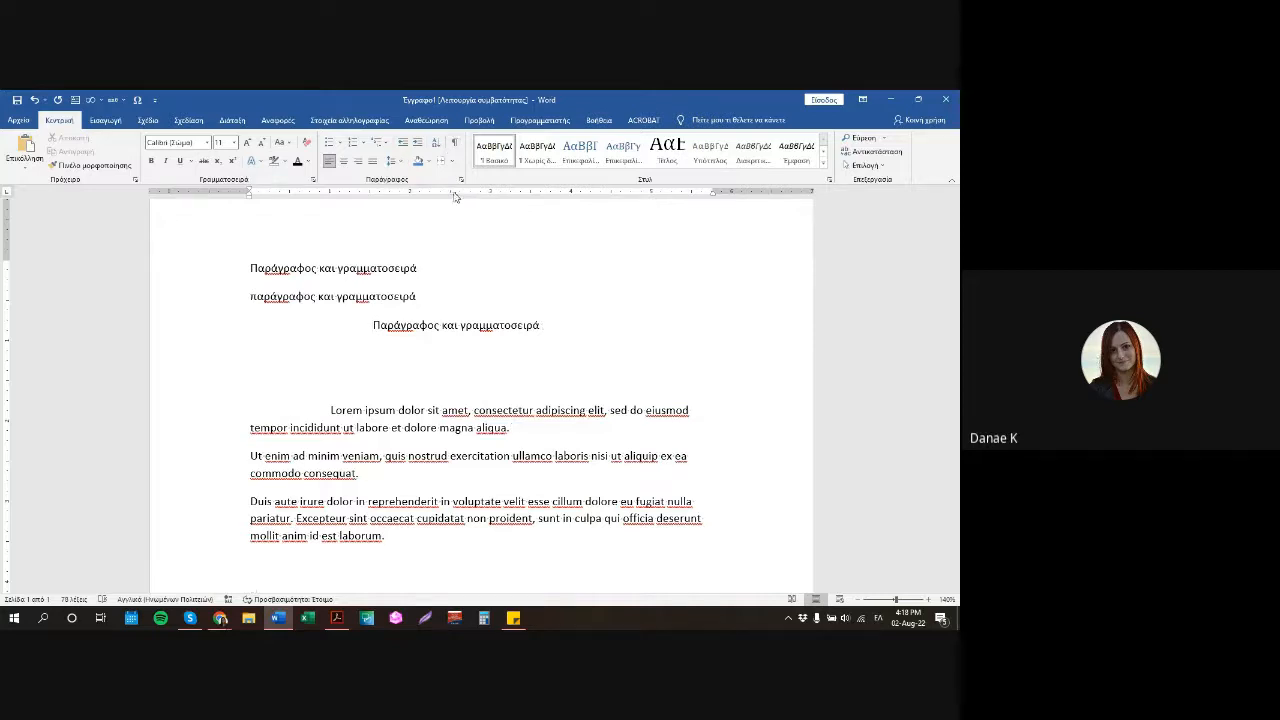
pyautogui.moveTo(457, 197)
pyautogui.mouseDown()
pyautogui.moveTo(577, 200)
pyautogui.moveTo(467, 198)
pyautogui.mouseUp()
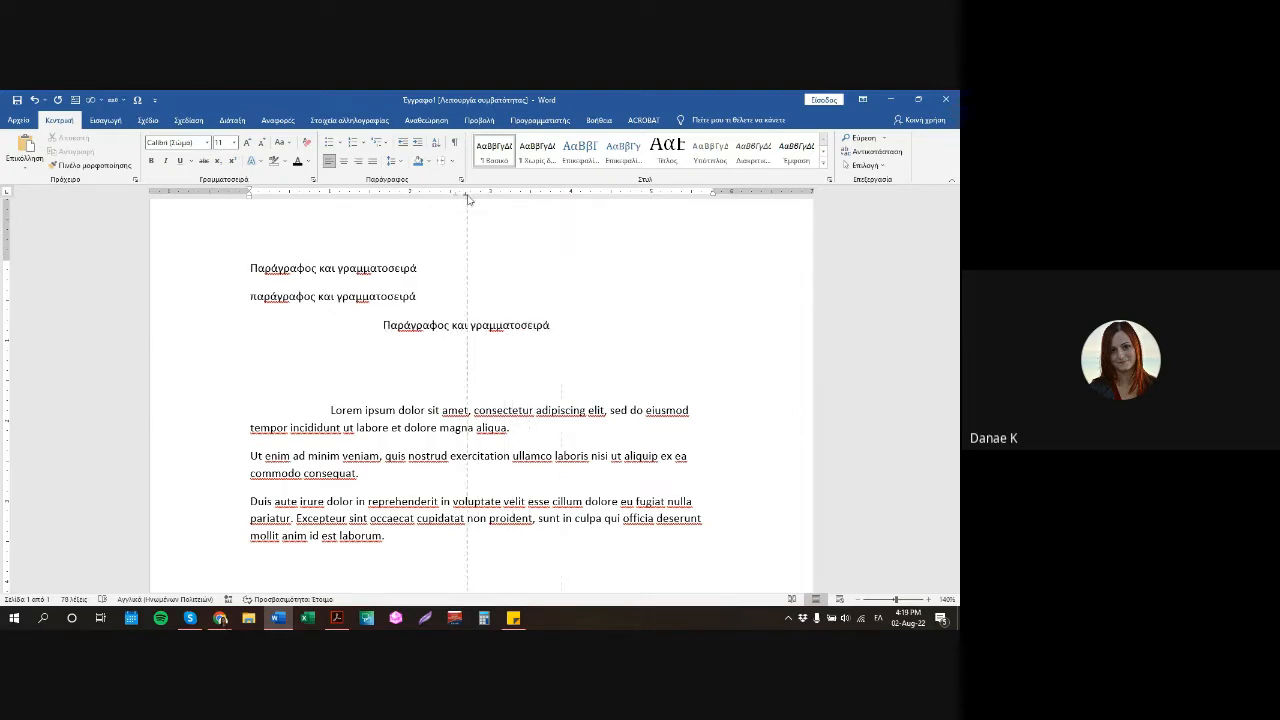
# Change the third line's tab stop to right alignment and move it to the right margin.
pyautogui.doubleClick(465, 197)
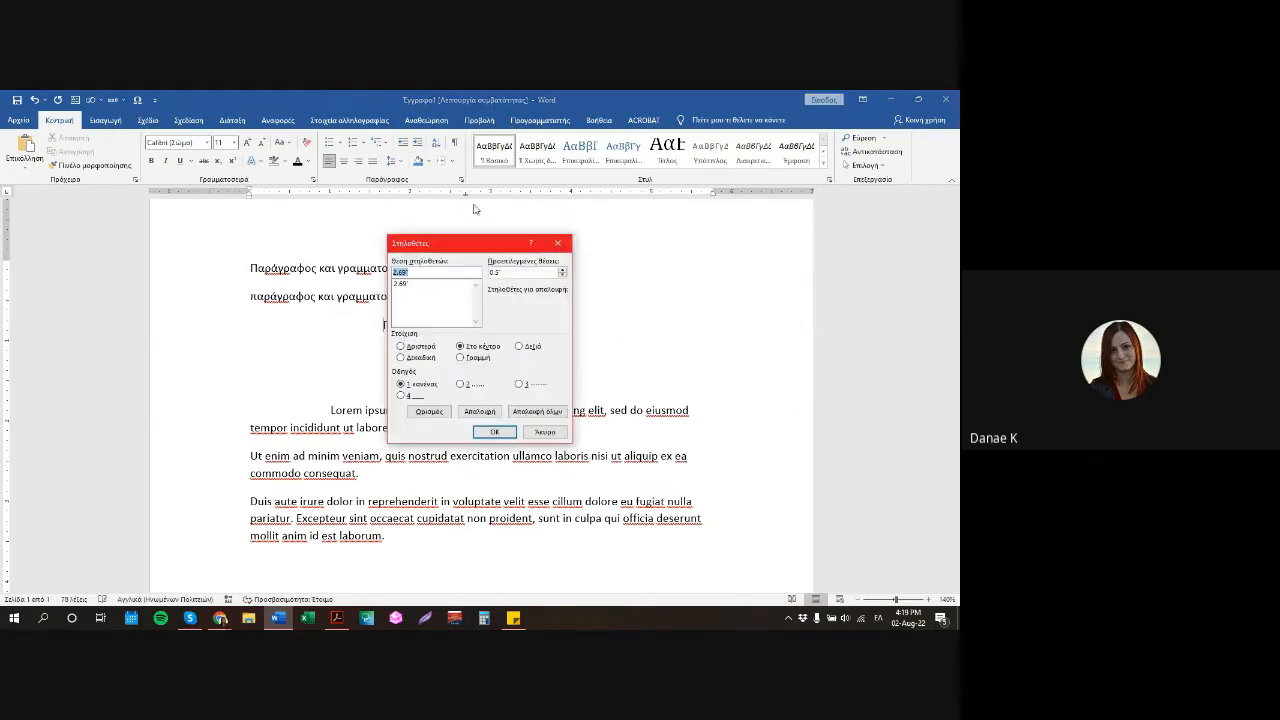
pyautogui.click(519, 346)
pyautogui.click(494, 432)
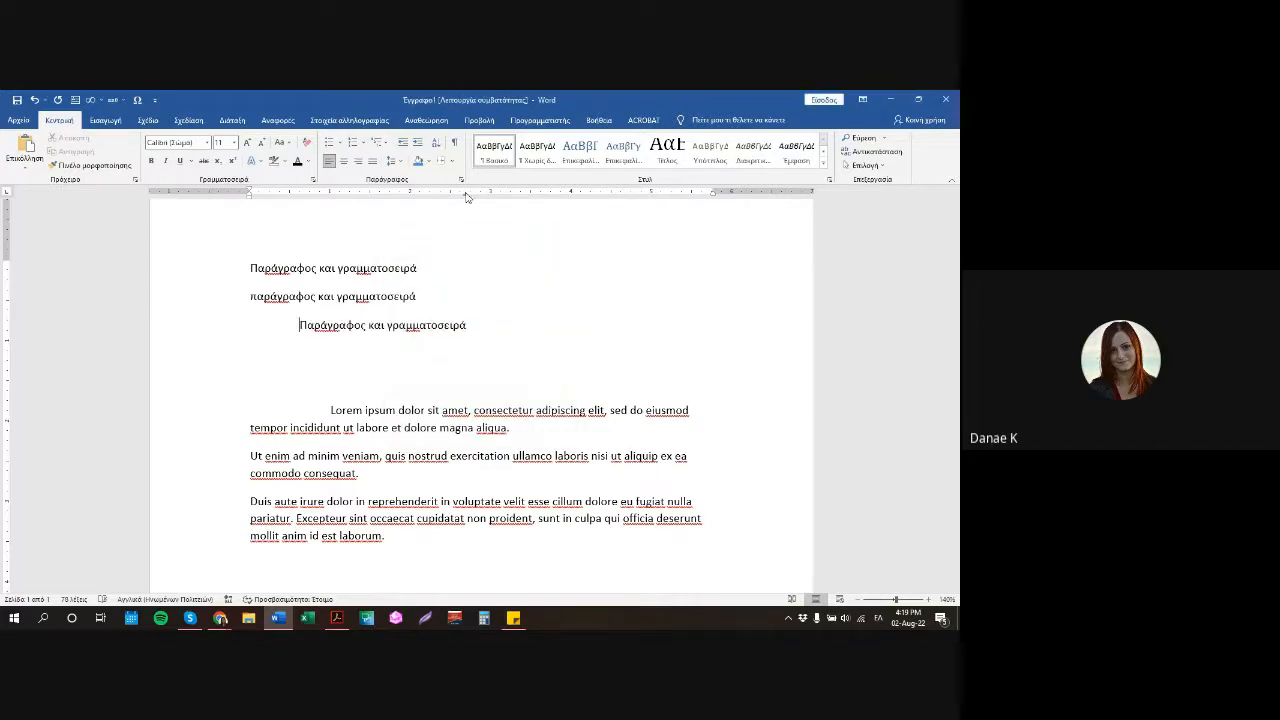
pyautogui.moveTo(466, 196); pyautogui.dragTo(710, 200)
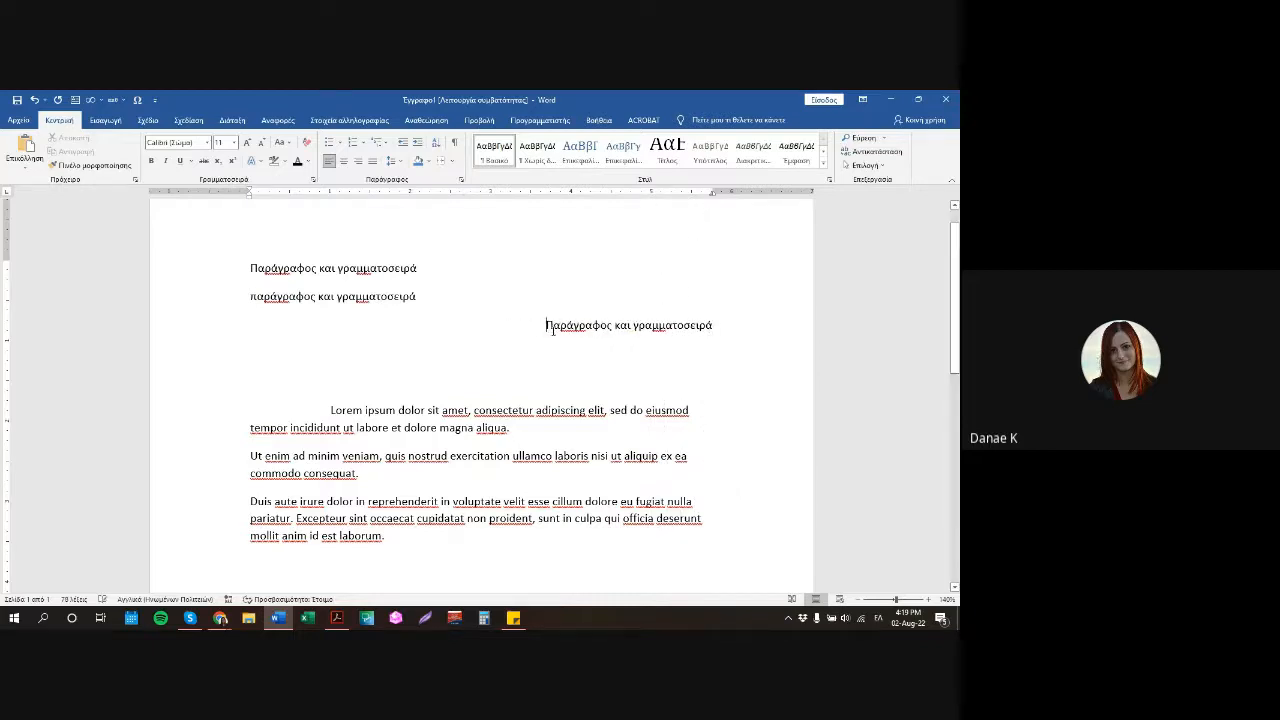
# Replace the text of the right-aligned third line with "Αθήνα, 2 Αυγούστου 2022".
pyautogui.moveTo(570, 325); pyautogui.dragTo(728, 326)
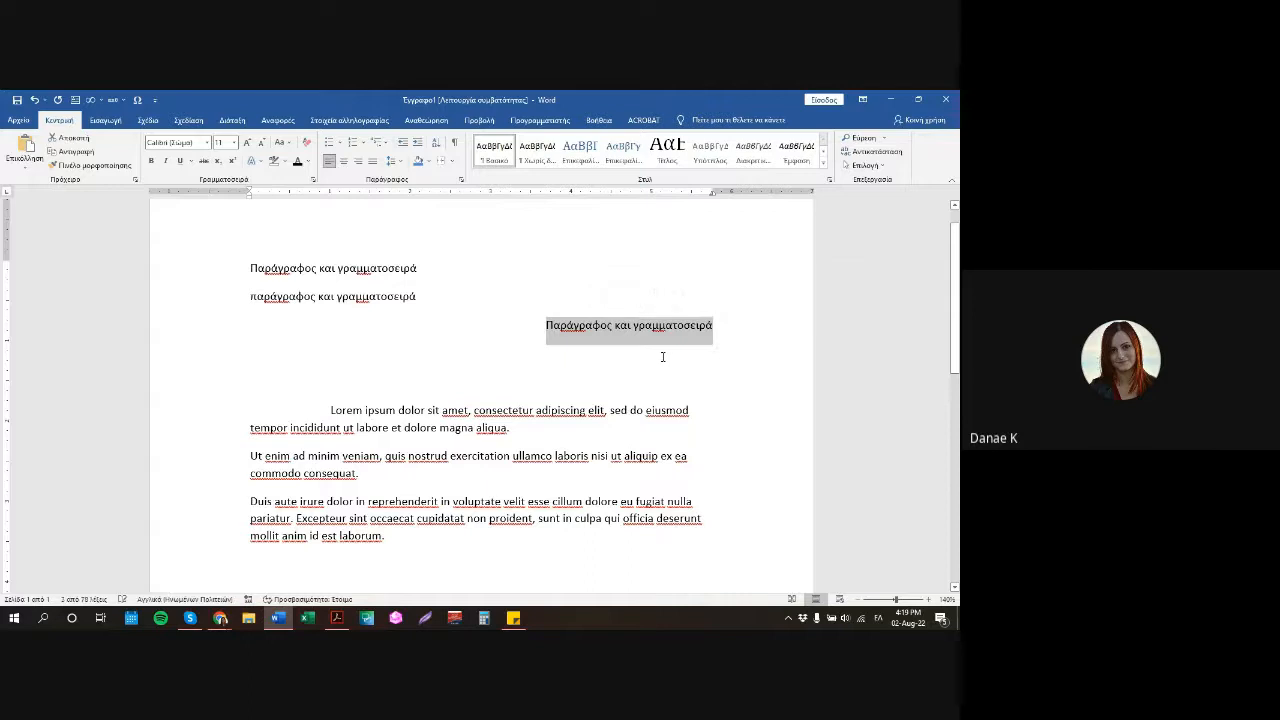
pyautogui.write('Αθήνα,')
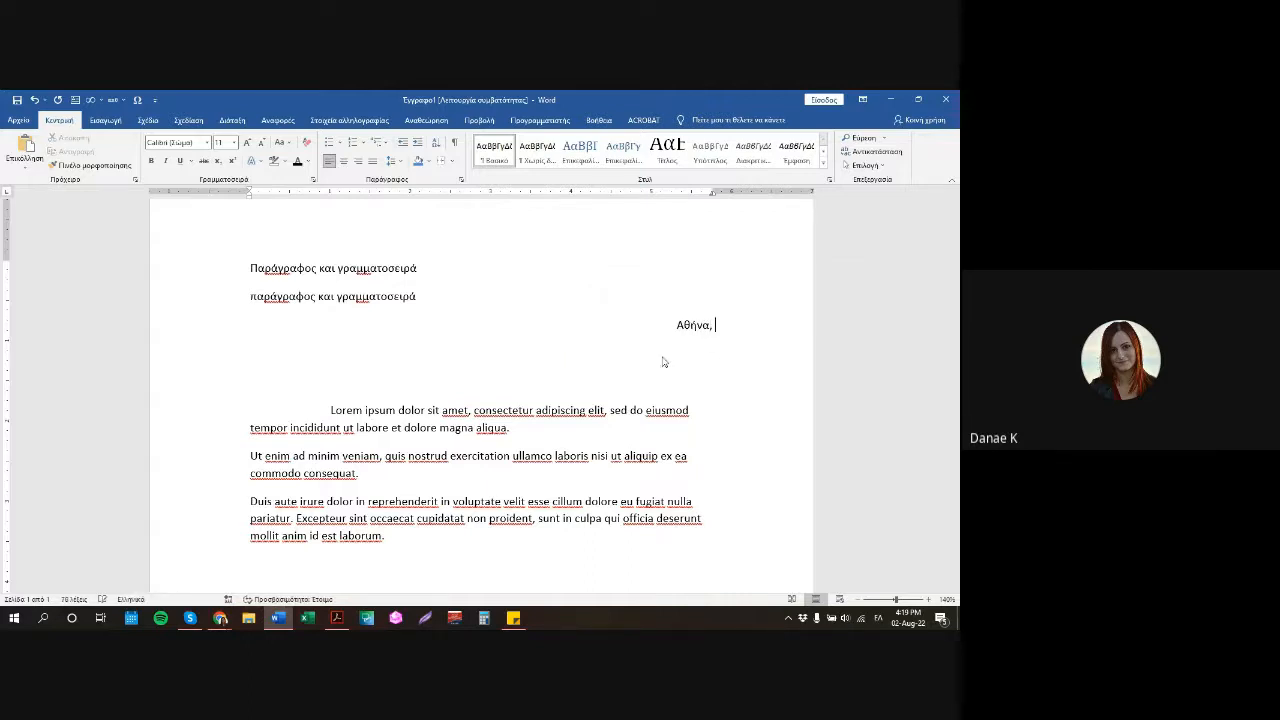
pyautogui.write(' 2 Αυγούστου 2022')
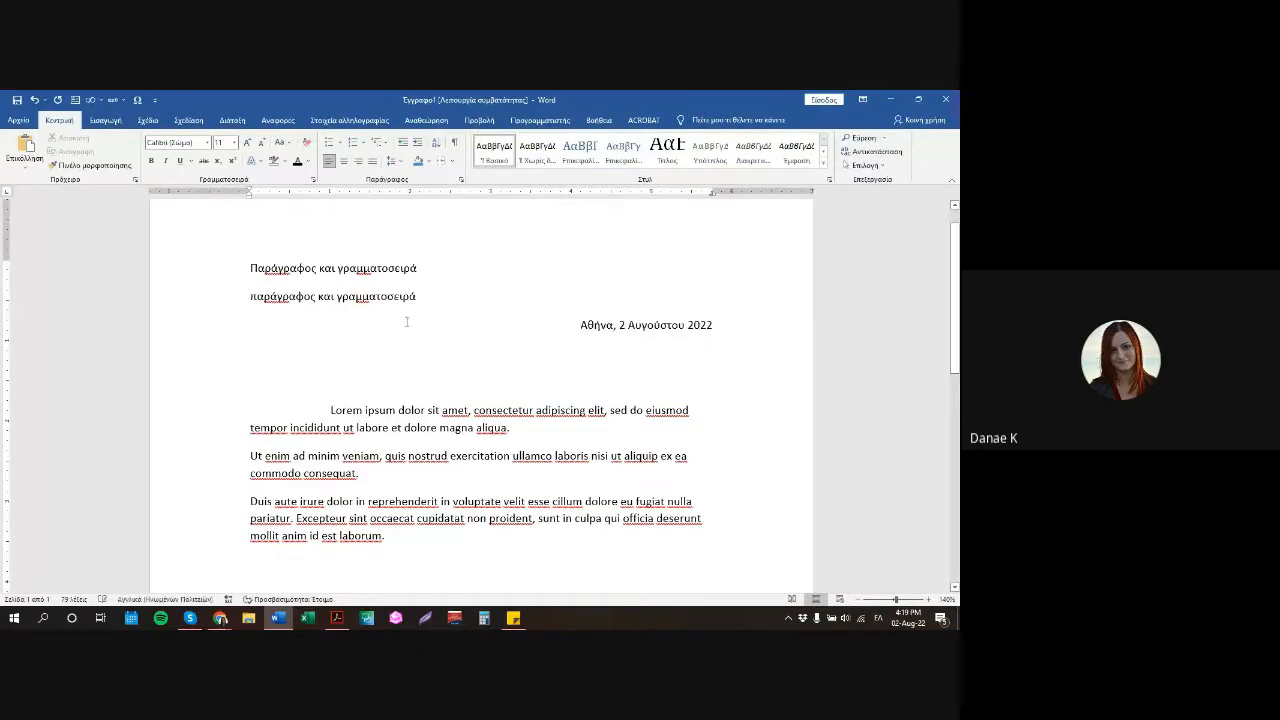
# Insert a blank line above the date line and enter "ΣΥΜΒΑΣΗ ΕΡΓΑΣΙΑΣ" at the left margin before the date.
pyautogui.click(307, 317)
pyautogui.press('Return')
pyautogui.write('Σ ')
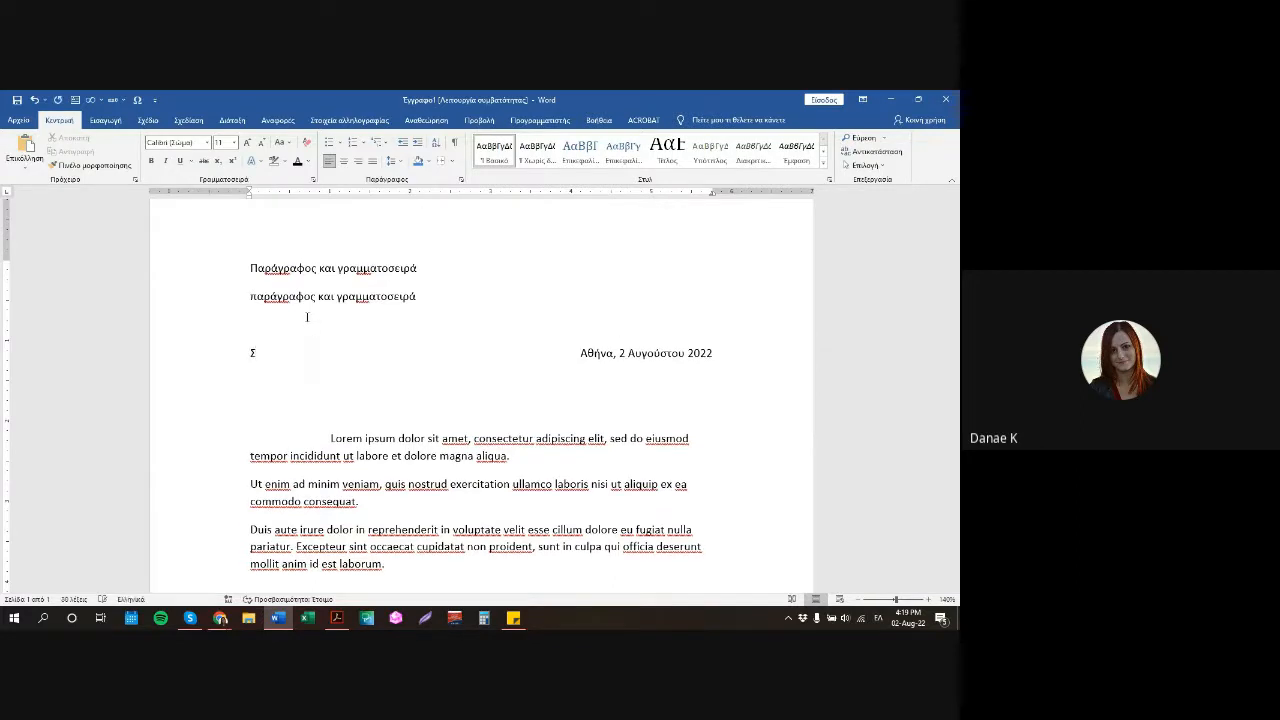
pyautogui.write('ΥΜΒΑΣΗ ΕΡΓΑΣΙΑ')
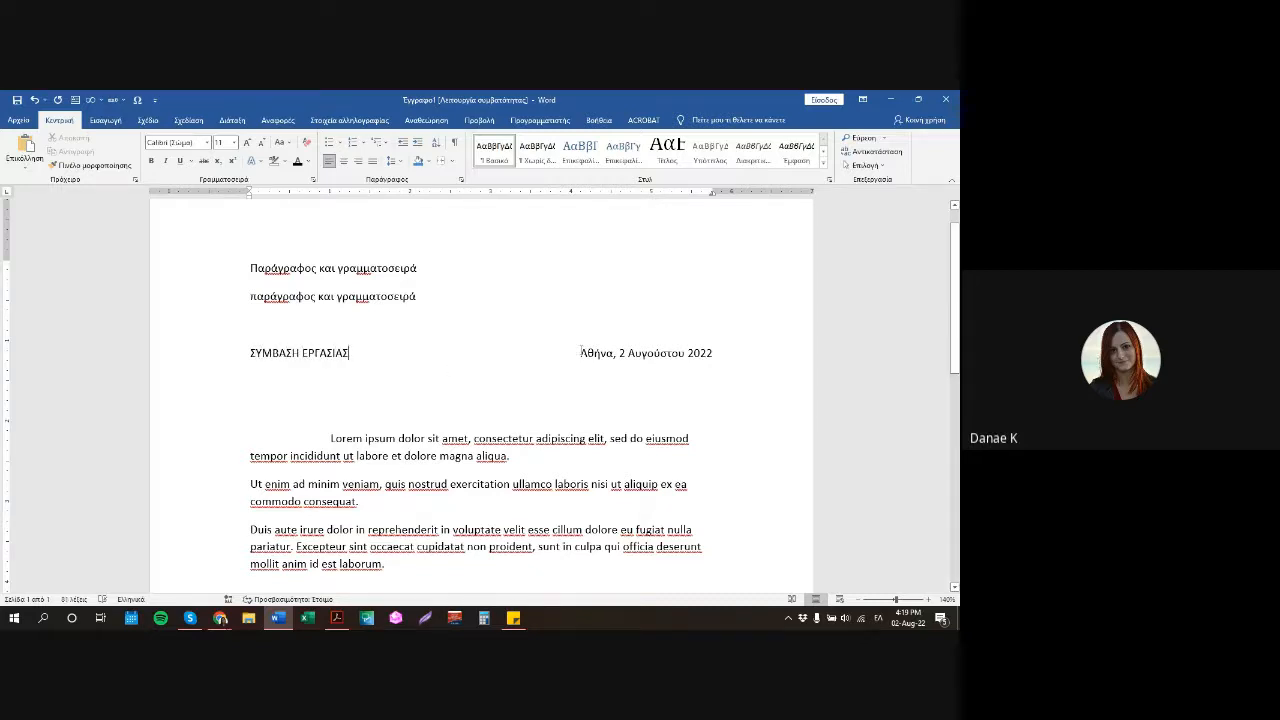
# Highlight the tab gap between "ΣΥΜΒΑΣΗ ΕΡΓΑΣΙΑΣ" and the date to examine how it spans the line.
pyautogui.click(580, 353)
pyautogui.moveTo(371, 358); pyautogui.dragTo(510, 360)
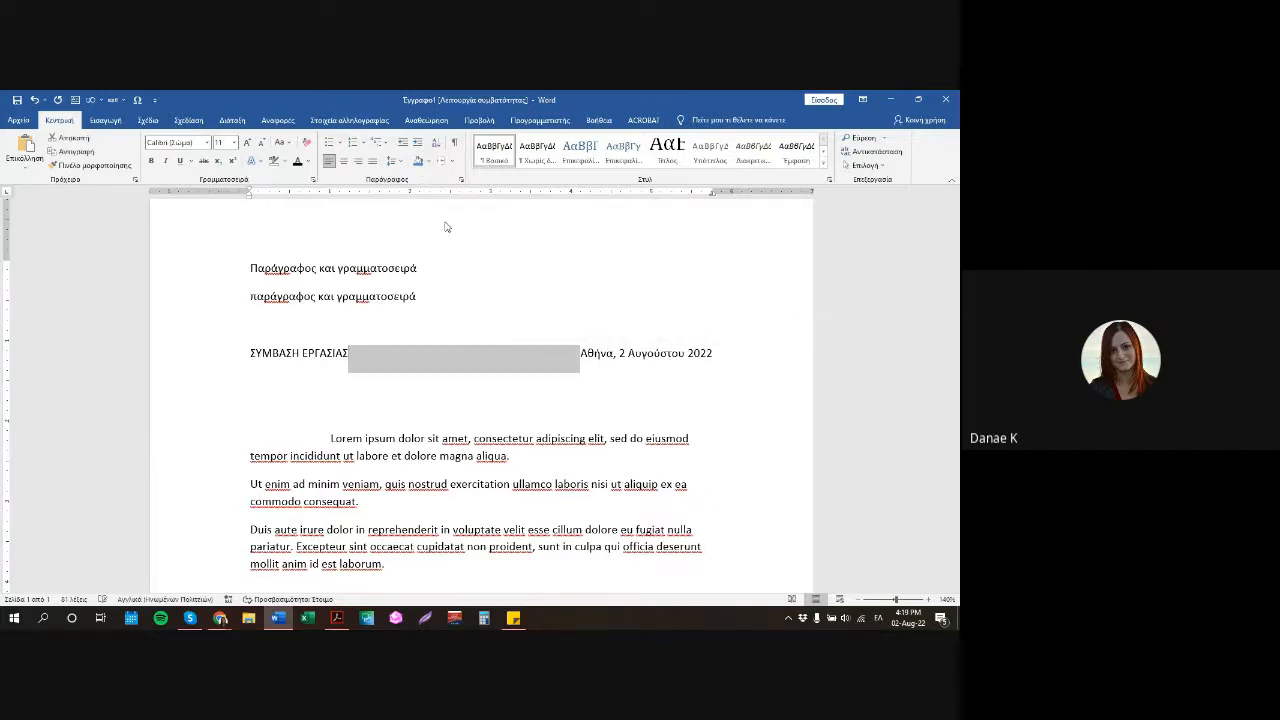
pyautogui.click(616, 362)
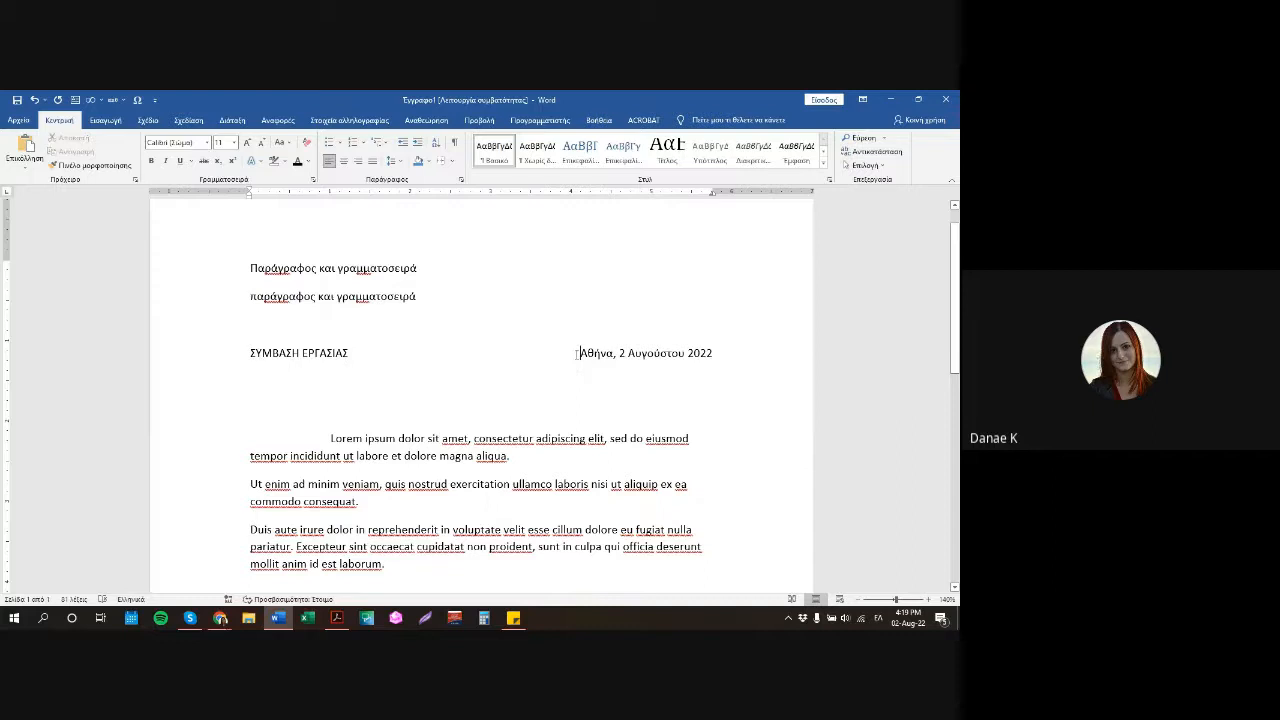
pyautogui.moveTo(386, 362); pyautogui.dragTo(588, 360)
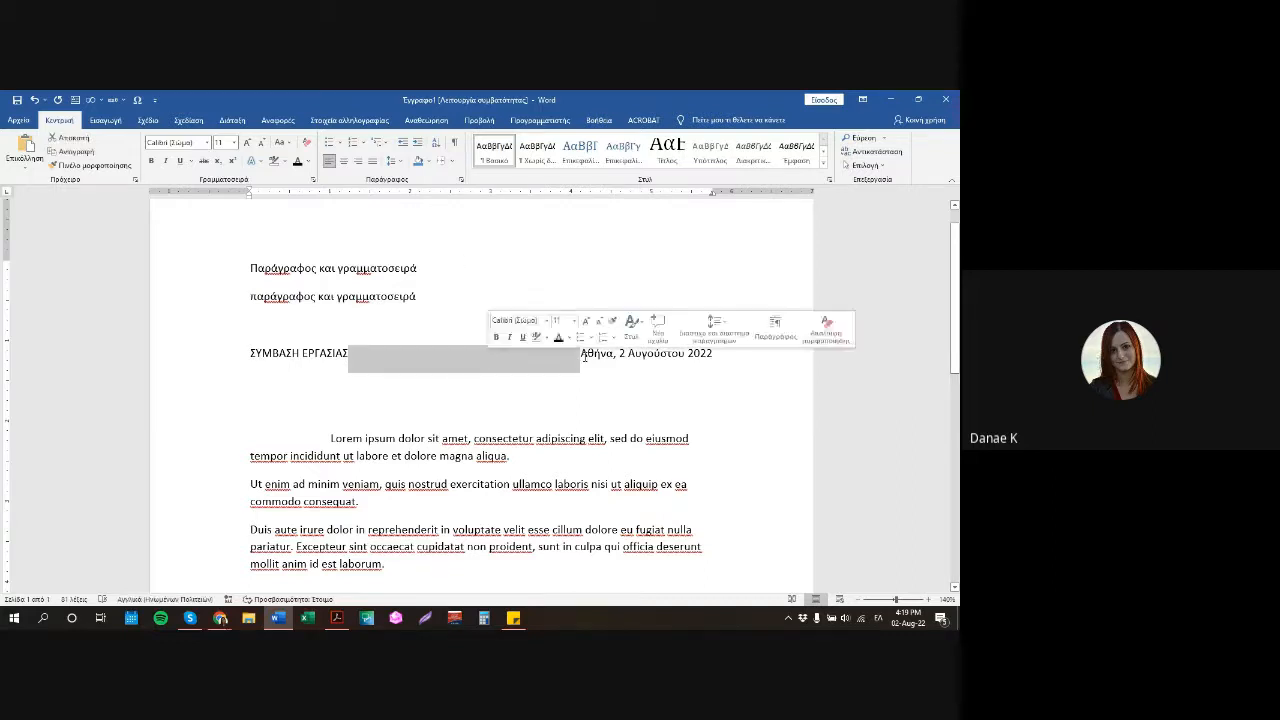
pyautogui.click(612, 360)
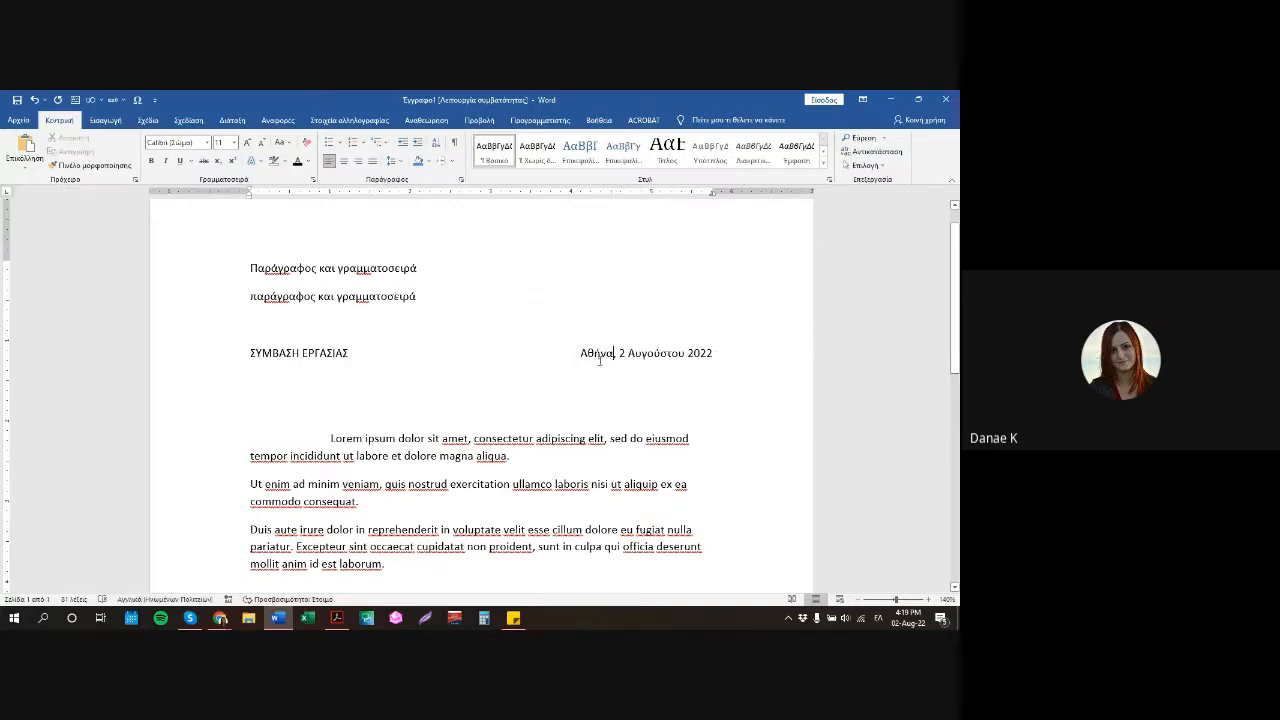
# Move the date line's right tab stop to about 5.56 inches and review its tab settings without editing them.
pyautogui.moveTo(712, 192); pyautogui.dragTo(697, 199)
pyautogui.doubleClick(695, 197)
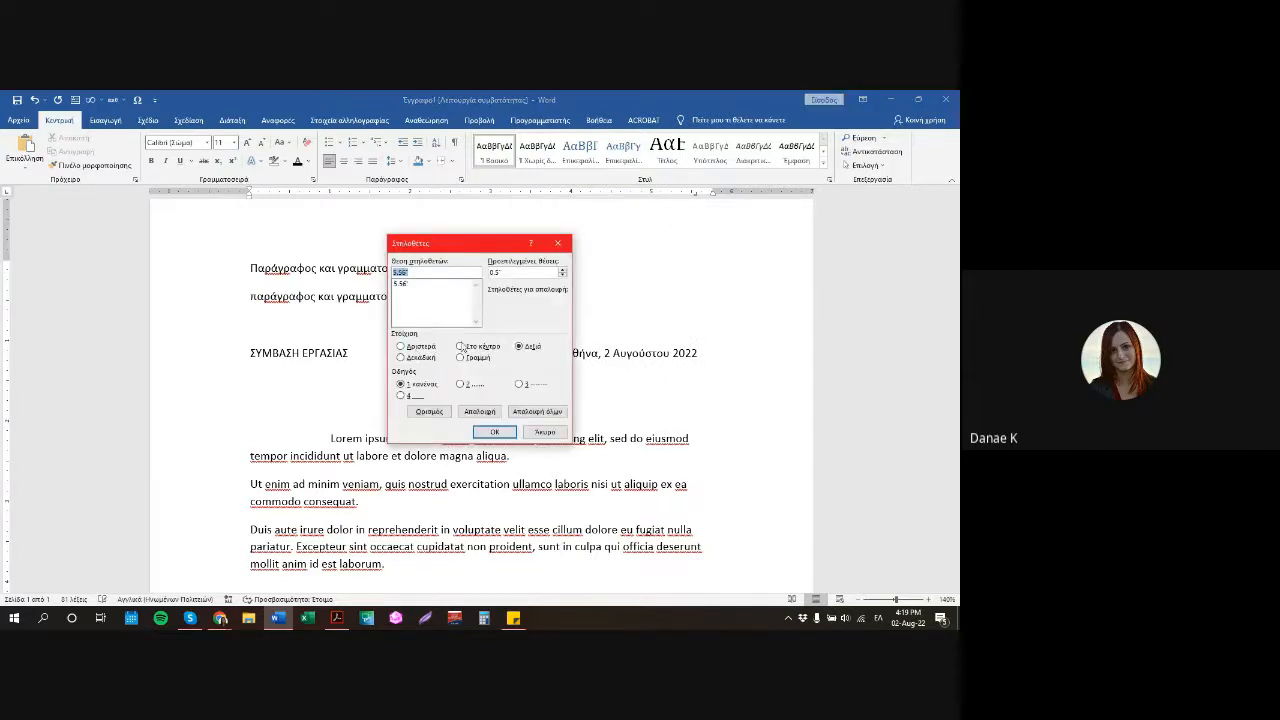
pyautogui.click(544, 431)
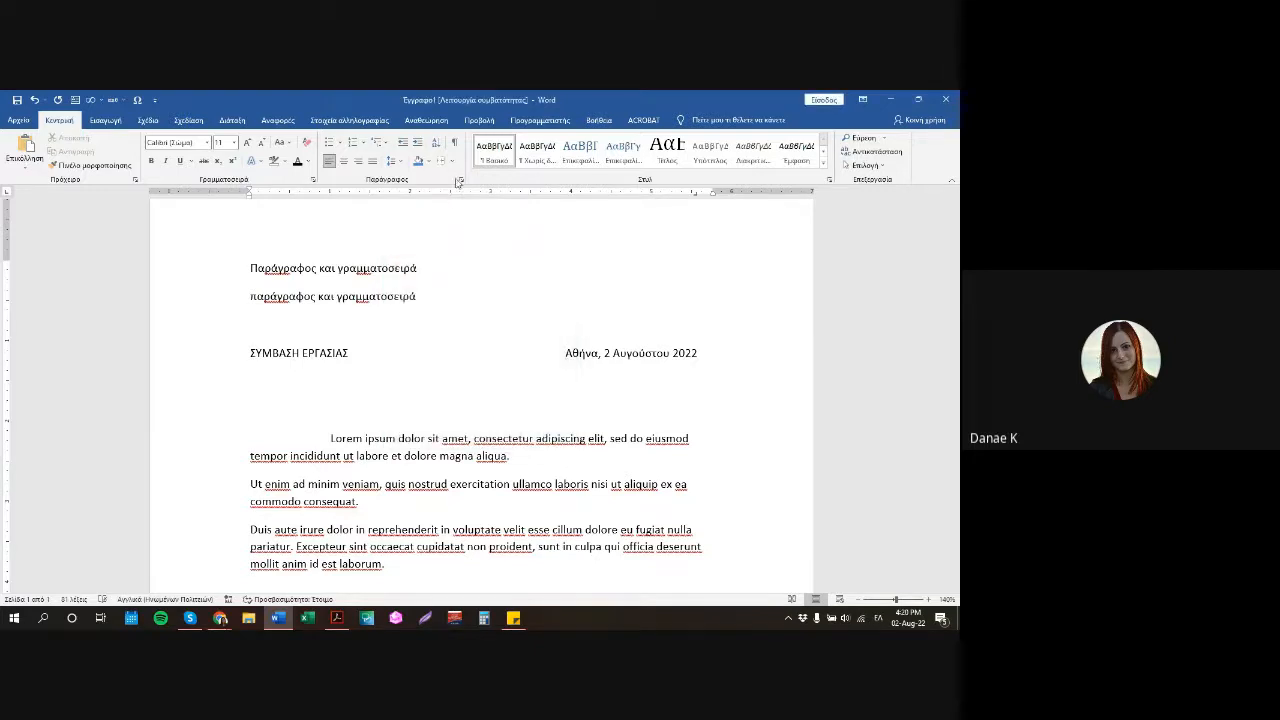
pyautogui.click(459, 180)
pyautogui.click(408, 468)
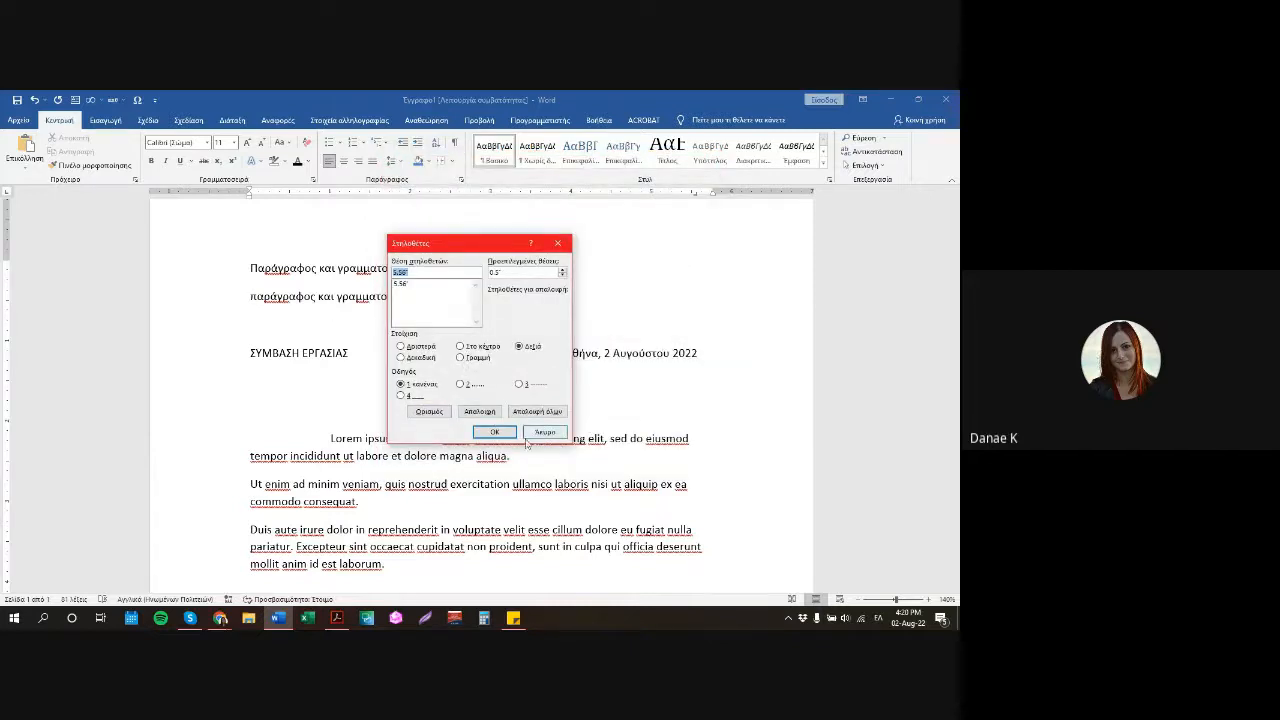
pyautogui.click(546, 433)
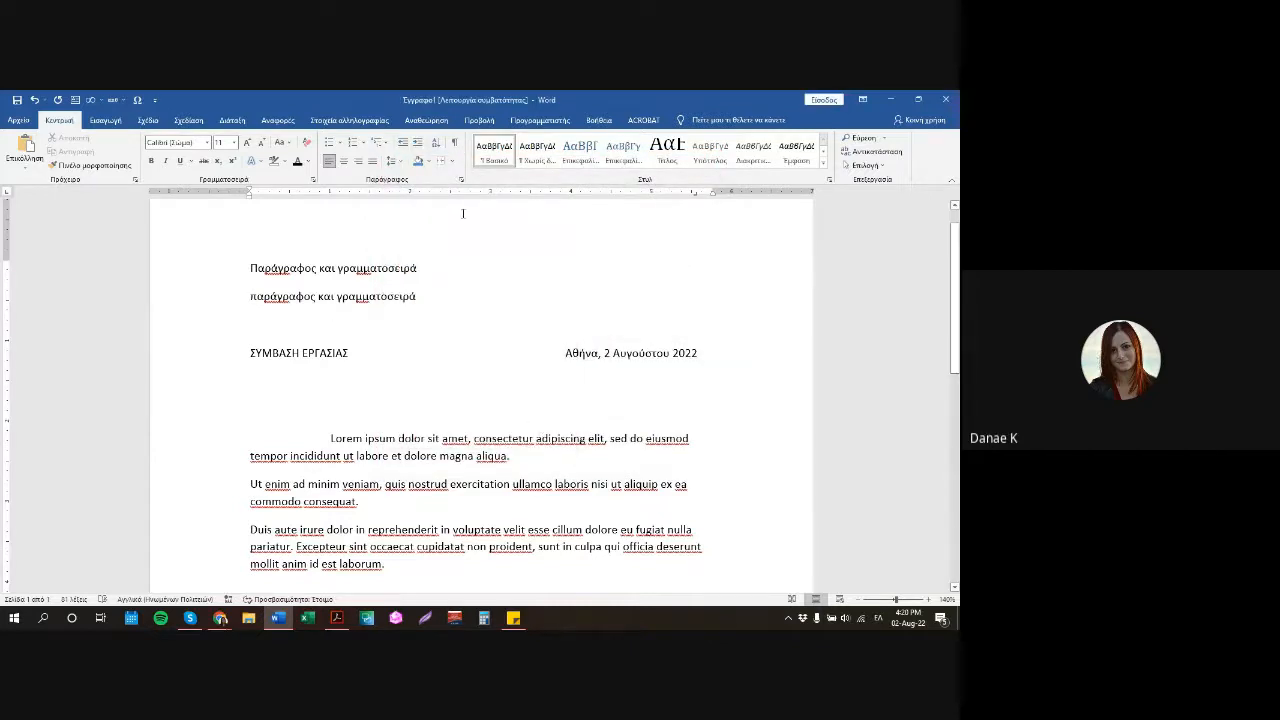
# Add several tab stops to the date line, the first at about 2.13 inches, and insert a blank line below it.
pyautogui.click(486, 193)
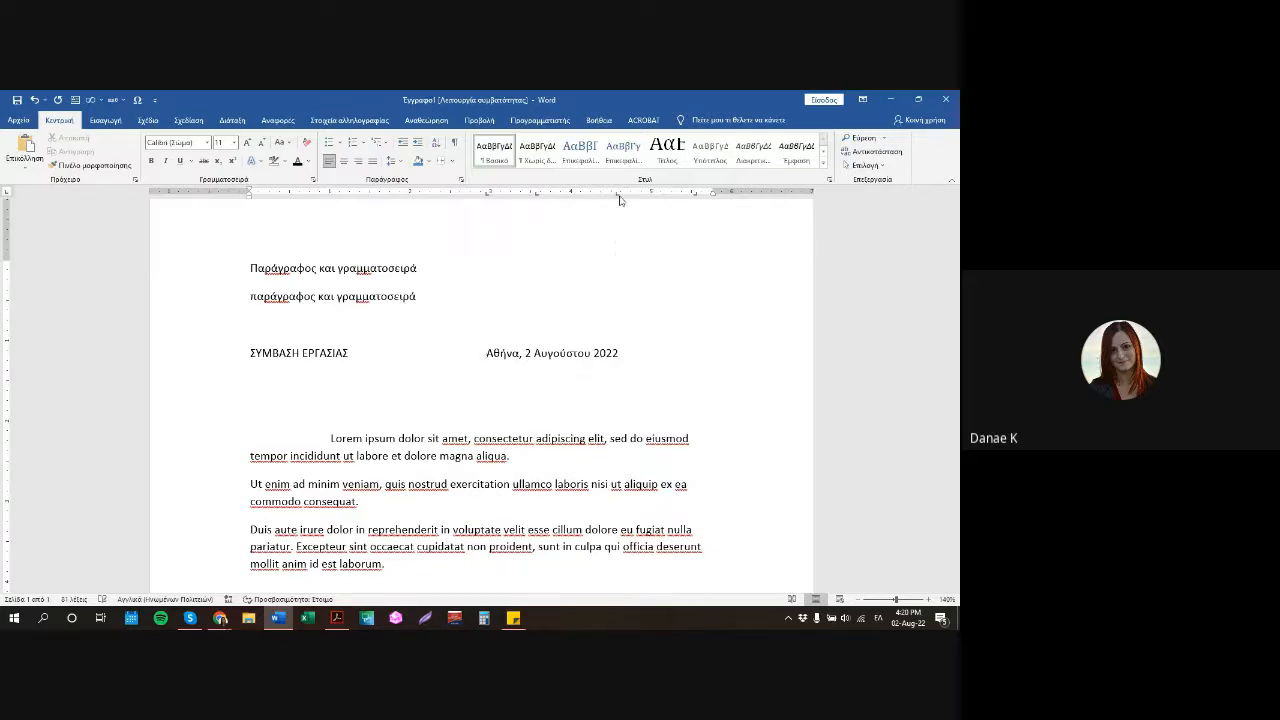
pyautogui.moveTo(665, 197); pyautogui.dragTo(413, 199)
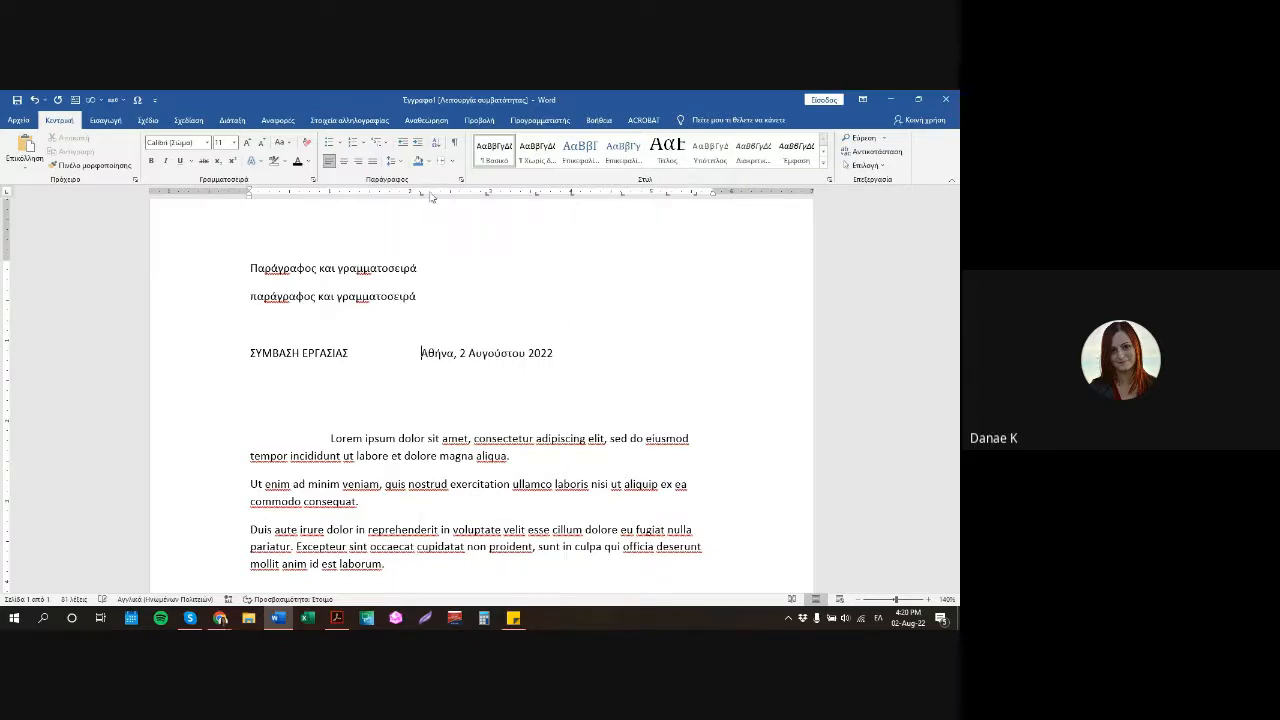
pyautogui.click(582, 350)
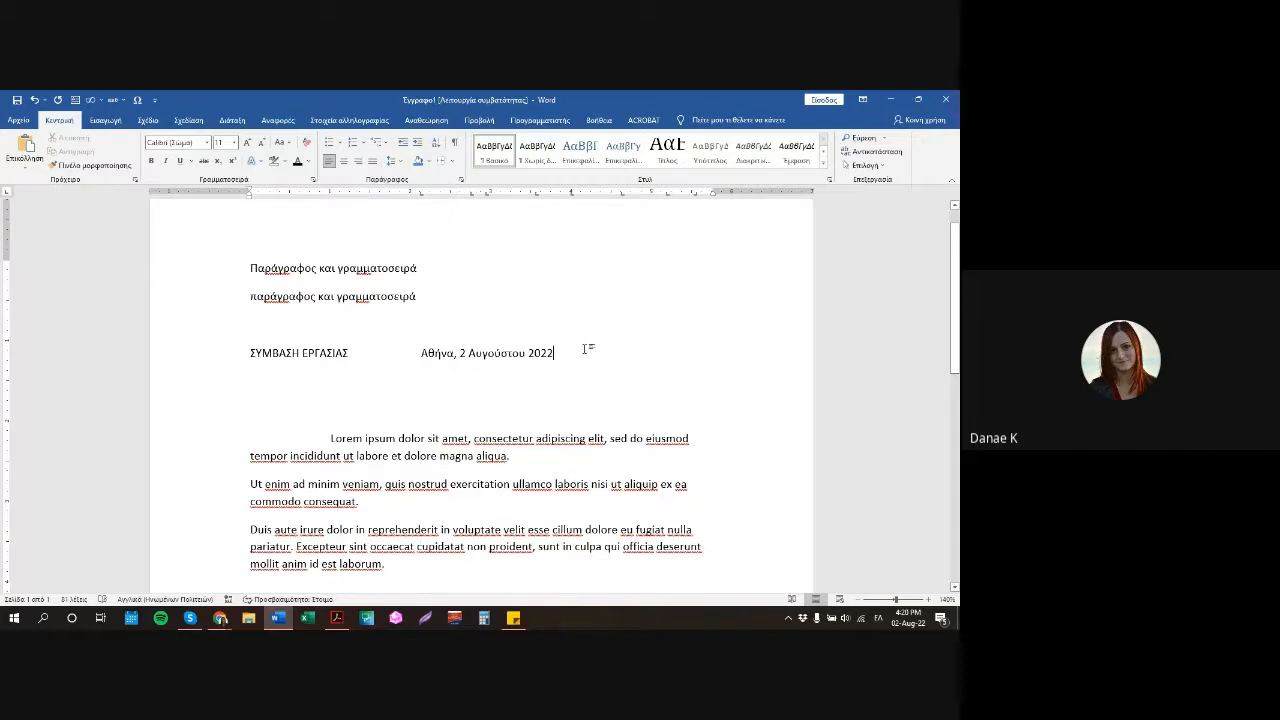
pyautogui.press('Return')
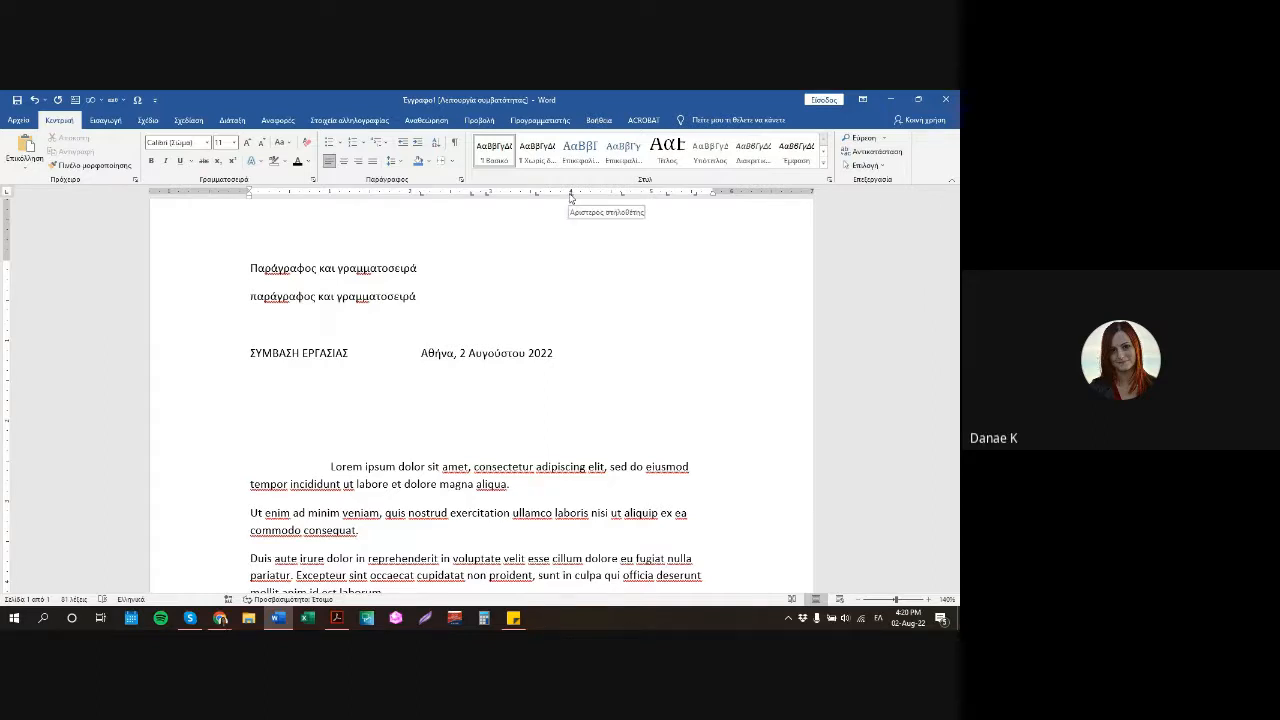
# Remove the tab stop near 4 inches from the new blank line and clear all its remaining tab stops.
pyautogui.moveTo(572, 196); pyautogui.dragTo(603, 289)
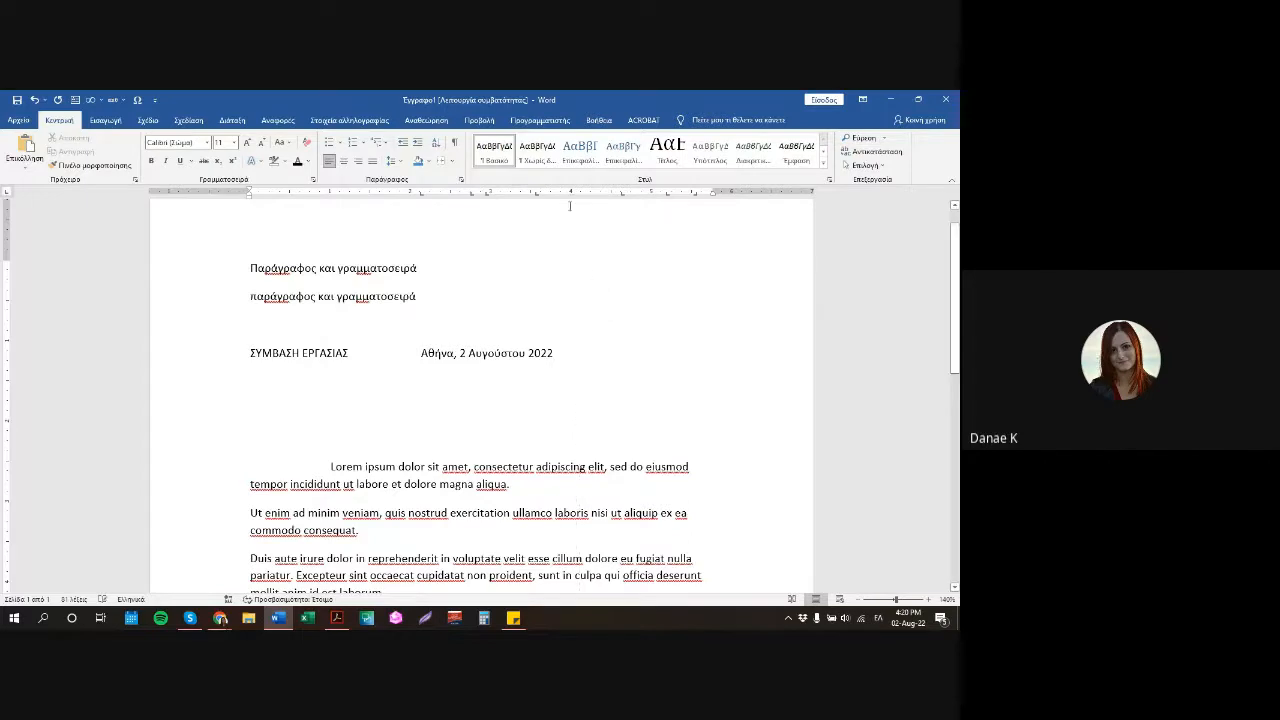
pyautogui.doubleClick(471, 195)
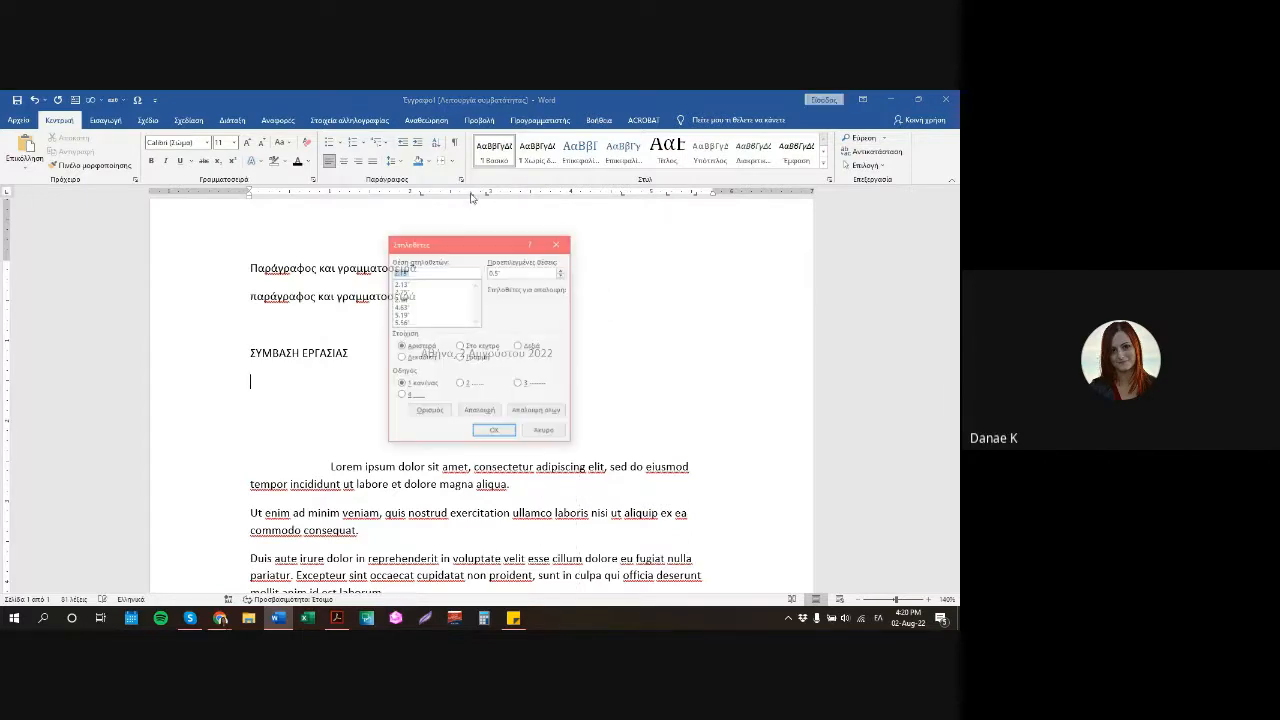
pyautogui.click(537, 411)
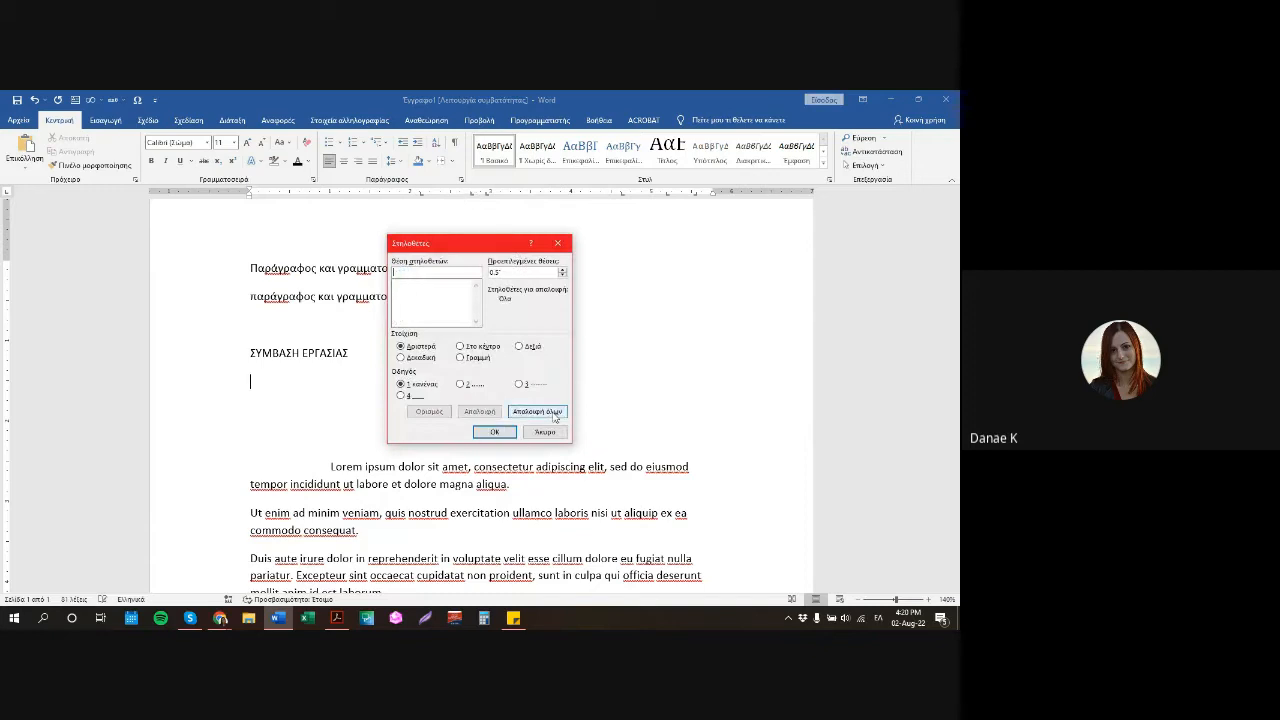
pyautogui.click(494, 432)
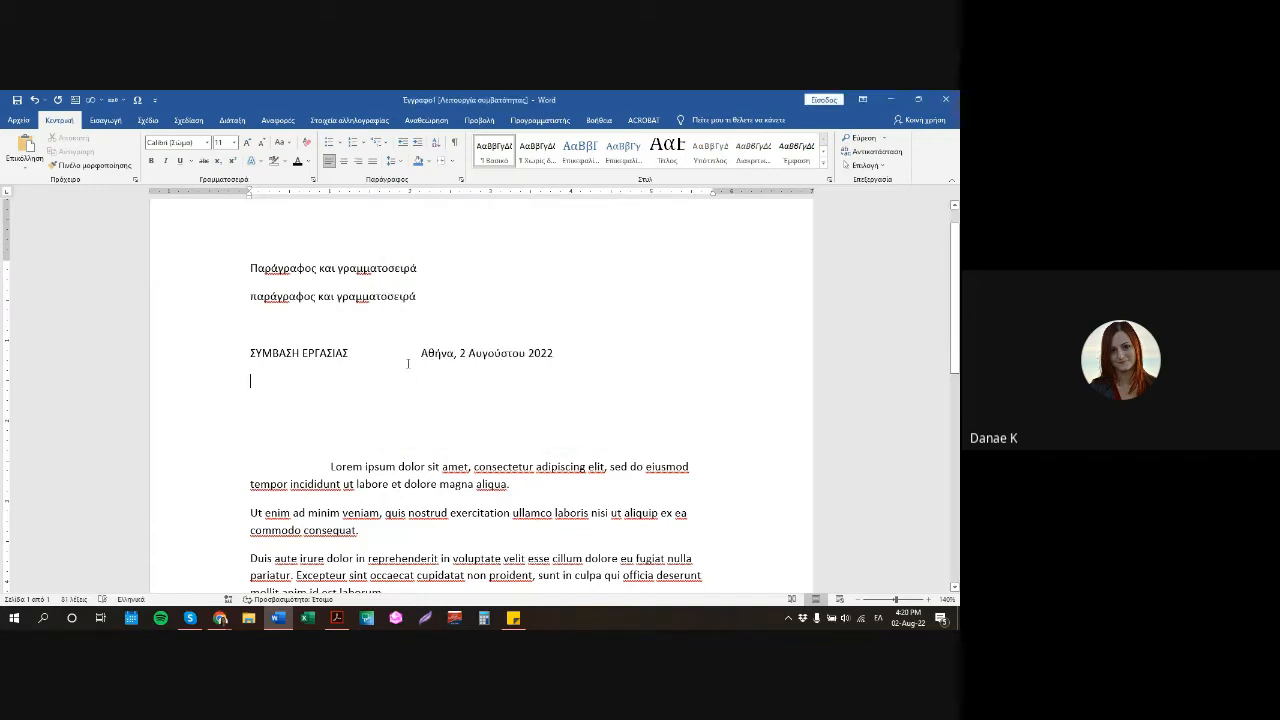
# Select the whole document and clear all custom tab stops from every paragraph.
pyautogui.click(229, 381)
pyautogui.press('Up')
pyautogui.hotkey('ctrl', 'a')
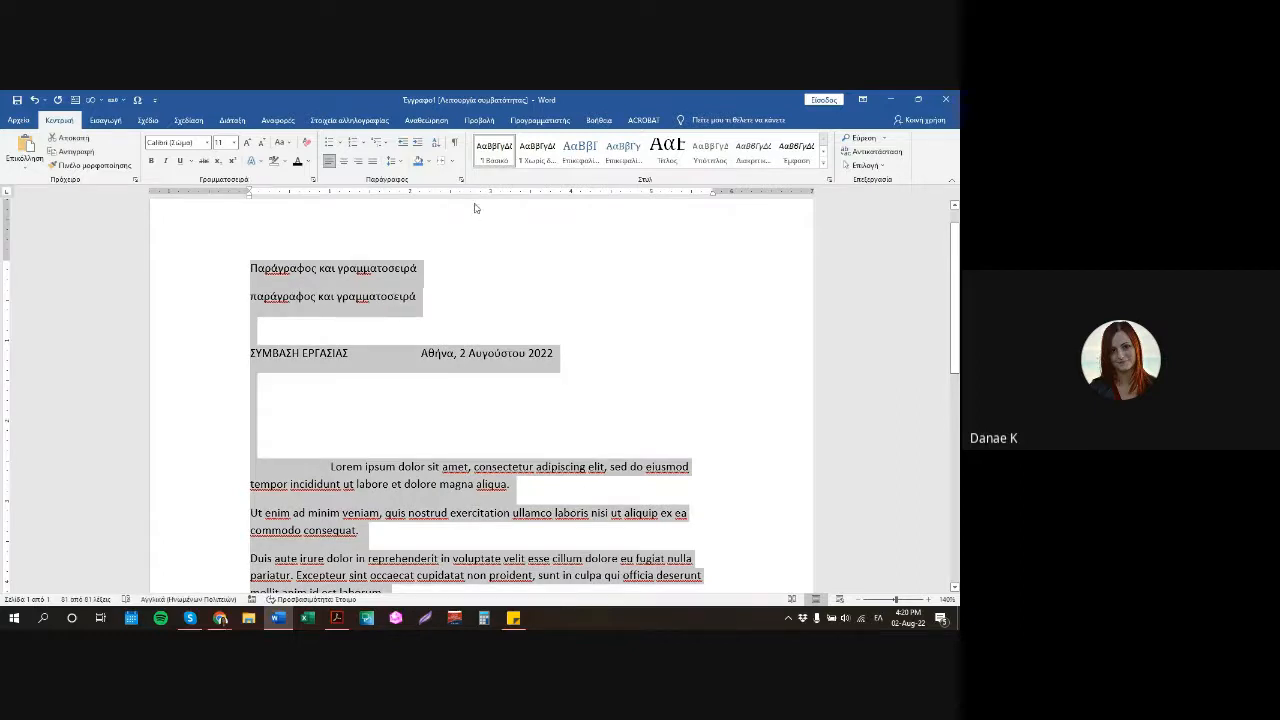
pyautogui.click(461, 180)
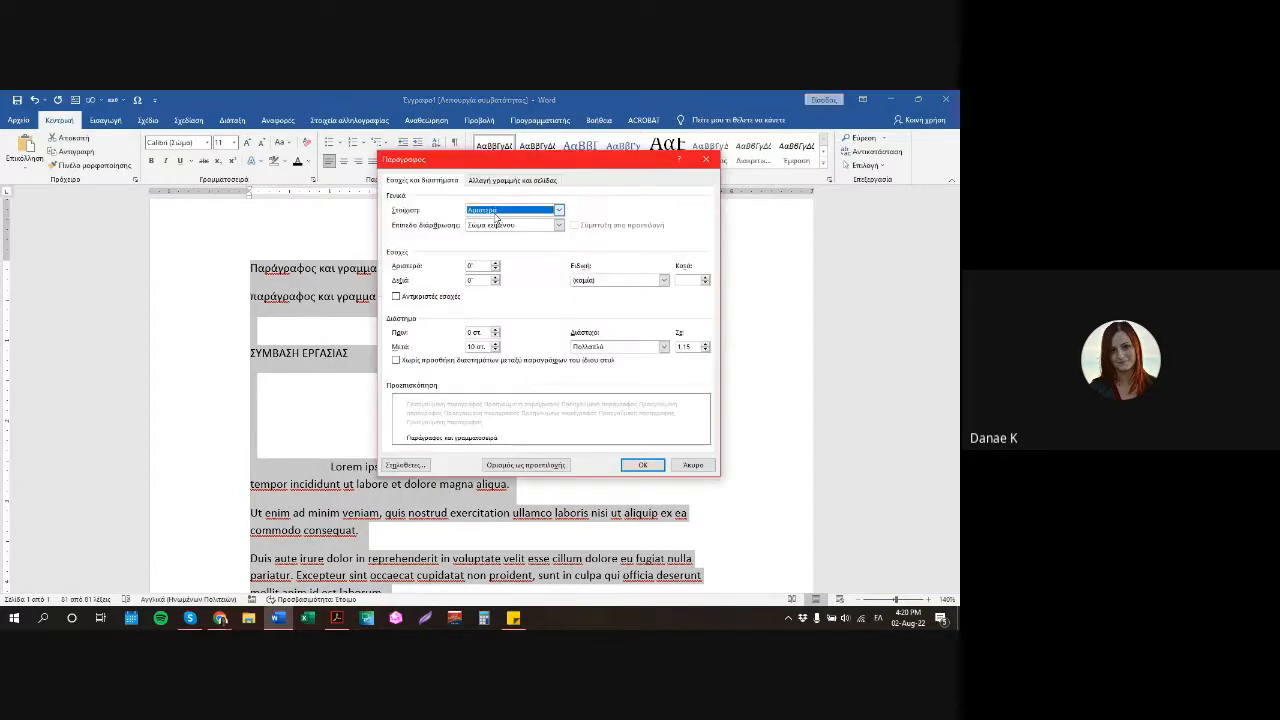
pyautogui.click(405, 465)
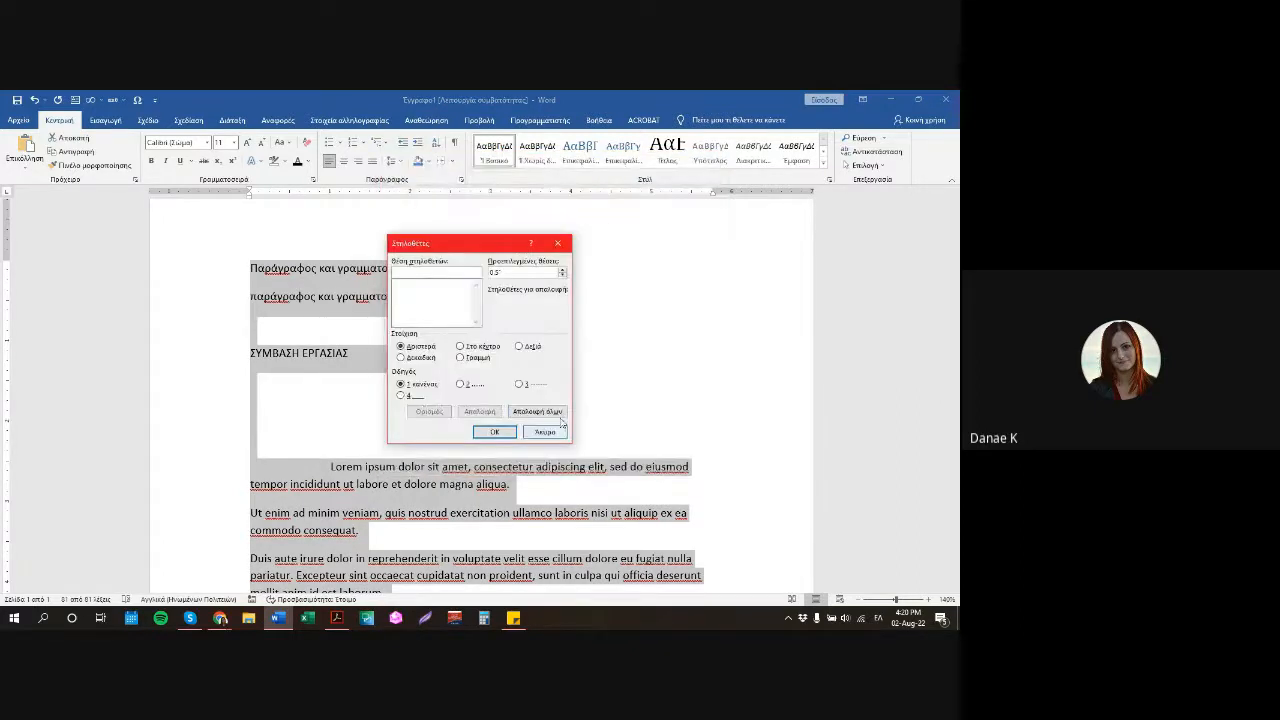
pyautogui.click(494, 432)
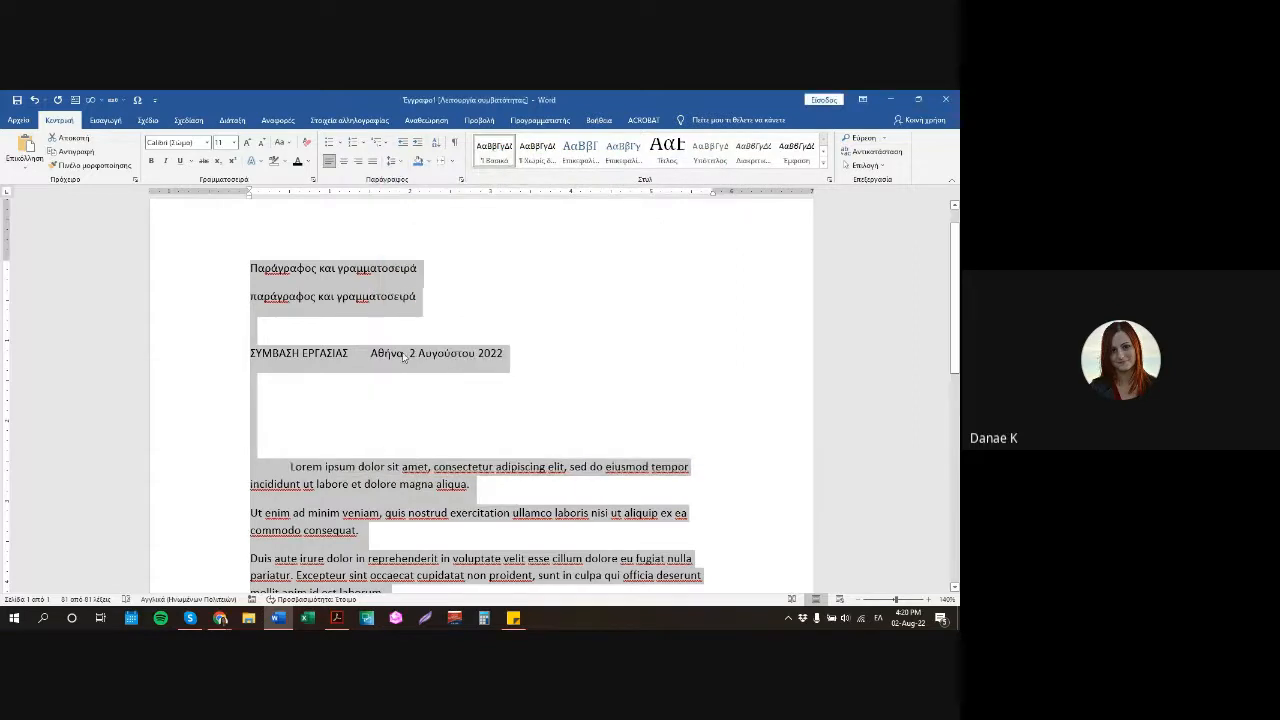
pyautogui.click(405, 356)
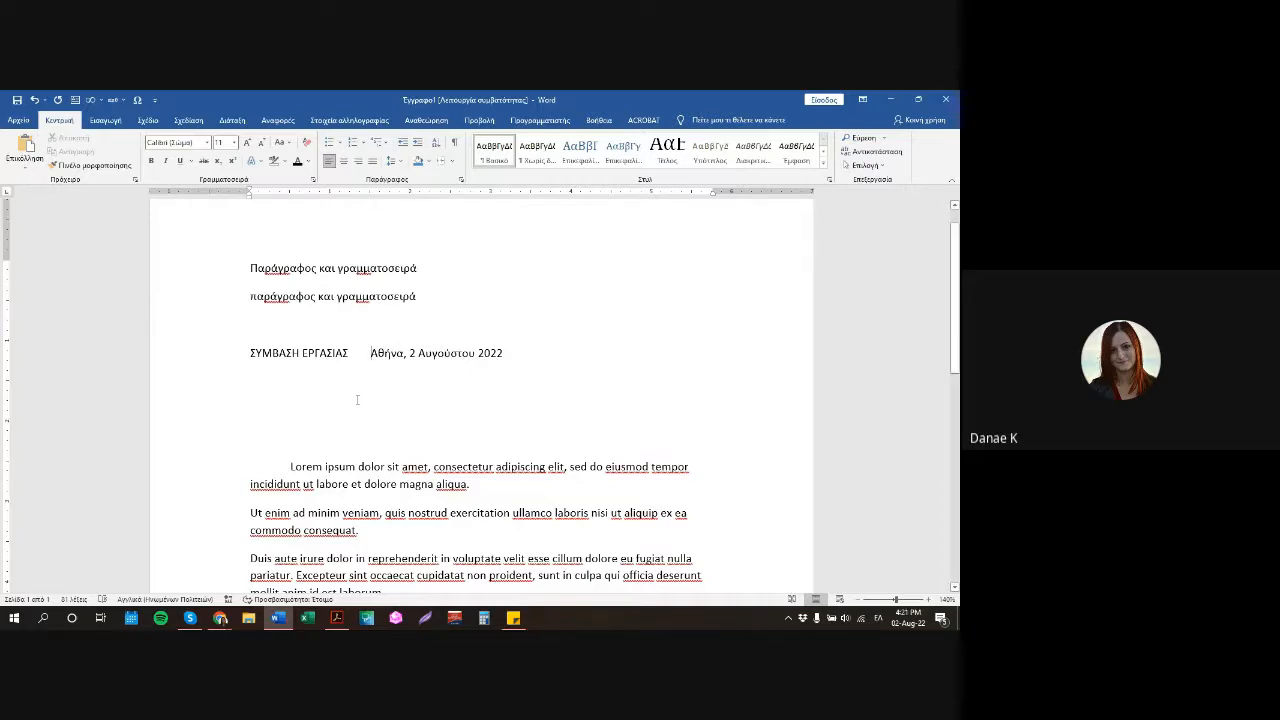
# Show the formatting marks and undo the run of spaces inserted before "Αθήνα" in the date line.
pyautogui.click(175, 570)
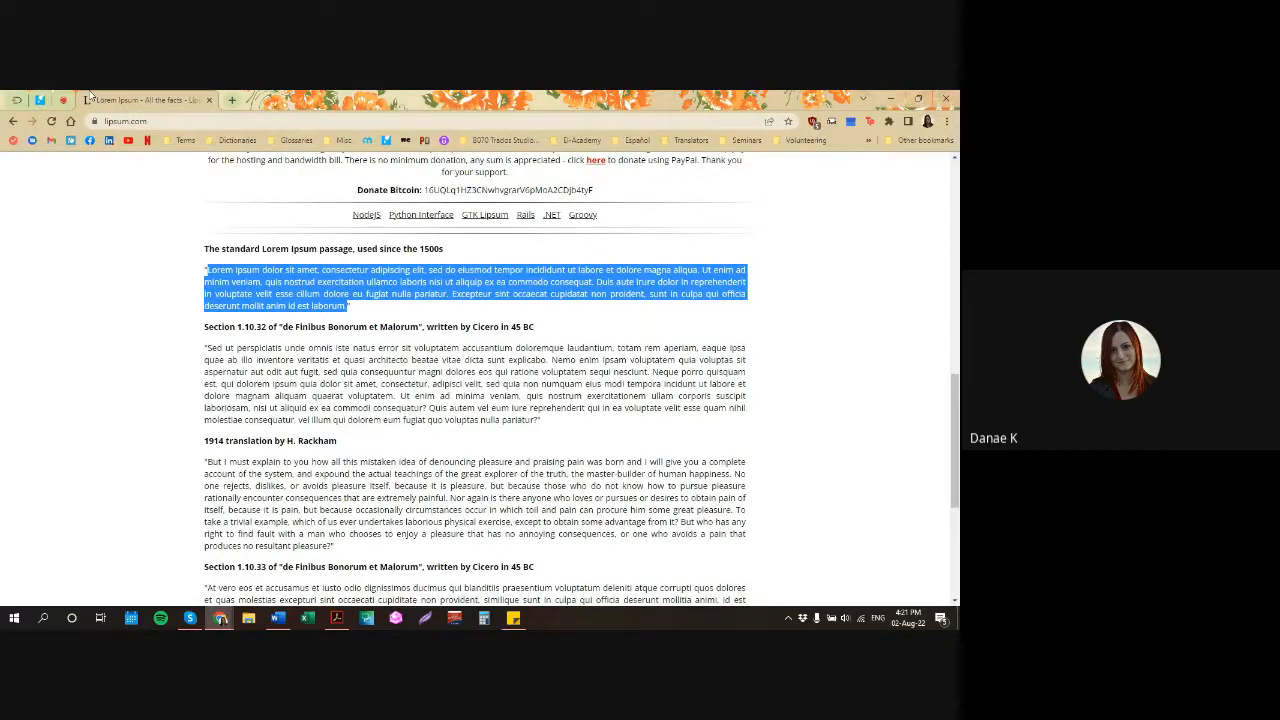
pyautogui.click(890, 99)
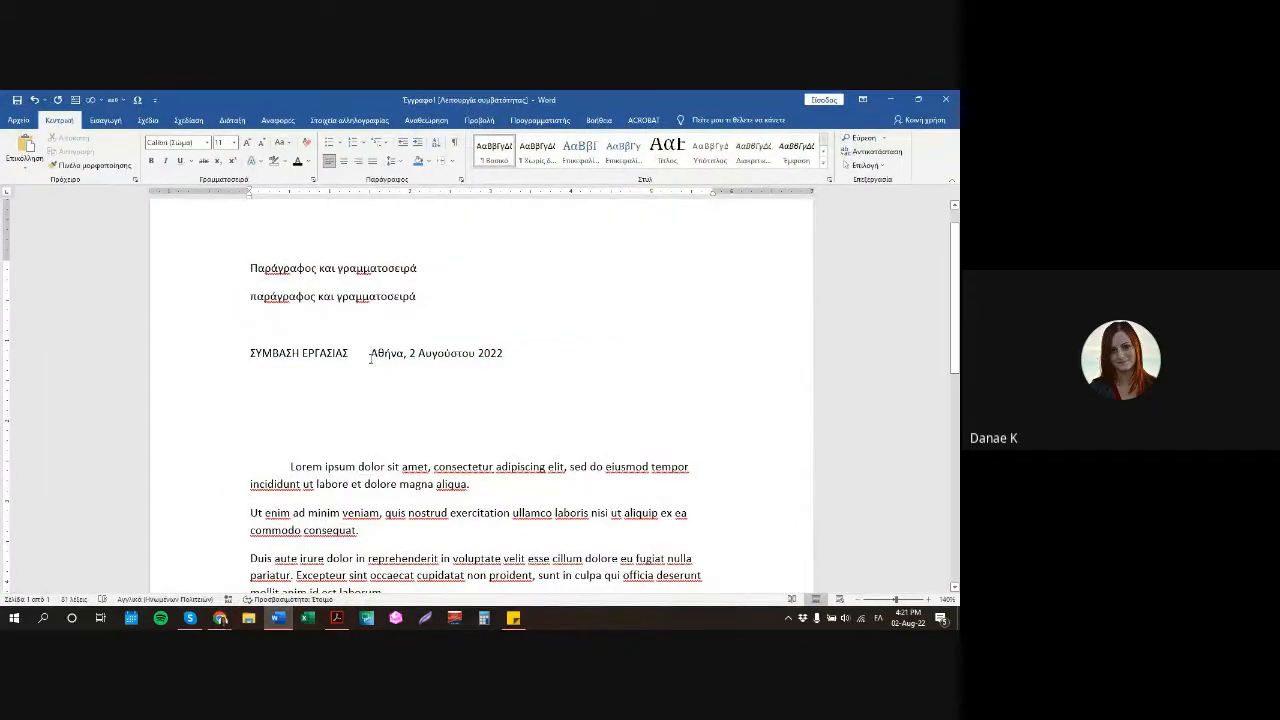
pyautogui.click(454, 144)
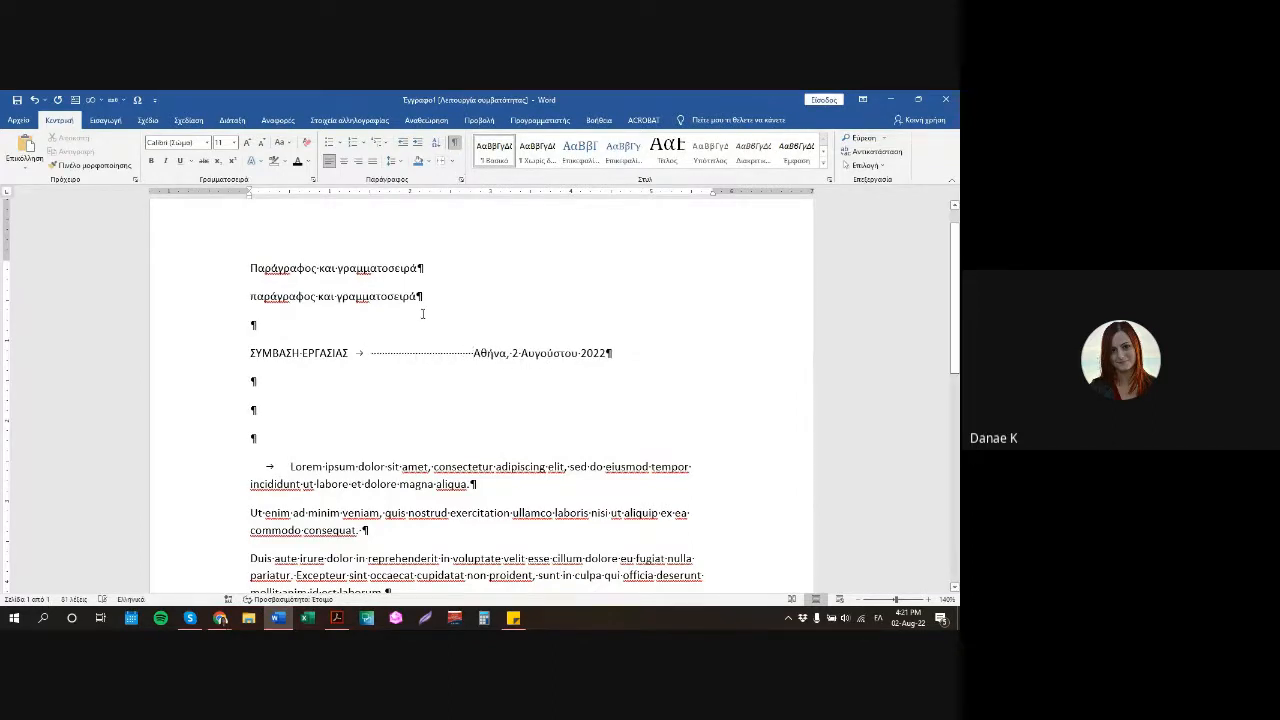
pyautogui.hotkey('ctrl', 'z')
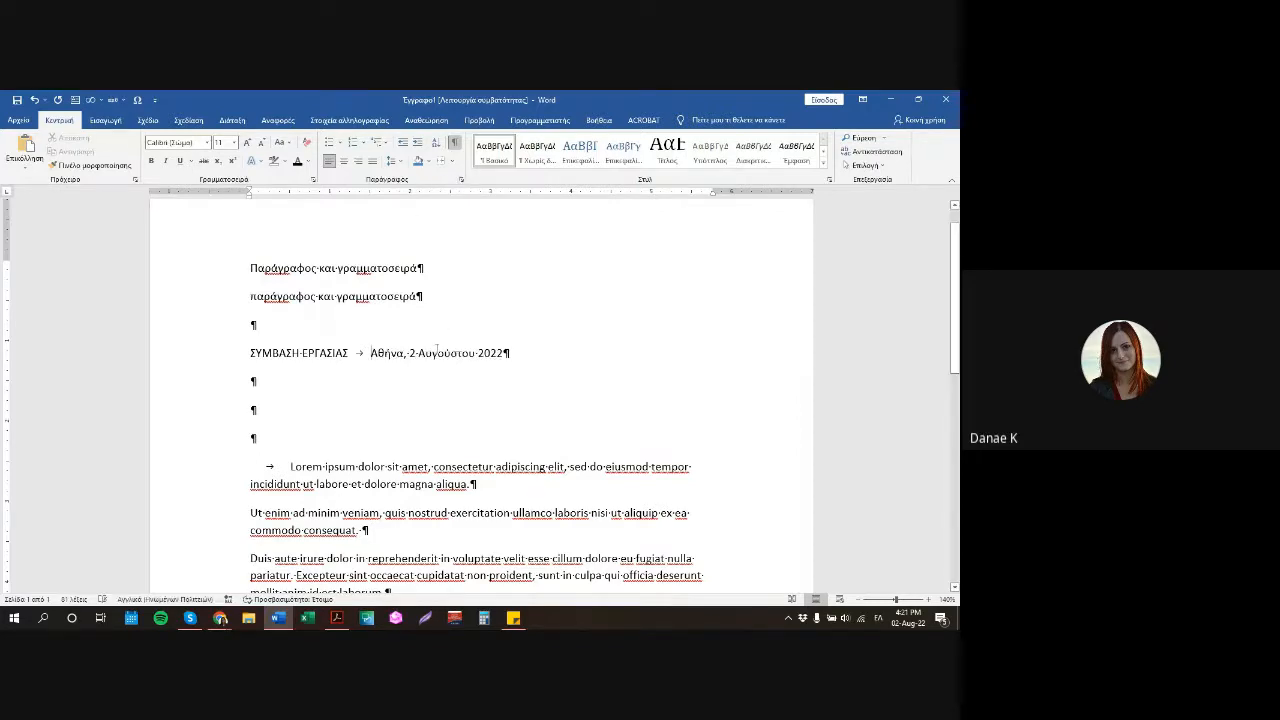
# Switch to the webinar PDF in Acrobat, go to page 10 and highlight the stamp wording "Τίθεται σφραγίδα:".
pyautogui.click(343, 619)
pyautogui.scroll(-6, 354, 580)
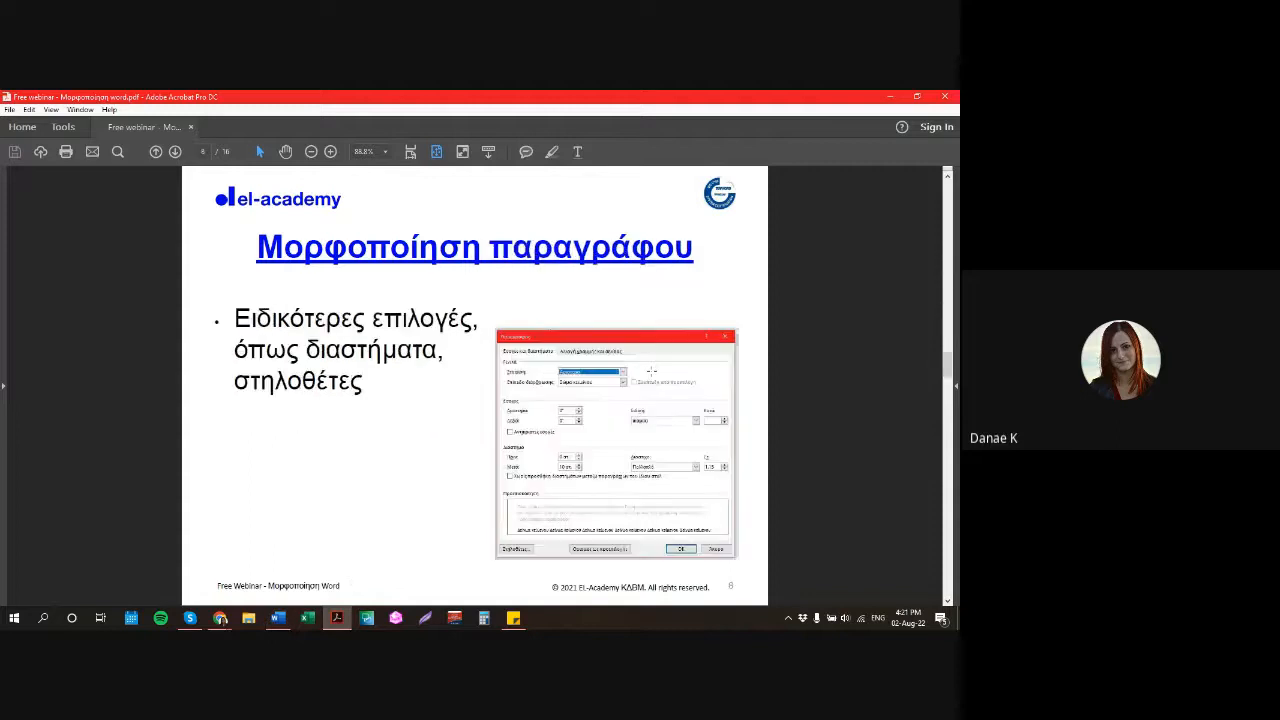
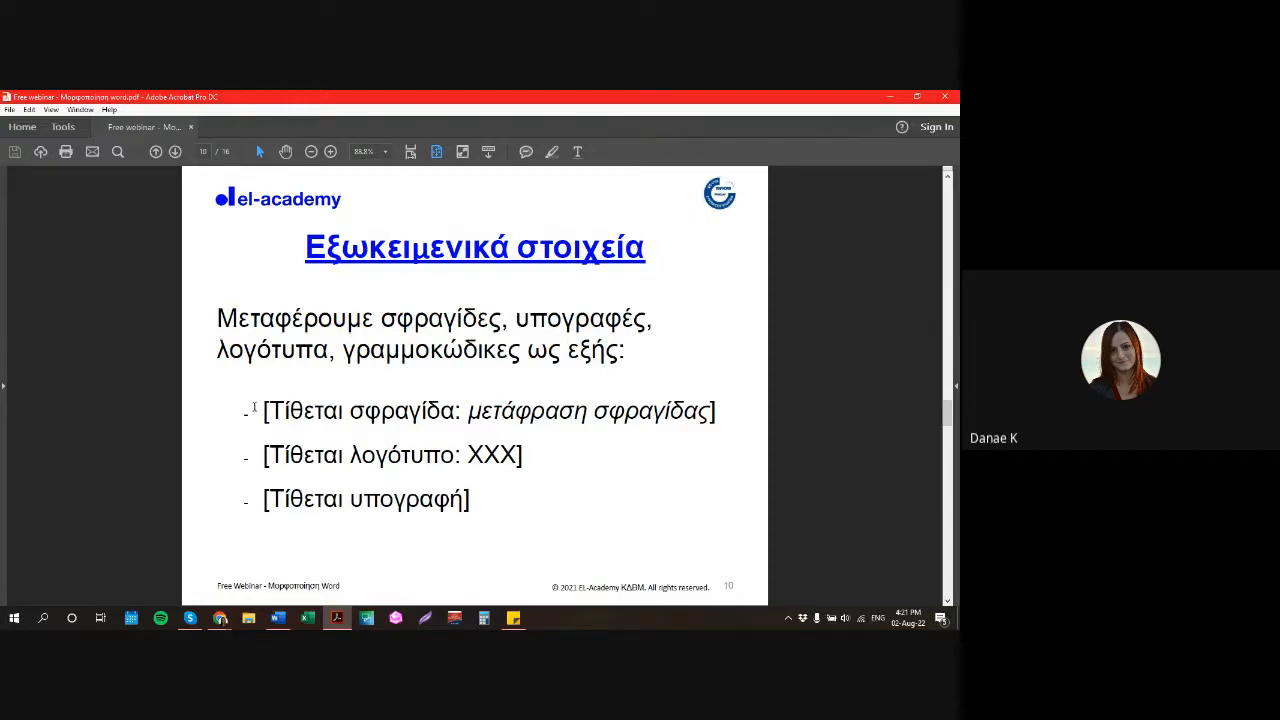
pyautogui.moveTo(270, 410); pyautogui.dragTo(462, 410)
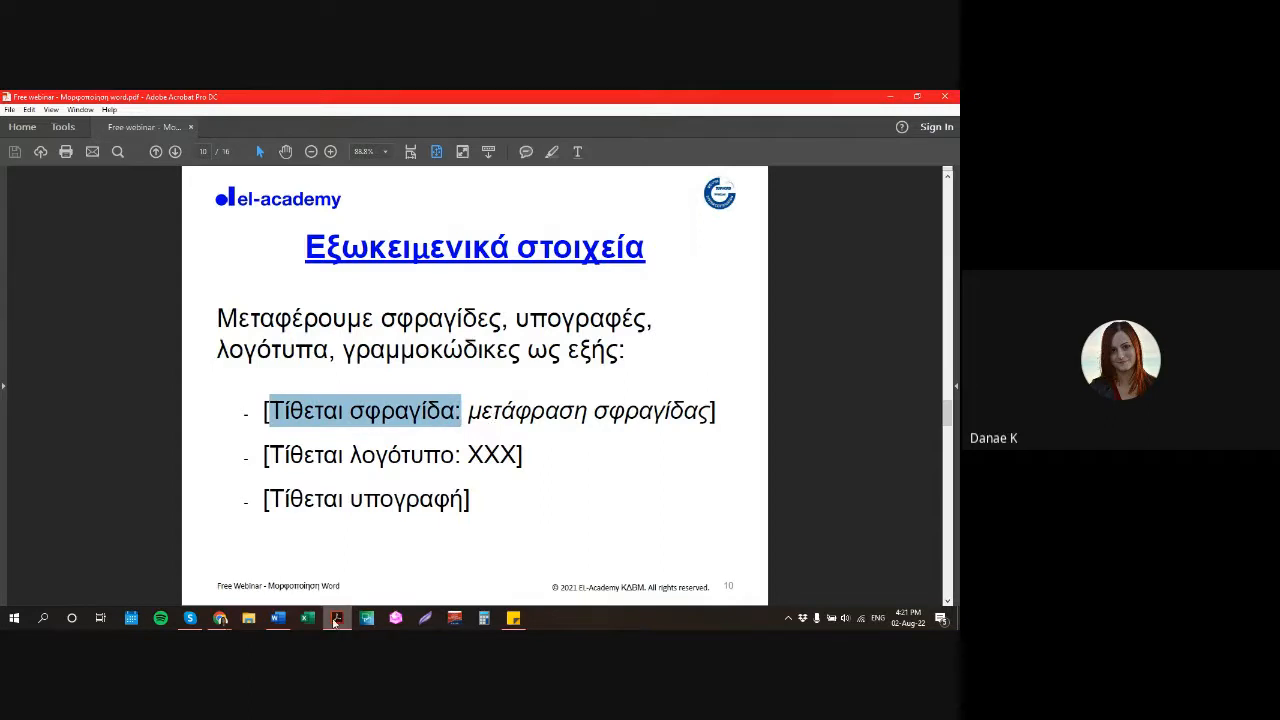
# Switch back to Word, hide the formatting marks and enter "[Τίθεται σφραγίδα: Εφετείο της Λυών]" as a line below the date line.
pyautogui.click(278, 618)
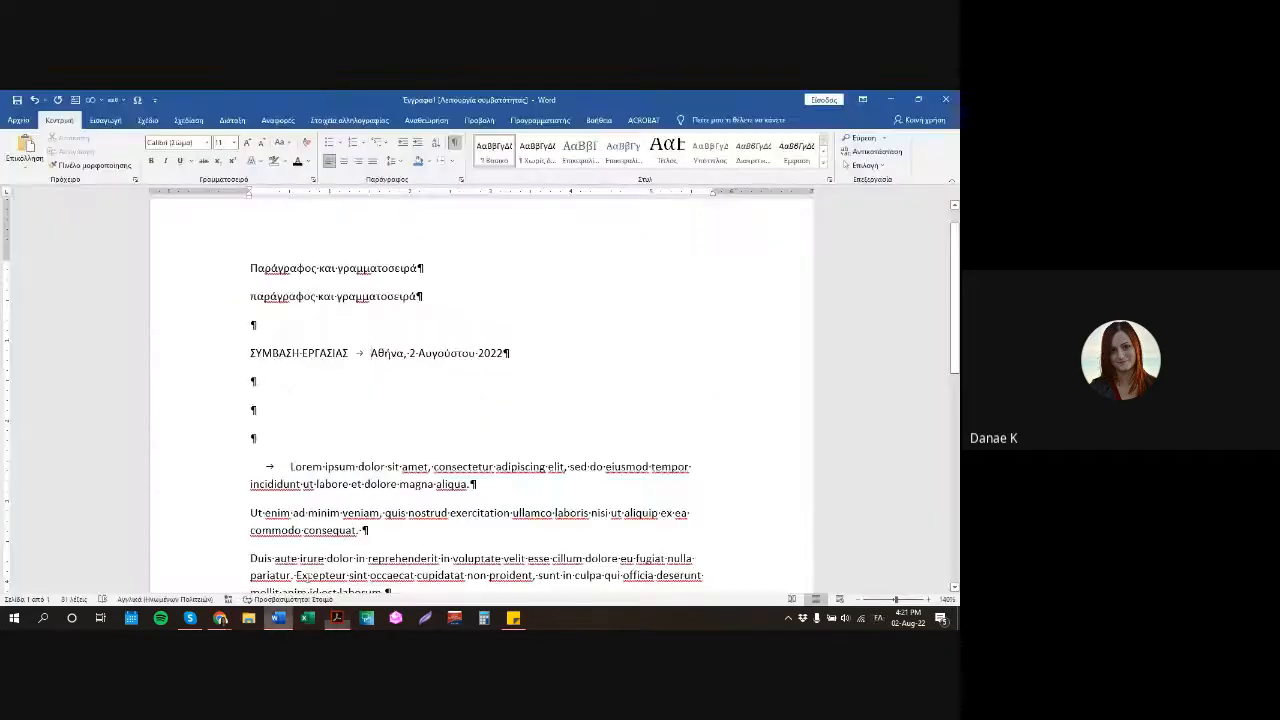
pyautogui.click(454, 142)
pyautogui.click(409, 422)
pyautogui.write('[ό')
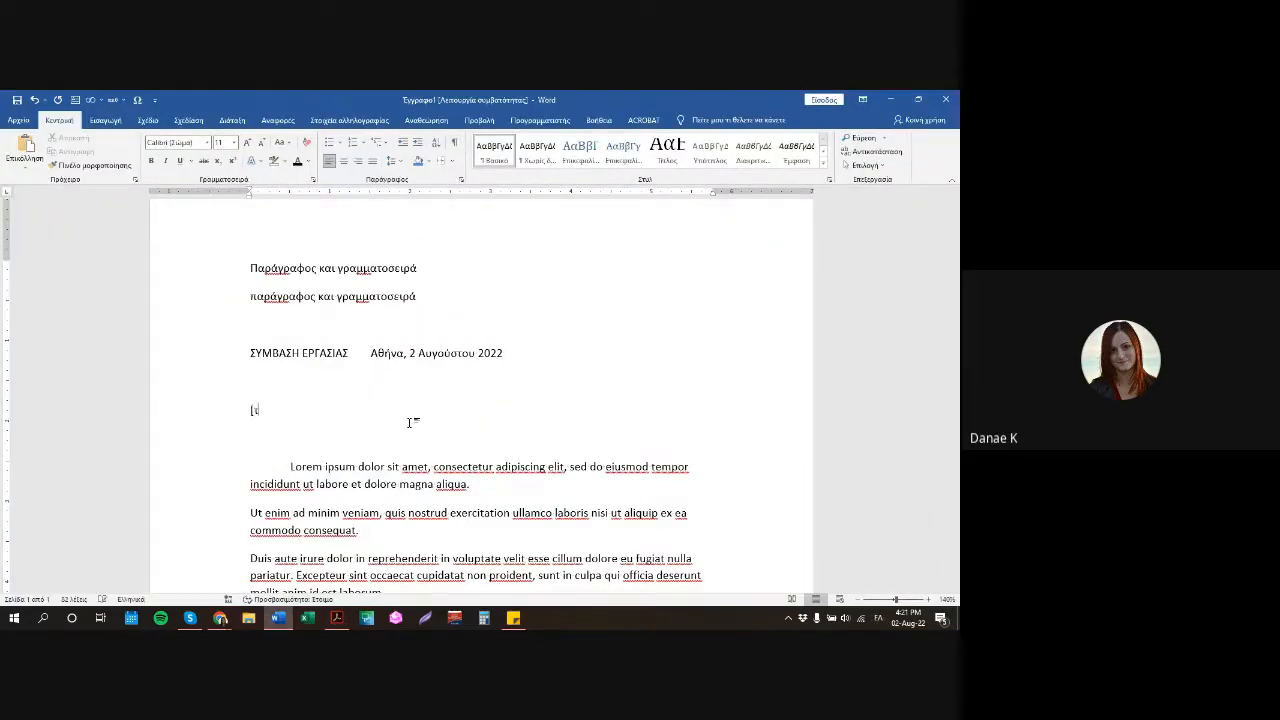
pyautogui.press('BackSpace')
pyautogui.press('BackSpace')
pyautogui.write('Τίθλο')
pyautogui.press('BackSpace')
pyautogui.press('BackSpace')
pyautogui.press('BackSpace')
pyautogui.write('ίθεται σφραγίδα: Εφετείο της Λυών]')
pyautogui.press('Return')
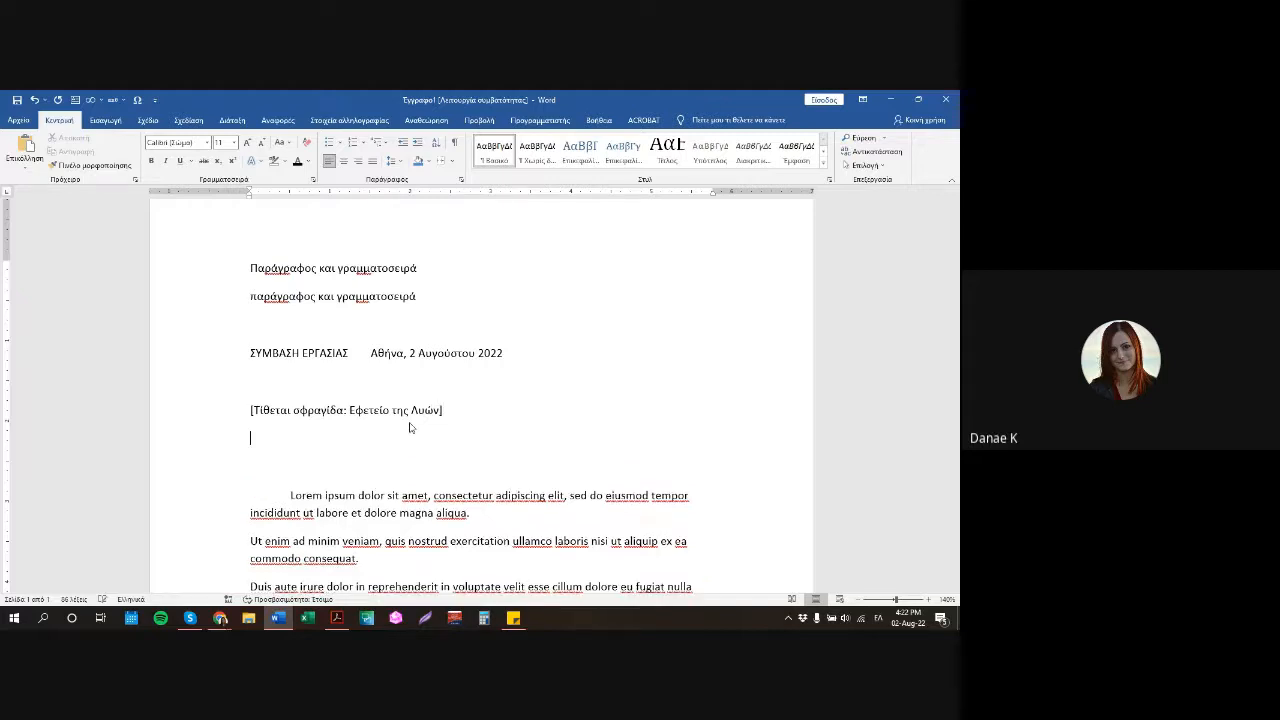
# Enter a second stamp note on three lines: "[Τίθεται σφραγίδα:", "ΕΛΛΗΝΙΚΗ ΔΗΜΟΚΡΑΤΙΑ" and "ΥΠΟΥΡΓΕΙΟ ΕΘΝΙΚΗΣ ΑΜΥΝΑΣ]".
pyautogui.write('[Τίθεται σφραγίδα:')
pyautogui.press('Return')
pyautogui.write('ΕΛΛΗΝ')
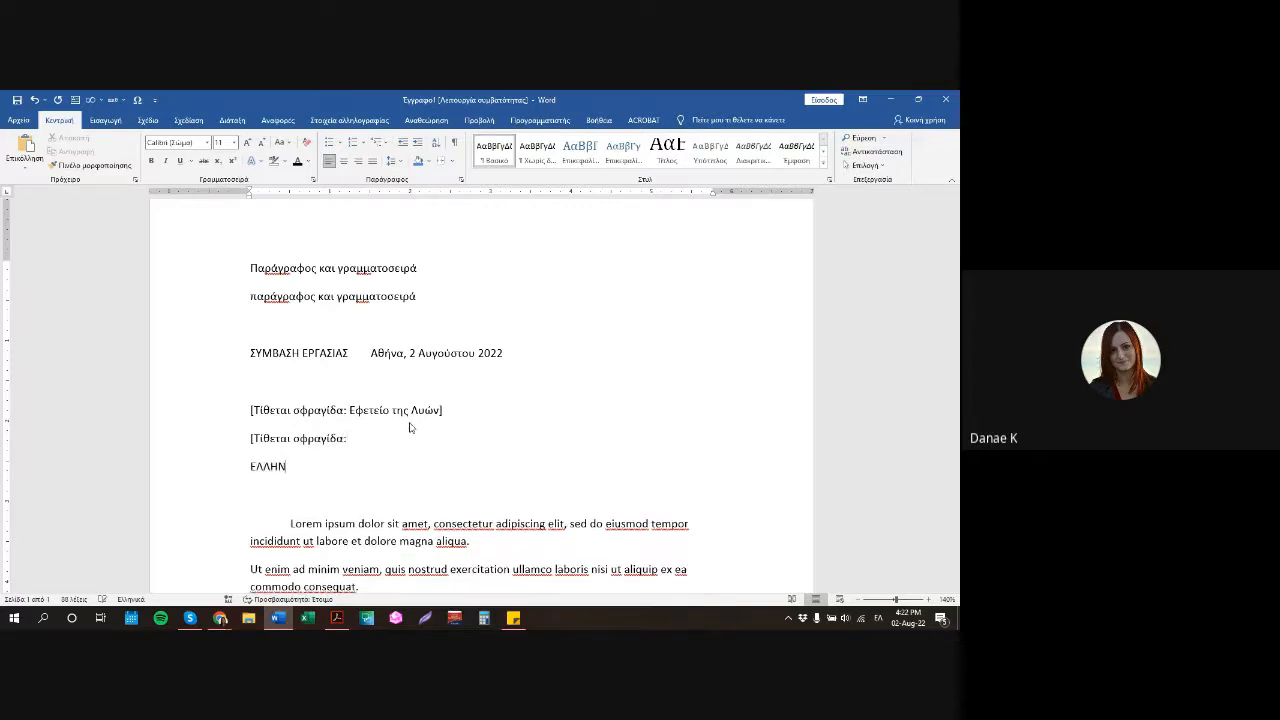
pyautogui.write('ΙΚΗ ΔΗΜΟΚΡΑΤΙΑ')
pyautogui.press('Return')
pyautogui.write('ΥΠΟΥΡ')
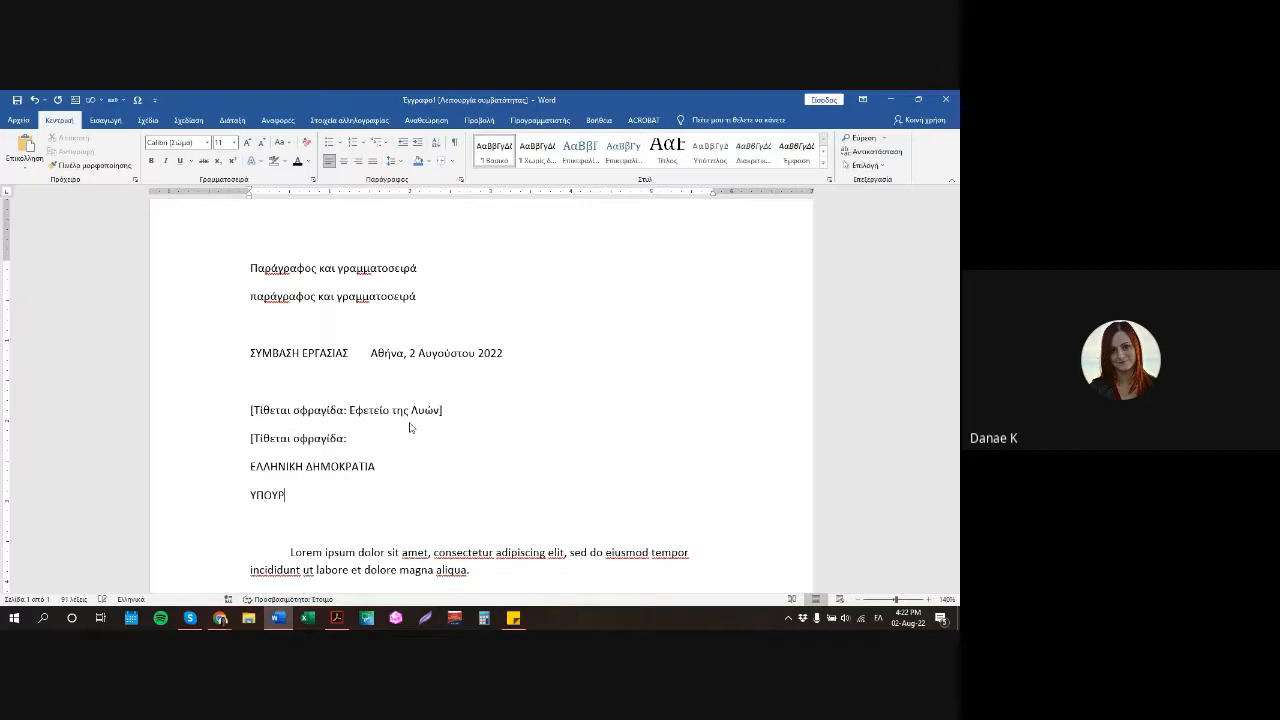
pyautogui.write('ΓΕΙΟ ΕΘΝΙΚΗΣ ΑΜΥΝΑ')
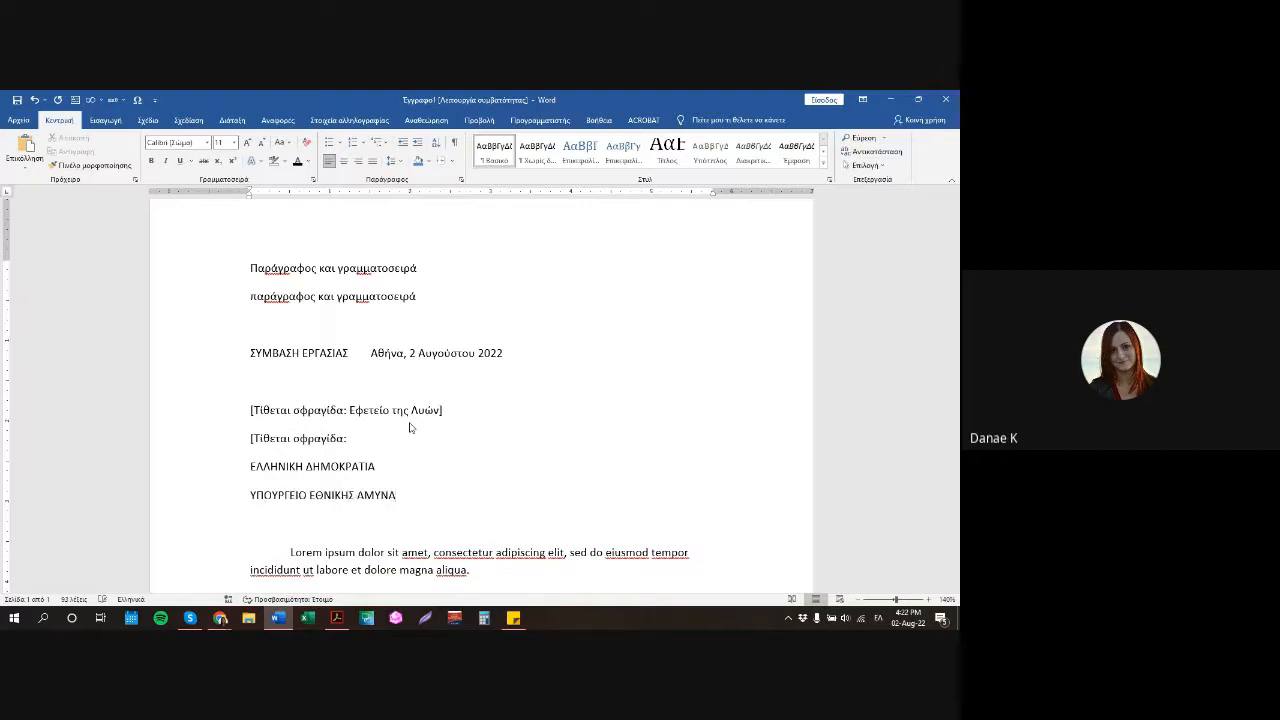
pyautogui.write('Σ]')
pyautogui.scroll(-3, 409, 428)
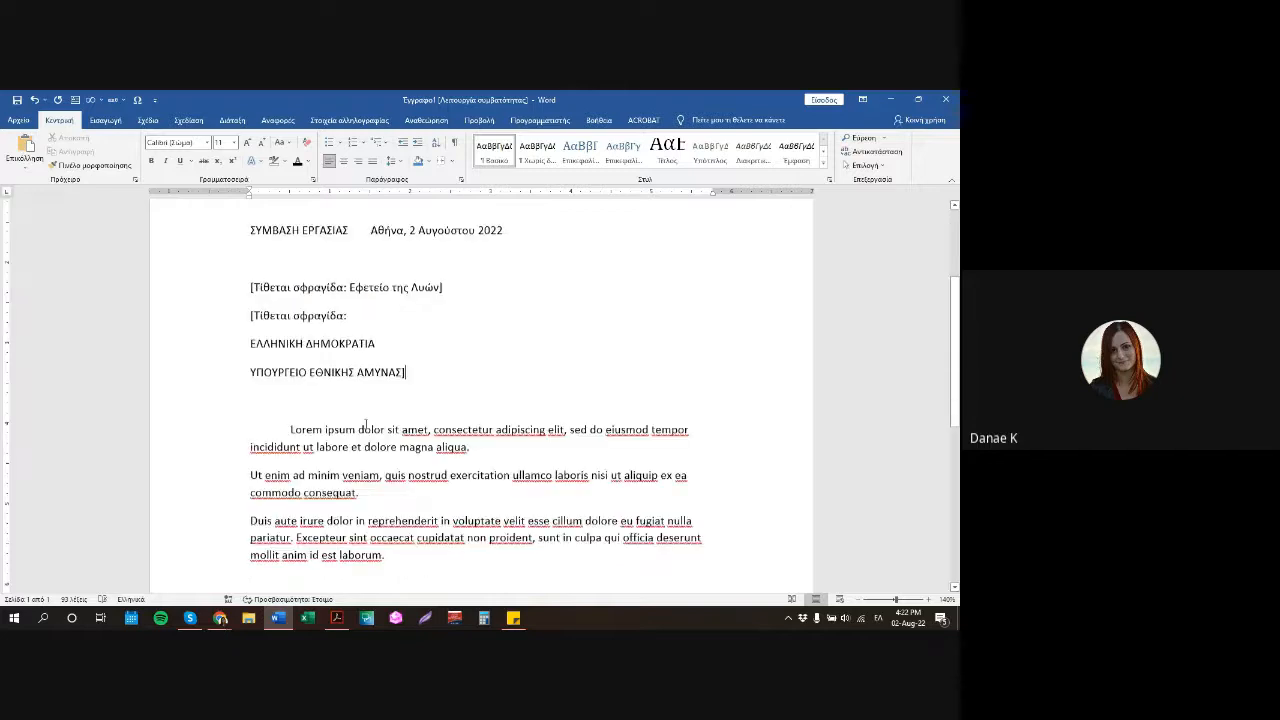
# Insert an empty line between the first stamp note and the second one.
pyautogui.click(494, 251)
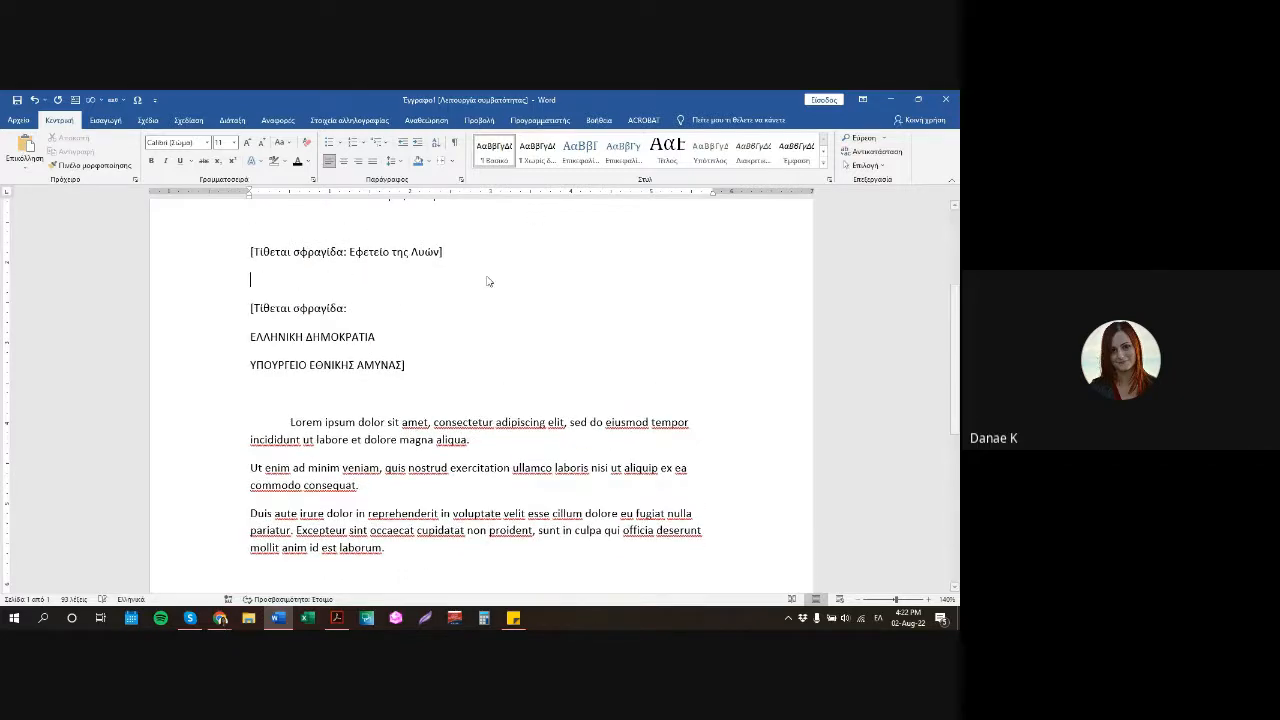
pyautogui.press('Return')
pyautogui.scroll(2, 284, 254)
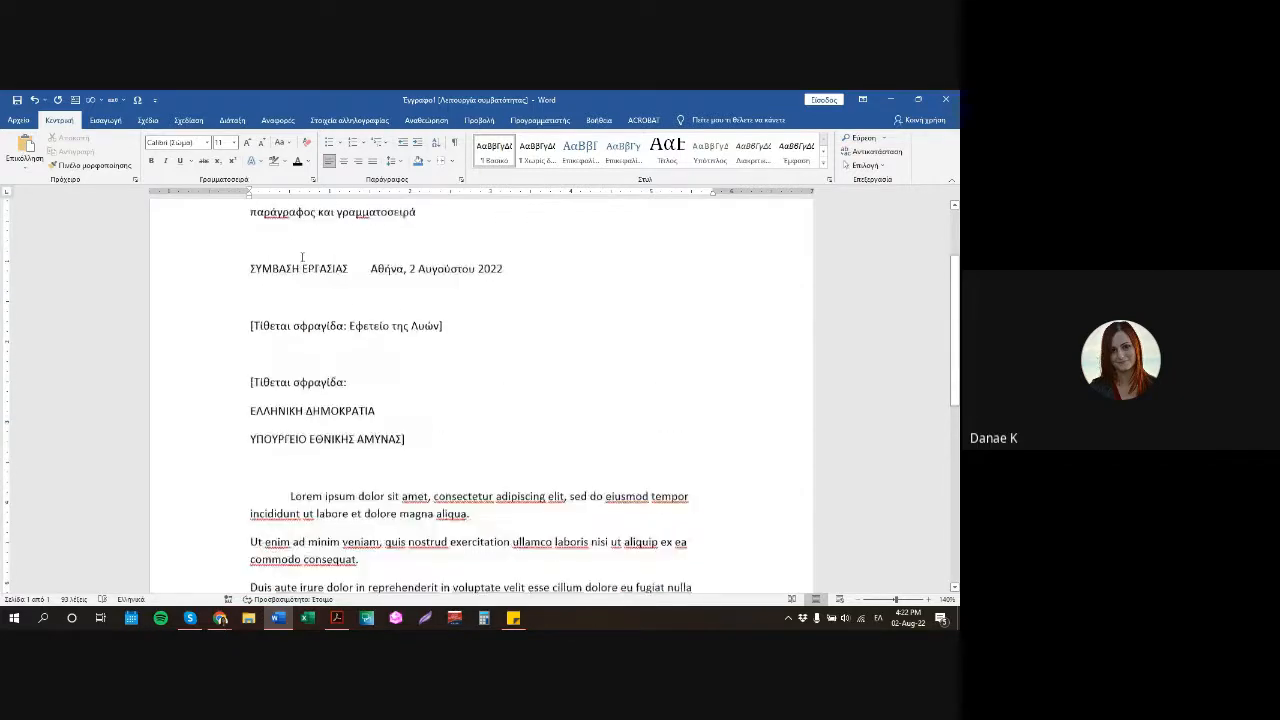
# Add the signature note "[Τίθεται υπογραφή]" on a new line below the second stamp note.
pyautogui.click(476, 452)
pyautogui.press('Return')
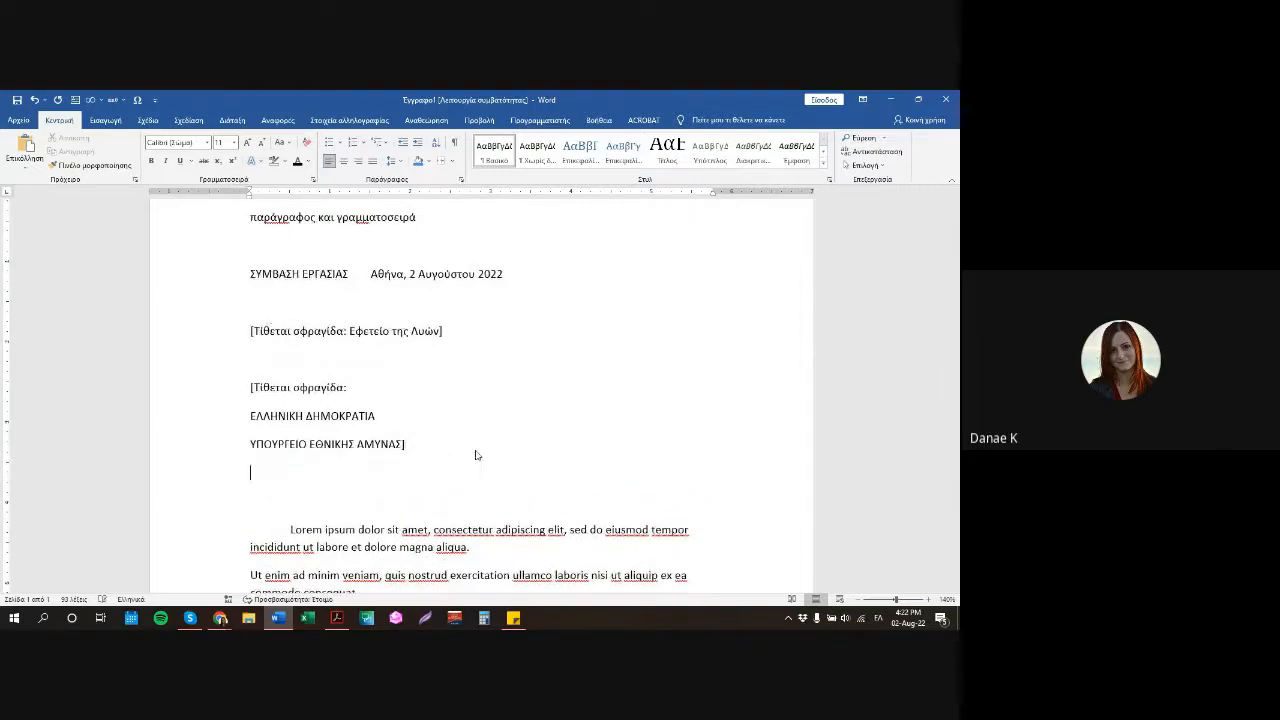
pyautogui.write('[Τίθεται υπογραφή]')
pyautogui.press('Return')
# Enter the logo note "[Τίθεται λογότυπο: McDonald's]" below the signature note, using the English keyboard layout for the company name.
pyautogui.write('[Τίθεται ')
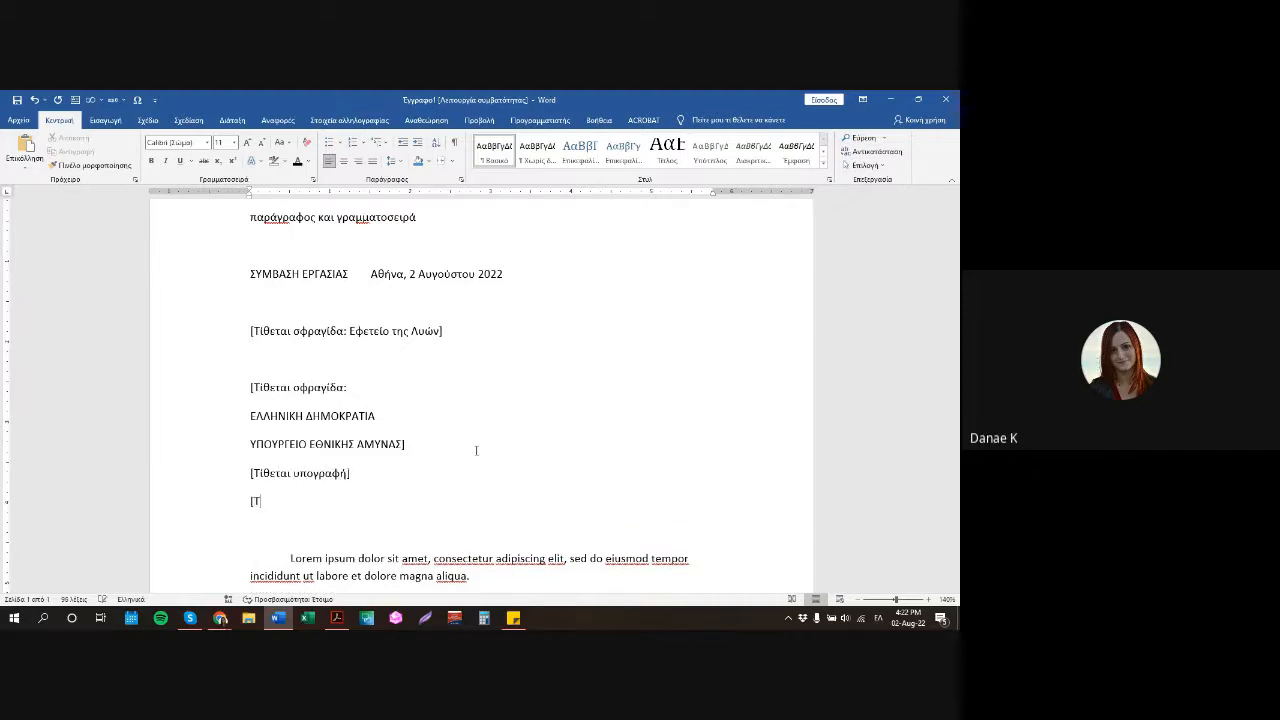
pyautogui.write('λογότυπο:')
pyautogui.hotkey('alt', 'shift')
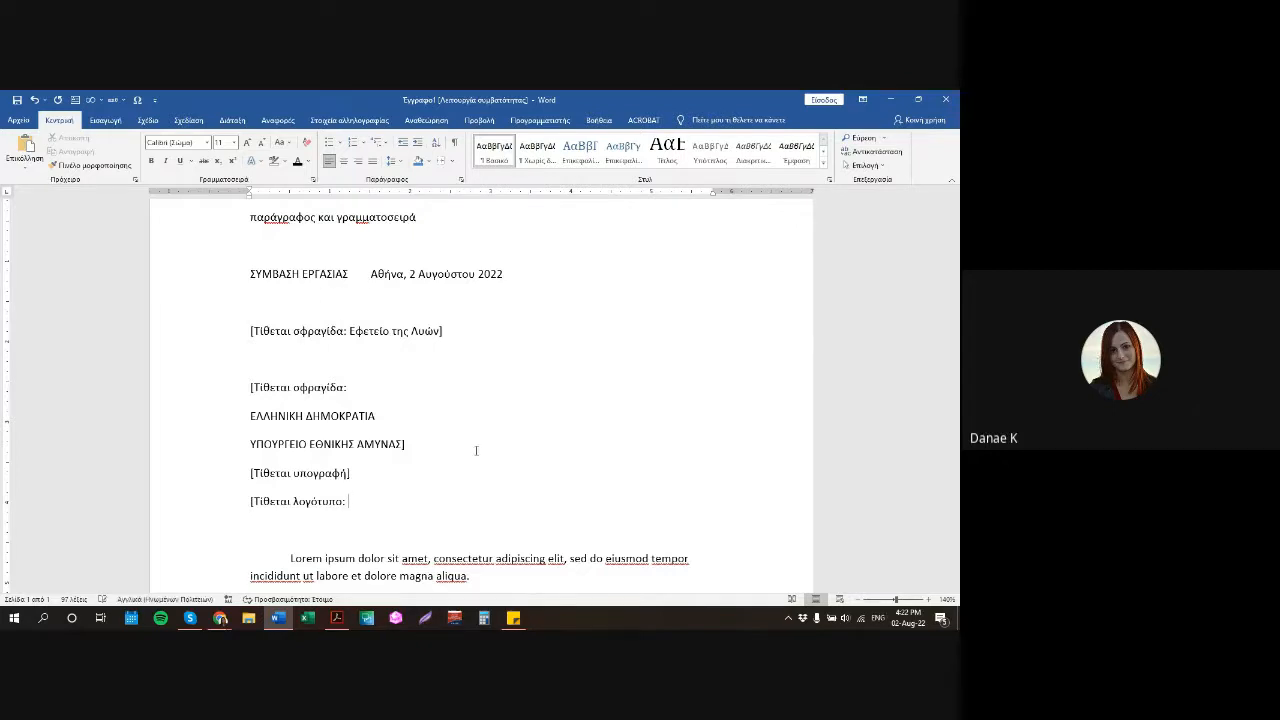
pyautogui.write("McDonald's]")
pyautogui.hotkey('alt', 'shift')
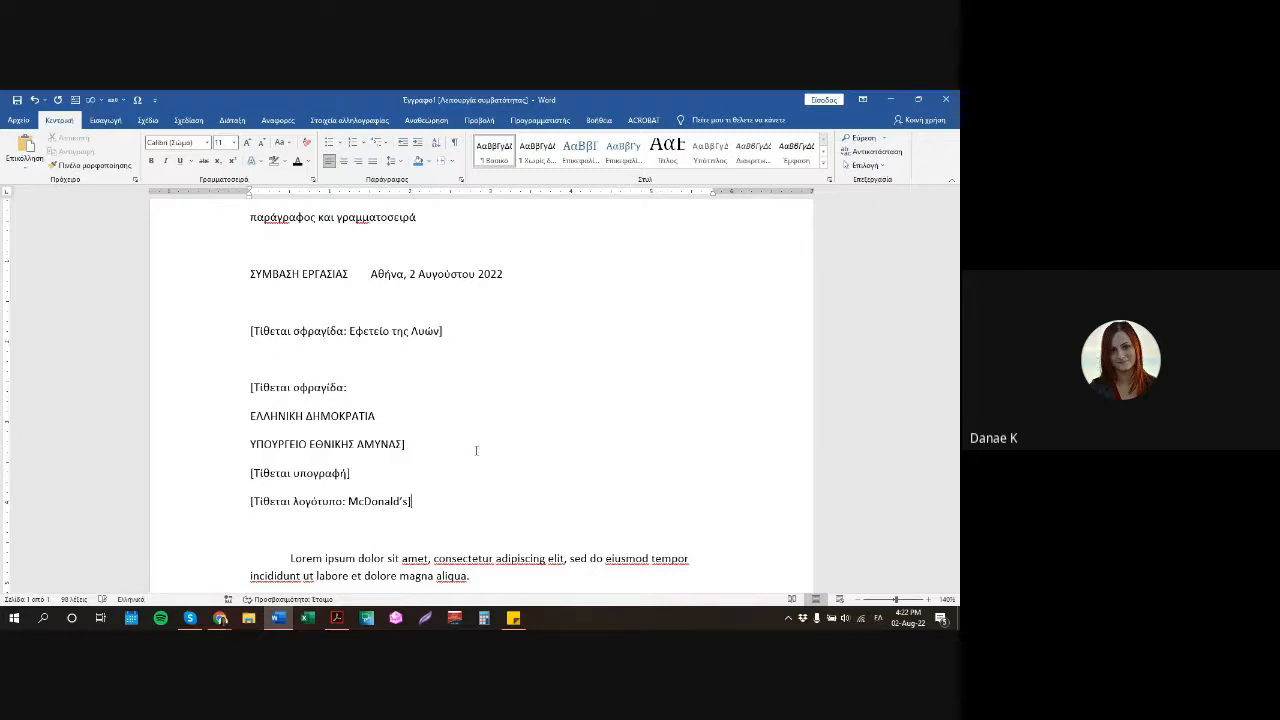
# Replace "McDonald's" in the logo note with the French name "Cours d'Appel de Lyon".
pyautogui.hotkey('ctrl', 'z')
pyautogui.write('Εφετ')
pyautogui.press('BackSpace')
pyautogui.press('BackSpace')
pyautogui.press('BackSpace')
pyautogui.press('BackSpace')
pyautogui.hotkey('alt', 'shift')
pyautogui.write('Cour')
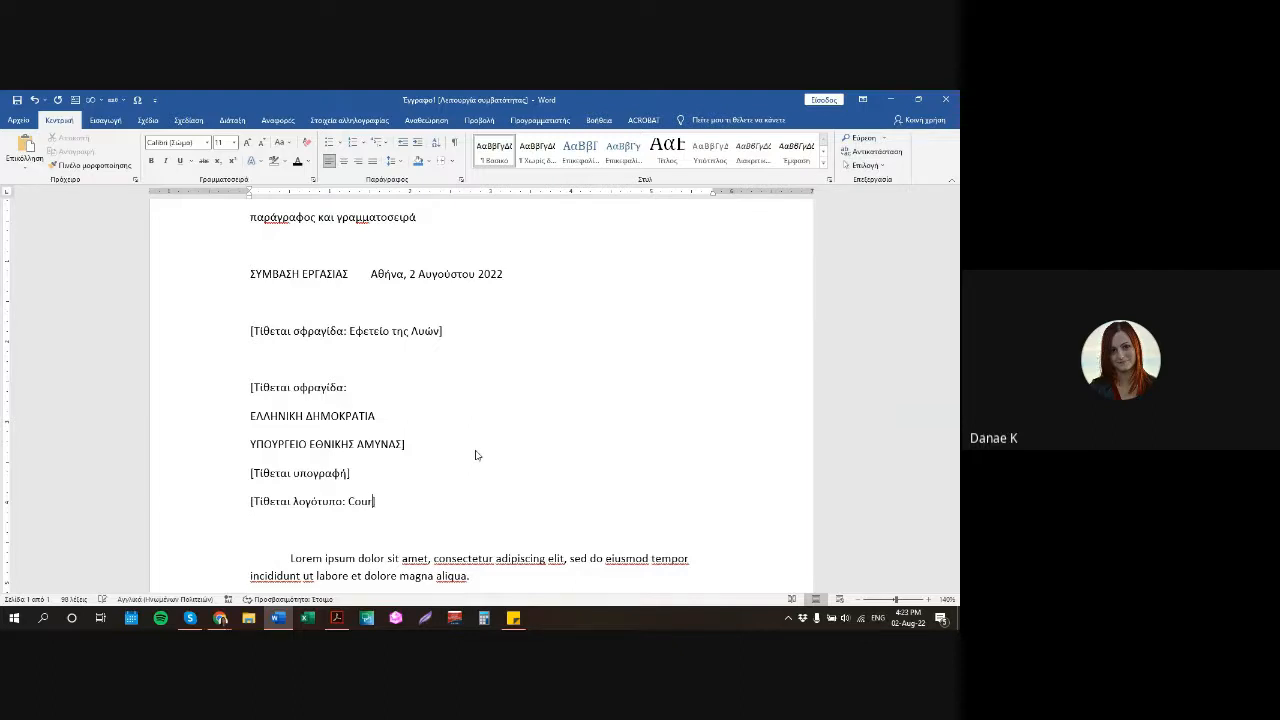
pyautogui.write("s d'Ap")
pyautogui.press('BackSpace')
pyautogui.press('BackSpace')
pyautogui.write('Appel de Lyo')
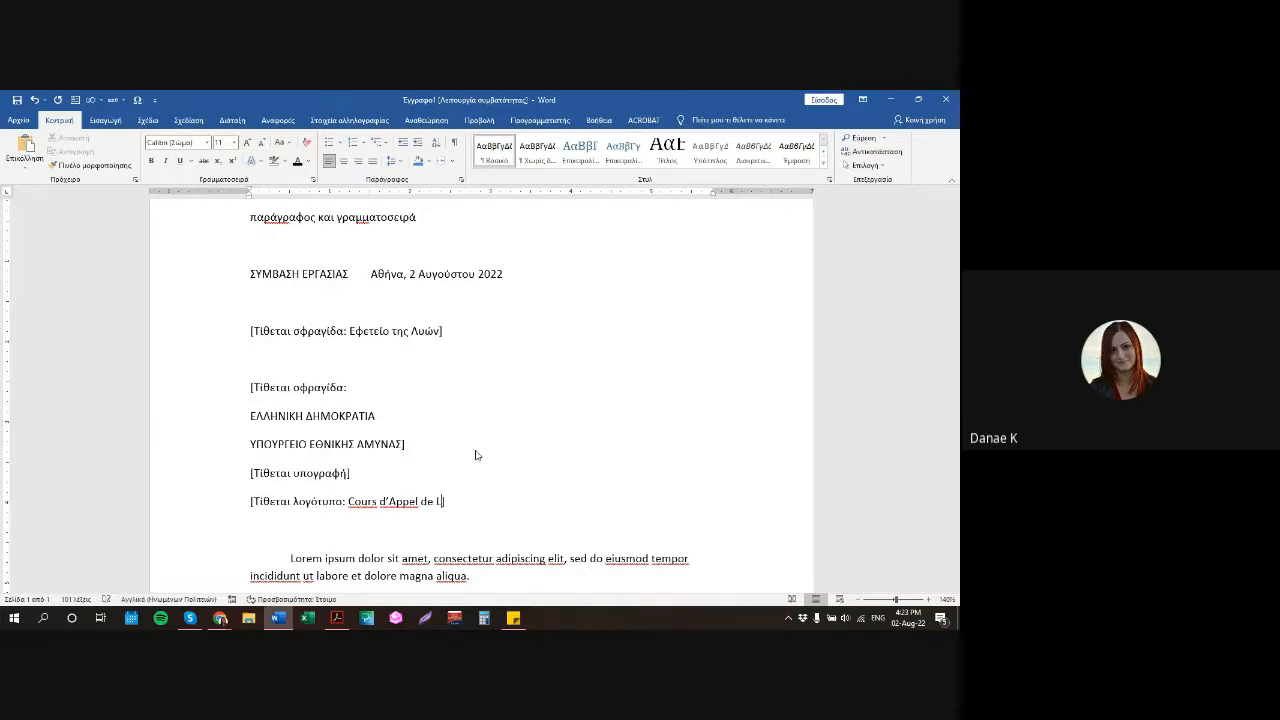
pyautogui.write('n (')
# Add the Greek translation "(Εφετείο της Λυών)" after the French name in the logo note and start a new line below.
pyautogui.hotkey('alt', 'shift')
pyautogui.hotkey('alt', 'shift')
pyautogui.write('Εφετείο της ')
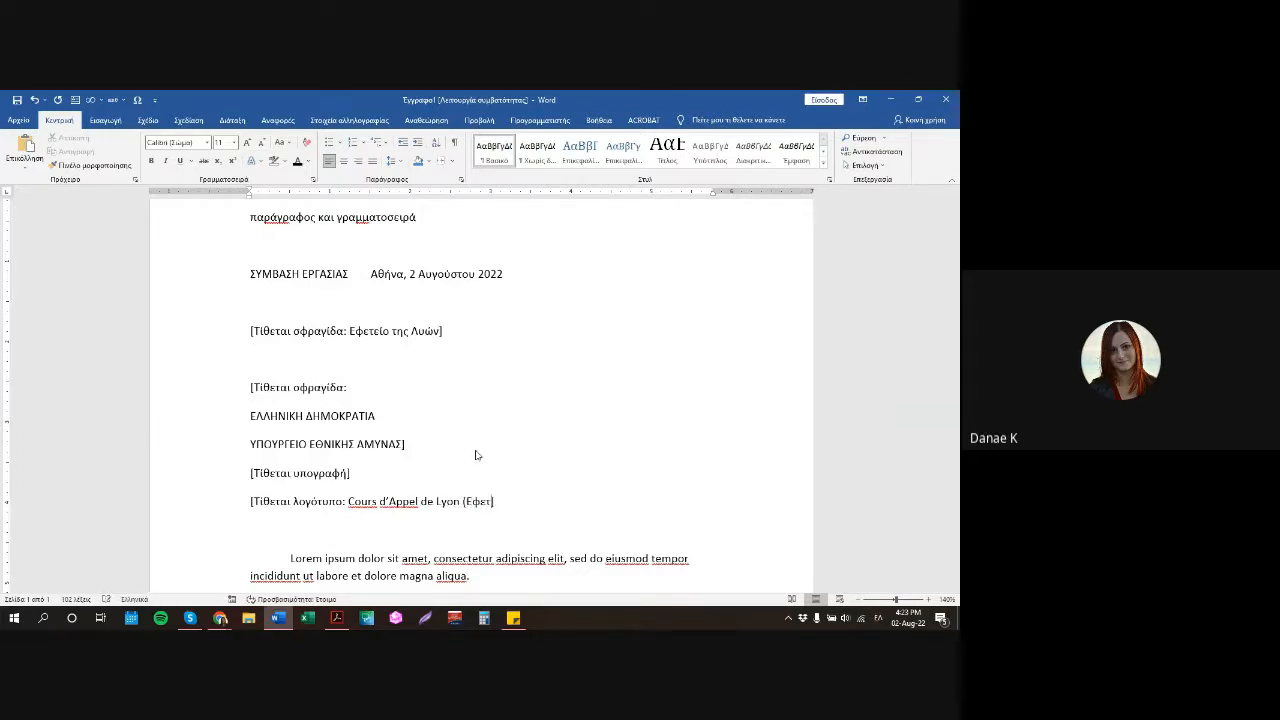
pyautogui.write('Λυών)')
pyautogui.scroll(-1, 468, 455)
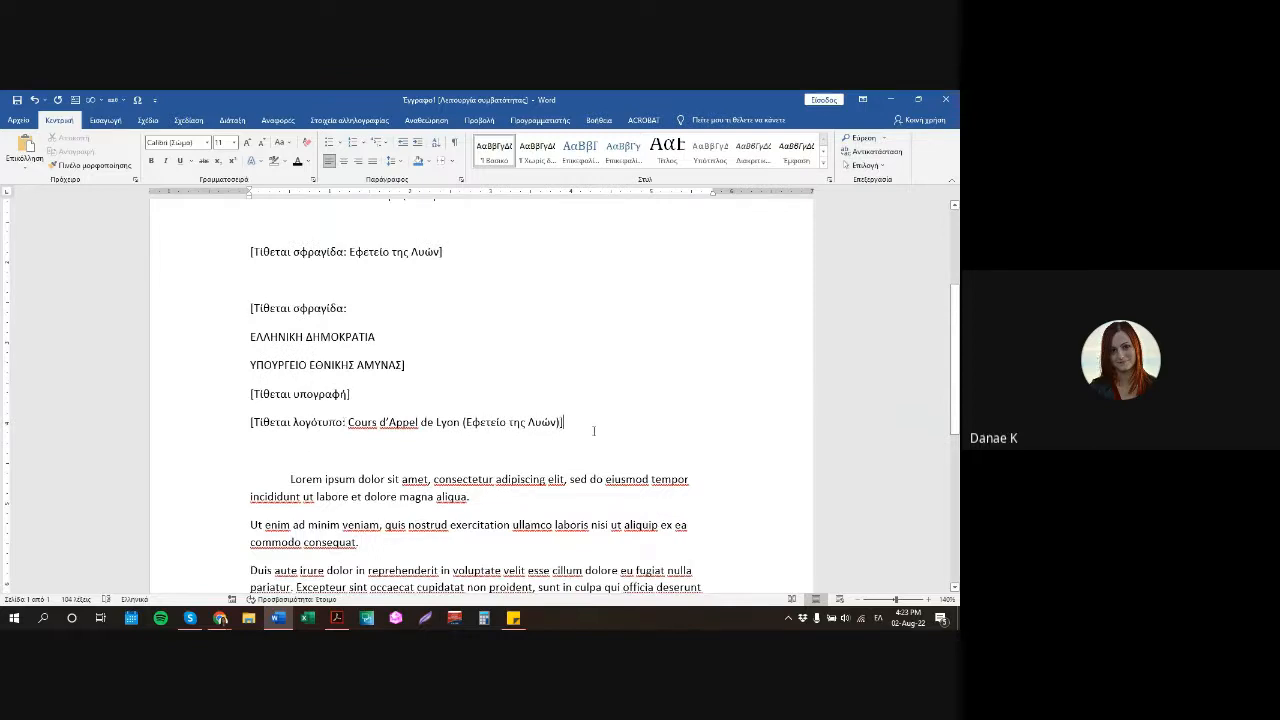
pyautogui.hotkey('alt', 'shift')
pyautogui.press('Return')
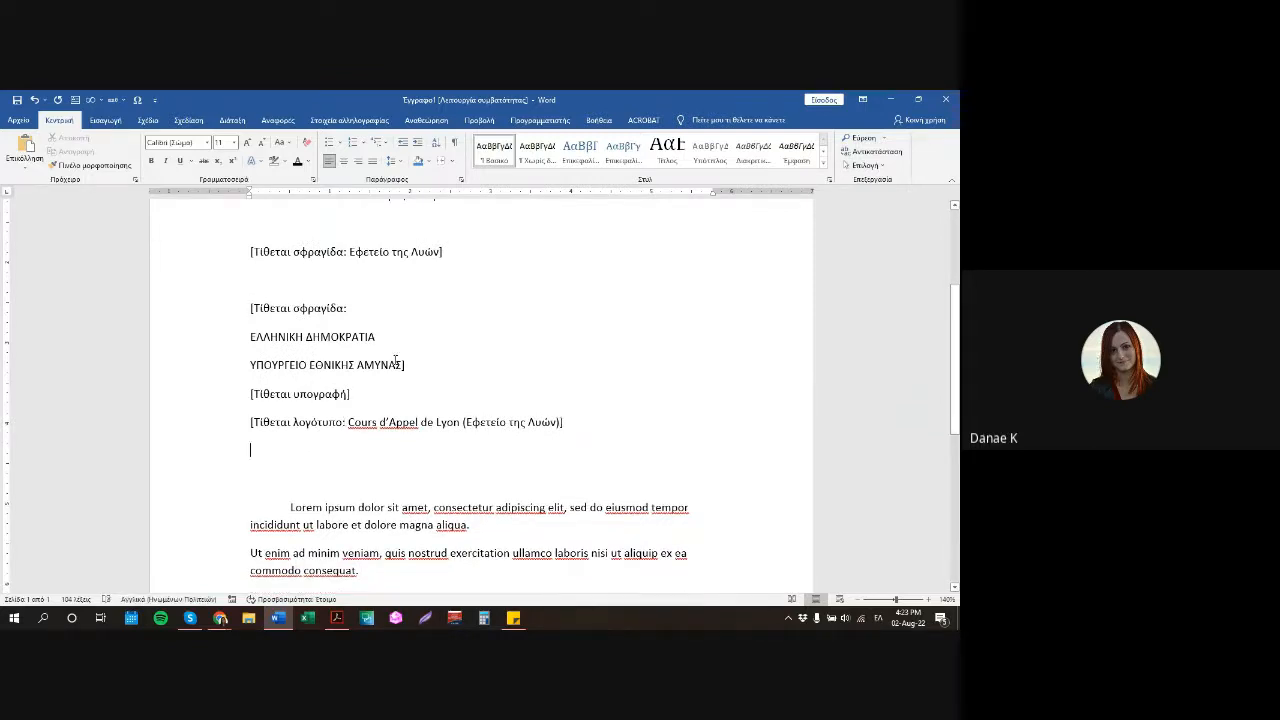
# Delete the empty line above the second stamp note.
pyautogui.click(358, 281)
pyautogui.hotkey('alt', 'shift')
pyautogui.press('Delete')
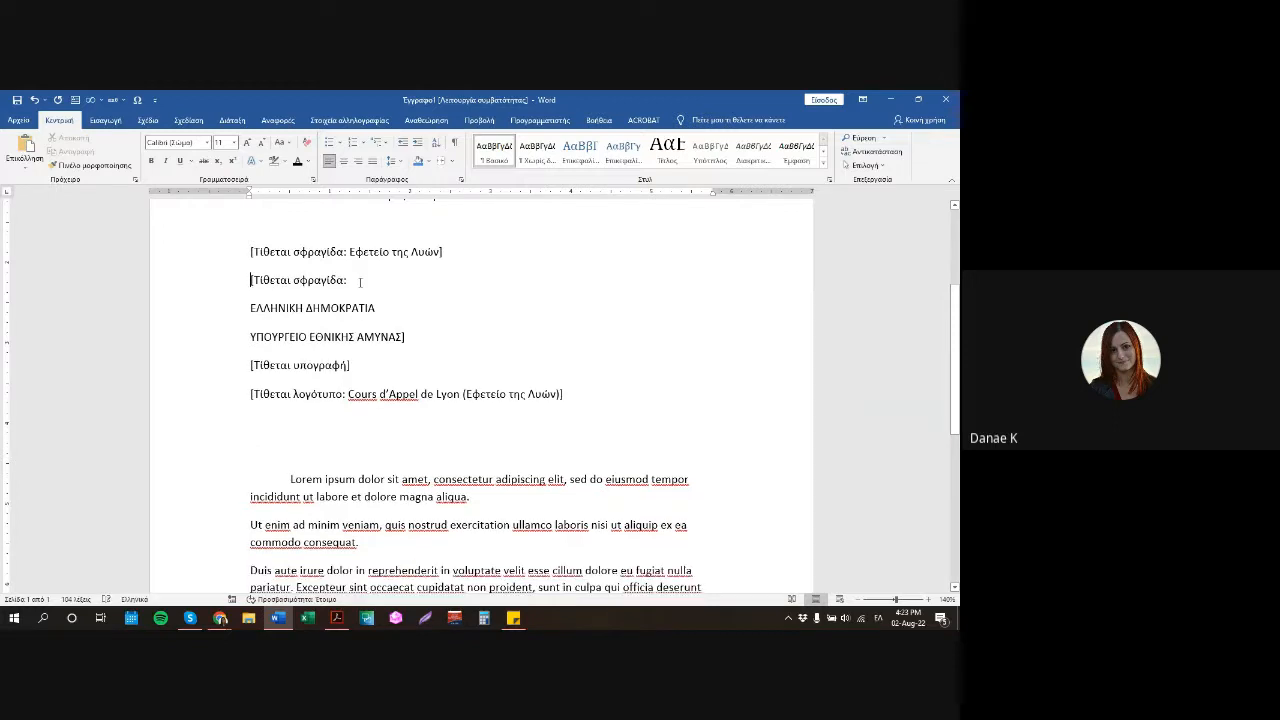
# Check the bracketed note examples in the webinar PDF in Acrobat, return to Word and enter "[Τίθεται κωδικός QR]" below the logo note.
pyautogui.click(339, 619)
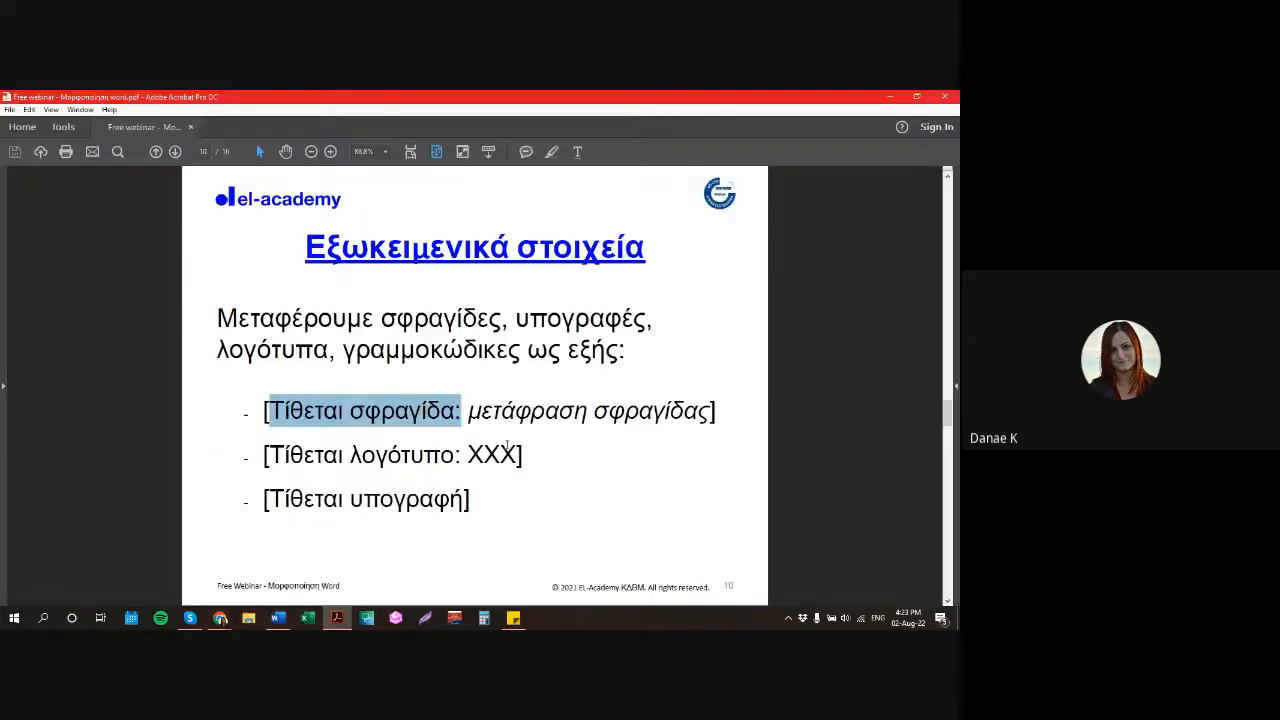
pyautogui.click(887, 97)
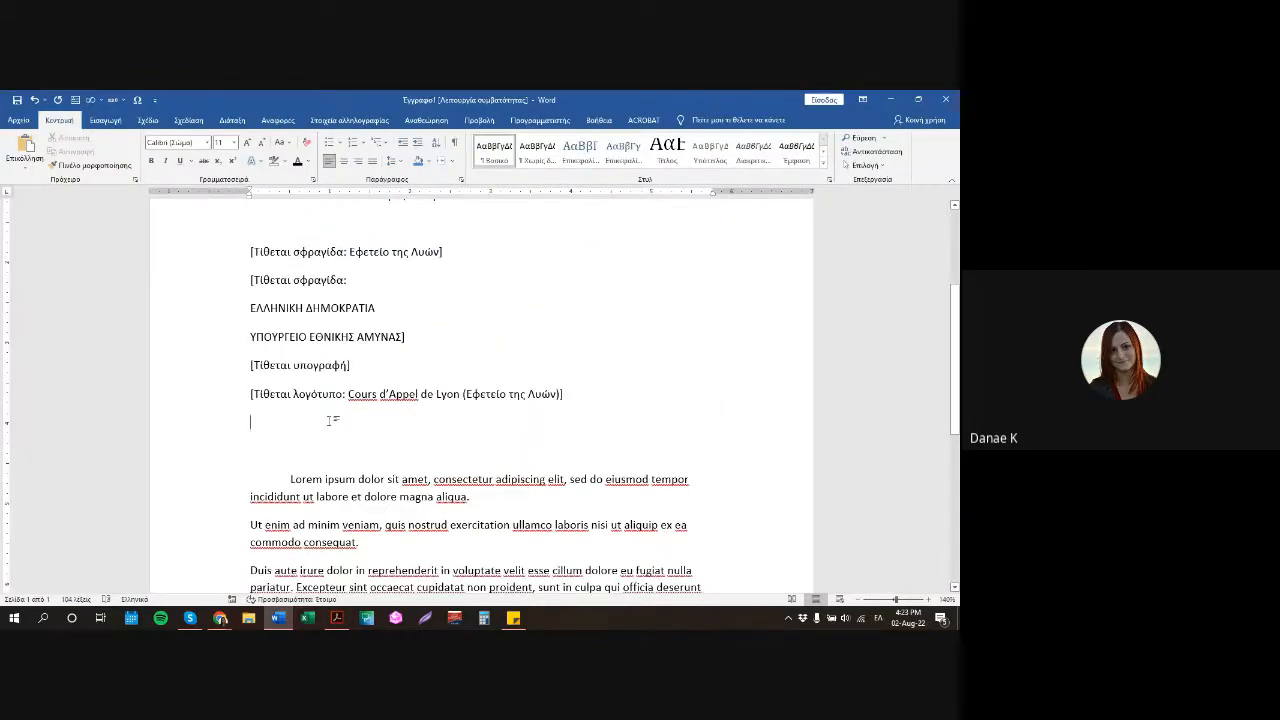
pyautogui.write('[T')
pyautogui.write('θε')
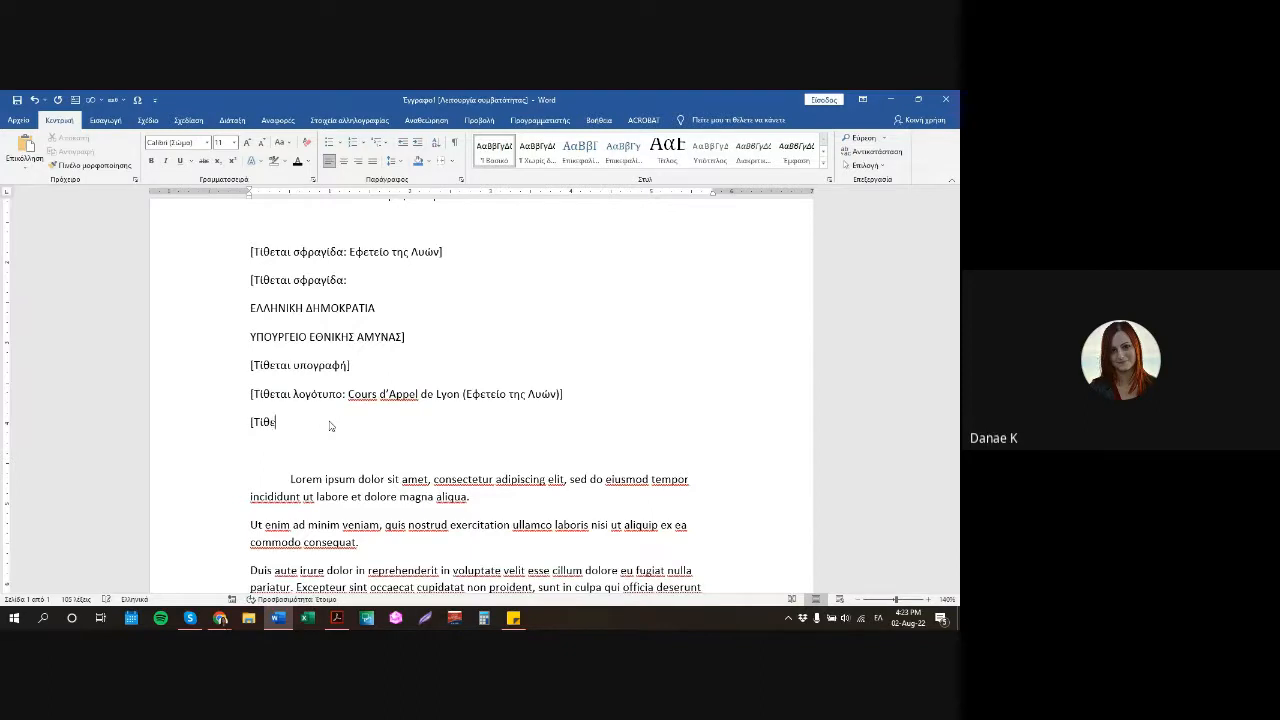
pyautogui.hotkey('alt', 'shift')
pyautogui.write('kv')
pyautogui.press('BackSpace')
pyautogui.press('BackSpace')
pyautogui.hotkey('alt', 'shift')
pyautogui.hotkey('alt', 'shift')
pyautogui.hotkey('alt', 'shift')
pyautogui.write('κωδικ')
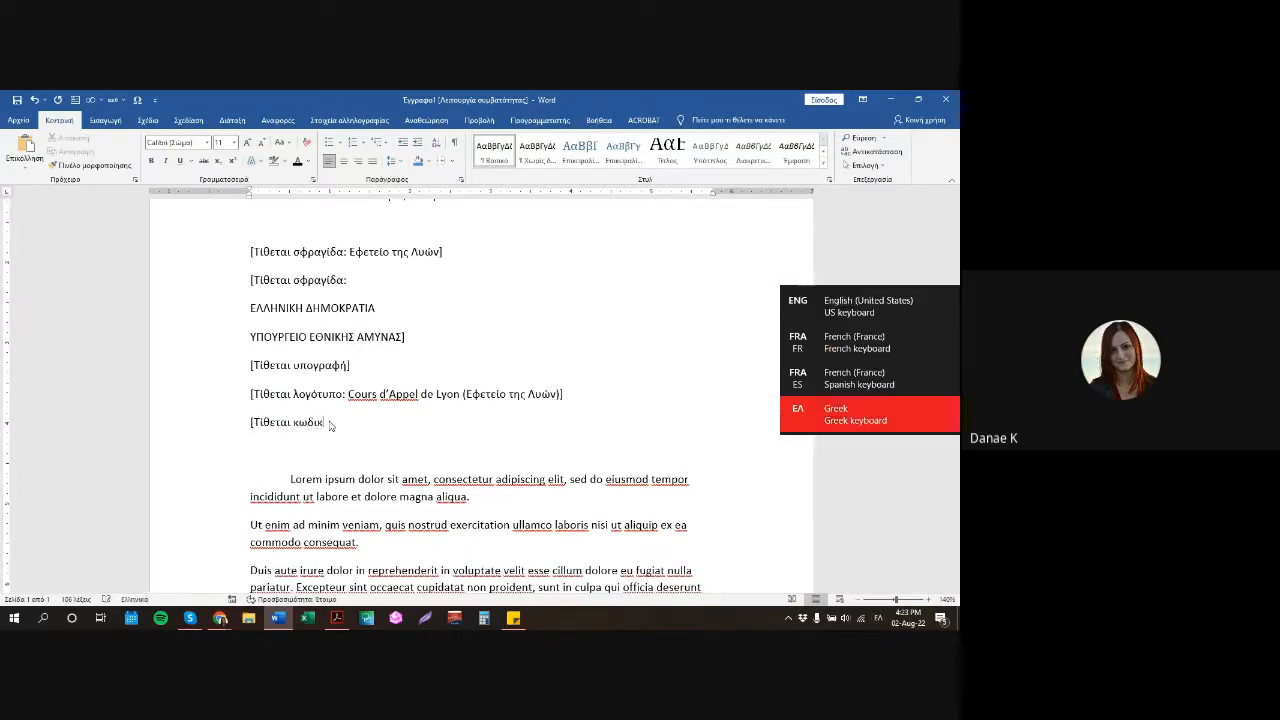
pyautogui.write('ός')
pyautogui.hotkey('alt', 'shift')
pyautogui.write('WR')
pyautogui.press('BackSpace')
pyautogui.press('BackSpace')
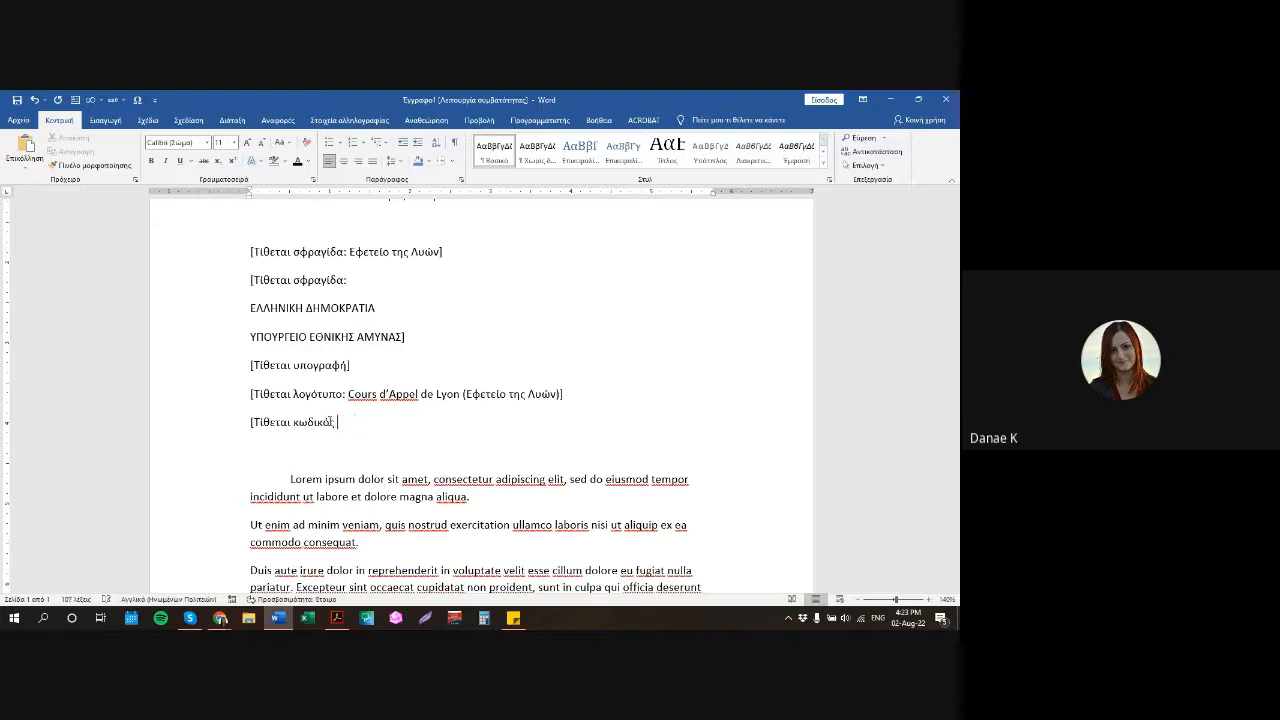
pyautogui.write('QR]')
pyautogui.press('super+space')
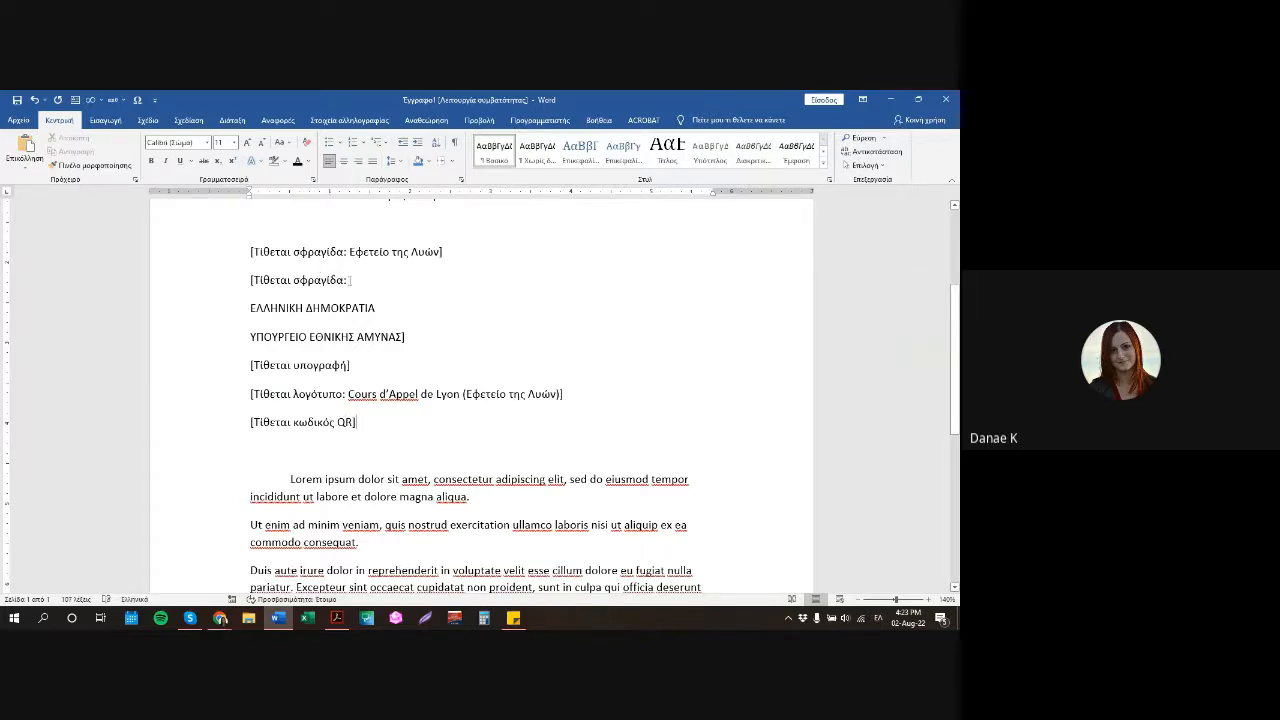
# Insert a table with one row and two columns on a new line below the QR code note.
pyautogui.moveTo(252, 276); pyautogui.dragTo(415, 340)
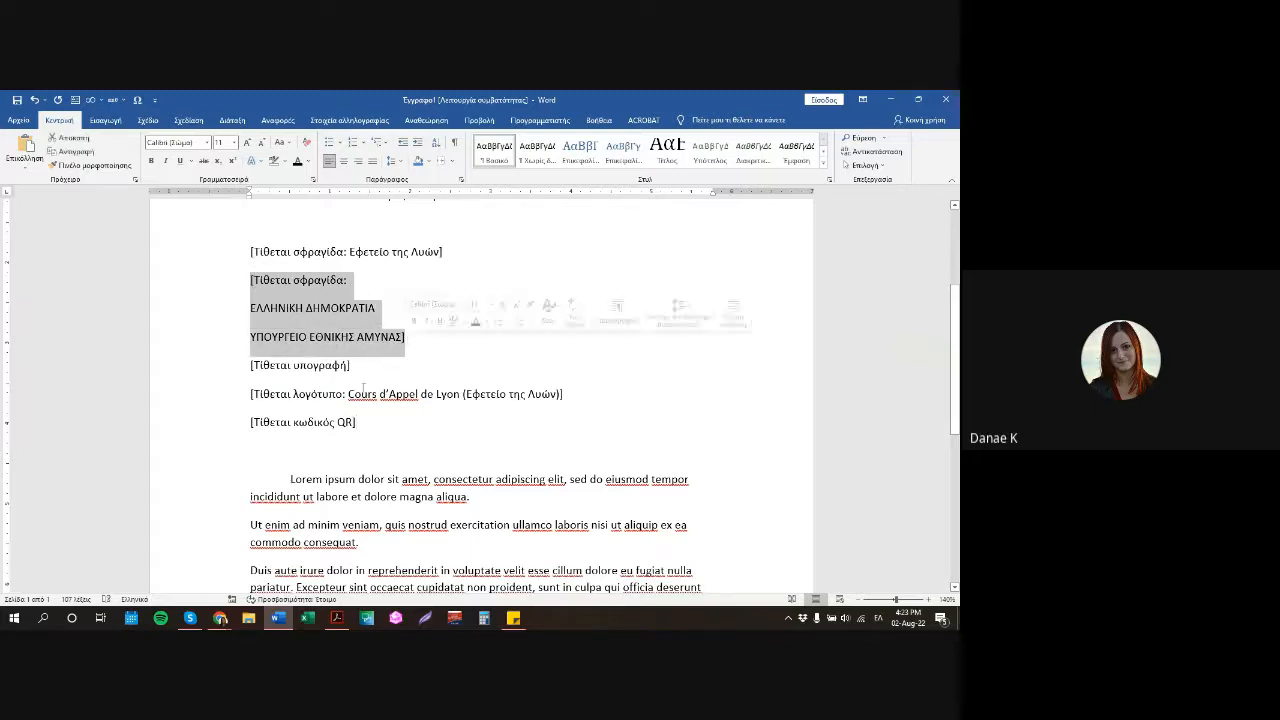
pyautogui.click(383, 444)
pyautogui.press('Return')
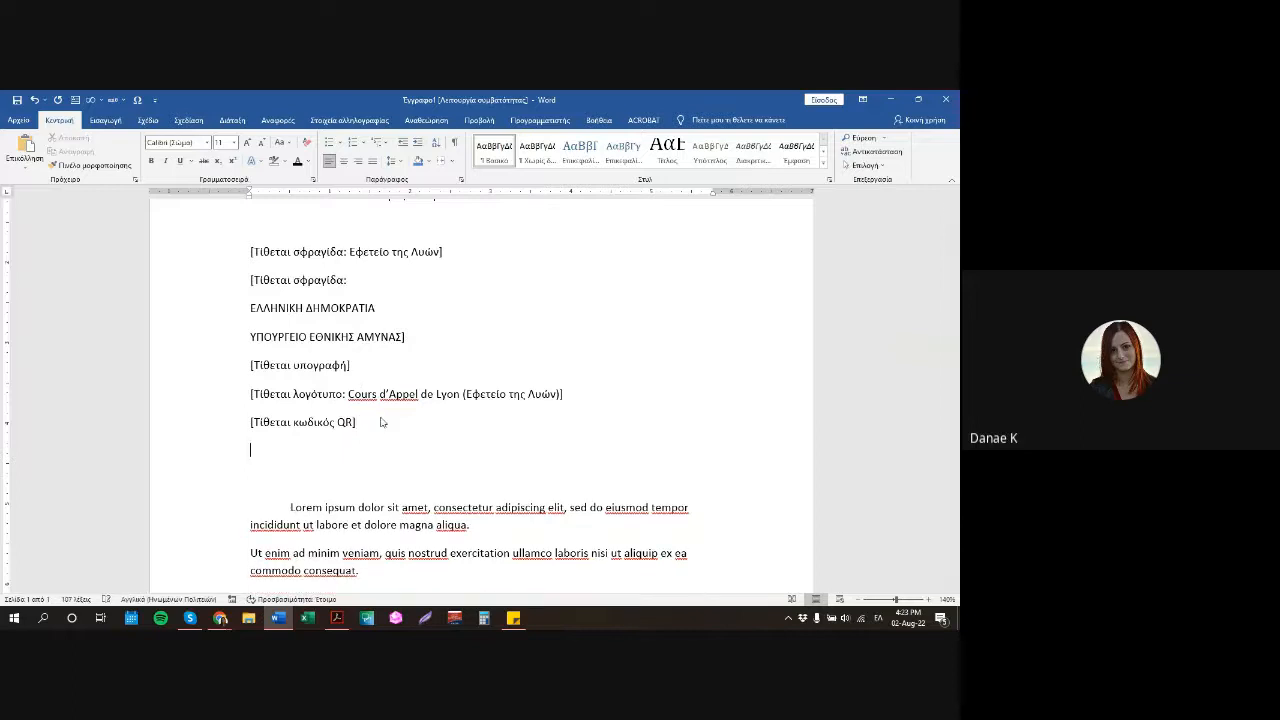
pyautogui.scroll(-3, 383, 418)
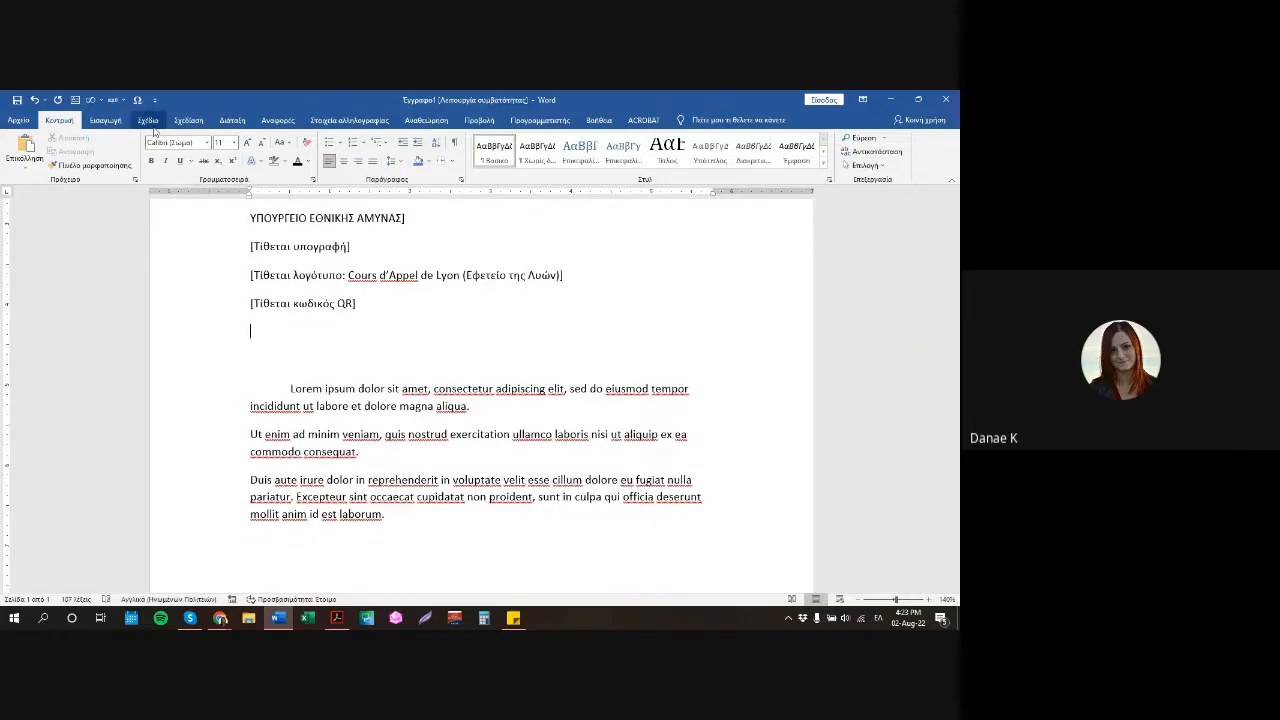
pyautogui.click(120, 120)
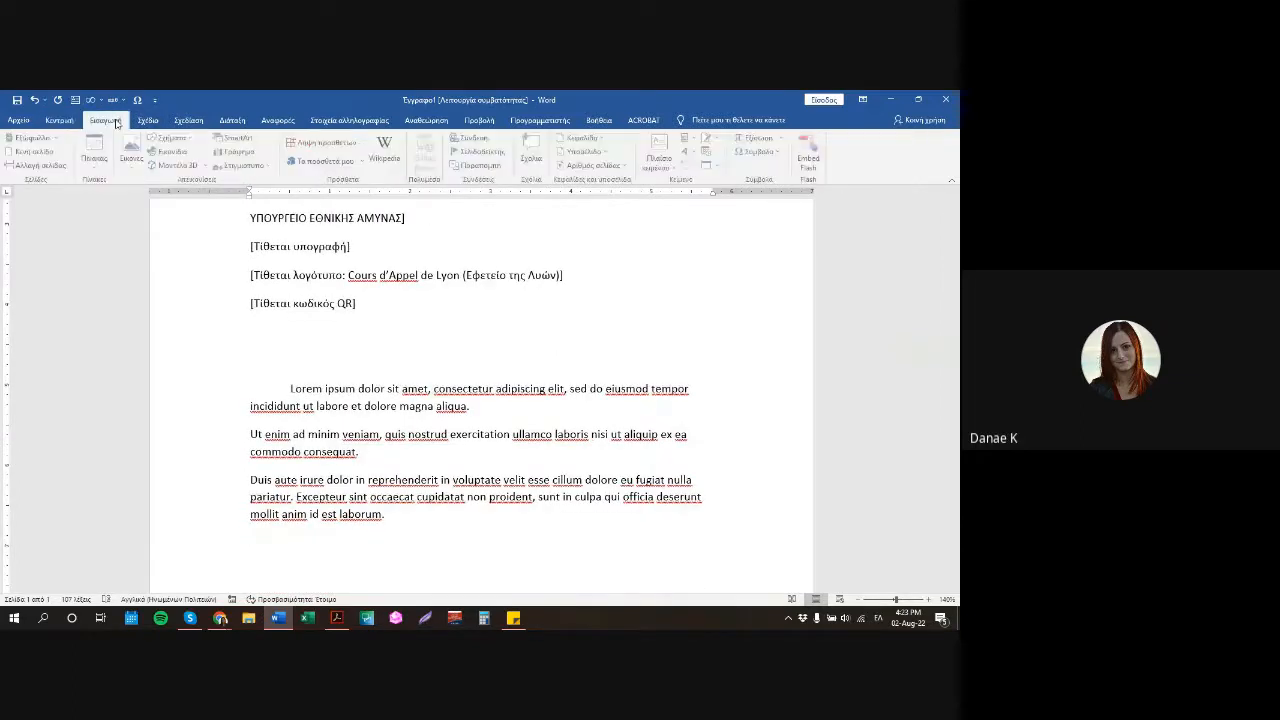
pyautogui.click(96, 150)
pyautogui.click(103, 192)
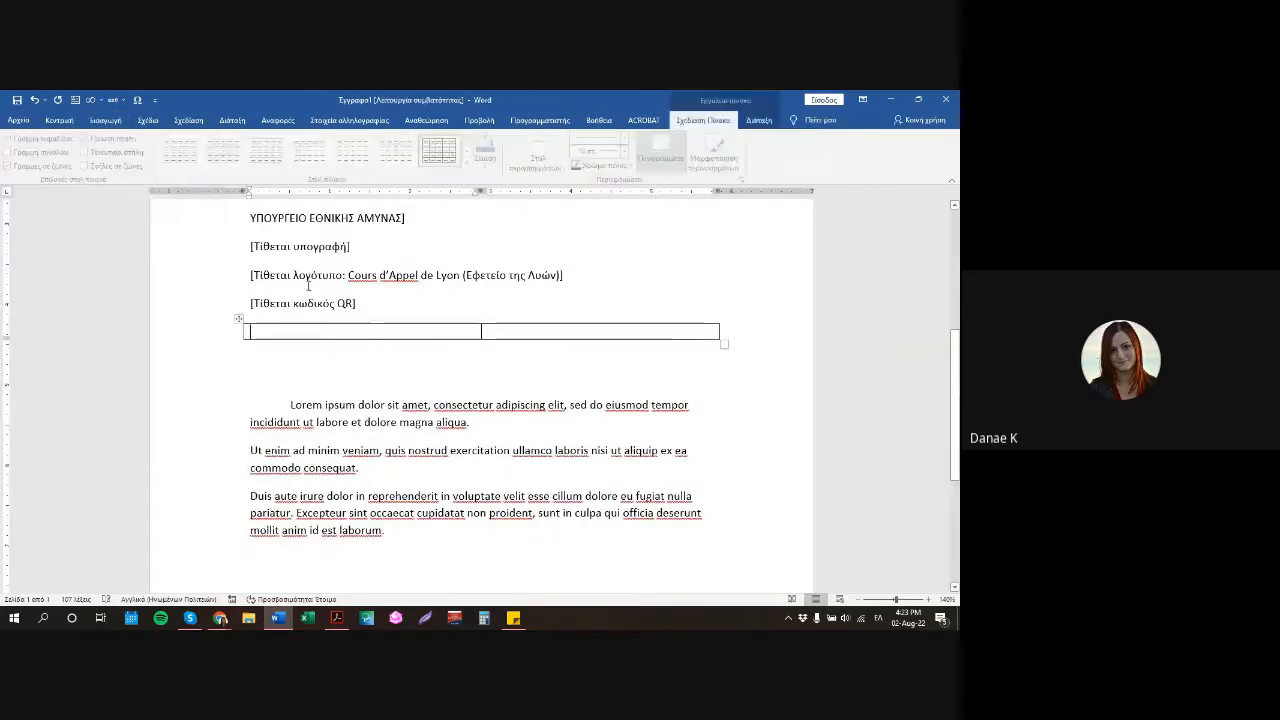
# Copy the three-line "ΥΠΟΥΡΓΕΙΟ ΕΘΝΙΚΗΣ ΑΜΥΝΑΣ" stamp note into the first cell of the table.
pyautogui.scroll(3, 250, 279)
pyautogui.moveTo(251, 279); pyautogui.dragTo(405, 345)
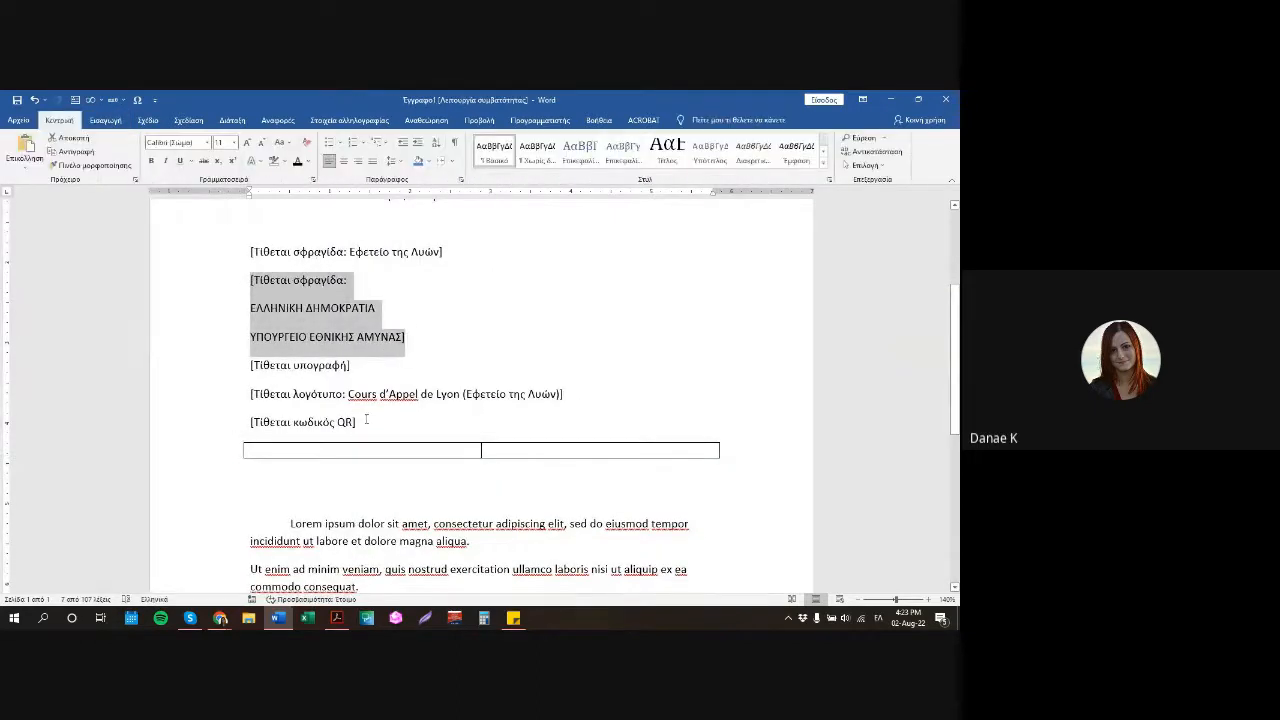
pyautogui.hotkey('ctrl', 'c')
pyautogui.click(351, 451)
pyautogui.hotkey('ctrl', 'v')
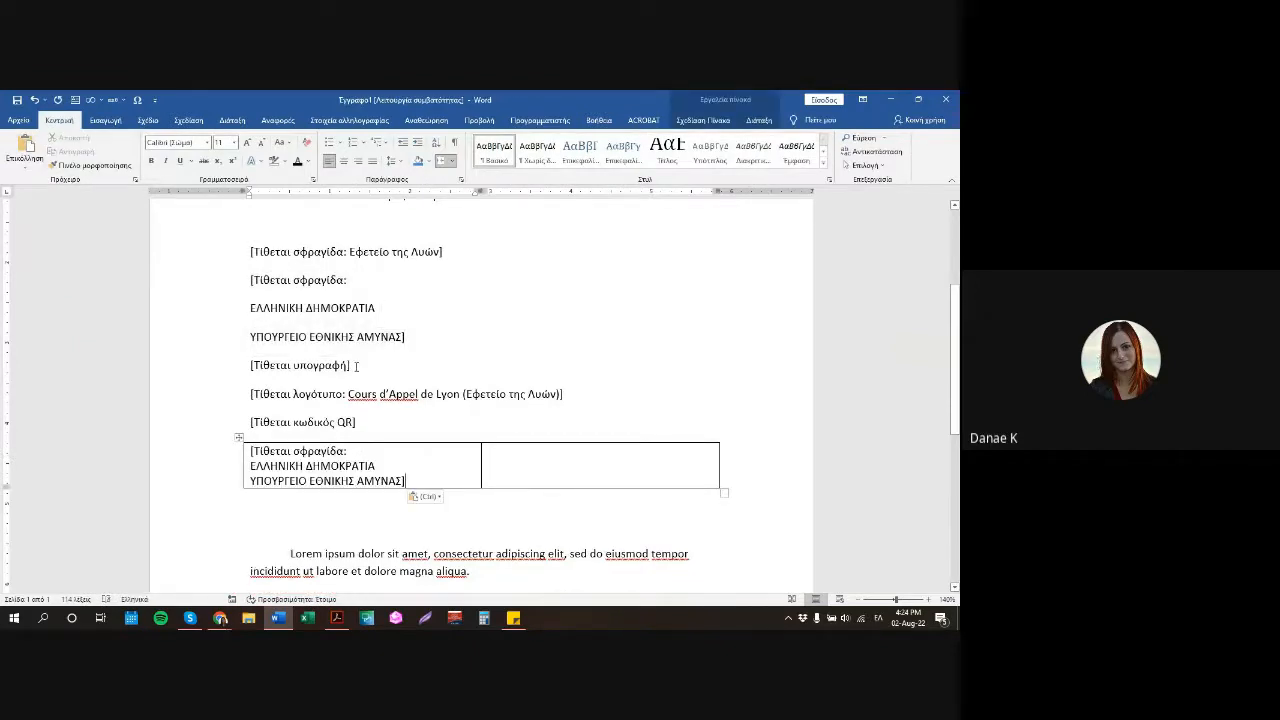
# Copy the signature note "[Τίθεται υπογραφή]" into the second cell of the table.
pyautogui.moveTo(358, 367); pyautogui.dragTo(247, 368)
pyautogui.hotkey('ctrl', 'c')
pyautogui.click(600, 471)
pyautogui.hotkey('ctrl', 'v')
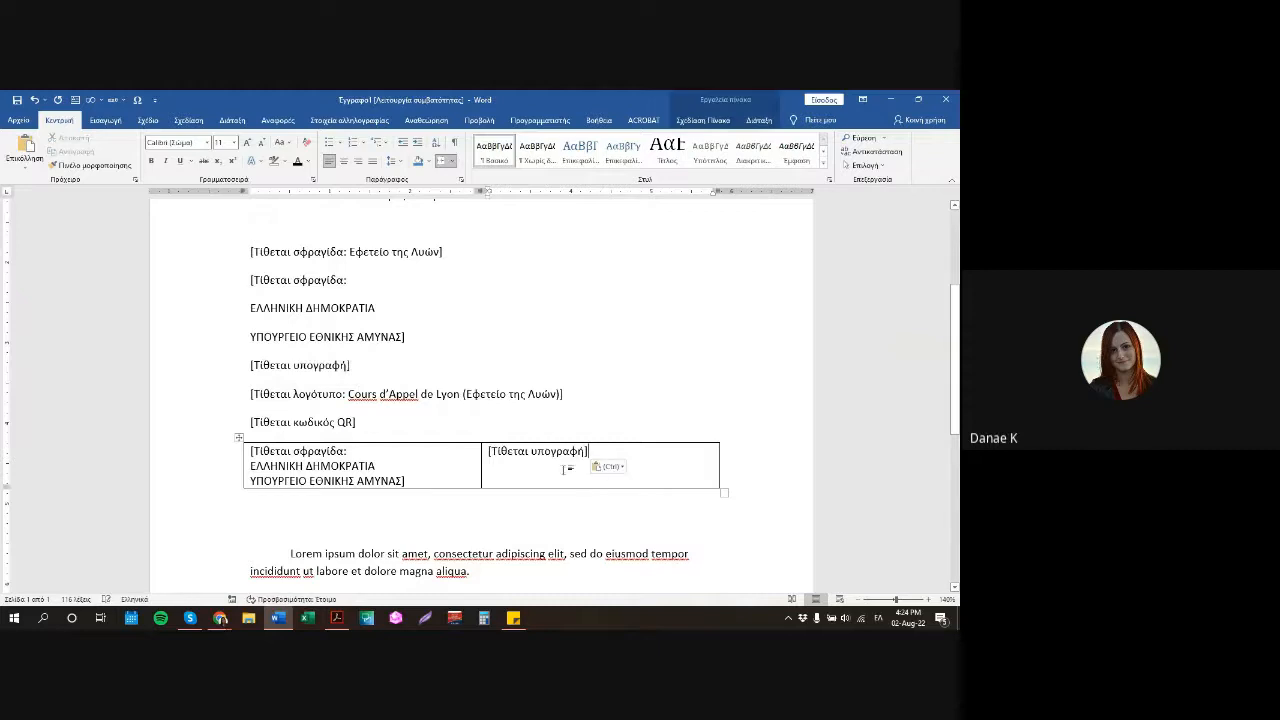
# Centre the stamp note and the signature note within their table cells.
pyautogui.moveTo(427, 477)
pyautogui.mouseDown()
pyautogui.moveTo(250, 451)
pyautogui.moveTo(428, 472)
pyautogui.mouseUp()
pyautogui.click(250, 452)
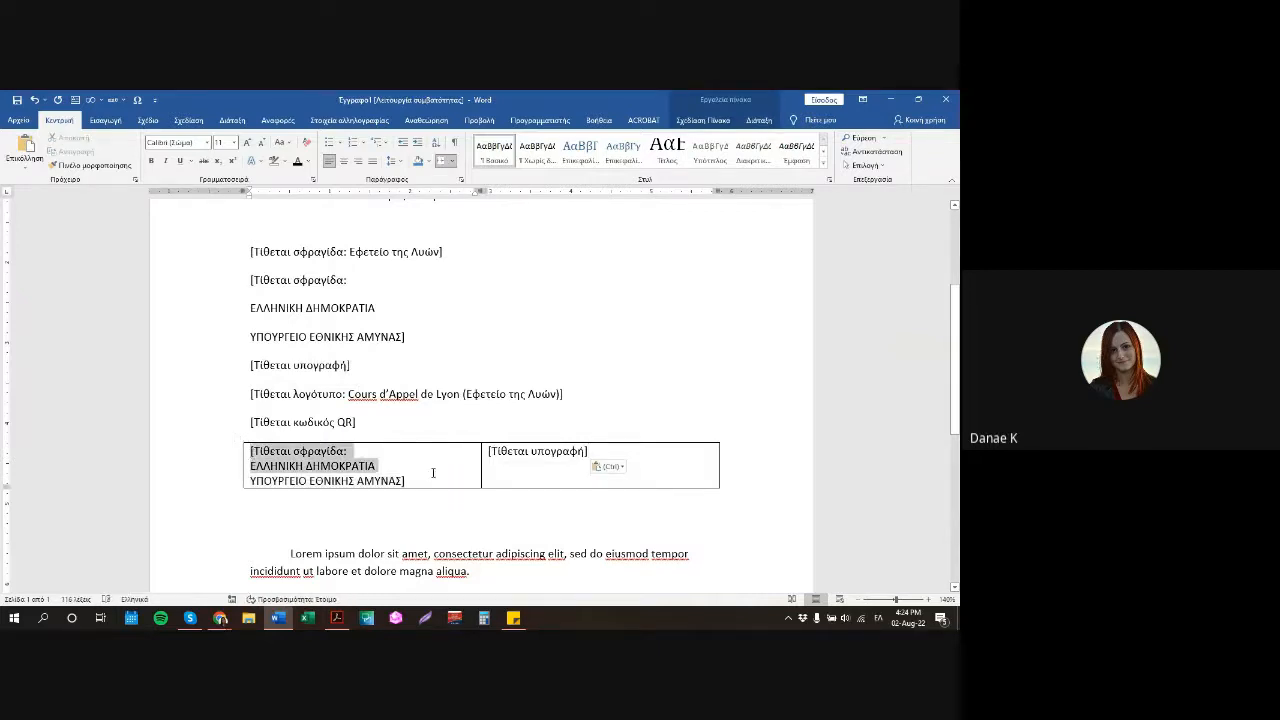
pyautogui.hotkey('ctrl', 'e')
pyautogui.click(653, 455)
pyautogui.hotkey('ctrl', 'e')
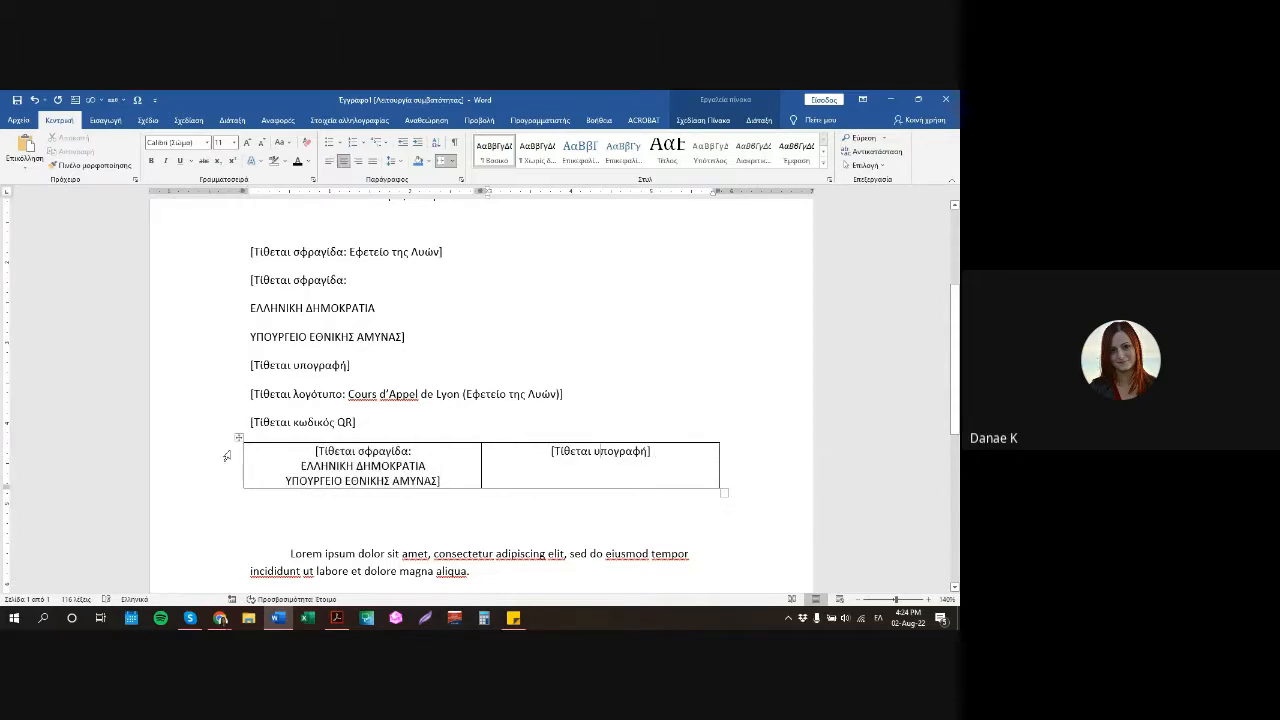
# Remove all borders from the table and add an empty line above it.
pyautogui.click(683, 121)
pyautogui.click(238, 437)
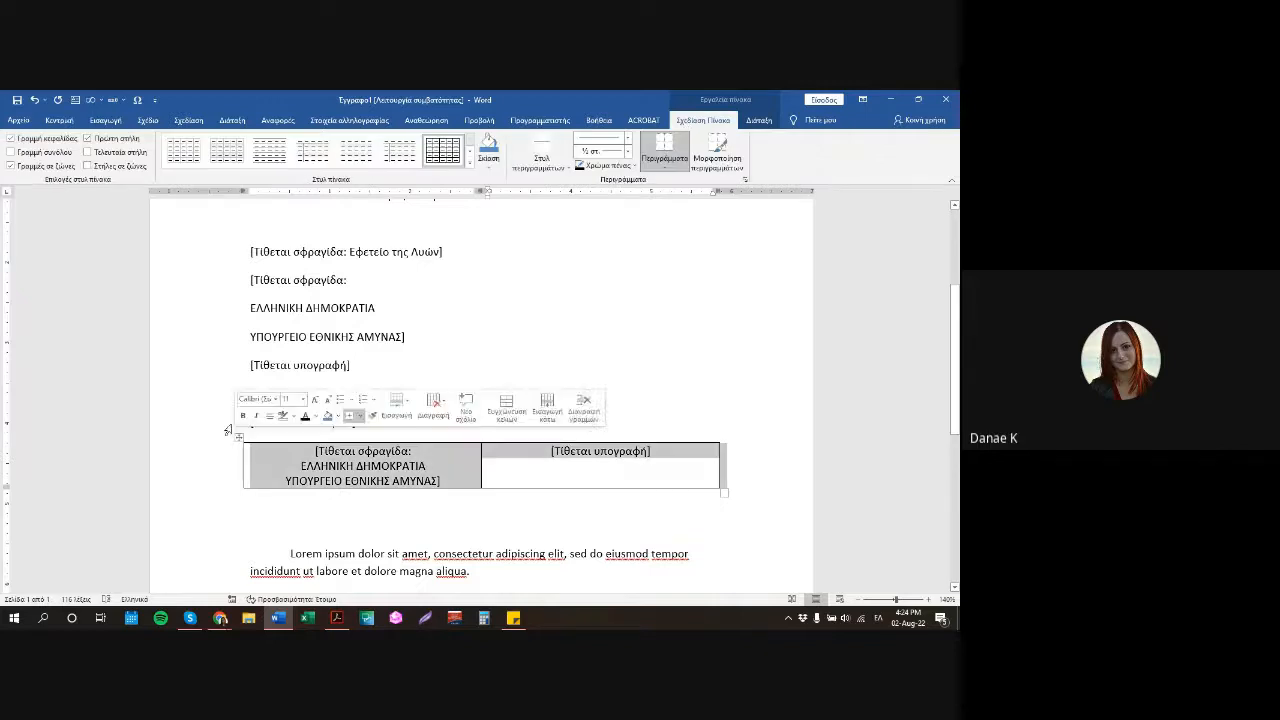
pyautogui.click(650, 164)
pyautogui.click(662, 237)
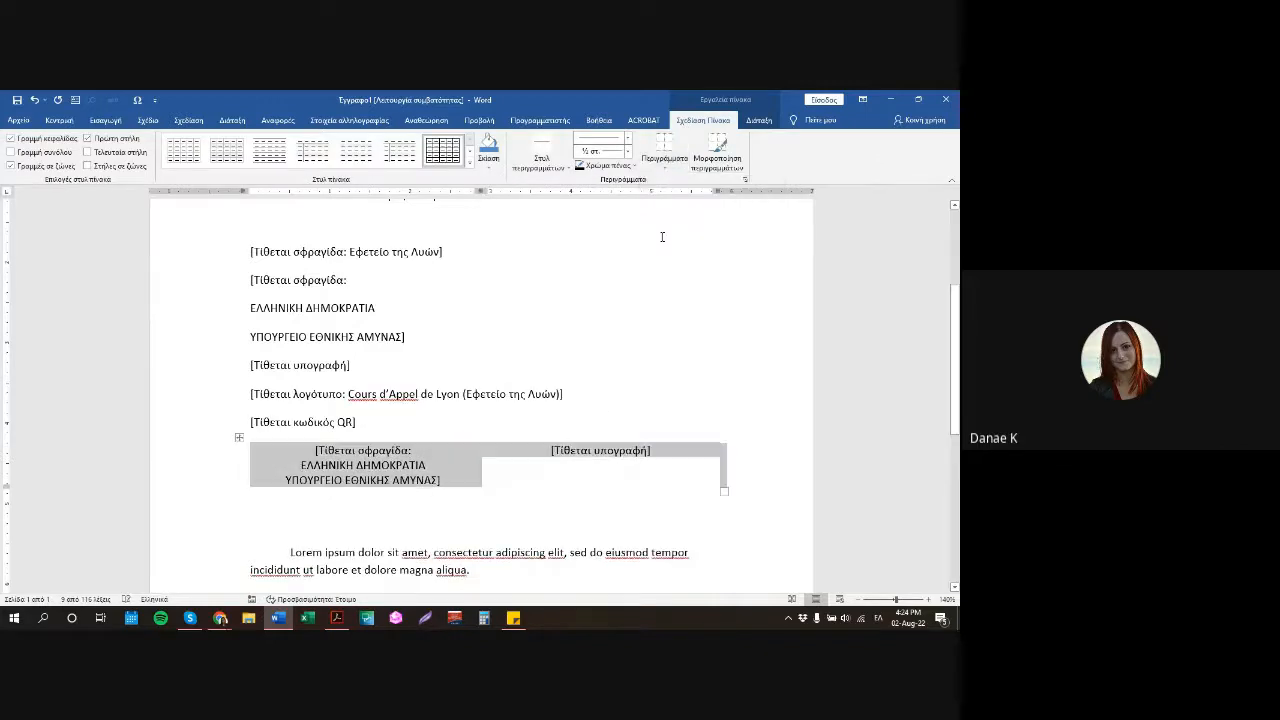
pyautogui.click(380, 424)
pyautogui.press('Return')
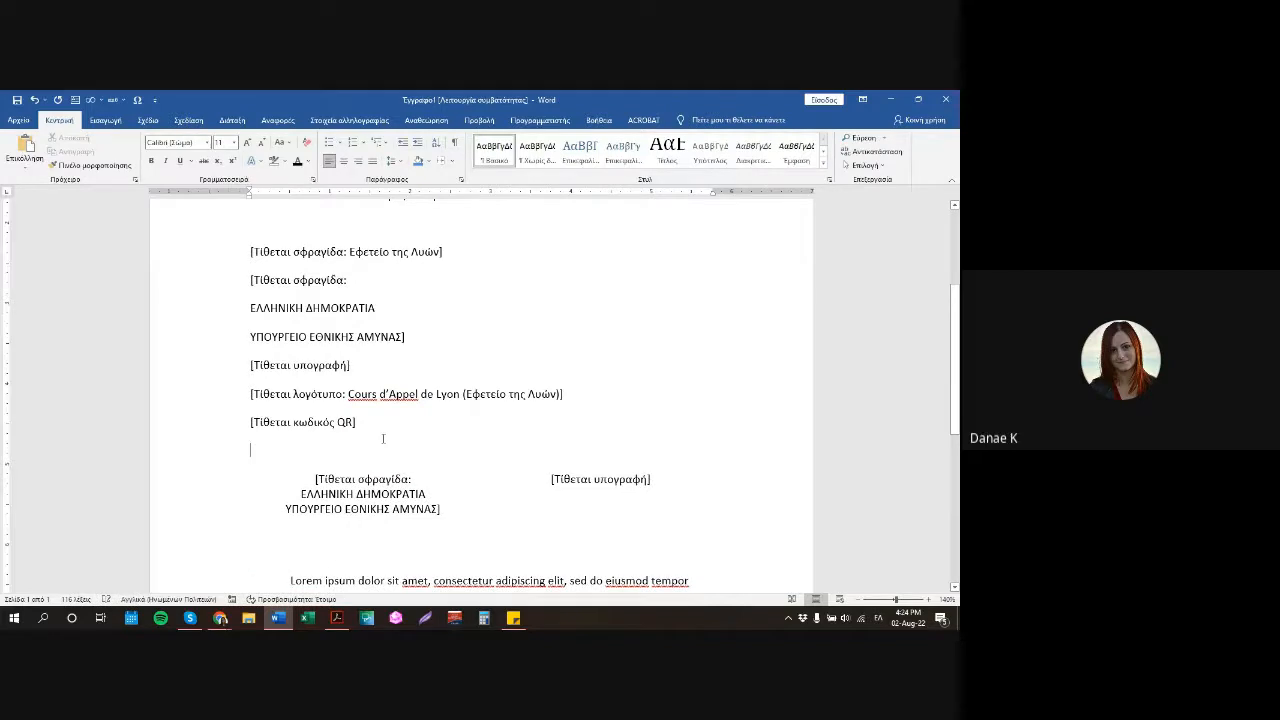
# Narrow both table columns by moving the outer edges inward, keeping "ΥΠΟΥΡΓΕΙΟ ΕΘΝΙΚΗΣ ΑΜΥΝΑΣ]" on one line.
pyautogui.scroll(-3, 383, 438)
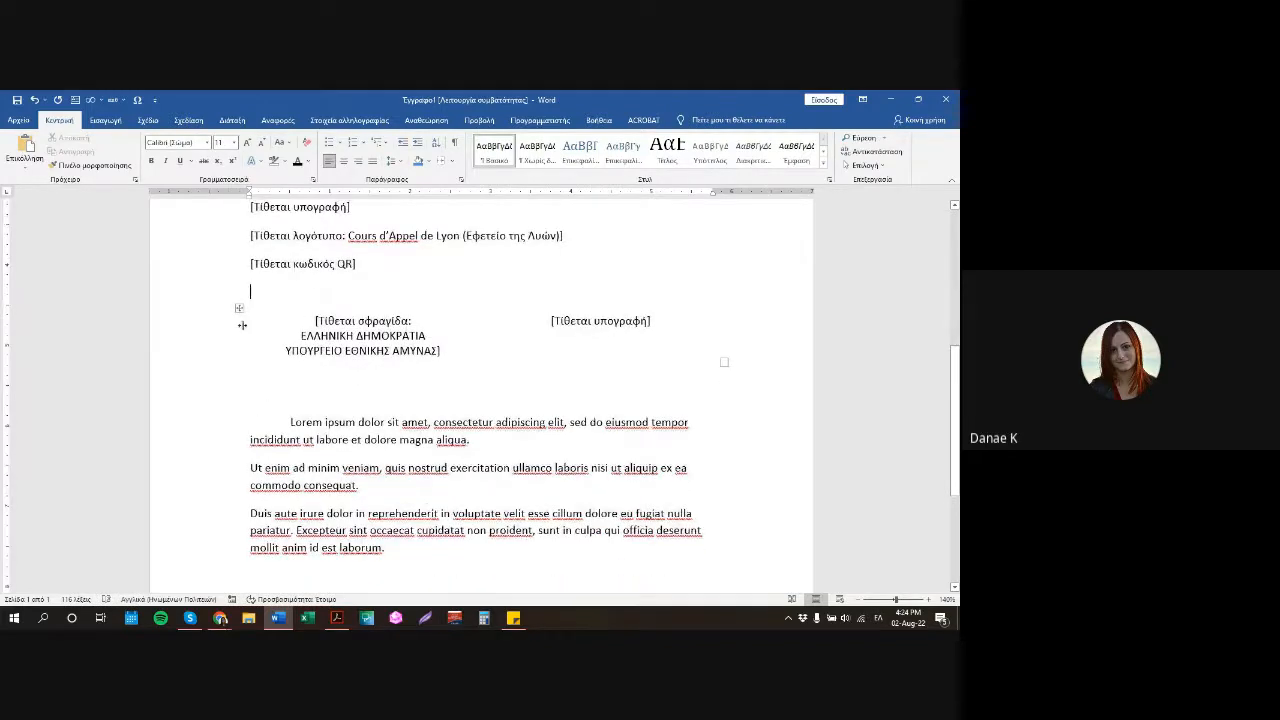
pyautogui.moveTo(242, 325); pyautogui.dragTo(336, 325)
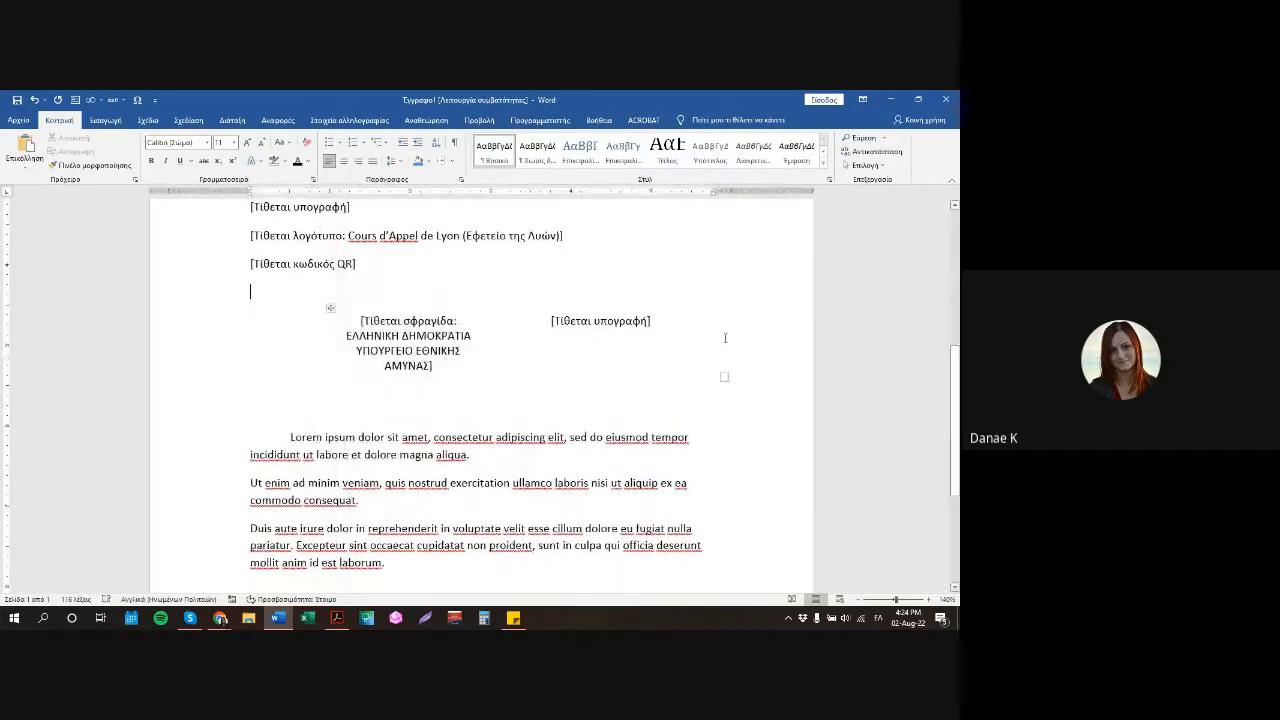
pyautogui.moveTo(718, 334); pyautogui.dragTo(609, 340)
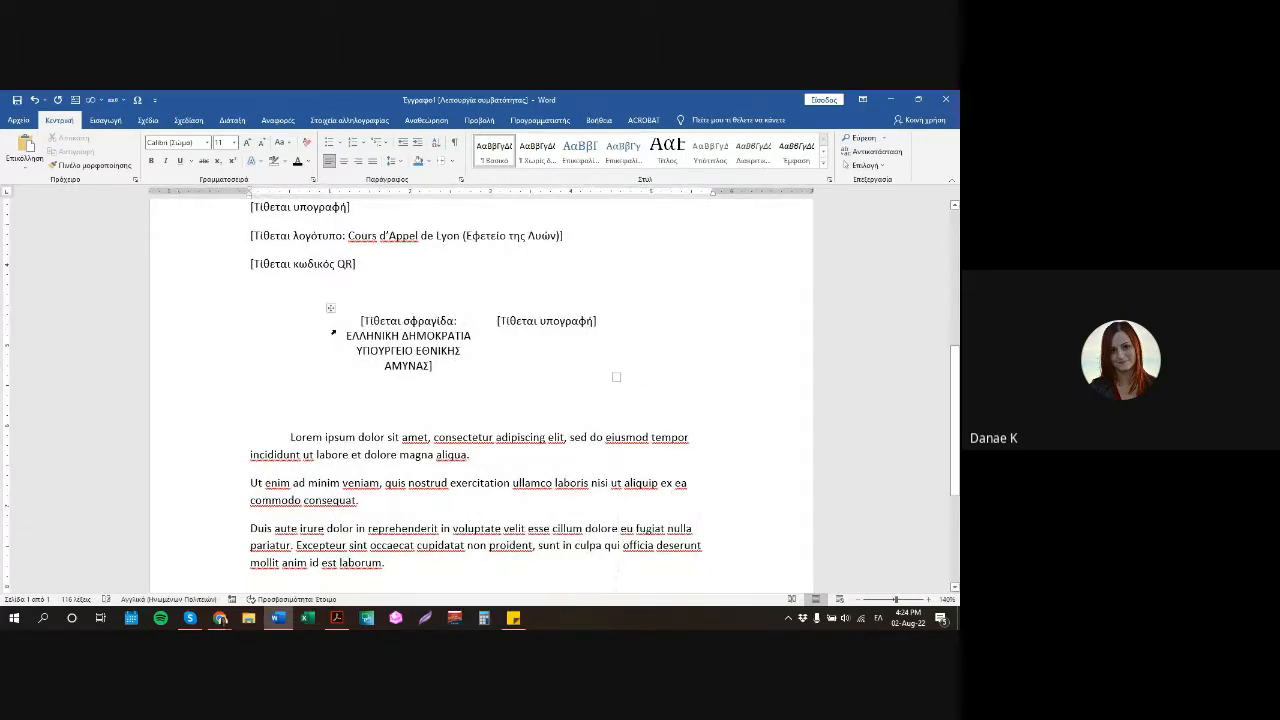
pyautogui.moveTo(333, 329); pyautogui.dragTo(308, 329)
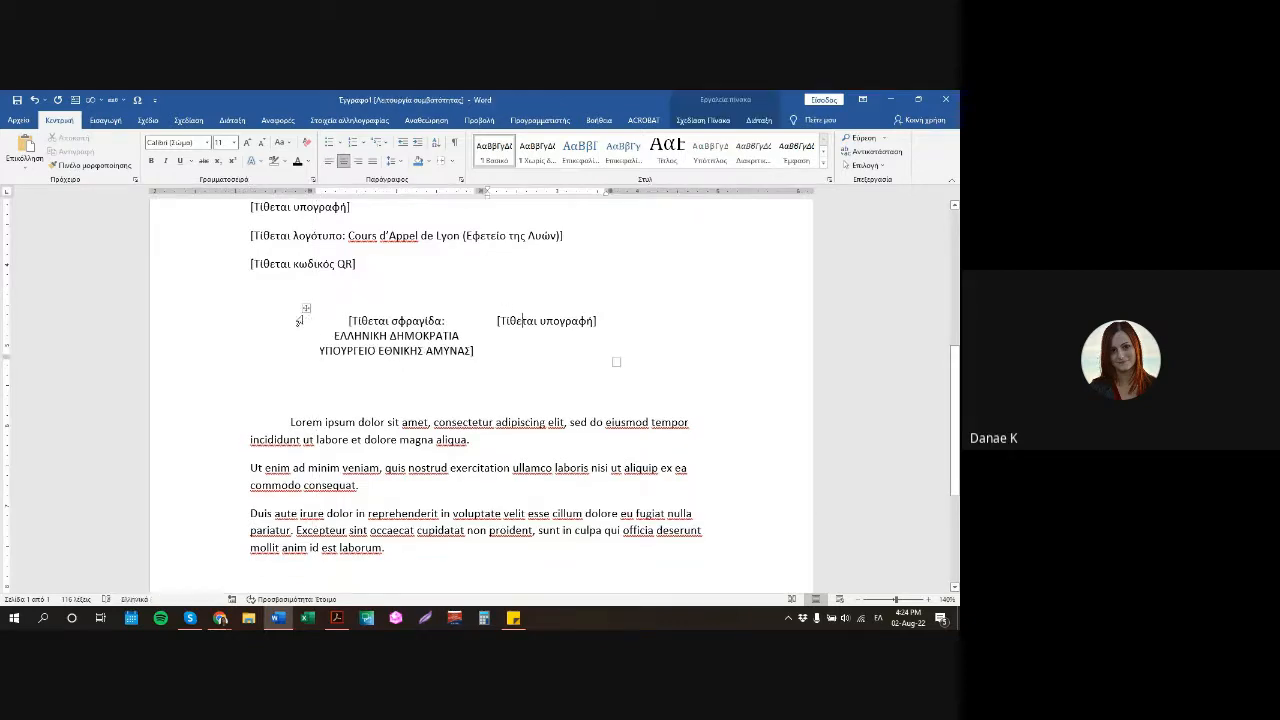
# Apply all borders to the table holding the stamp and signature notes.
pyautogui.click(306, 308)
pyautogui.click(698, 120)
pyautogui.click(664, 160)
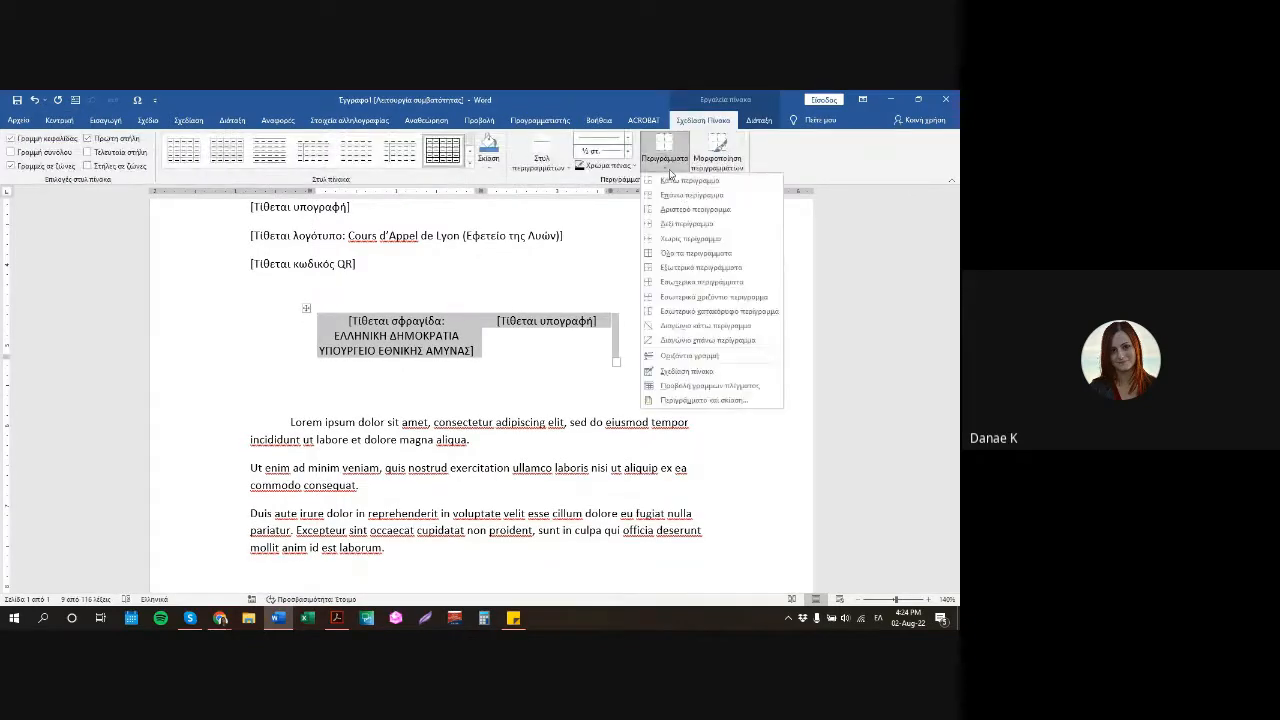
pyautogui.click(700, 220)
pyautogui.click(451, 331)
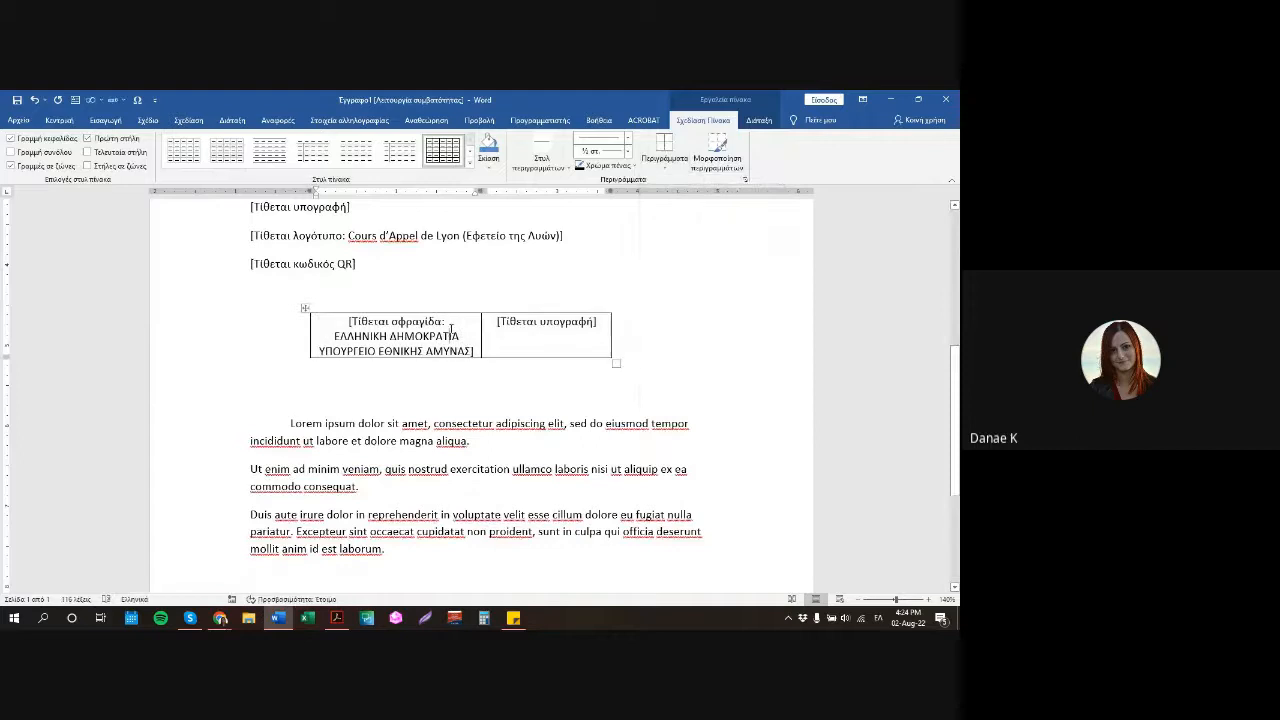
# Insert a row above the stamp and signature notes and merge its two cells into one.
pyautogui.click(59, 120)
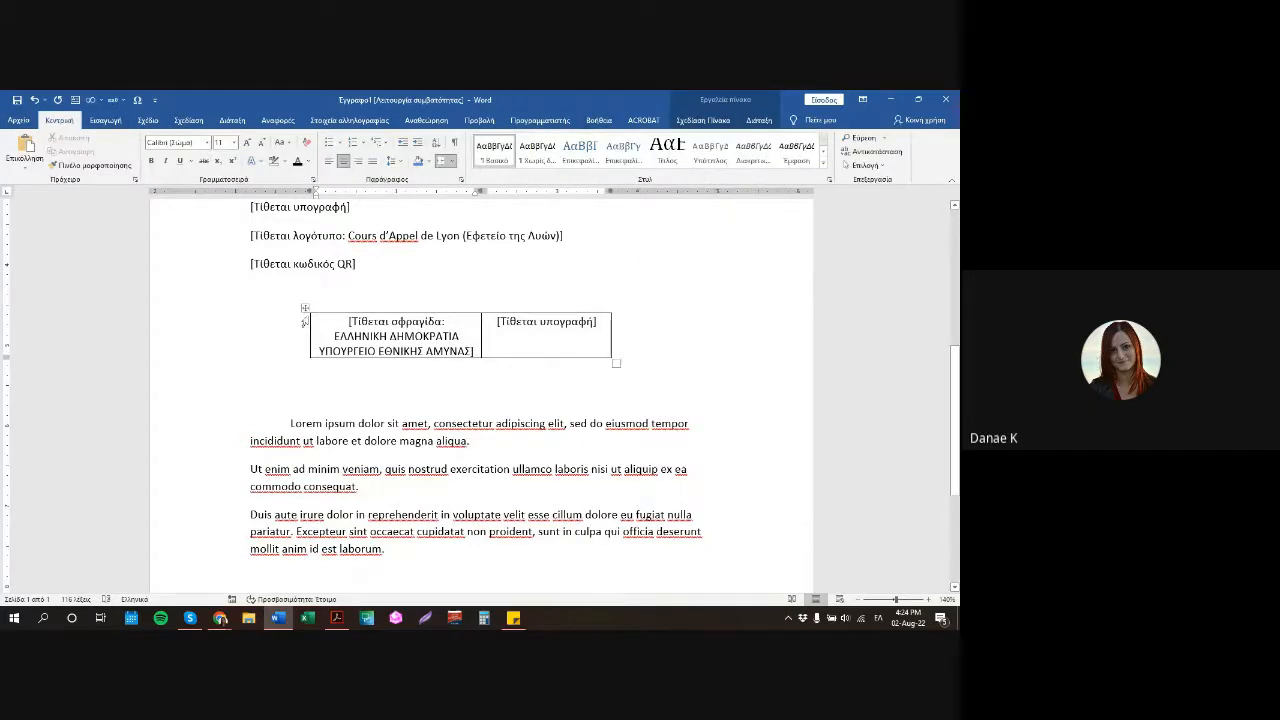
pyautogui.click(759, 120)
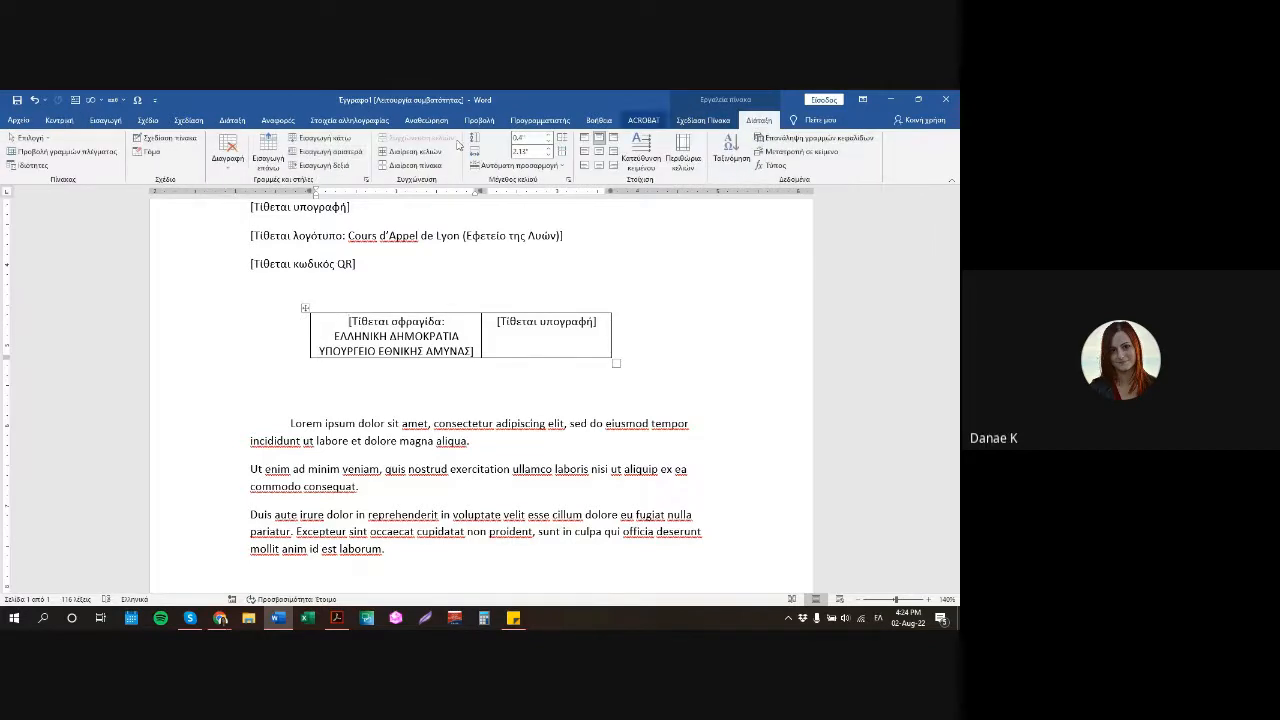
pyautogui.click(267, 156)
pyautogui.click(371, 322)
pyautogui.moveTo(371, 322); pyautogui.dragTo(542, 321)
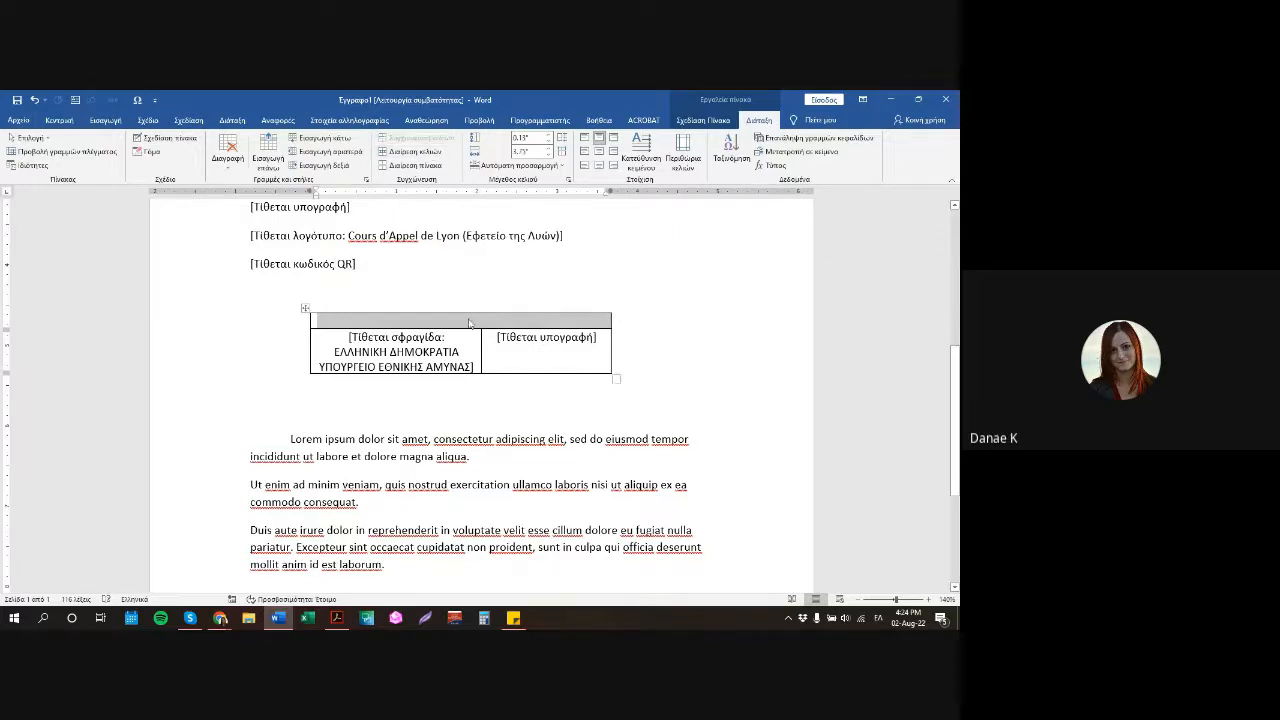
pyautogui.click(415, 138)
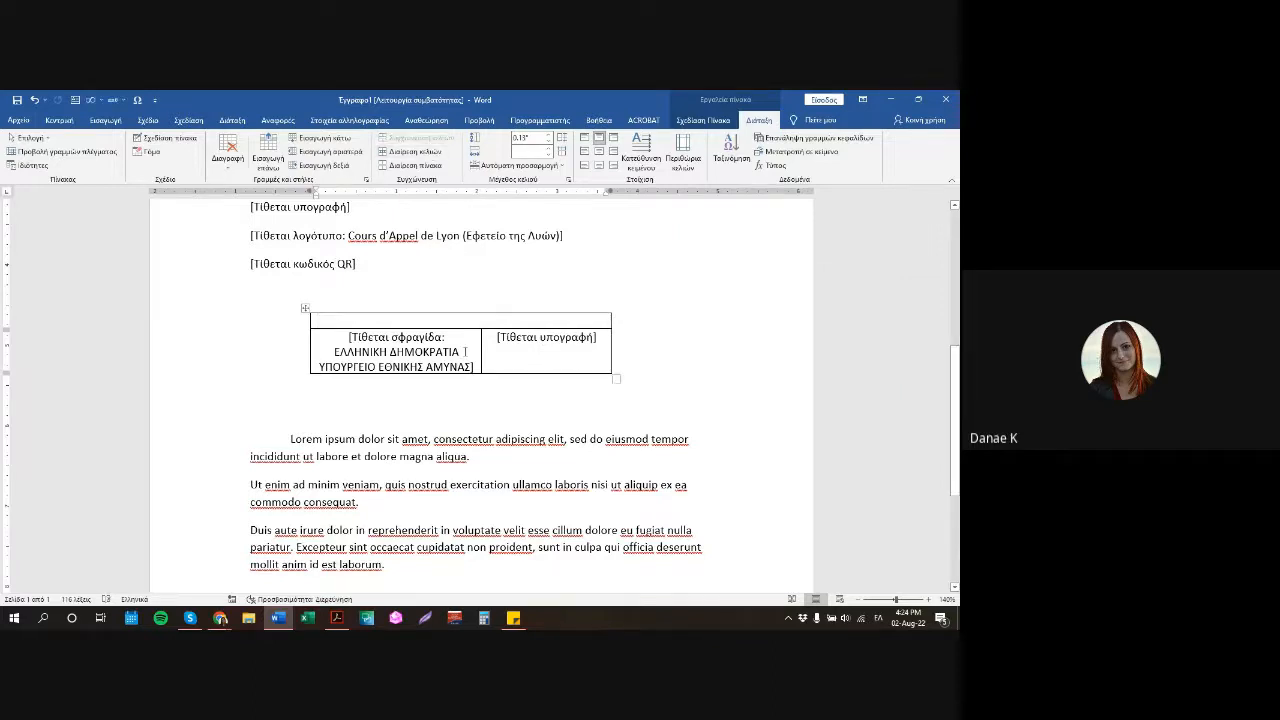
# Enter "ΠΙΣΤΟΠΟΙΕΙΤΑΙ ΤΟ ΓΝΗΣΙΟ ΤΗΣ ΥΠΟΓΡΑΦΗΣ" in the merged heading cell and add an empty line below it.
pyautogui.write('ΠΙΣΤΟΠΟΙΕ')
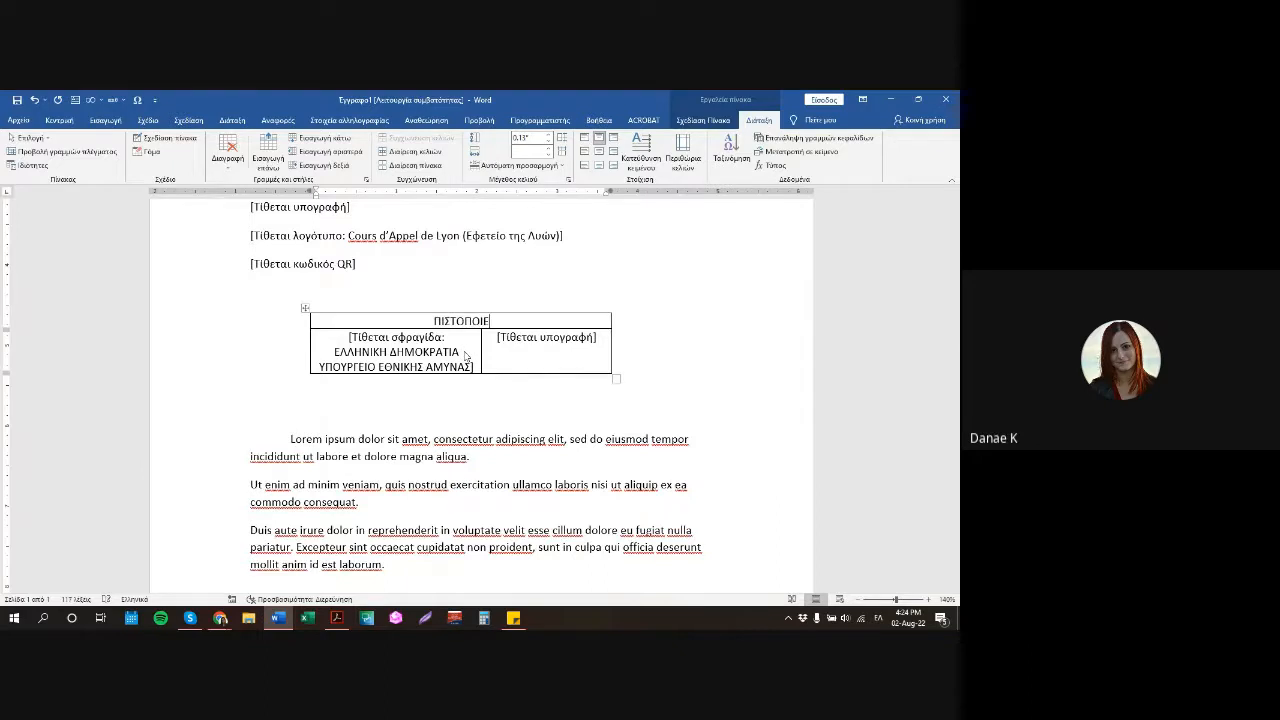
pyautogui.write('ΙΤΑΙ ΤΟ ΓΝΗΣΙΟ')
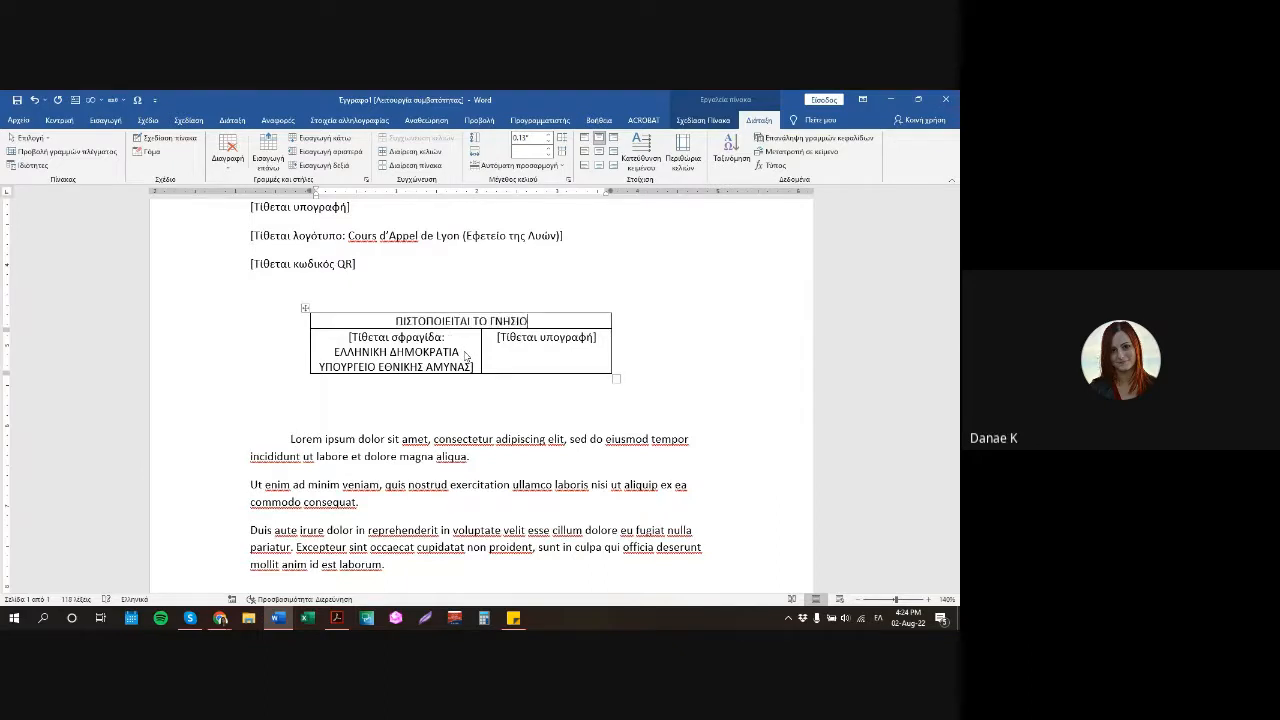
pyautogui.write(' ΤΗΣ ΥΠΟΓΡΑΦΗ')
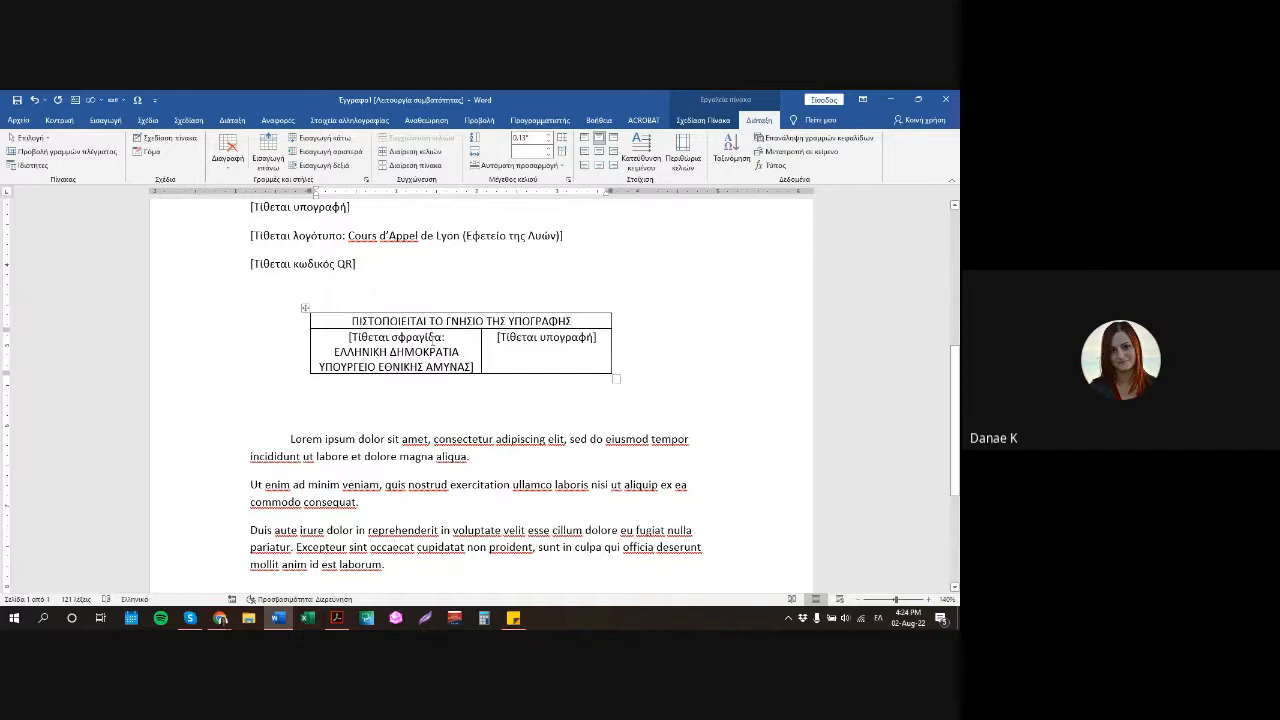
pyautogui.press('Return')
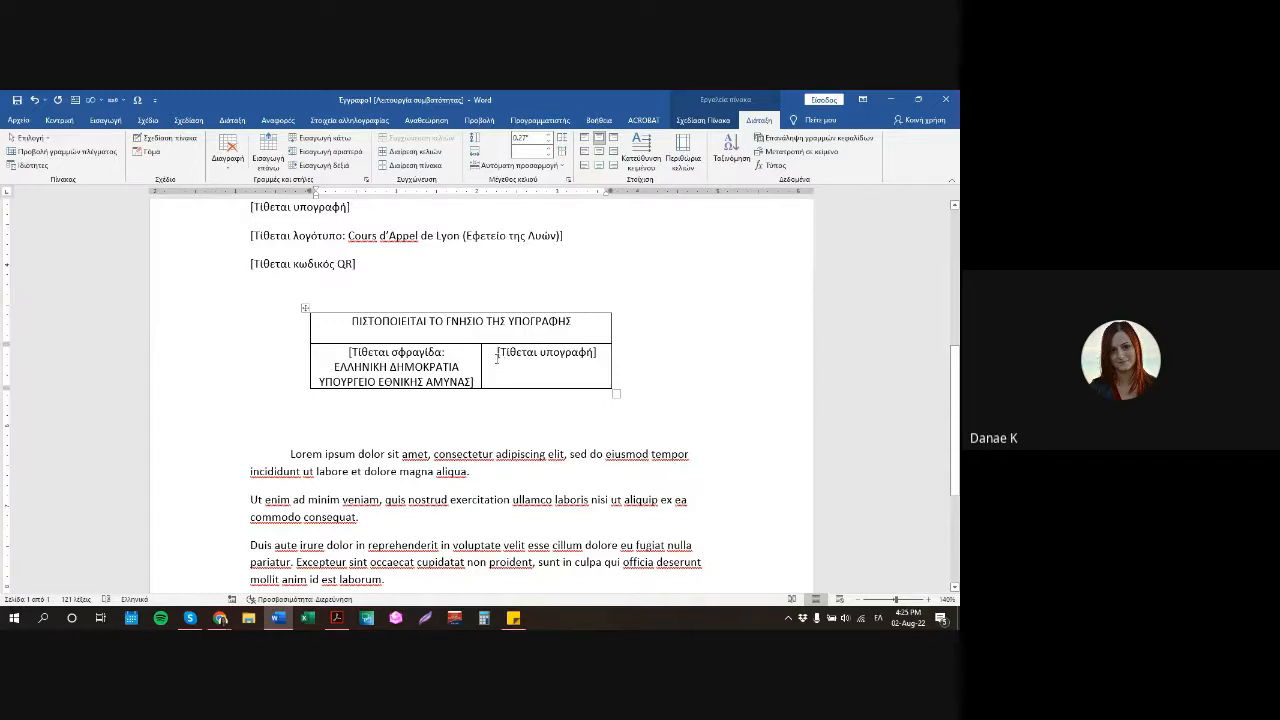
# Remove all borders from the table, including the merged heading row.
pyautogui.click(548, 336)
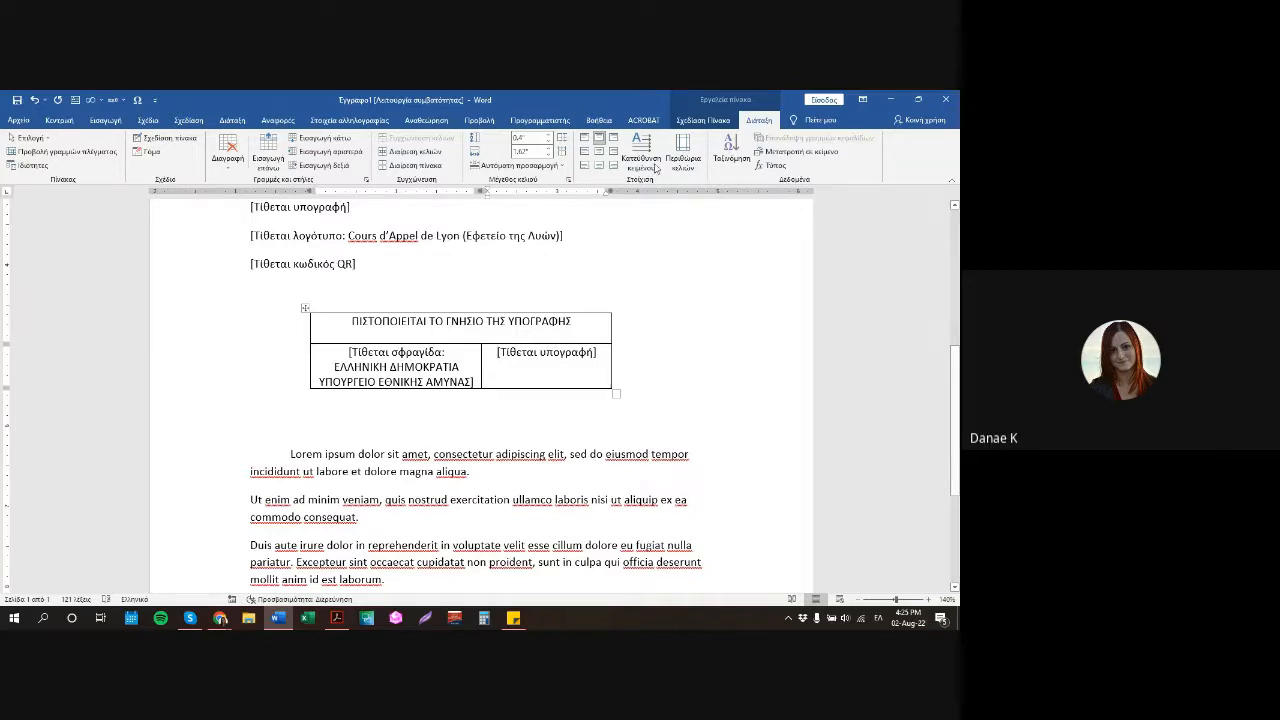
pyautogui.click(703, 120)
pyautogui.click(305, 307)
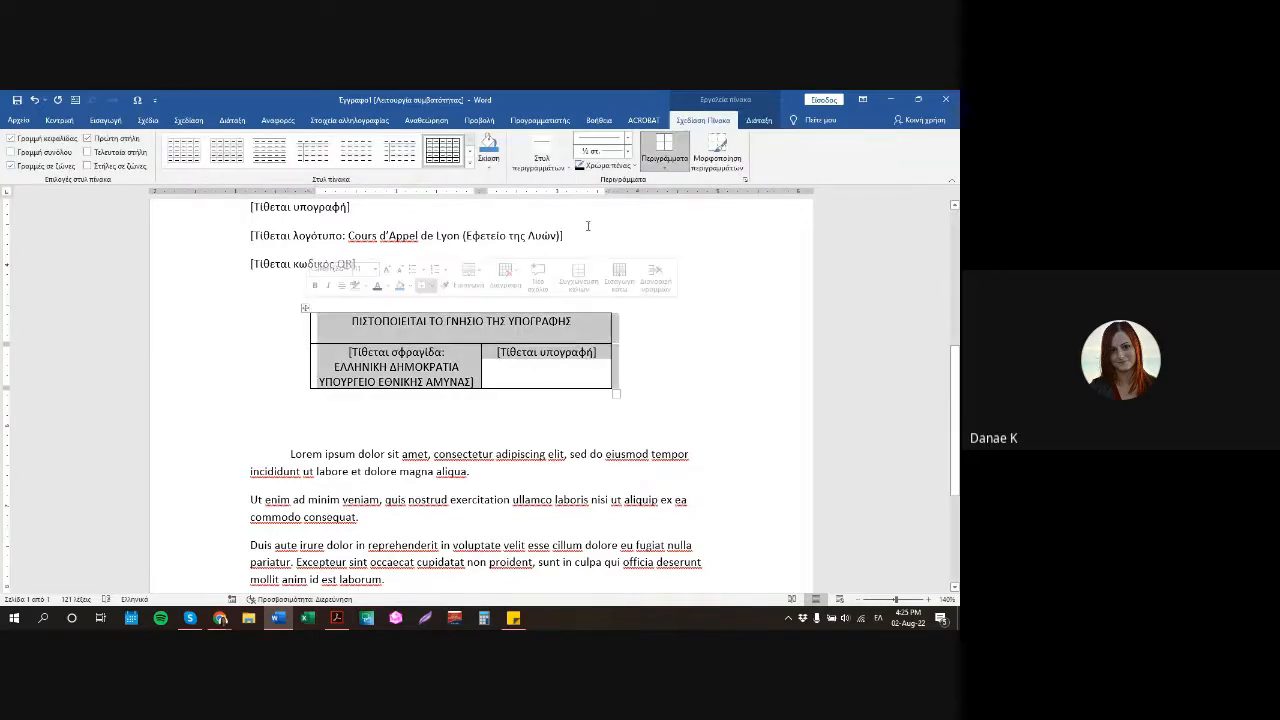
pyautogui.click(664, 162)
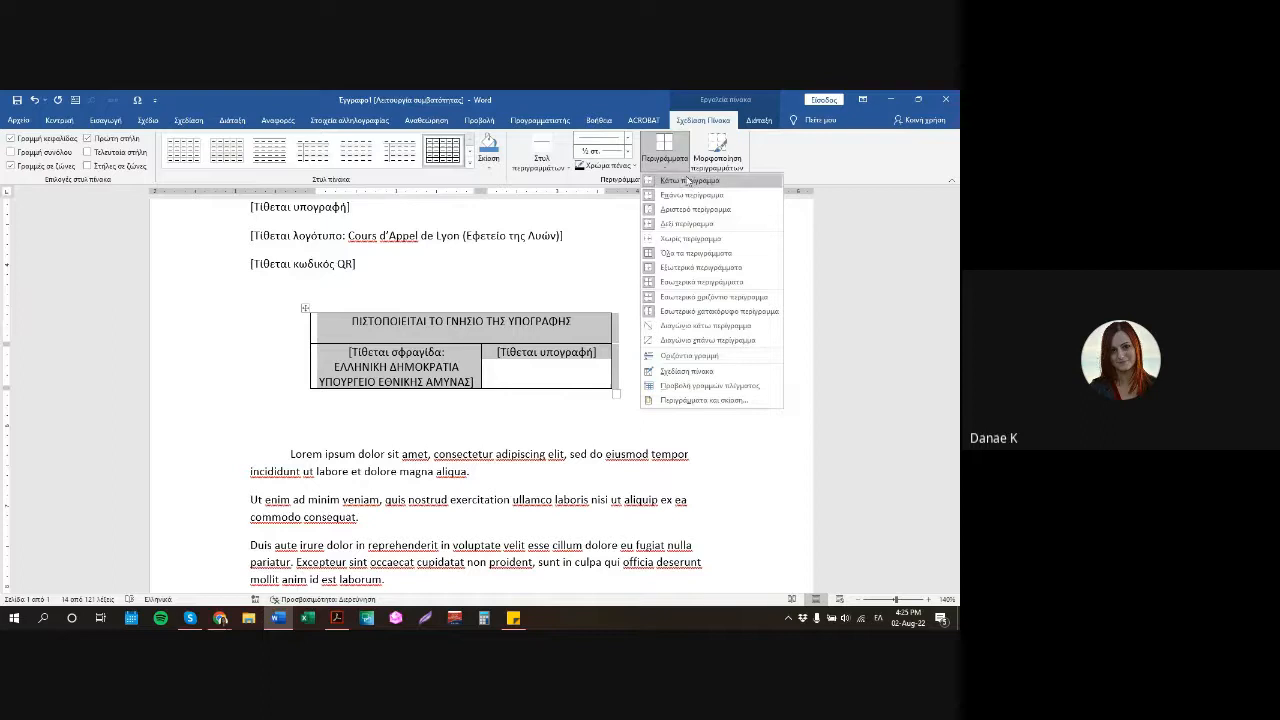
pyautogui.click(690, 238)
pyautogui.click(616, 350)
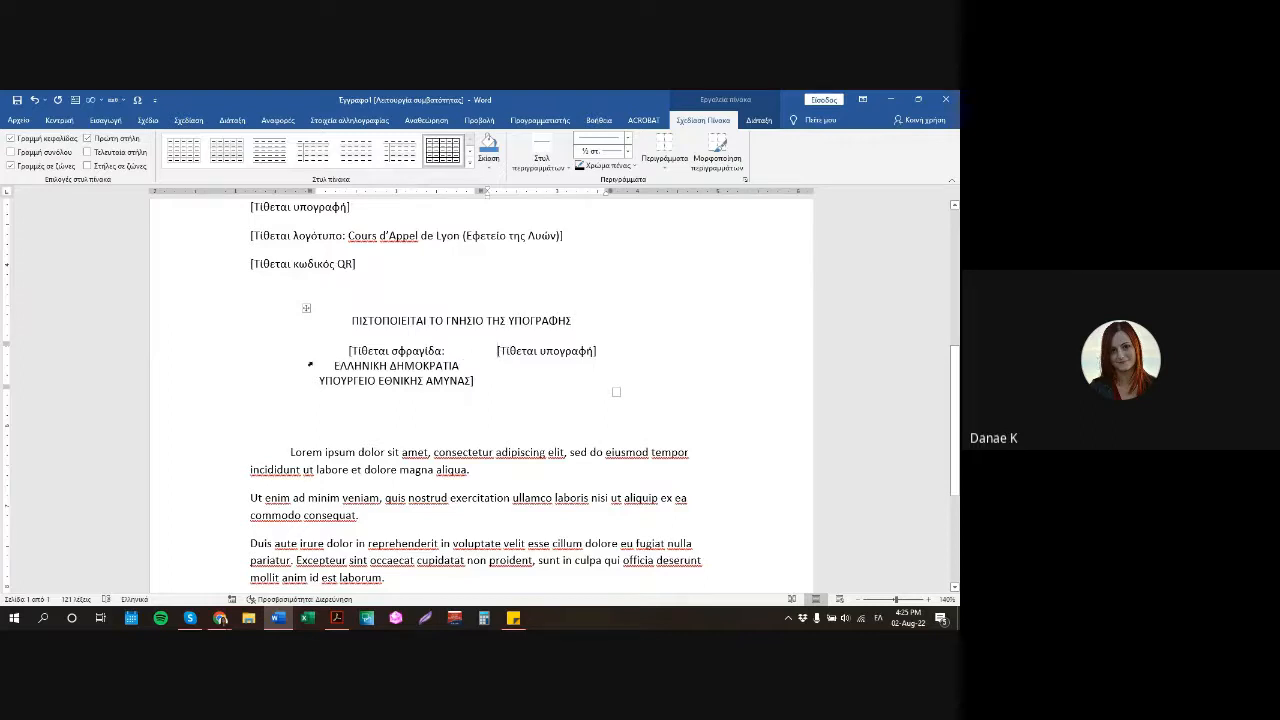
# Narrow the table's first column by moving its outer edge inward, and apply all borders to the whole table.
pyautogui.moveTo(309, 360)
pyautogui.mouseDown()
pyautogui.moveTo(342, 356)
pyautogui.moveTo(315, 363)
pyautogui.mouseUp()
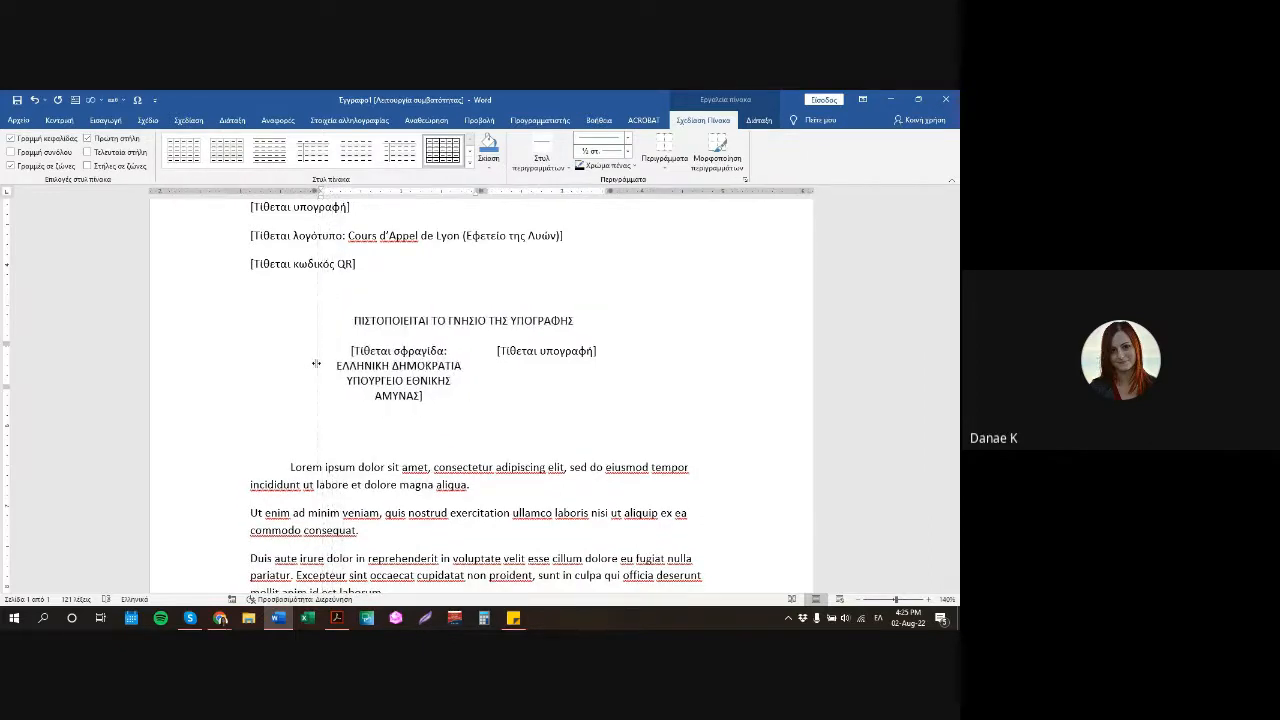
pyautogui.click(244, 121)
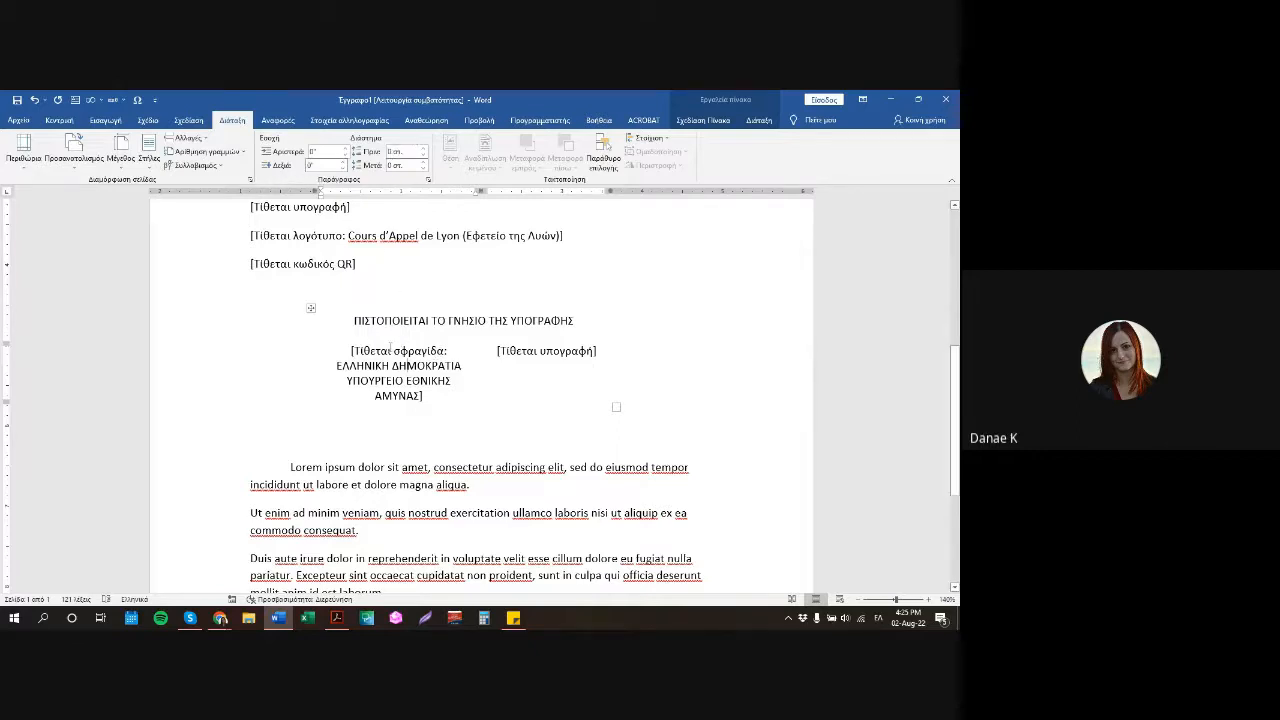
pyautogui.click(311, 308)
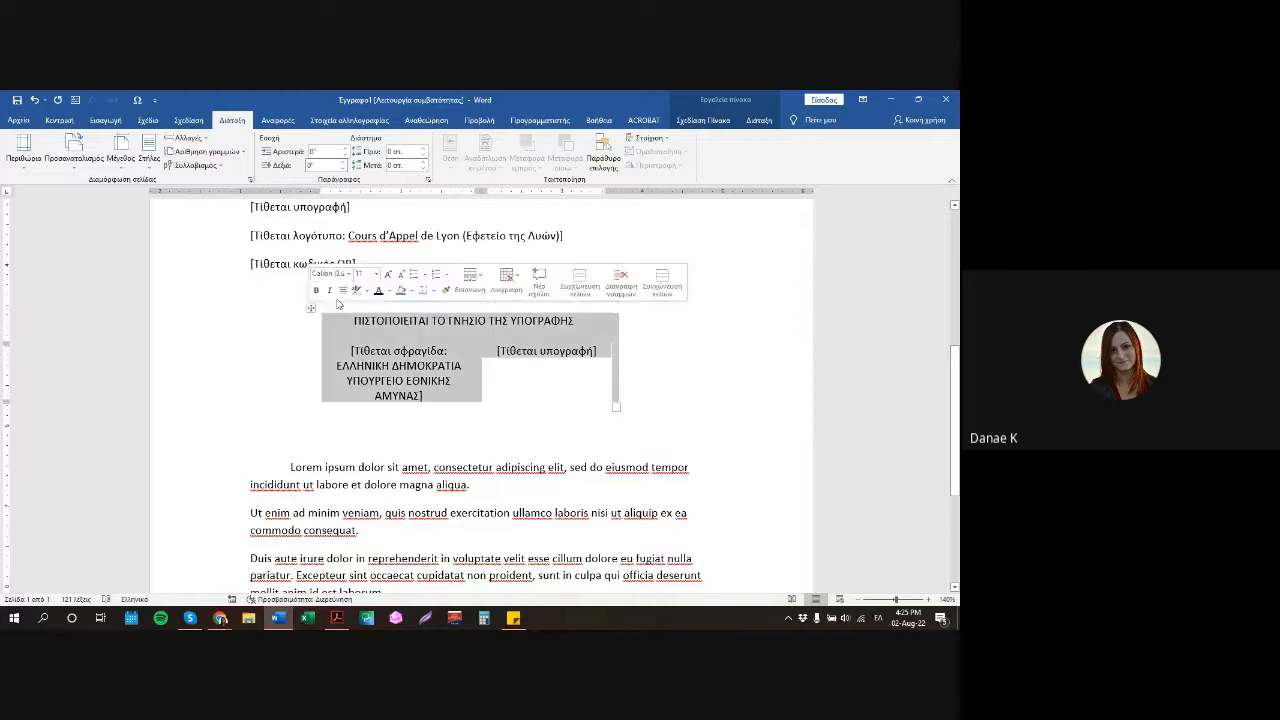
pyautogui.click(704, 121)
pyautogui.click(664, 160)
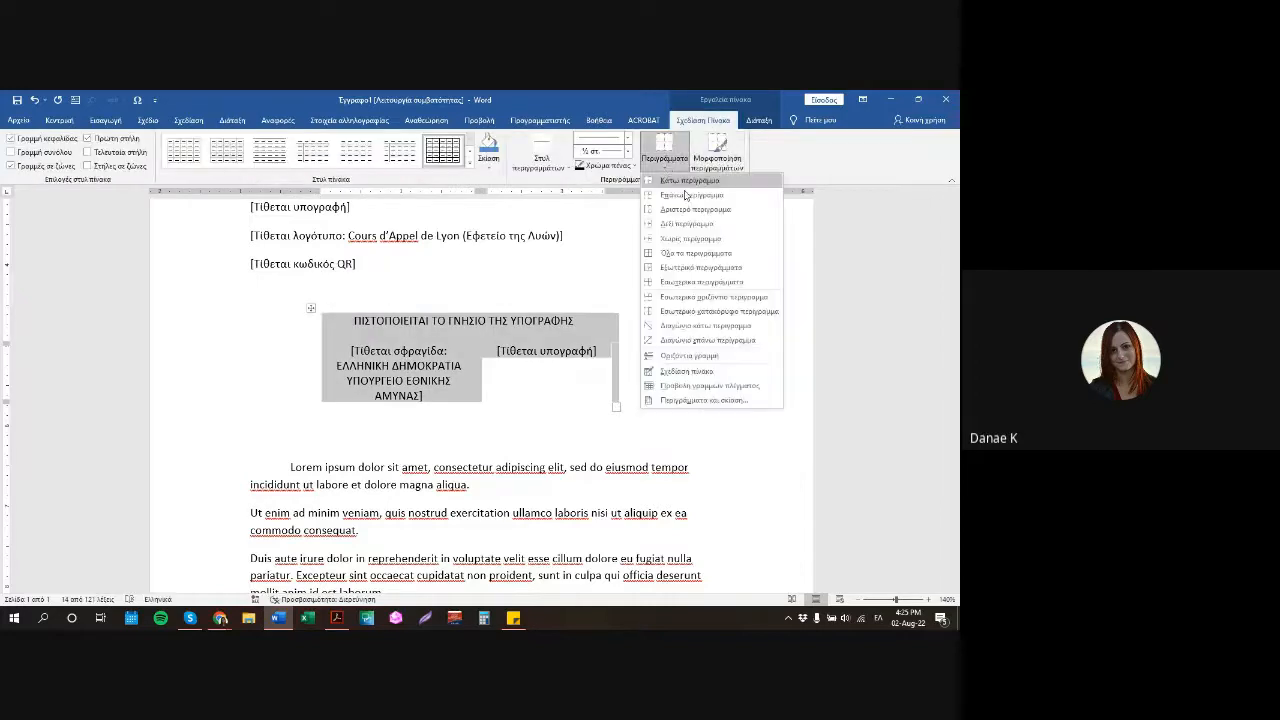
pyautogui.click(700, 251)
pyautogui.click(437, 367)
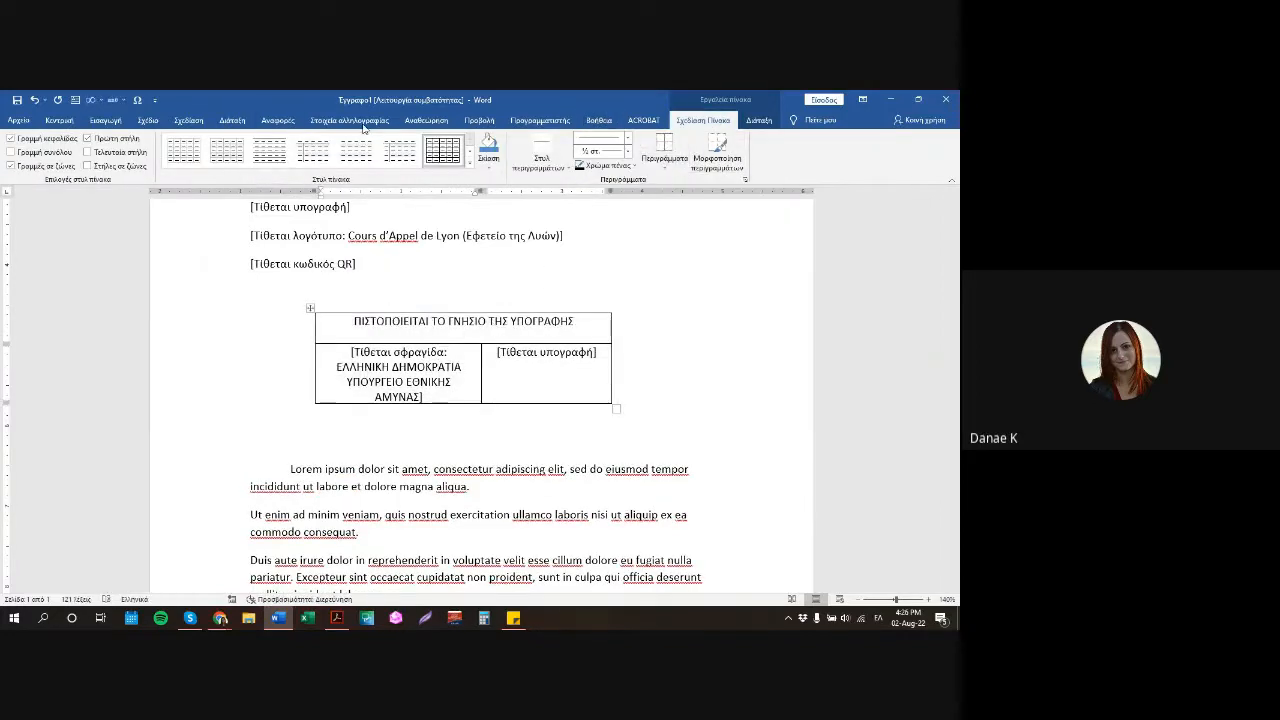
# Set the left and right paragraph indents of the stamp note to -0.1".
pyautogui.click(232, 120)
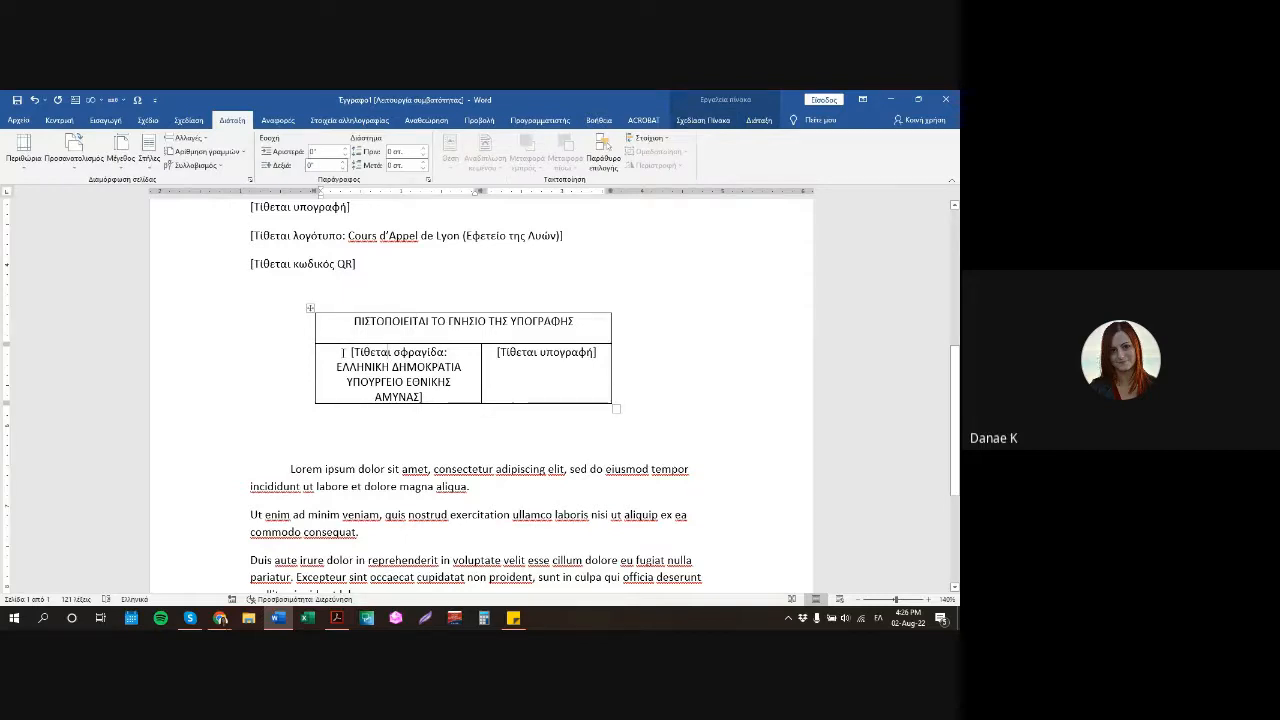
pyautogui.moveTo(349, 352); pyautogui.dragTo(438, 397)
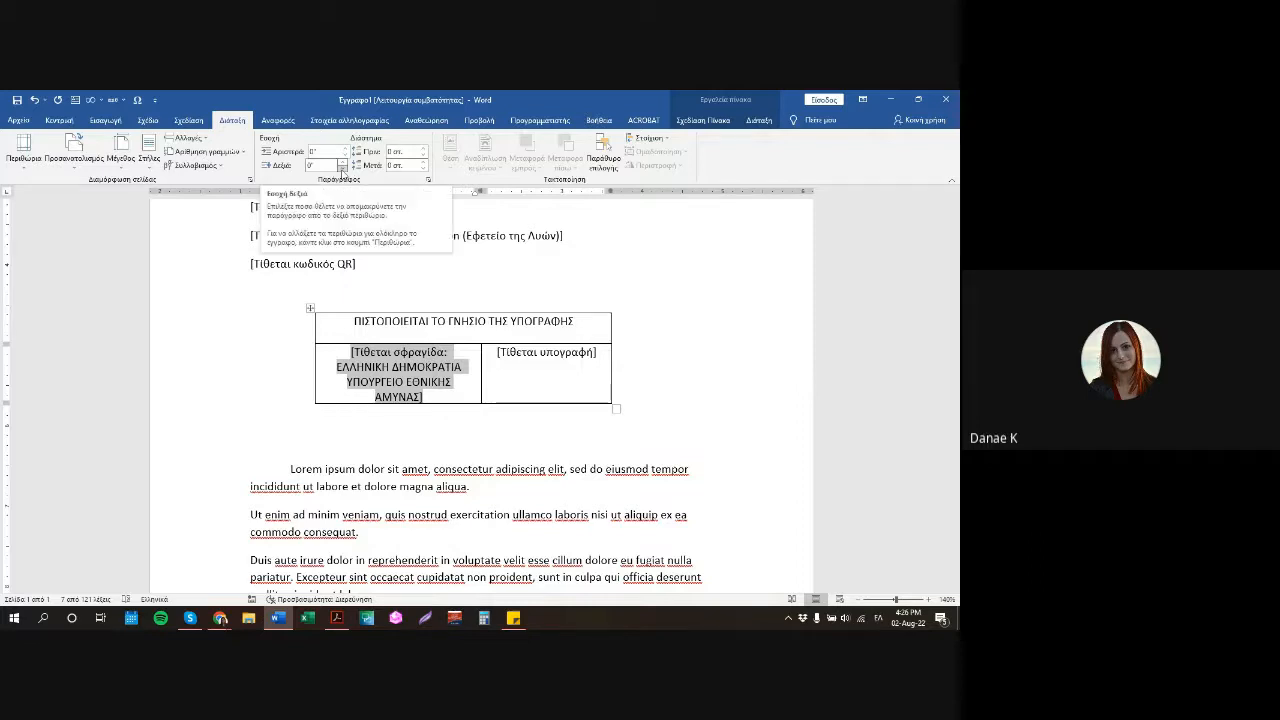
pyautogui.click(342, 168)
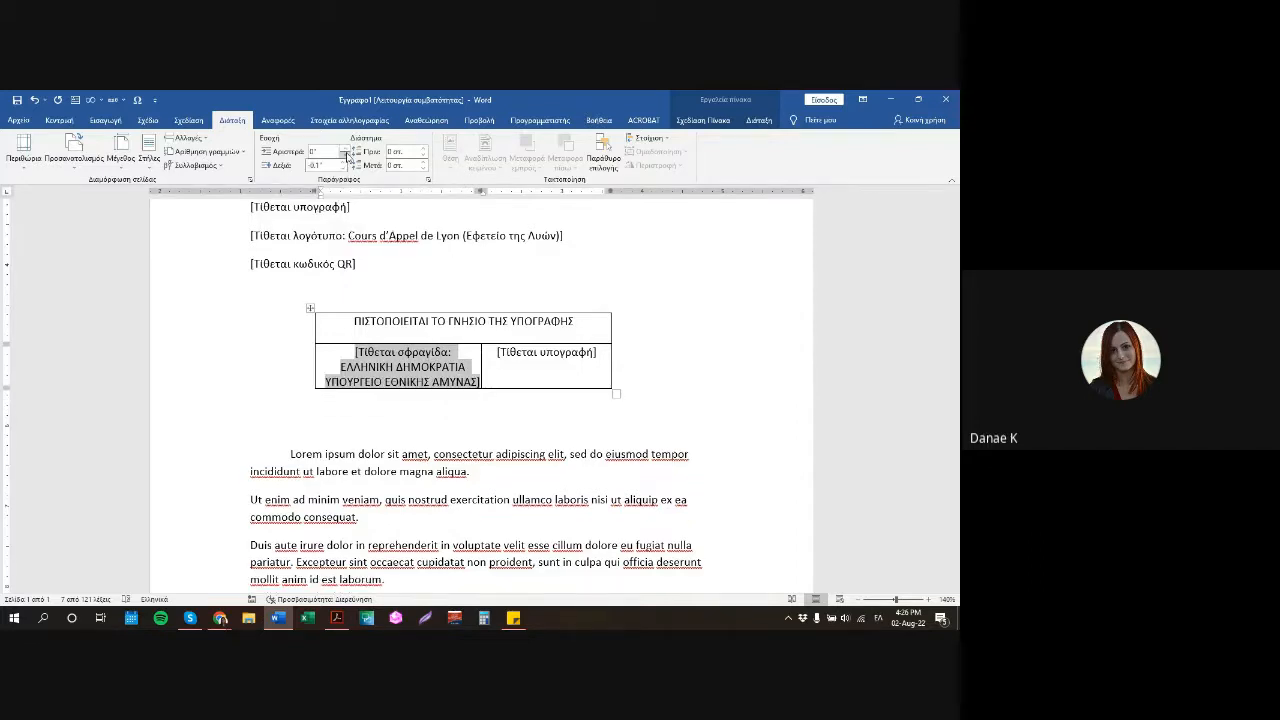
pyautogui.click(346, 155)
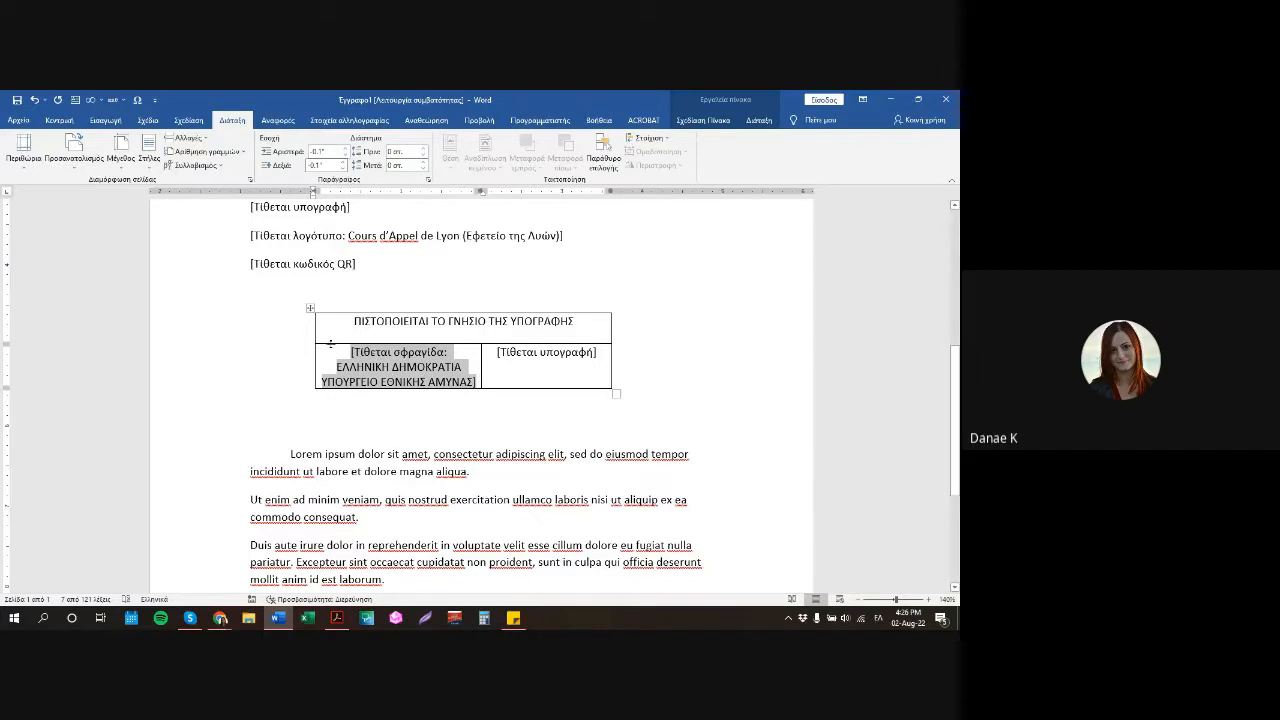
pyautogui.click(318, 377)
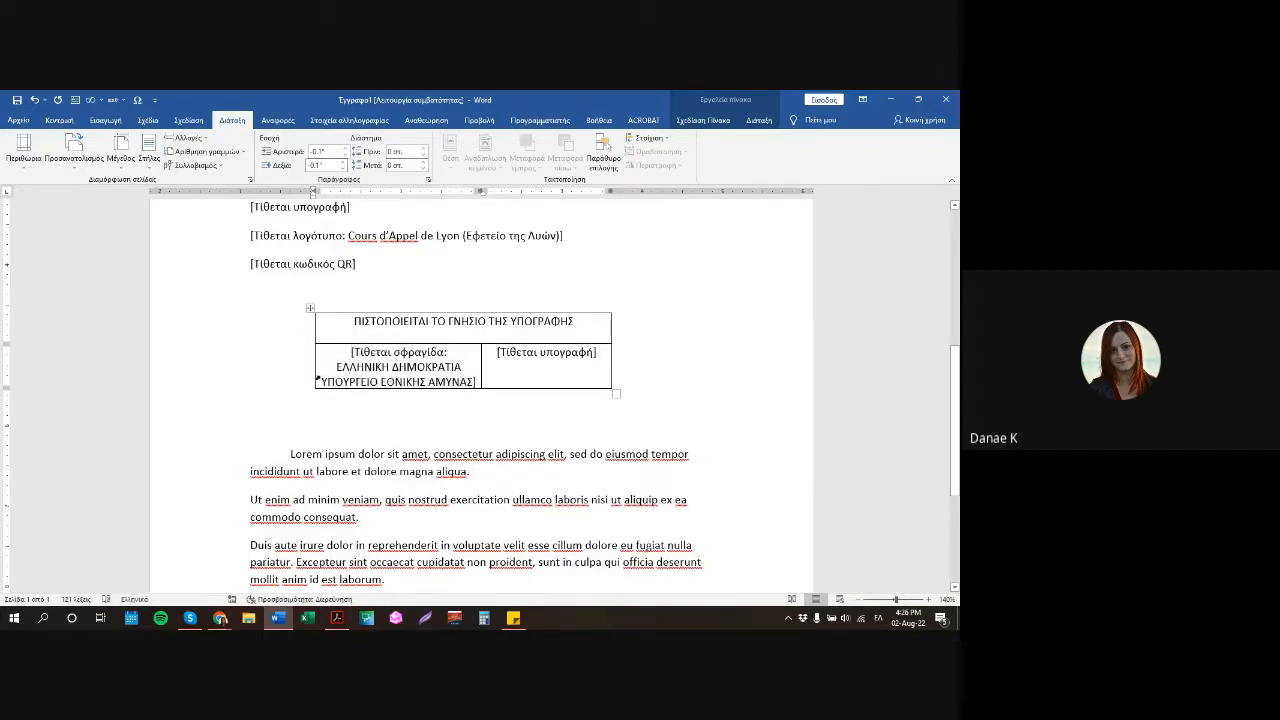
# Narrow the stamp note's column further from its outer edge and set the note's left and right indents to -0.4".
pyautogui.moveTo(309, 370); pyautogui.dragTo(545, 365)
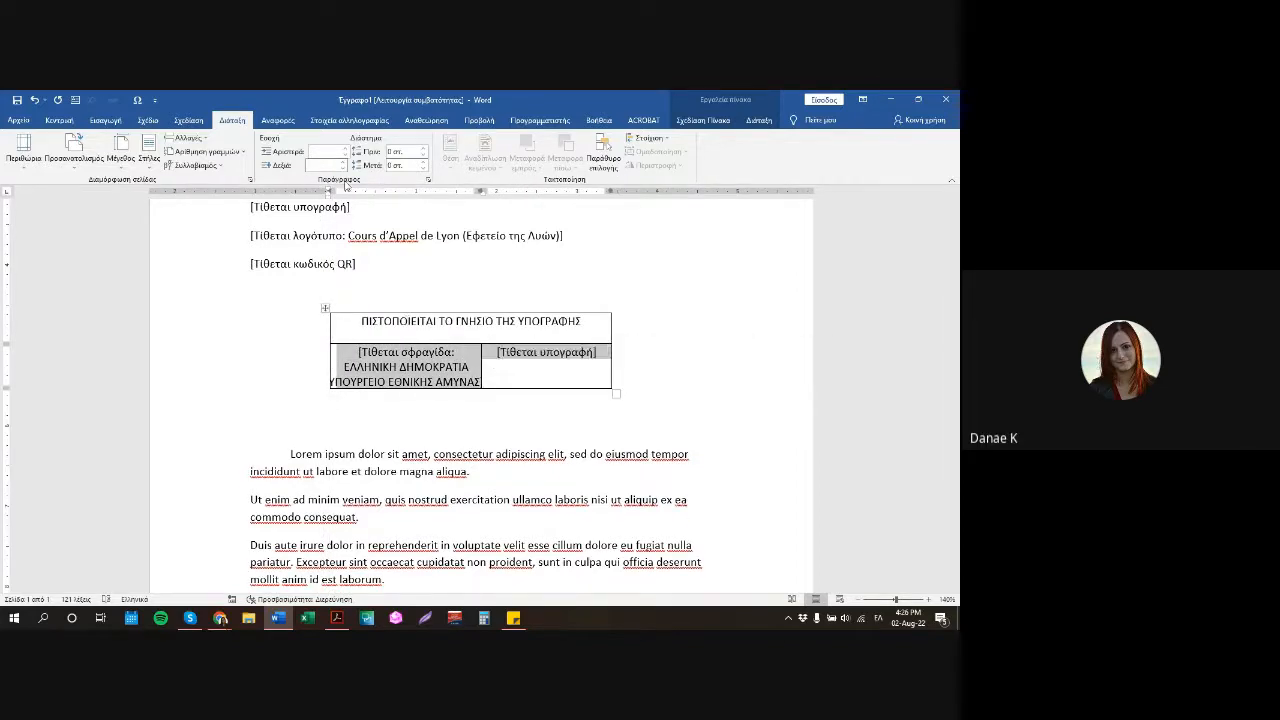
pyautogui.moveTo(360, 351); pyautogui.dragTo(472, 378)
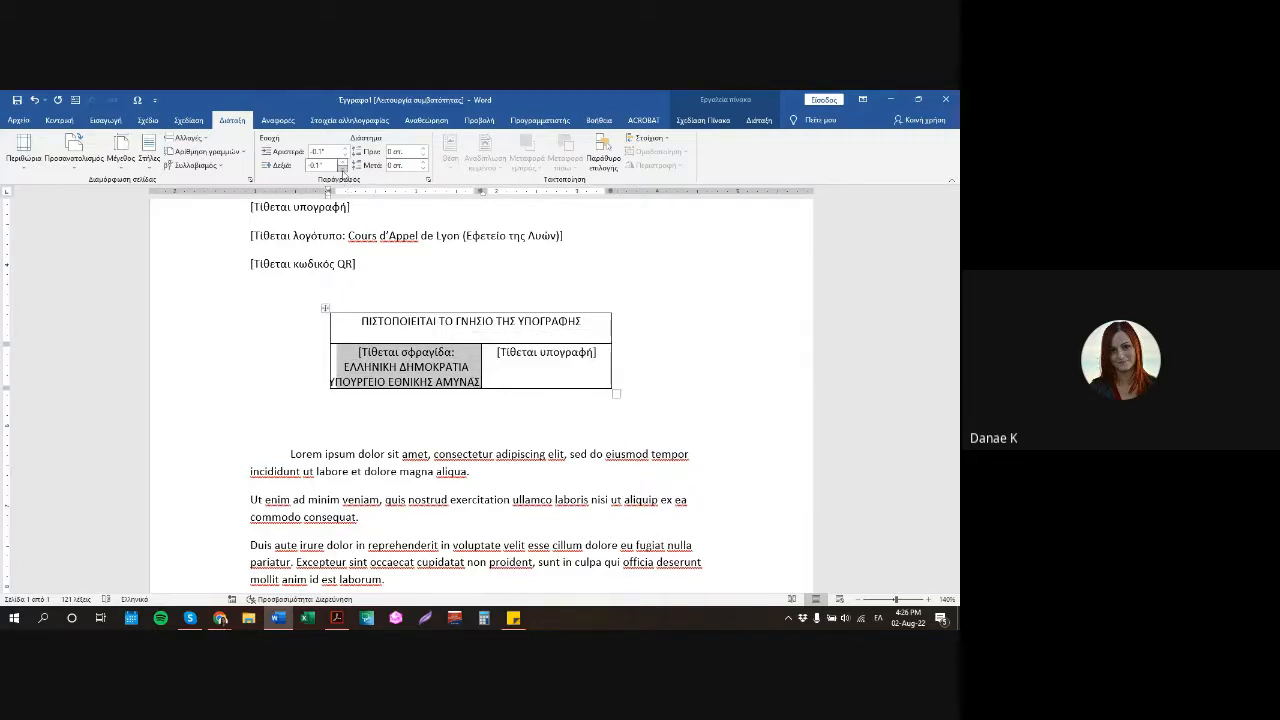
pyautogui.click(341, 168)
pyautogui.click(342, 169)
pyautogui.click(345, 155)
pyautogui.click(345, 155)
pyautogui.click(345, 155)
pyautogui.click(403, 378)
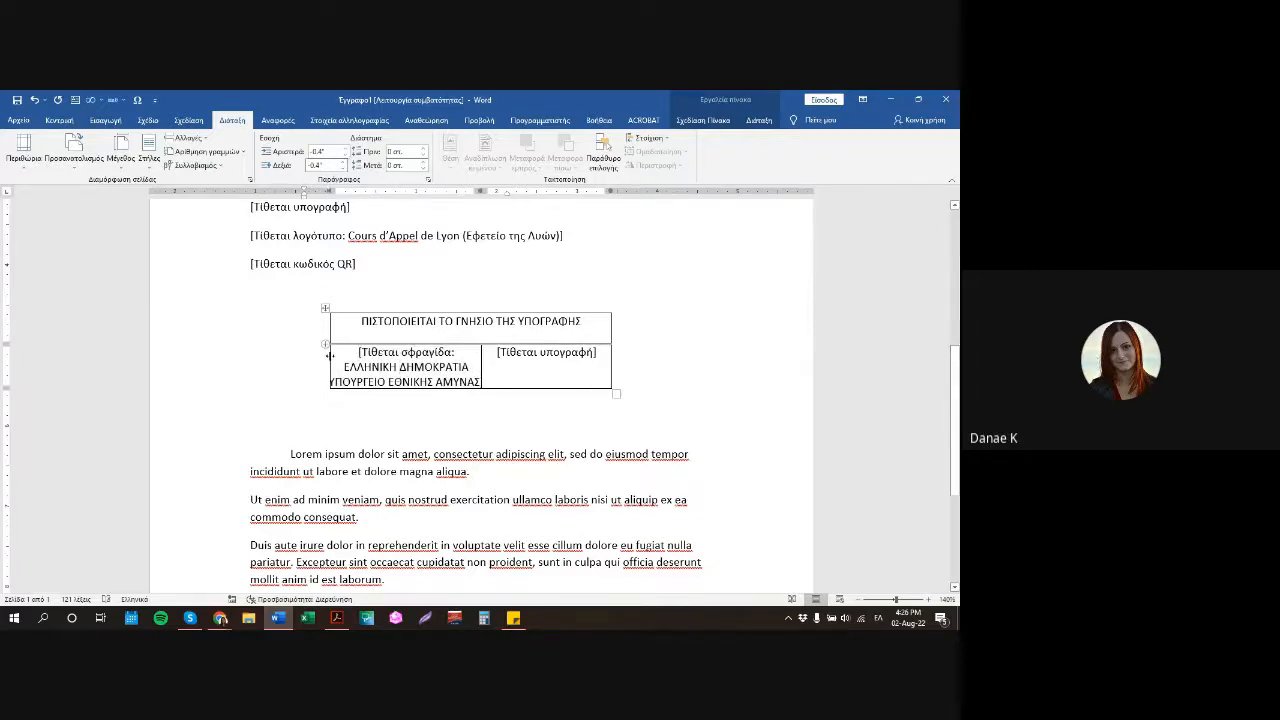
# Move the stamp column's outer edge slightly more inward and set the stamp note's left and right indents to -0.05".
pyautogui.moveTo(325, 362); pyautogui.dragTo(452, 365)
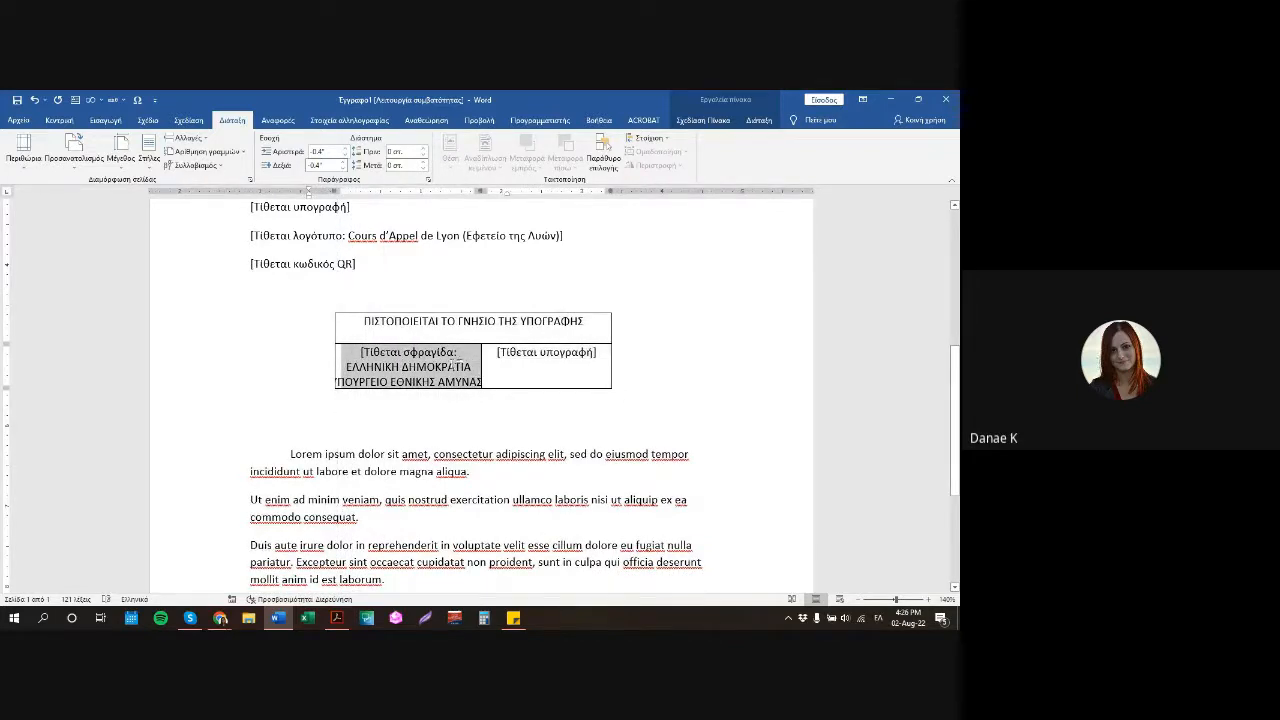
pyautogui.click(324, 166)
pyautogui.write('0.4')
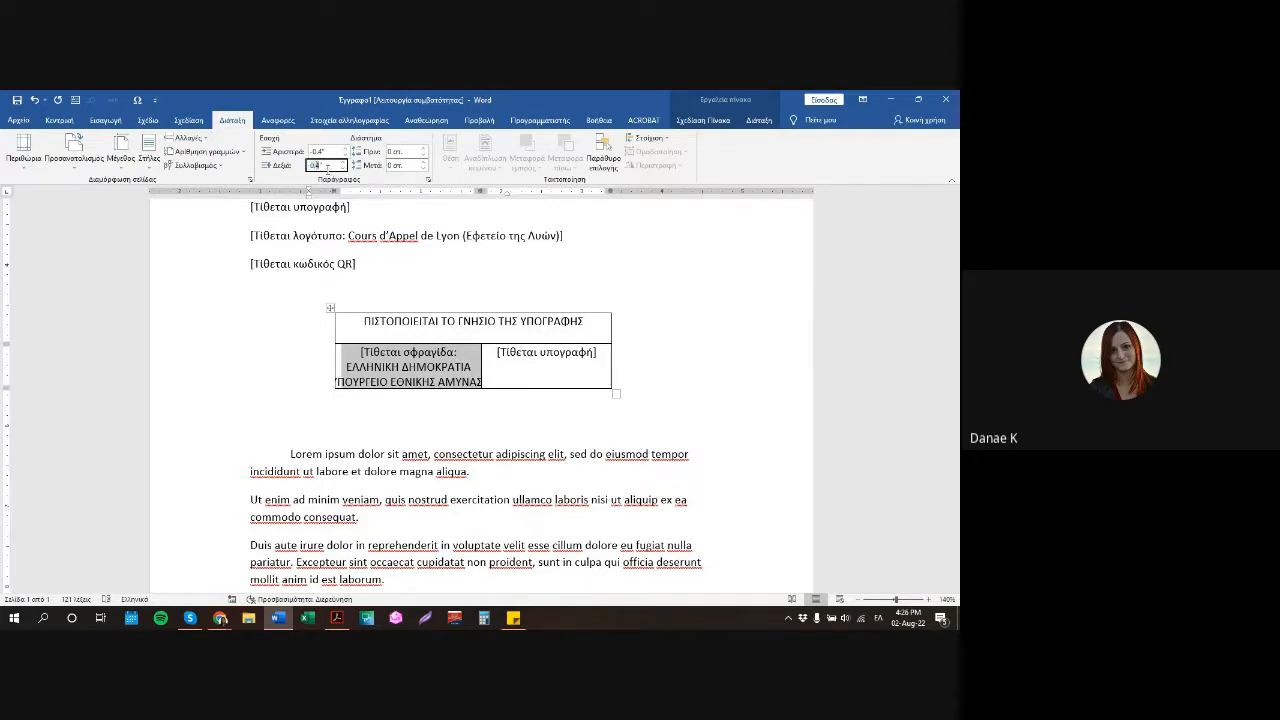
pyautogui.write('05')
pyautogui.click(334, 151)
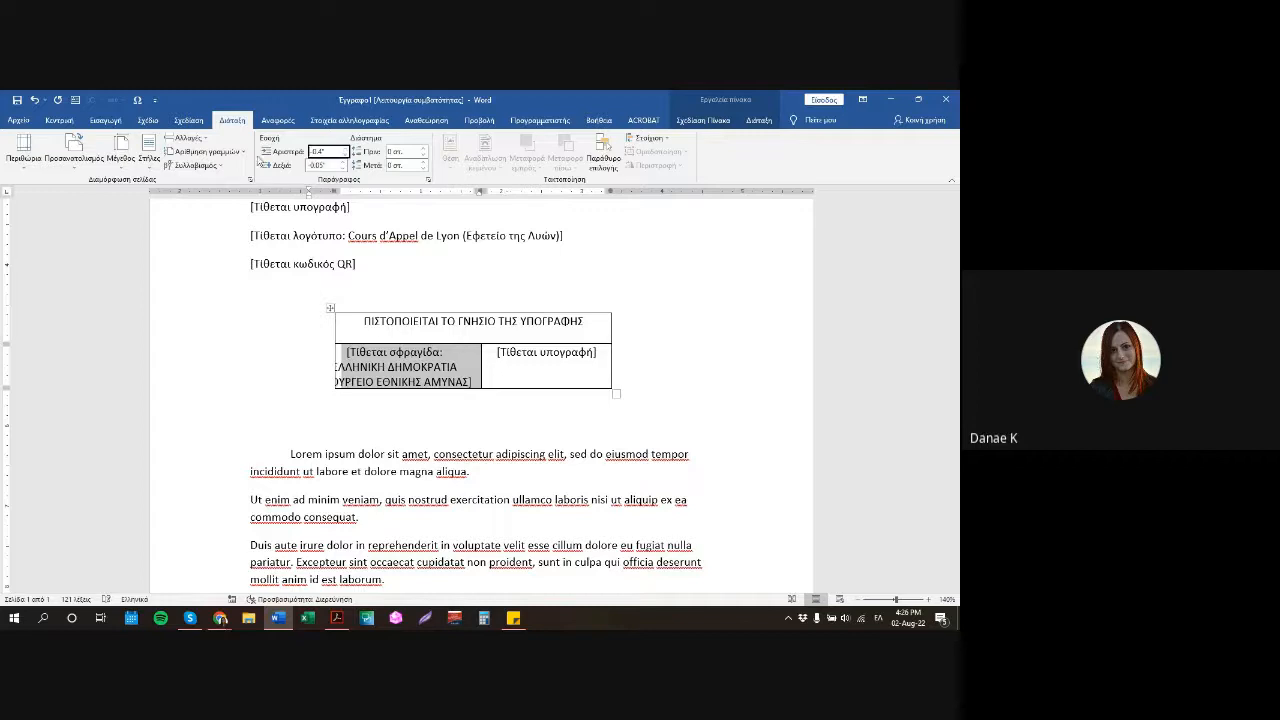
pyautogui.write('-0.05')
pyautogui.press('Return')
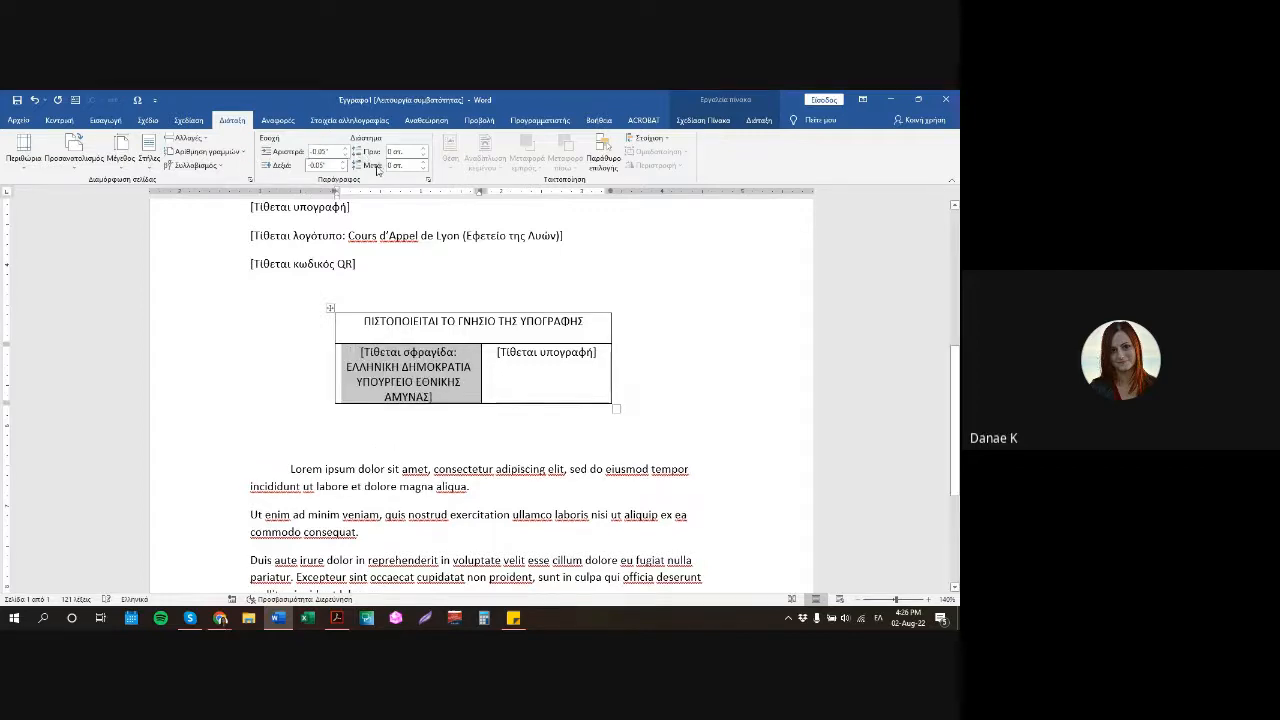
# Set the stamp note's left and right indents to -0.07" and readjust the stamp column's outer edge to fit the note in three lines.
pyautogui.click(444, 367)
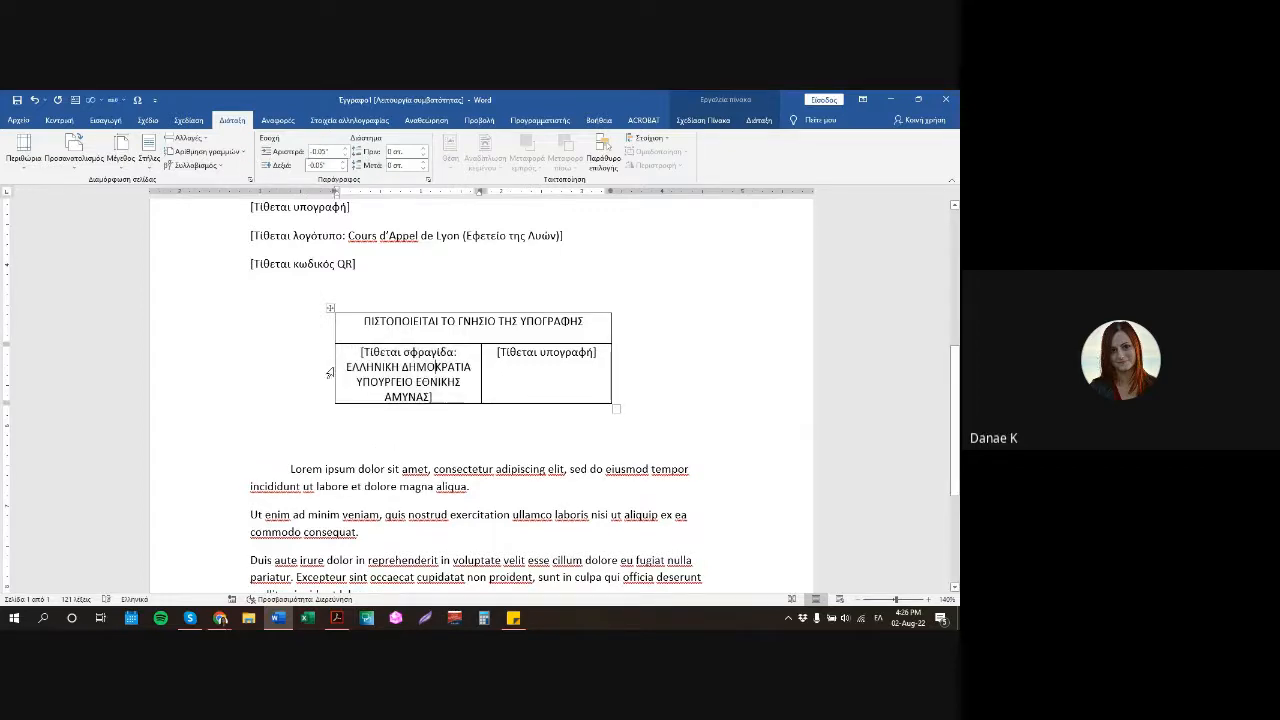
pyautogui.moveTo(330, 373); pyautogui.dragTo(320, 368)
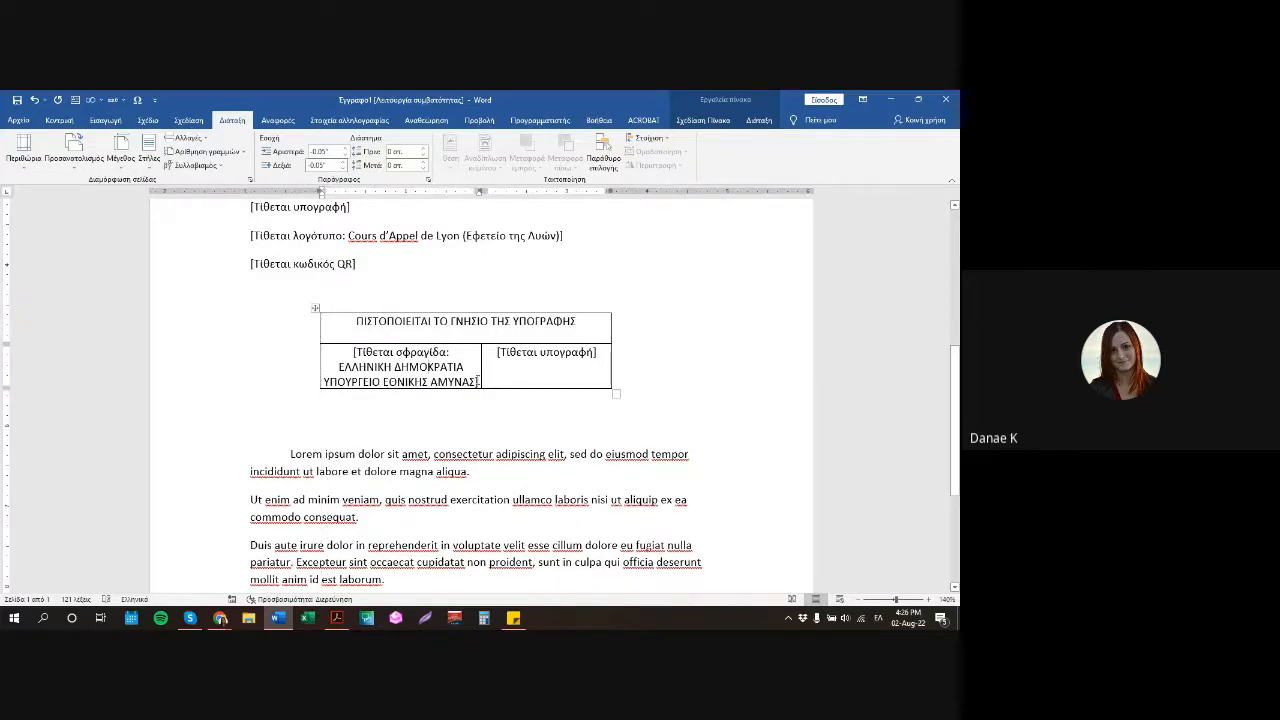
pyautogui.moveTo(478, 381)
pyautogui.mouseDown()
pyautogui.moveTo(352, 346)
pyautogui.moveTo(479, 382)
pyautogui.mouseUp()
pyautogui.click(323, 152)
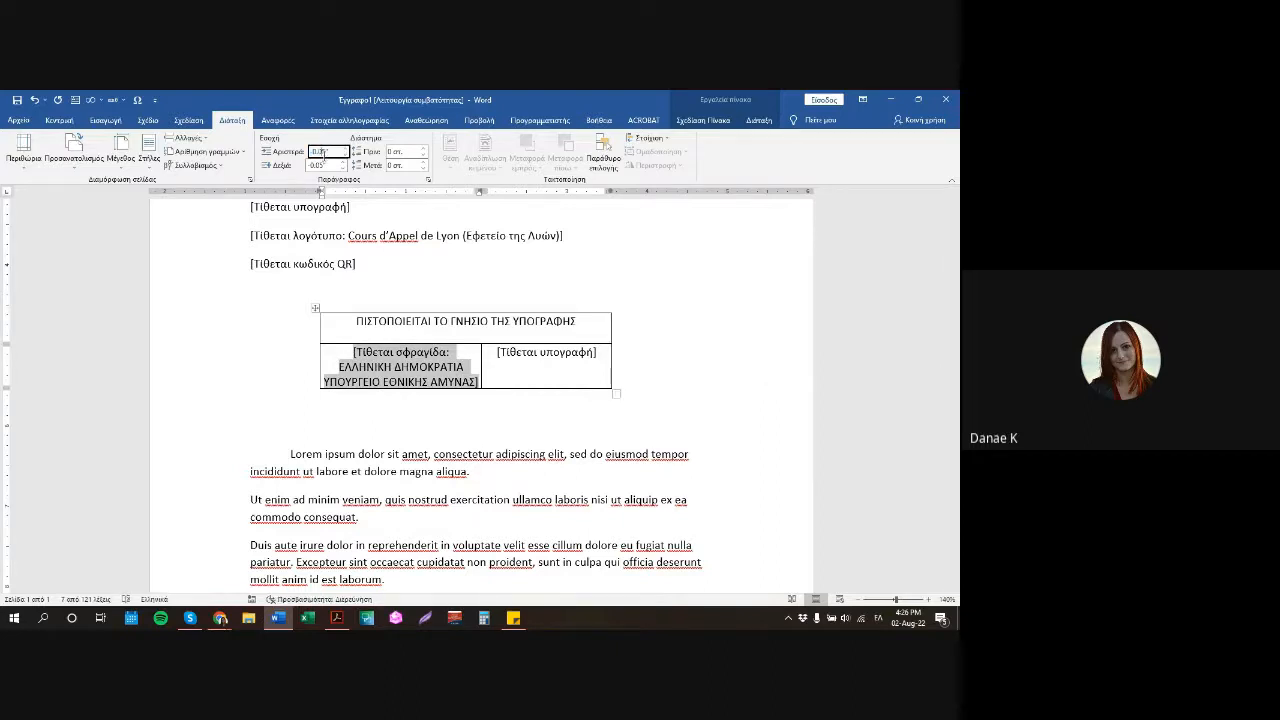
pyautogui.write('-0.07')
pyautogui.click(326, 167)
pyautogui.write('-0.07')
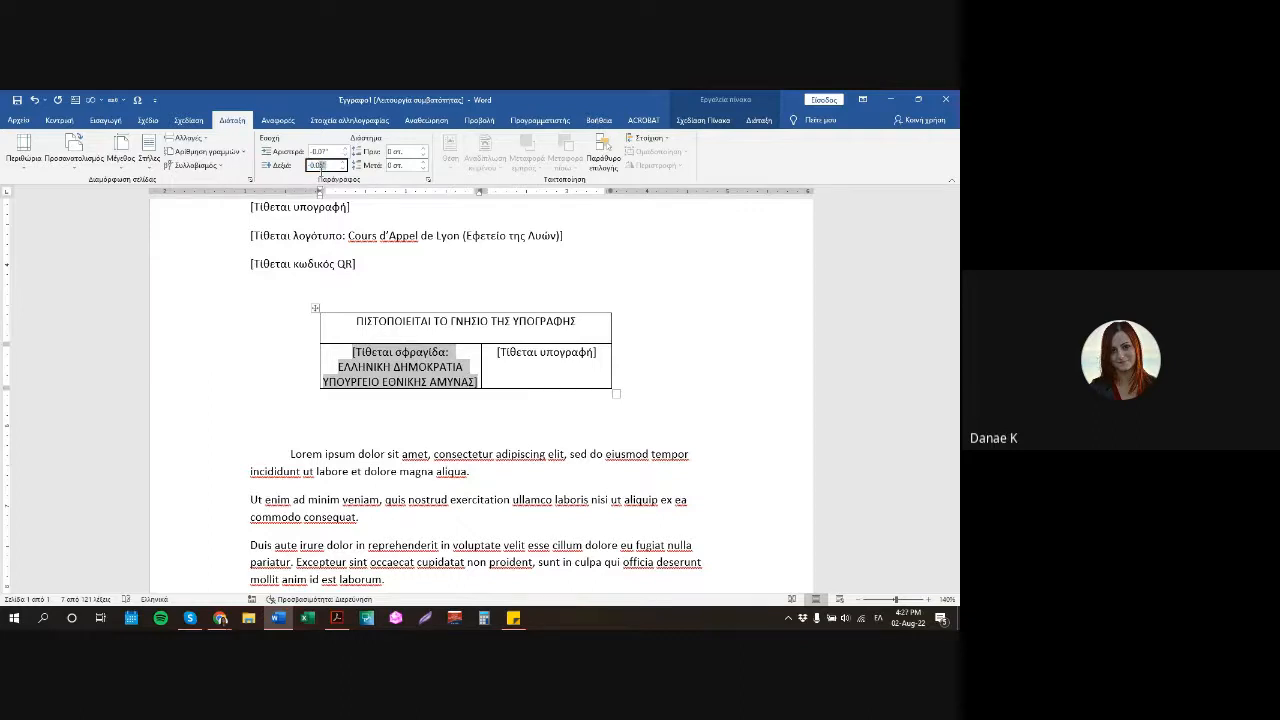
pyautogui.press('Return')
pyautogui.click(354, 358)
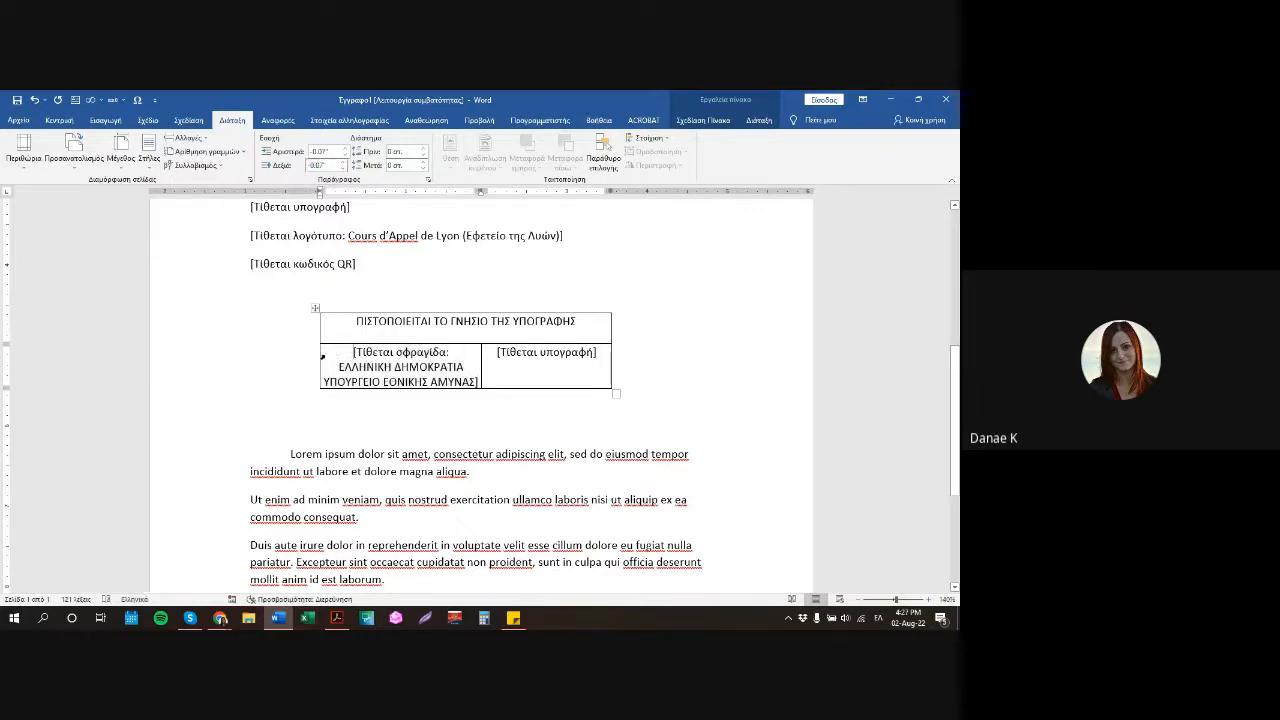
pyautogui.moveTo(319, 354); pyautogui.dragTo(325, 354)
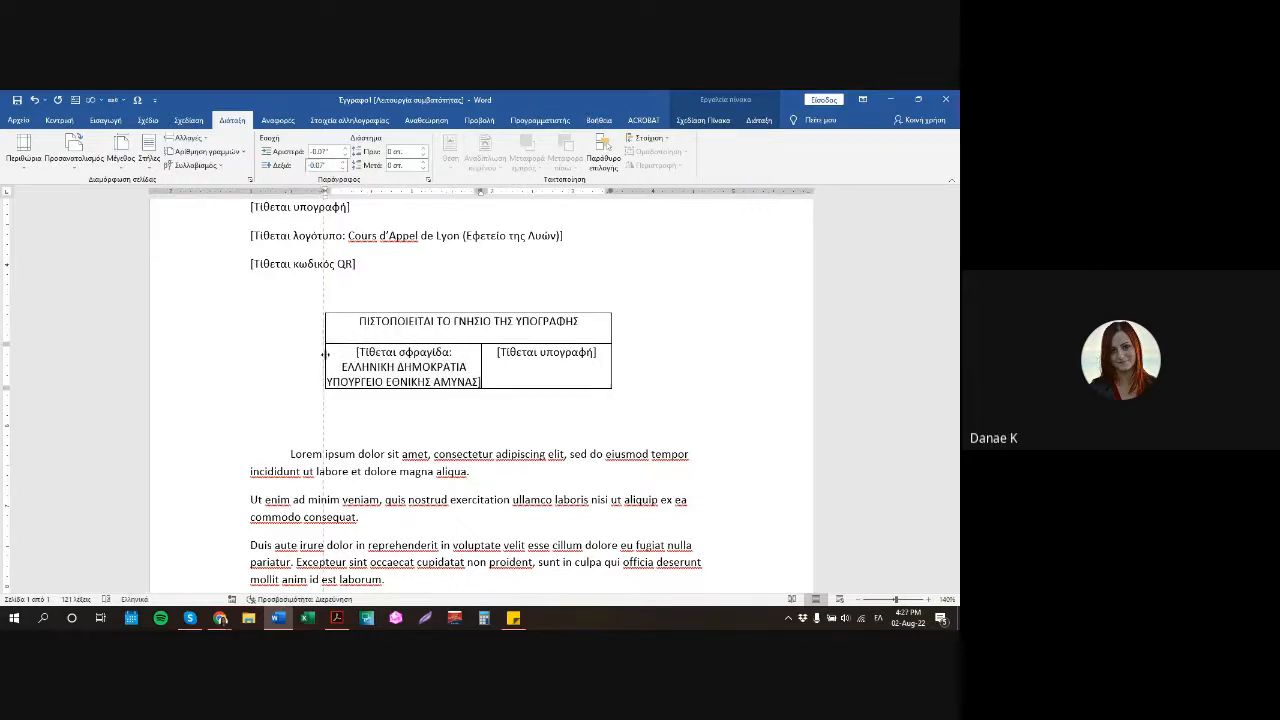
# Copy the stamp note's -0.07" indent to the signature note's left and right indents, and move the signature column's outer edge inward.
pyautogui.click(598, 355)
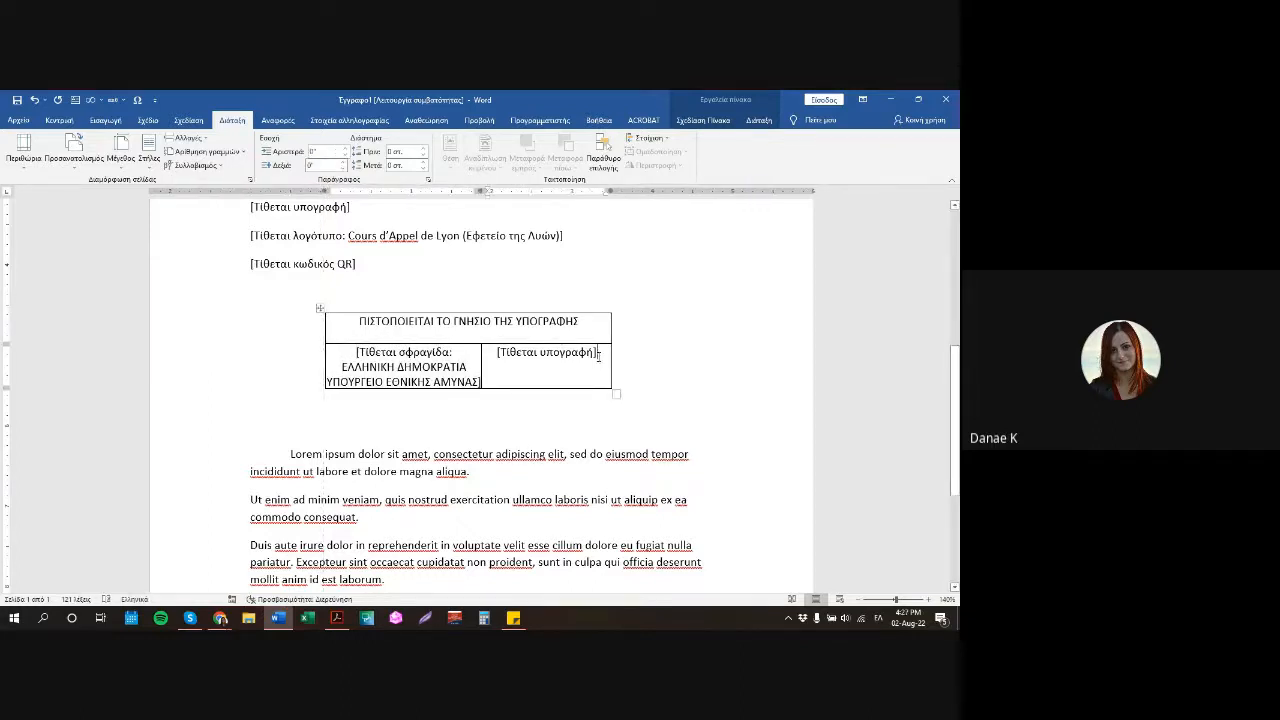
pyautogui.click(367, 363)
pyautogui.click(325, 166)
pyautogui.hotkey('ctrl', 'c')
pyautogui.click(513, 364)
pyautogui.click(325, 153)
pyautogui.hotkey('ctrl', 'v')
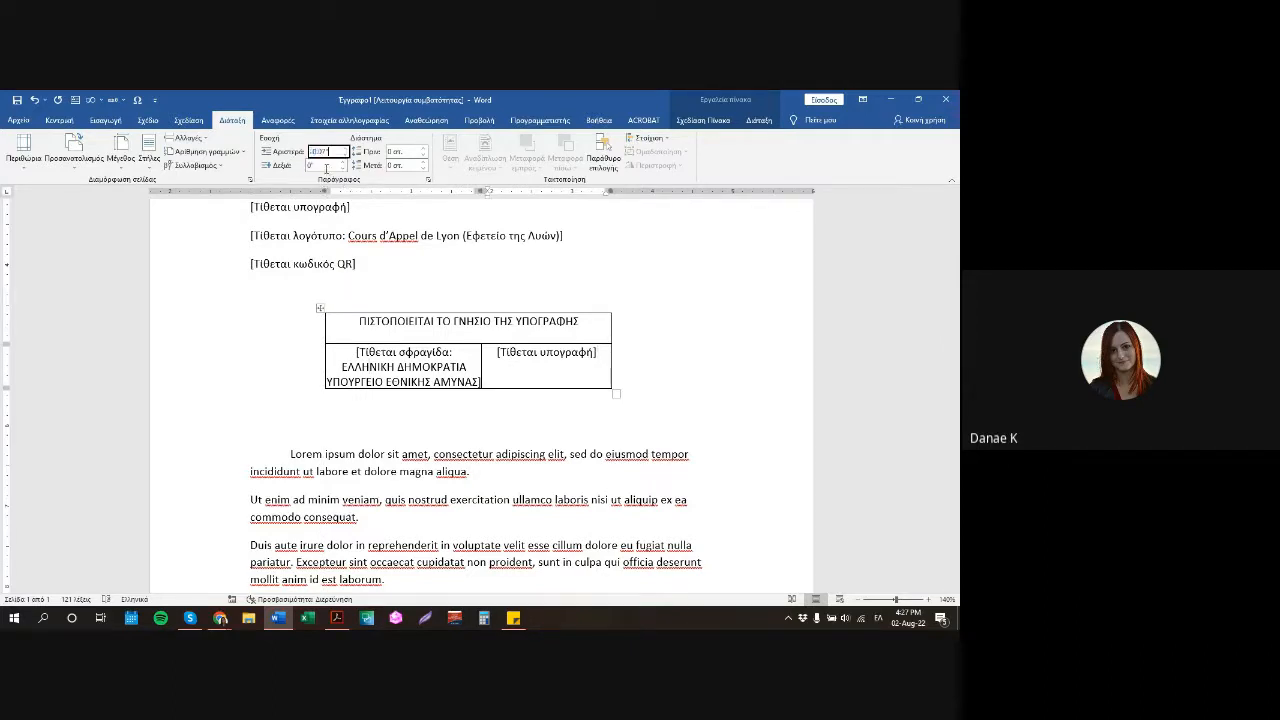
pyautogui.click(326, 167)
pyautogui.hotkey('ctrl', 'v')
pyautogui.press('Return')
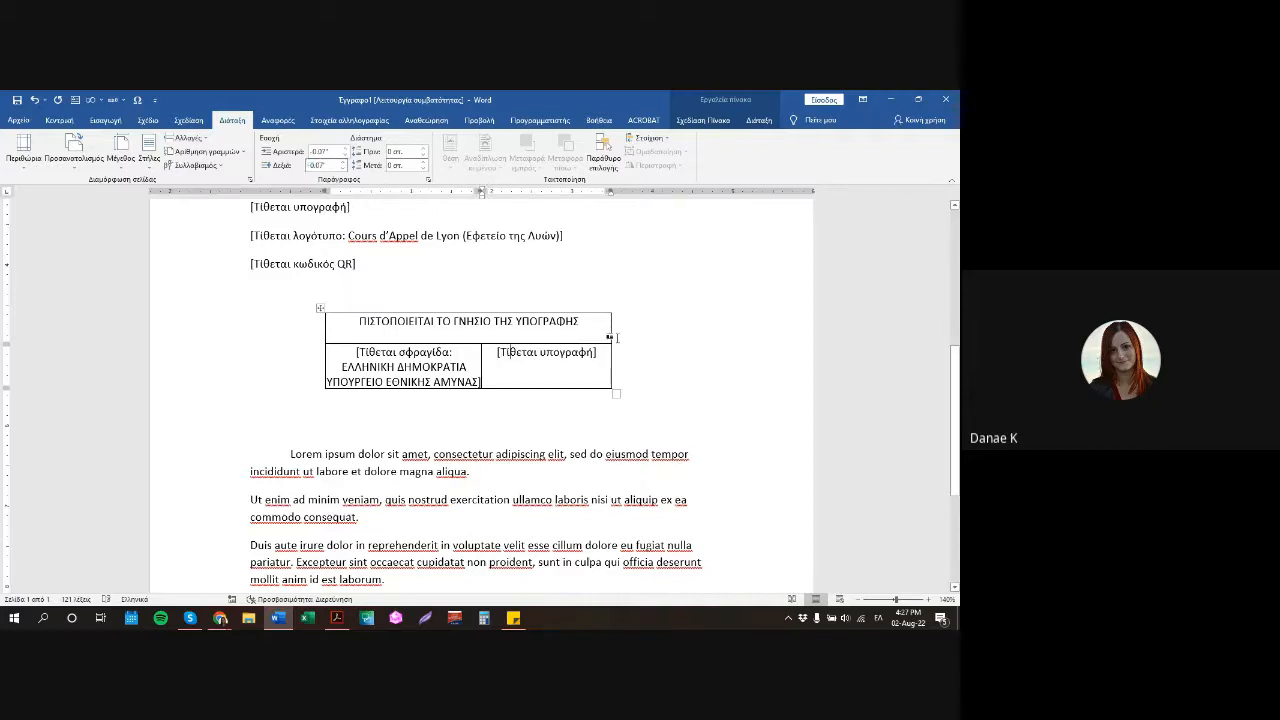
pyautogui.moveTo(611, 334); pyautogui.dragTo(586, 333)
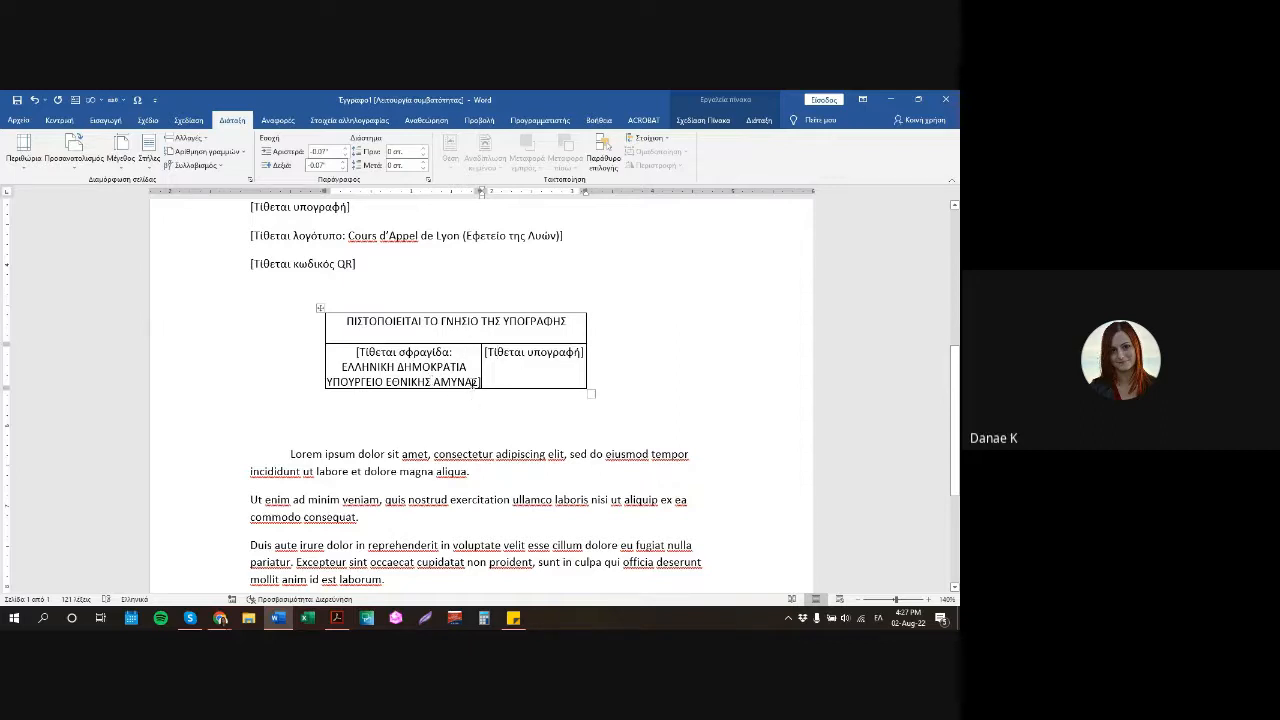
pyautogui.click(338, 402)
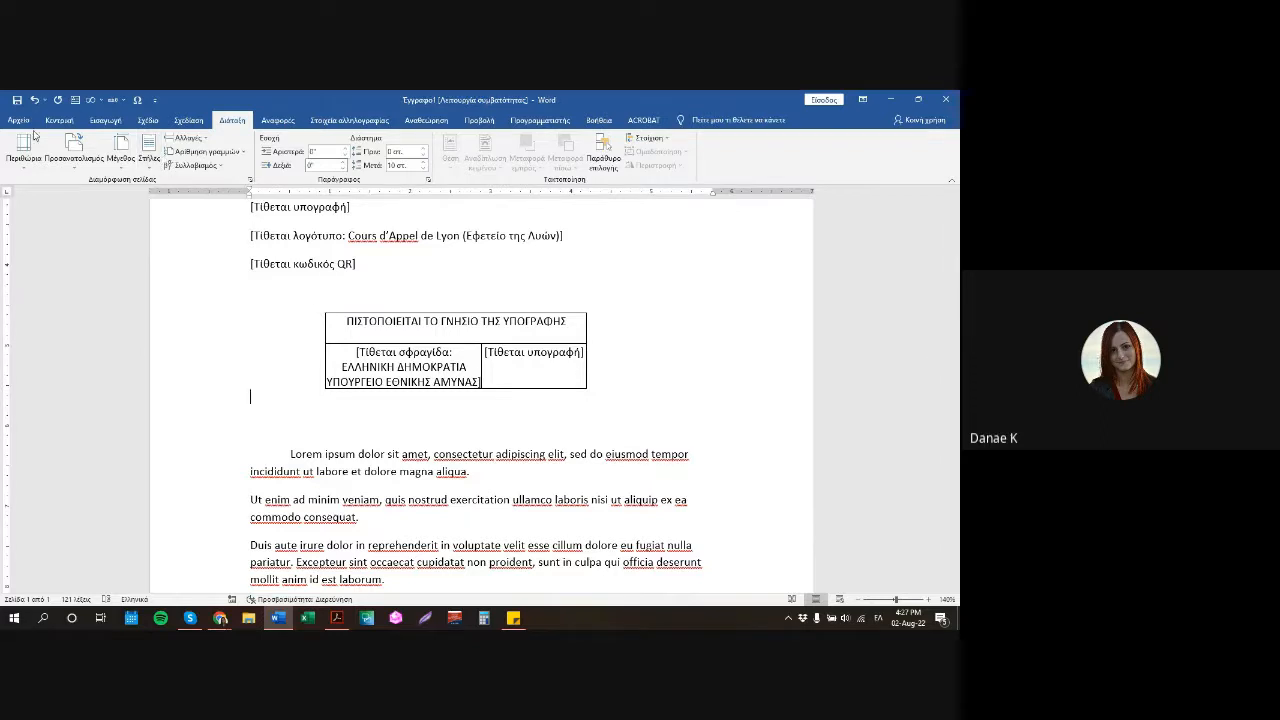
pyautogui.click(105, 120)
pyautogui.click(460, 368)
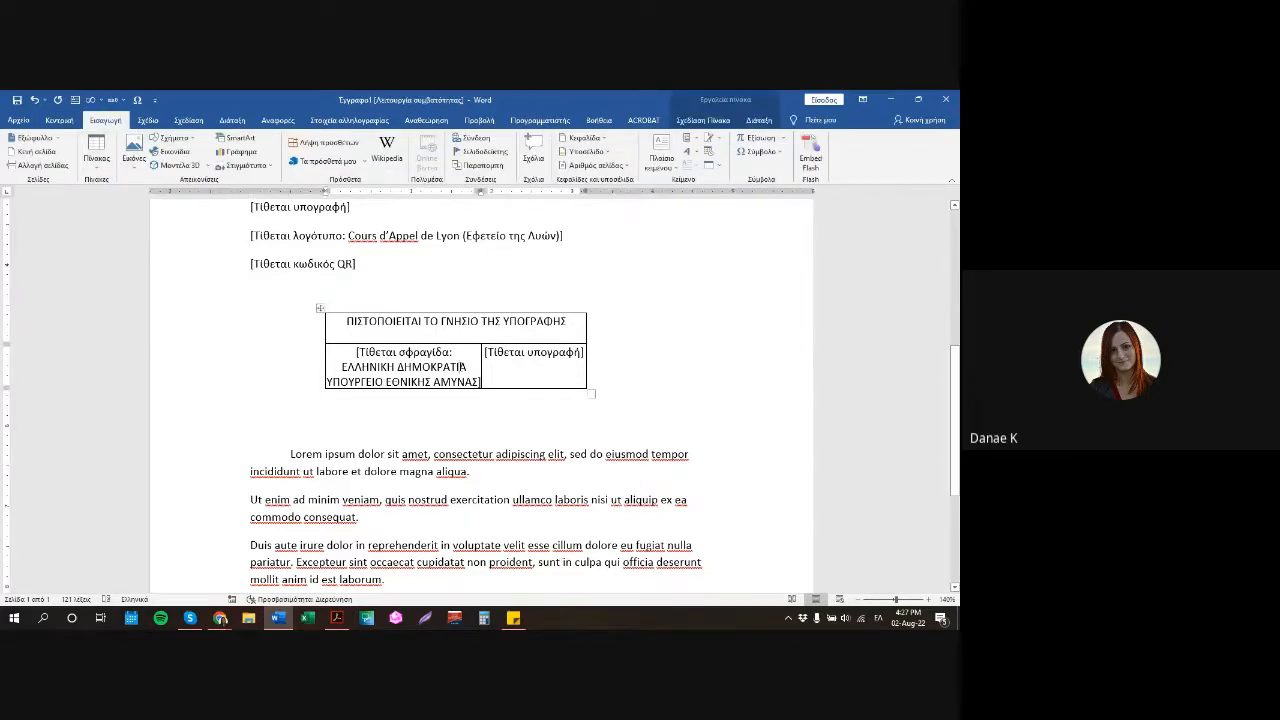
pyautogui.click(232, 120)
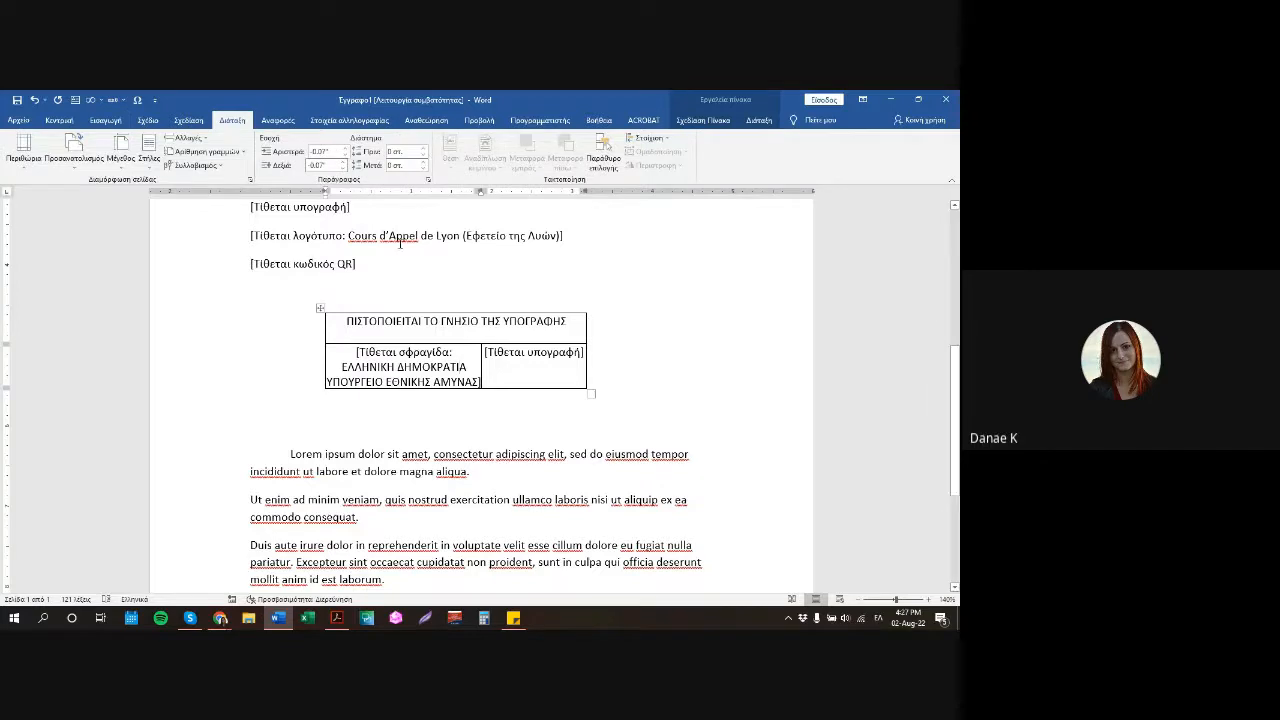
# Add a new line reading "φνψγβψφω" below the first stamp note, "[Τίθεται σφραγίδα: Εφετείο της Λυών]".
pyautogui.scroll(3, 400, 262)
pyautogui.scroll(1, 360, 272)
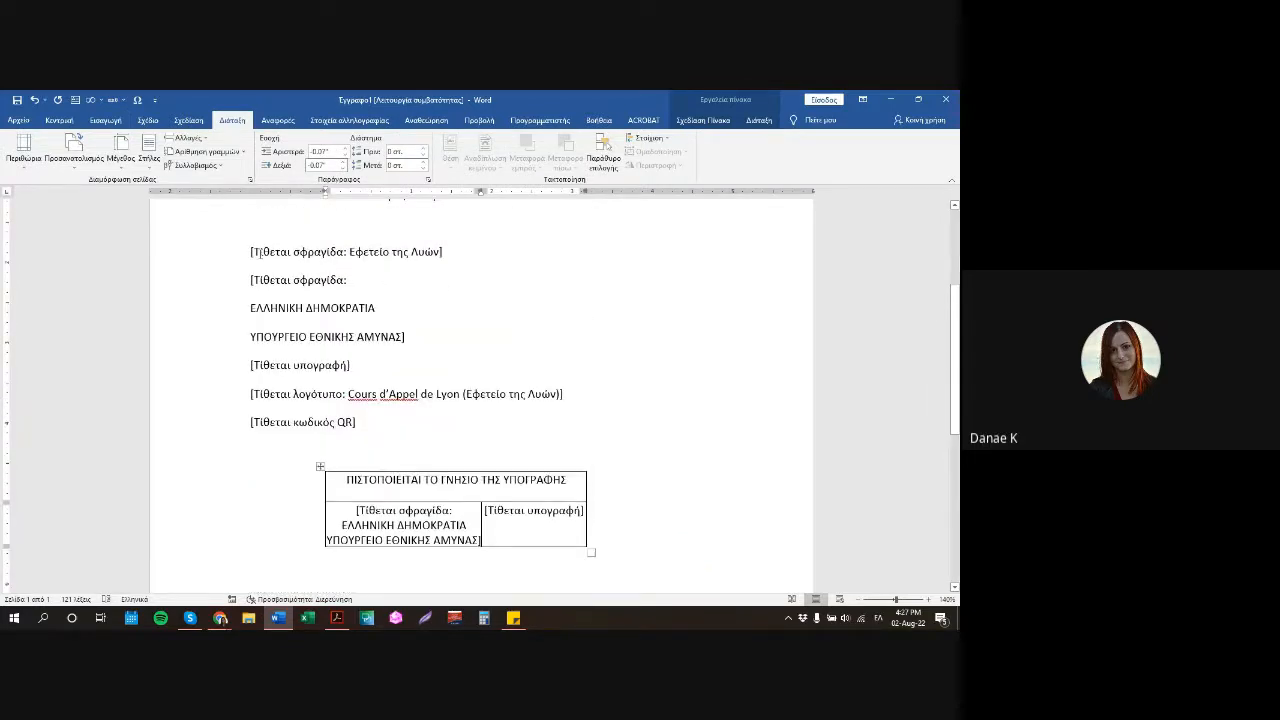
pyautogui.click(259, 252)
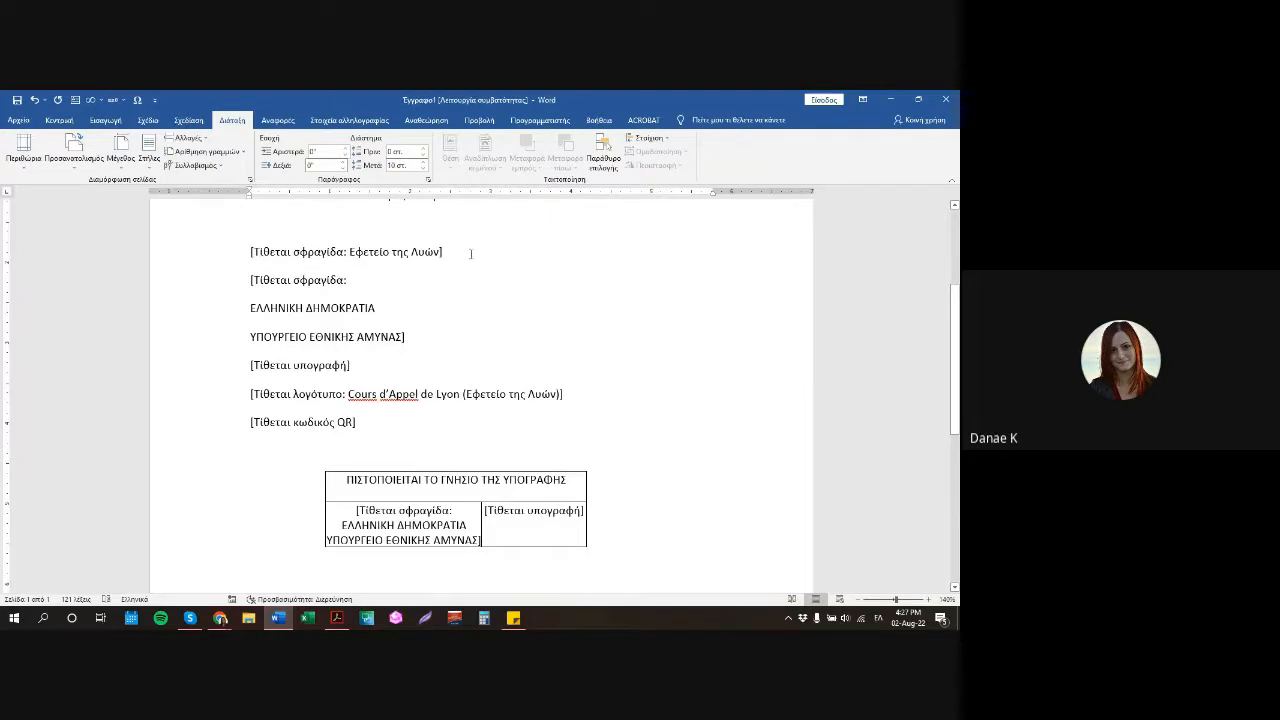
pyautogui.press('Return')
pyautogui.write('φνψγβψφω')
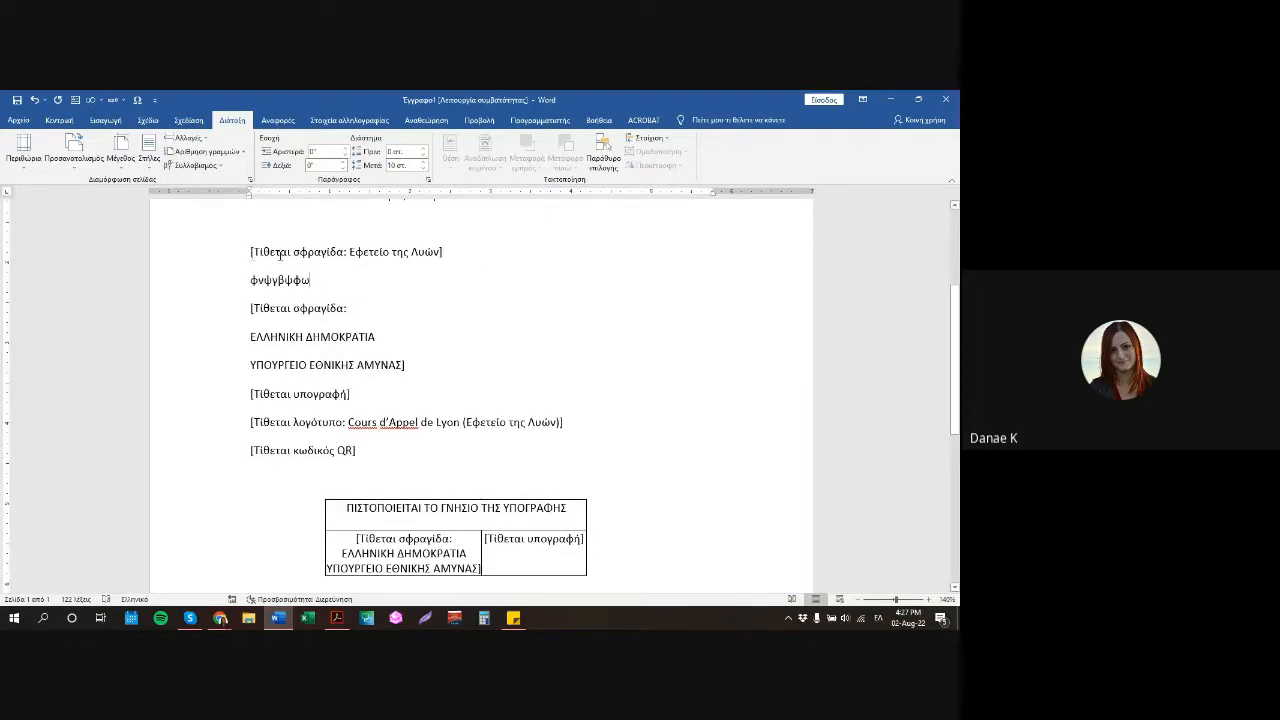
# Increase the paragraph spacing after the first stamp note to 54 pt.
pyautogui.click(251, 252)
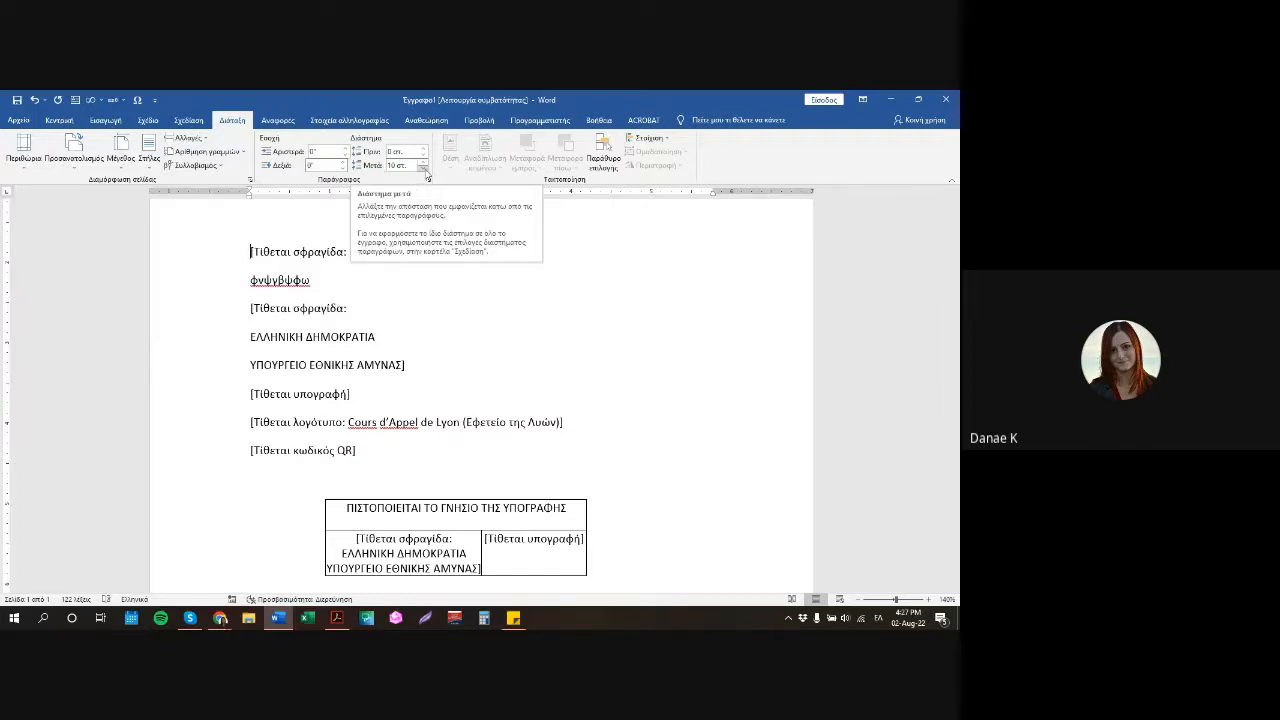
pyautogui.click(424, 161)
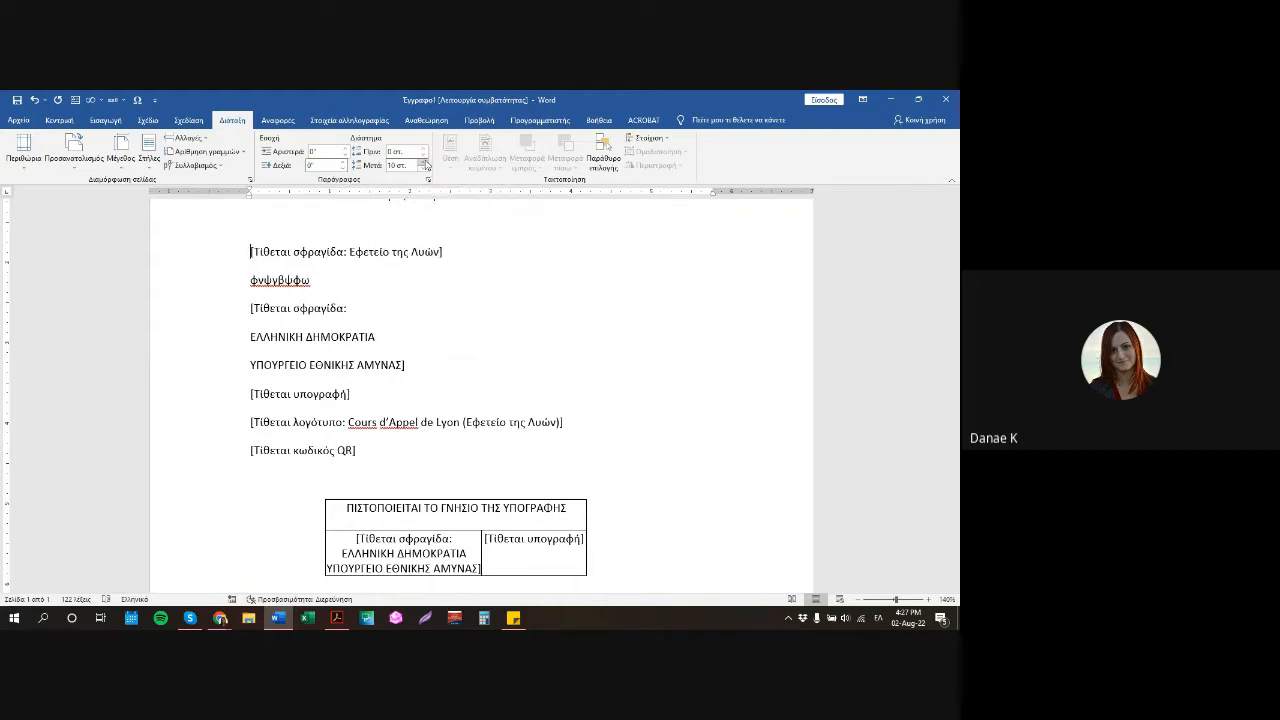
pyautogui.click(424, 161)
pyautogui.click(424, 161)
pyautogui.click(424, 161)
pyautogui.click(424, 161)
pyautogui.click(424, 161)
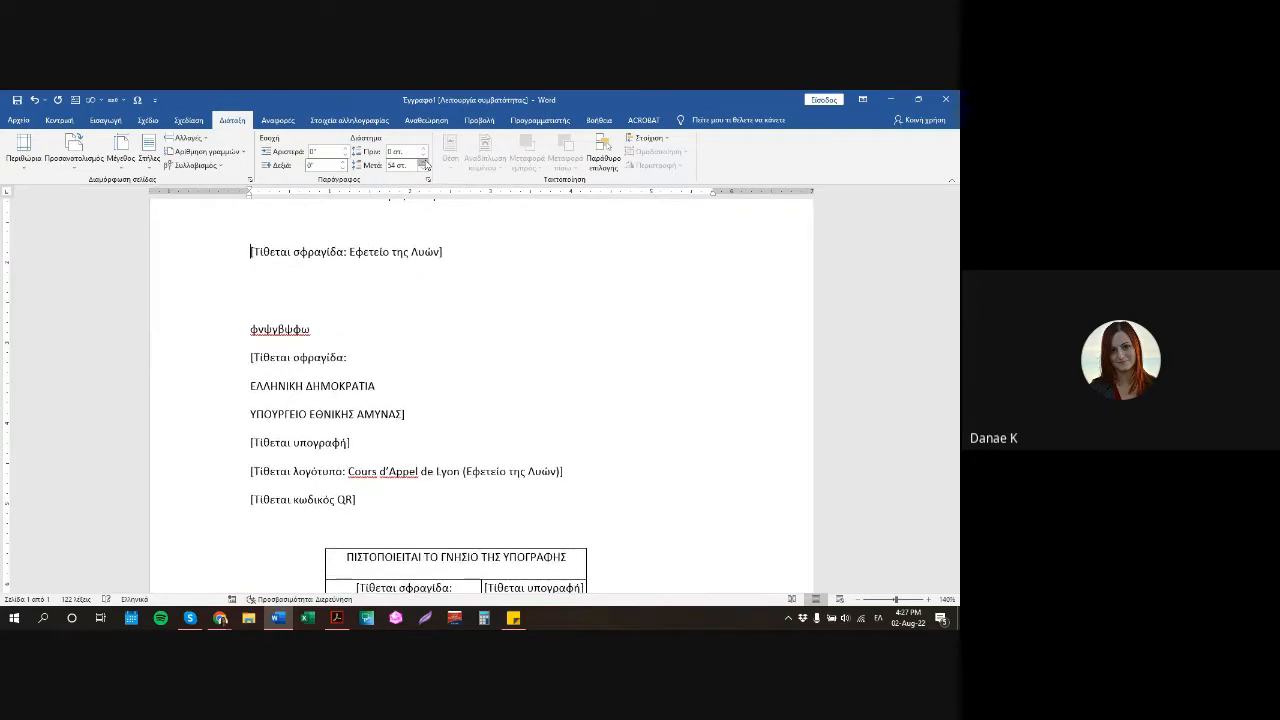
# Reduce the spacing after both the first stamp note and the "φνψγβψφω" line to 0 pt.
pyautogui.click(424, 168)
pyautogui.click(424, 168)
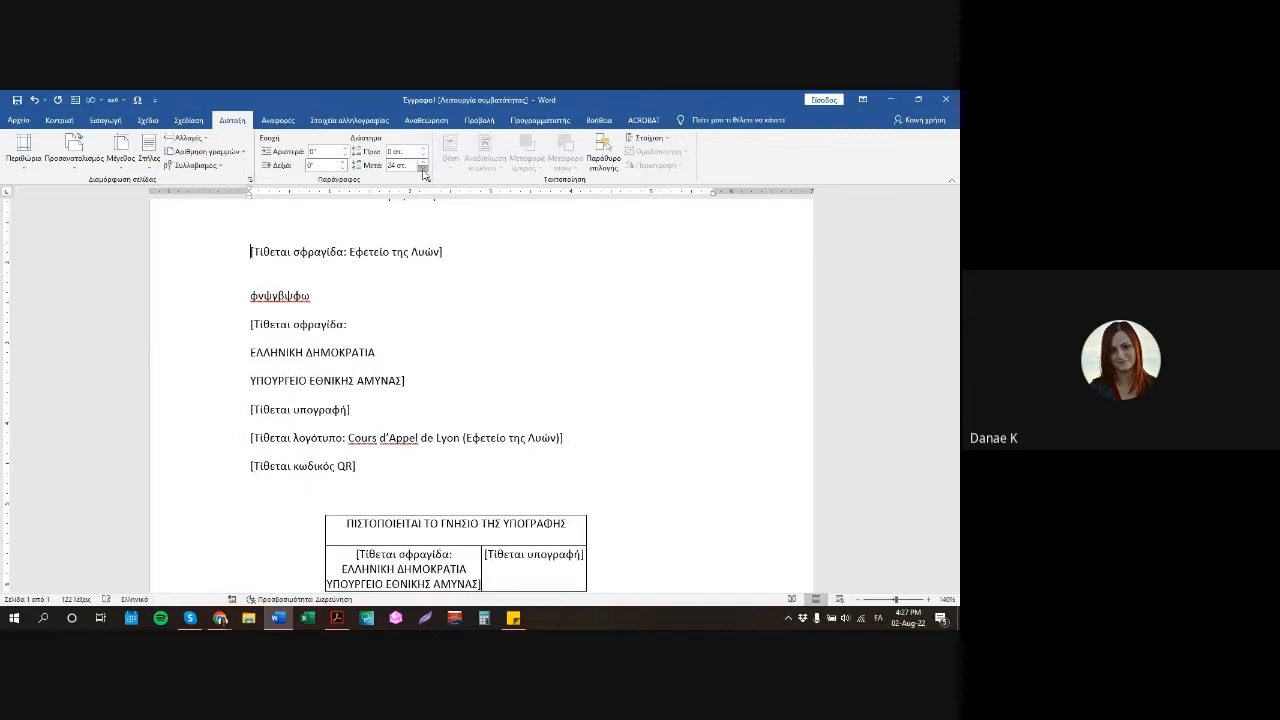
pyautogui.click(424, 168)
pyautogui.click(424, 168)
pyautogui.click(424, 168)
pyautogui.click(424, 168)
pyautogui.click(424, 168)
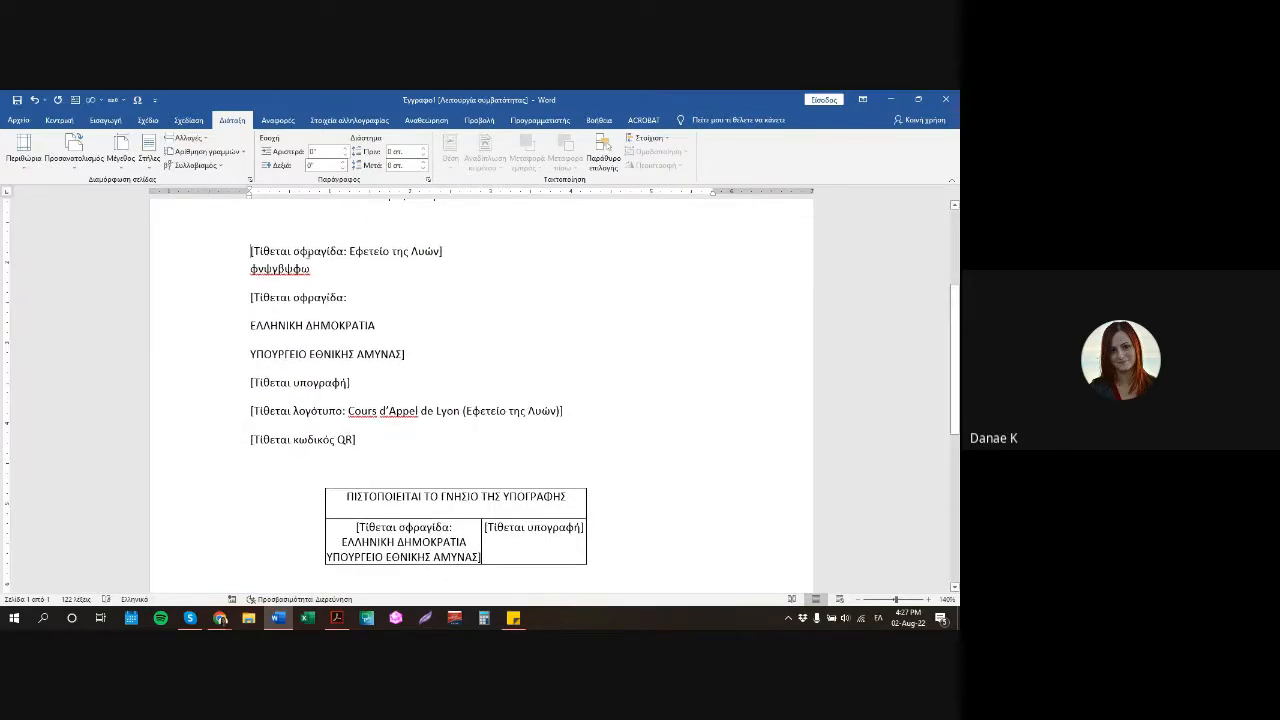
pyautogui.click(424, 168)
pyautogui.click(424, 168)
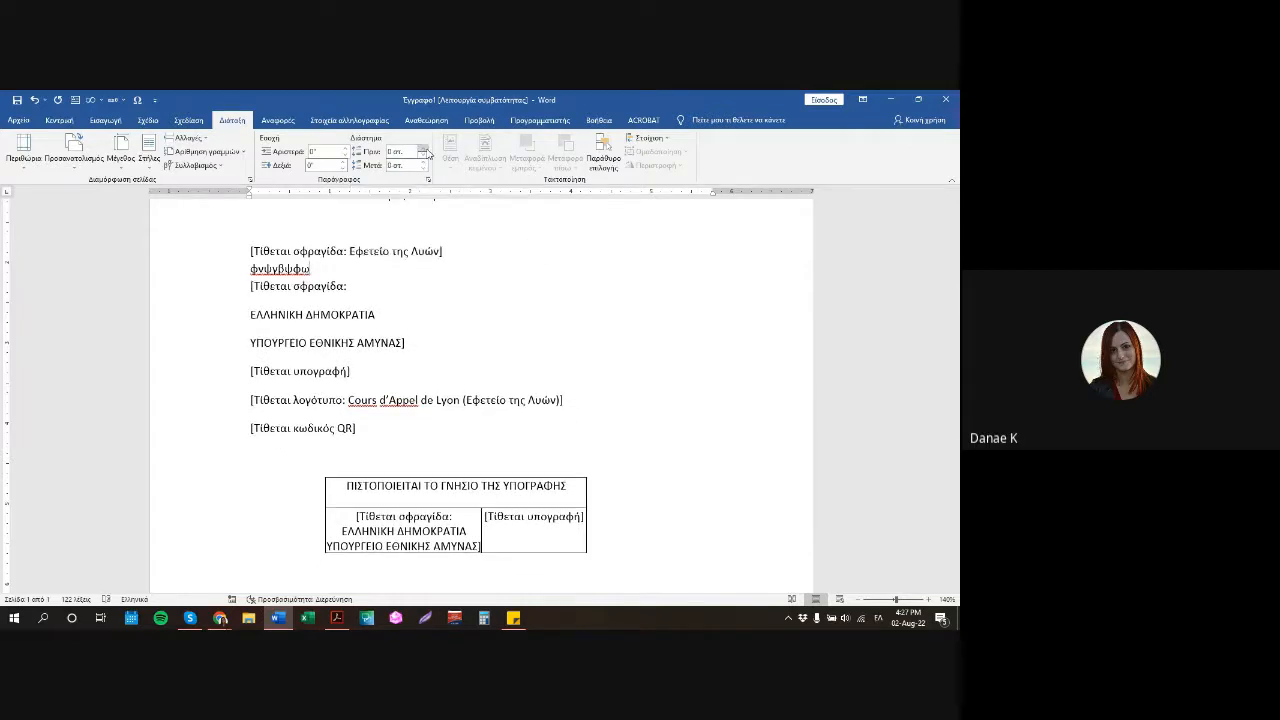
# Try 12 pt of spacing before the "φνψγβψφω" line and return it to 0 pt.
pyautogui.click(424, 148)
pyautogui.click(424, 148)
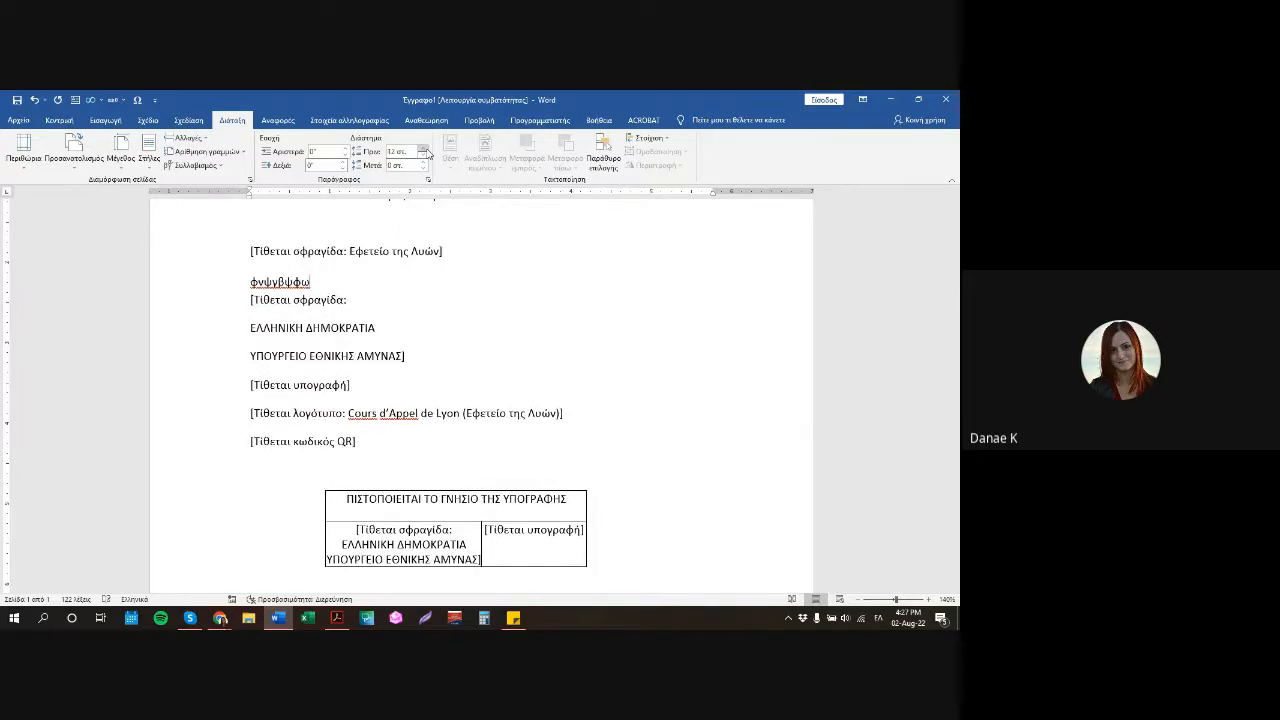
pyautogui.click(303, 275)
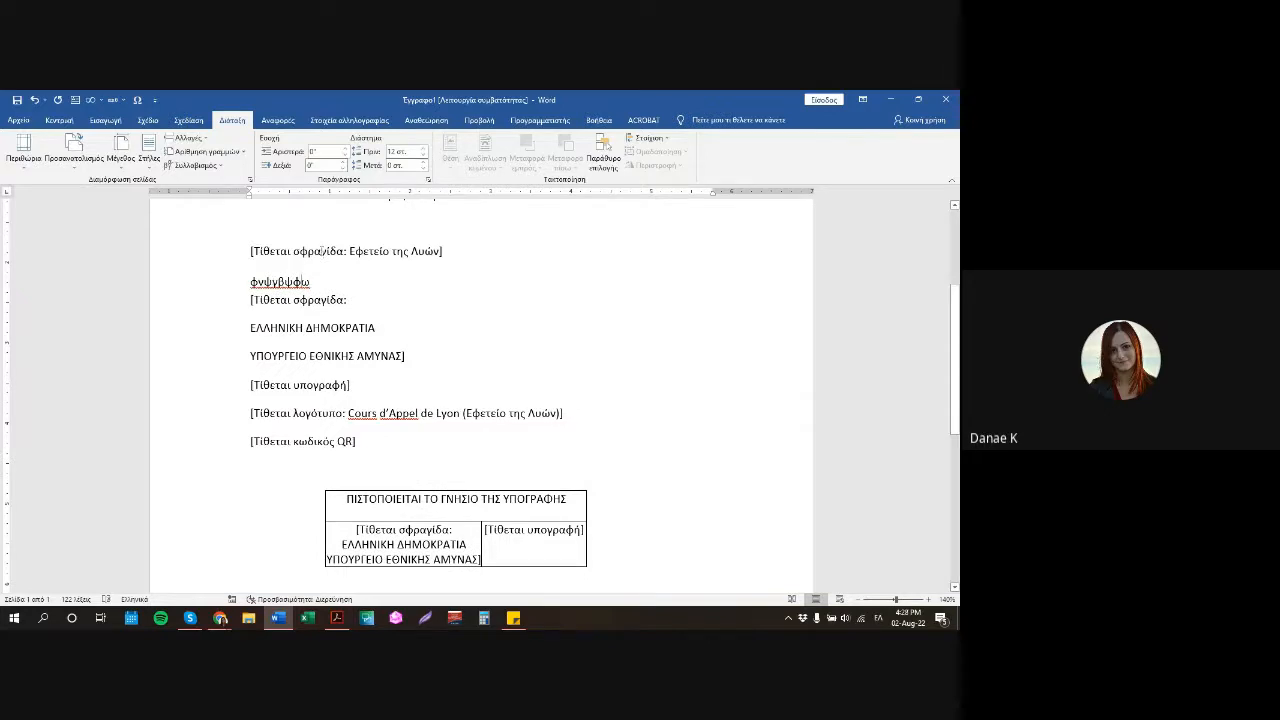
pyautogui.click(424, 155)
pyautogui.click(424, 155)
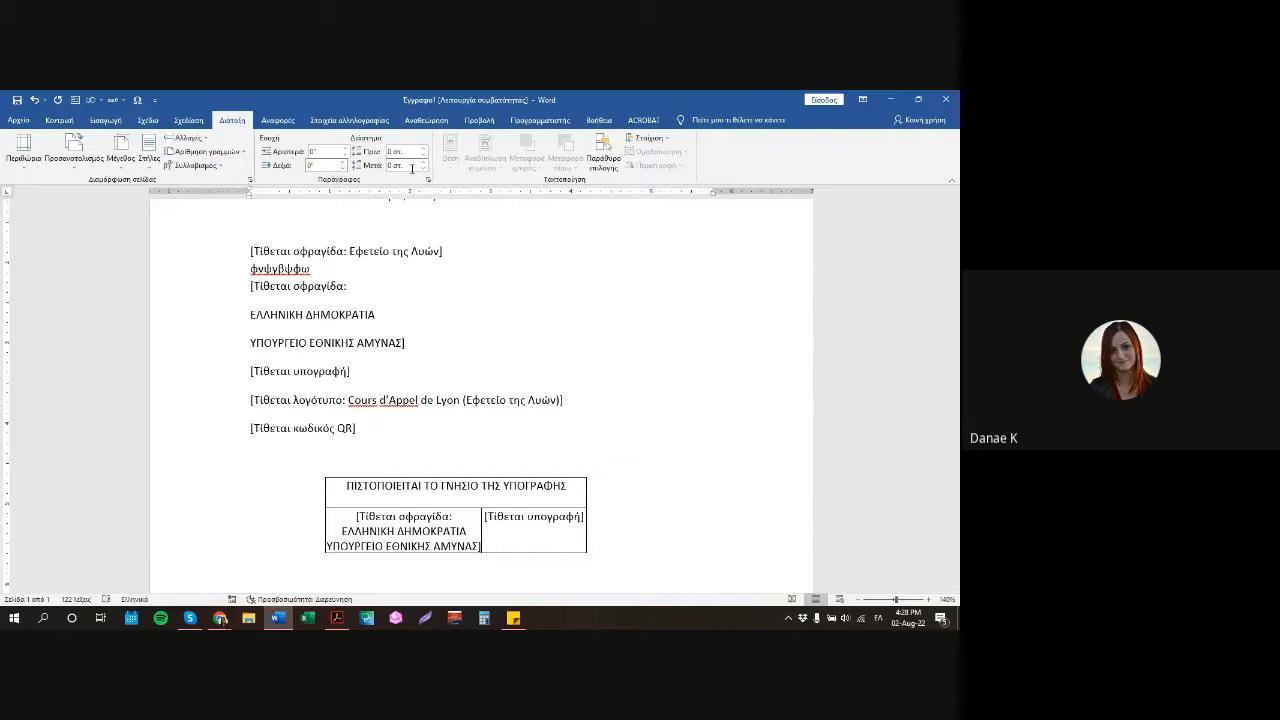
# Try a larger spacing after the first stamp note and an empty line below it, and revert both.
pyautogui.click(424, 161)
pyautogui.click(424, 161)
pyautogui.click(423, 169)
pyautogui.click(423, 169)
pyautogui.press('Return')
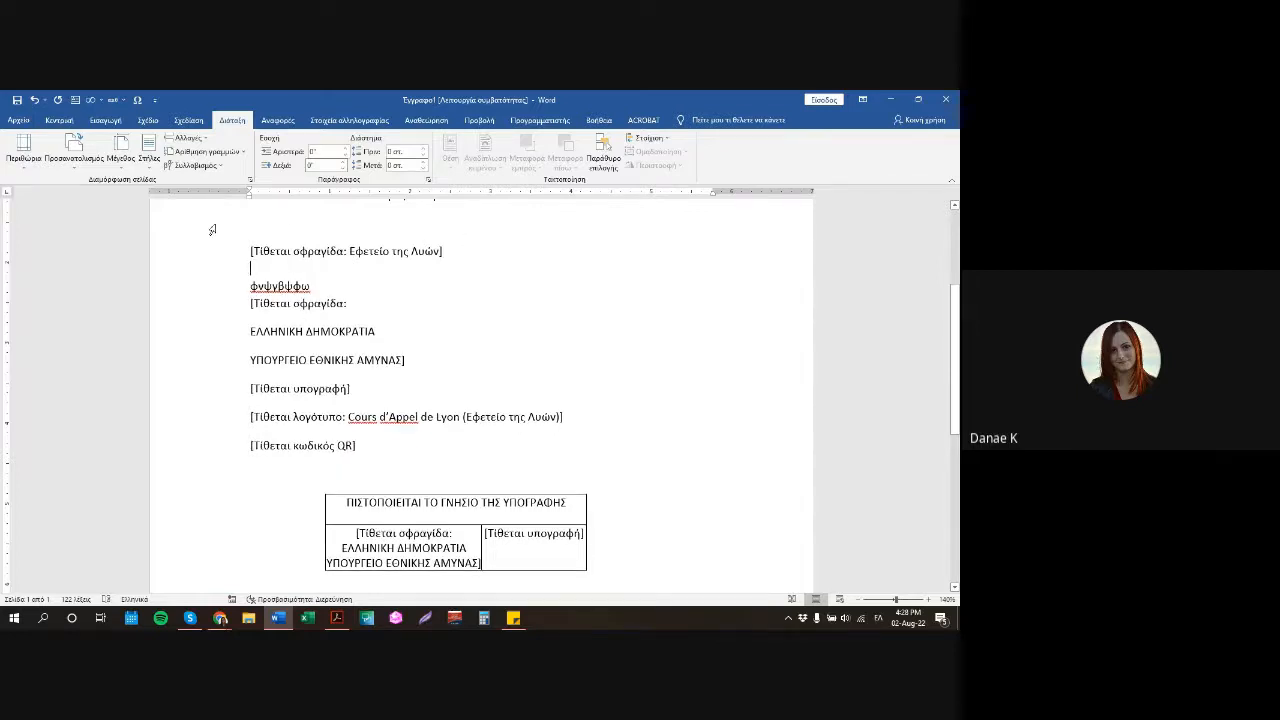
pyautogui.press('BackSpace')
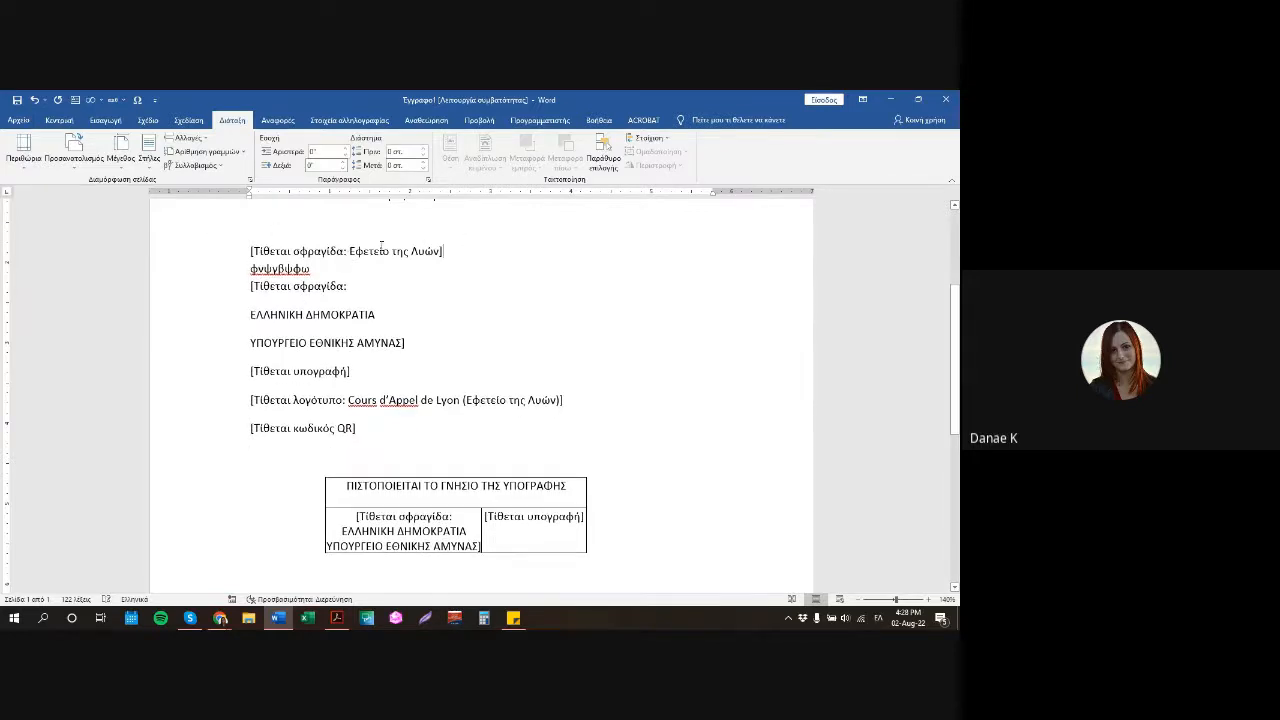
# Set the paragraph spacing after the first stamp note to 3 pt.
pyautogui.click(423, 161)
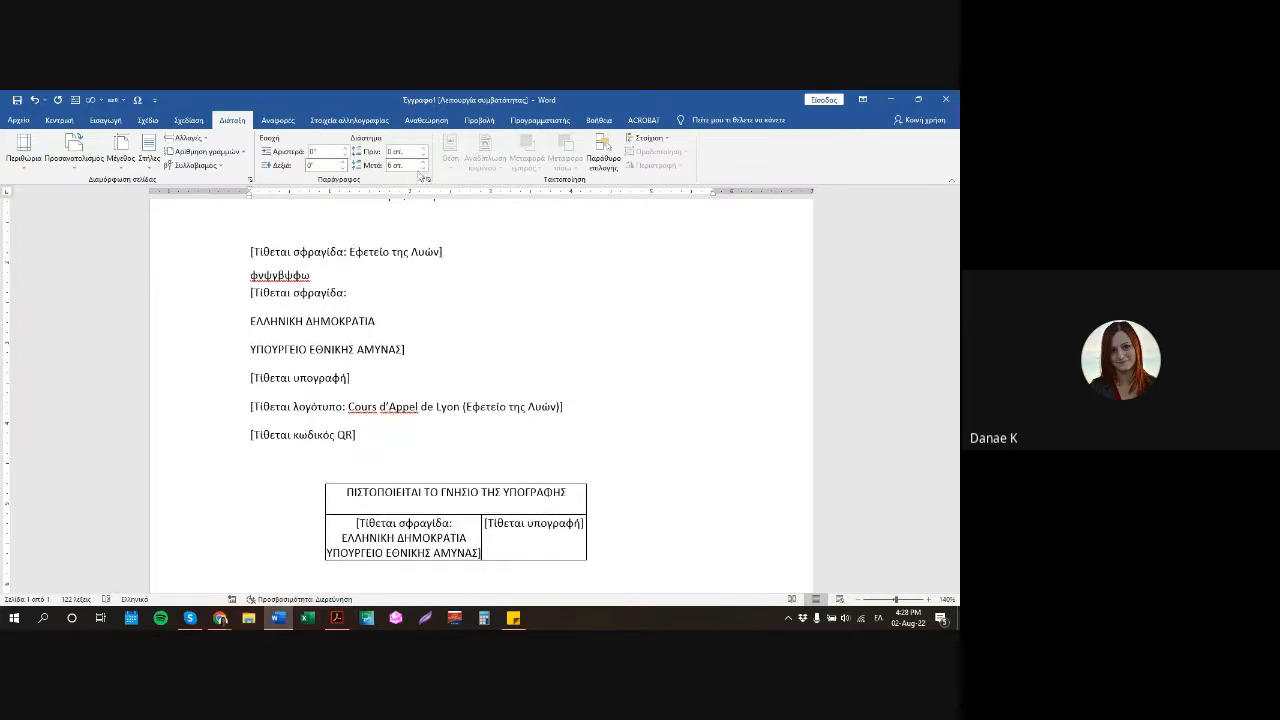
pyautogui.click(408, 165)
pyautogui.write('2')
pyautogui.press('Escape')
pyautogui.click(401, 167)
pyautogui.write('2')
pyautogui.press('Return')
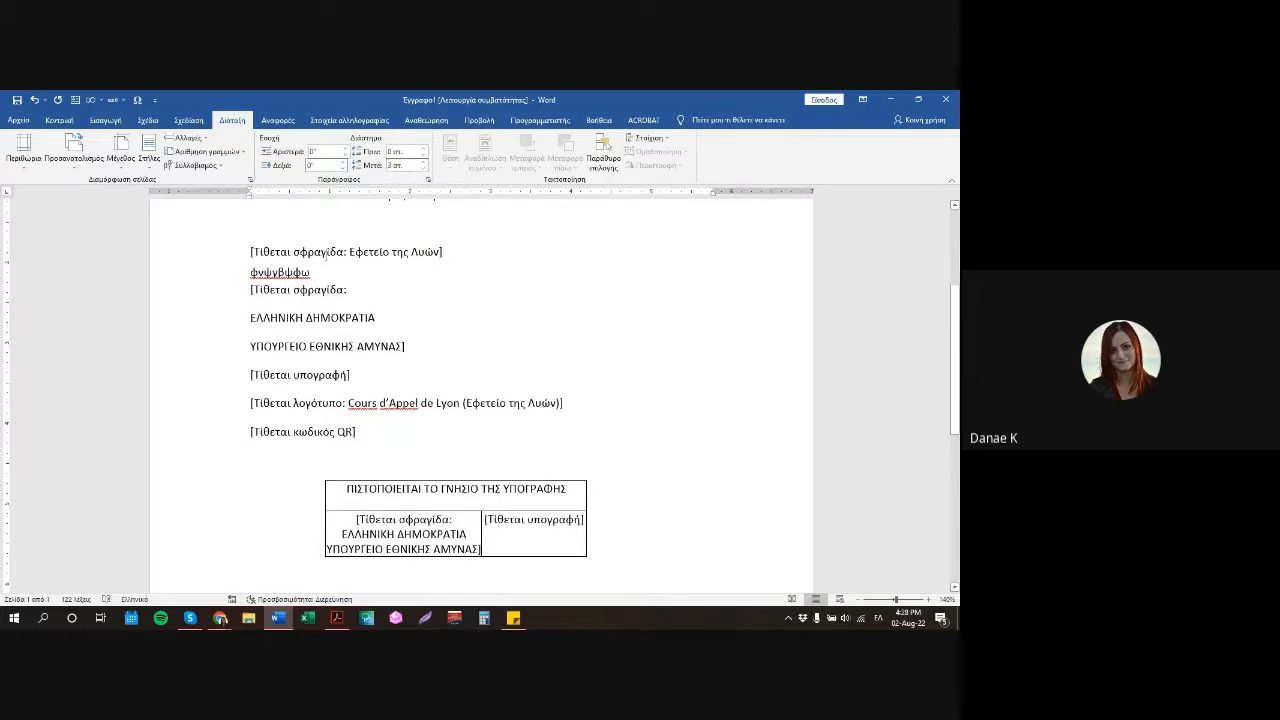
# Set the spacing before and after the "φνψγβψφω" line to 3 pt.
pyautogui.click(408, 152)
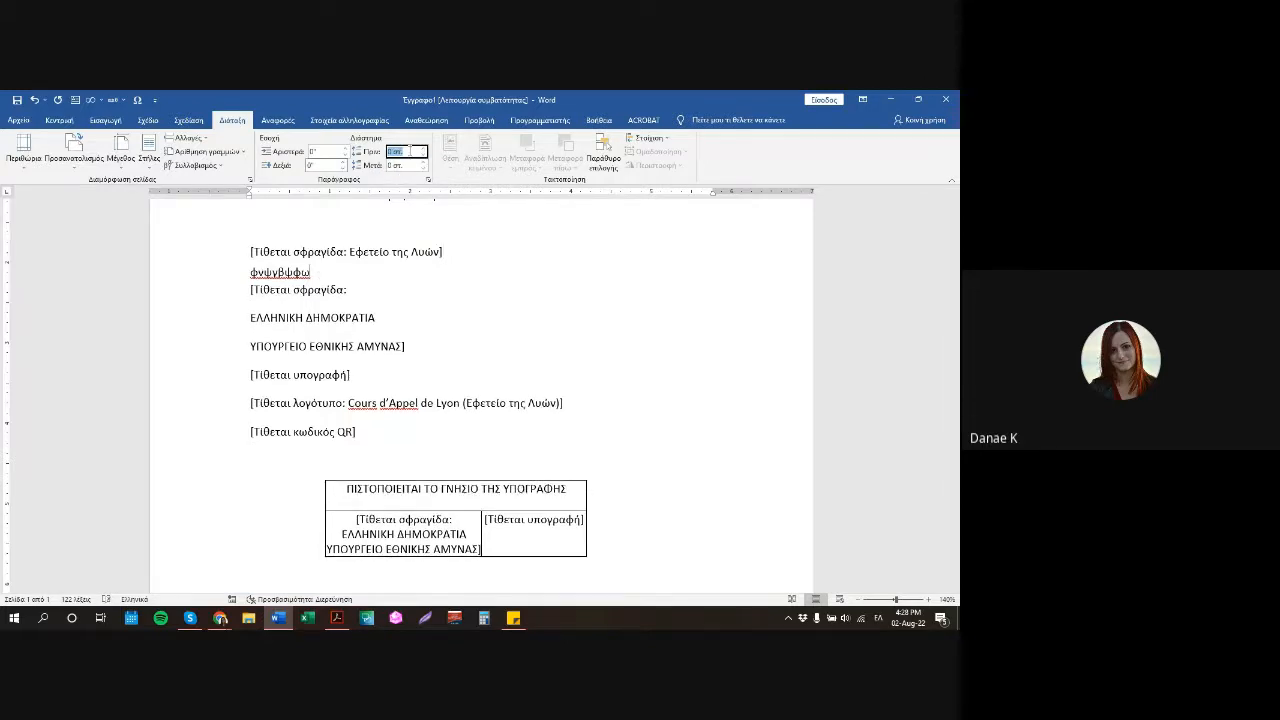
pyautogui.write('3')
pyautogui.click(398, 166)
pyautogui.click(400, 166)
pyautogui.write('3')
pyautogui.click(354, 305)
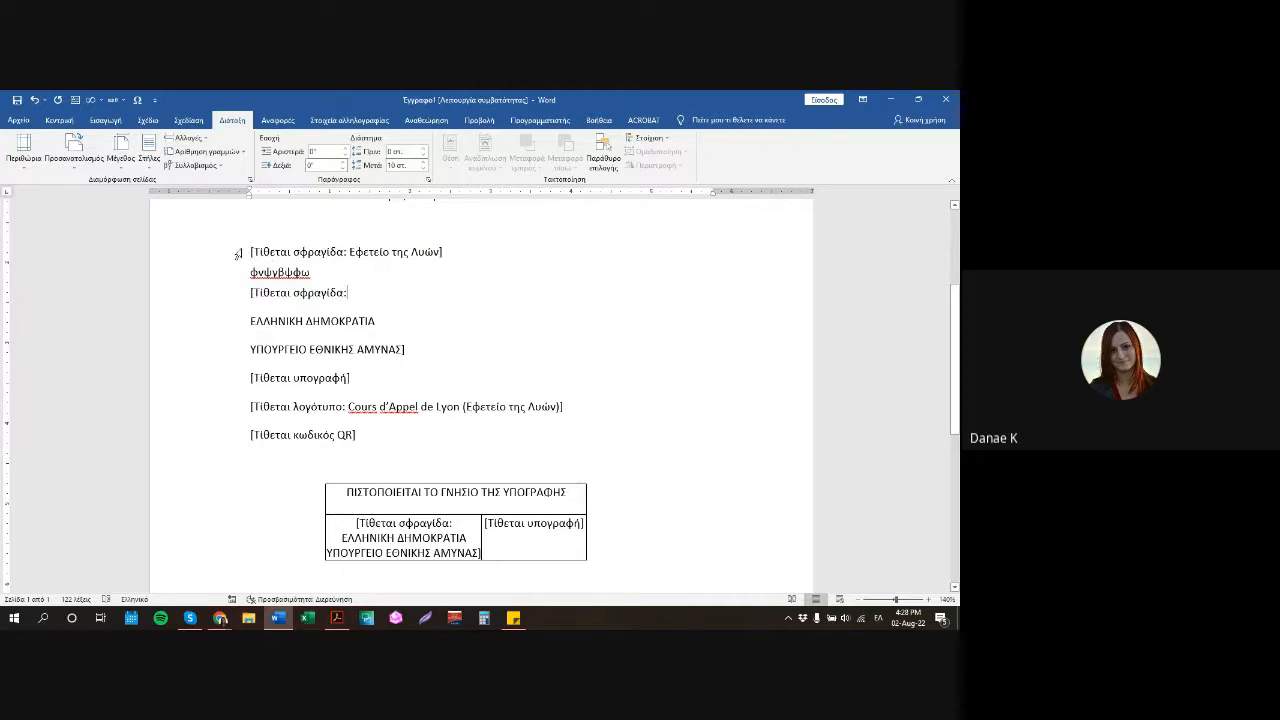
# Set the spacing before and after the first stamp note and the two lines below to 3 pt, and insert an empty line below that note.
pyautogui.moveTo(252, 251); pyautogui.dragTo(347, 293)
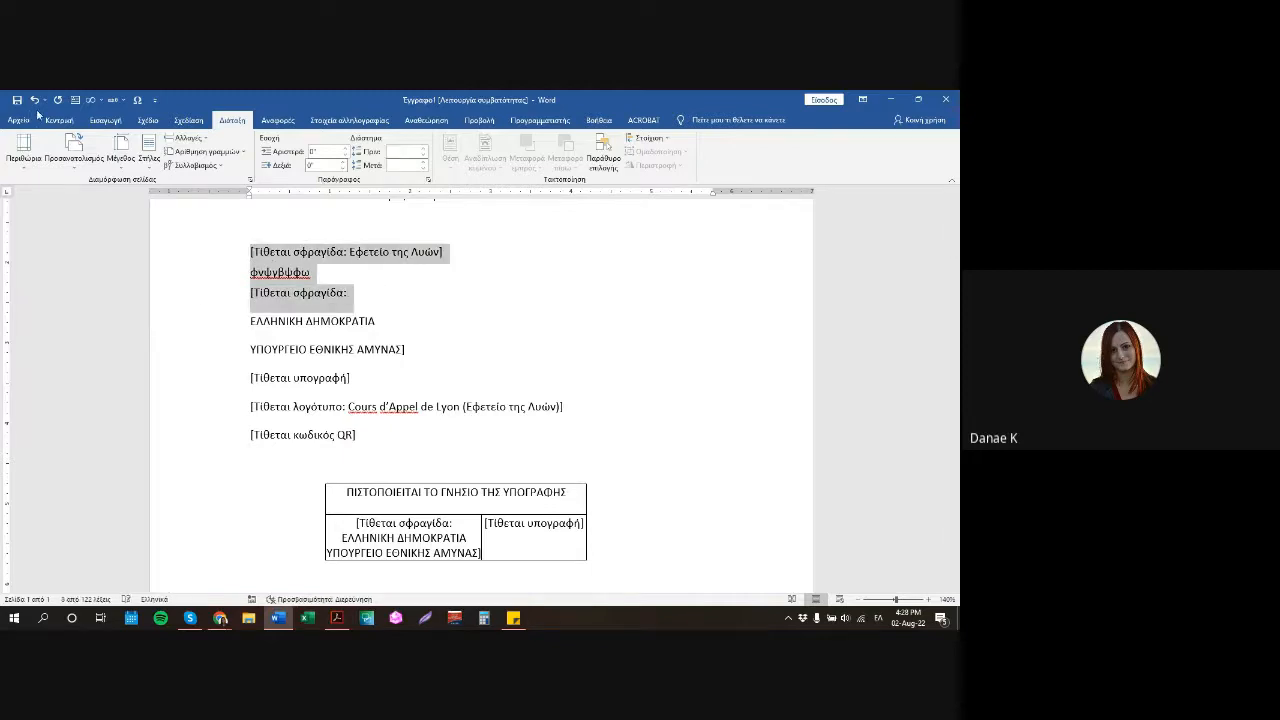
pyautogui.click(399, 164)
pyautogui.write('0')
pyautogui.press('Return')
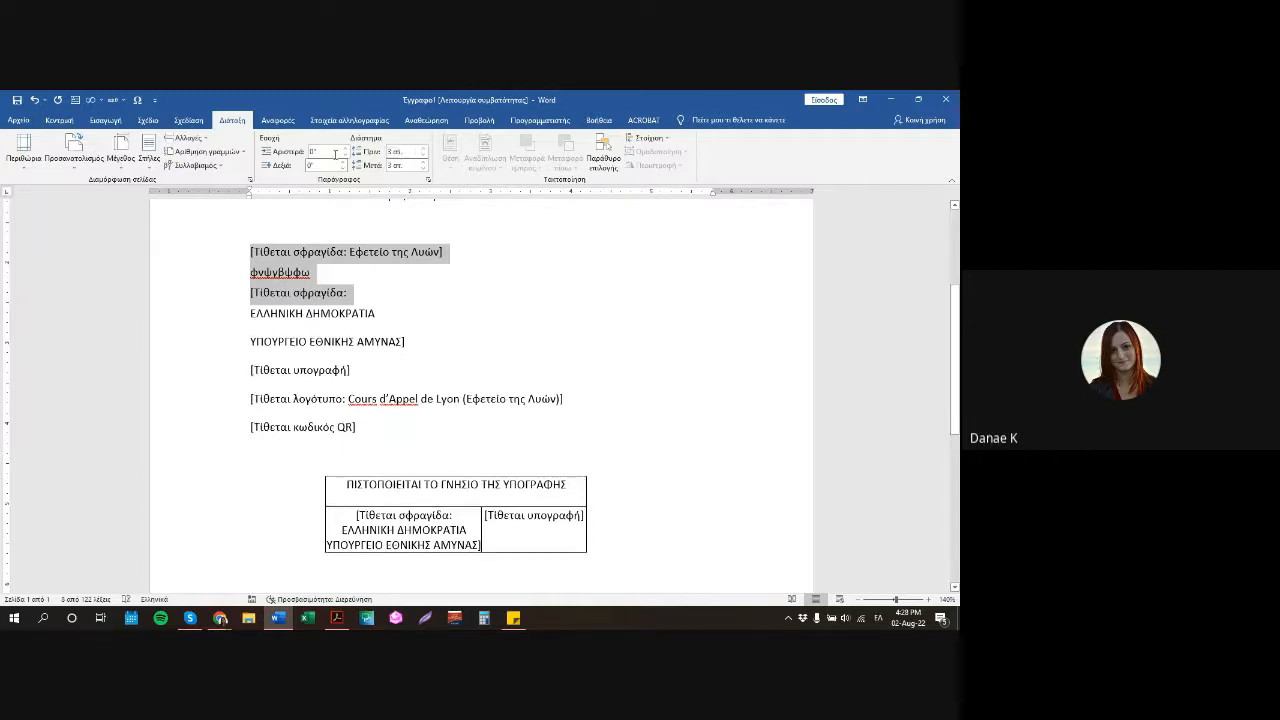
pyautogui.click(62, 124)
pyautogui.click(447, 252)
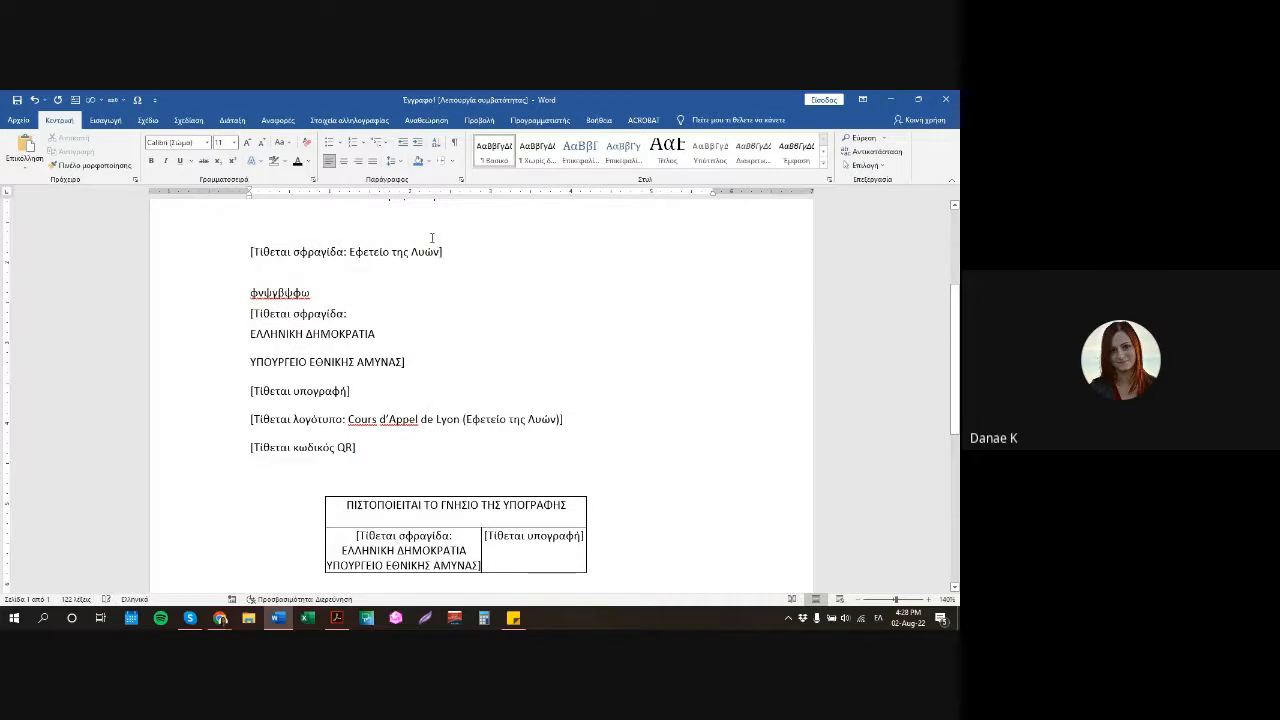
# Set the line spacing to 1.0 for the three paragraphs starting with "[Τίθεται σφραγίδα: Εφετείο της Λυών]".
pyautogui.moveTo(237, 251); pyautogui.dragTo(340, 293)
pyautogui.click(394, 161)
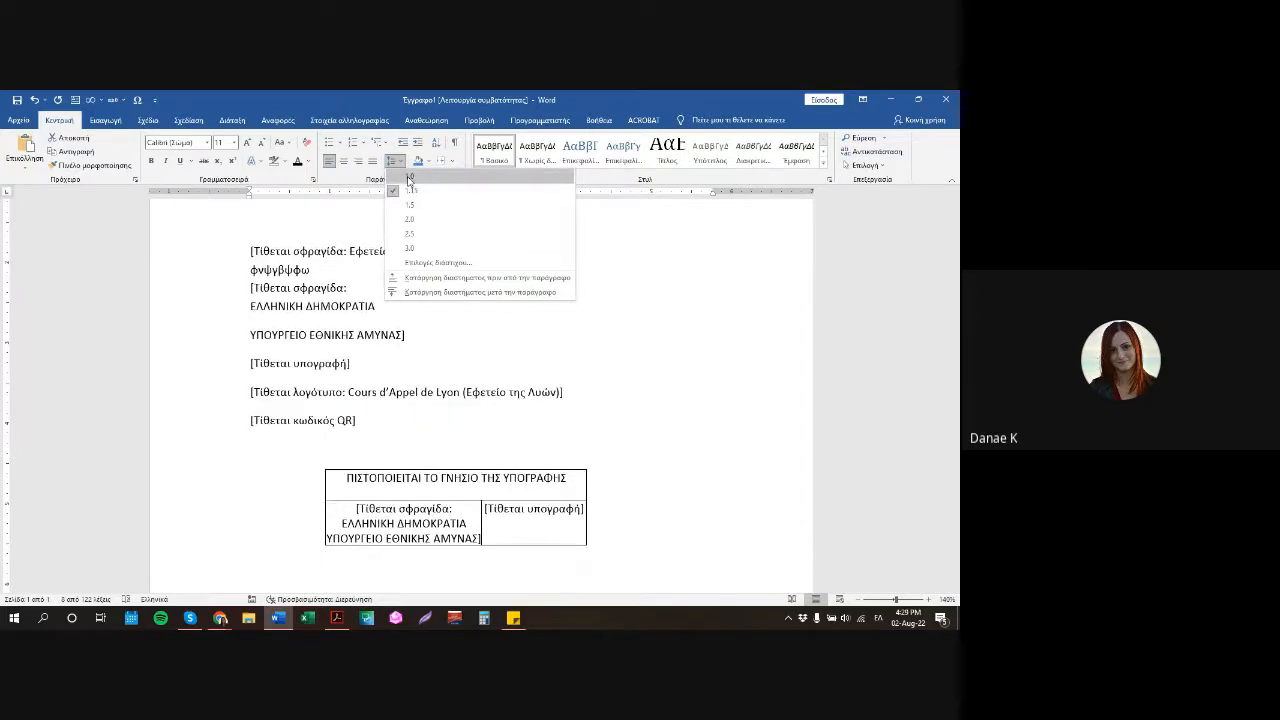
pyautogui.click(409, 177)
# Set the paragraph spacing before and after to 6 pt for the same three paragraphs.
pyautogui.click(232, 120)
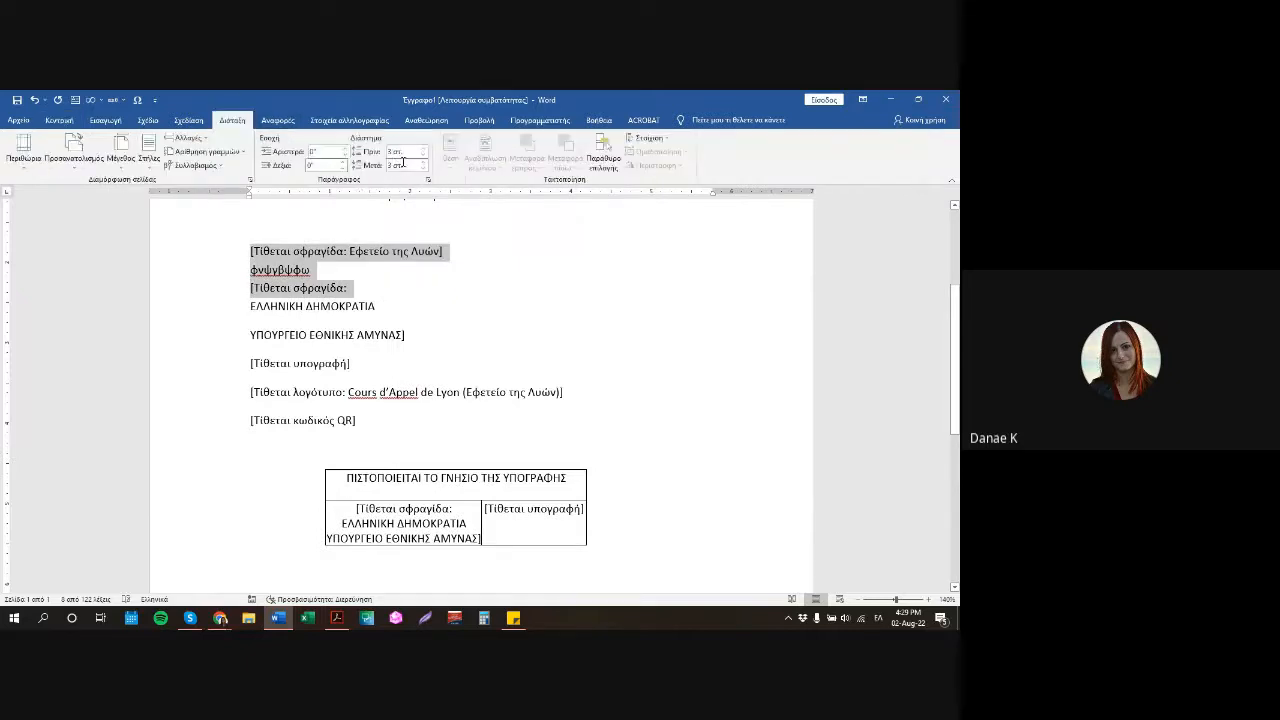
pyautogui.click(410, 166)
pyautogui.write('6')
pyautogui.click(401, 151)
pyautogui.write('0')
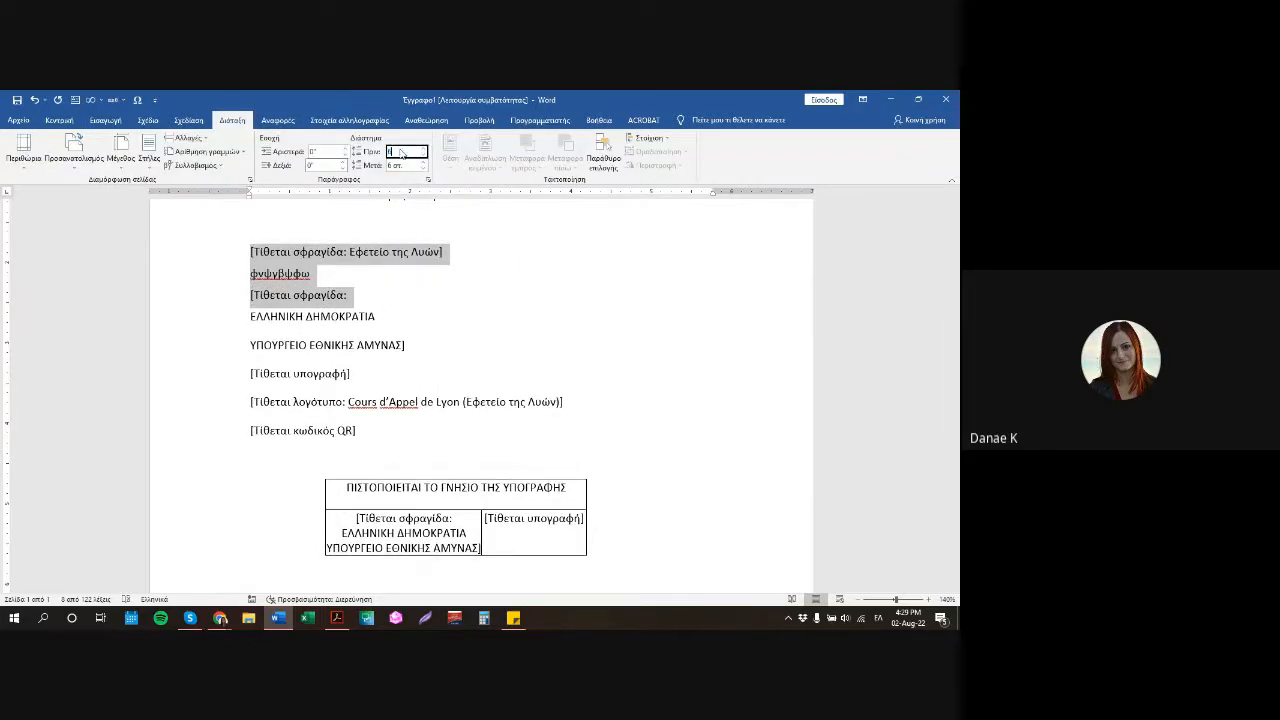
pyautogui.press('Return')
pyautogui.click(408, 265)
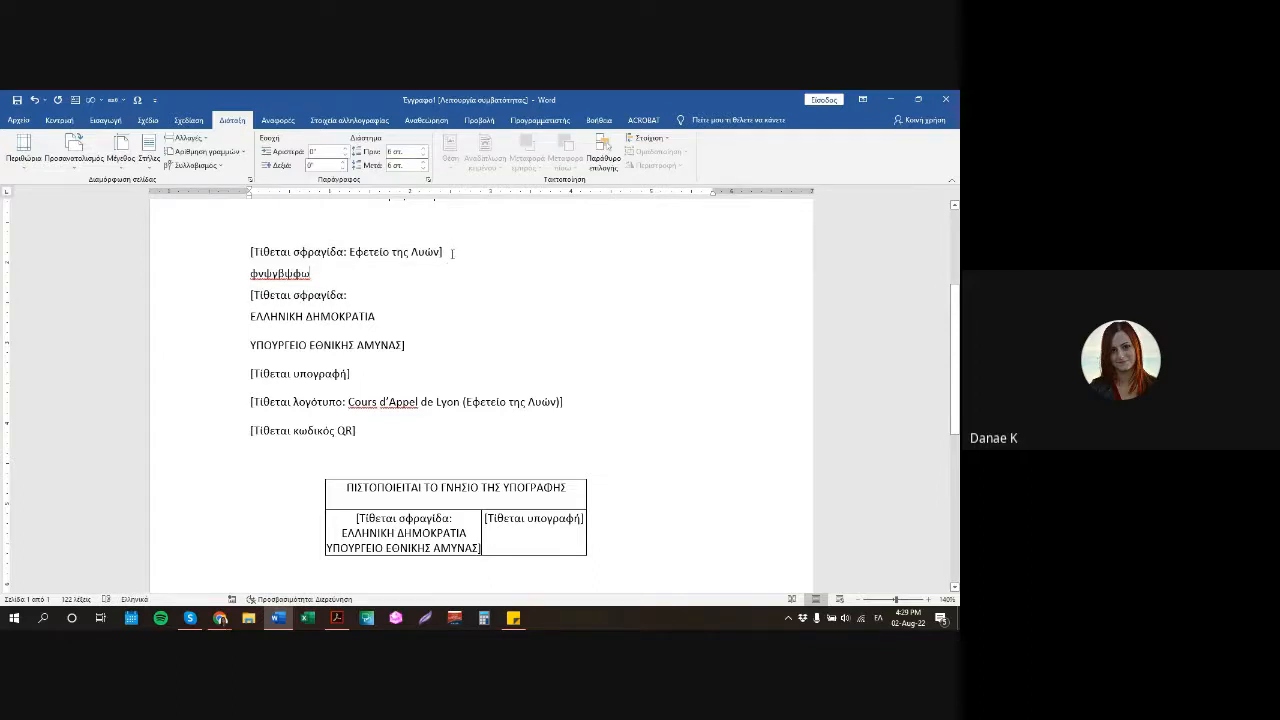
# Switch to the webinar PDF in Acrobat to view the slide on tables and text boxes, and return to the Word document.
pyautogui.click(337, 618)
pyautogui.scroll(-3, 768, 328)
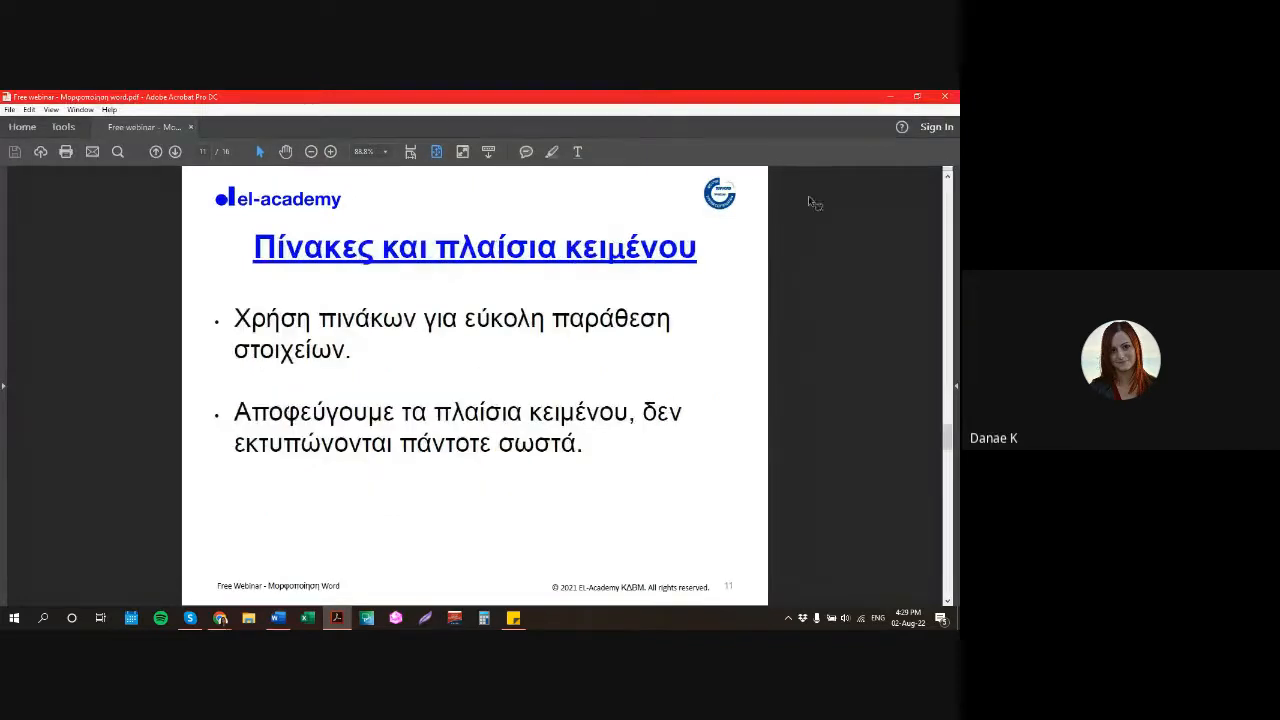
pyautogui.click(889, 96)
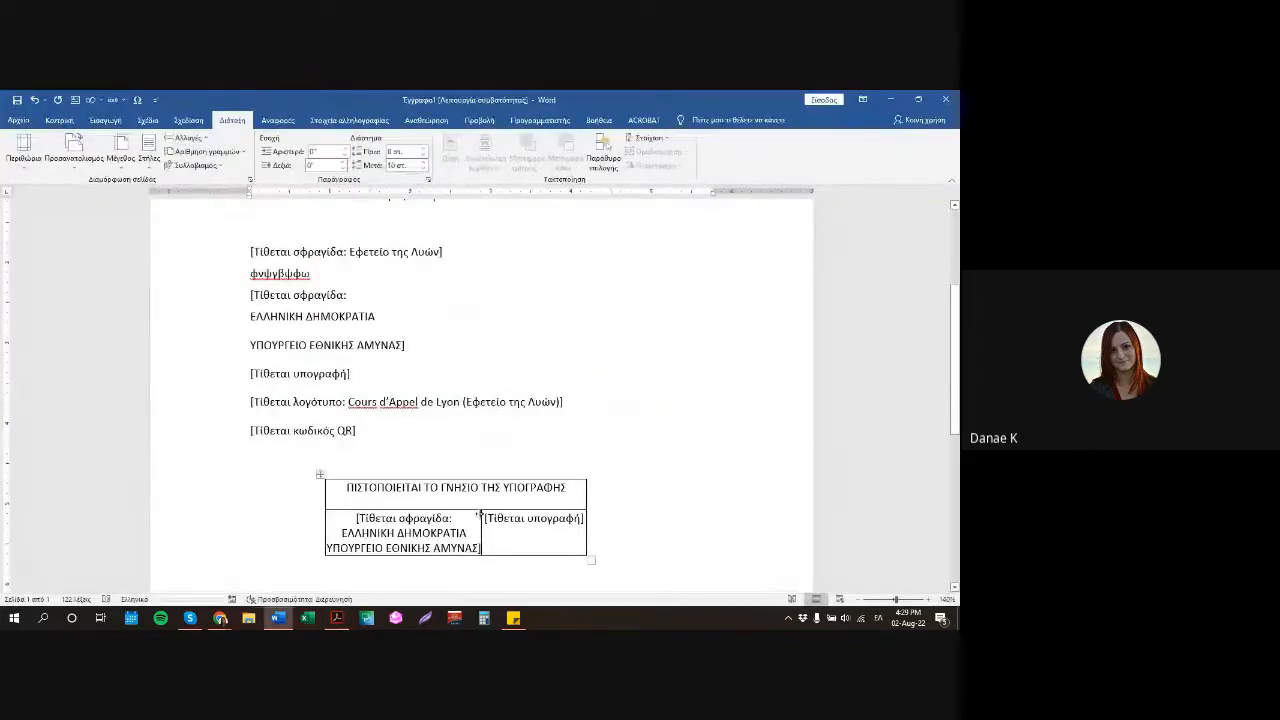
# Insert a table of 10 columns and 8 rows on a new line below the signature certification table.
pyautogui.scroll(-3, 529, 448)
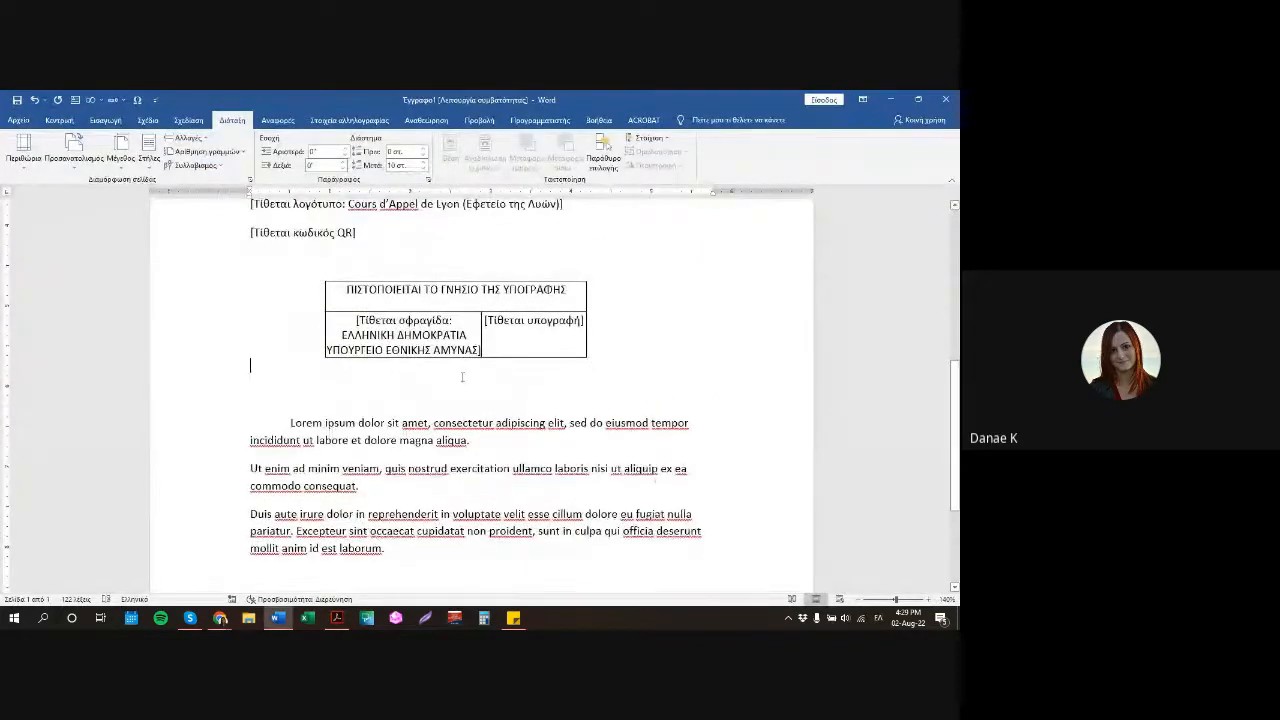
pyautogui.press('Return')
pyautogui.click(105, 119)
pyautogui.click(96, 152)
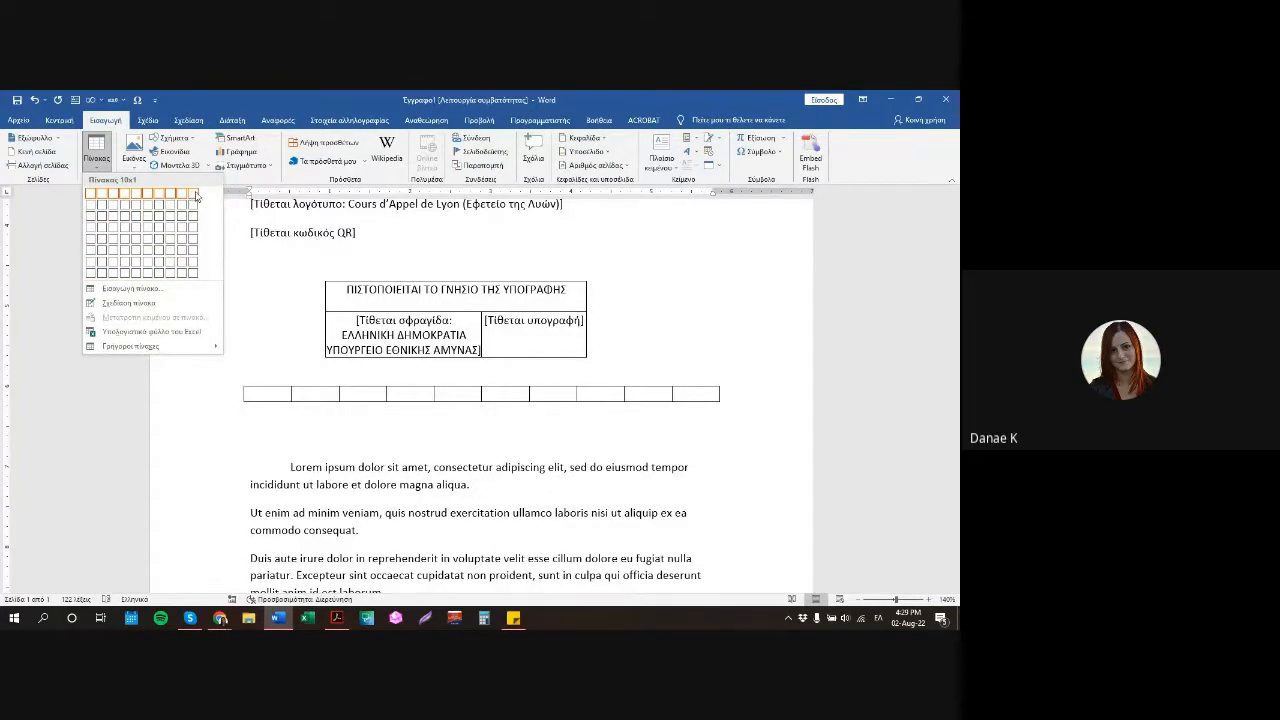
pyautogui.click(197, 274)
# Merge the first three cells of the new table's top row.
pyautogui.scroll(-2, 453, 395)
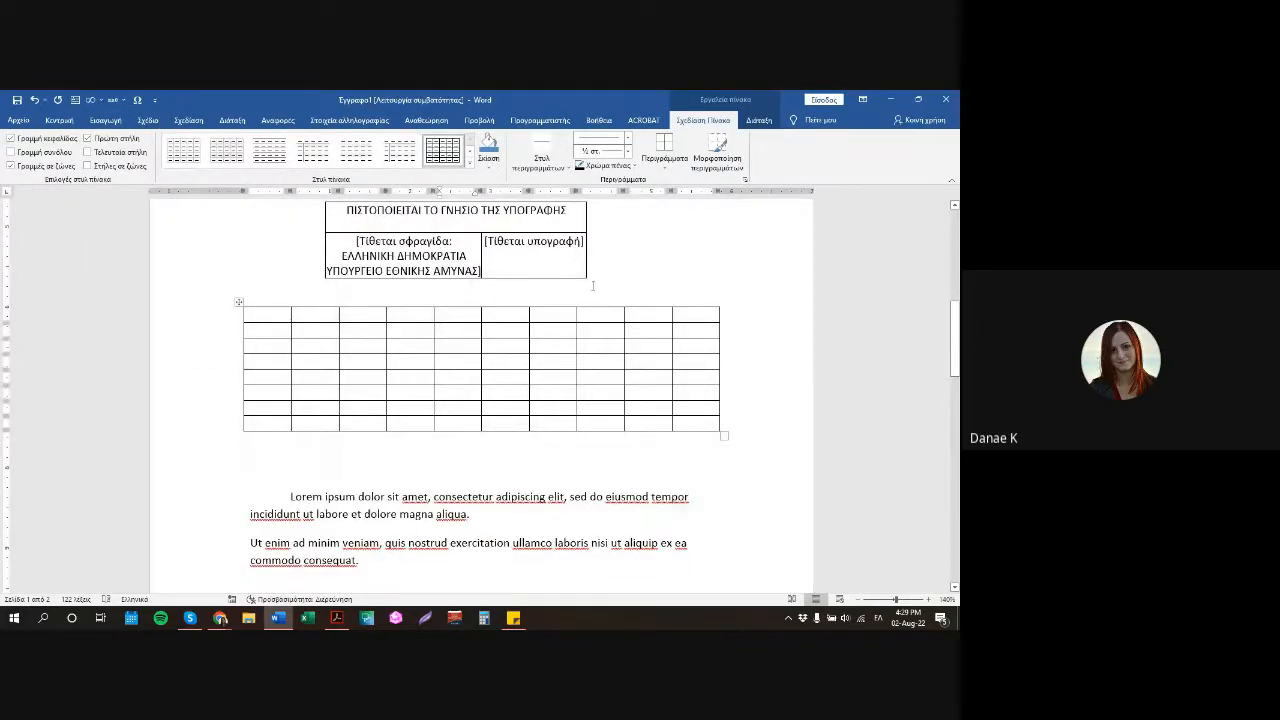
pyautogui.click(746, 122)
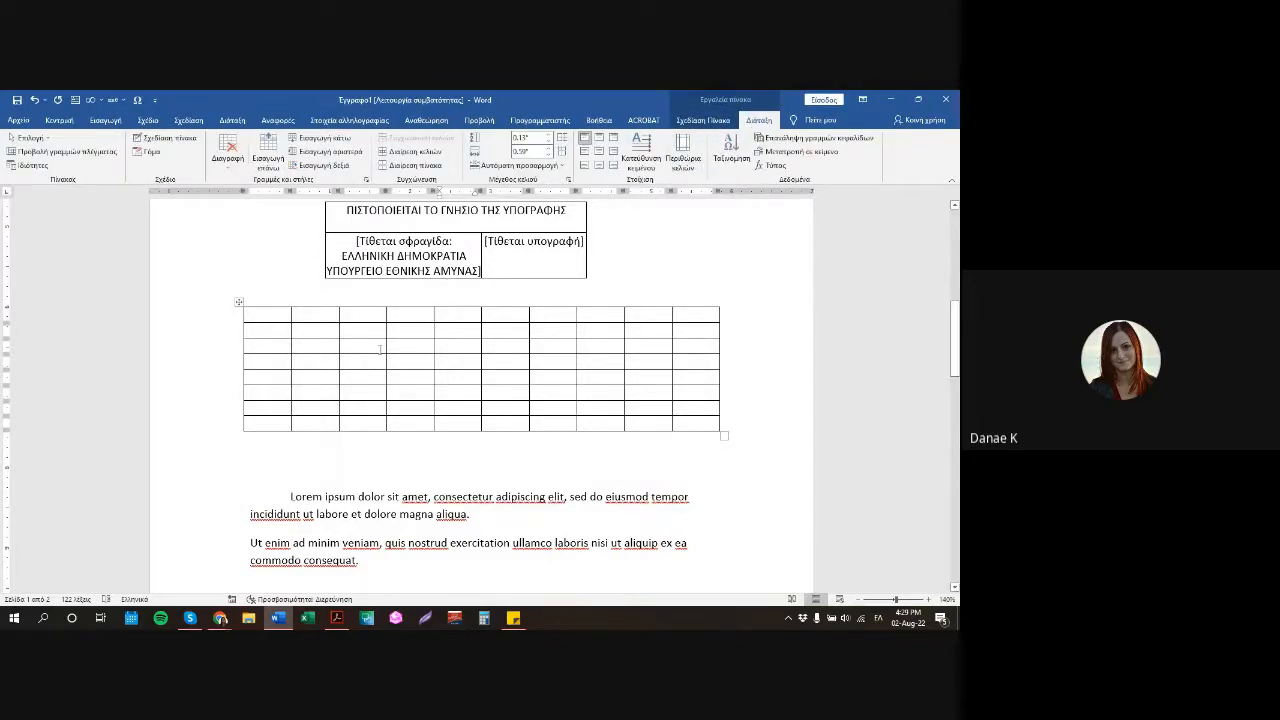
pyautogui.click(345, 332)
pyautogui.click(372, 336)
pyautogui.moveTo(289, 315); pyautogui.dragTo(372, 315)
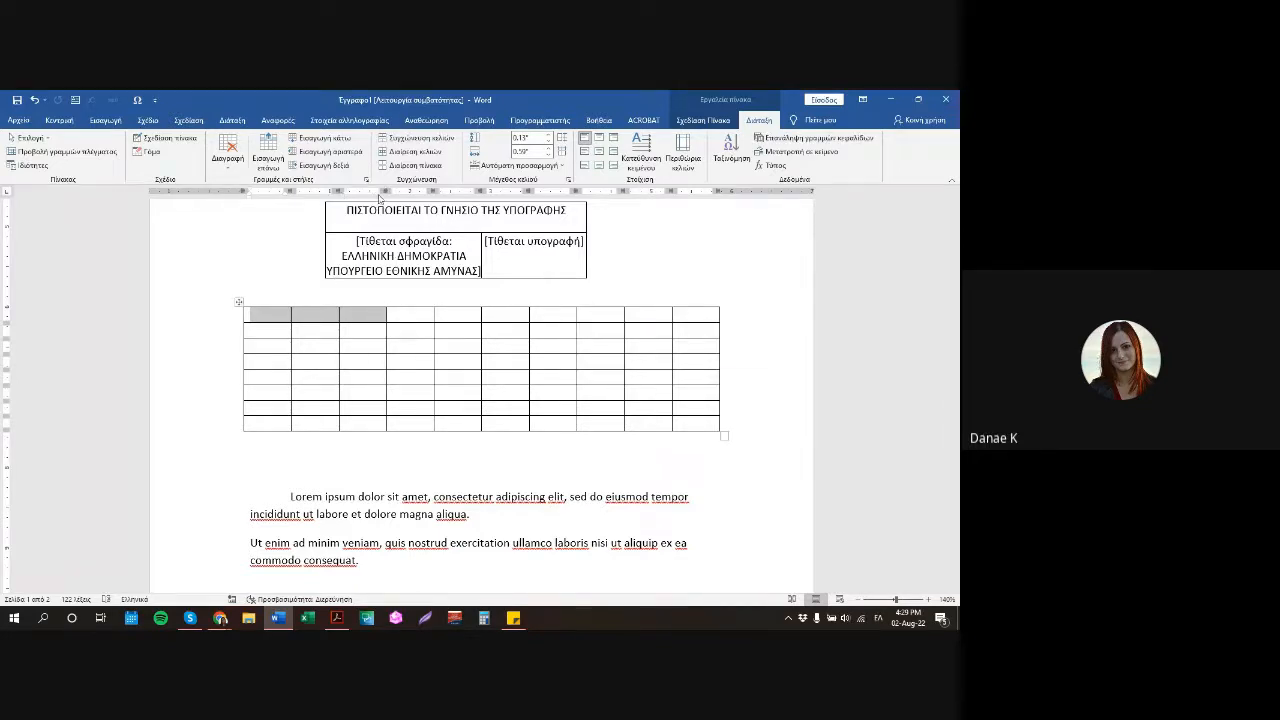
pyautogui.click(421, 138)
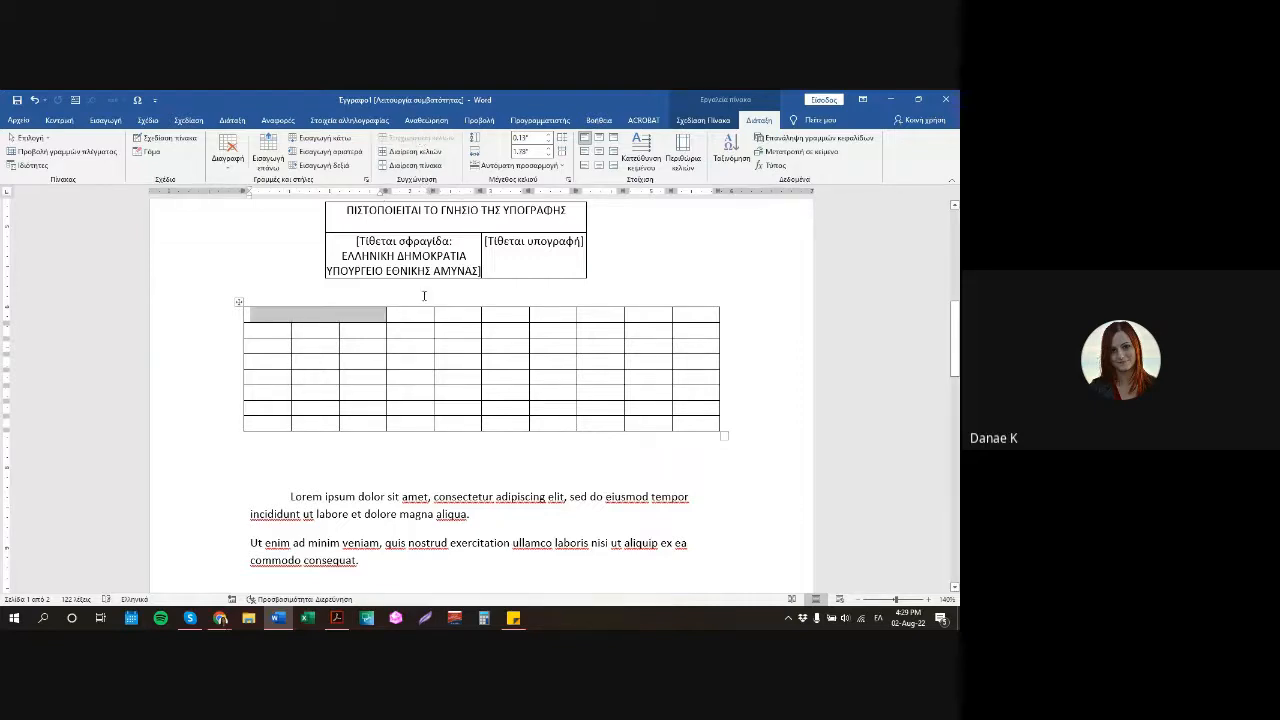
# Merge the block of cells spanning columns four to eight in rows five and six.
pyautogui.moveTo(416, 383); pyautogui.dragTo(610, 392)
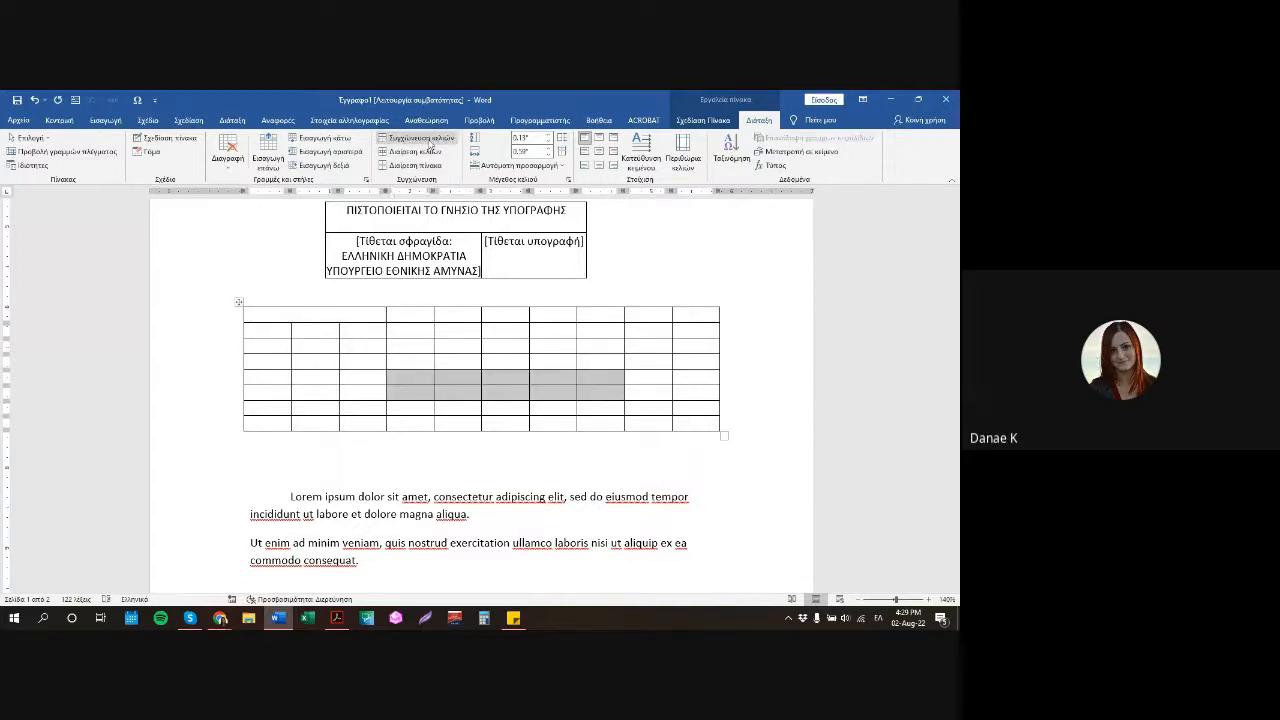
pyautogui.click(430, 145)
pyautogui.click(521, 319)
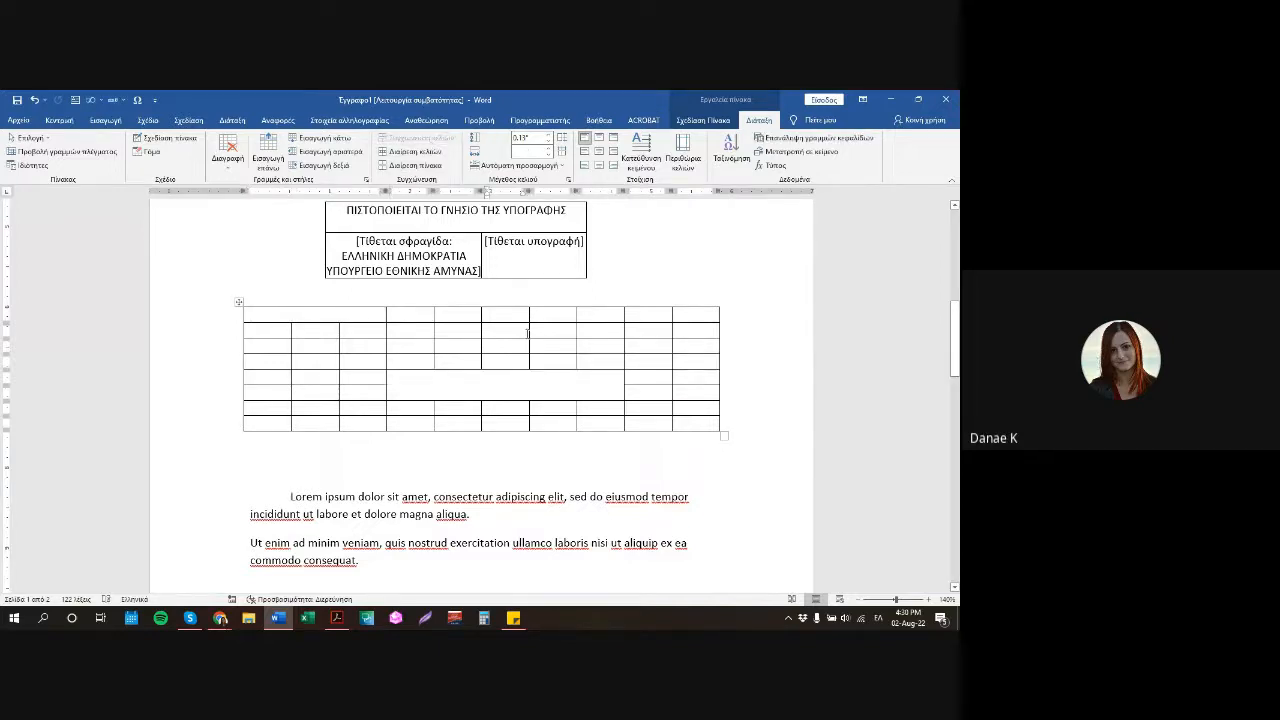
# Merge the four cells in columns six and seven of rows two and three.
pyautogui.moveTo(527, 333); pyautogui.dragTo(545, 345)
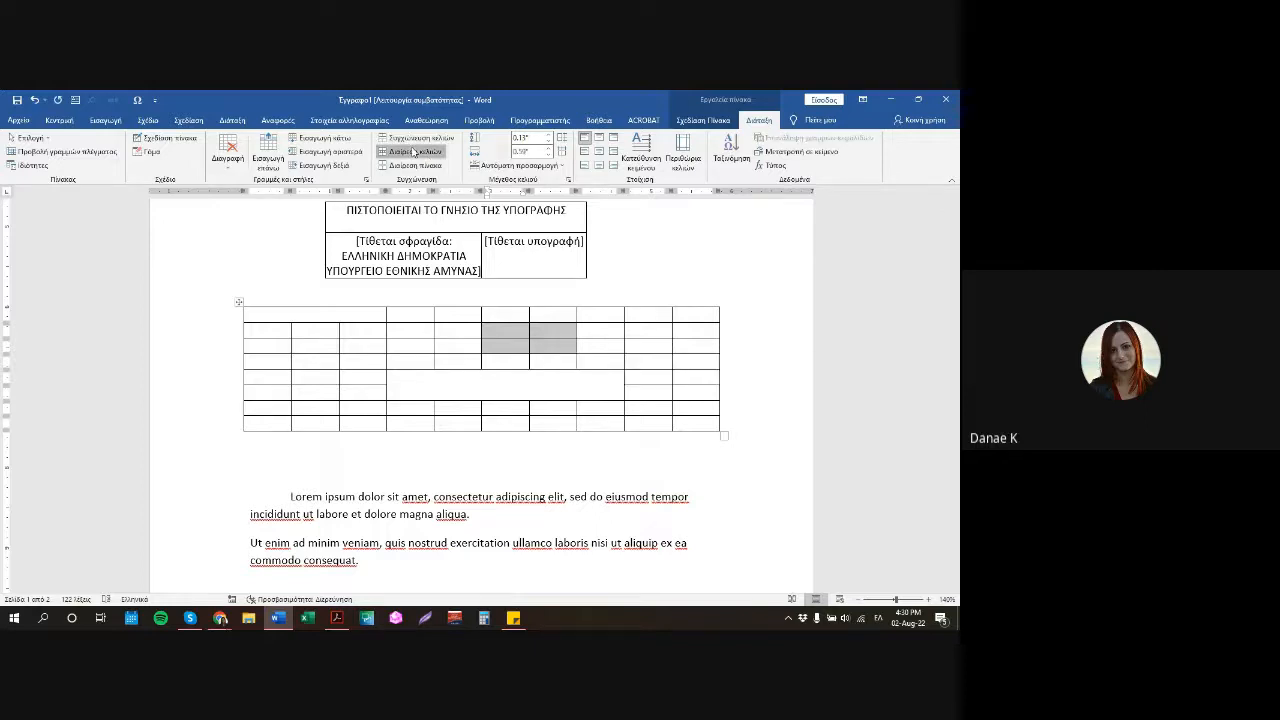
pyautogui.click(414, 152)
pyautogui.click(762, 406)
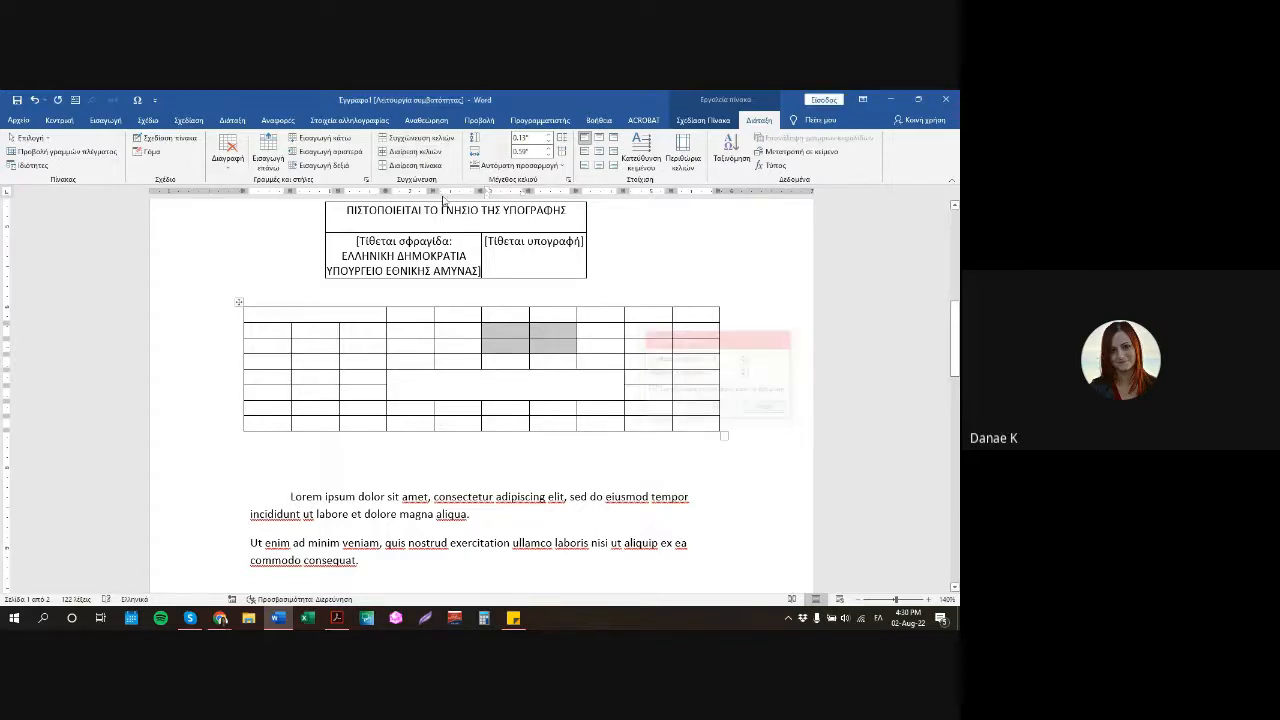
pyautogui.click(418, 137)
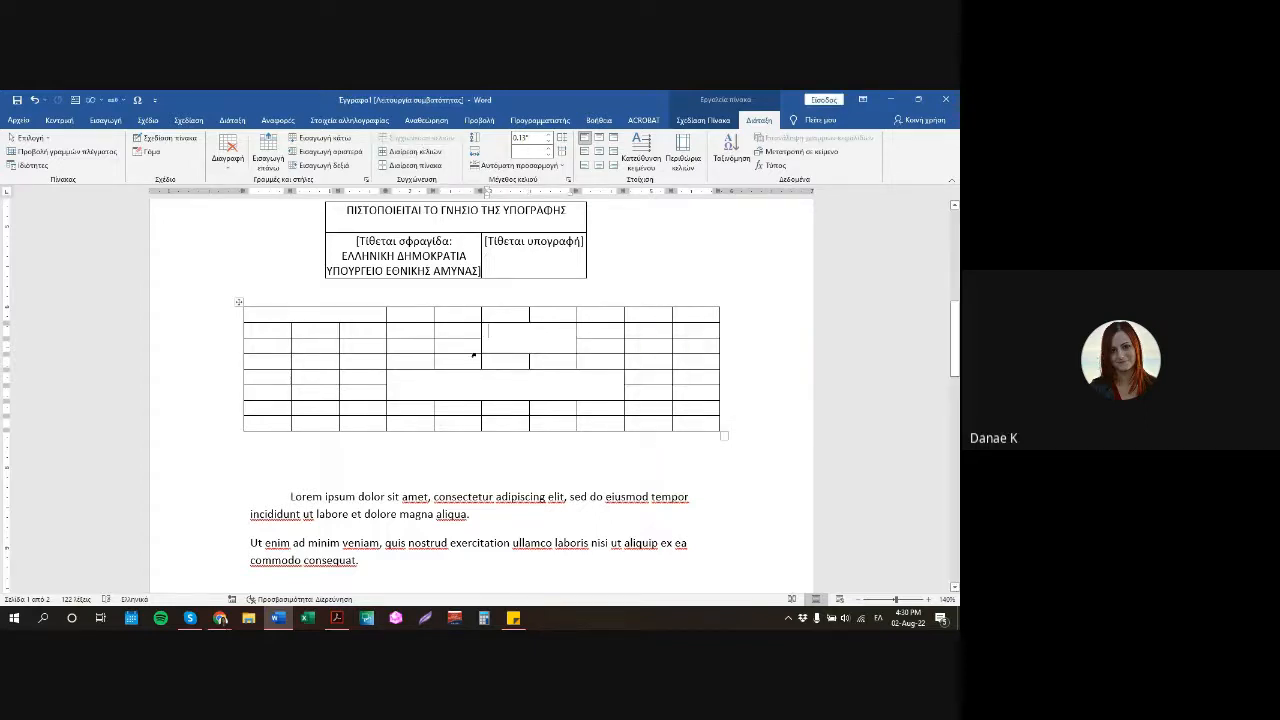
# Split the merged cell in rows two and three into 2 columns and 2 rows.
pyautogui.click(331, 318)
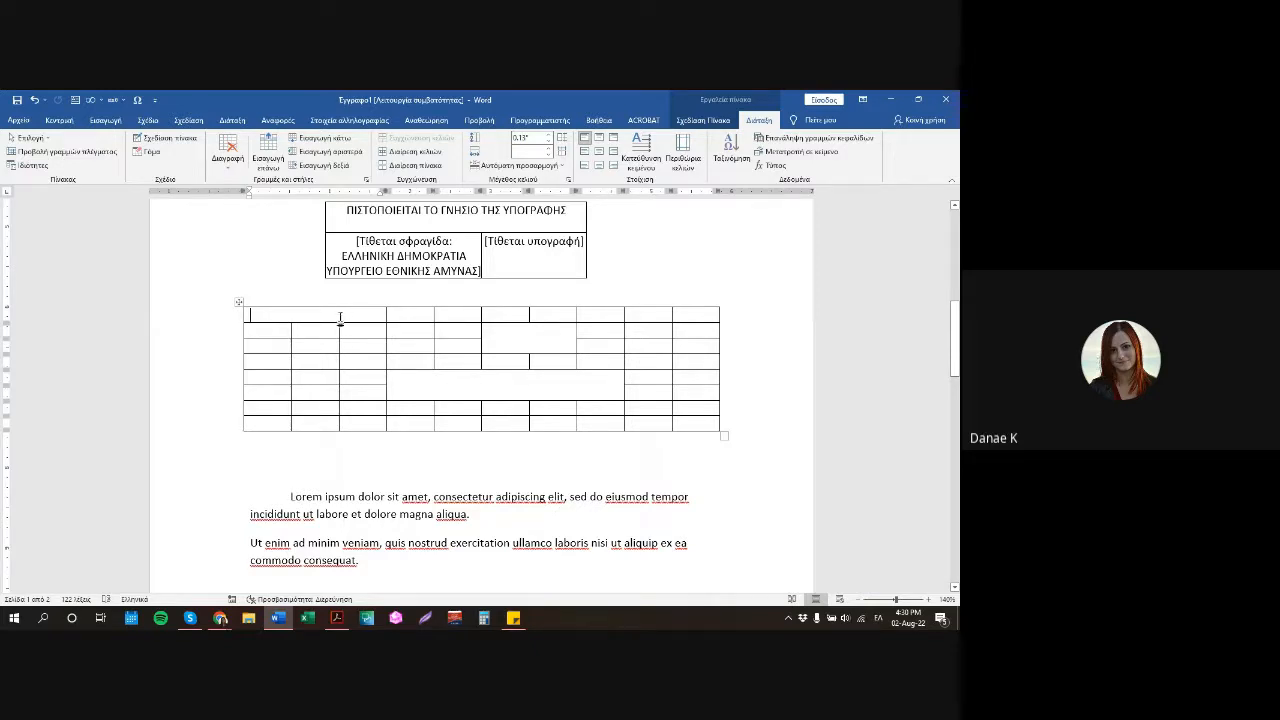
pyautogui.click(512, 331)
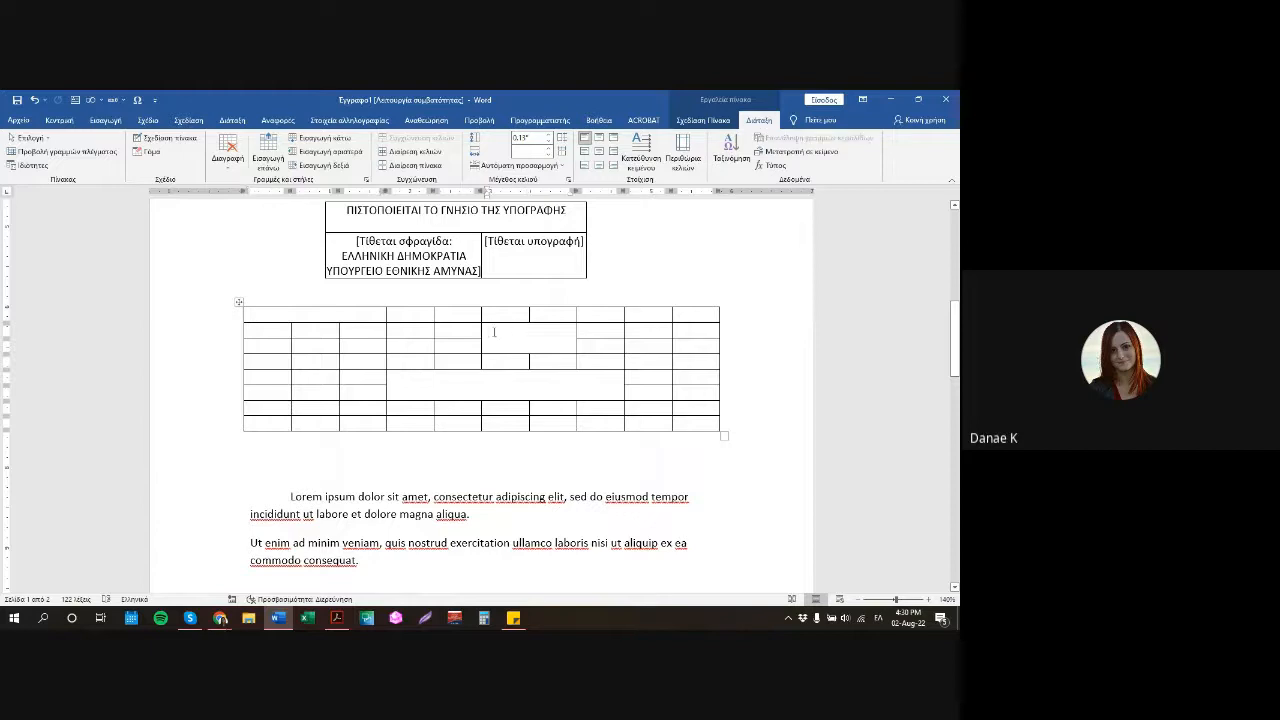
pyautogui.scroll(4, 537, 343)
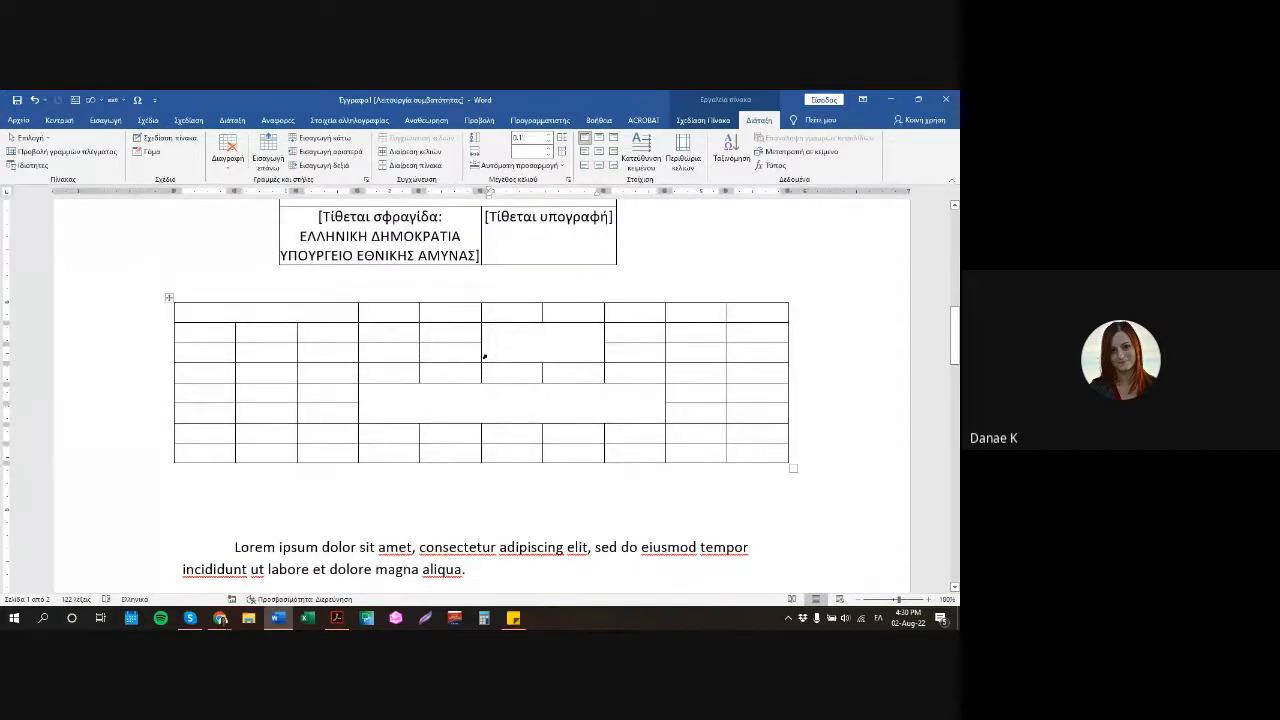
pyautogui.click(428, 152)
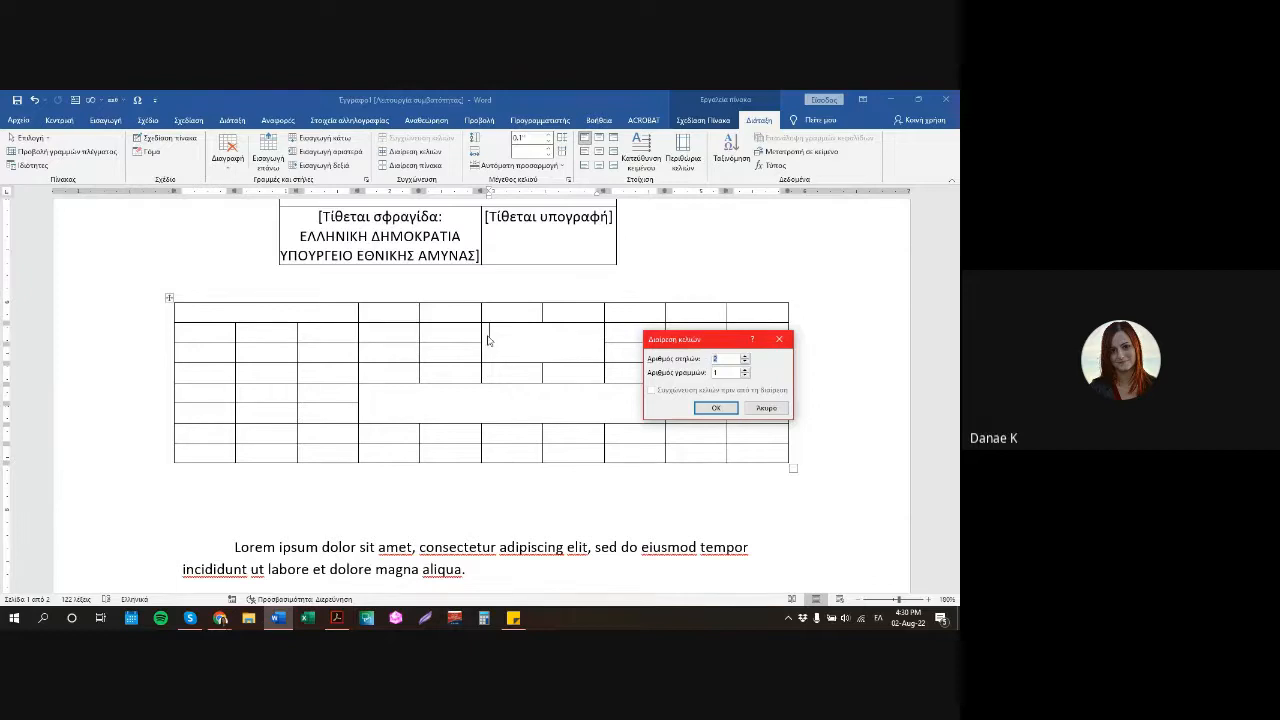
pyautogui.click(718, 372)
pyautogui.write('2')
pyautogui.click(717, 409)
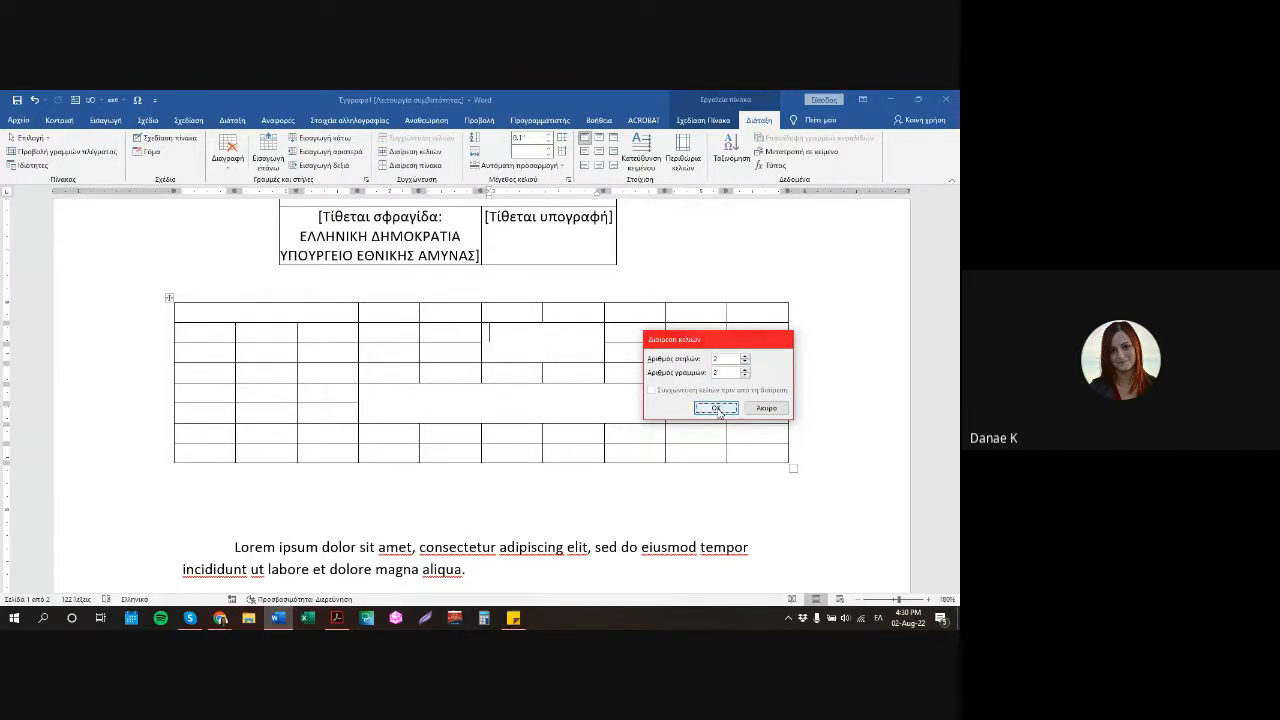
pyautogui.click(535, 332)
# Split the large merged cell in rows five and six into three columns.
pyautogui.click(466, 407)
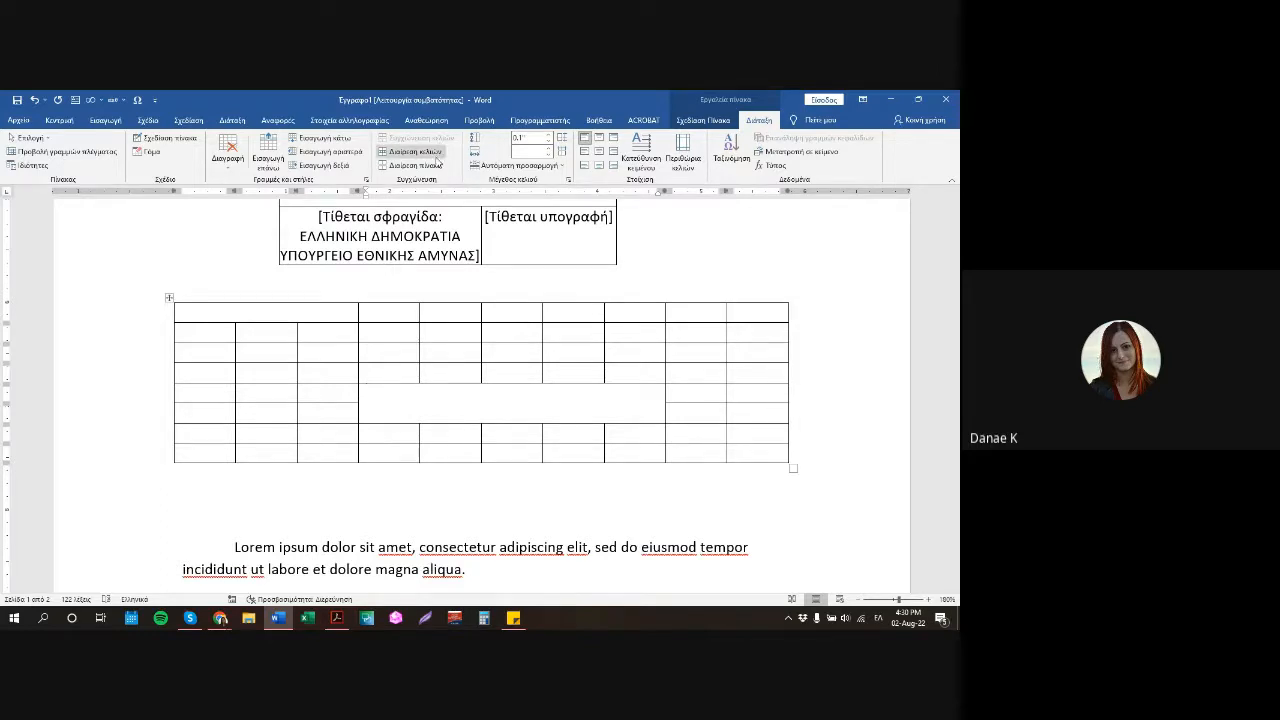
pyautogui.click(415, 152)
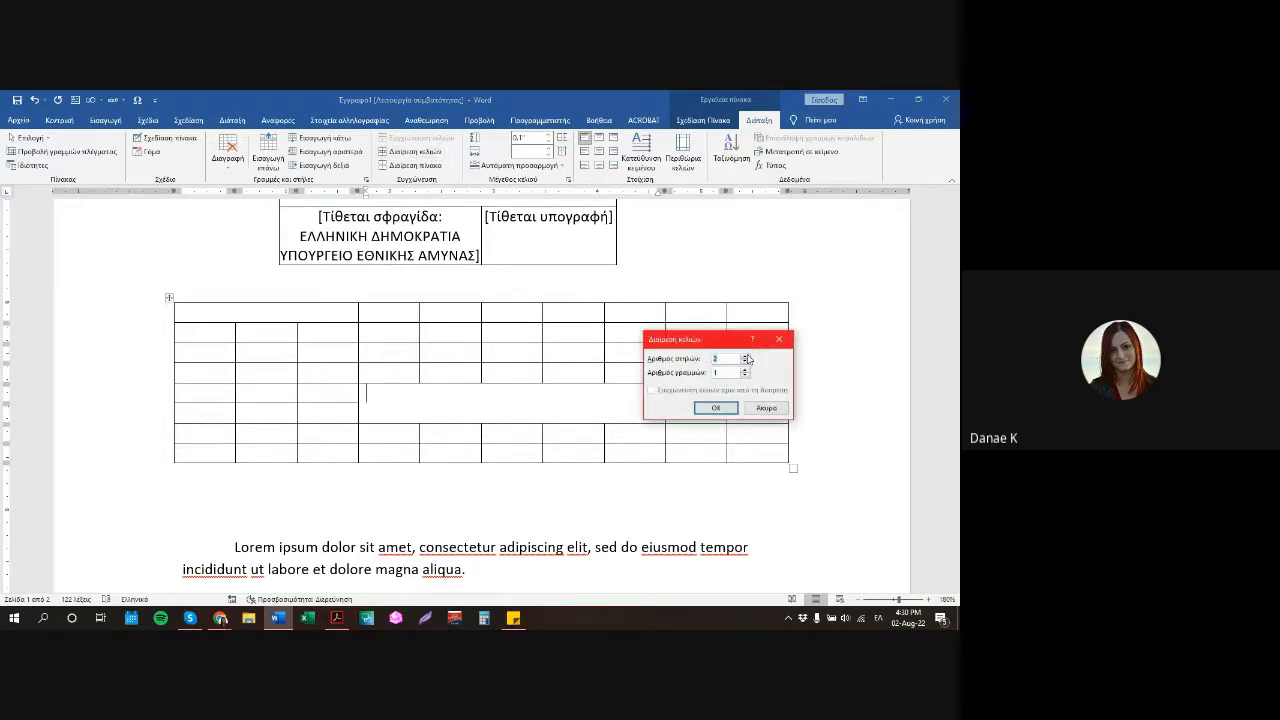
pyautogui.click(716, 408)
pyautogui.click(470, 403)
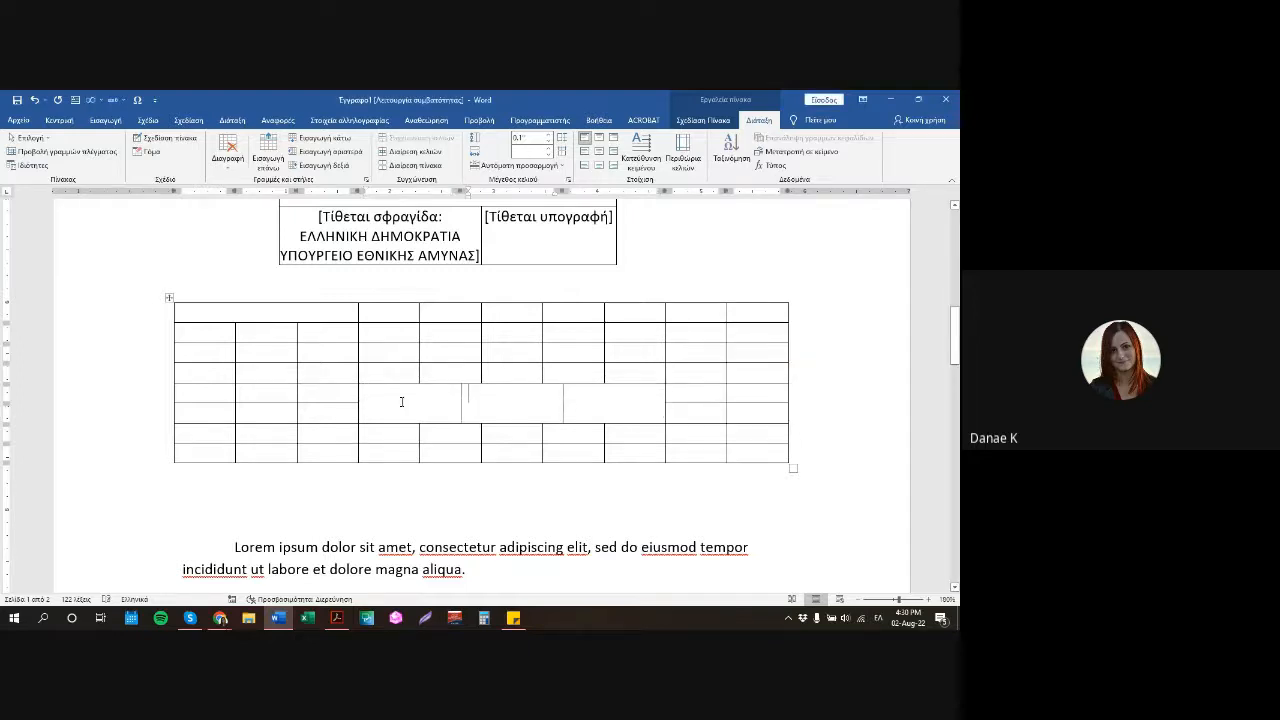
# Move the two dividers between the three split cells to line up with the column borders above.
pyautogui.moveTo(460, 400); pyautogui.dragTo(479, 400)
pyautogui.moveTo(563, 405); pyautogui.dragTo(605, 408)
pyautogui.moveTo(468, 395); pyautogui.dragTo(492, 396)
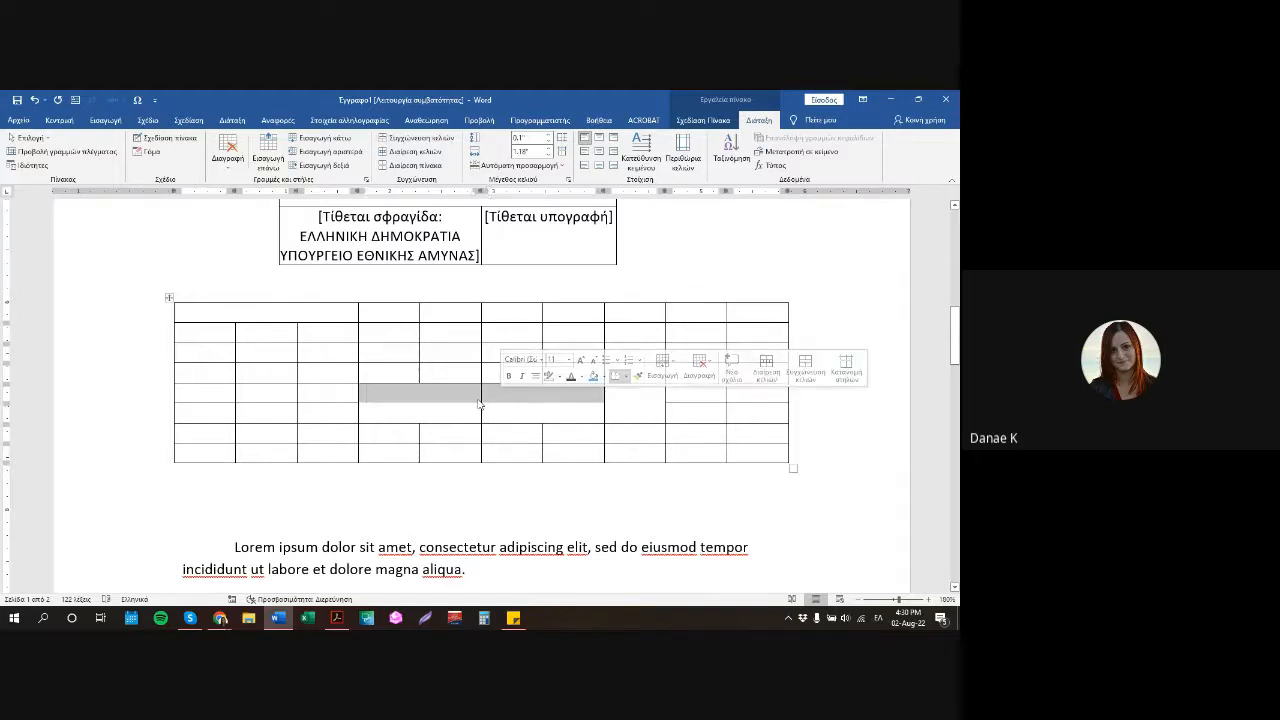
pyautogui.click(477, 395)
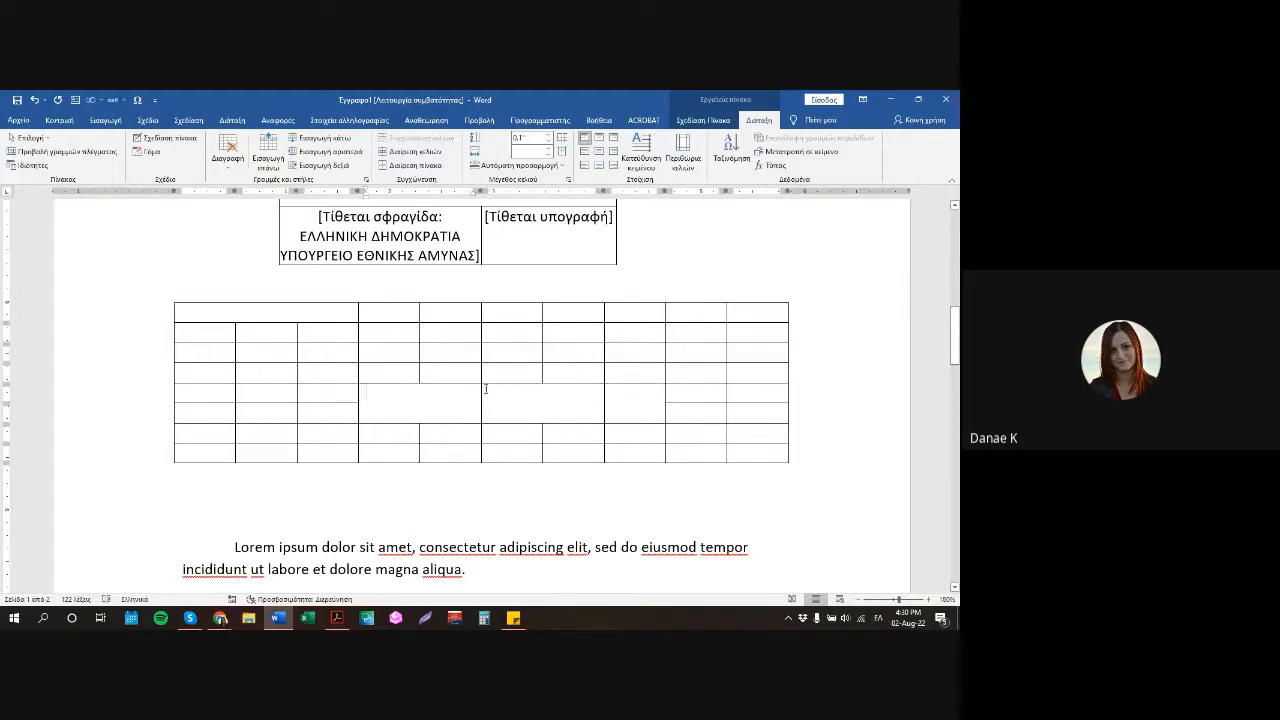
pyautogui.moveTo(480, 391); pyautogui.dragTo(491, 389)
pyautogui.click(480, 392)
pyautogui.moveTo(481, 397)
pyautogui.mouseDown()
pyautogui.moveTo(508, 397)
pyautogui.moveTo(460, 397)
pyautogui.moveTo(506, 399)
pyautogui.moveTo(466, 399)
pyautogui.moveTo(506, 399)
pyautogui.moveTo(479, 396)
pyautogui.mouseUp()
pyautogui.click(450, 393)
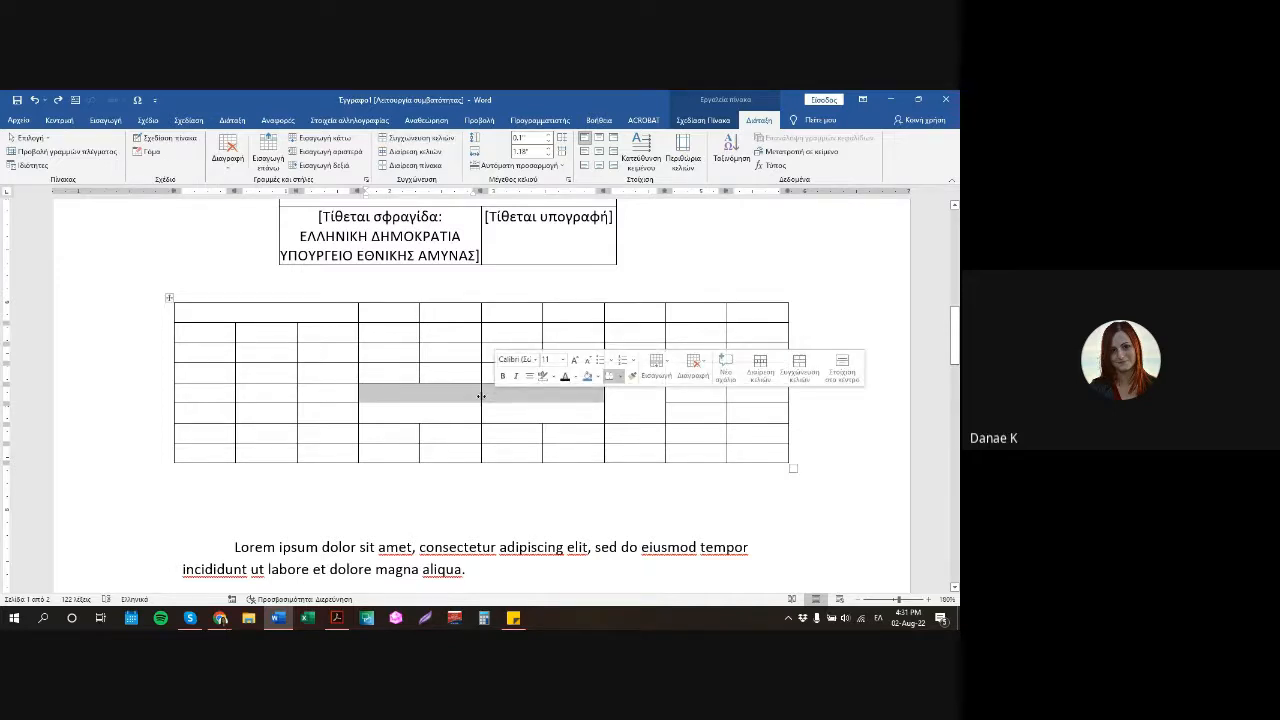
# Shift the two dividers of the three split cells leftward, out of line with the column borders above.
pyautogui.moveTo(481, 396); pyautogui.dragTo(447, 391)
pyautogui.click(480, 405)
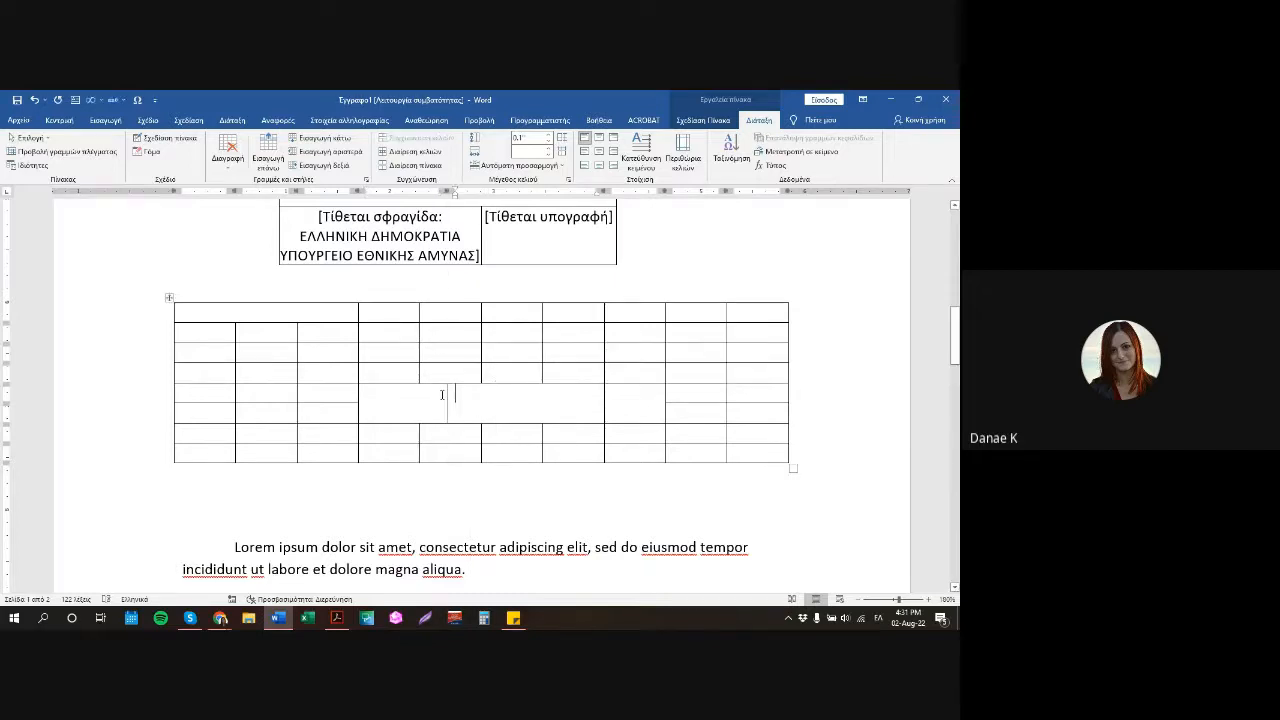
pyautogui.moveTo(583, 400); pyautogui.dragTo(455, 400)
pyautogui.click(527, 406)
# Widen the table's third column and shift only the second-row cell's border between columns five and six leftward.
pyautogui.moveTo(358, 331); pyautogui.dragTo(403, 331)
pyautogui.click(419, 332)
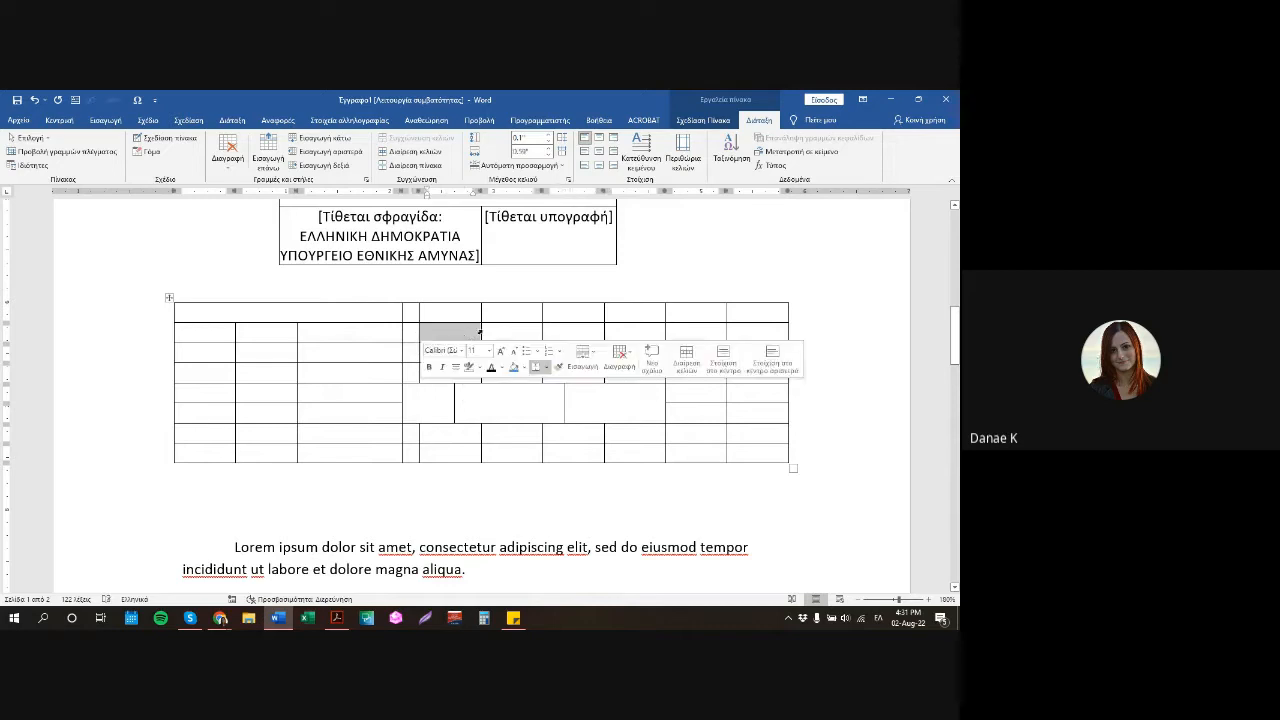
pyautogui.click(482, 331)
pyautogui.moveTo(480, 330); pyautogui.dragTo(446, 328)
# Widen the table's seventh and eighth columns by moving their right borders outward.
pyautogui.click(546, 328)
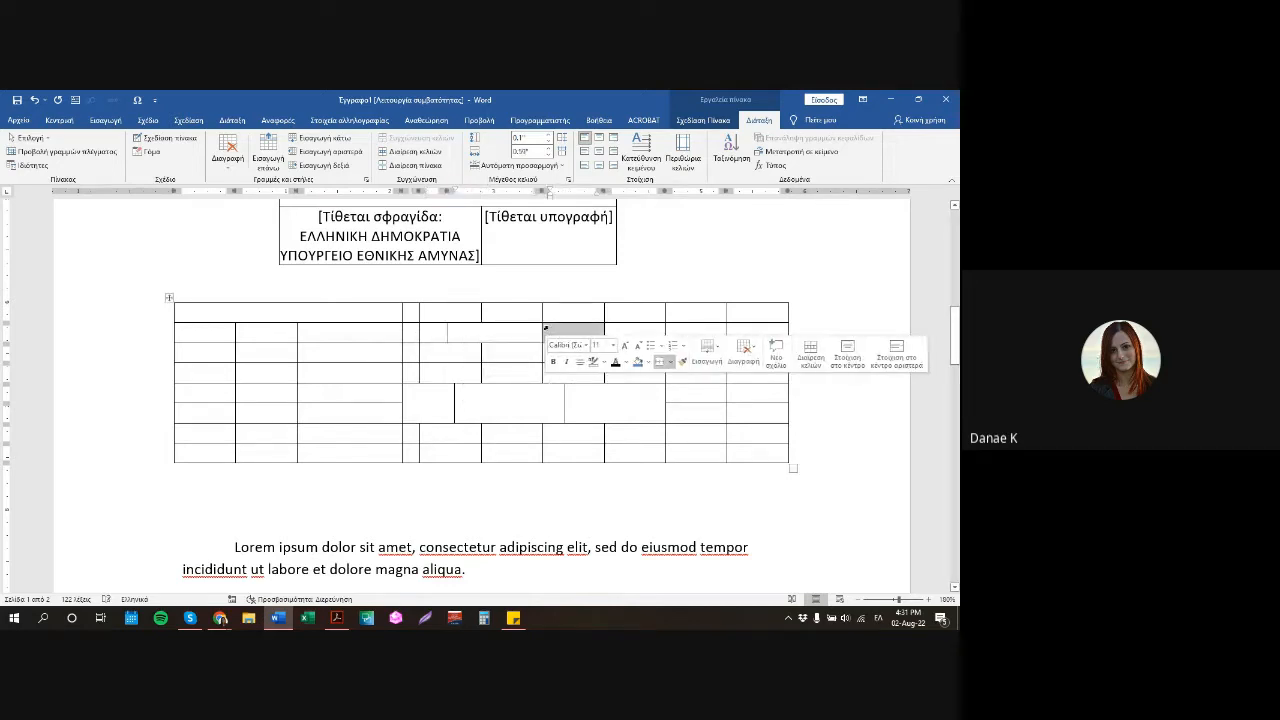
pyautogui.click(575, 331)
pyautogui.moveTo(603, 328); pyautogui.dragTo(707, 334)
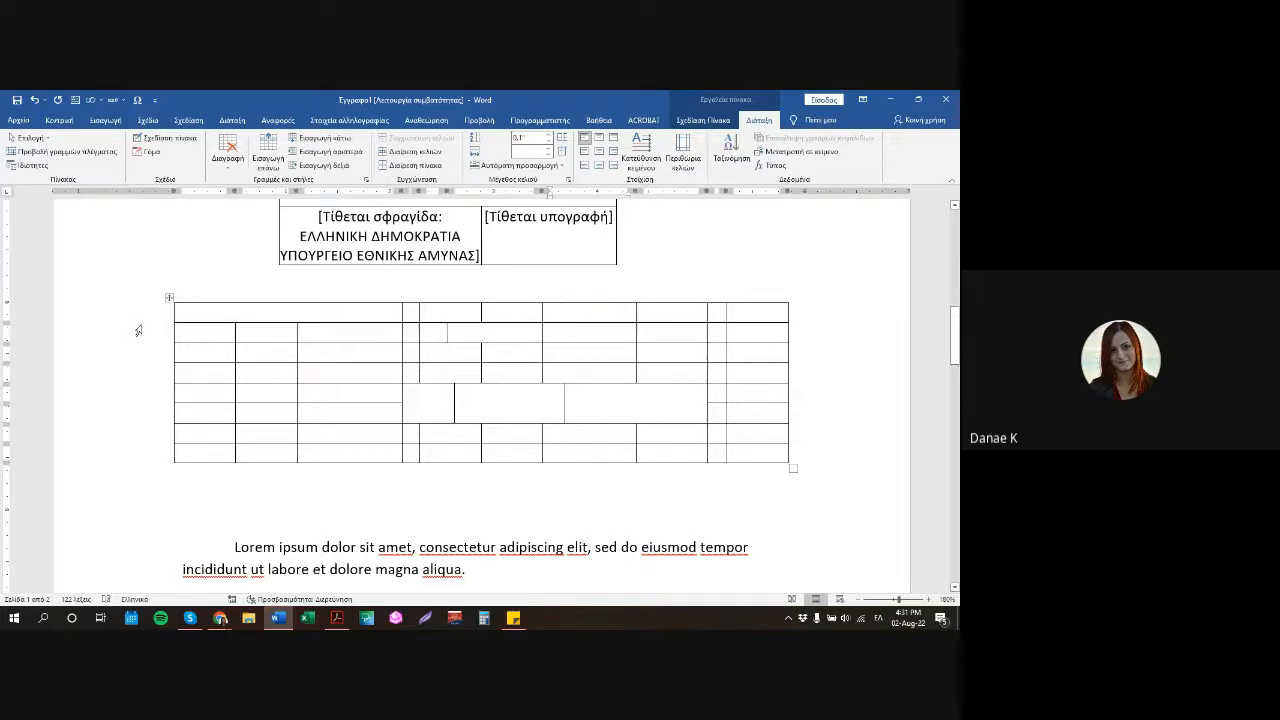
# Distribute the column widths evenly across the table's second and third rows.
pyautogui.moveTo(138, 332); pyautogui.dragTo(137, 355)
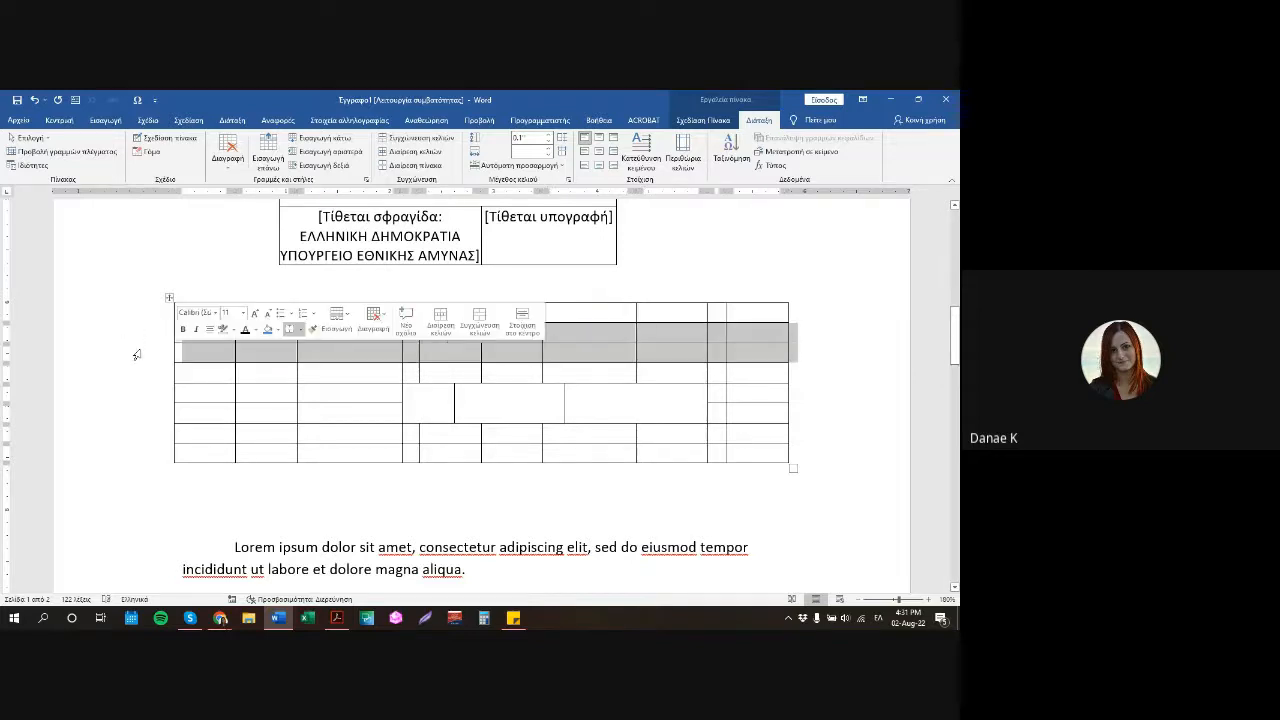
pyautogui.click(563, 153)
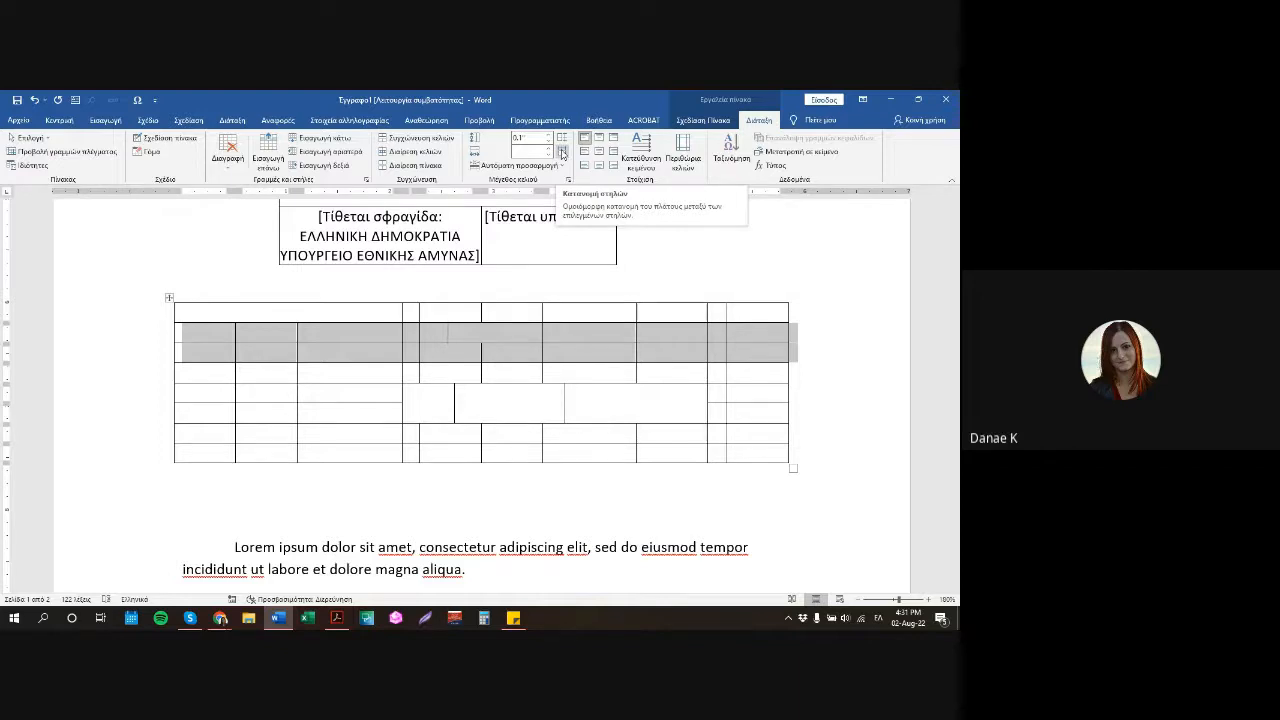
pyautogui.click(562, 153)
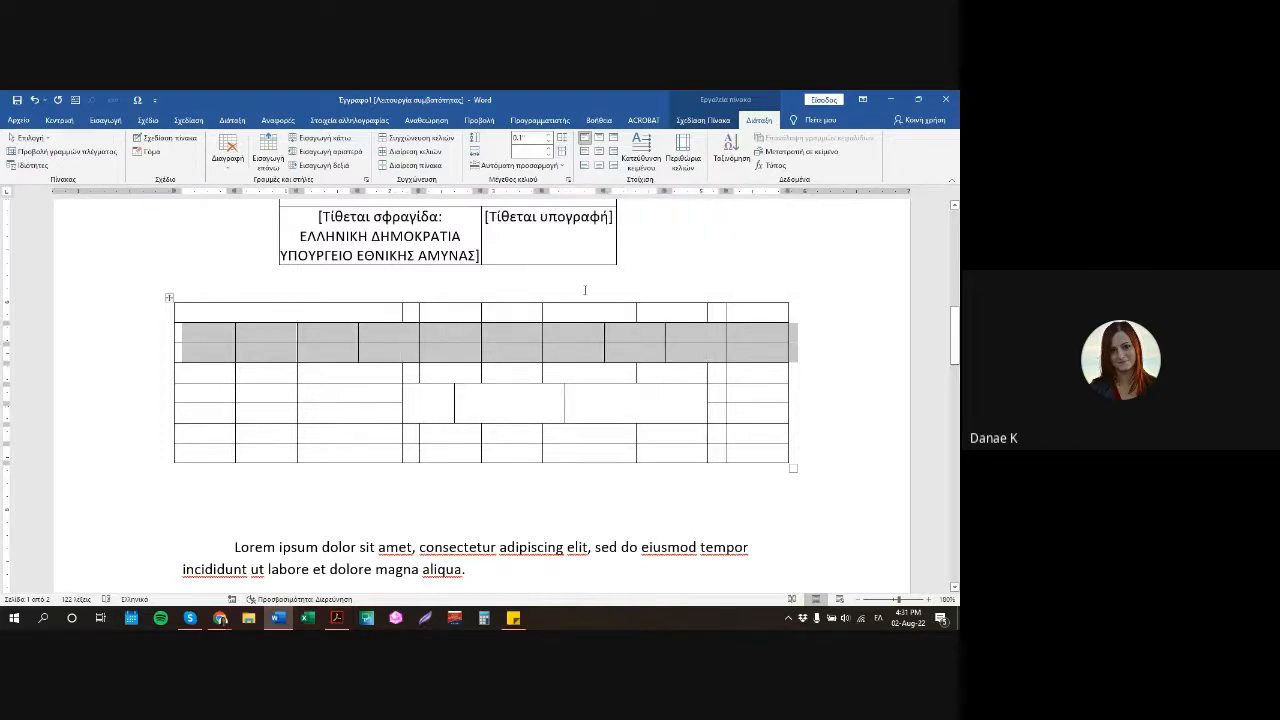
# Increase the heights of the table's second to fifth rows unevenly by moving their horizontal borders down.
pyautogui.click(382, 400)
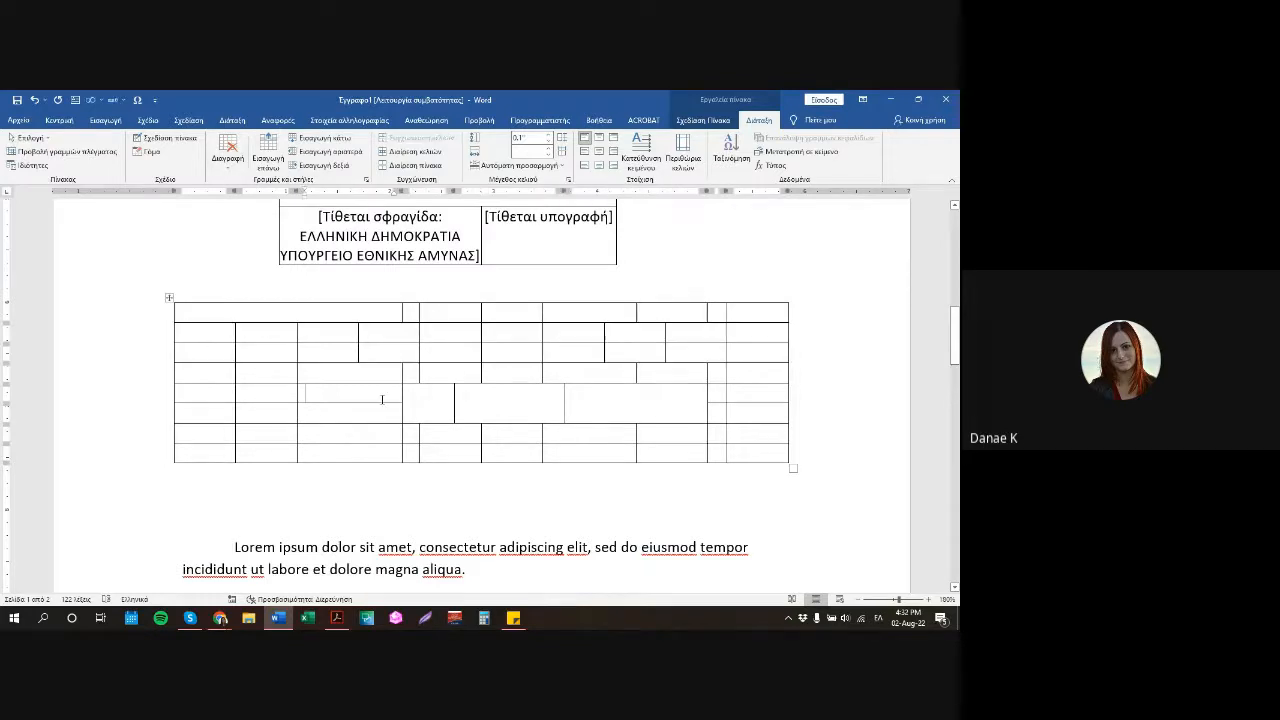
pyautogui.press('Return')
pyautogui.press('Return')
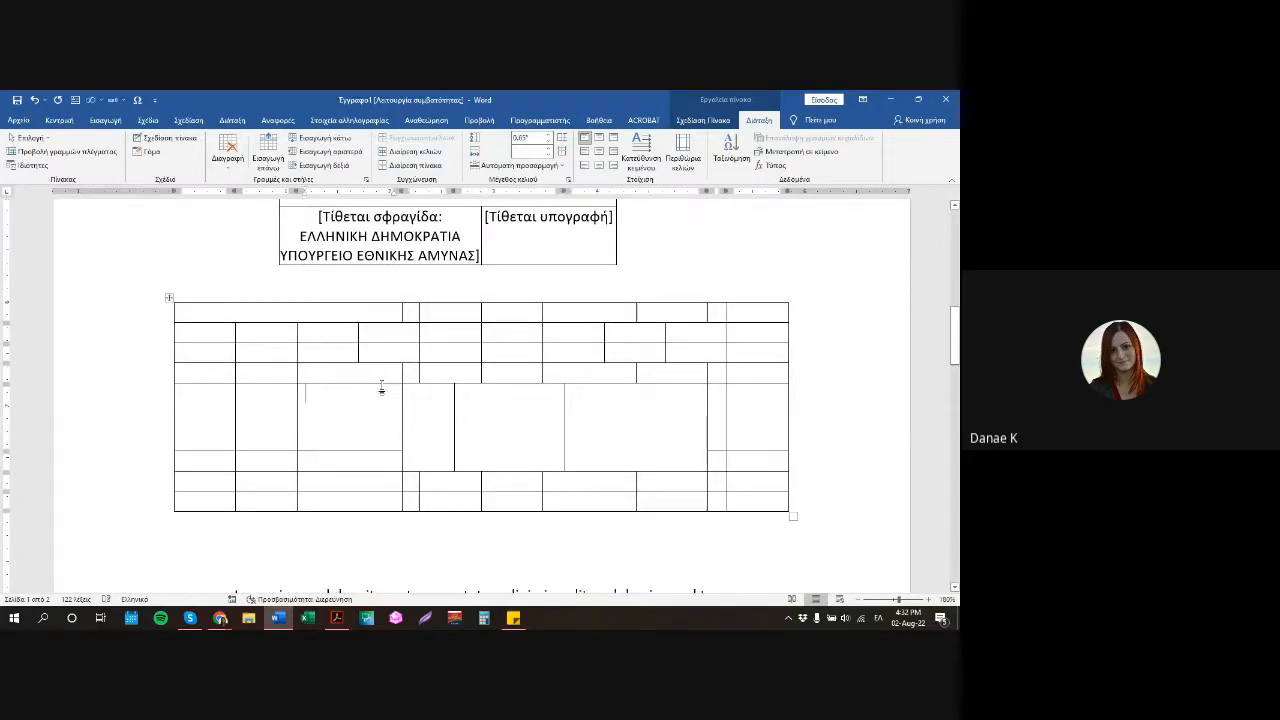
pyautogui.moveTo(381, 384); pyautogui.dragTo(391, 424)
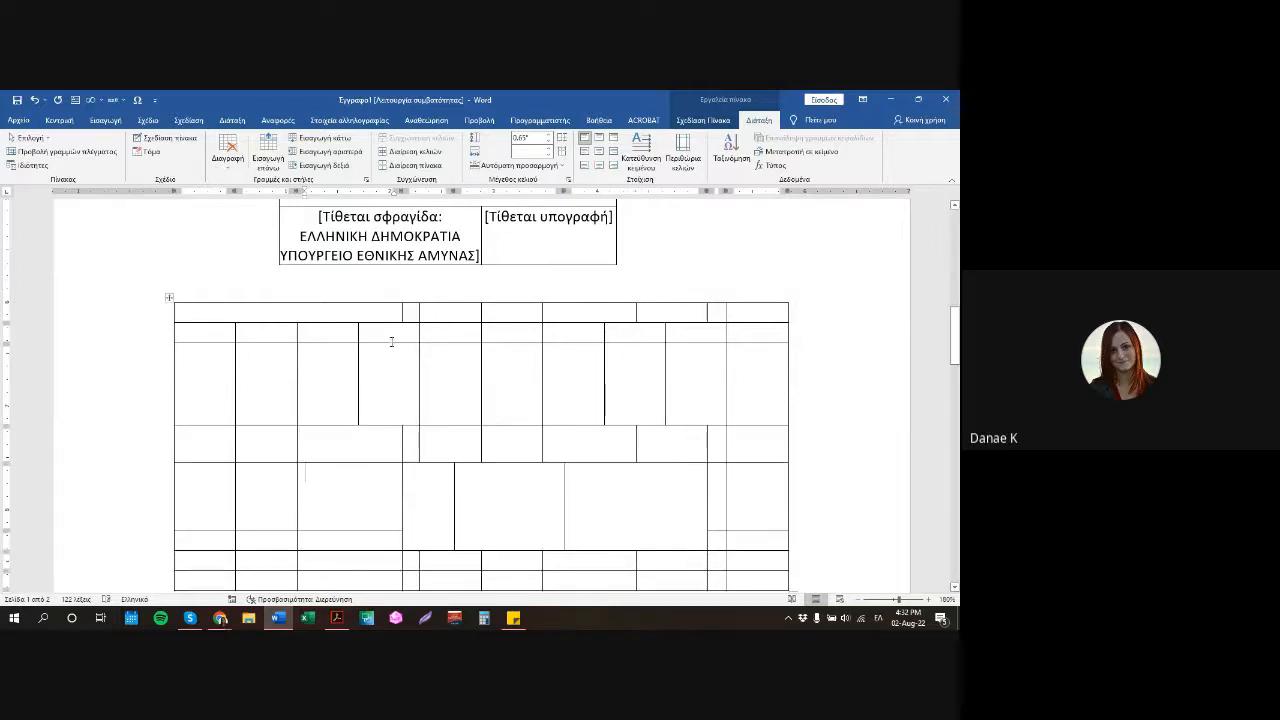
# Distribute the row heights evenly across all the table's rows below the first one.
pyautogui.scroll(-3, 185, 340)
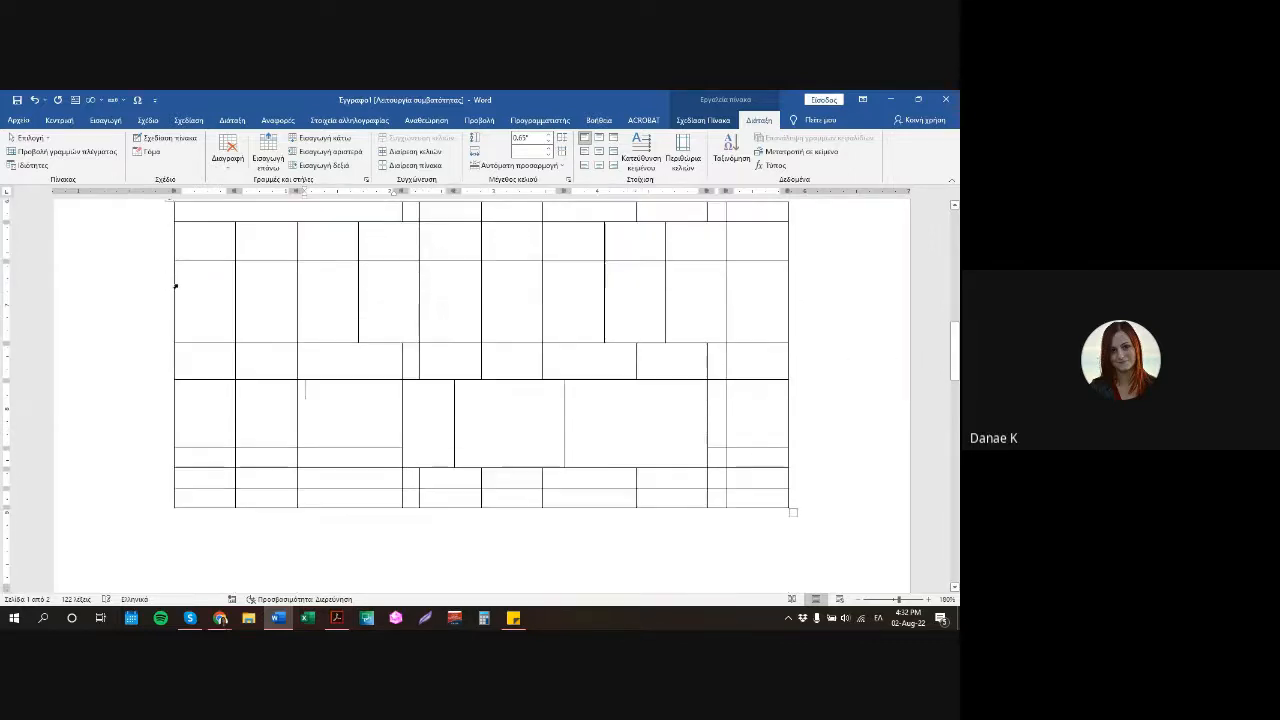
pyautogui.moveTo(154, 248); pyautogui.dragTo(172, 498)
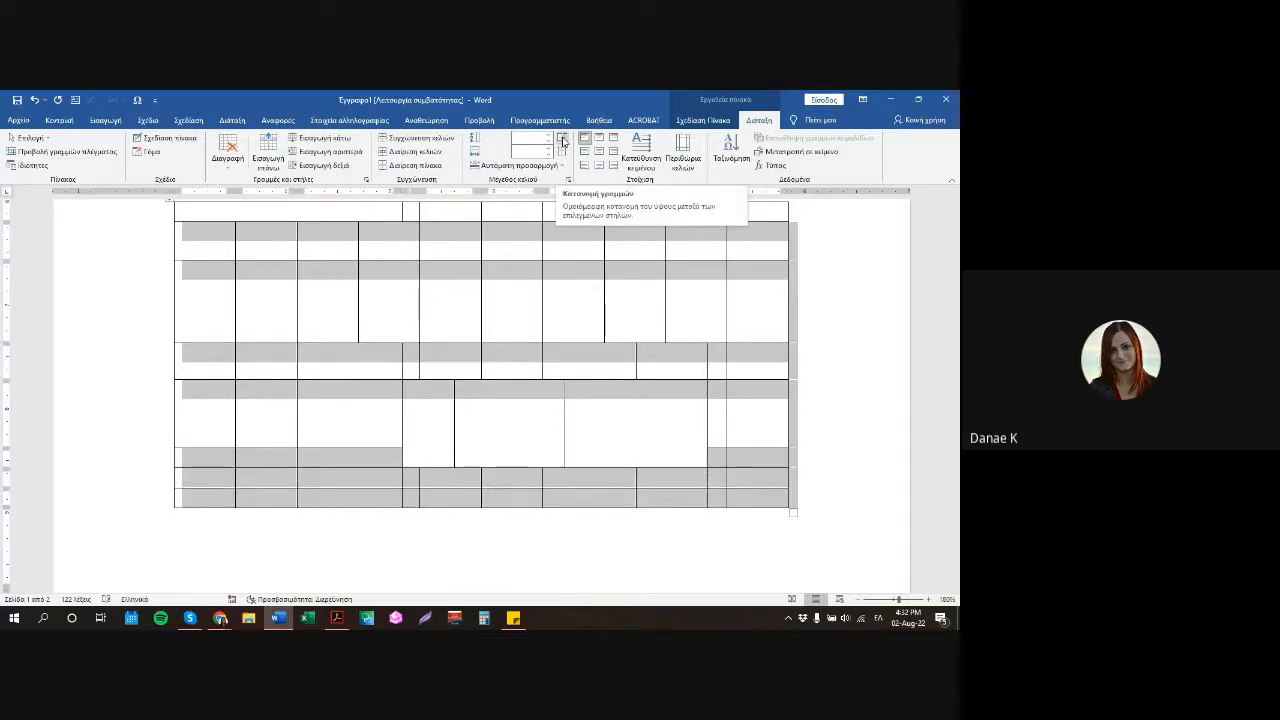
pyautogui.click(562, 141)
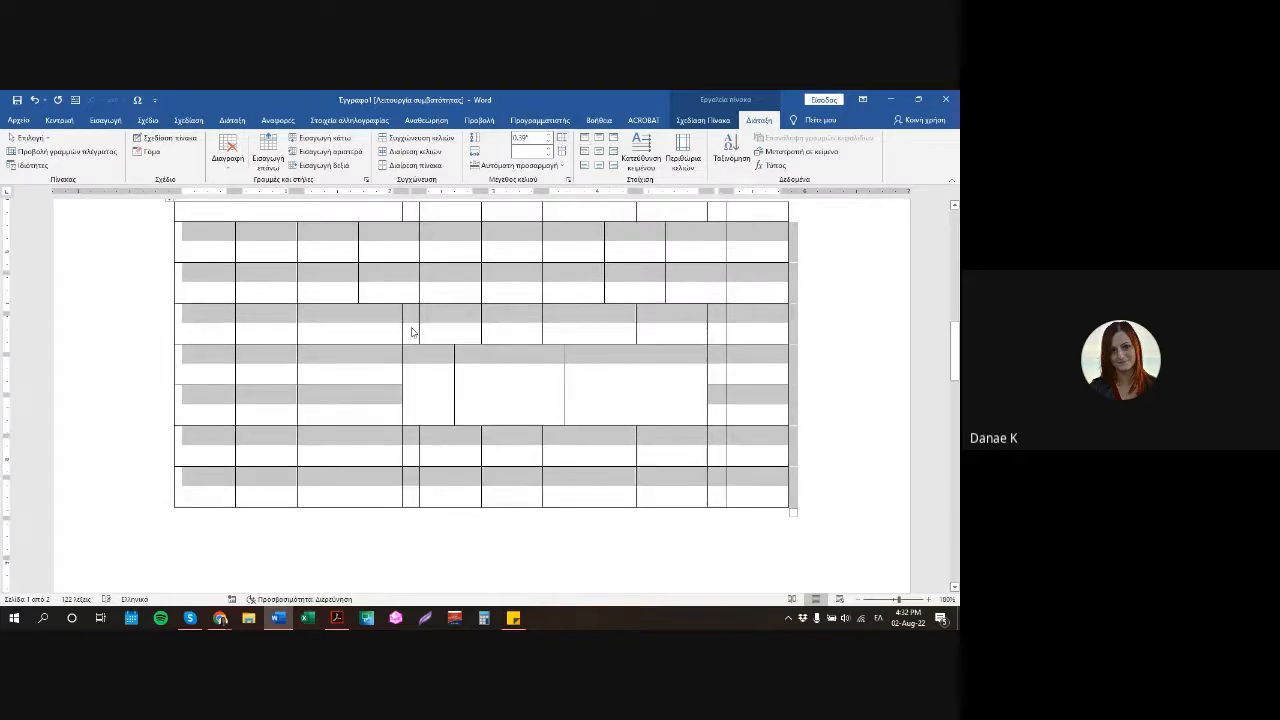
pyautogui.scroll(1, 408, 331)
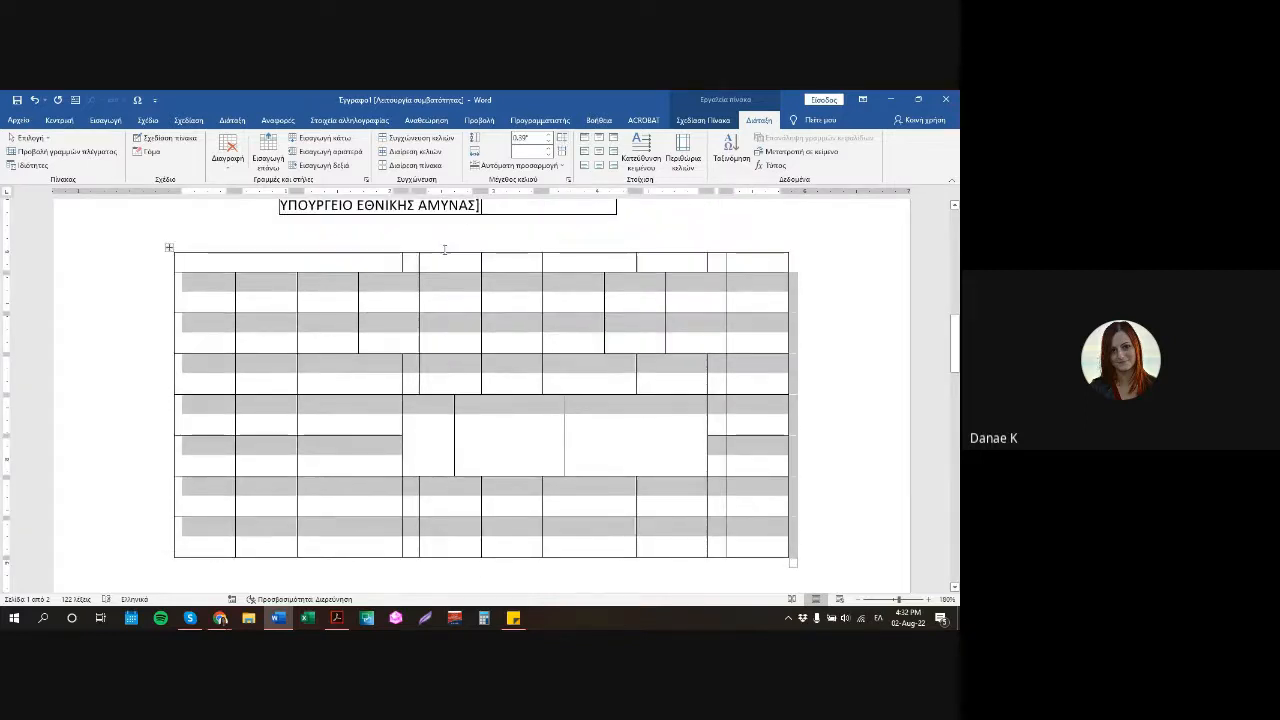
# Reduce the row height of the selected rows to 0.1".
pyautogui.click(547, 144)
pyautogui.click(547, 144)
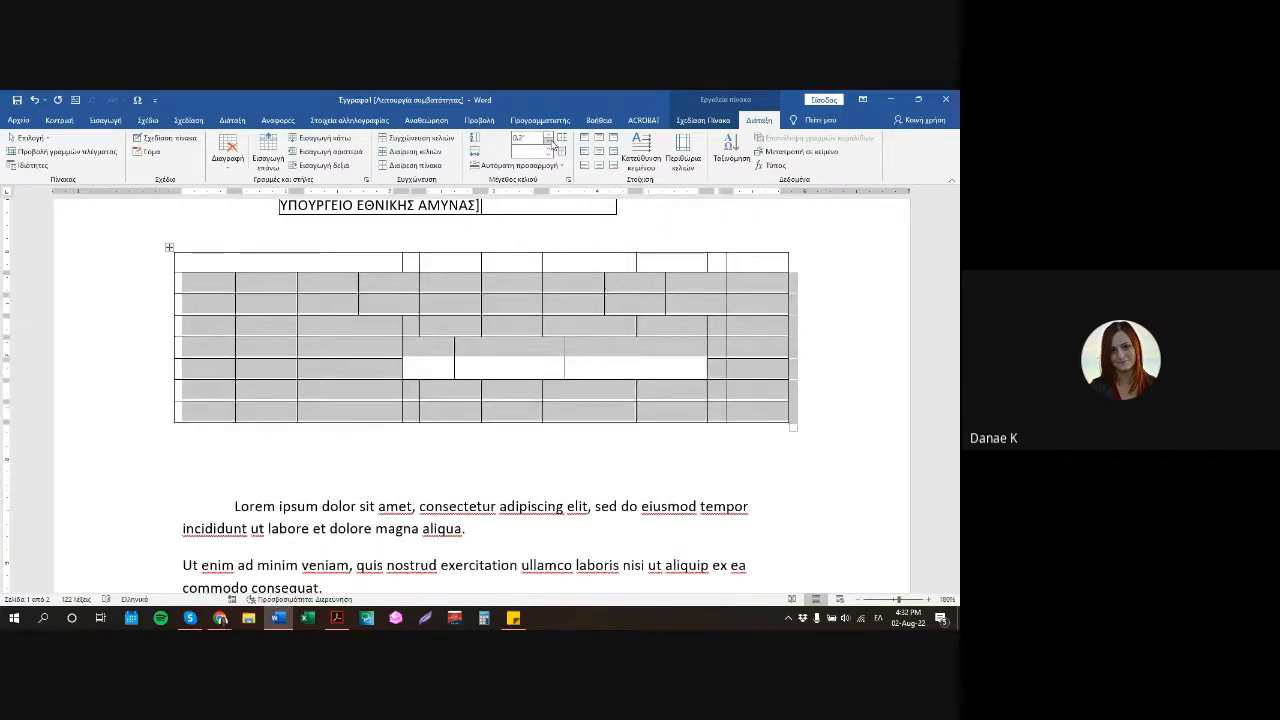
pyautogui.click(548, 145)
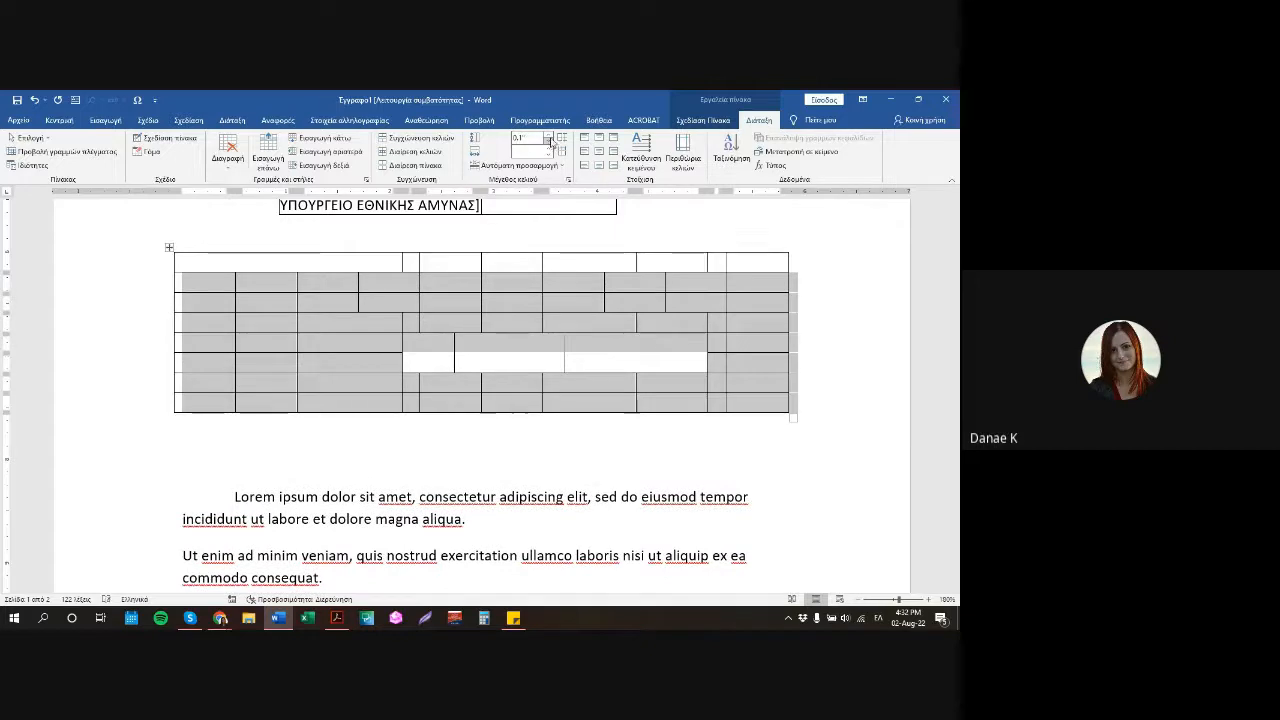
# Try a 0.2" row height and several uniform column widths, such as 0.6" and 0.3", on the selected rows.
pyautogui.click(548, 137)
pyautogui.click(548, 154)
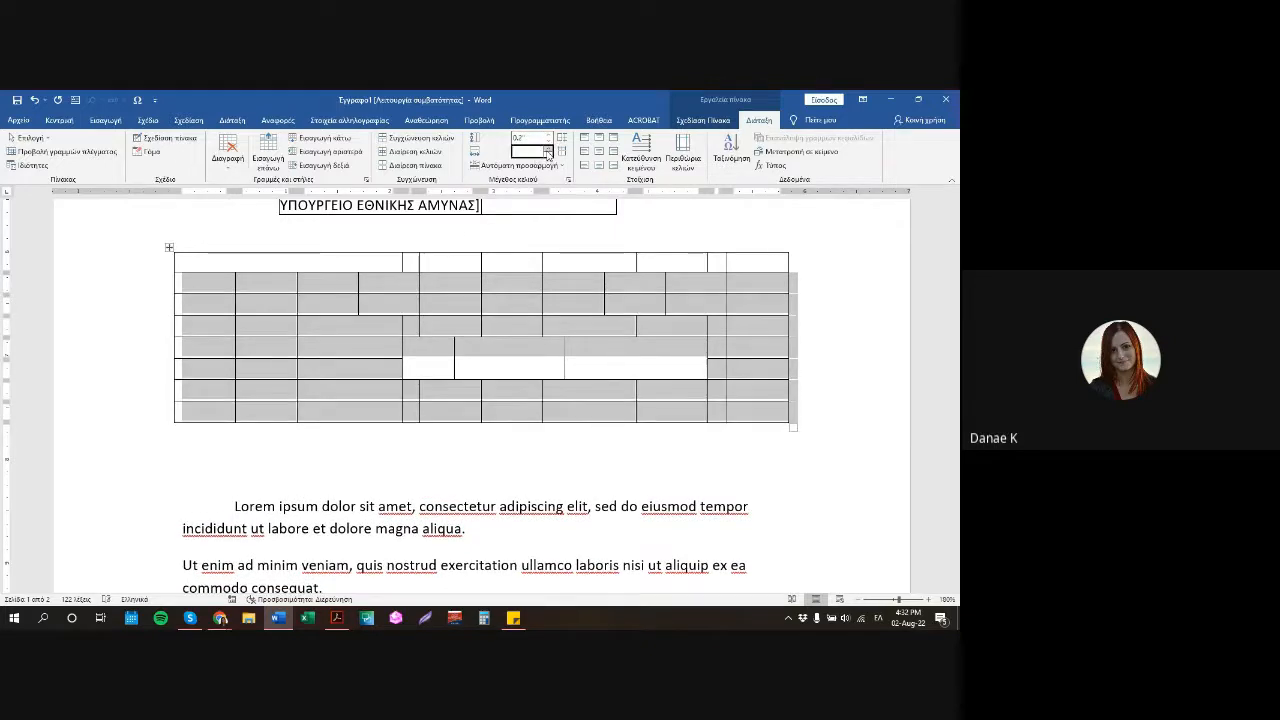
pyautogui.click(548, 147)
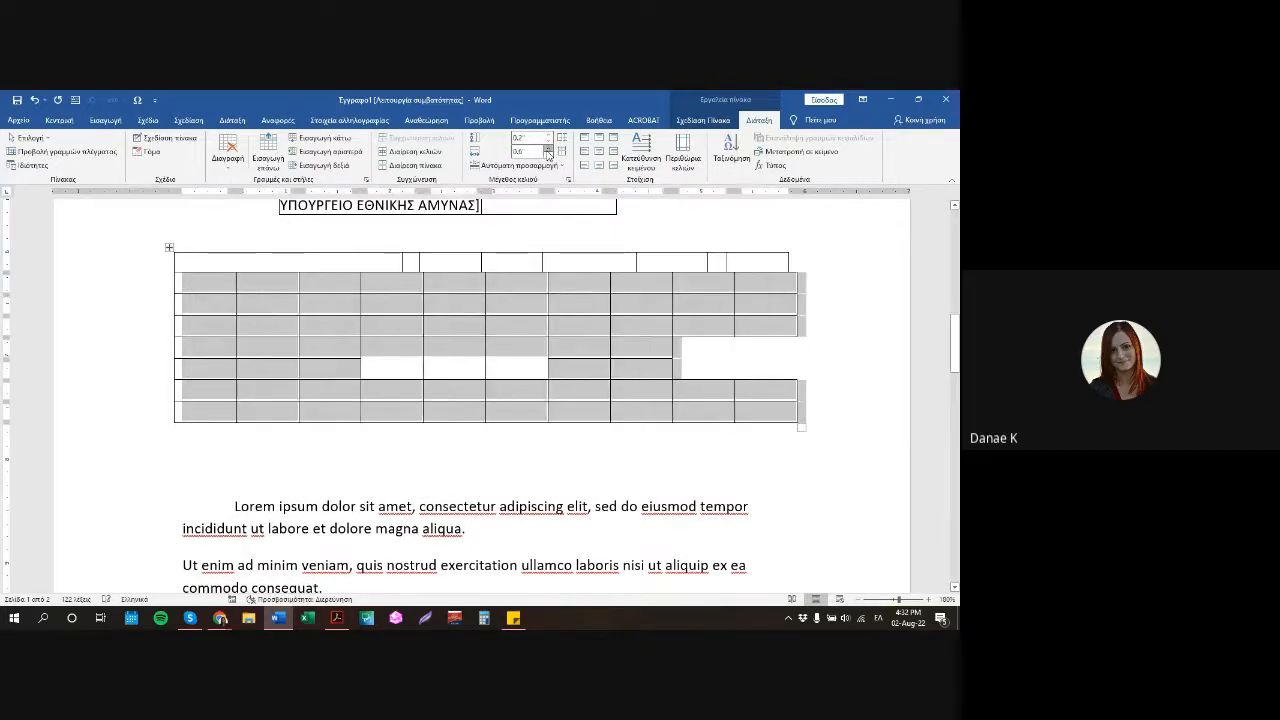
pyautogui.click(548, 154)
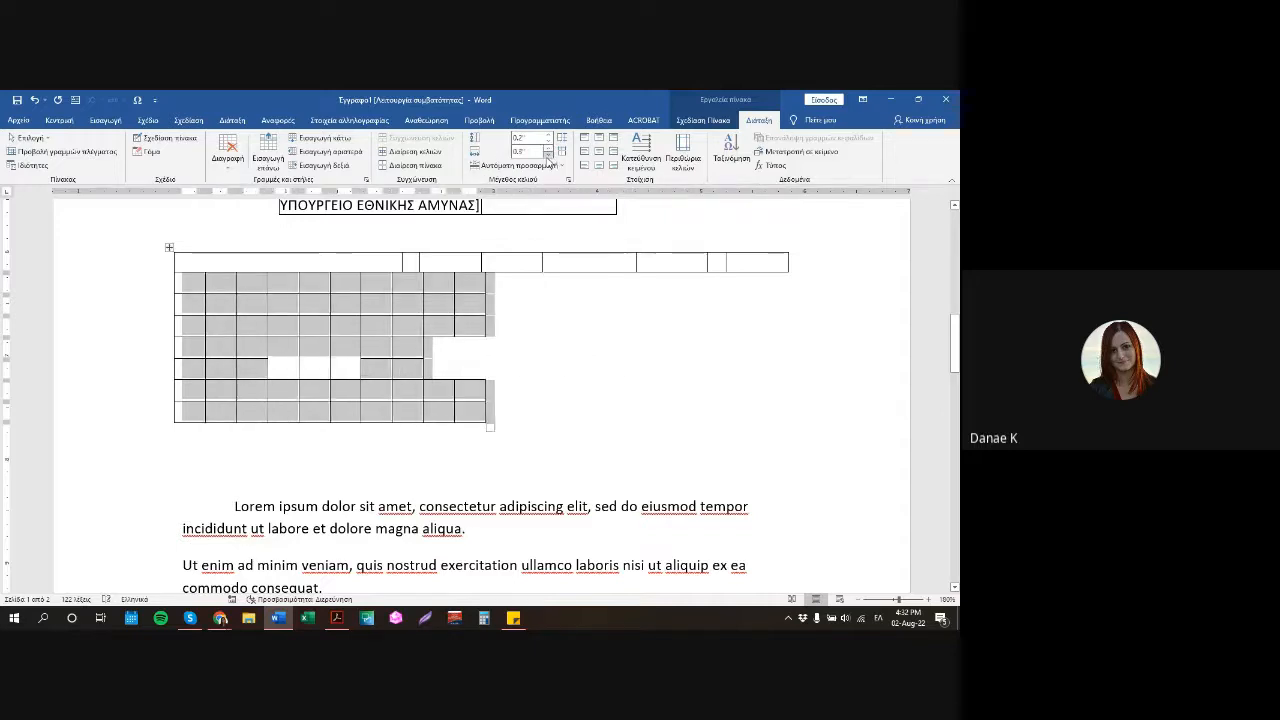
pyautogui.click(548, 147)
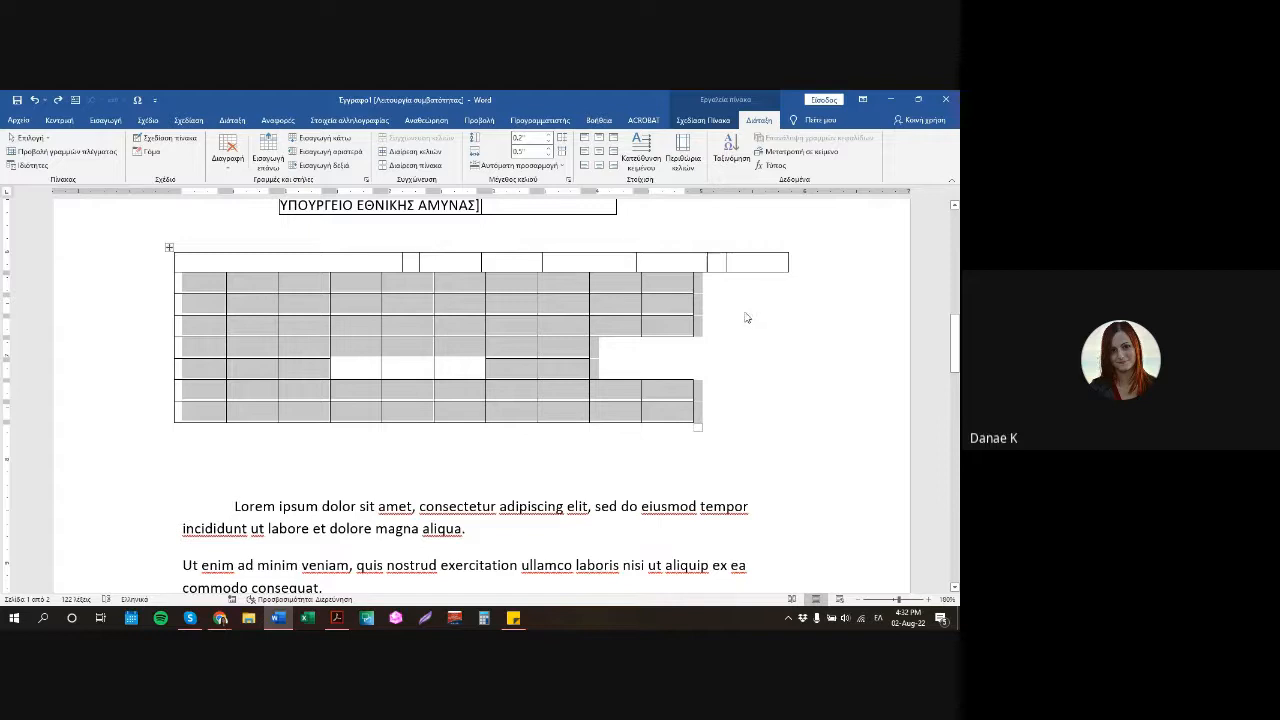
# Undo the uniform column widths and the last row height increase.
pyautogui.hotkey('ctrl', 'z')
pyautogui.hotkey('ctrl', 'z')
pyautogui.hotkey('ctrl', 'z')
pyautogui.hotkey('ctrl', 'z')
pyautogui.hotkey('ctrl', 'z')
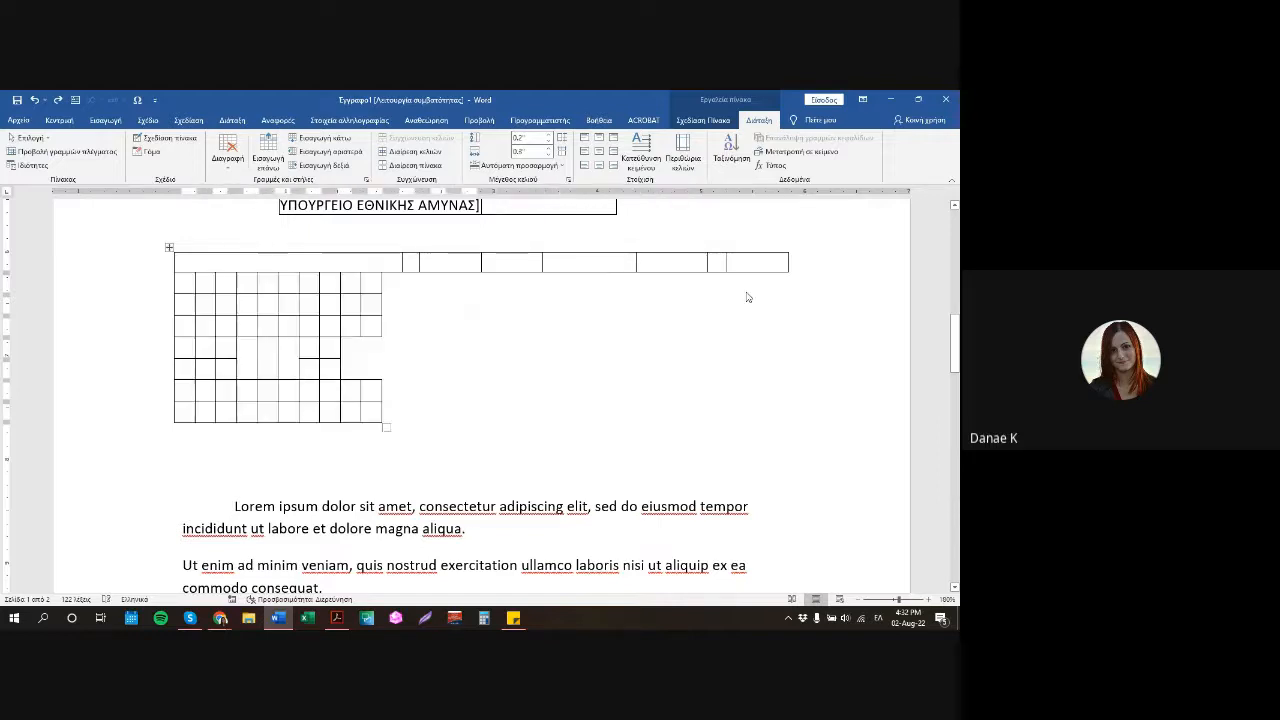
pyautogui.click(586, 294)
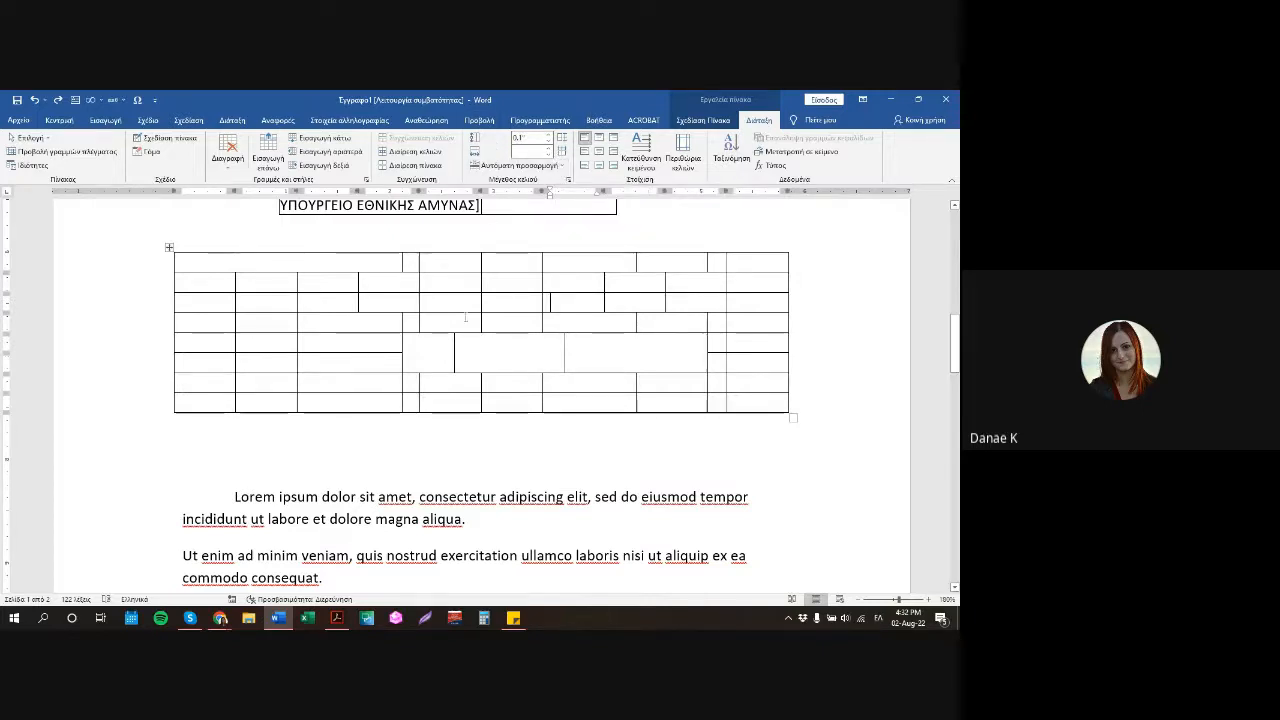
# Select the whole signature certification table above the empty grid and centre it horizontally on the page.
pyautogui.keyDown('ctrl'); pyautogui.scroll(-3, 328, 292); pyautogui.keyUp('ctrl')
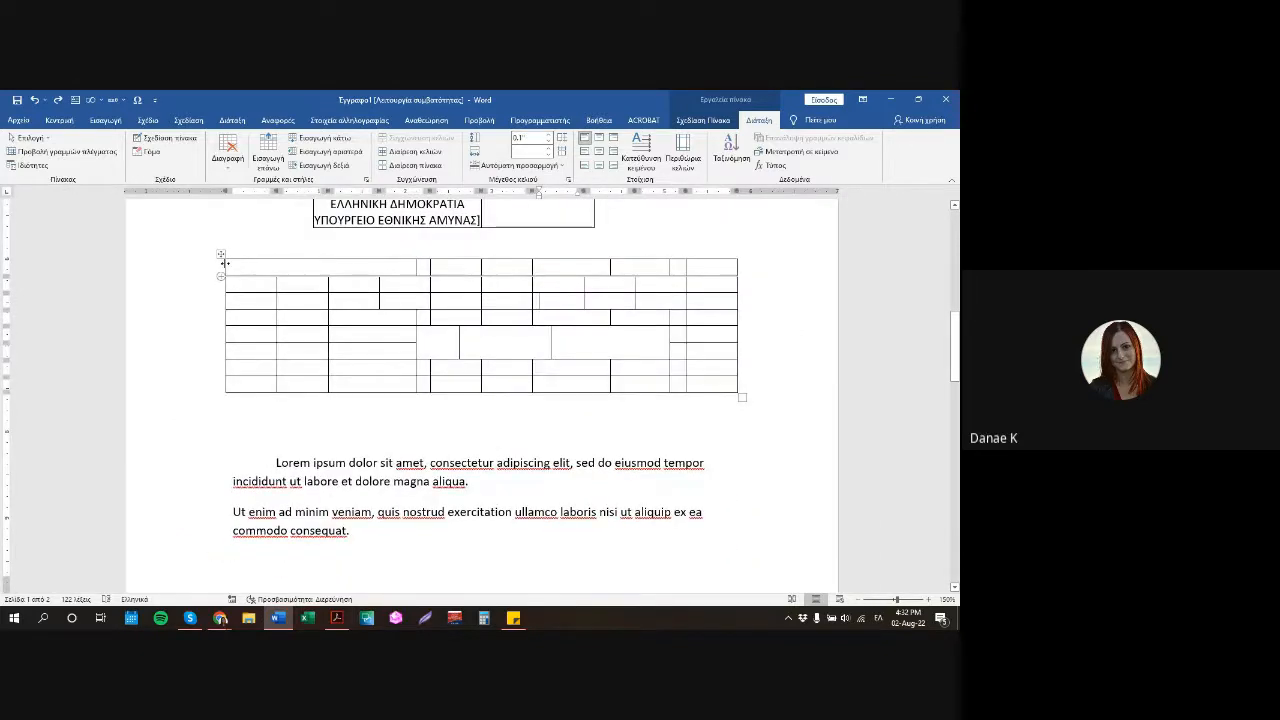
pyautogui.scroll(3, 341, 333)
pyautogui.click(524, 334)
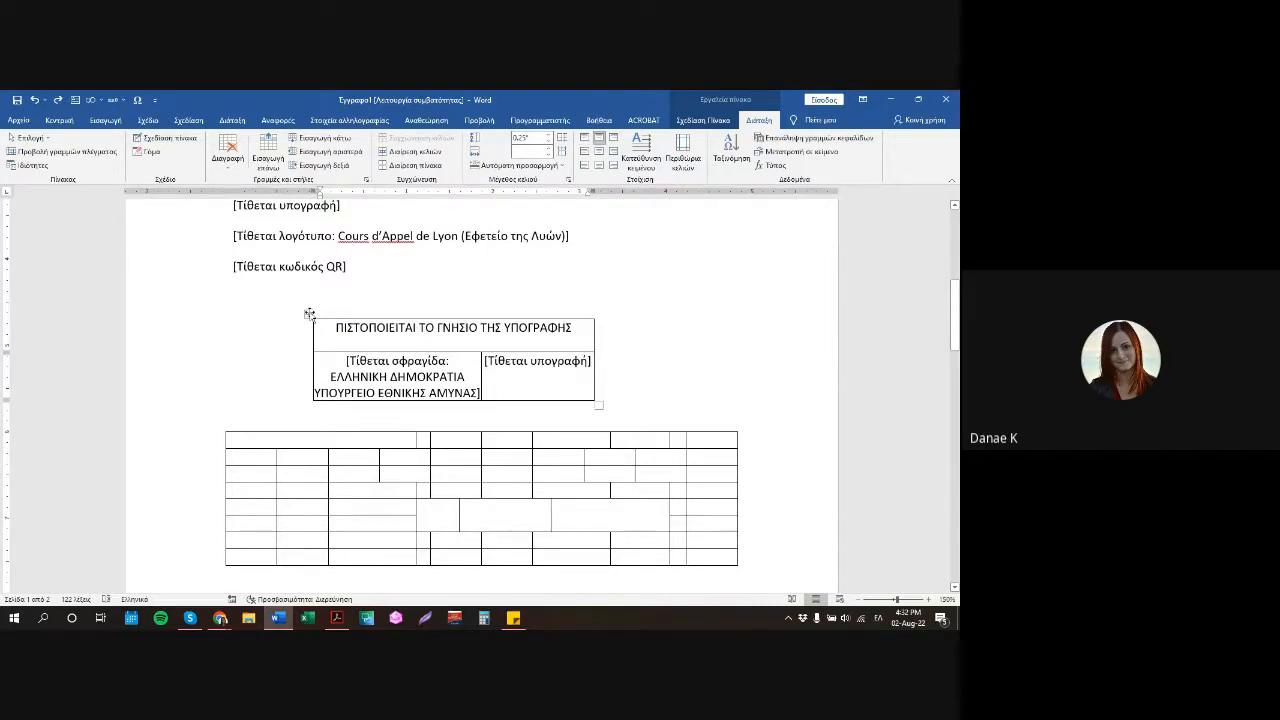
pyautogui.click(308, 316)
pyautogui.scroll(4, 308, 316)
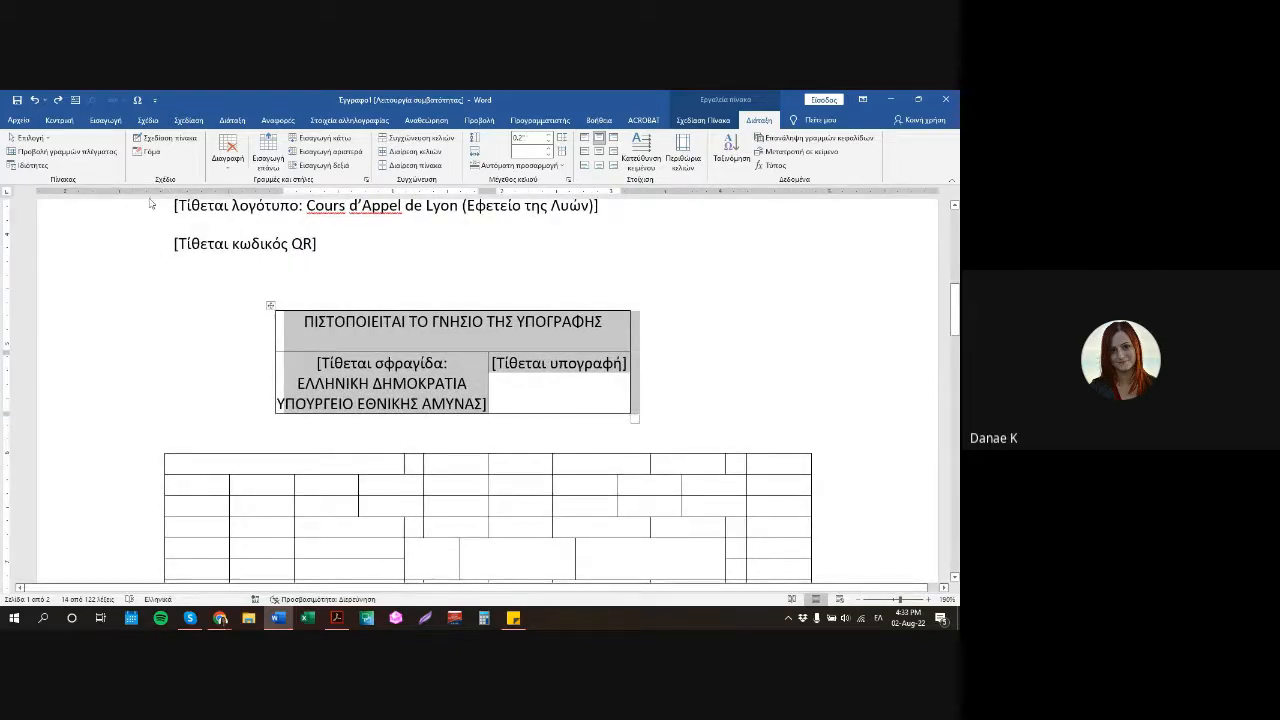
pyautogui.click(60, 121)
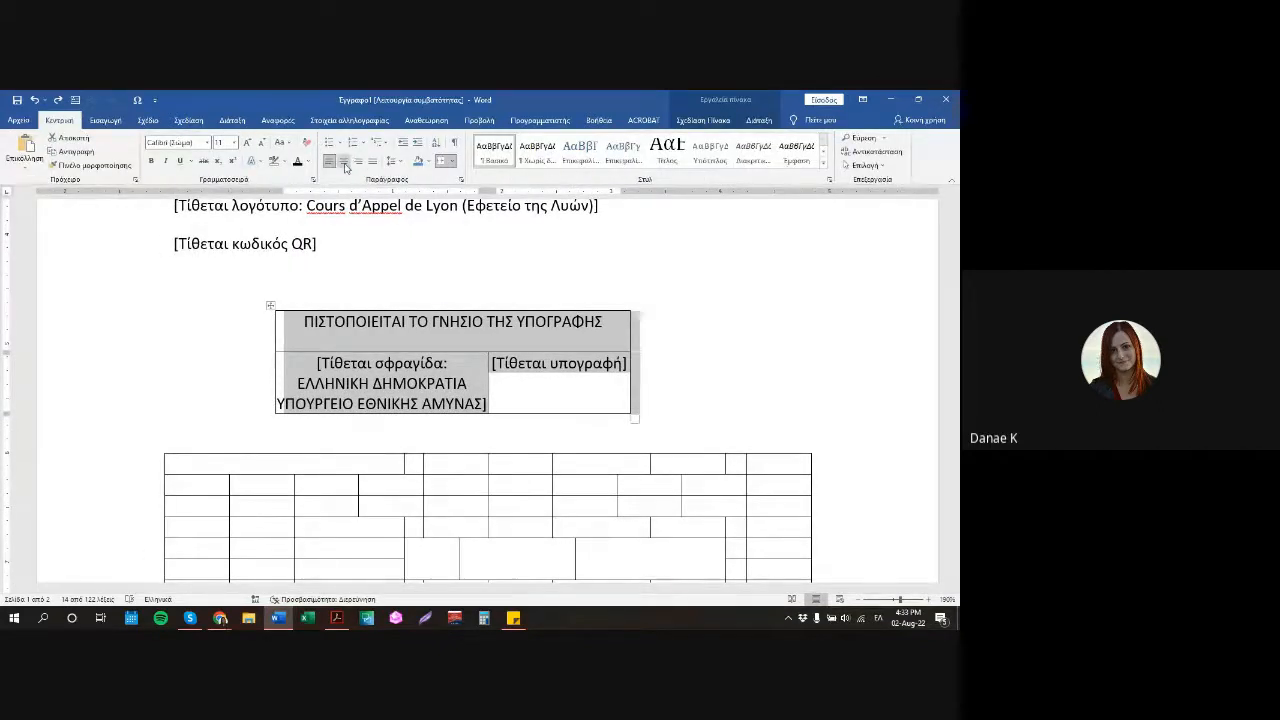
pyautogui.click(344, 164)
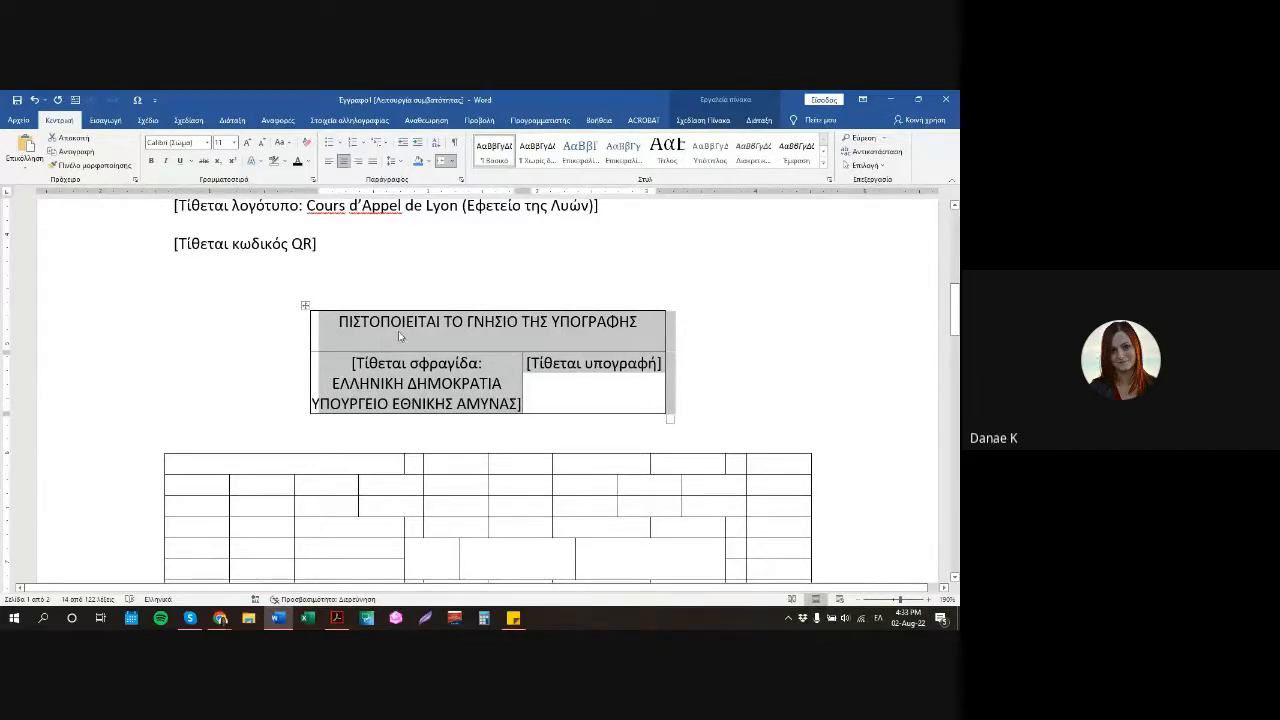
# Try left and right alignment for the whole certification table, and return it to the centre.
pyautogui.click(331, 162)
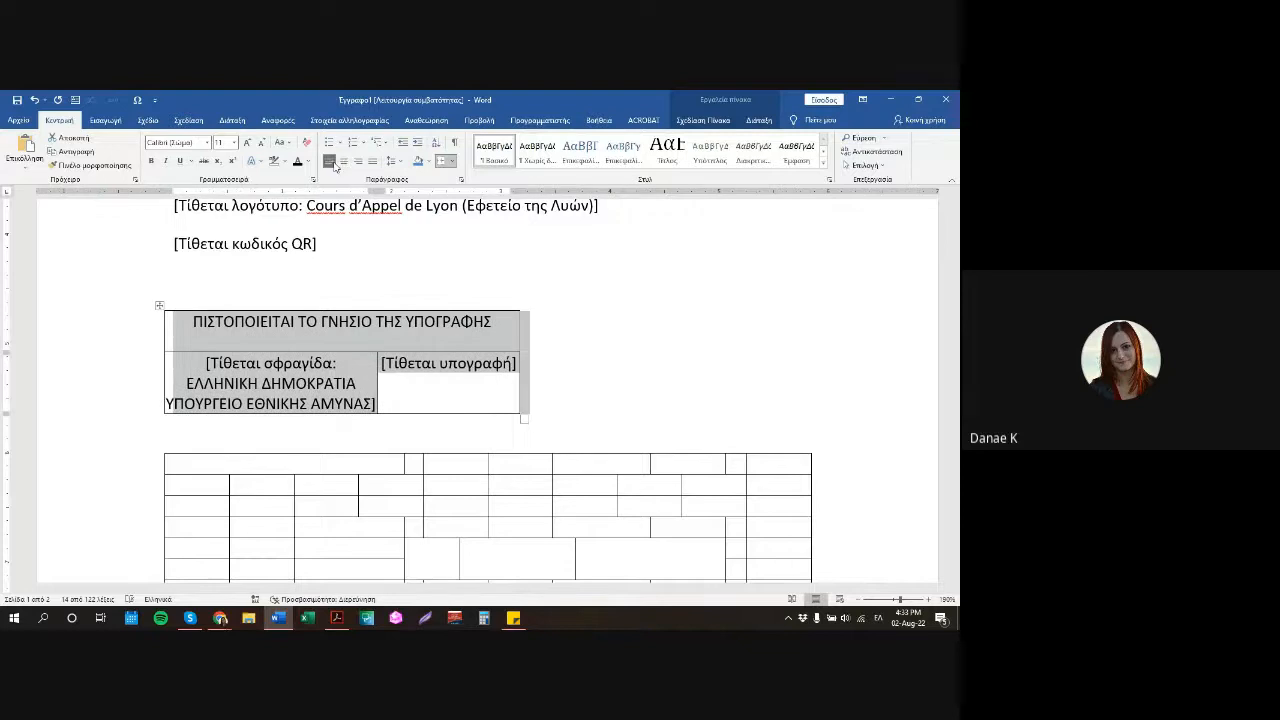
pyautogui.click(360, 163)
pyautogui.click(330, 163)
pyautogui.click(343, 162)
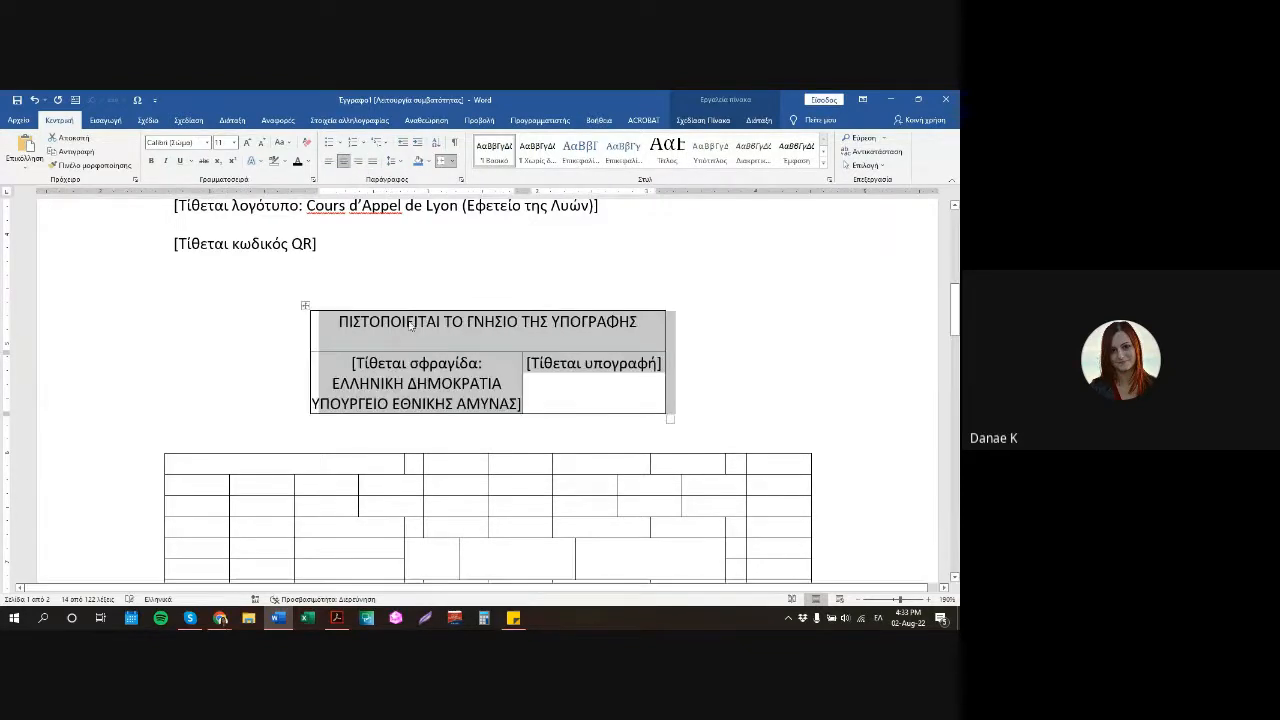
# Try right and left alignment for the heading text inside the certification table's first cell, and centre it again.
pyautogui.click(408, 321)
pyautogui.click(359, 162)
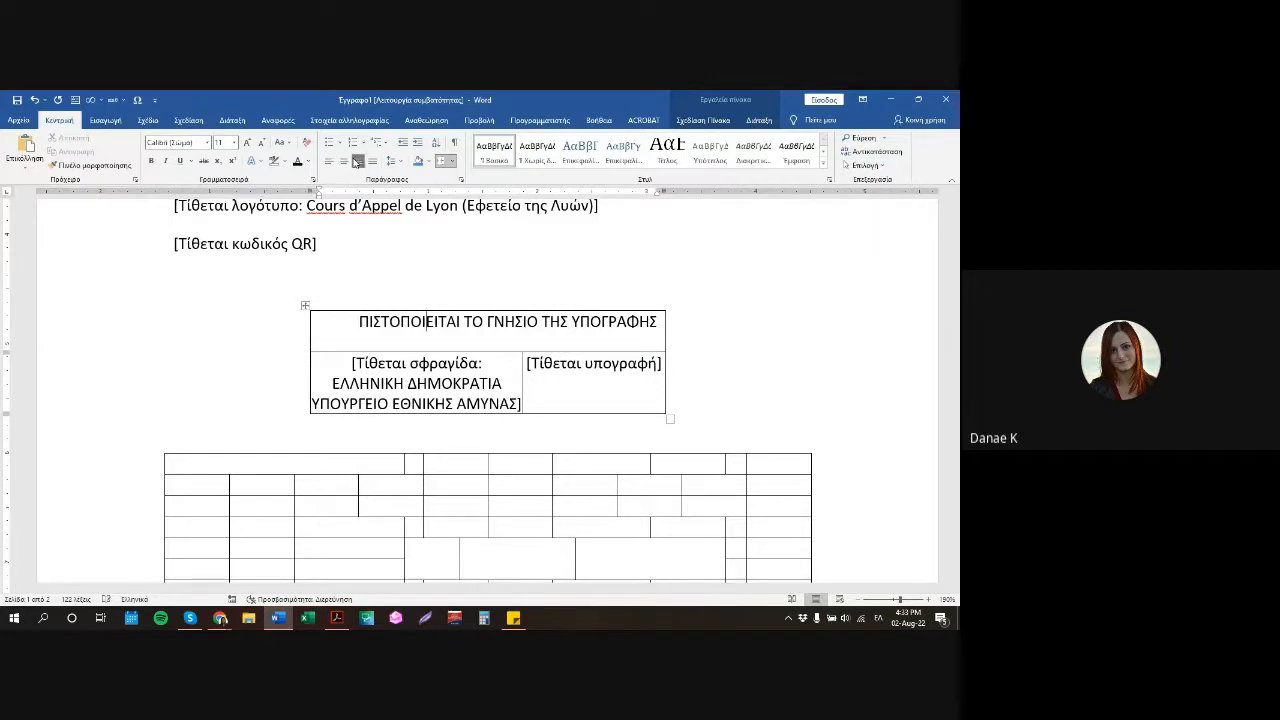
pyautogui.click(330, 162)
pyautogui.click(343, 162)
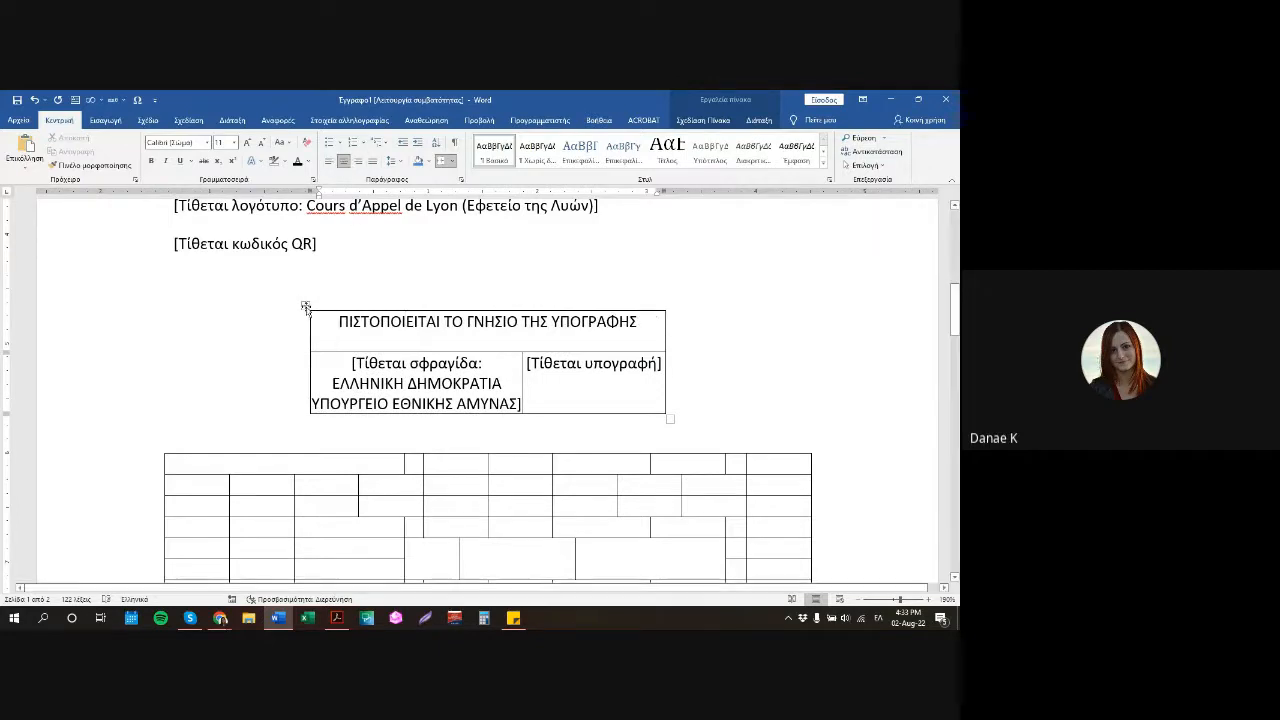
# Fit the whole certification table to the text width of the page with AutoFit Window.
pyautogui.click(305, 305)
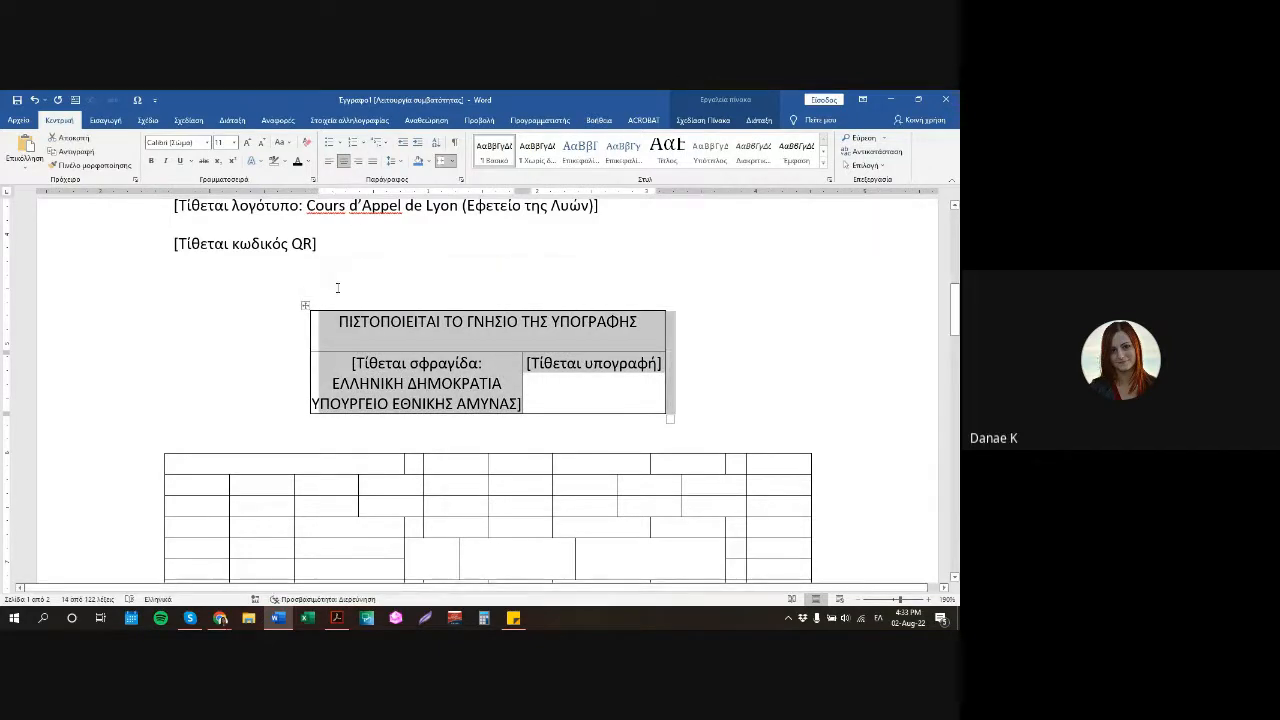
pyautogui.scroll(-3, 320, 340)
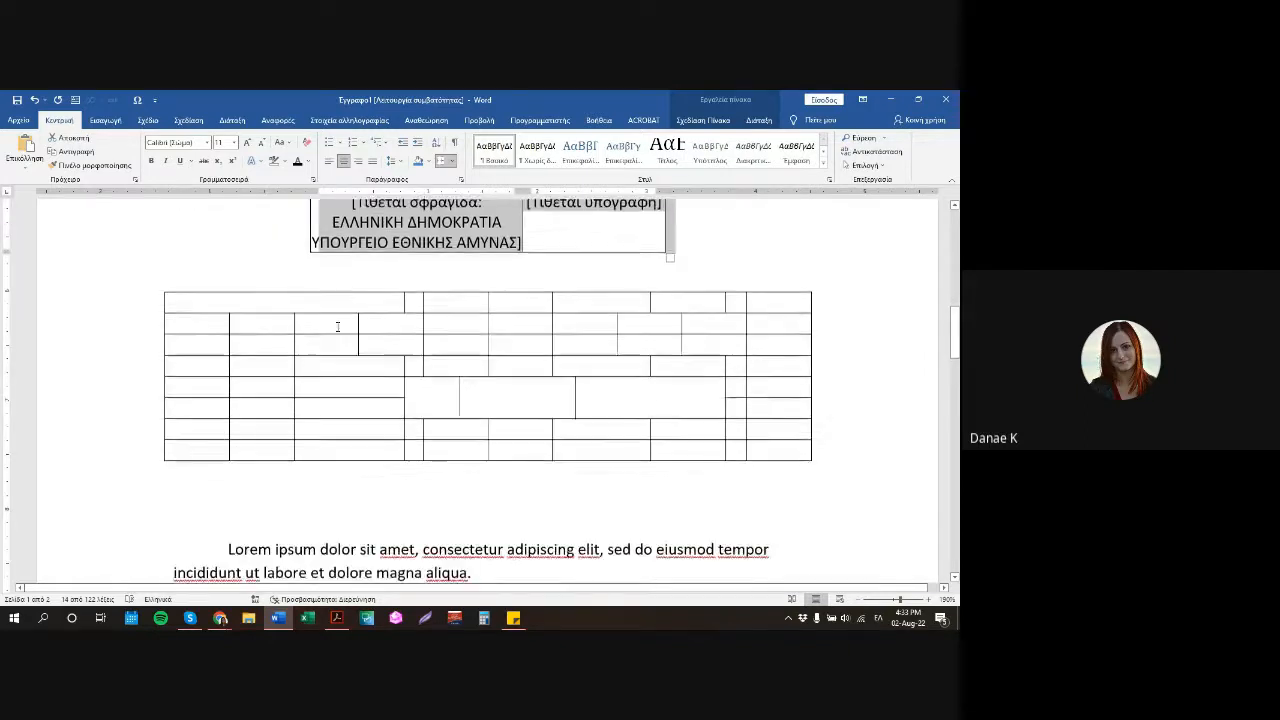
pyautogui.scroll(3, 400, 300)
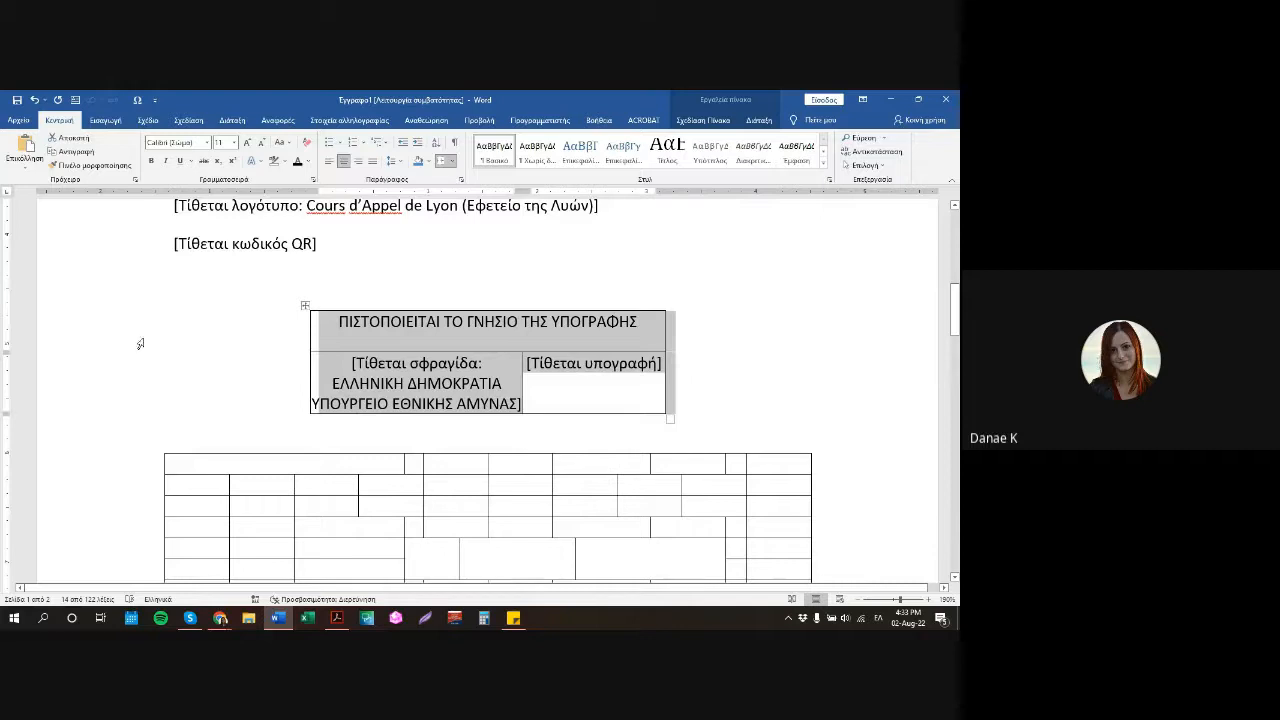
pyautogui.click(760, 121)
pyautogui.click(543, 166)
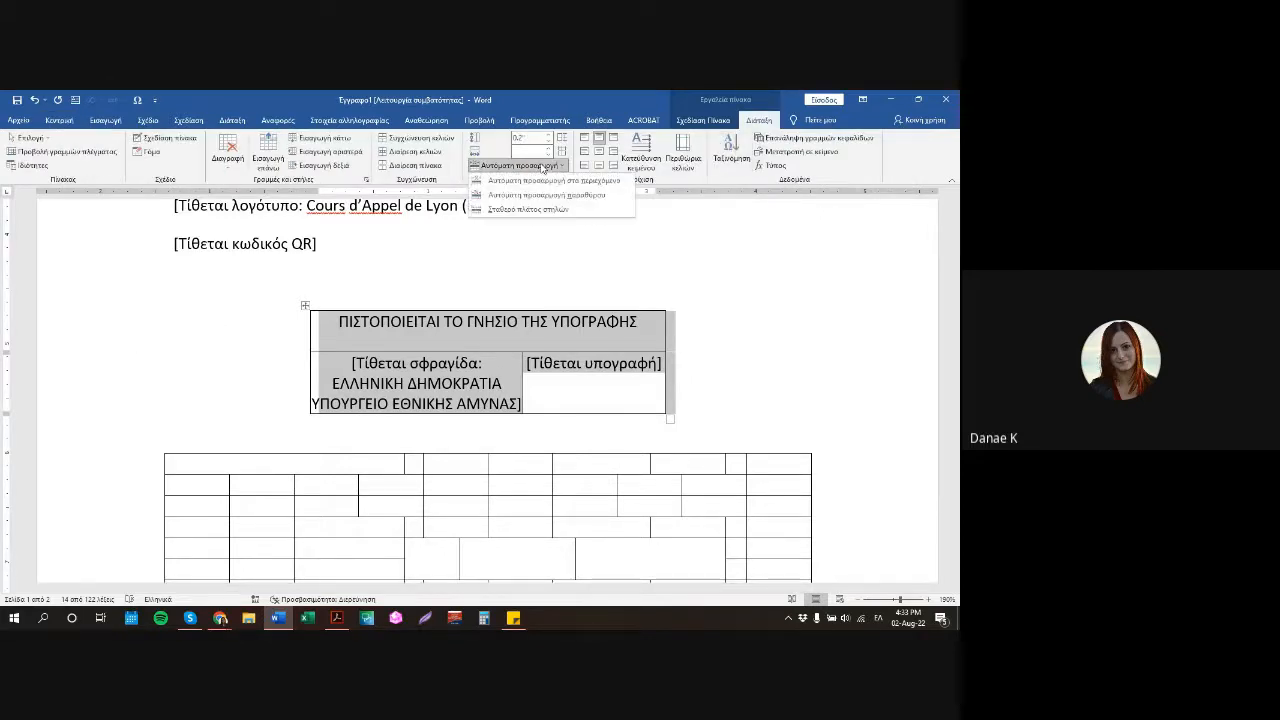
pyautogui.click(591, 196)
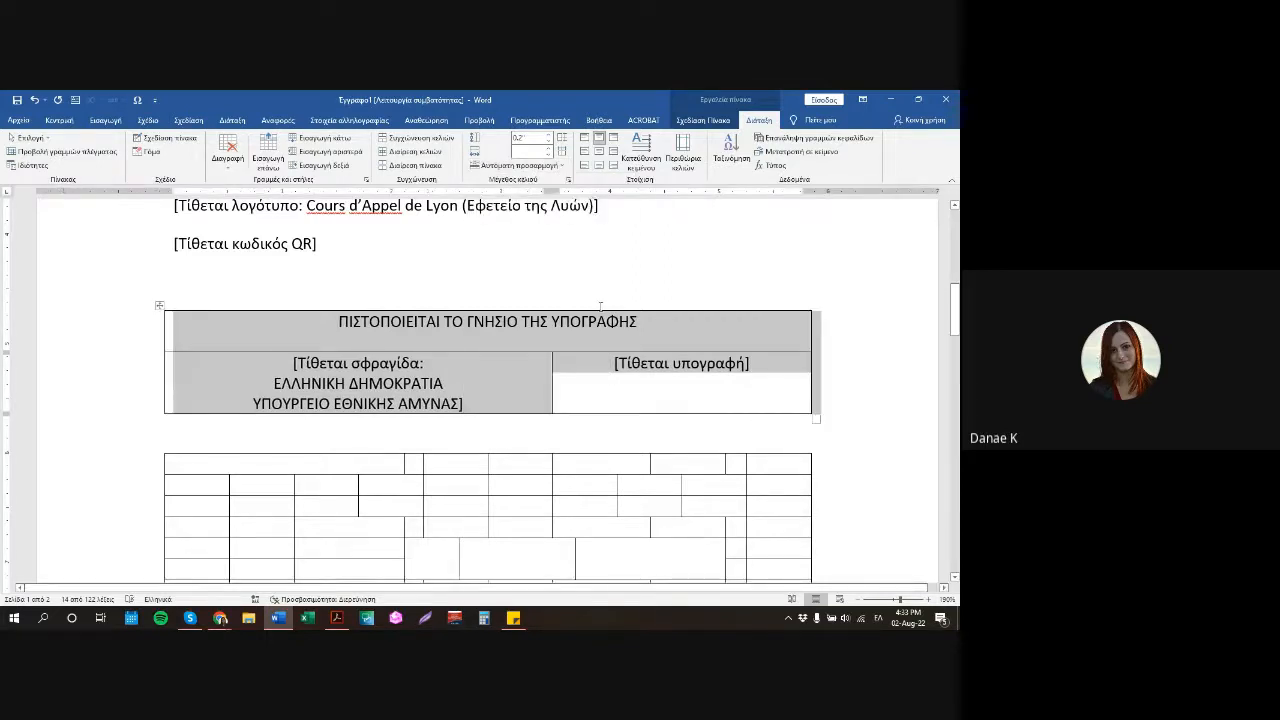
pyautogui.keyDown('ctrl'); pyautogui.scroll(-1, 585, 331); pyautogui.keyUp('ctrl')
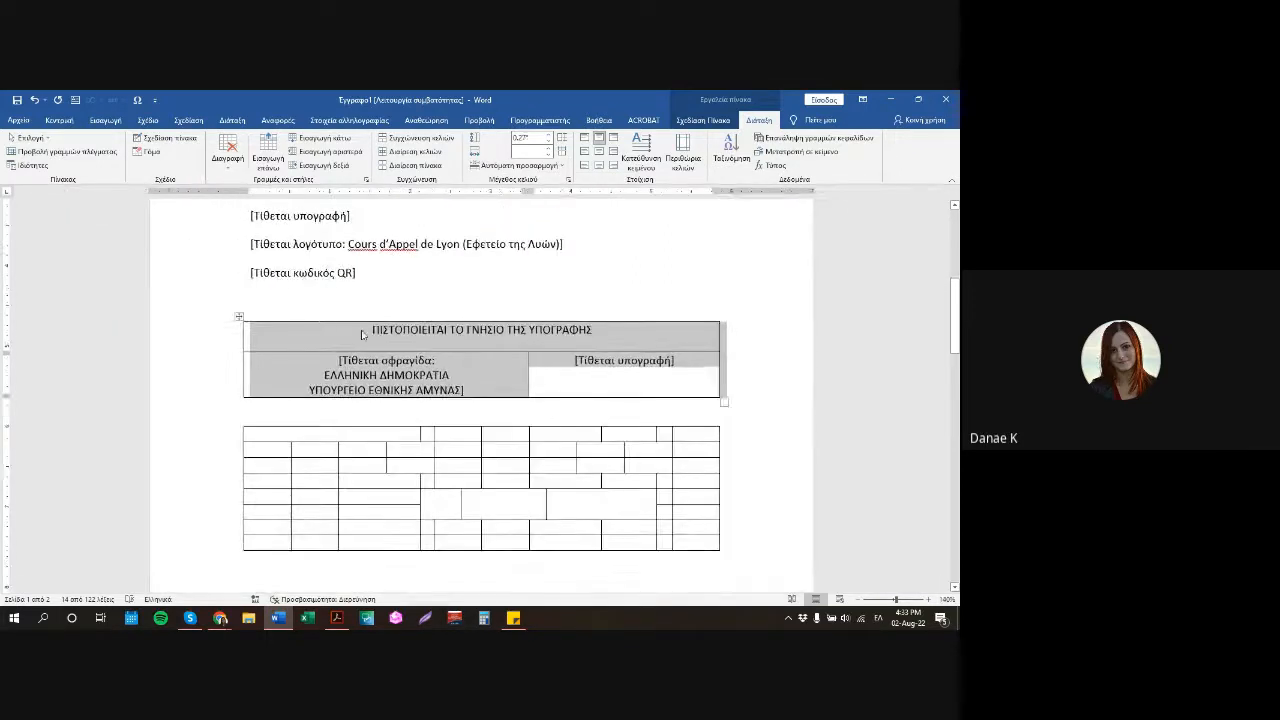
pyautogui.click(282, 323)
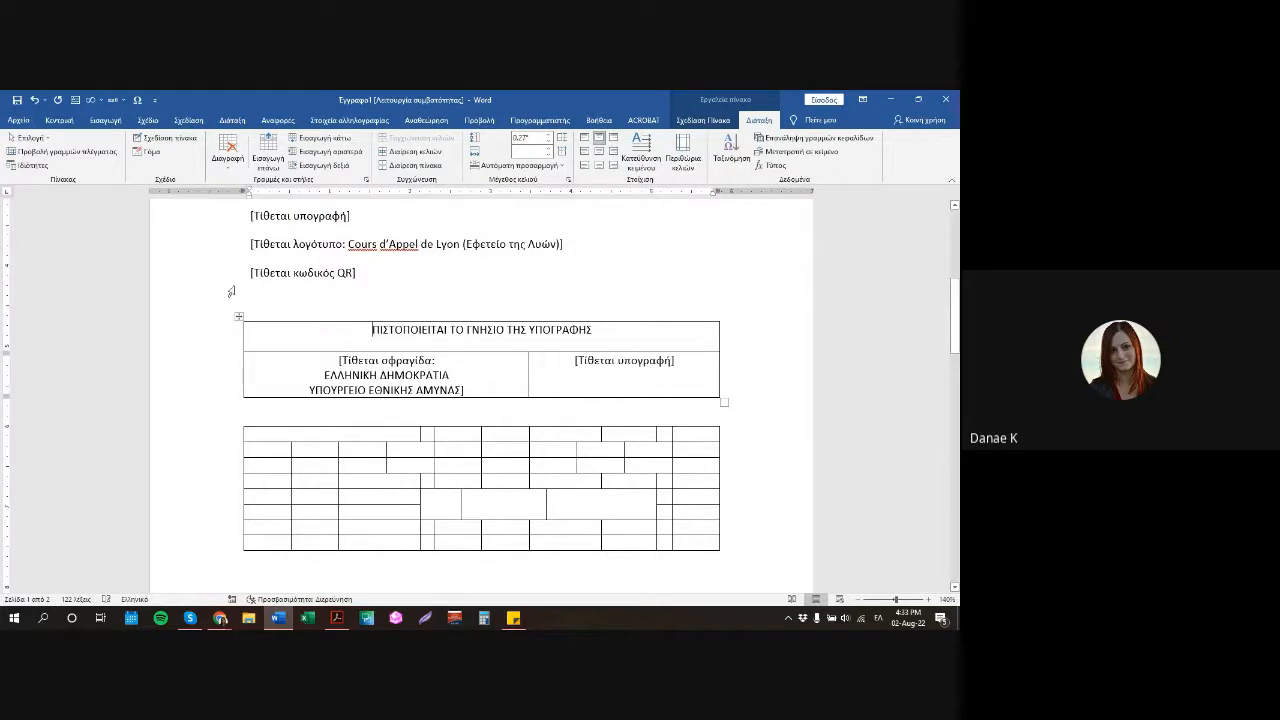
# Apply narrow page margins with the certification table and its adjacent blank lines selected.
pyautogui.moveTo(252, 300); pyautogui.dragTo(668, 410)
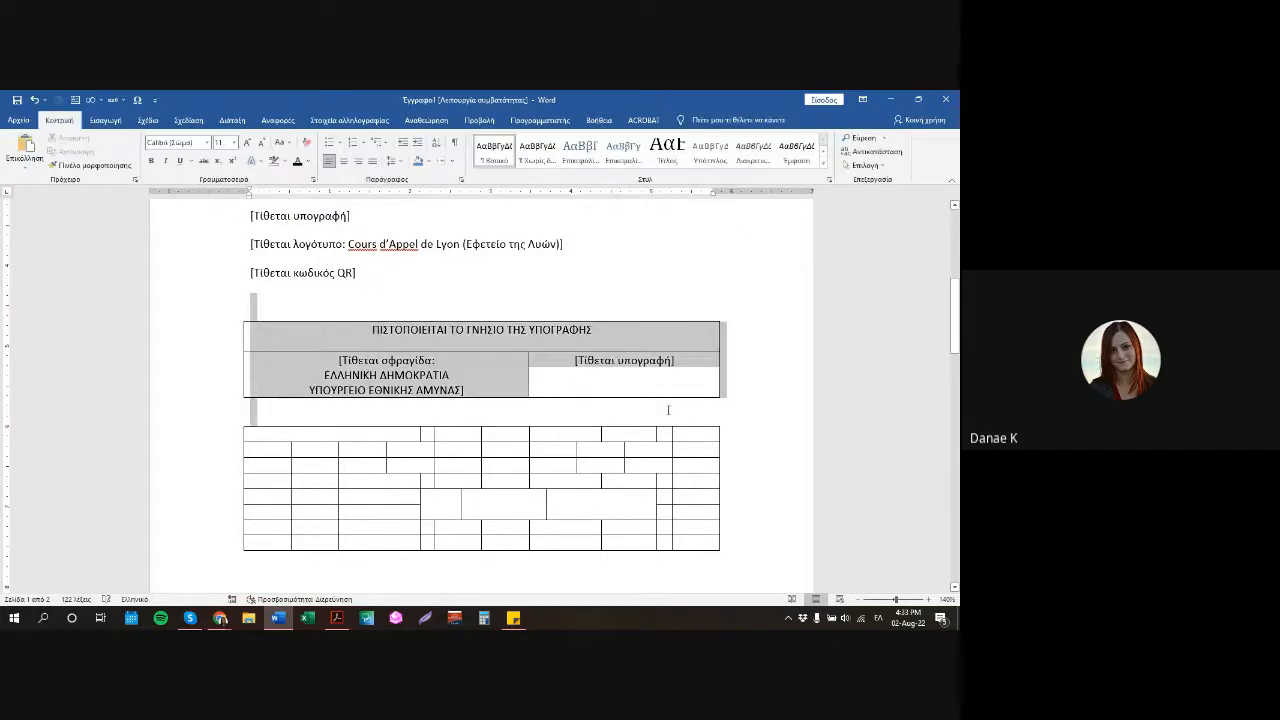
pyautogui.click(232, 120)
pyautogui.click(24, 150)
pyautogui.click(60, 255)
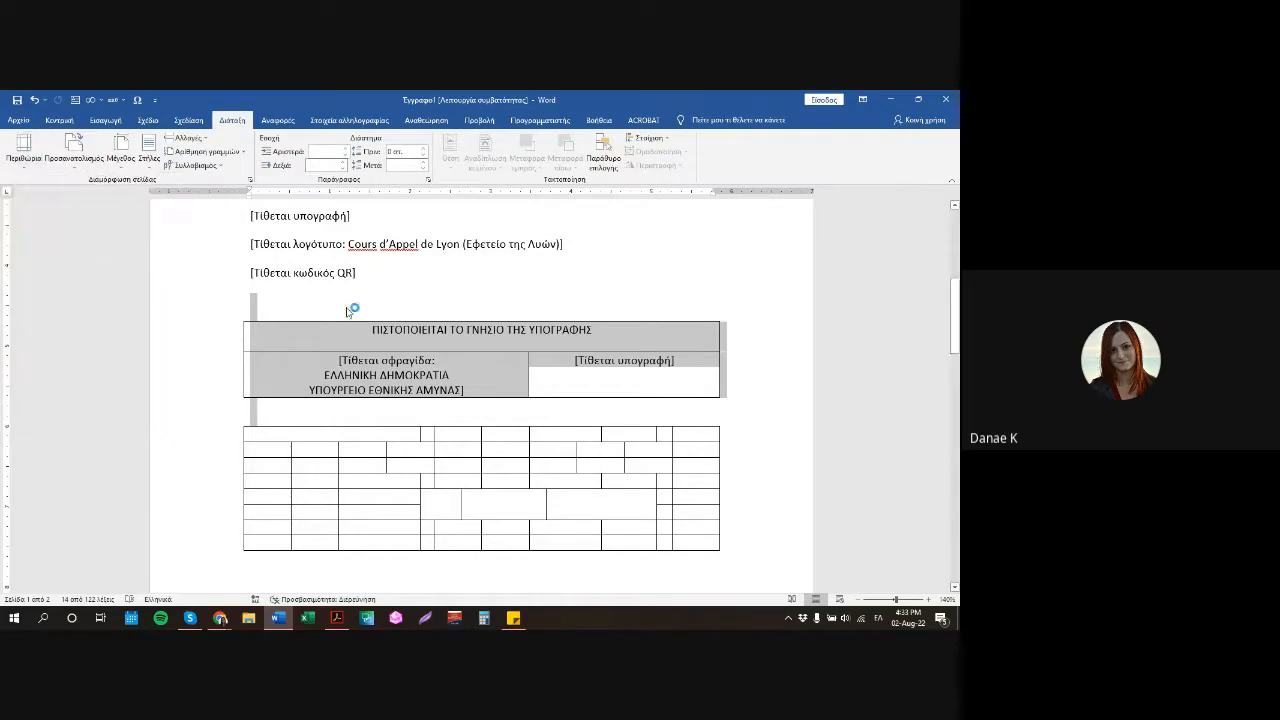
pyautogui.click(452, 347)
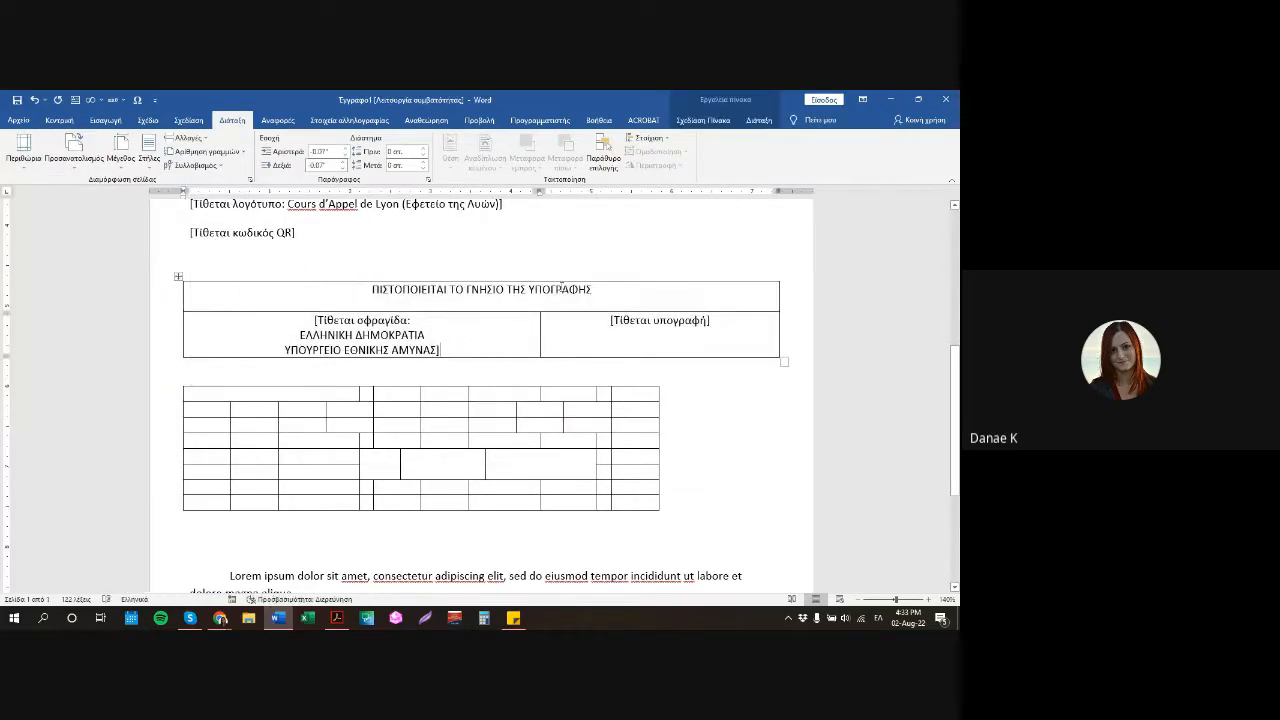
pyautogui.click(730, 303)
pyautogui.scroll(2, 460, 309)
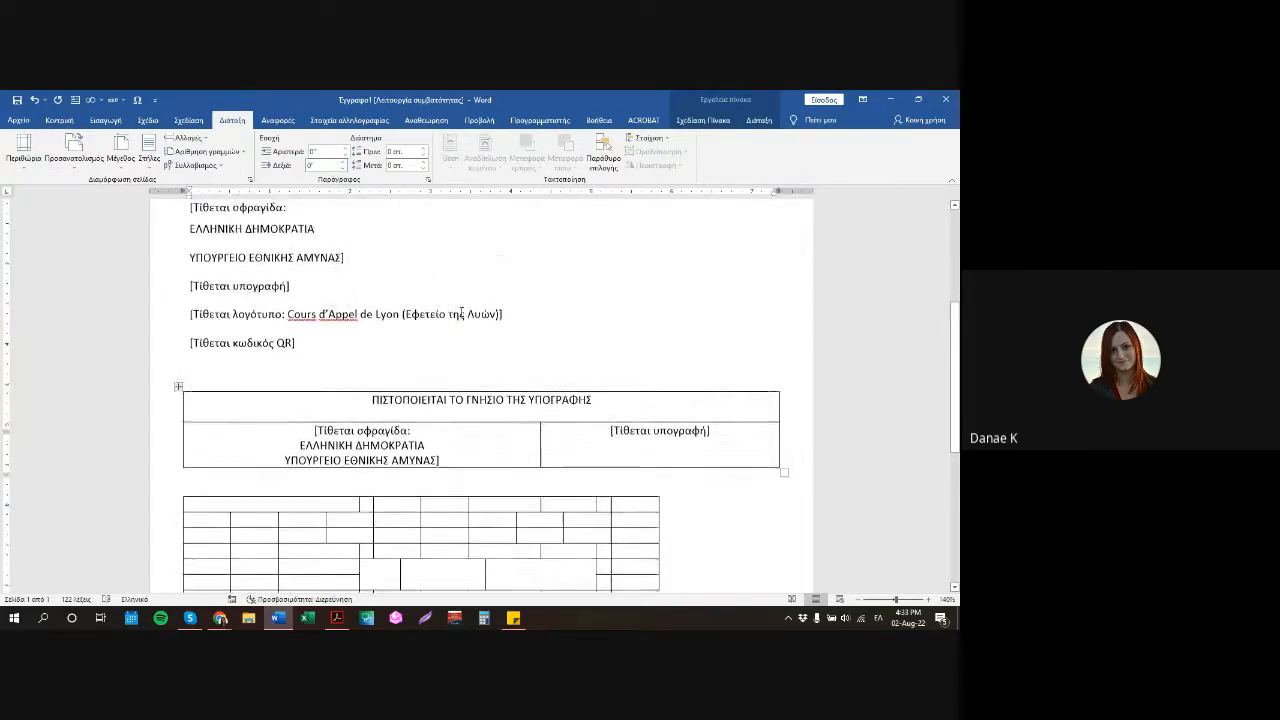
# Fit the second, irregular grid table below the certification table to the page's text width with AutoFit Window.
pyautogui.scroll(-2, 590, 345)
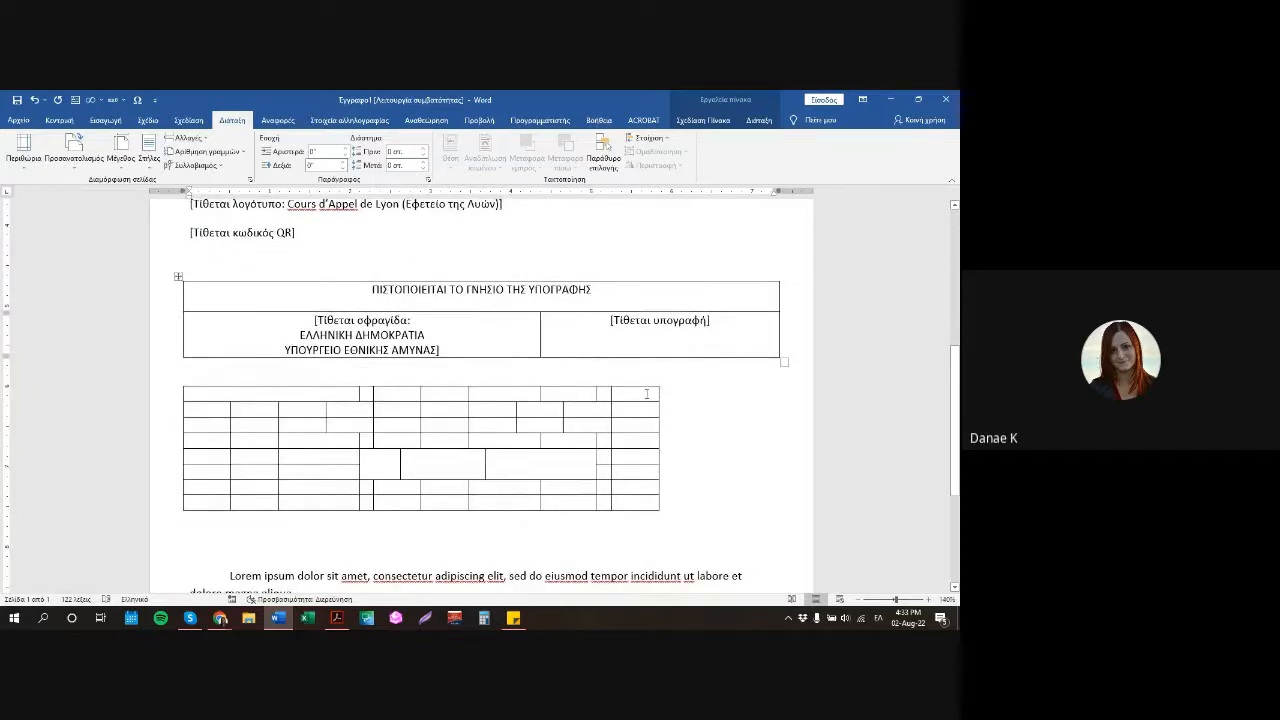
pyautogui.click(176, 386)
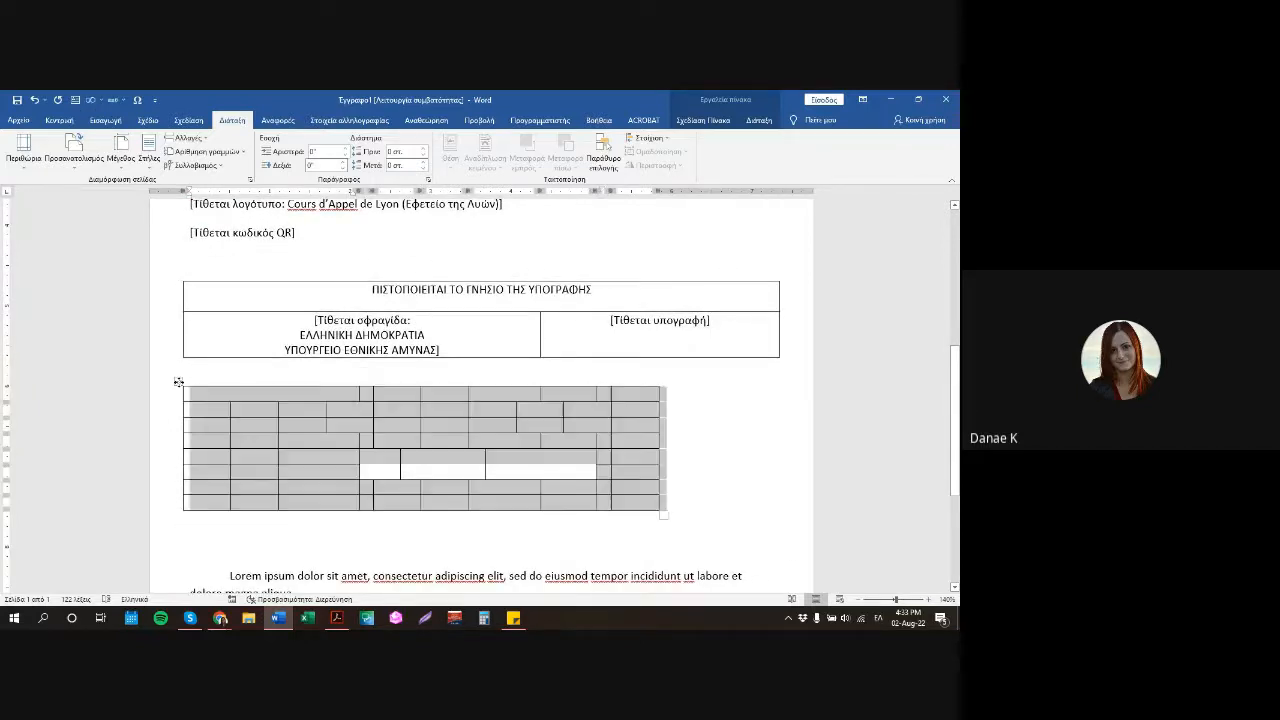
pyautogui.click(763, 124)
pyautogui.click(520, 165)
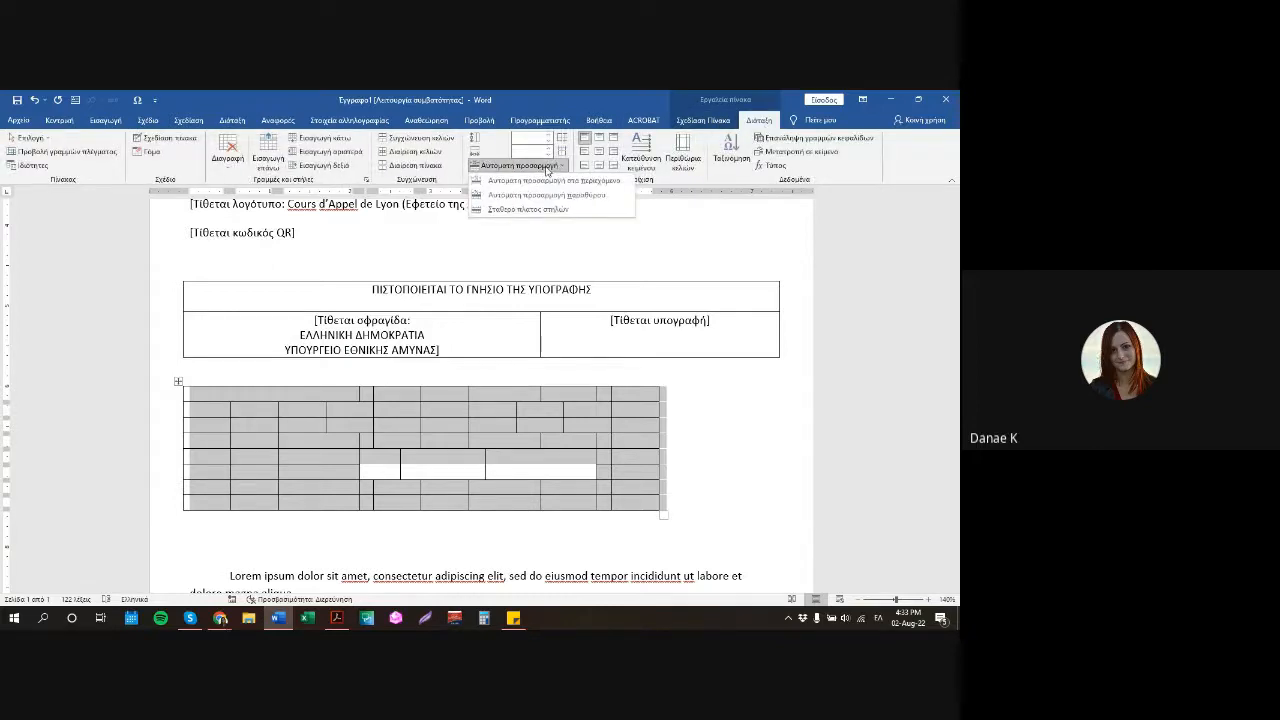
pyautogui.click(559, 195)
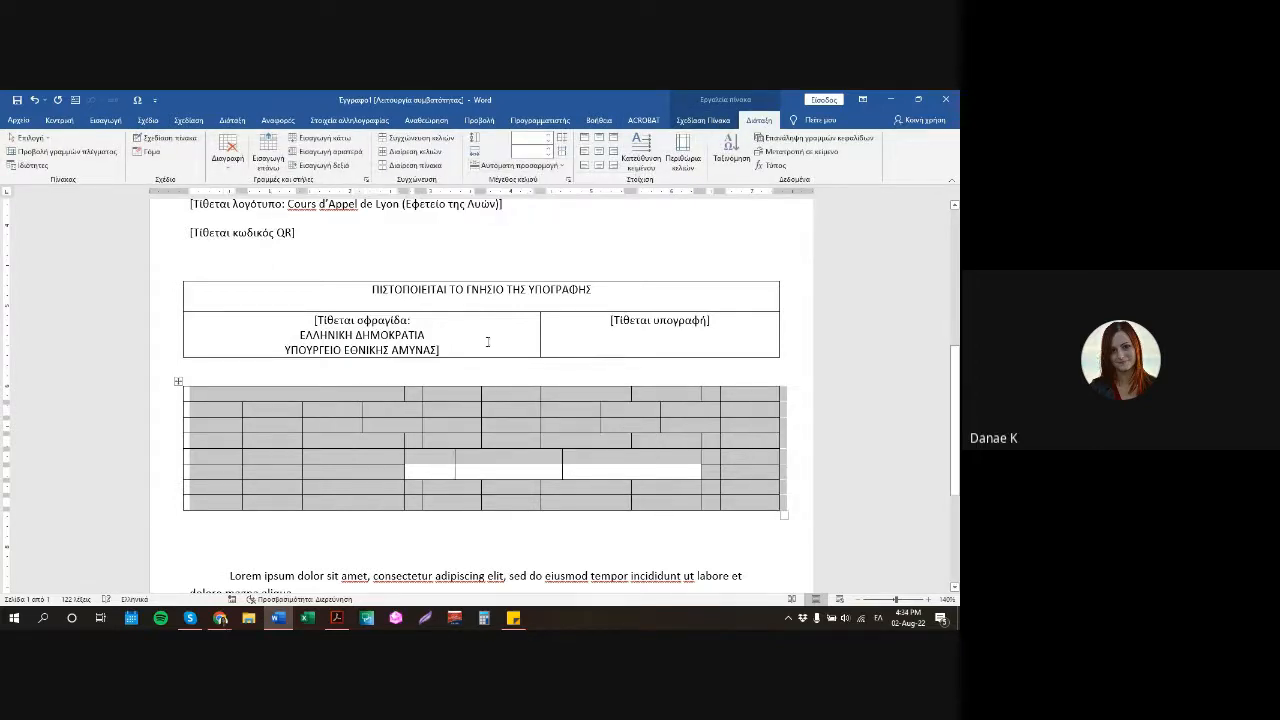
pyautogui.click(442, 416)
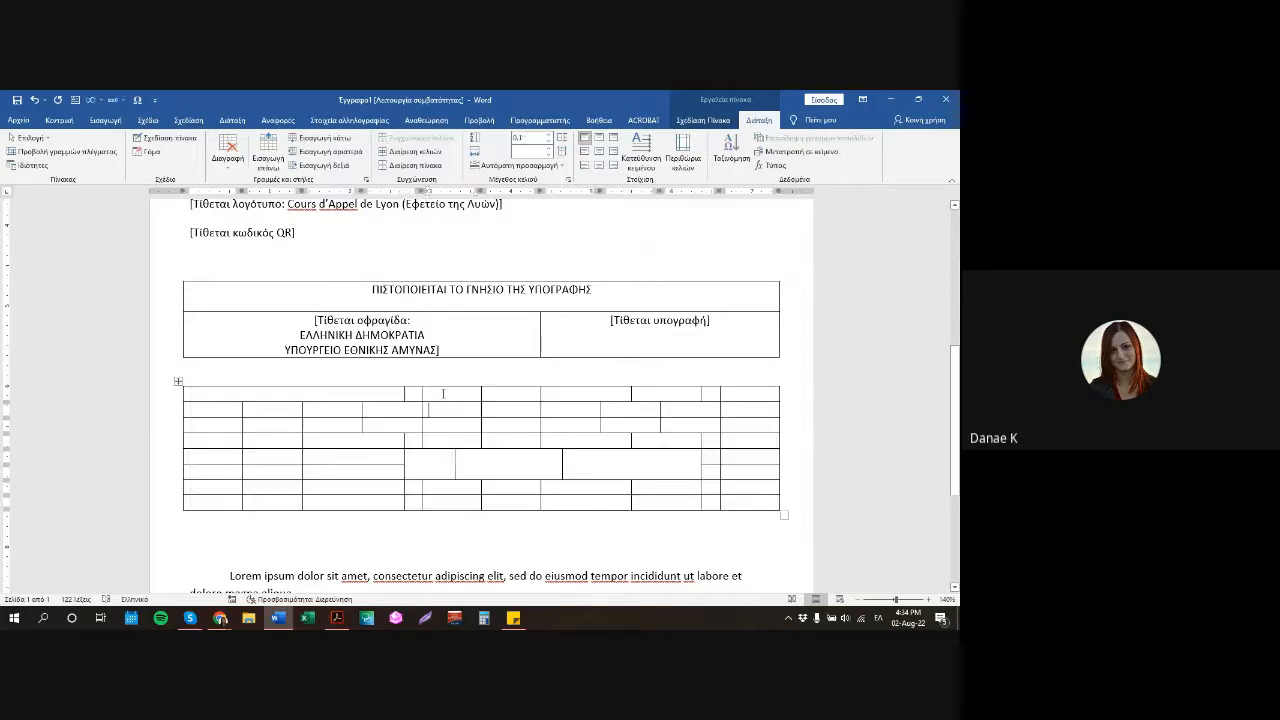
# Remove the blank space under the heading in the certification table's first row, and increase that row's height to about 0.61 inches.
pyautogui.click(503, 289)
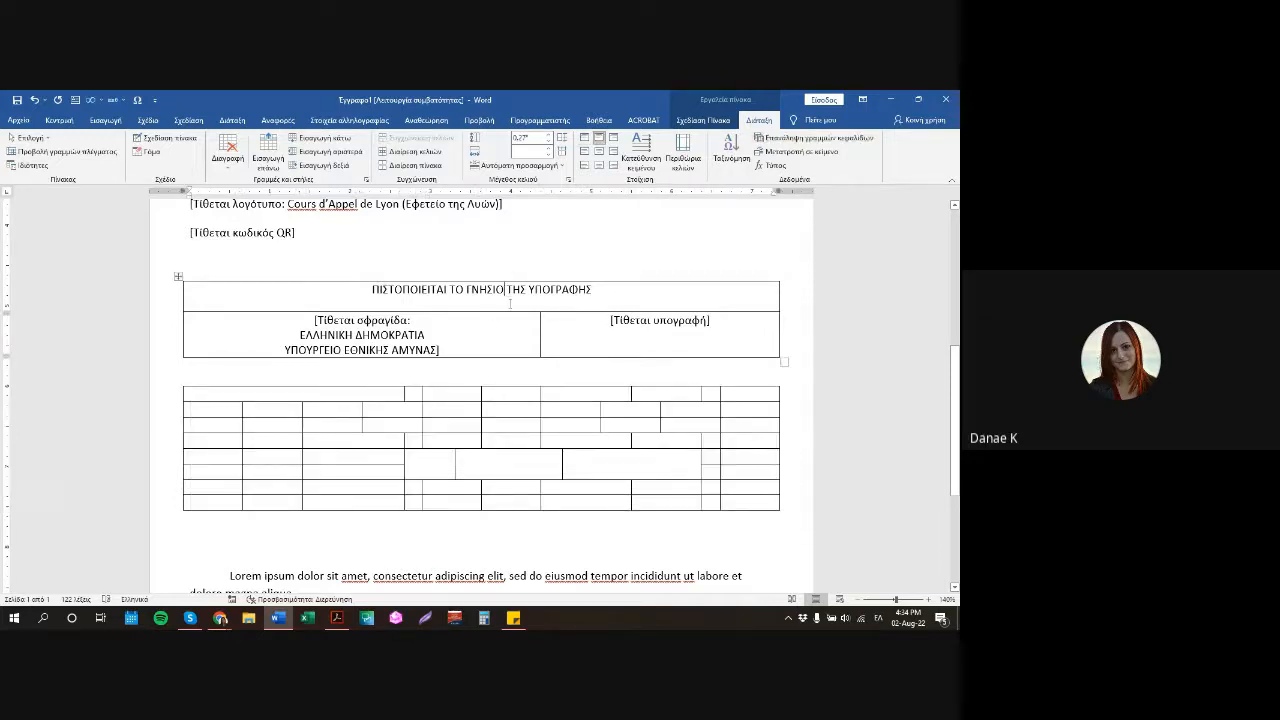
pyautogui.press('BackSpace')
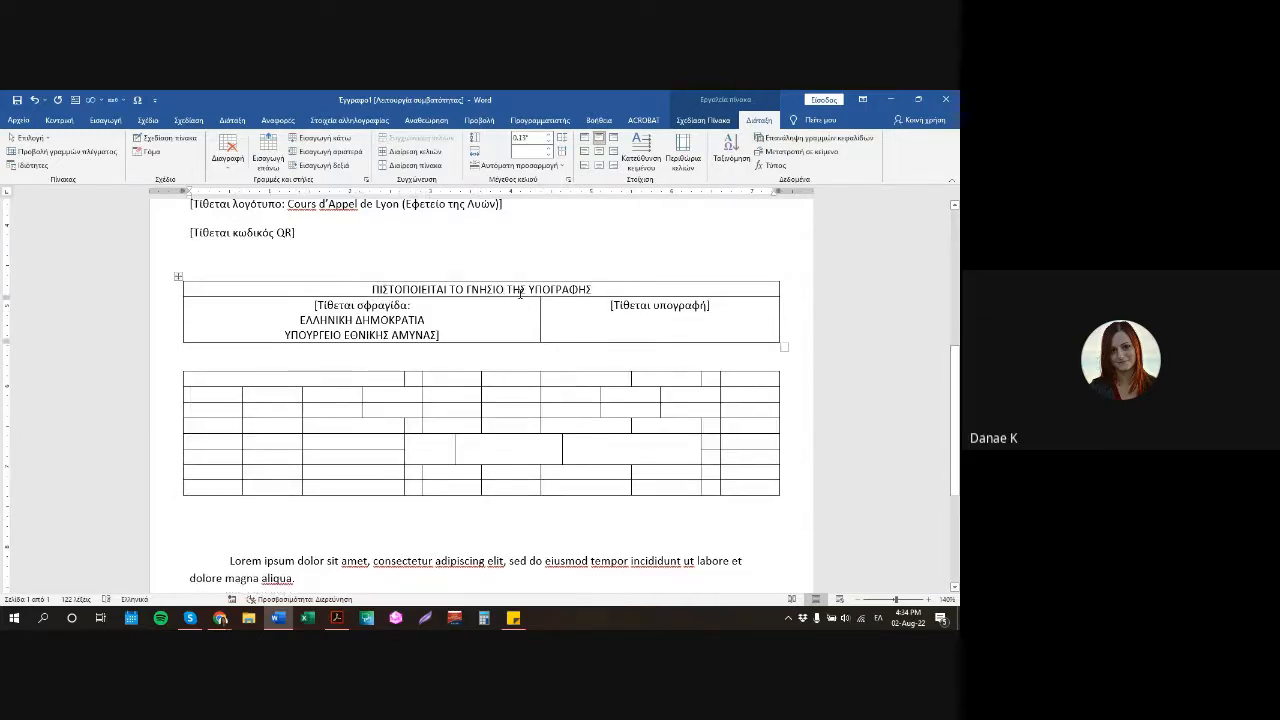
pyautogui.moveTo(523, 297); pyautogui.dragTo(525, 331)
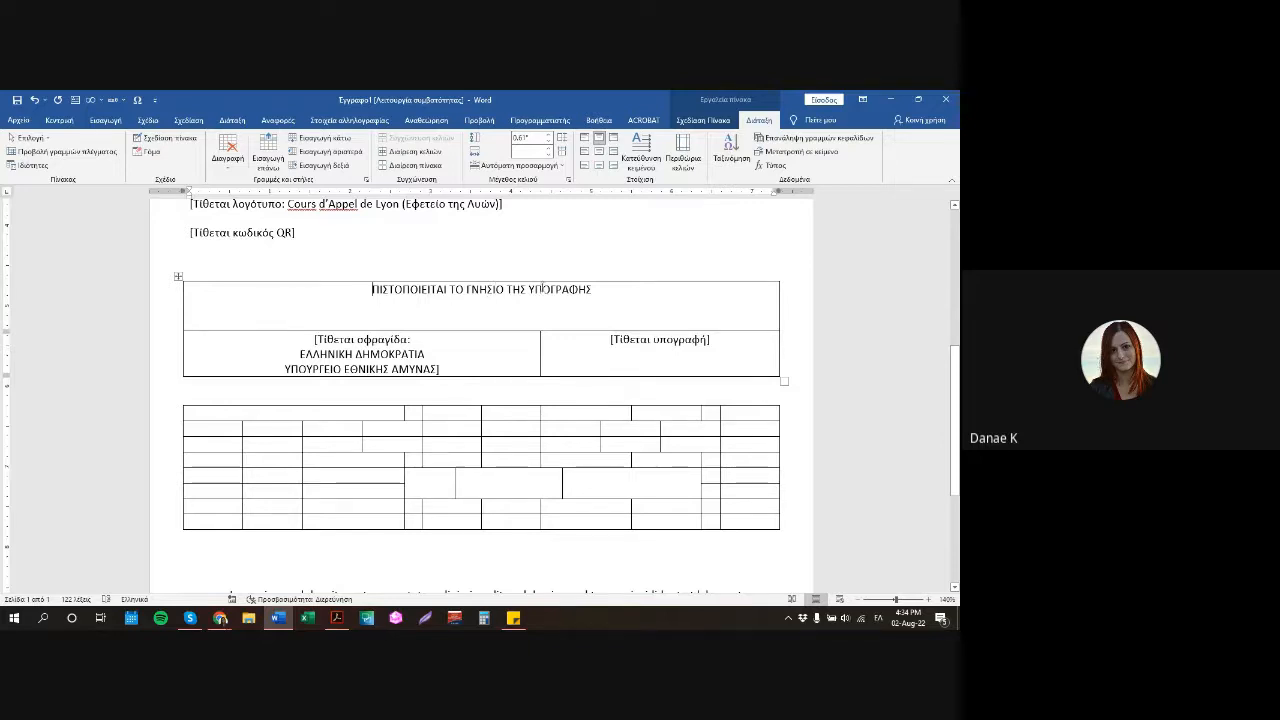
# Try bottom, middle and top cell alignments for the certification heading, finishing with it centred both horizontally and vertically in its cell.
pyautogui.click(598, 152)
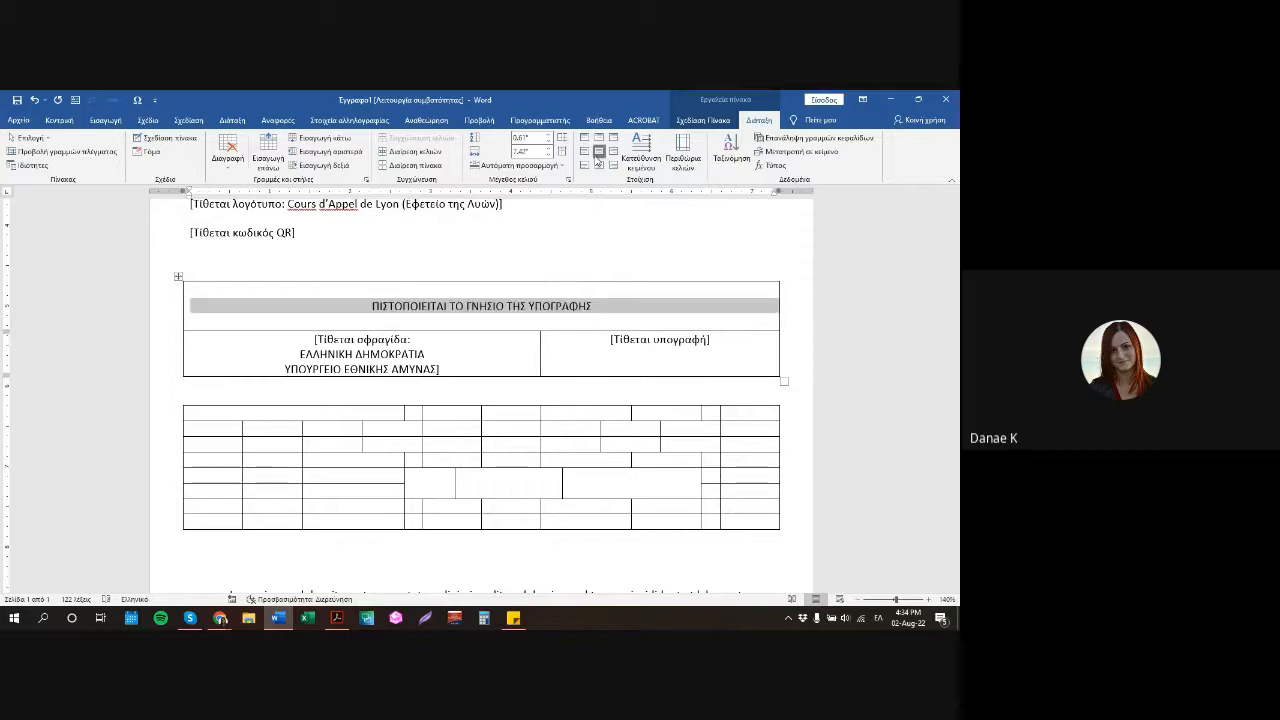
pyautogui.click(600, 166)
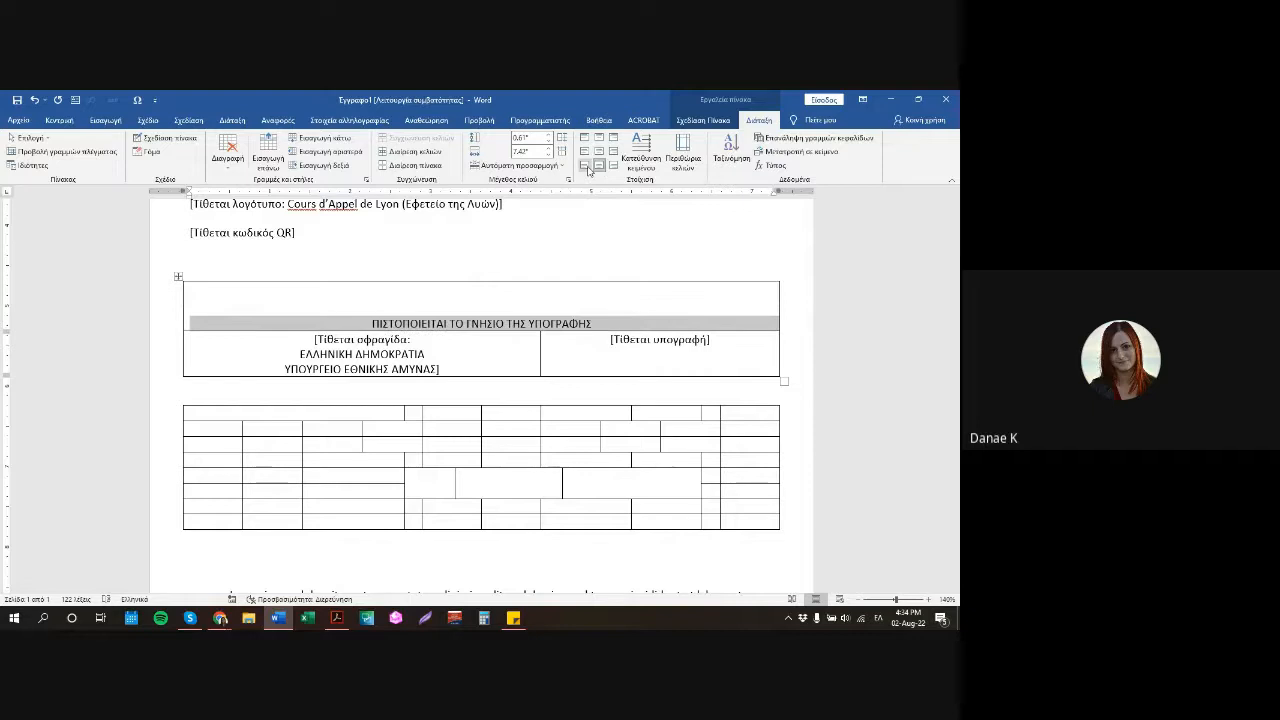
pyautogui.click(585, 166)
pyautogui.click(613, 166)
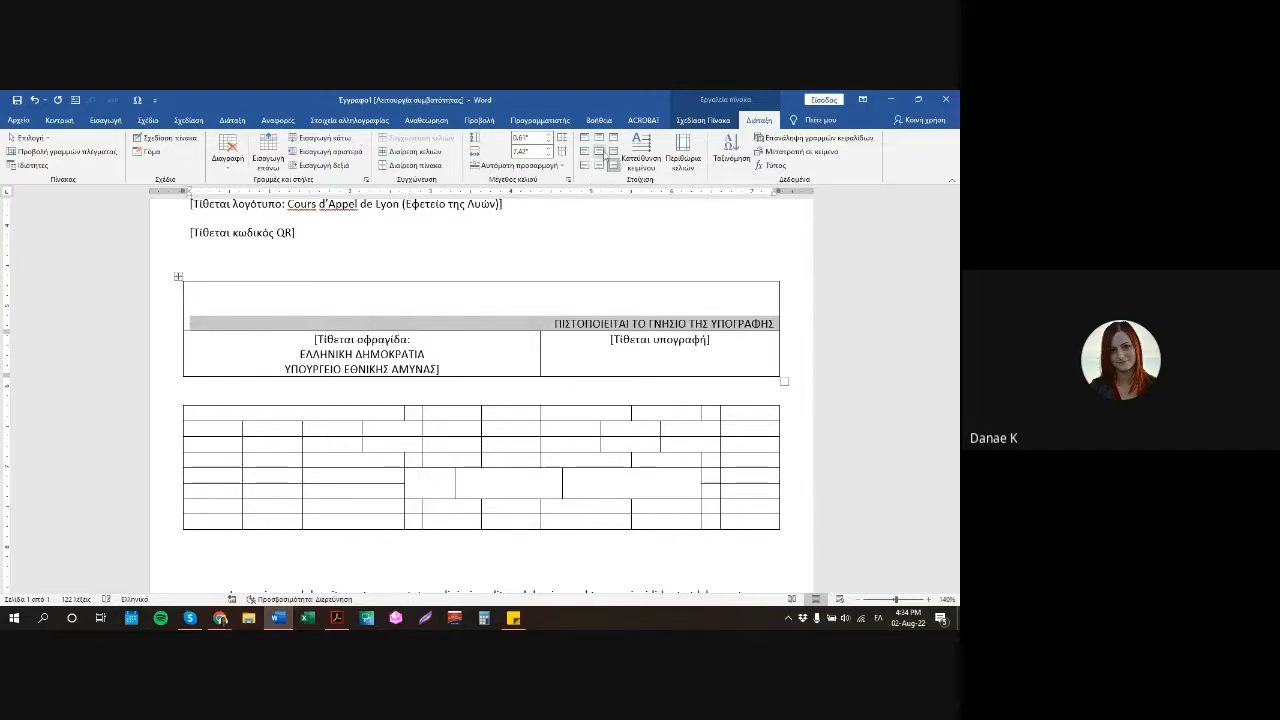
pyautogui.click(613, 151)
pyautogui.click(598, 151)
pyautogui.click(585, 138)
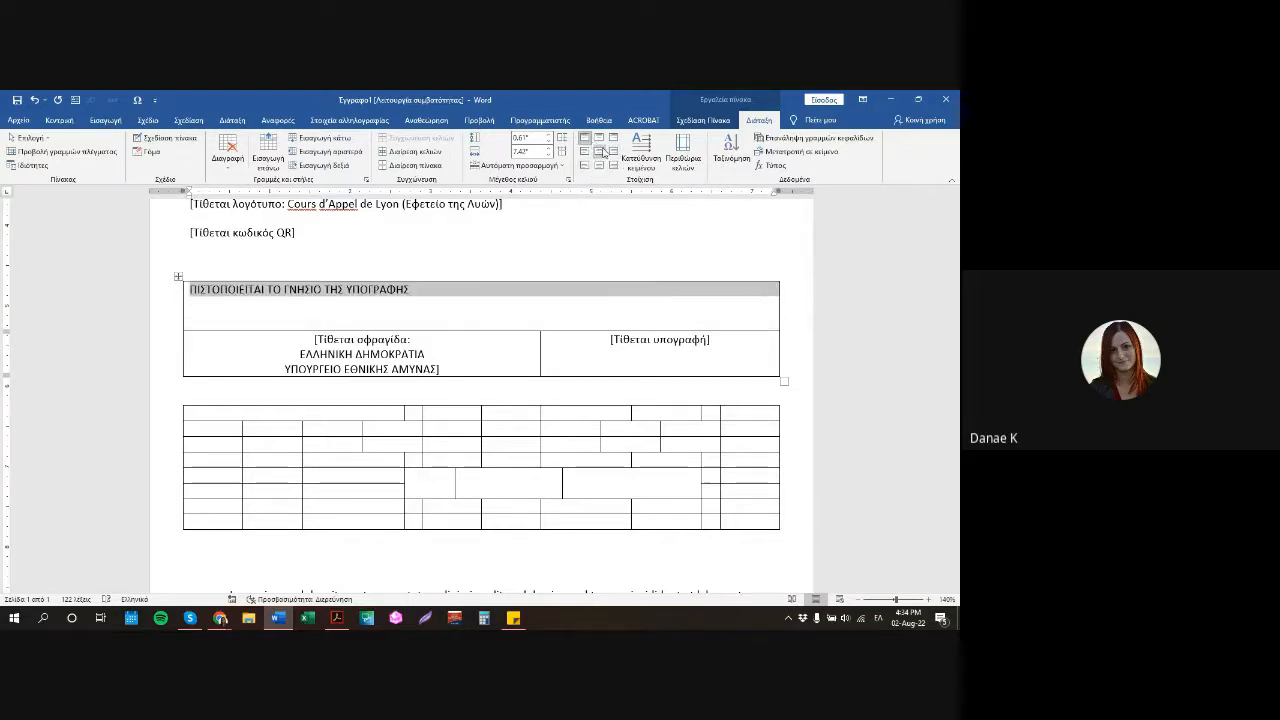
pyautogui.click(600, 152)
# Reduce the certification heading row's height to about 0.49 inches and insert a blank row above it.
pyautogui.click(514, 303)
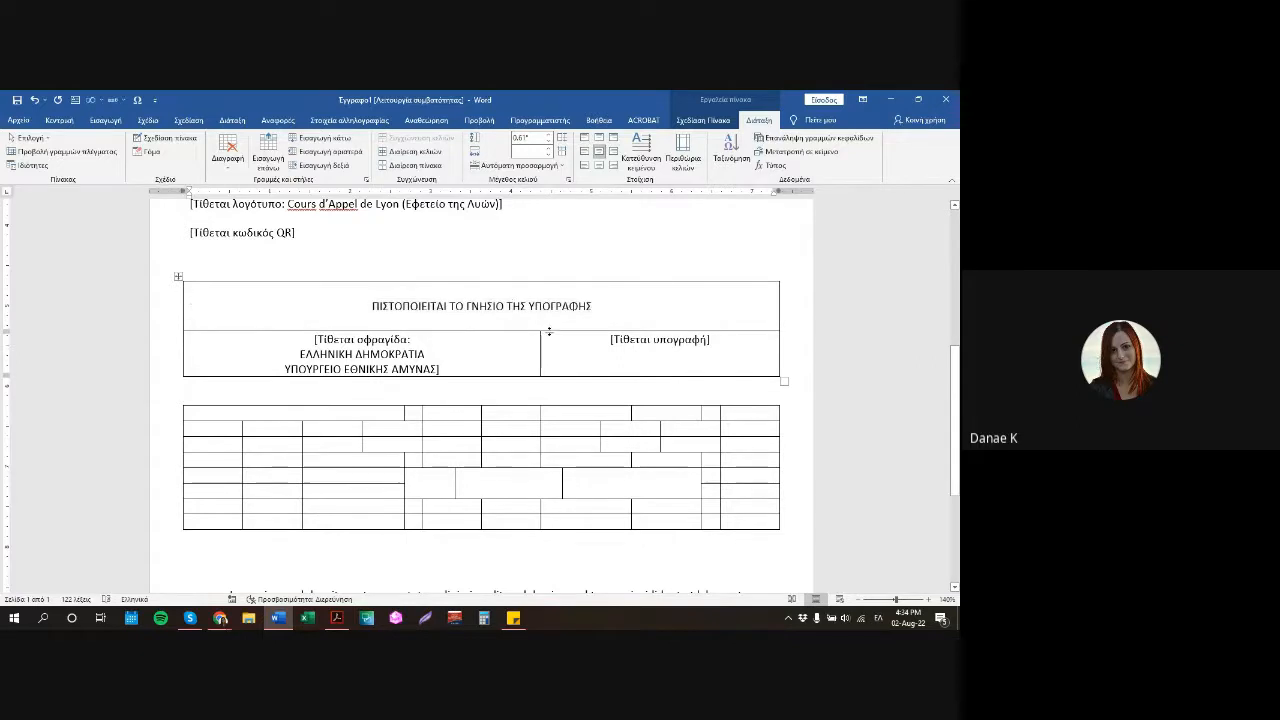
pyautogui.moveTo(546, 330); pyautogui.dragTo(546, 320)
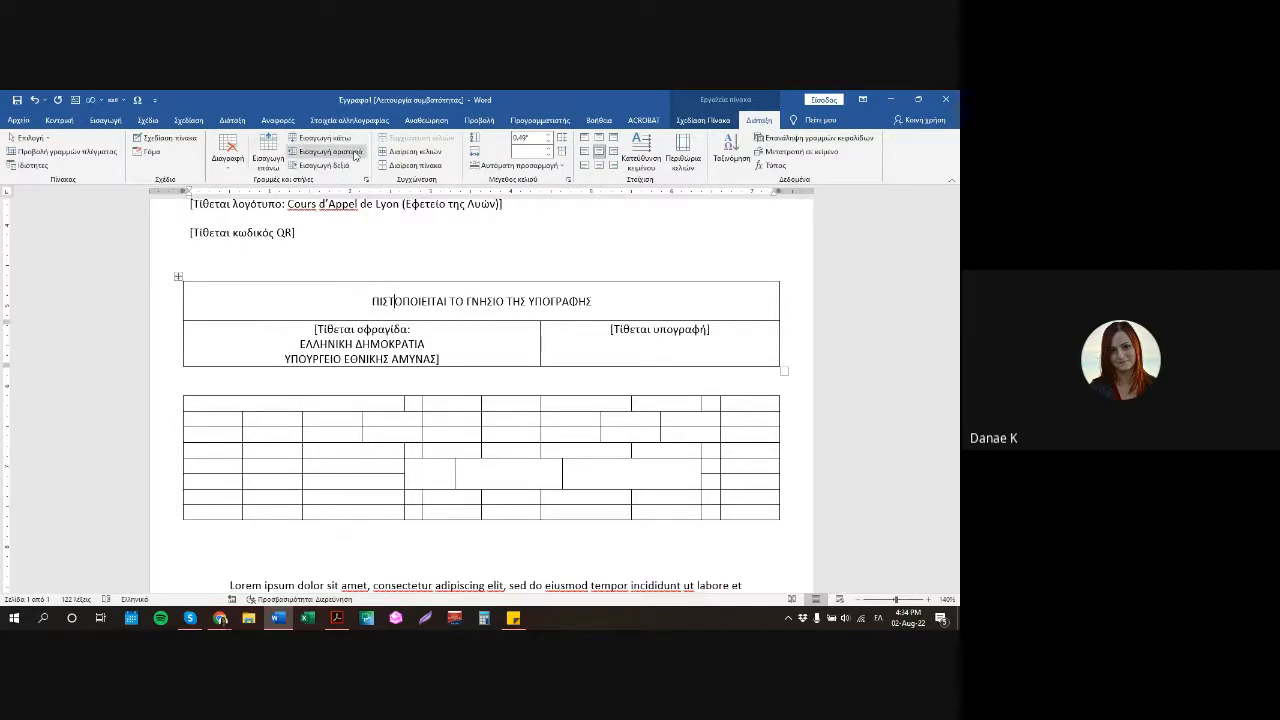
pyautogui.click(272, 143)
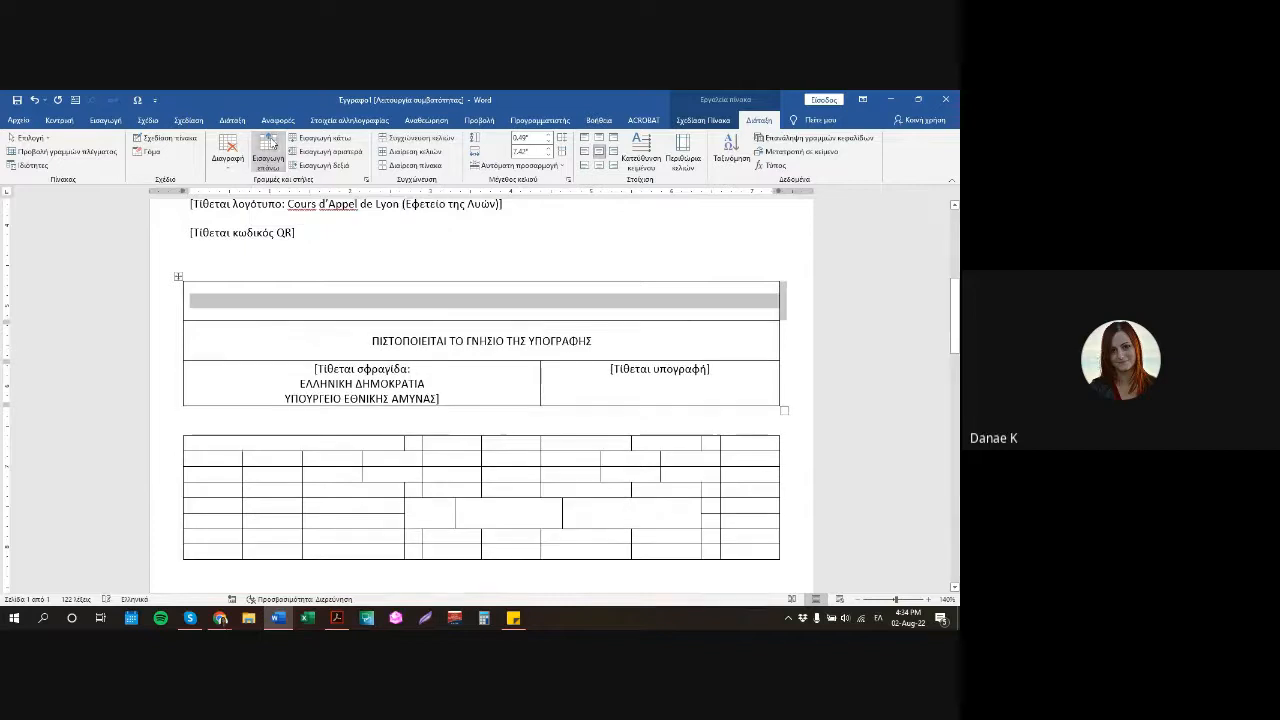
# Try inserting a second blank row and two extra columns in the certification table, and undo these insertions.
pyautogui.click(313, 139)
pyautogui.click(325, 165)
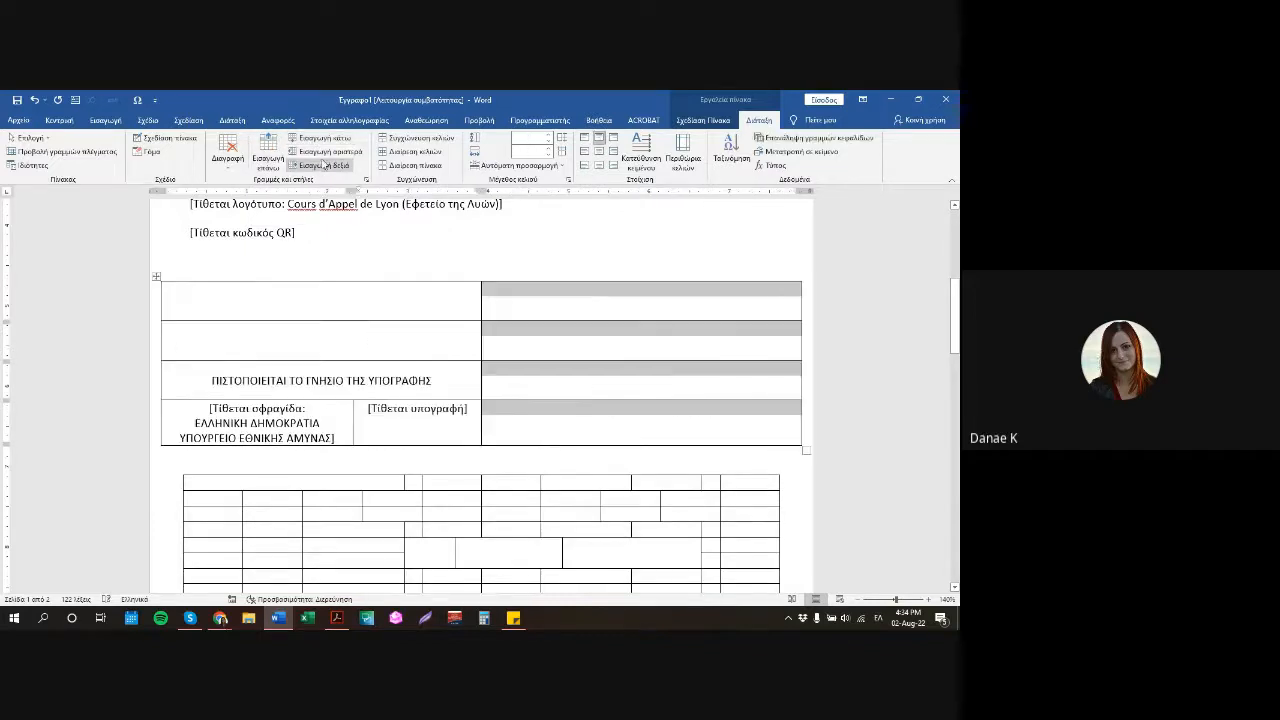
pyautogui.click(328, 166)
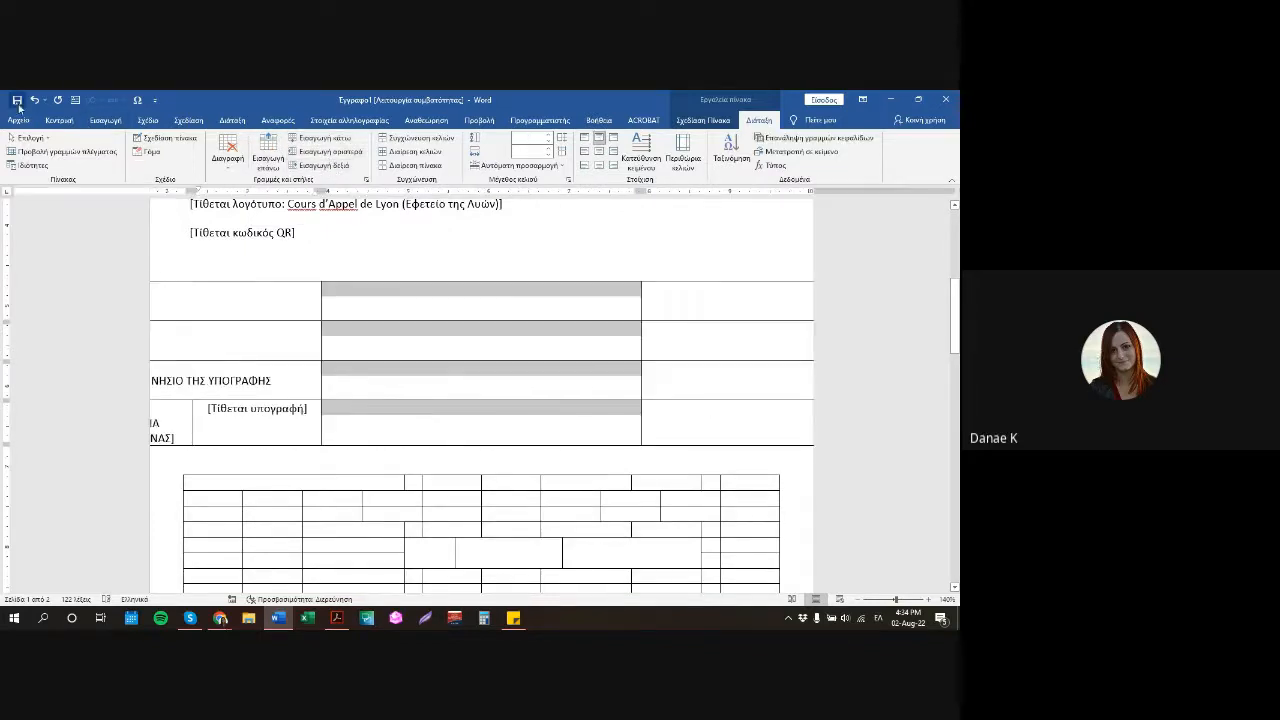
pyautogui.click(34, 100)
pyautogui.click(34, 100)
pyautogui.click(245, 347)
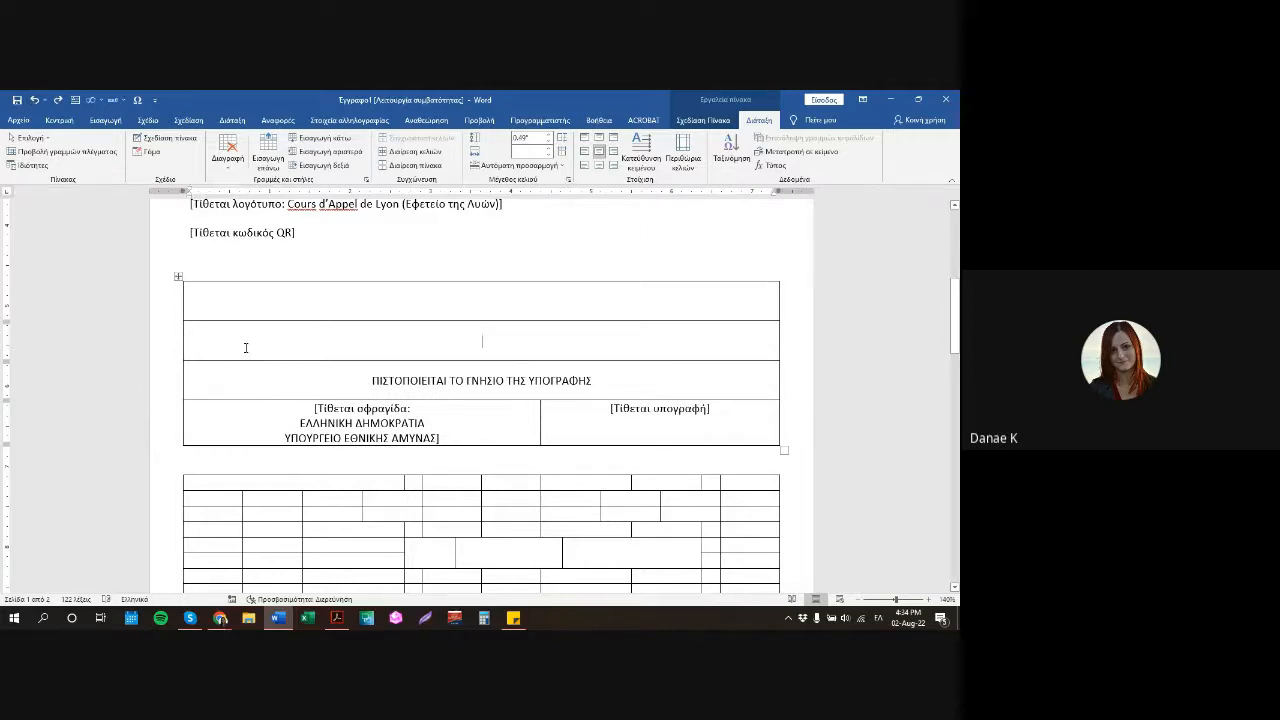
pyautogui.scroll(-1, 225, 326)
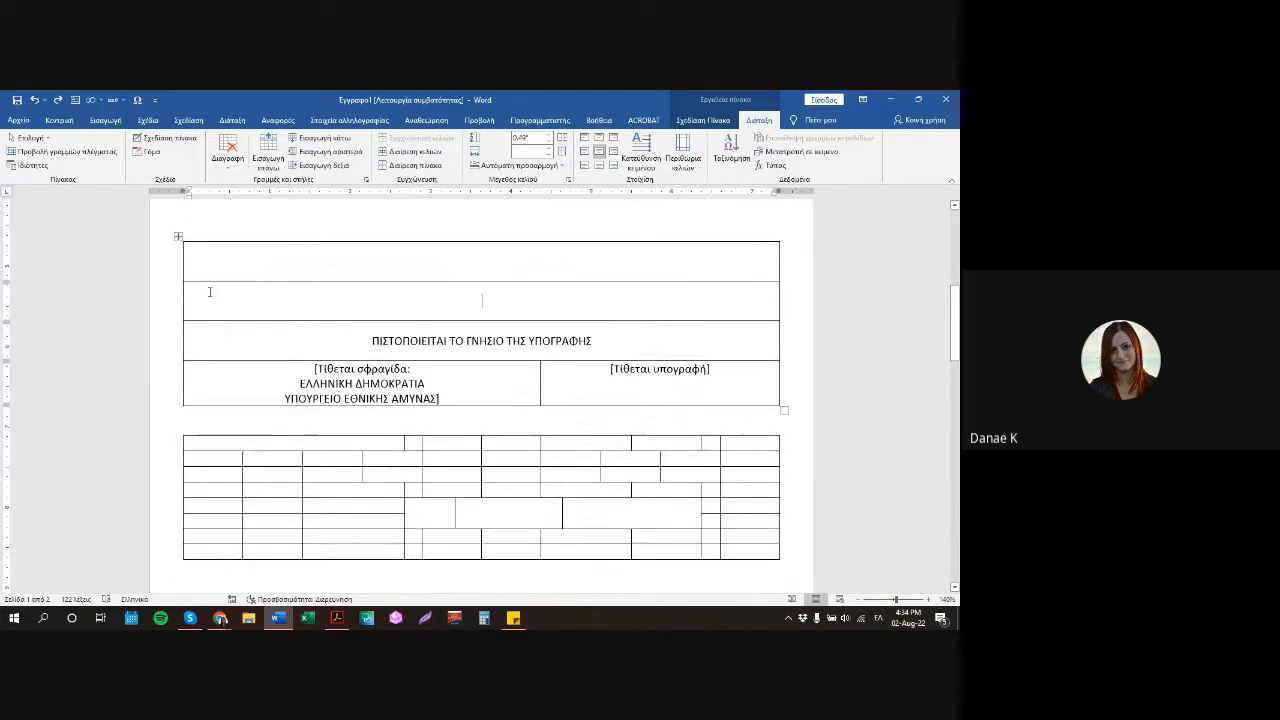
pyautogui.hotkey('ctrl', 'z')
pyautogui.click(225, 296)
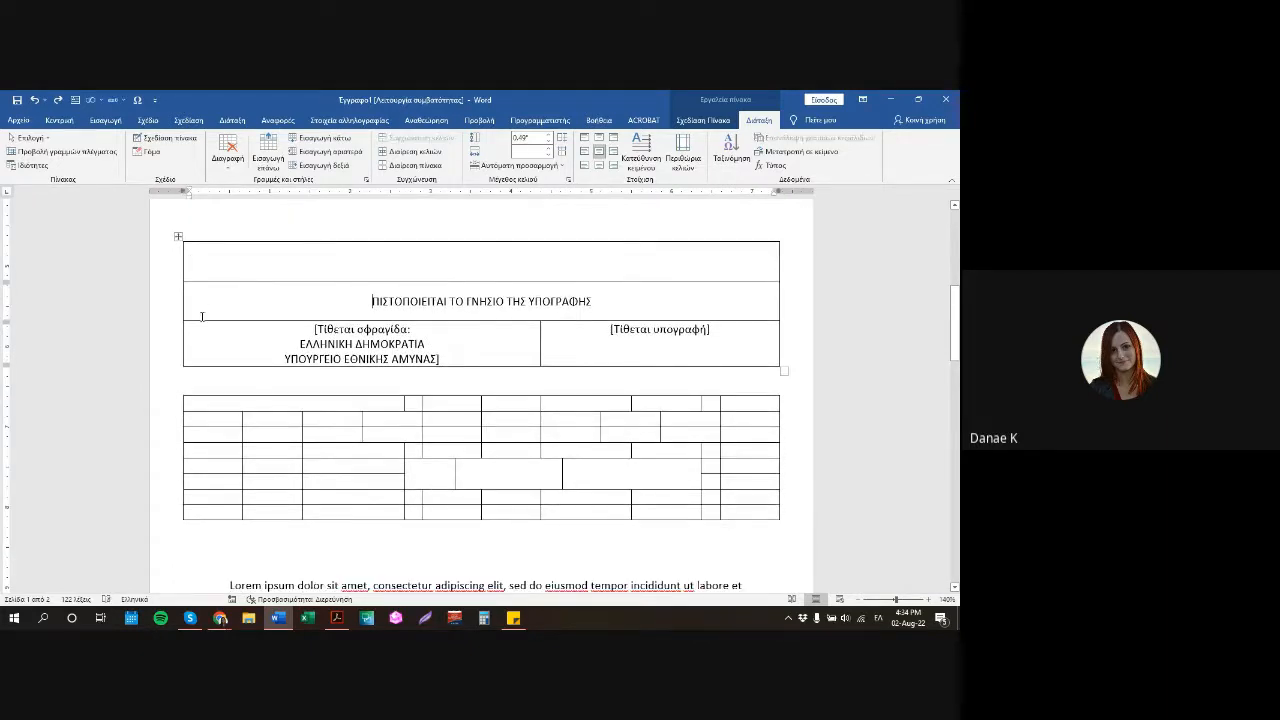
# Insert two blank rows between the heading row and the stamp and signature row of the certification table.
pyautogui.moveTo(180, 322)
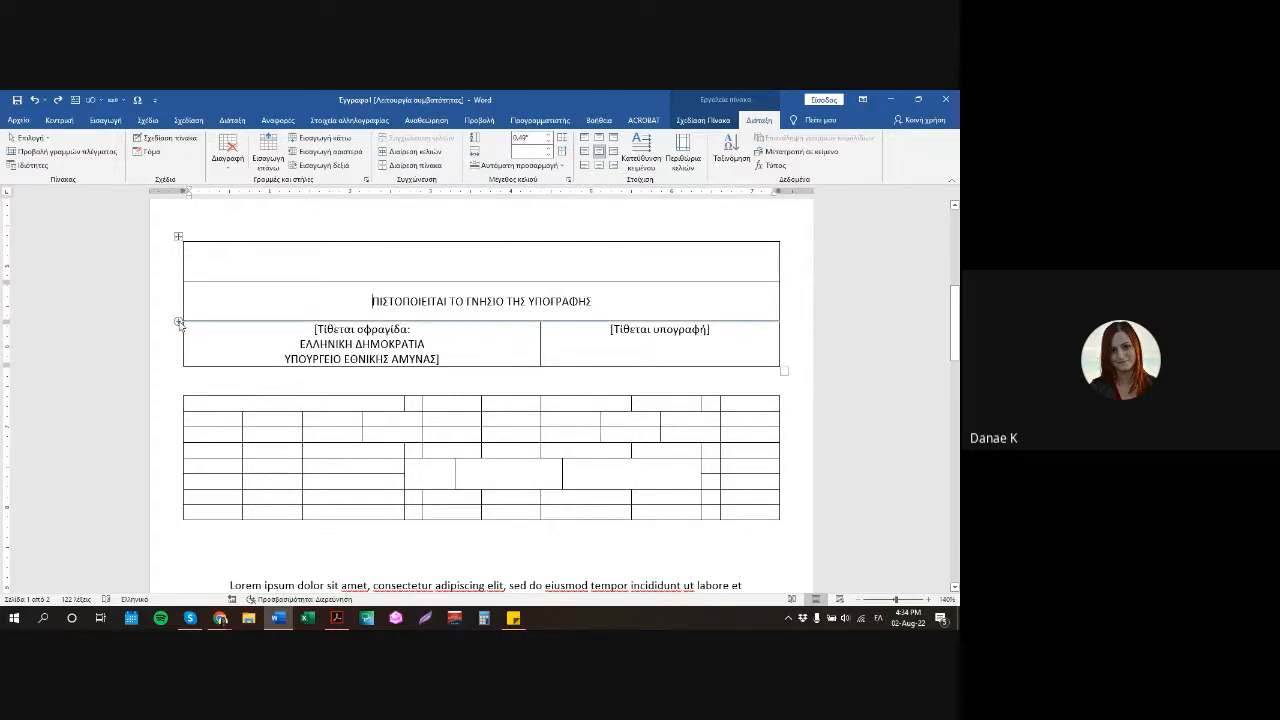
pyautogui.click(180, 323)
pyautogui.click(277, 309)
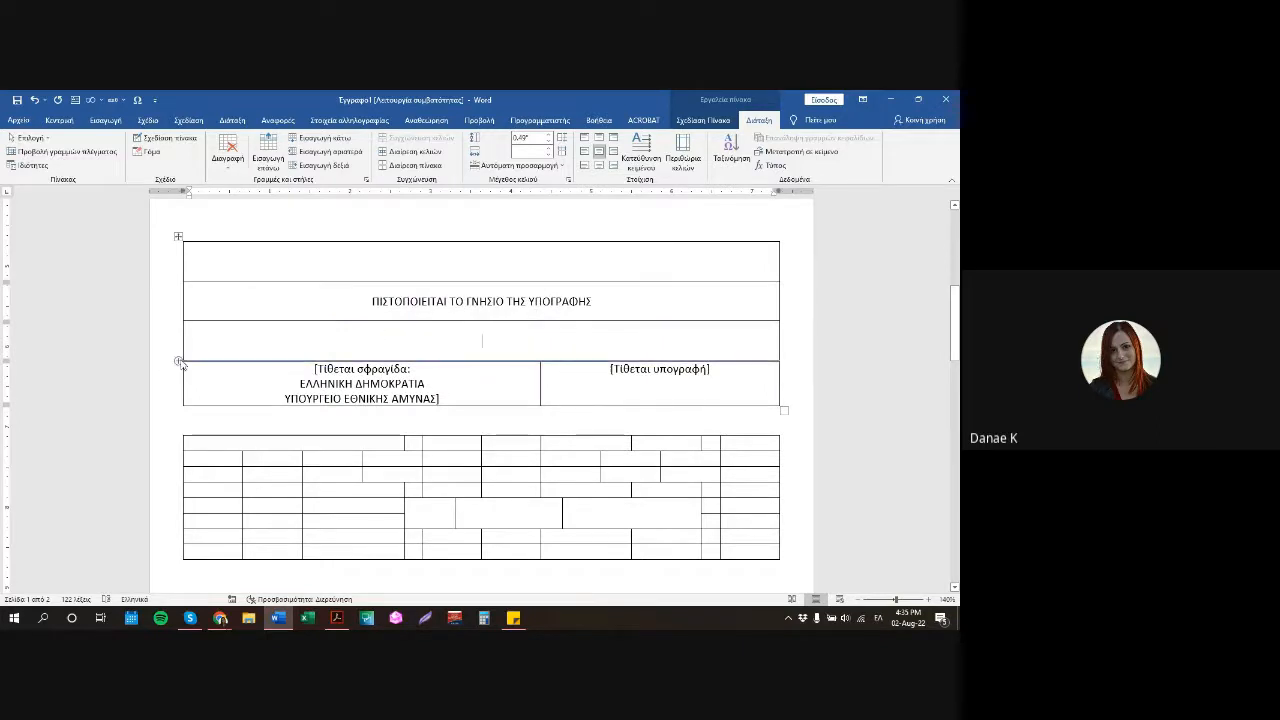
pyautogui.click(180, 362)
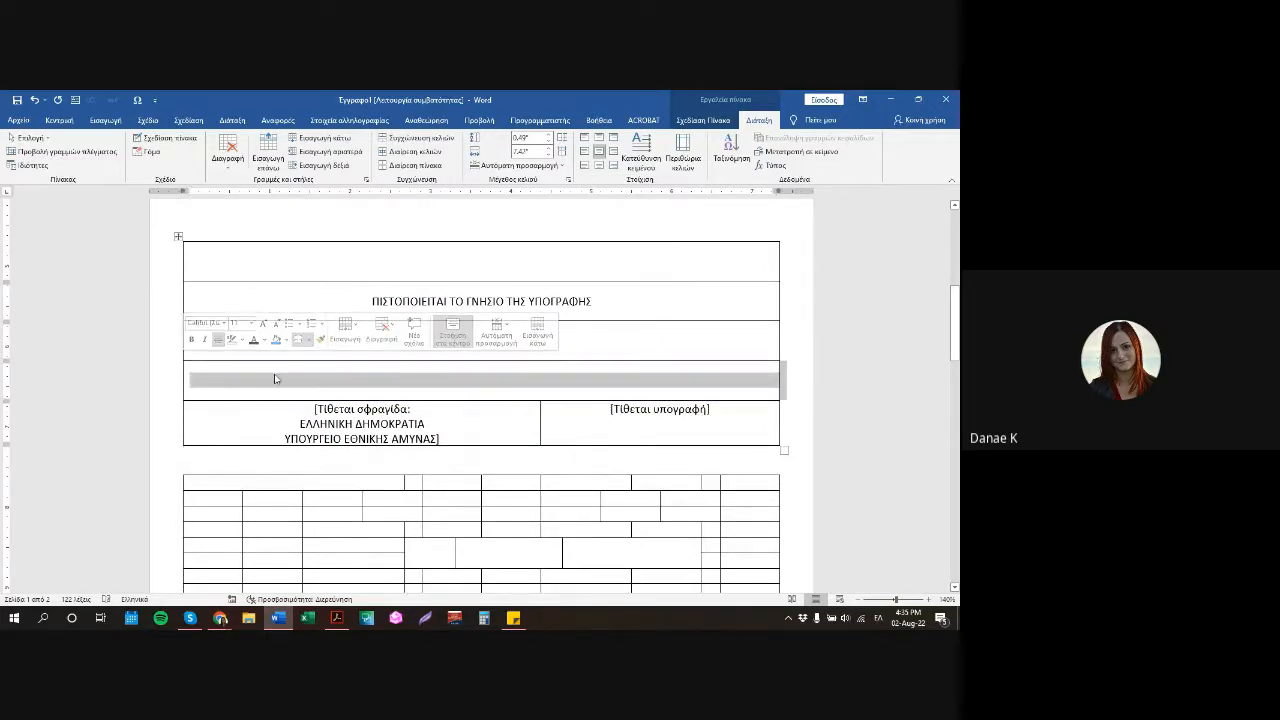
pyautogui.click(542, 405)
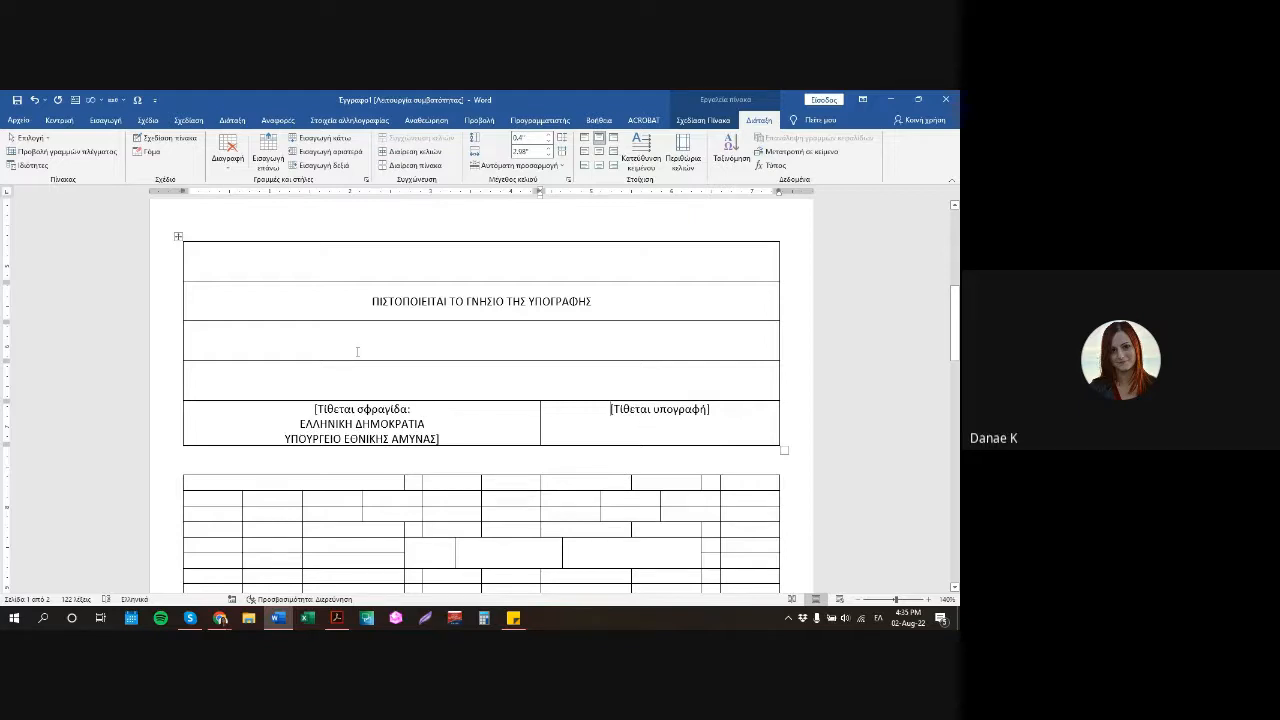
# Delete the two blank rows between the certification heading and the stamp and signature row.
pyautogui.click(155, 348)
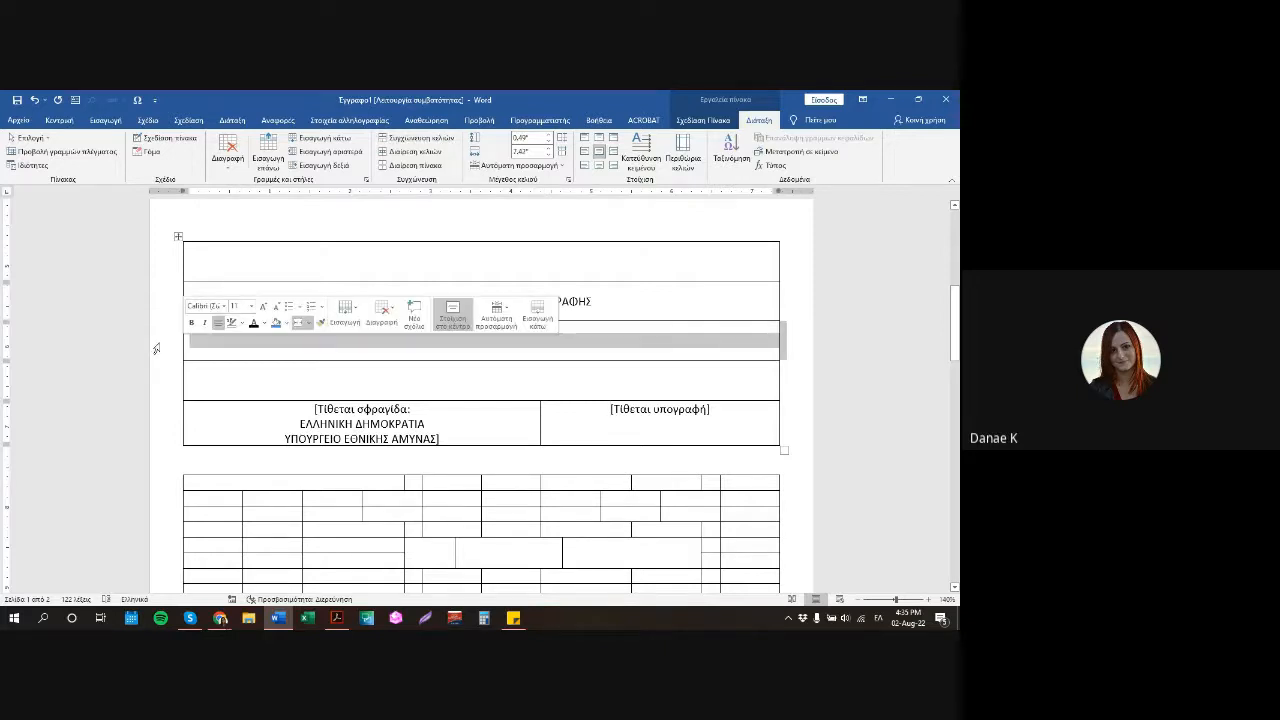
pyautogui.click(161, 342)
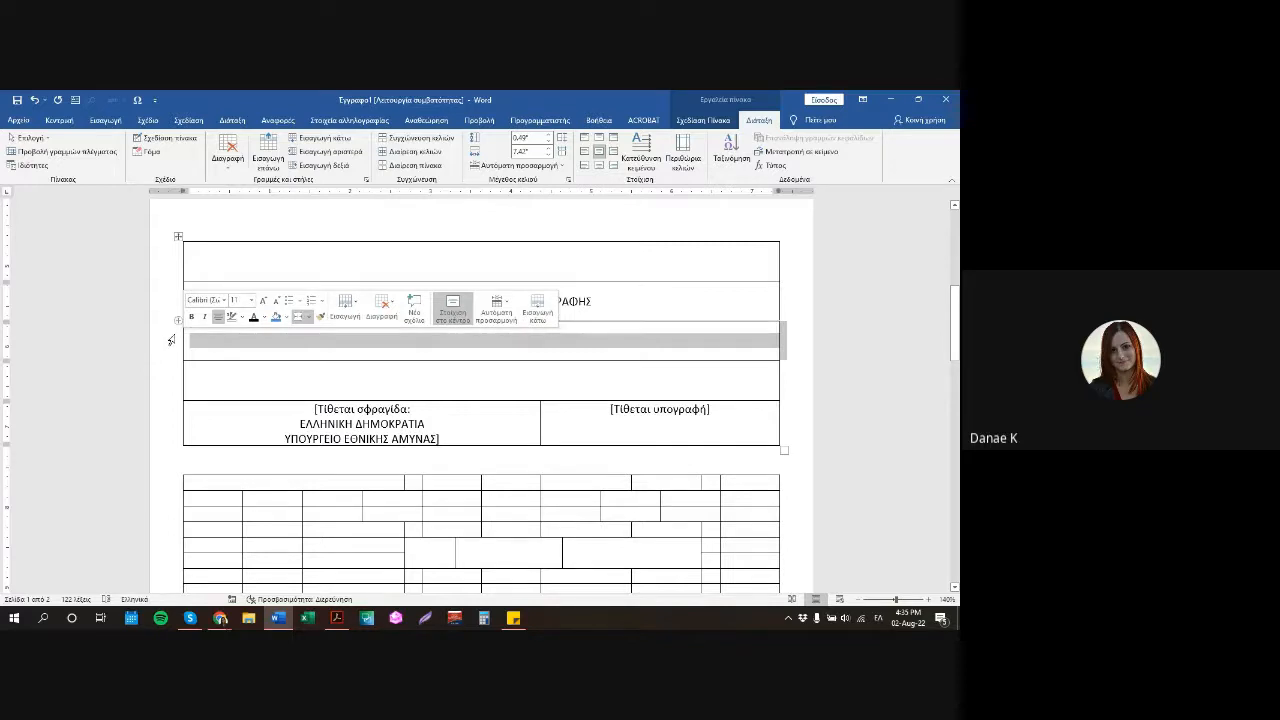
pyautogui.rightClick(205, 340)
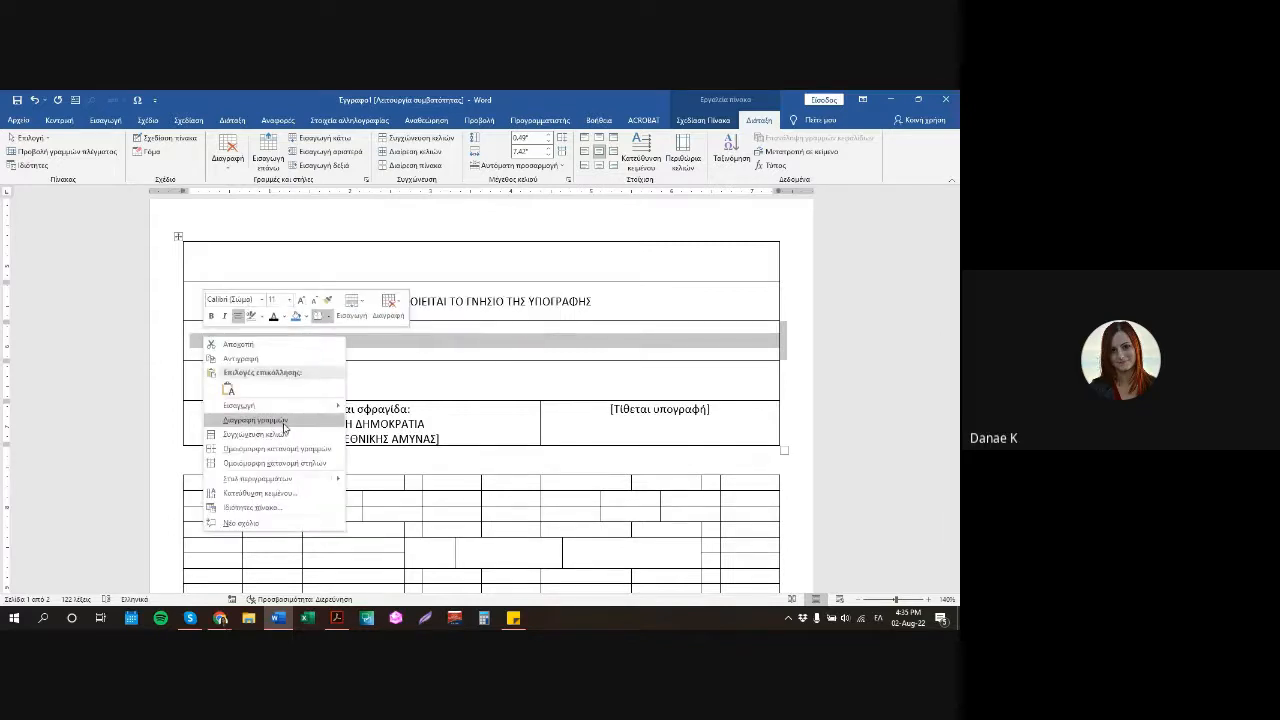
pyautogui.click(284, 421)
pyautogui.click(155, 342)
pyautogui.rightClick(160, 345)
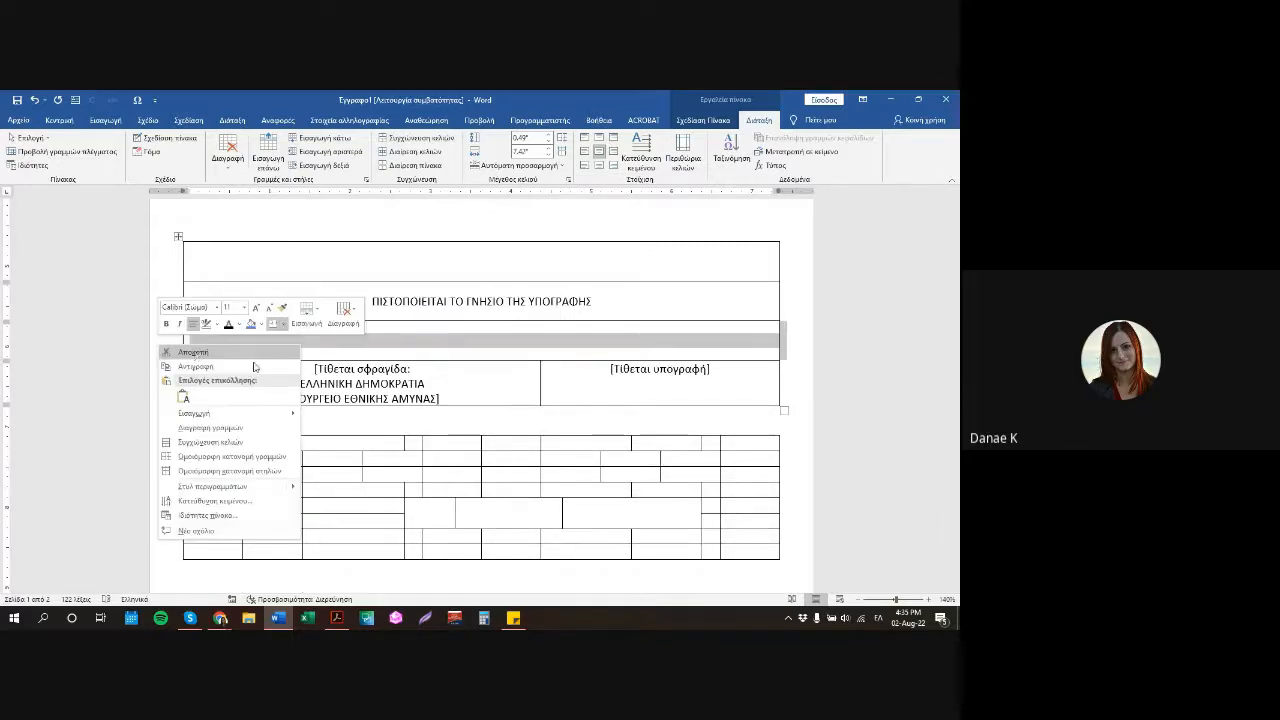
pyautogui.click(260, 428)
# Try deleting the whole certification table from its blank top row, and undo the deletion.
pyautogui.click(274, 254)
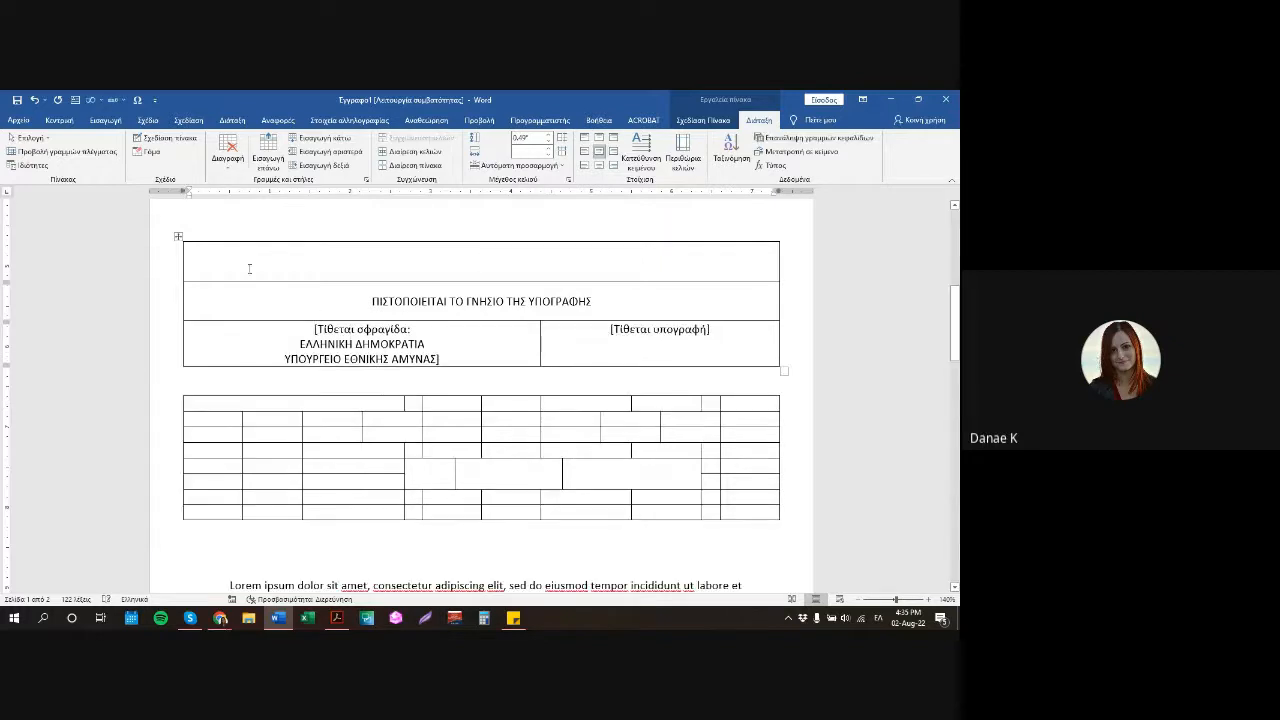
pyautogui.click(238, 160)
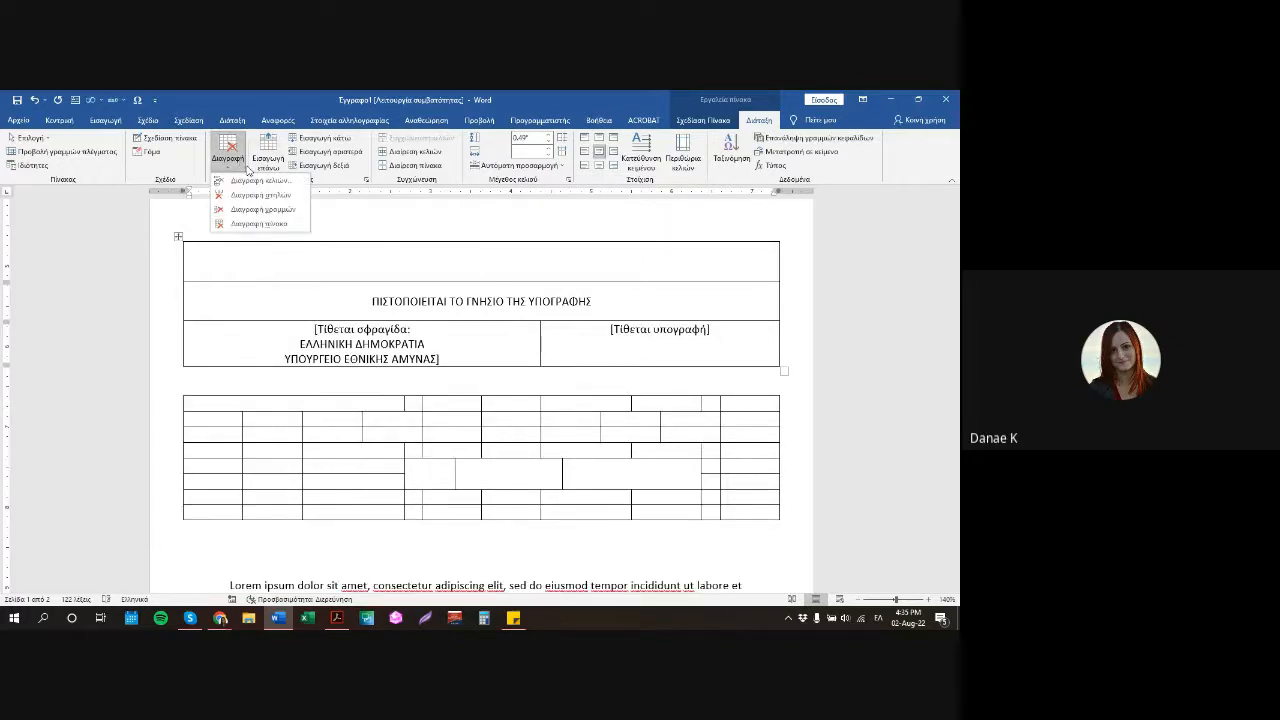
pyautogui.click(259, 223)
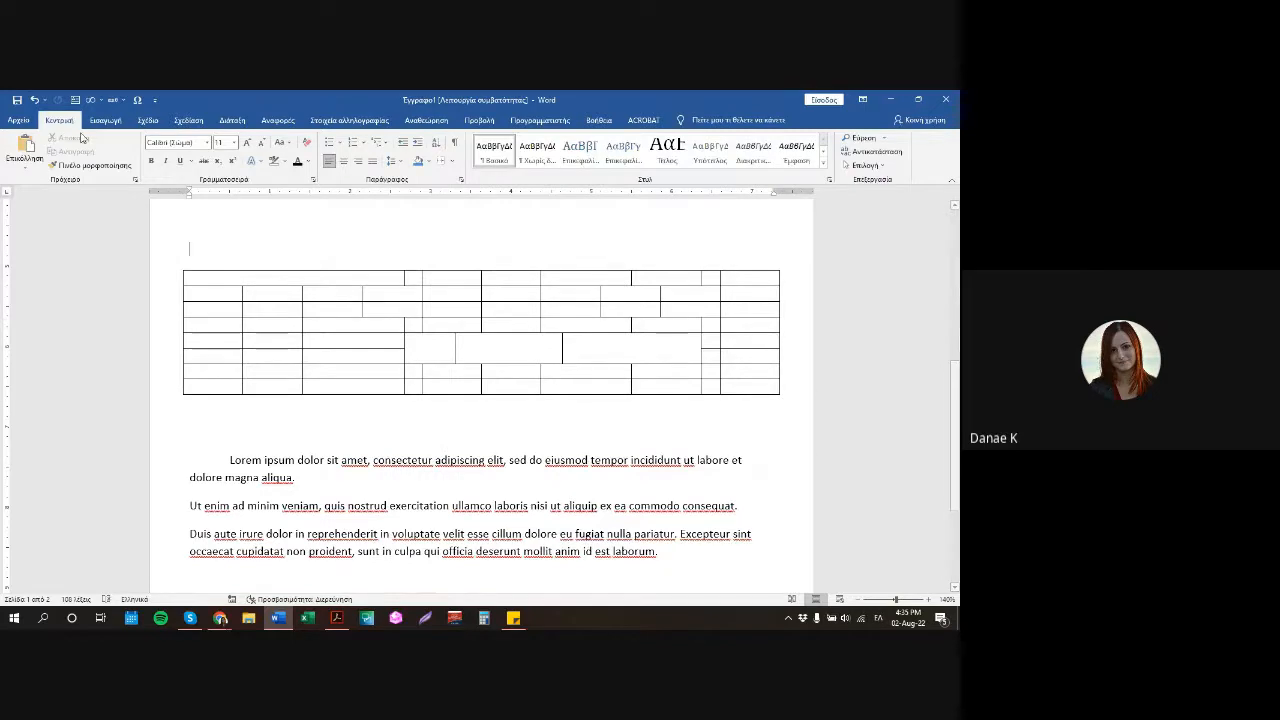
pyautogui.click(34, 99)
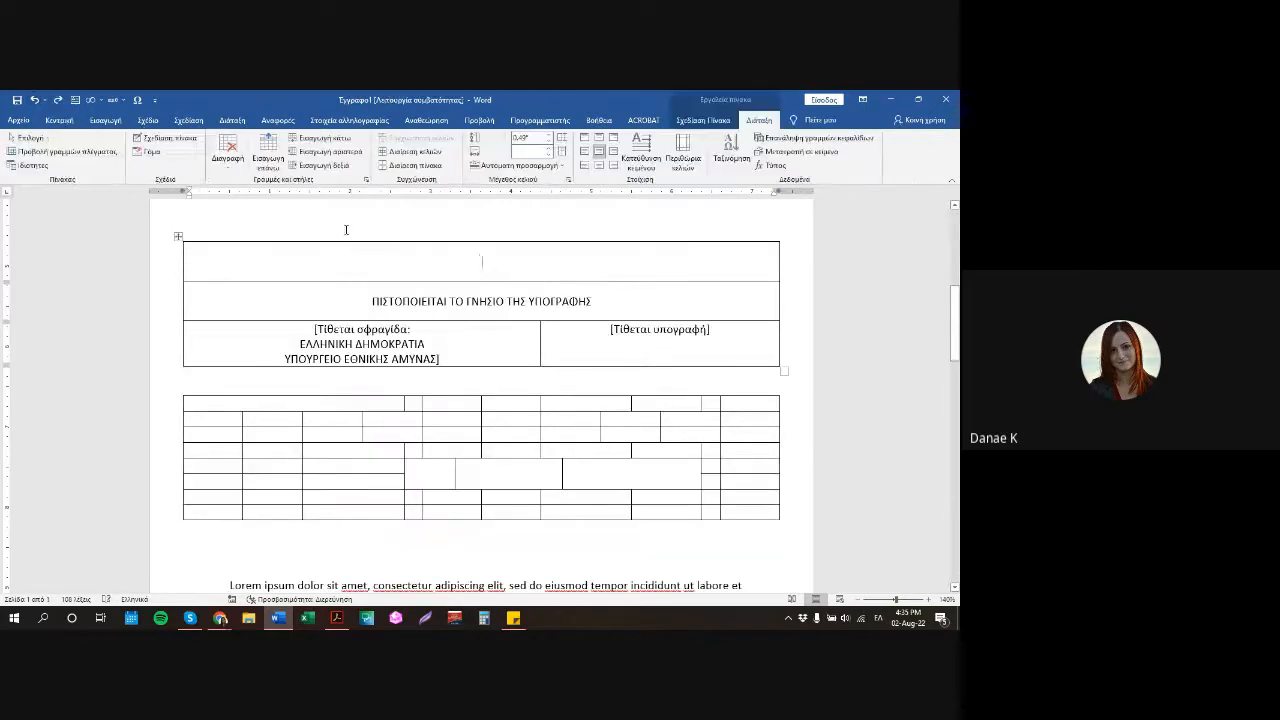
# Try deleting the certification table again with its entire blank top row selected, and undo the deletion.
pyautogui.click(165, 270)
pyautogui.click(228, 152)
pyautogui.click(259, 223)
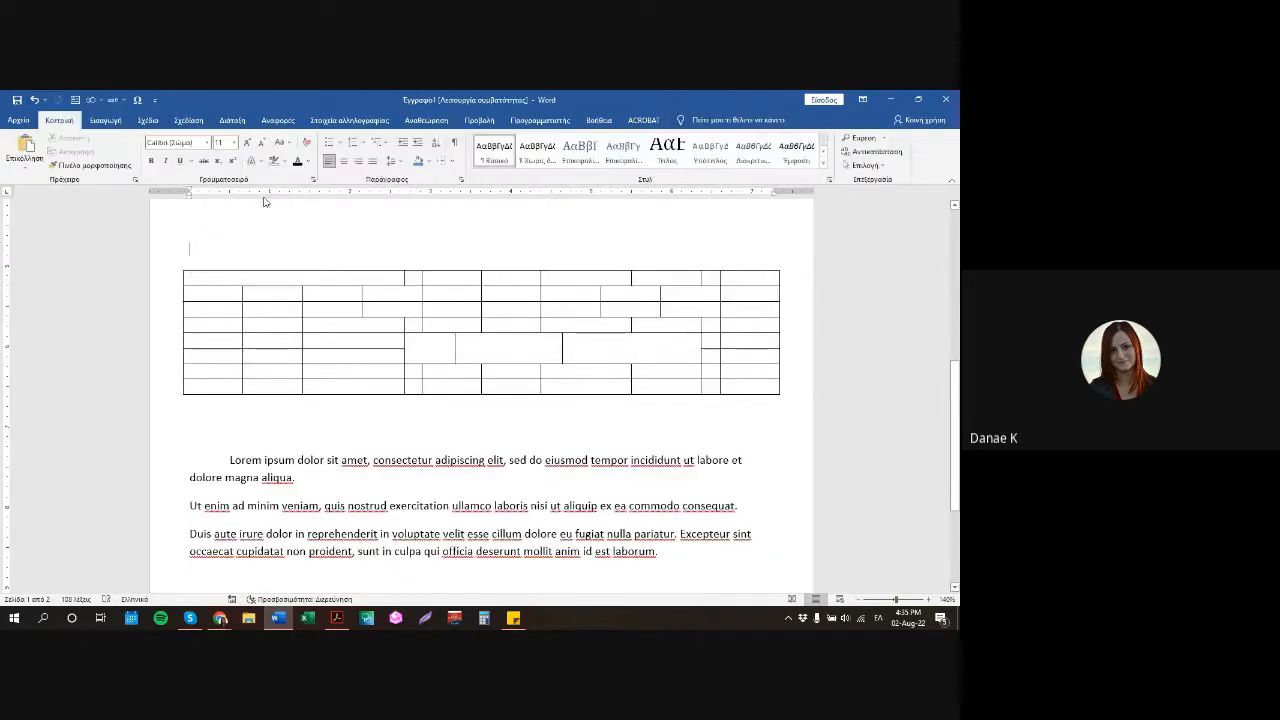
pyautogui.hotkey('ctrl', 'z')
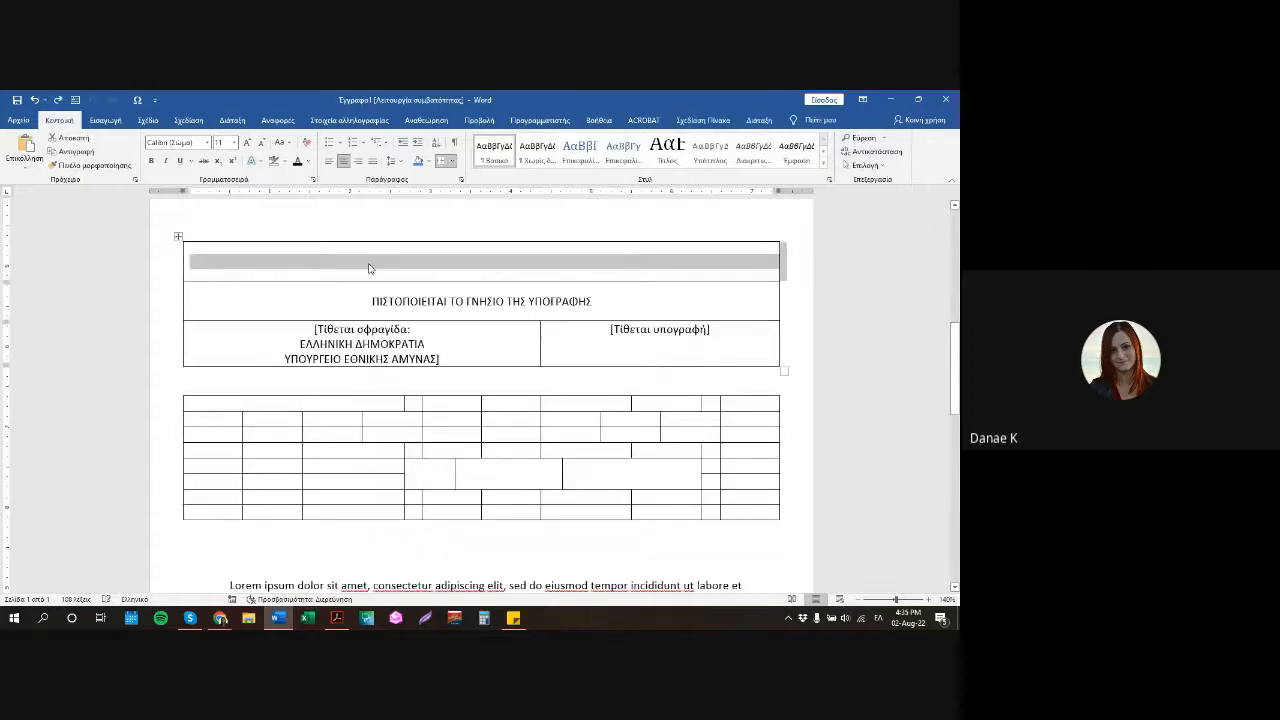
pyautogui.click(406, 271)
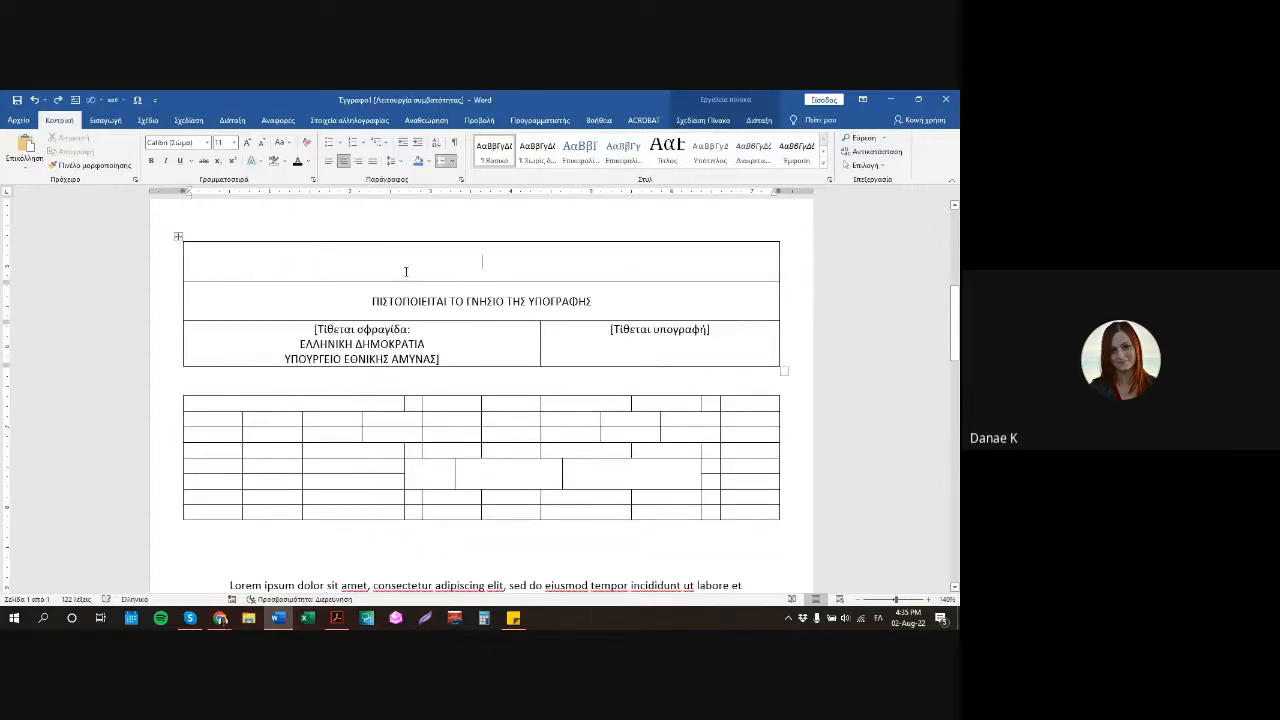
pyautogui.click(160, 267)
pyautogui.rightClick(164, 264)
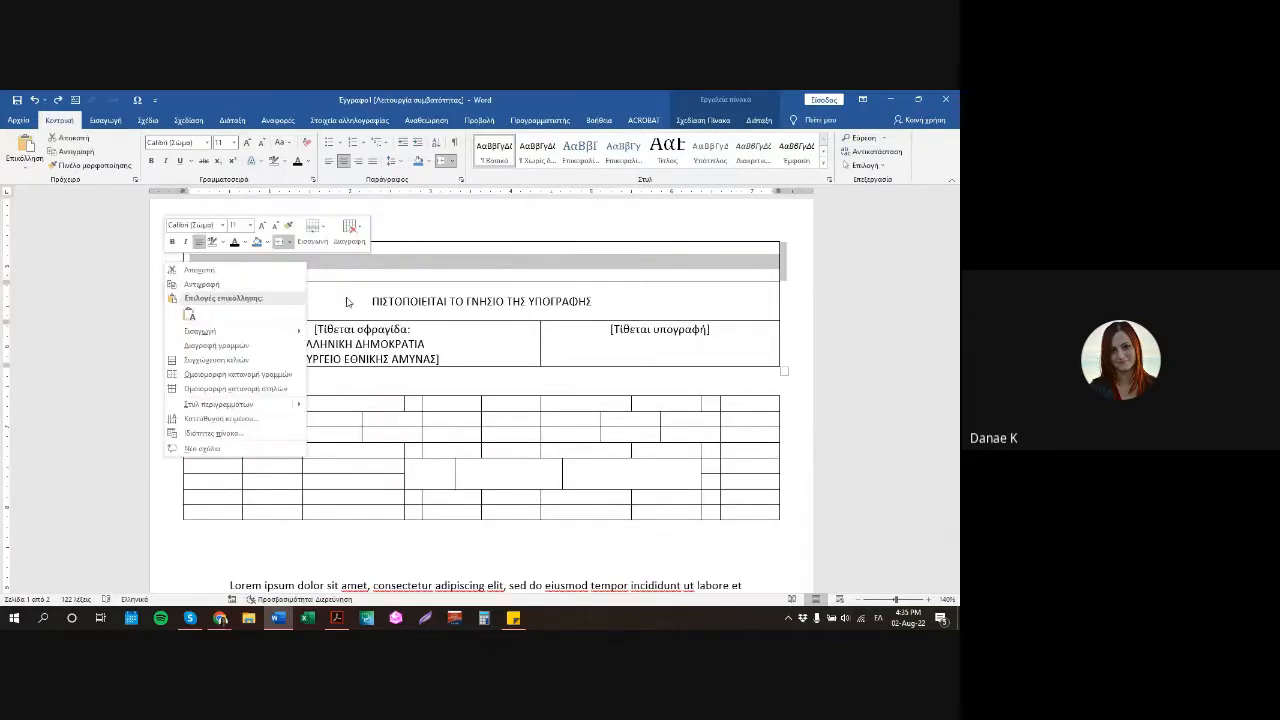
pyautogui.press('Escape')
pyautogui.click(453, 265)
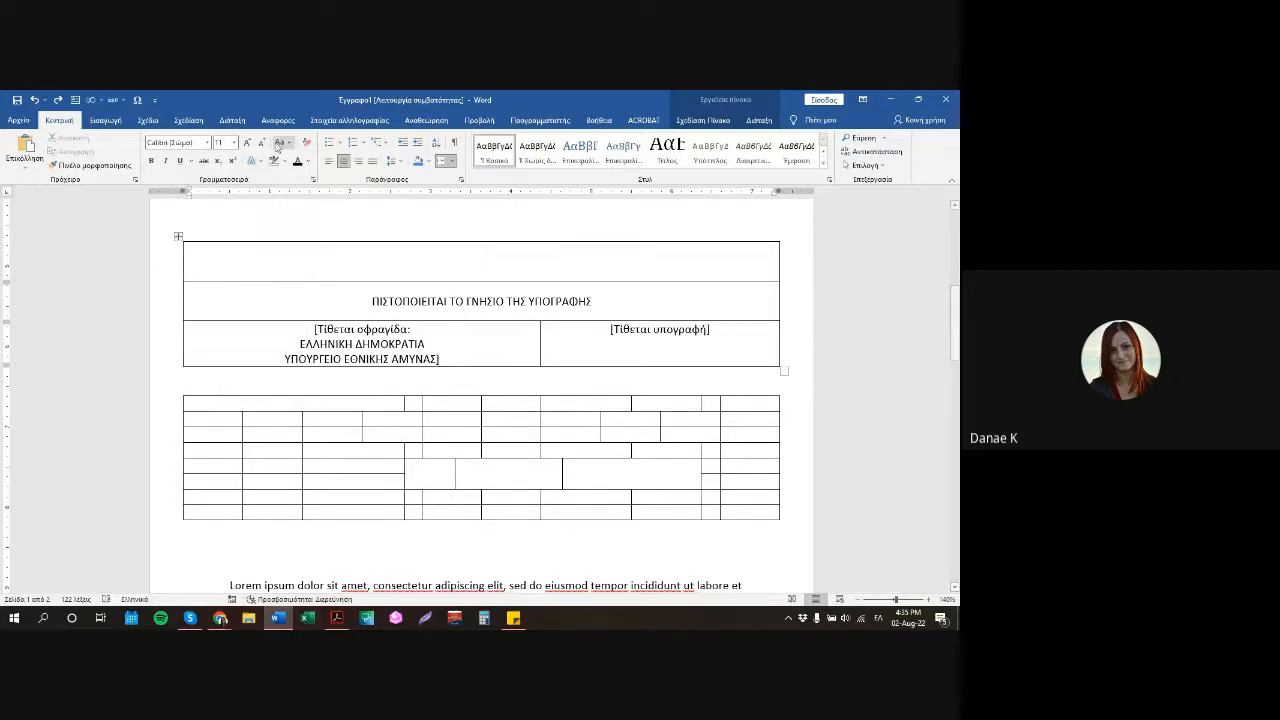
# Set custom page margins of 0.8" at the top and bottom and 0.9" on the left and right.
pyautogui.click(232, 120)
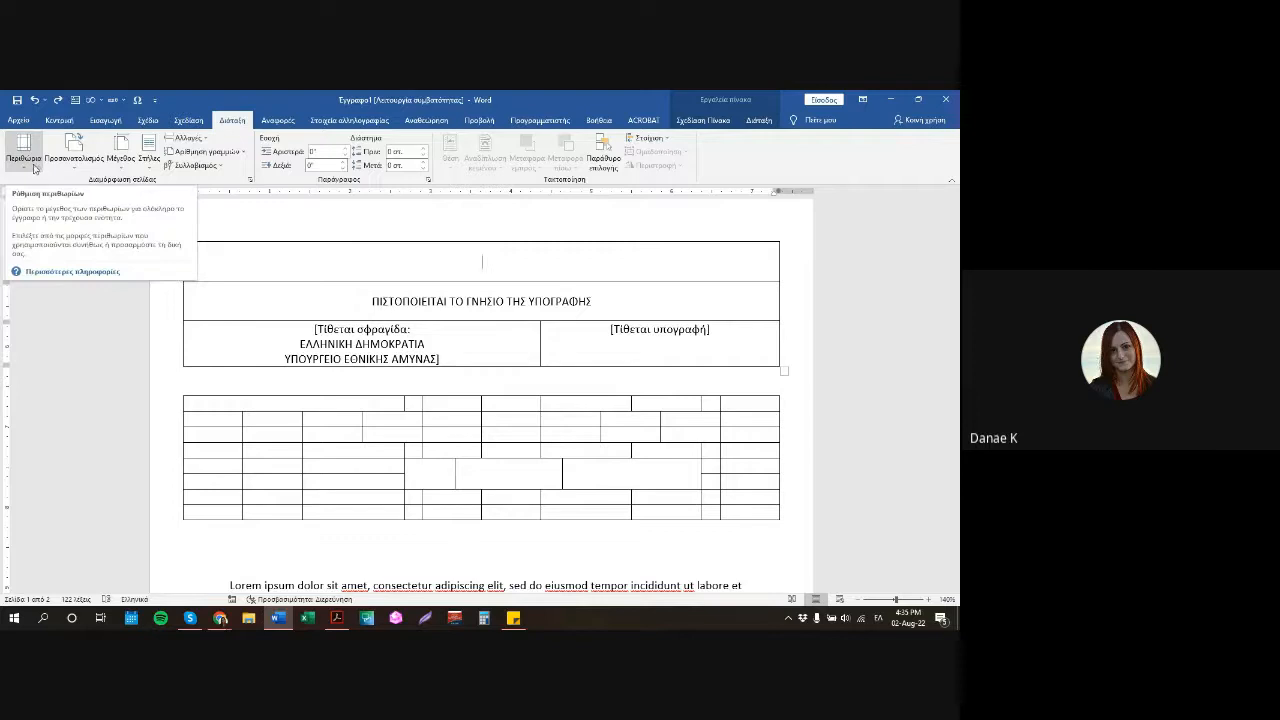
pyautogui.click(23, 155)
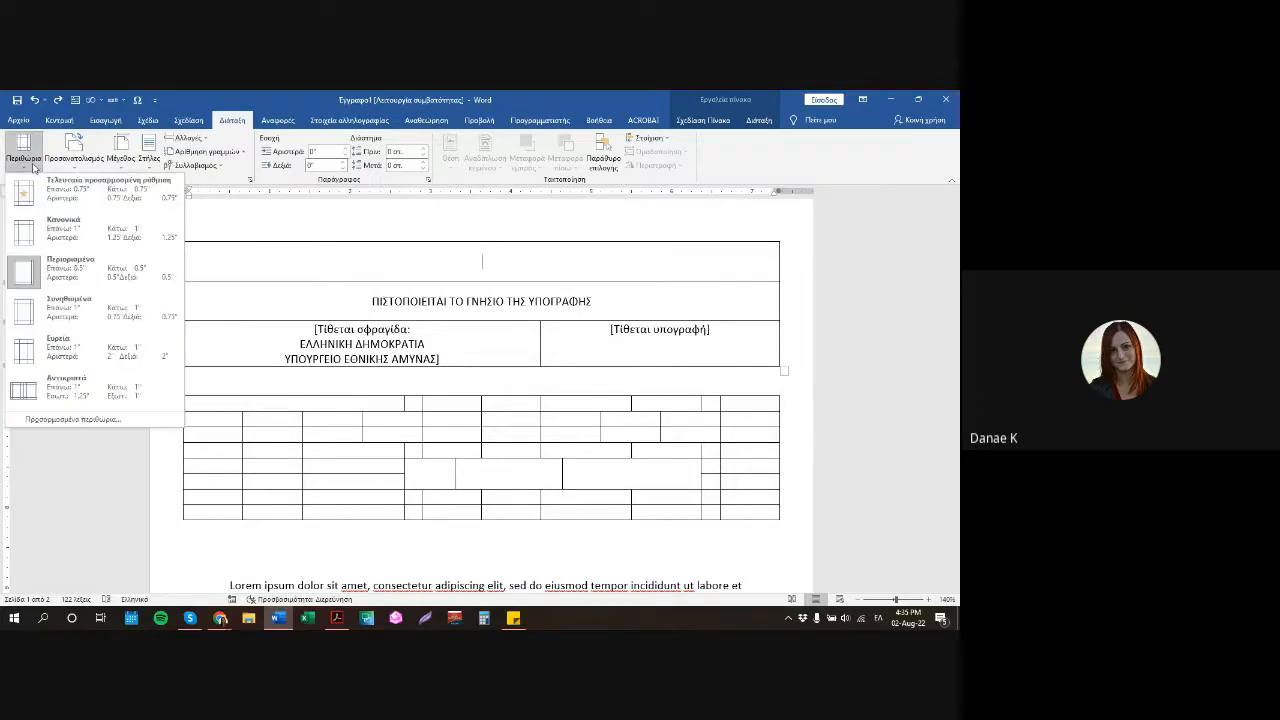
pyautogui.click(87, 420)
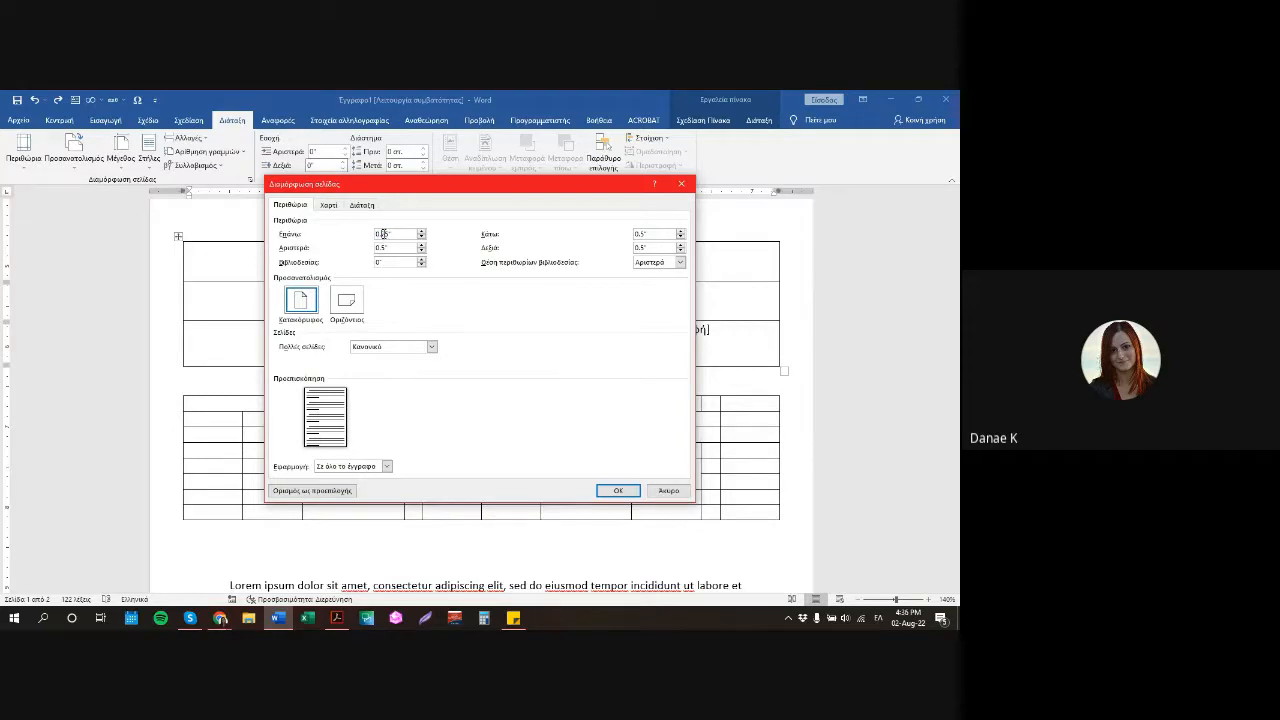
pyautogui.write('8')
pyautogui.click(641, 233)
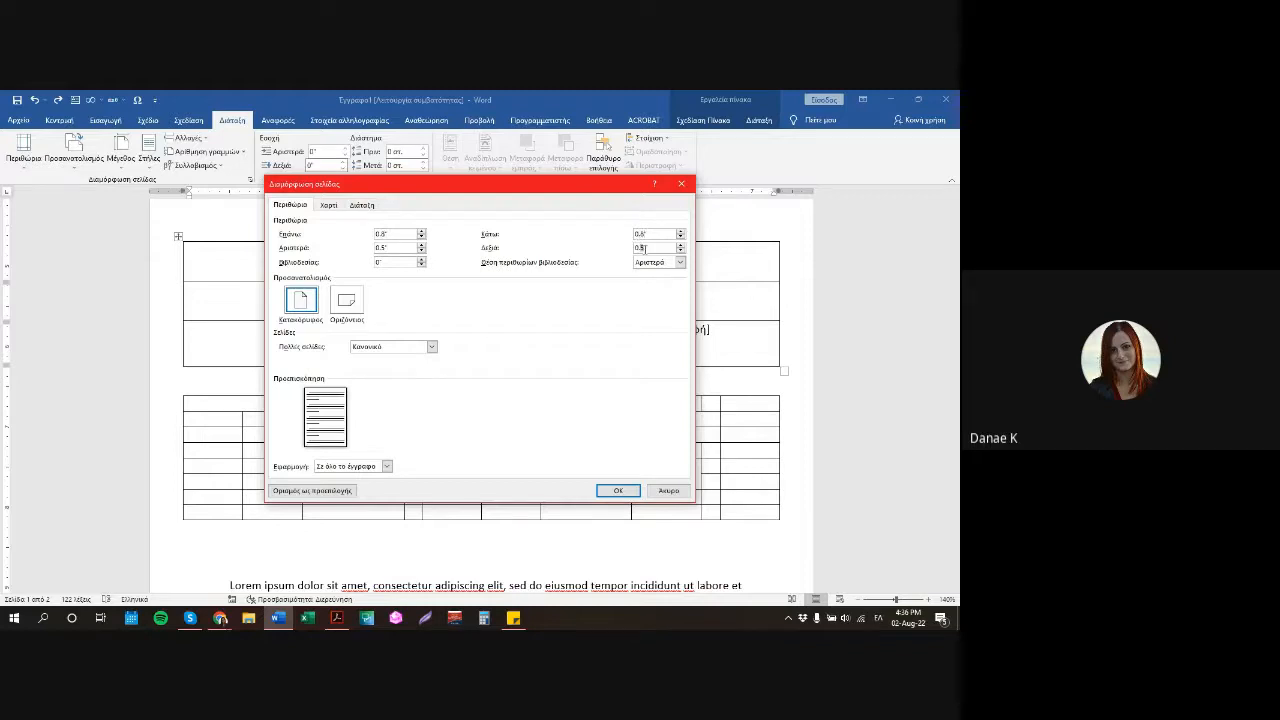
pyautogui.write('9')
pyautogui.click(618, 490)
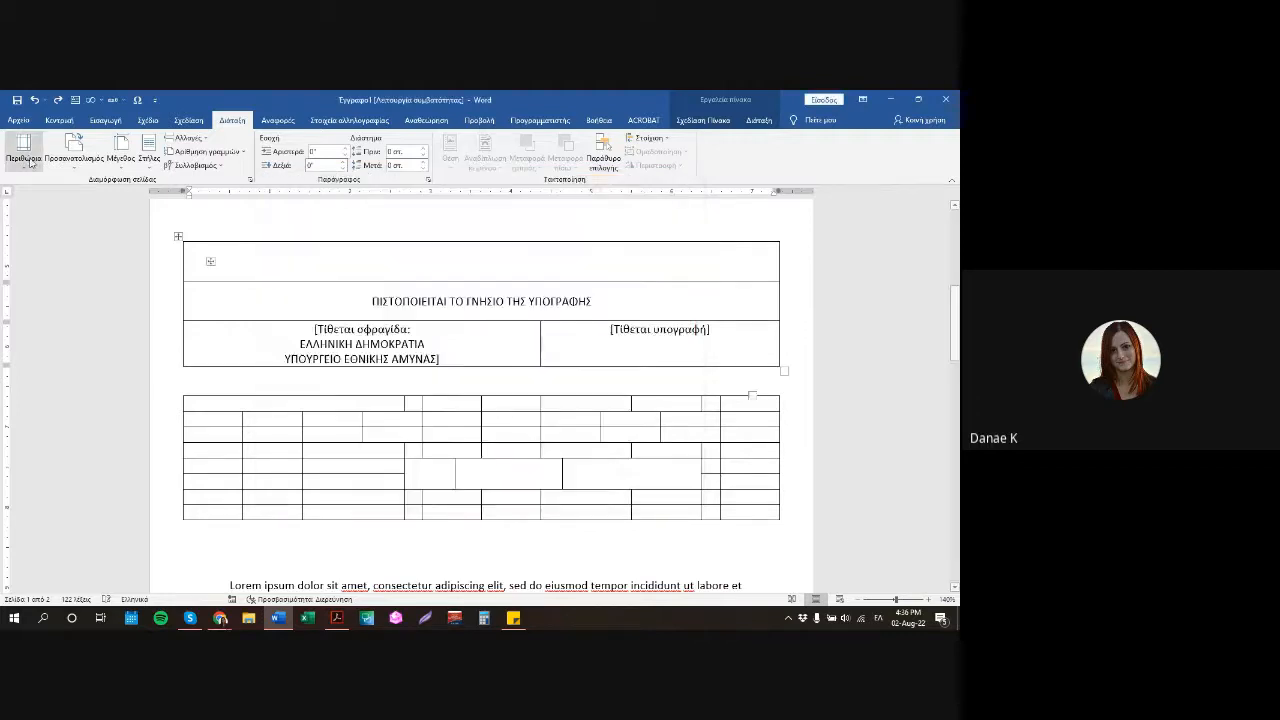
# Try the landscape orientation in the page setup for the whole document and return it to portrait.
pyautogui.click(23, 150)
pyautogui.click(110, 420)
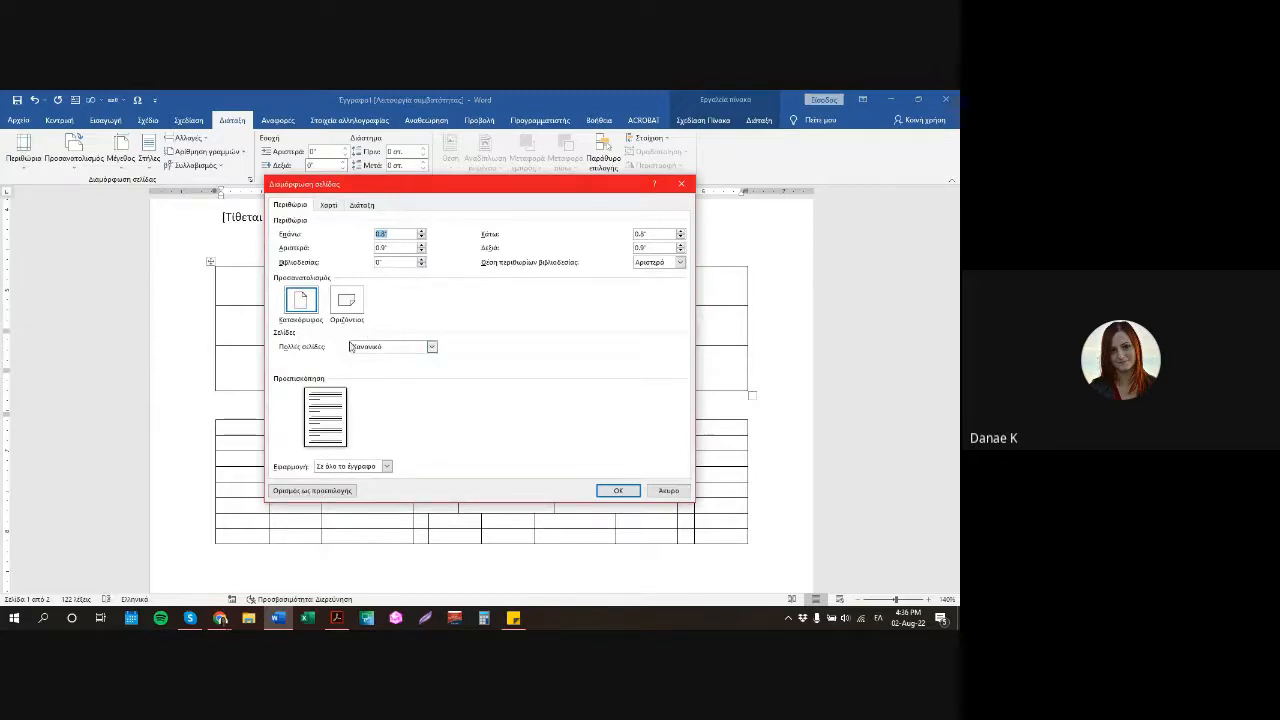
pyautogui.click(345, 300)
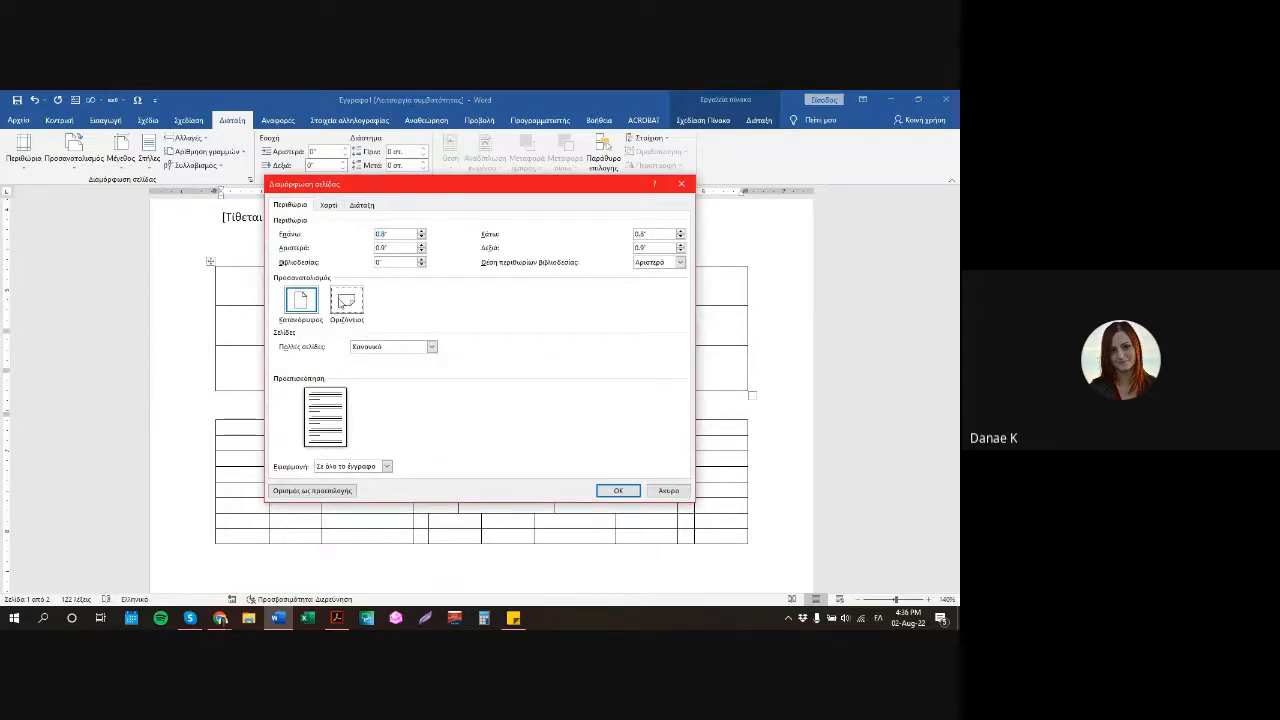
pyautogui.click(300, 300)
pyautogui.click(345, 300)
pyautogui.click(300, 300)
pyautogui.click(345, 300)
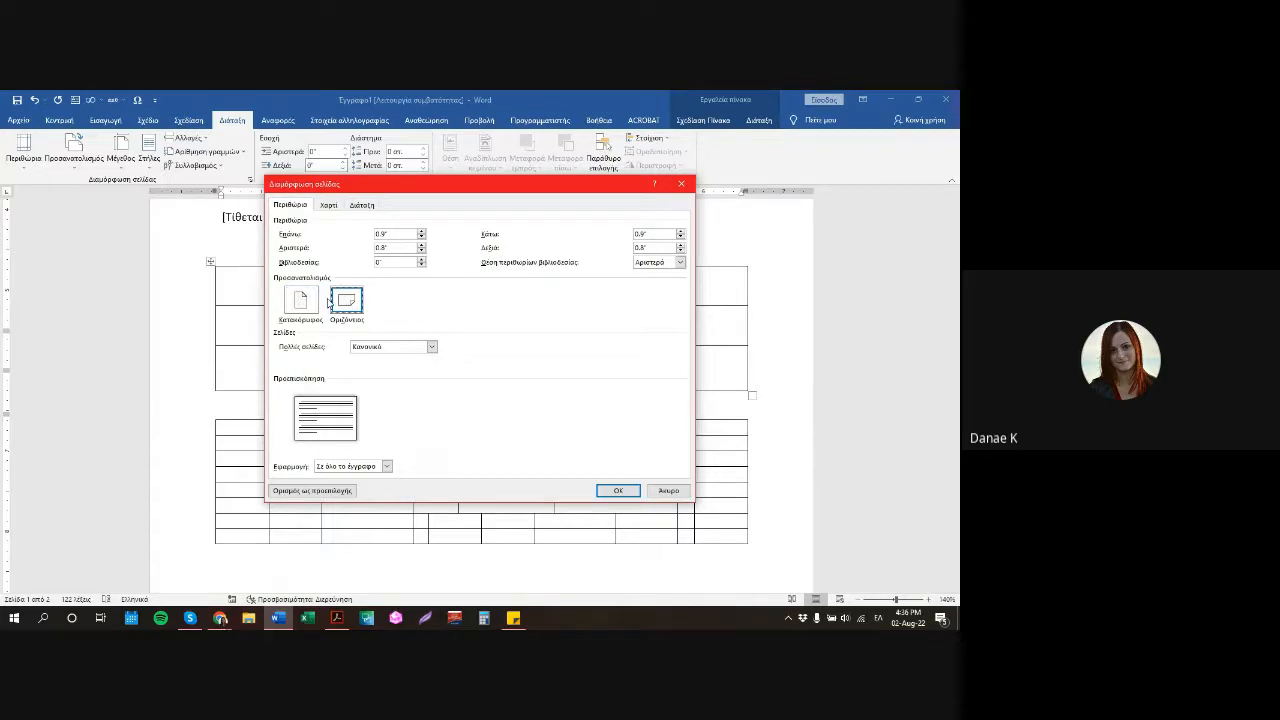
pyautogui.click(300, 300)
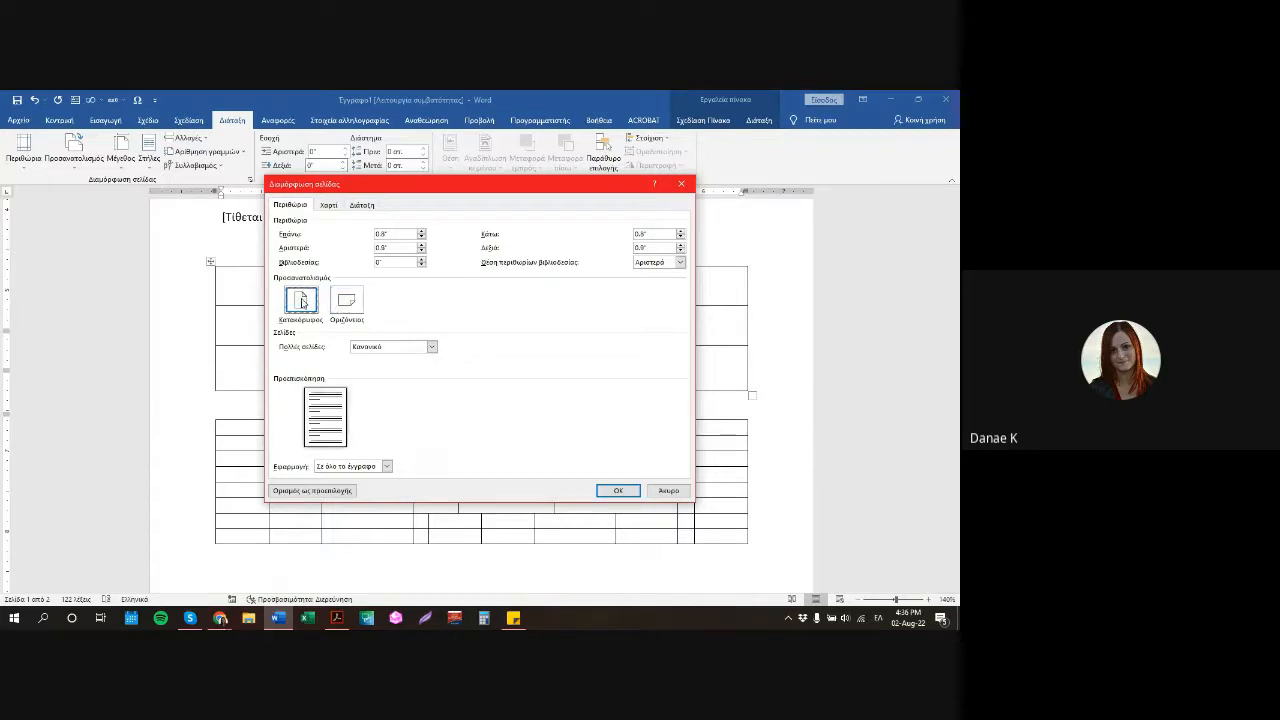
# Check the paper sizes offered in the page setup and accept the settings with A4 kept.
pyautogui.click(330, 205)
pyautogui.click(378, 236)
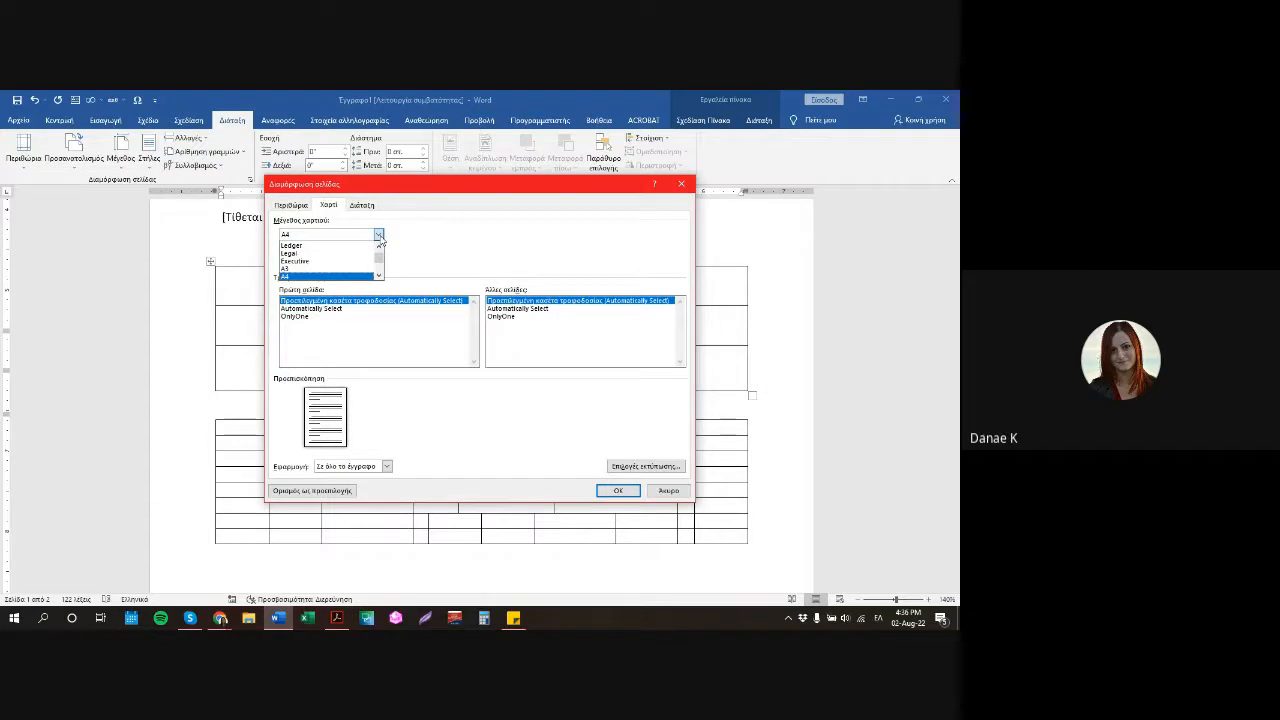
pyautogui.click(379, 236)
pyautogui.click(618, 490)
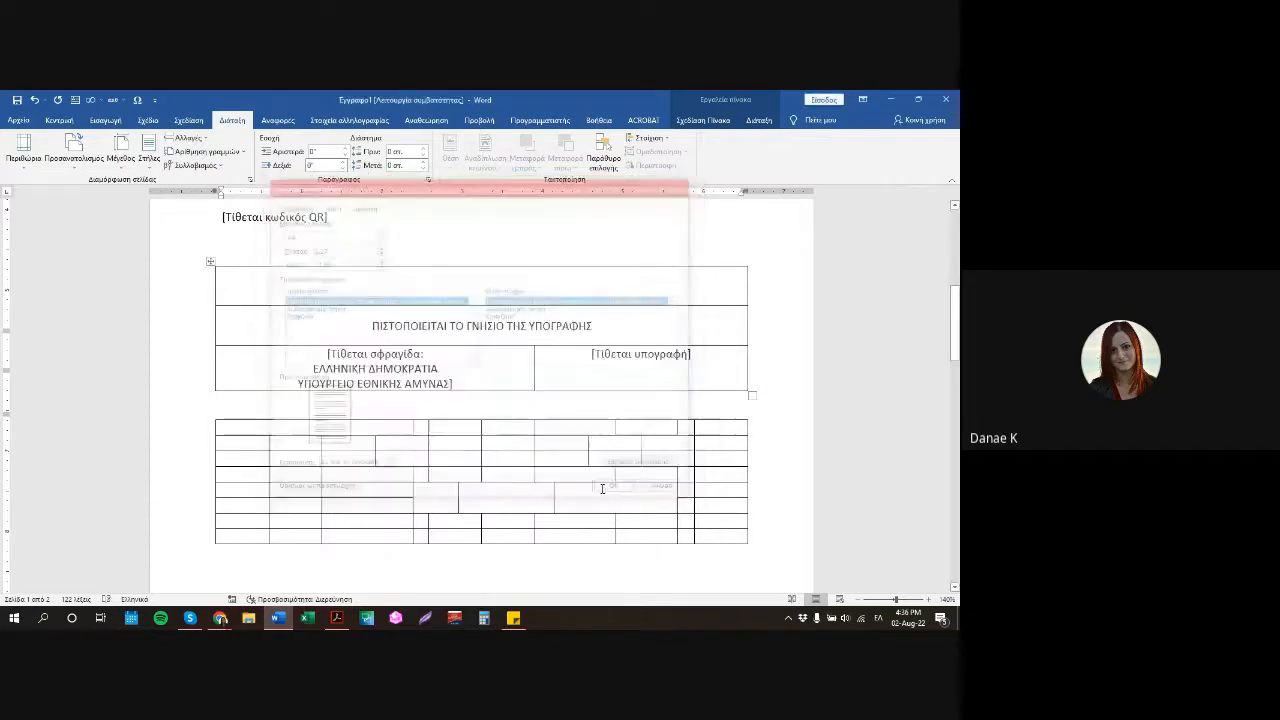
# Browse the predefined page sizes and choose A4 for the document.
pyautogui.click(74, 148)
pyautogui.click(121, 148)
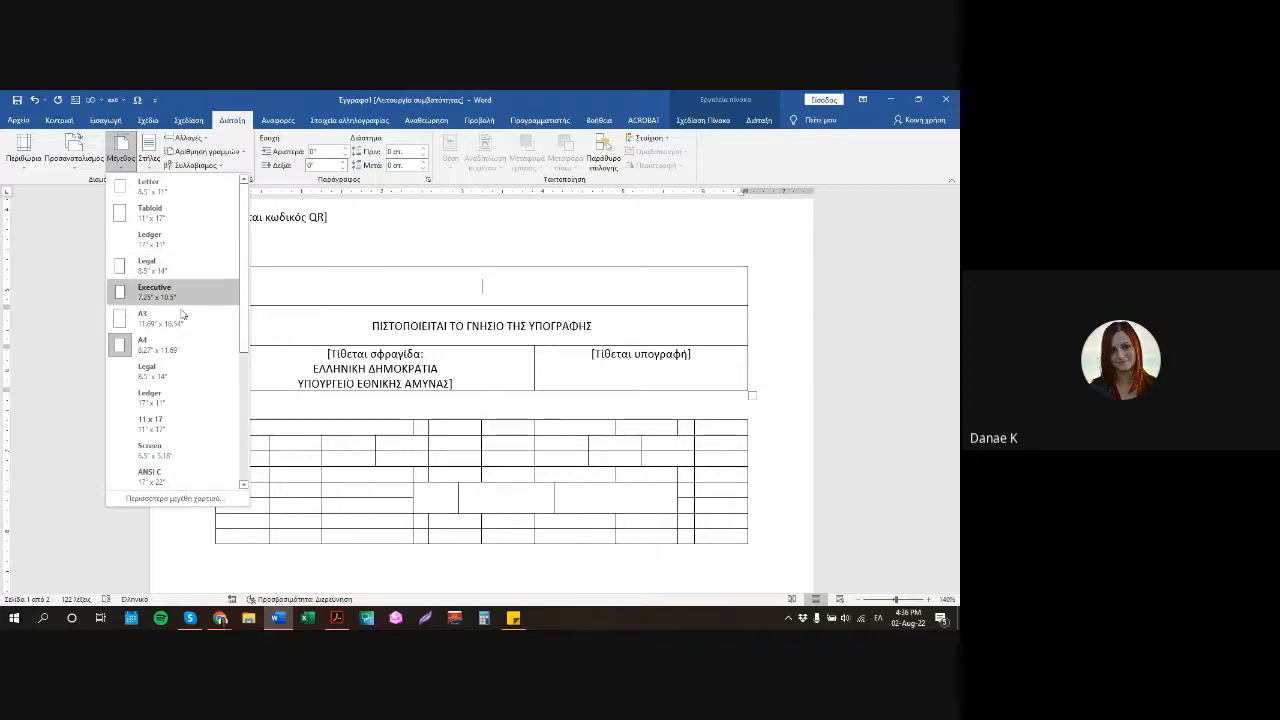
pyautogui.scroll(-4, 180, 435)
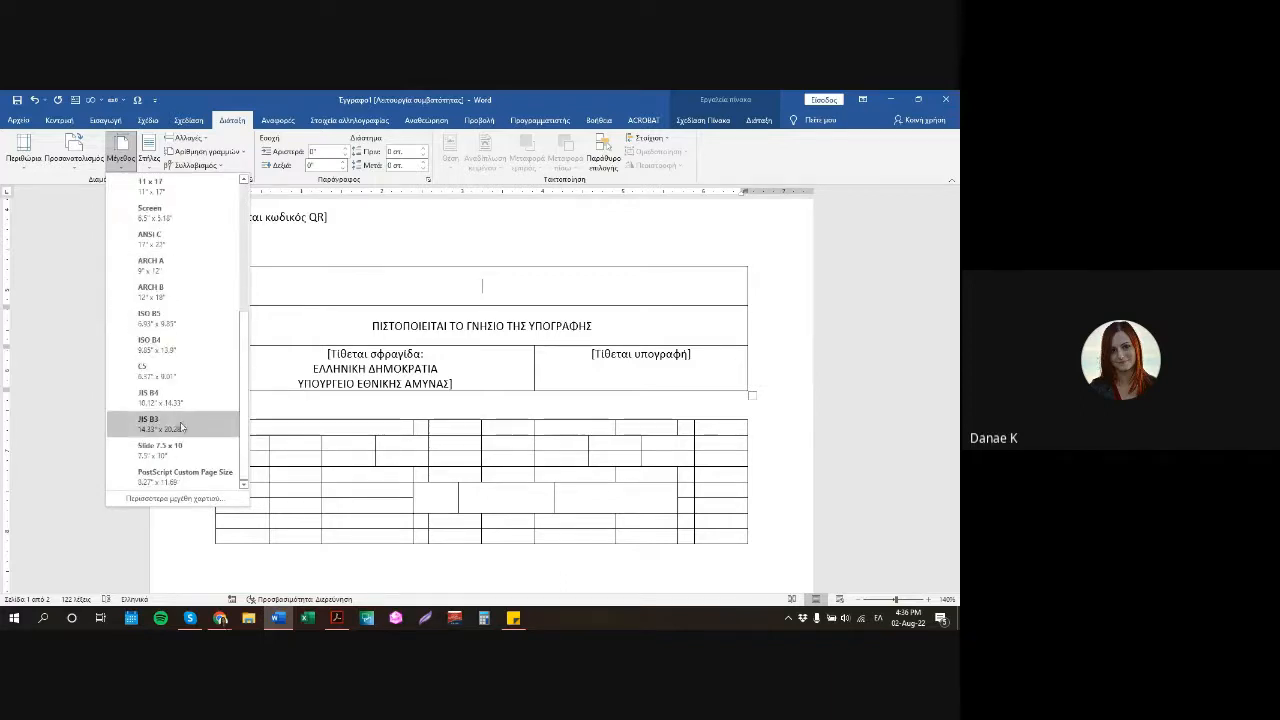
pyautogui.scroll(4, 180, 427)
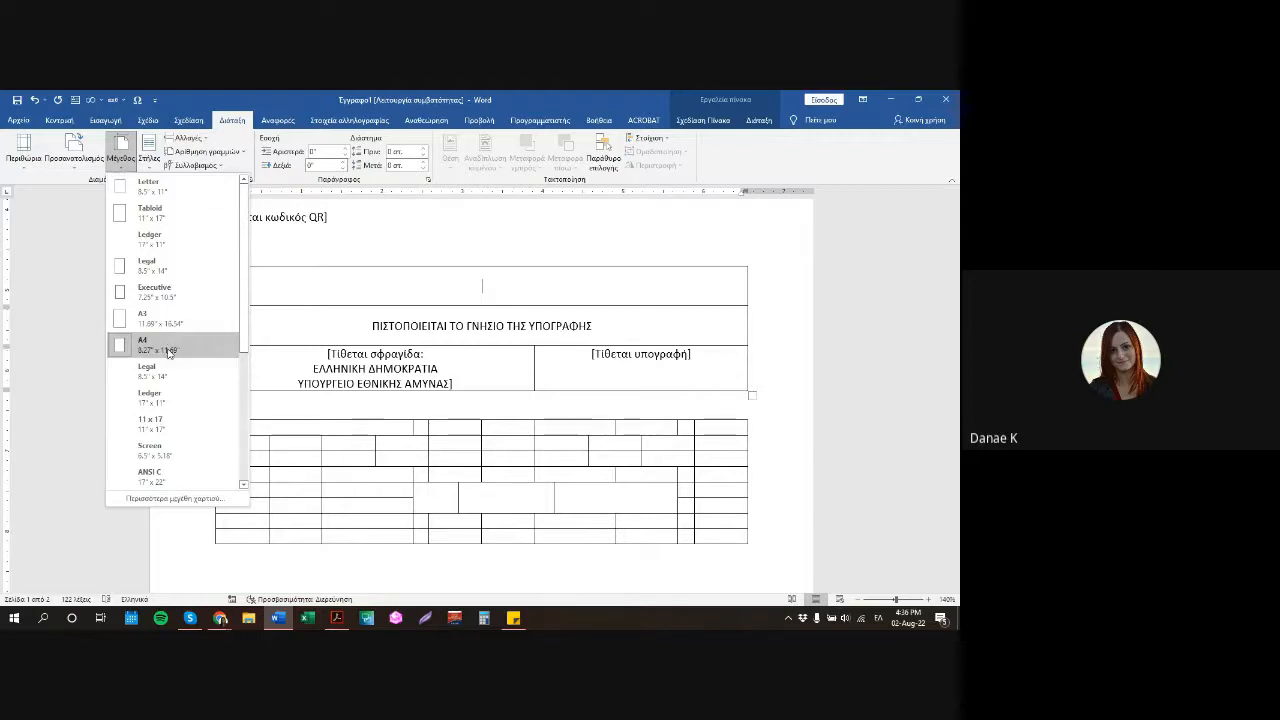
pyautogui.click(168, 350)
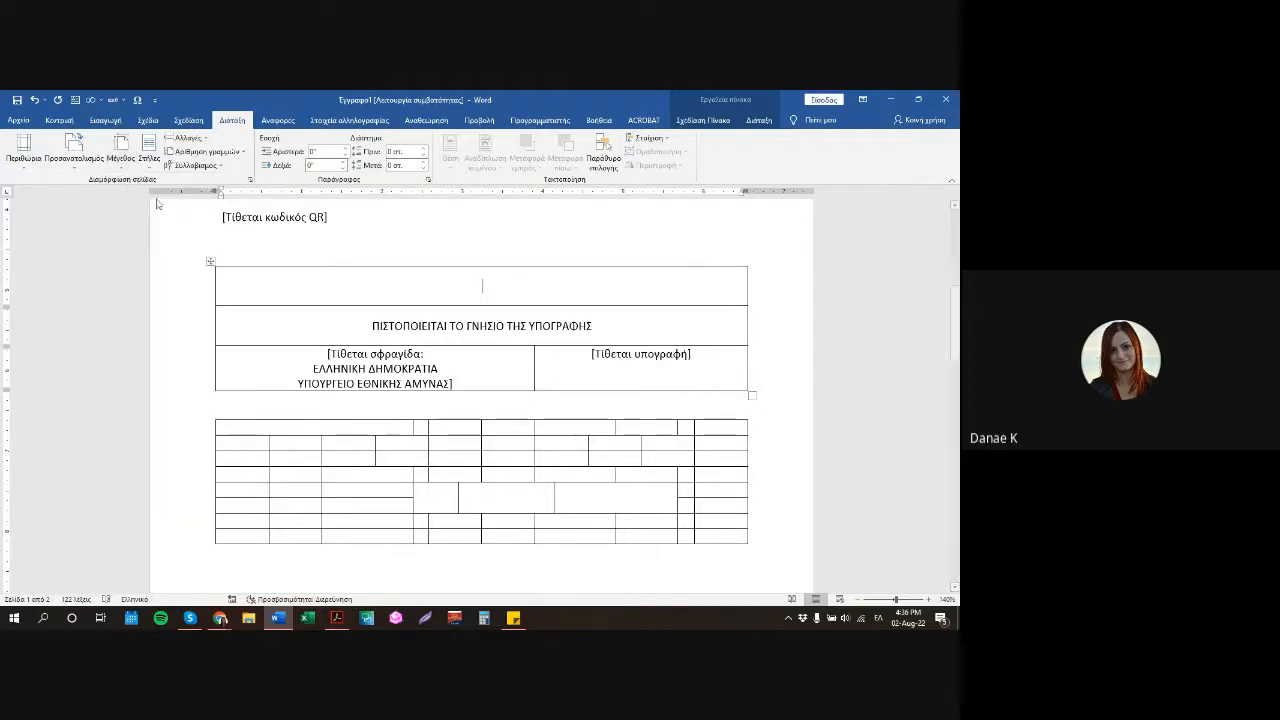
# Insert blank lines between the lower table and the Lorem ipsum paragraph to push the body text onto the second page.
pyautogui.scroll(-2, 339, 256)
pyautogui.scroll(-6, 339, 256)
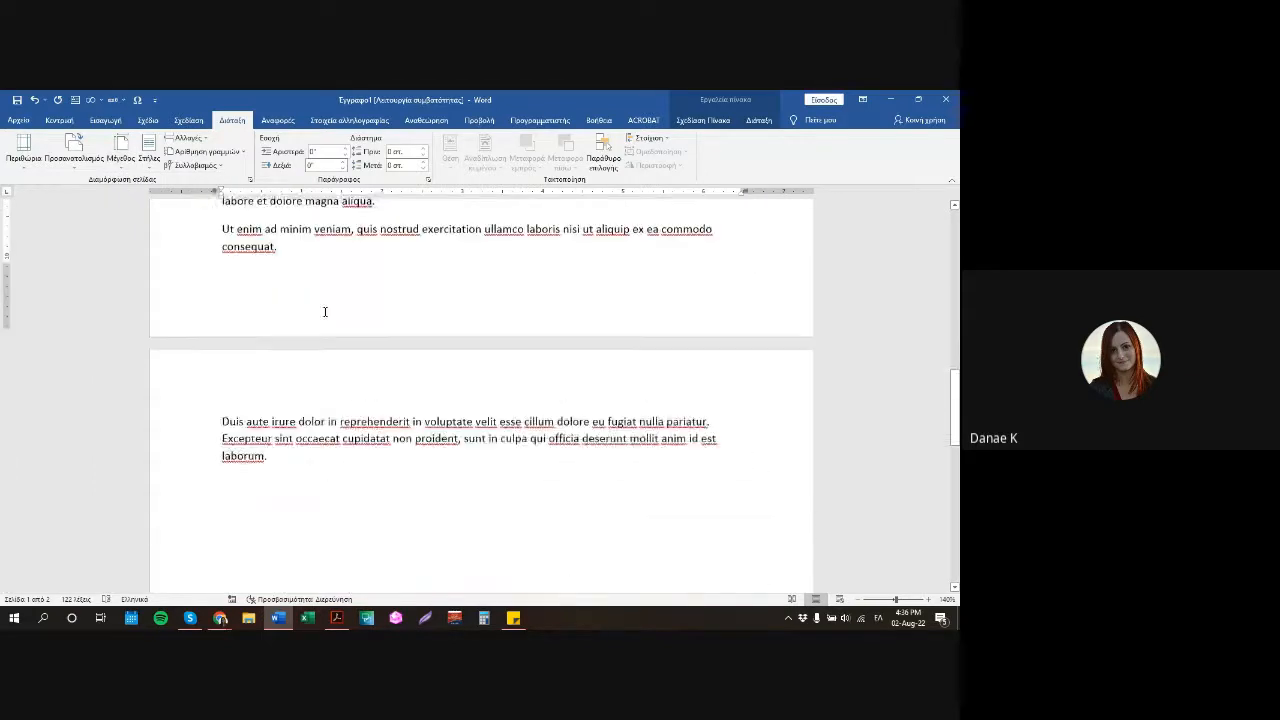
pyautogui.scroll(1, 312, 346)
pyautogui.click(269, 260)
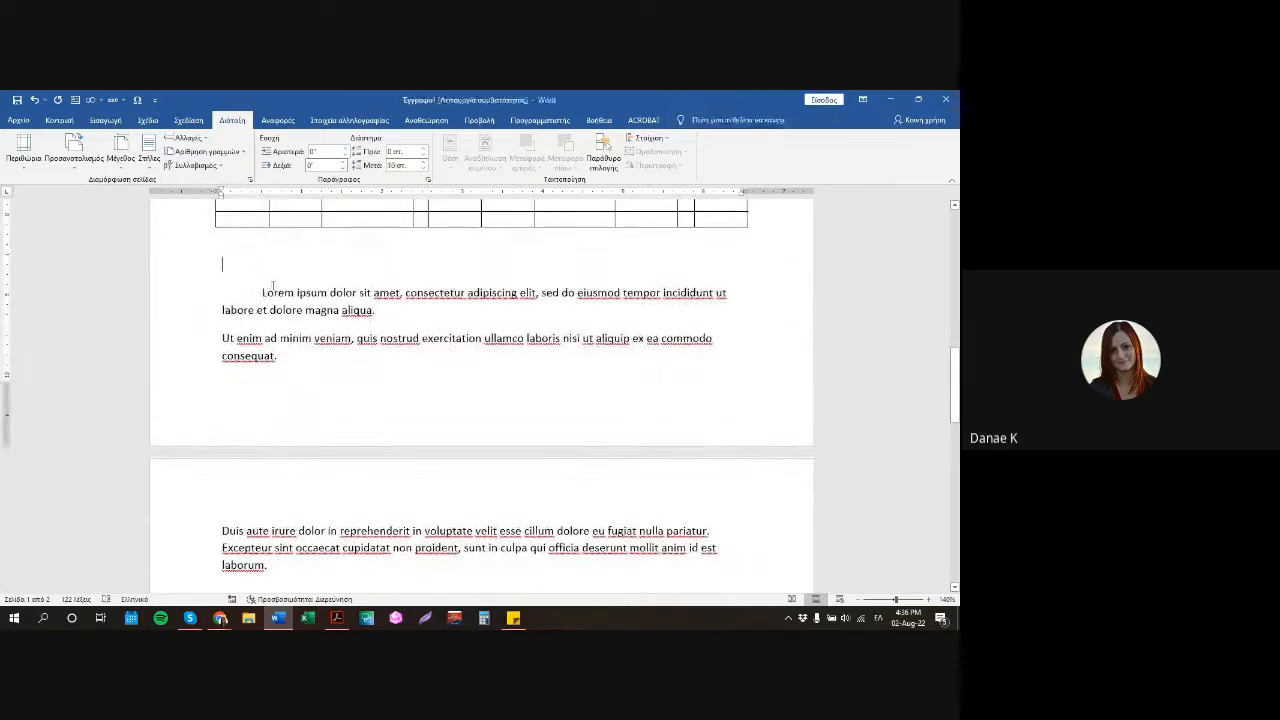
pyautogui.press('Return')
pyautogui.press('Return')
pyautogui.press('Return')
pyautogui.scroll(-4, 313, 300)
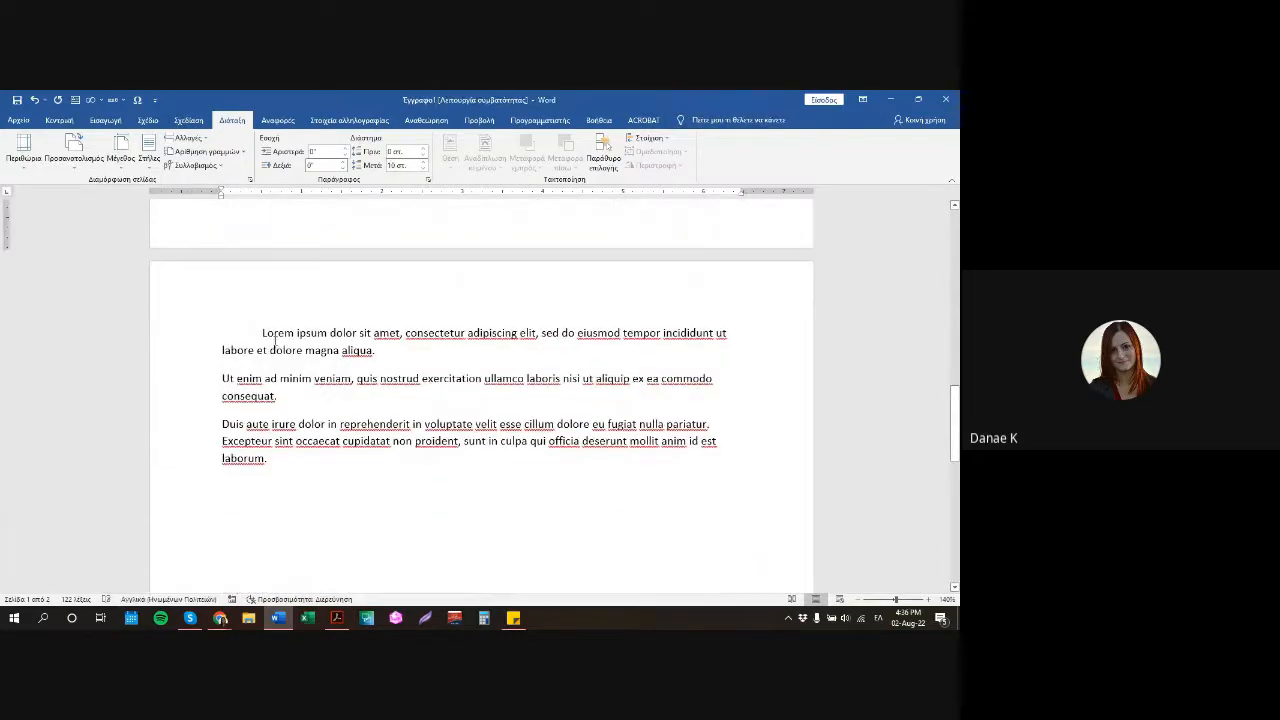
pyautogui.press('Return')
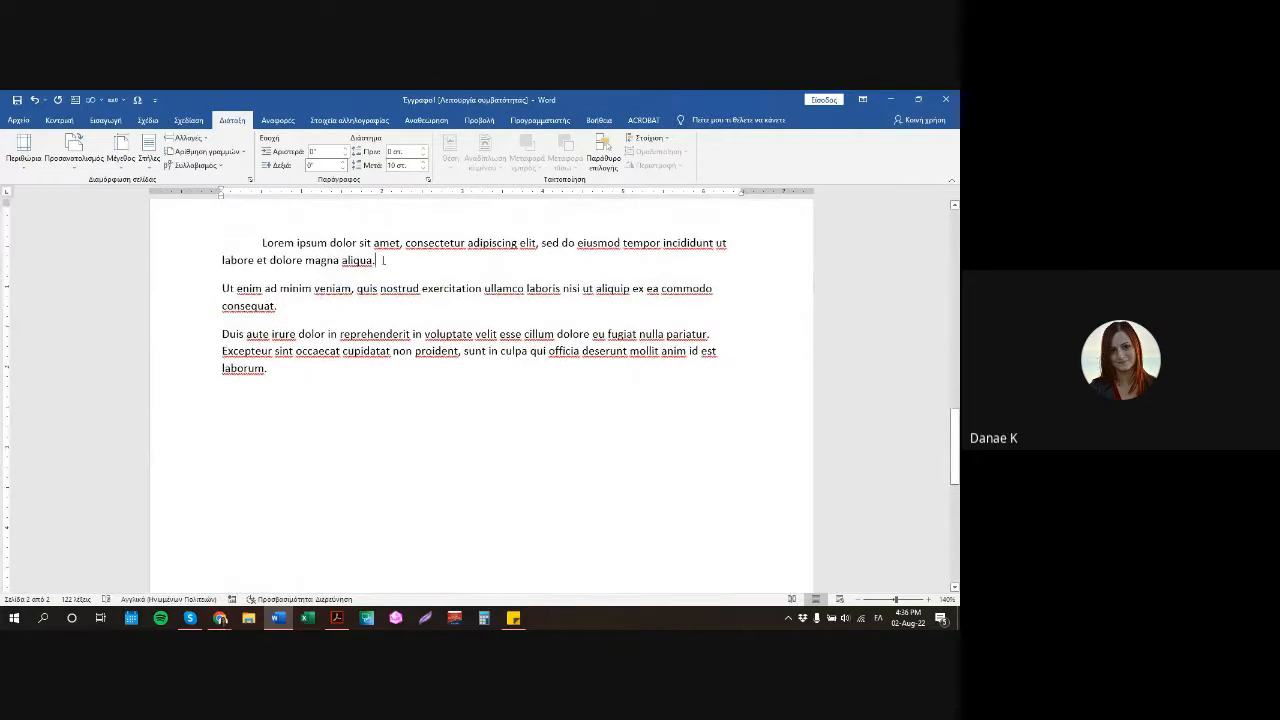
# Switch to the webinar PDF in Adobe Acrobat, view the slide on tables and text boxes, and return to Word.
pyautogui.click(337, 617)
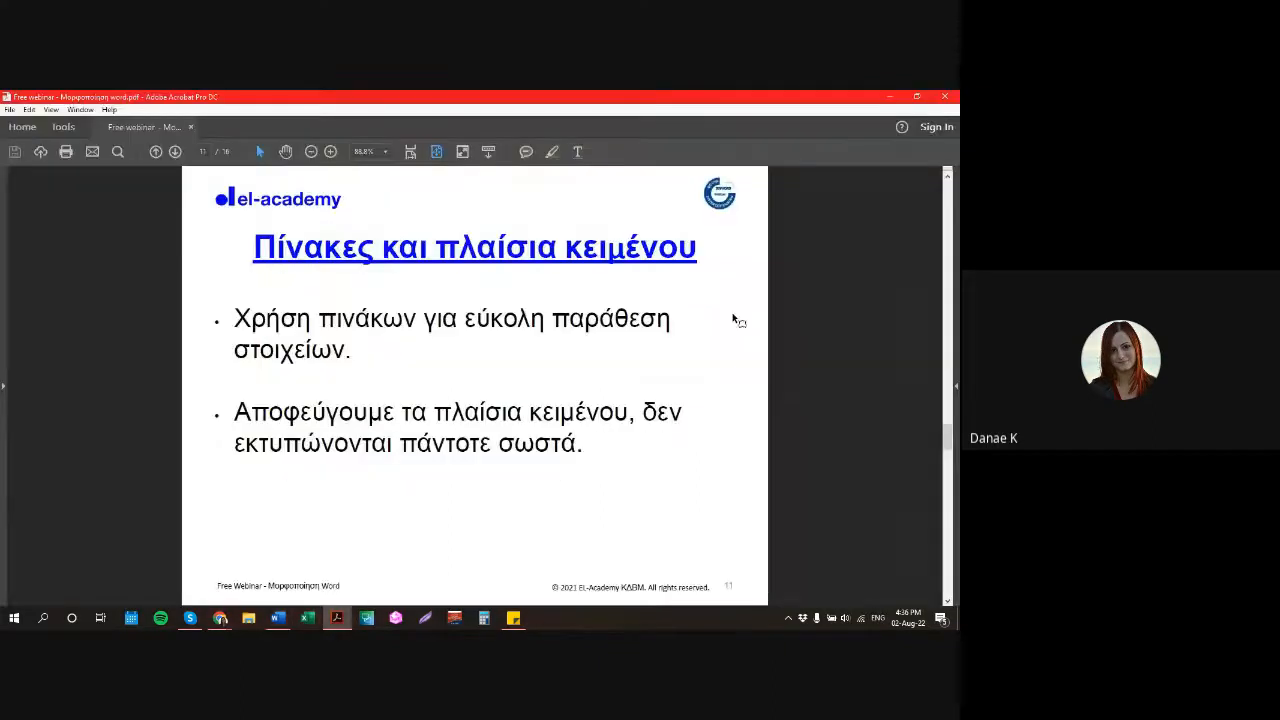
pyautogui.scroll(-3, 737, 323)
pyautogui.scroll(-1, 762, 297)
pyautogui.click(890, 97)
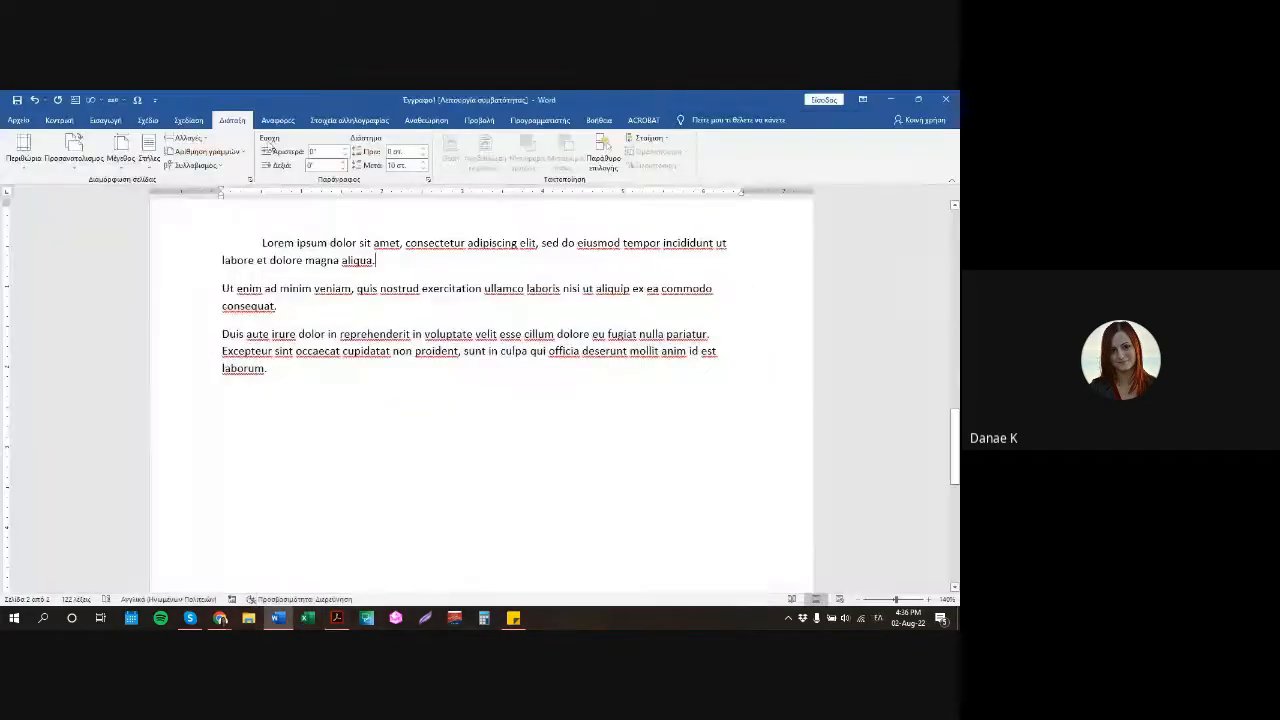
# Draw a text box about 2.6" wide and 1" high in the blank area below the last Lorem ipsum paragraph.
pyautogui.click(108, 121)
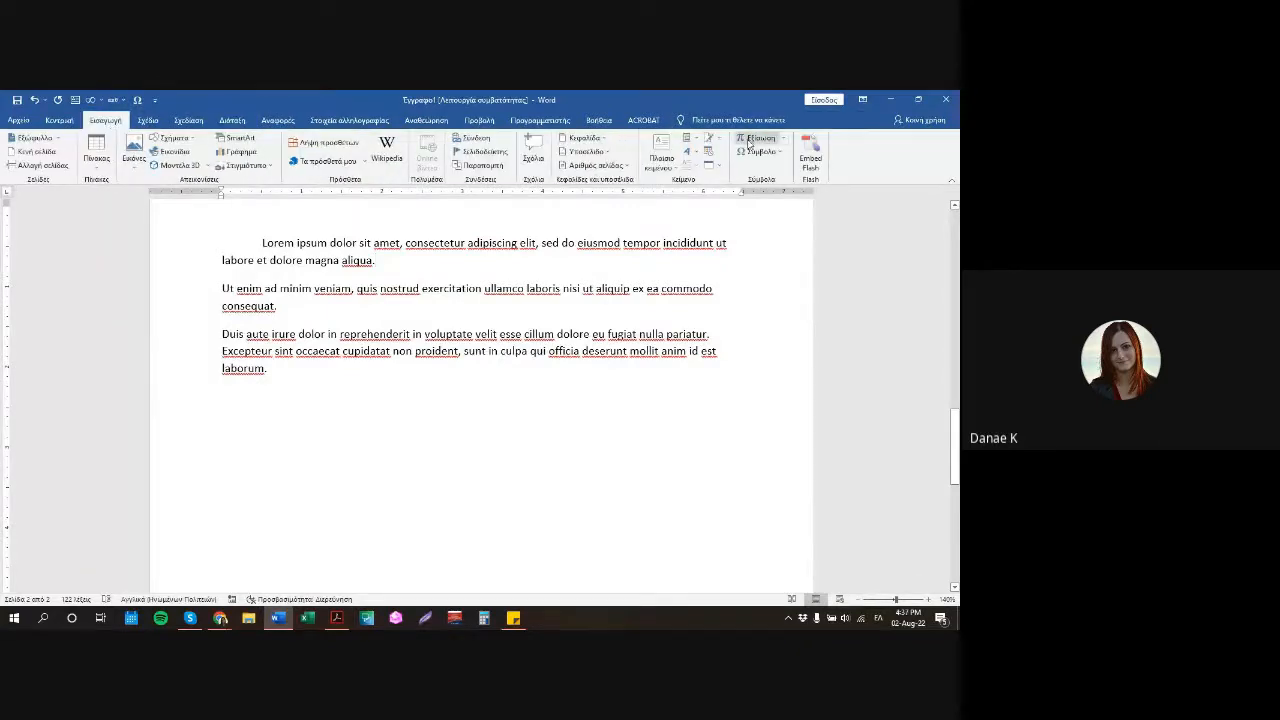
pyautogui.click(662, 158)
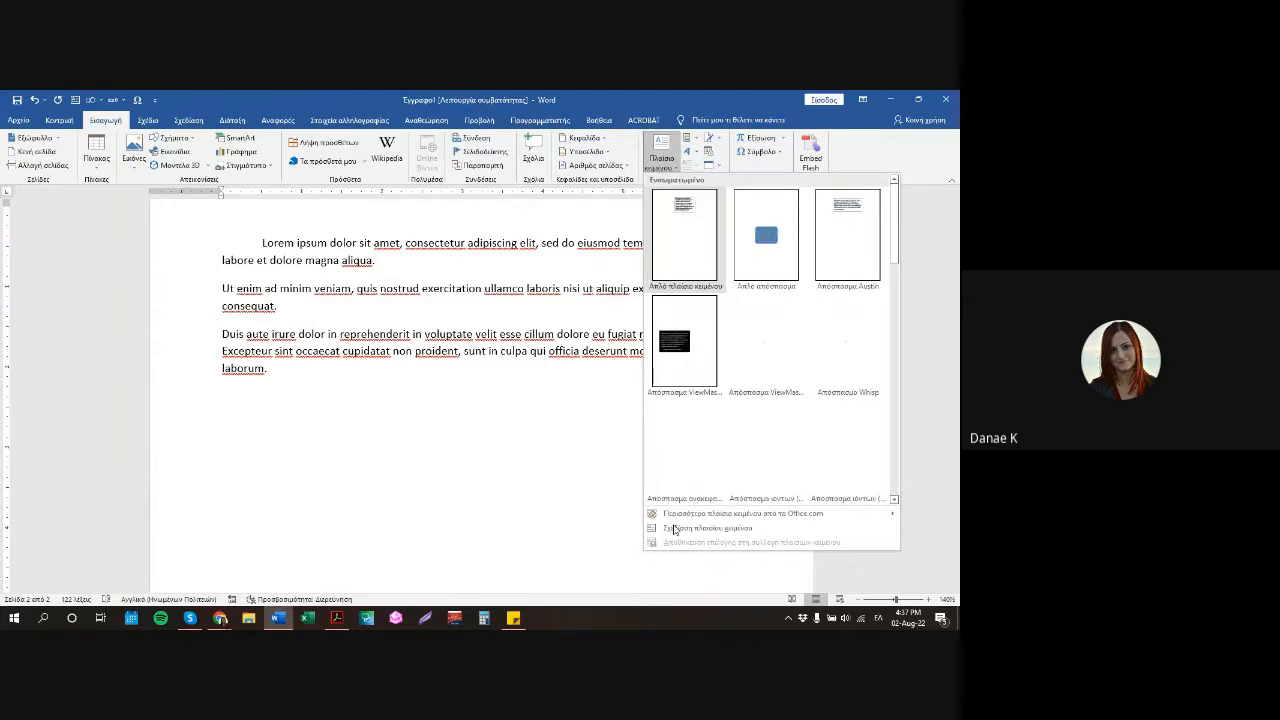
pyautogui.click(577, 498)
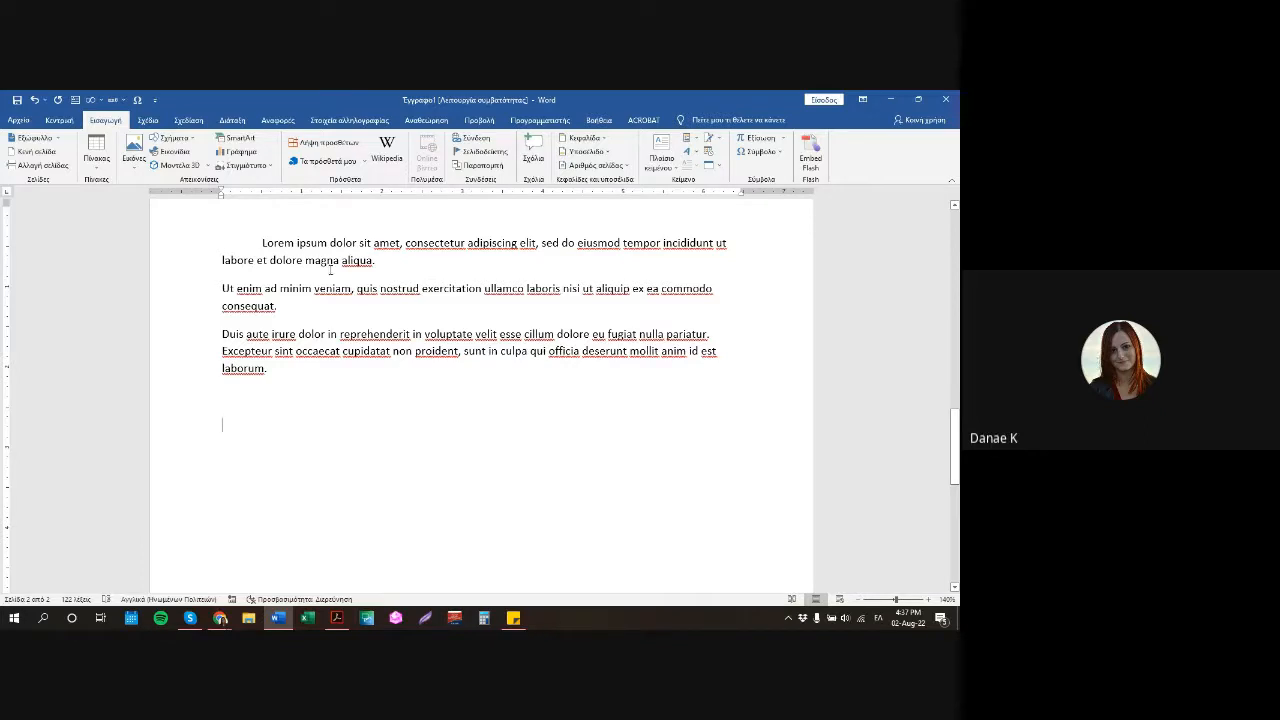
pyautogui.click(661, 156)
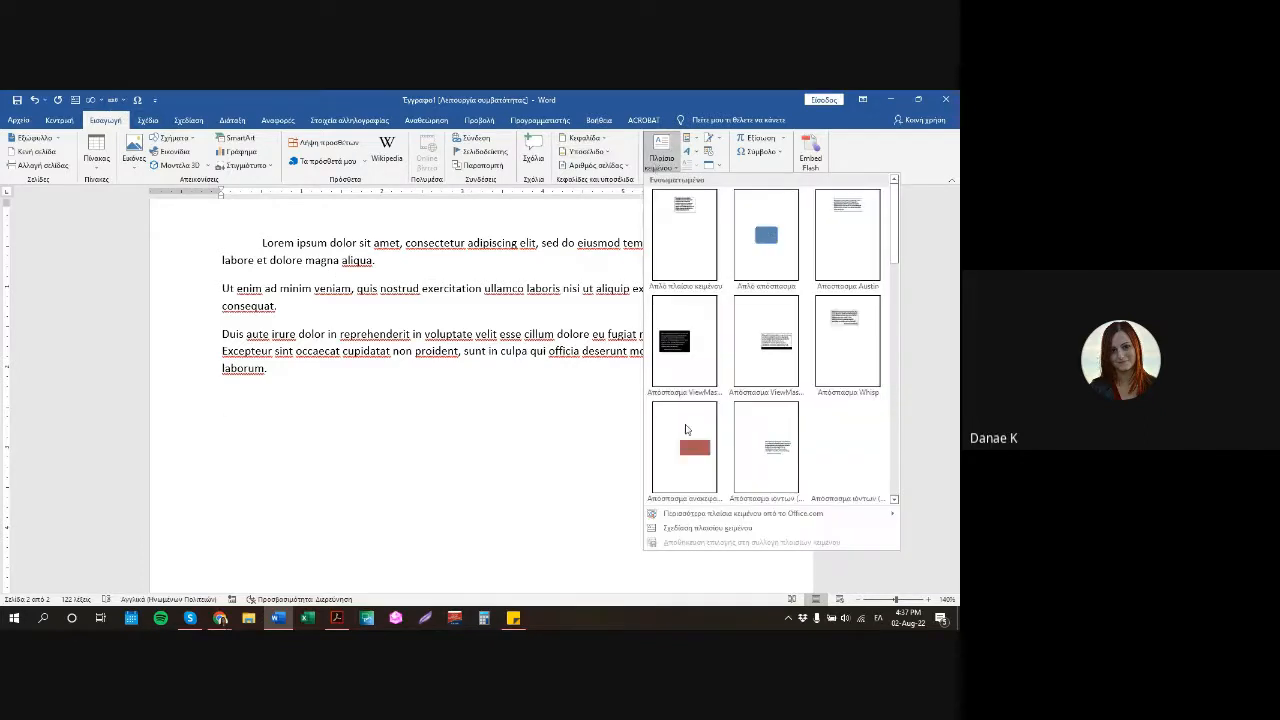
pyautogui.click(680, 531)
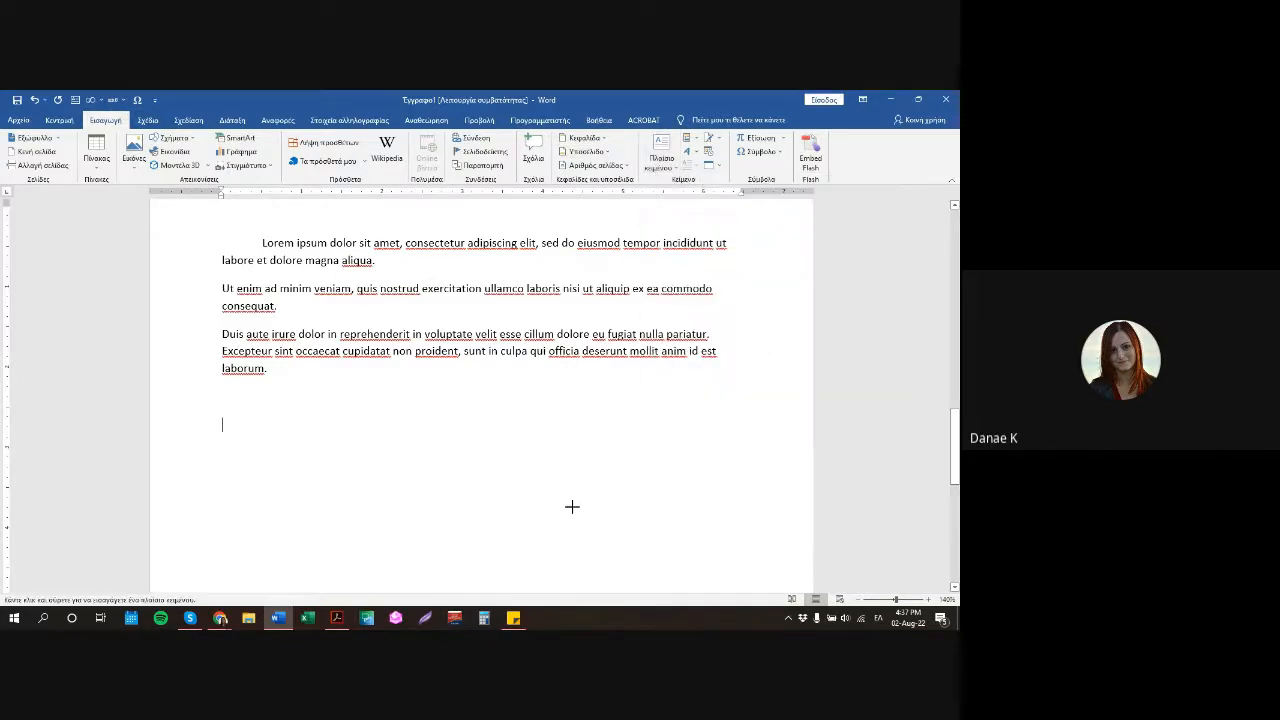
pyautogui.moveTo(296, 422); pyautogui.dragTo(508, 504)
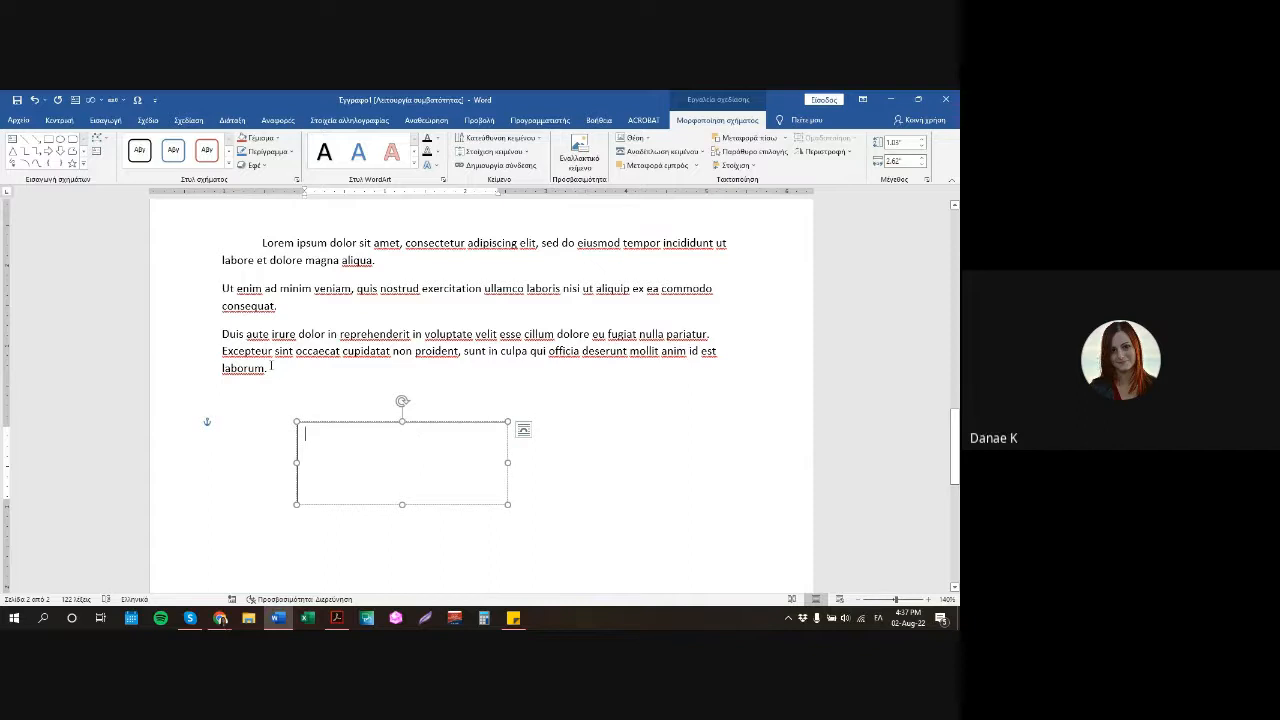
# Copy the "Duis aute irure" paragraph into the text box and enlarge the box to fit all the text.
pyautogui.moveTo(270, 366); pyautogui.dragTo(222, 334)
pyautogui.hotkey('ctrl', 'c')
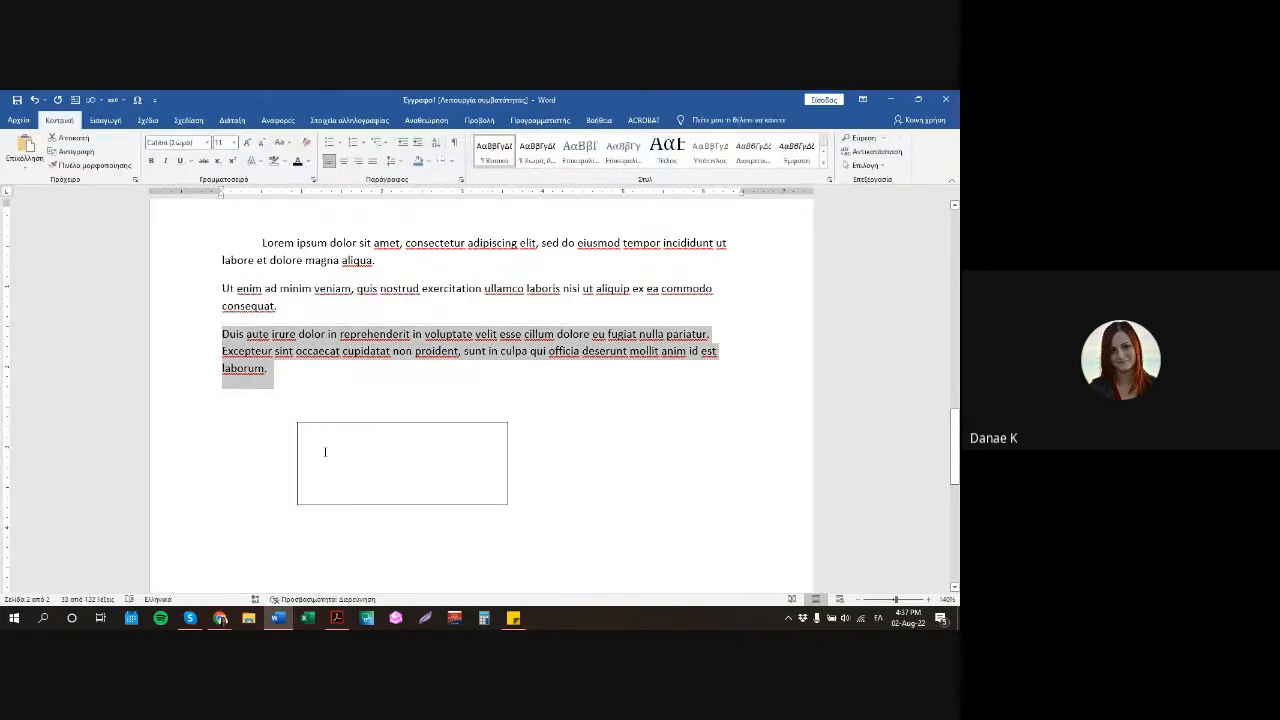
pyautogui.click(325, 452)
pyautogui.hotkey('ctrl', 'v')
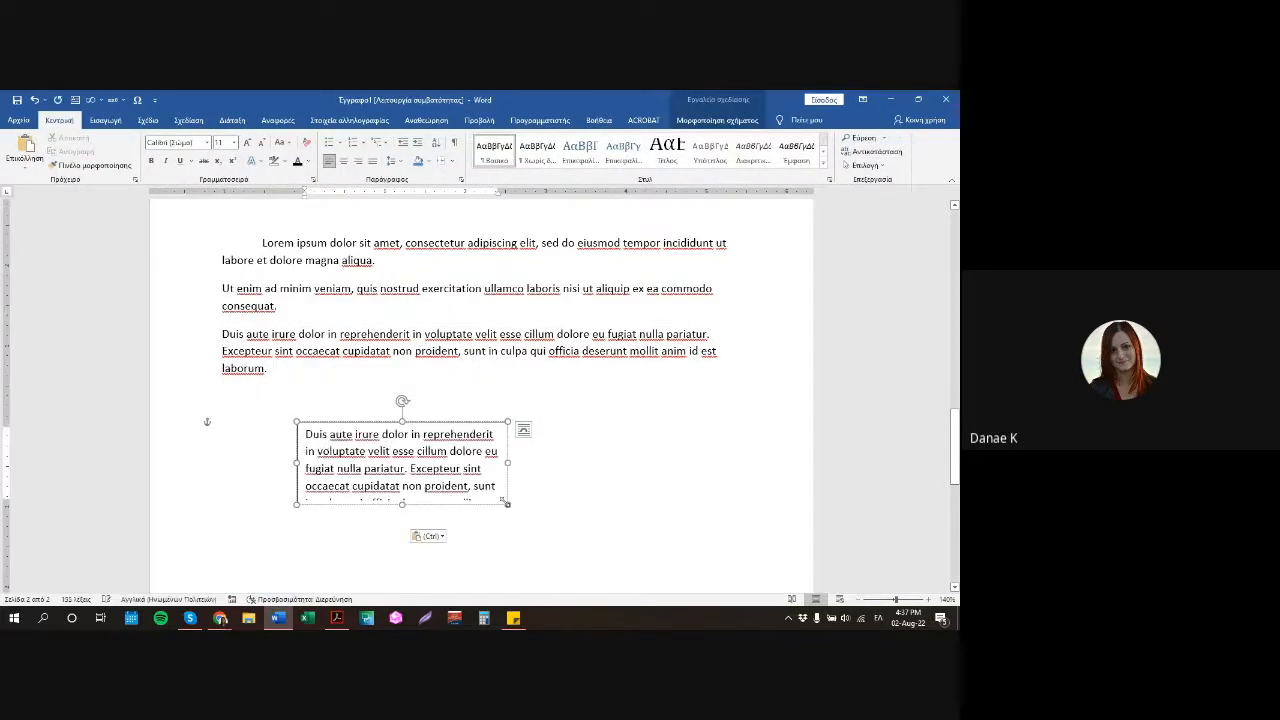
pyautogui.moveTo(507, 503); pyautogui.dragTo(613, 514)
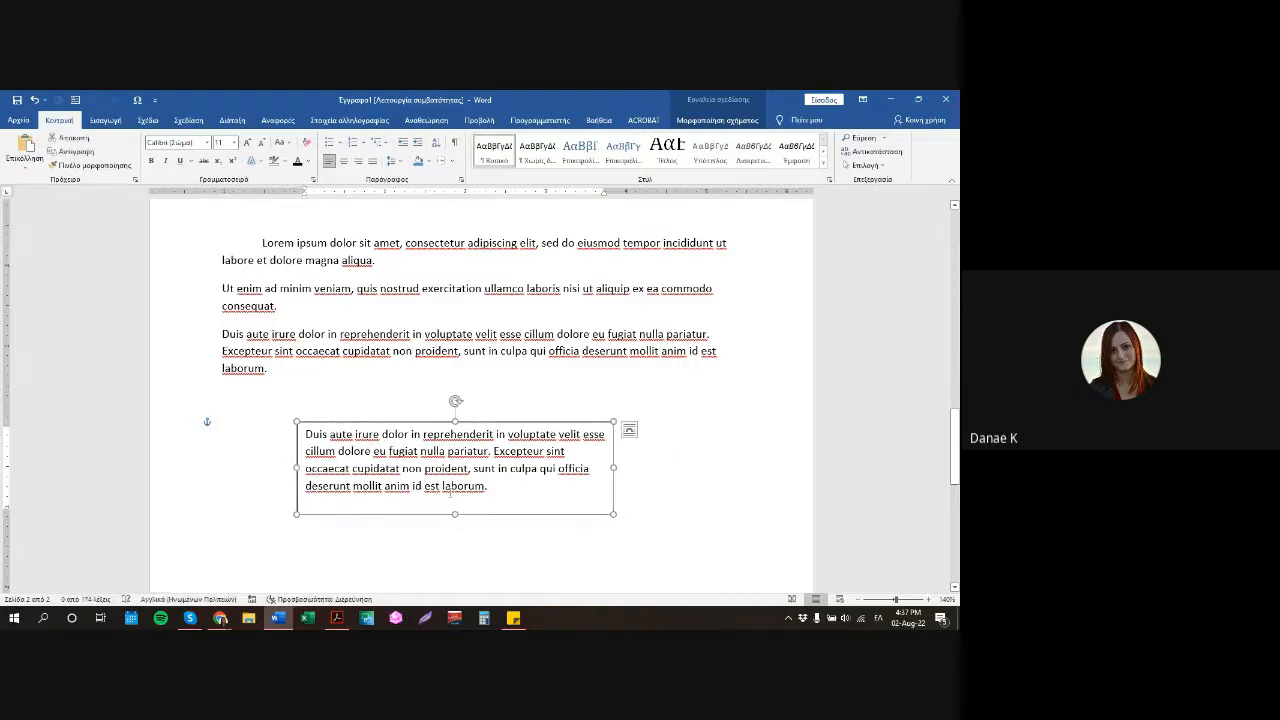
# Change the font colour of all the text in the text box to dark orange.
pyautogui.click(446, 487)
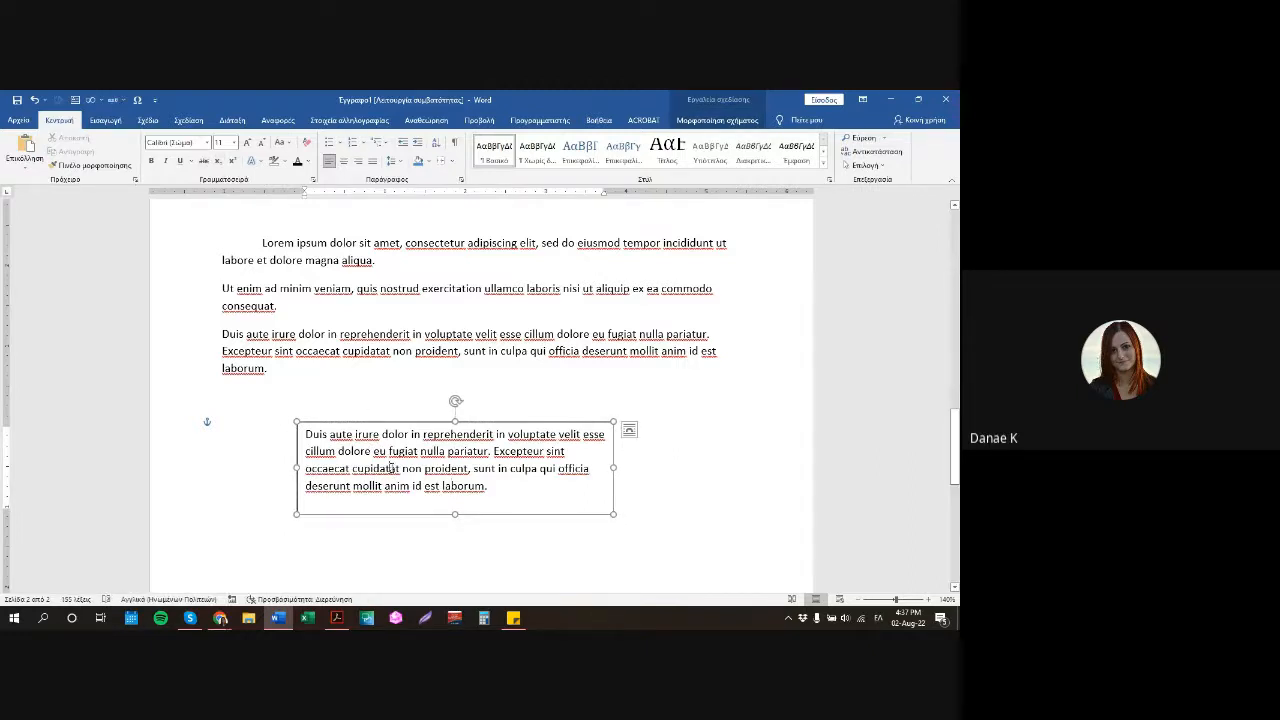
pyautogui.hotkey('ctrl', 'a')
pyautogui.click(307, 161)
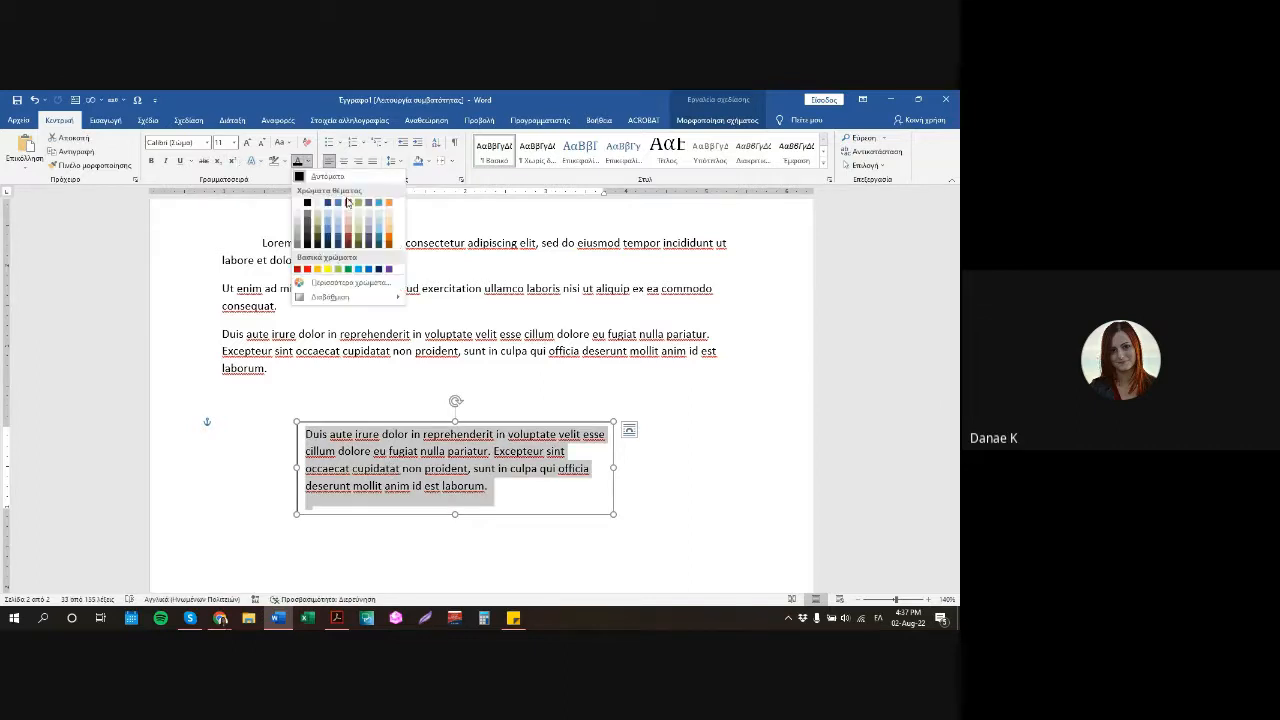
pyautogui.click(391, 237)
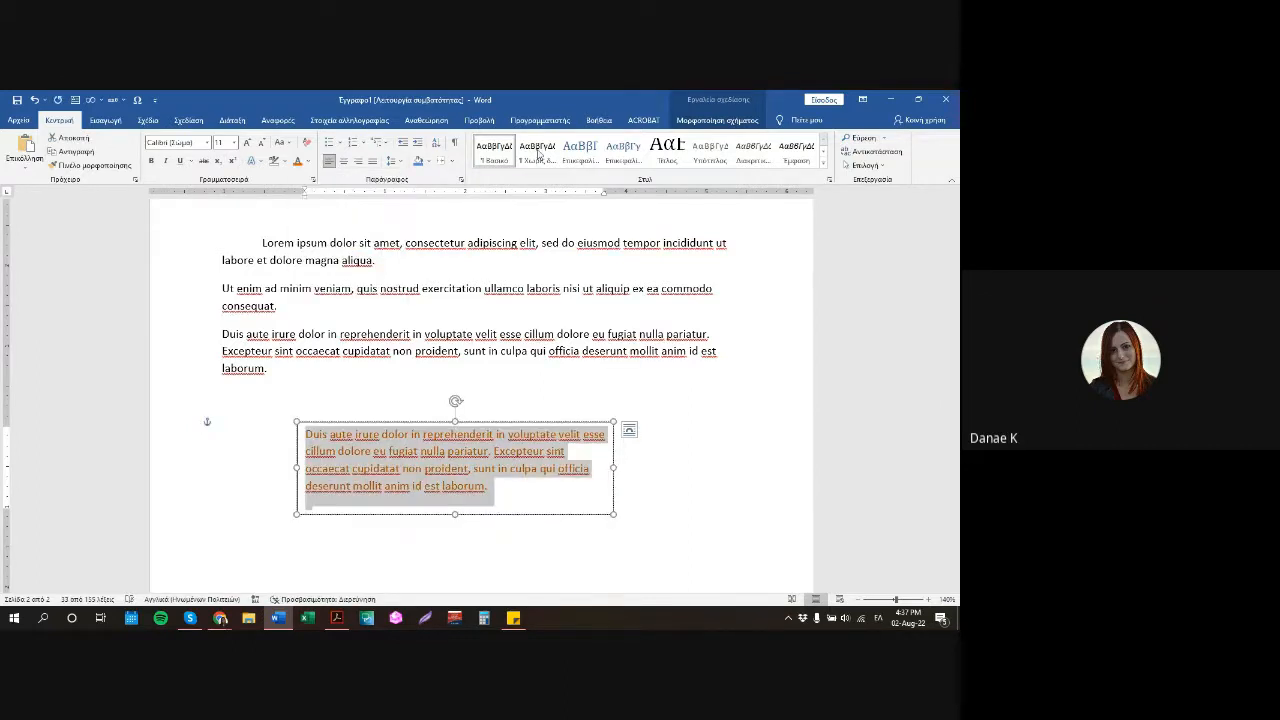
# Remove the outline of the orange text box and rotate its text direction by 270°.
pyautogui.click(717, 120)
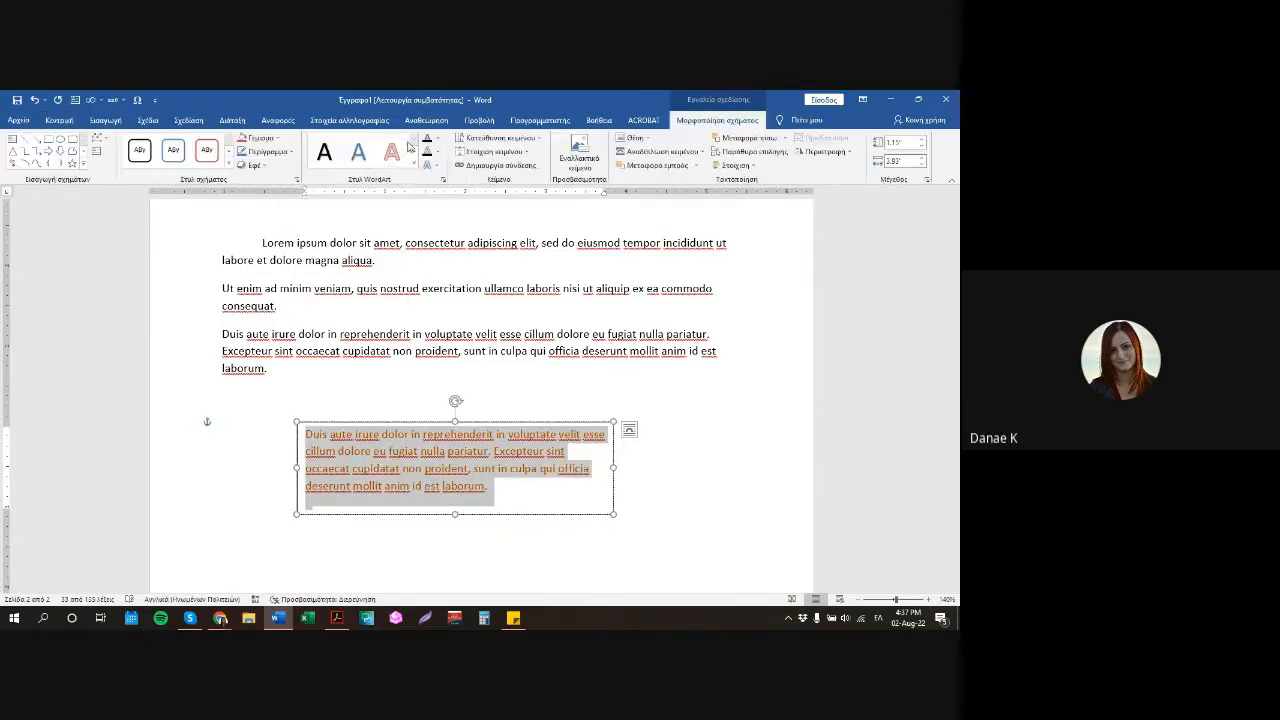
pyautogui.click(283, 154)
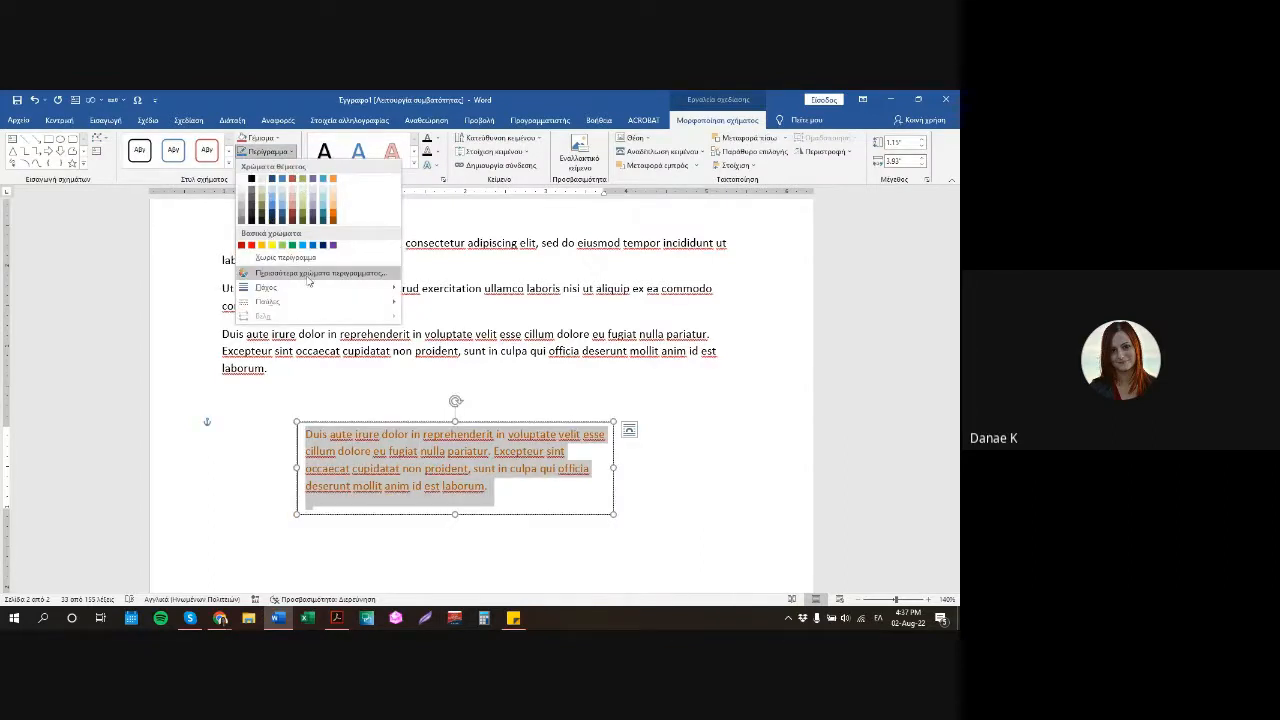
pyautogui.click(282, 257)
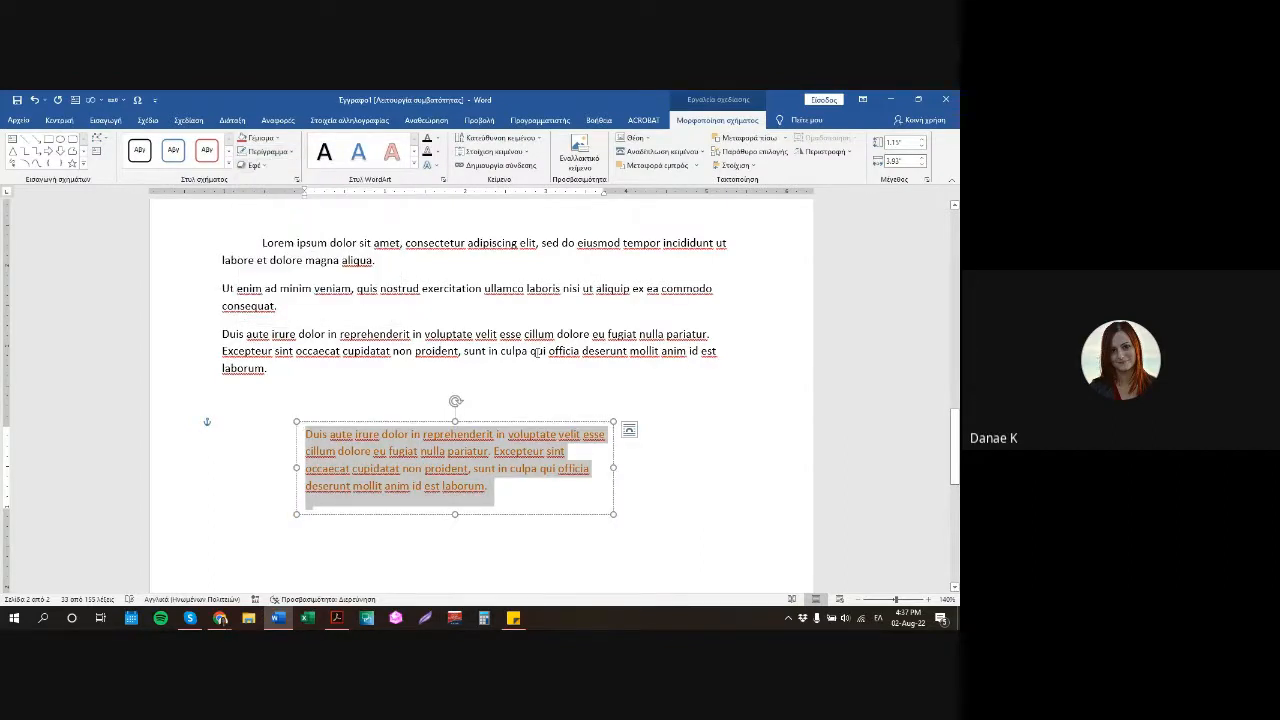
pyautogui.click(481, 139)
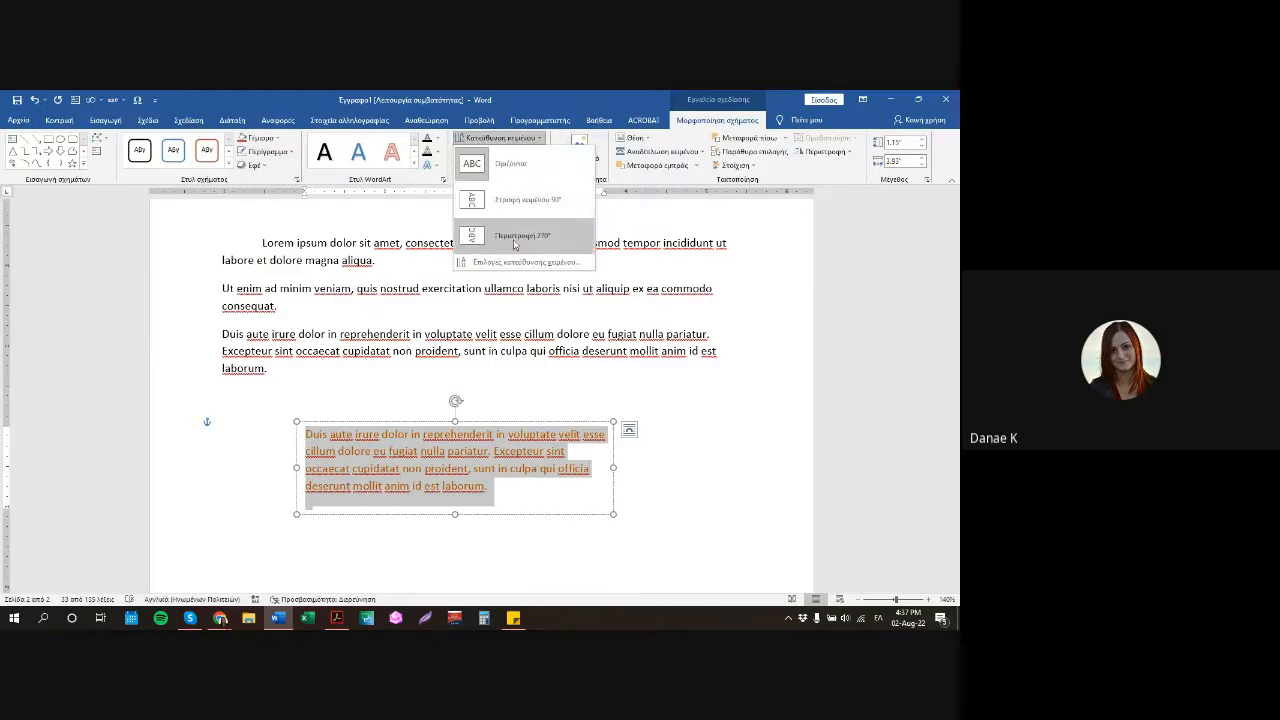
pyautogui.click(514, 244)
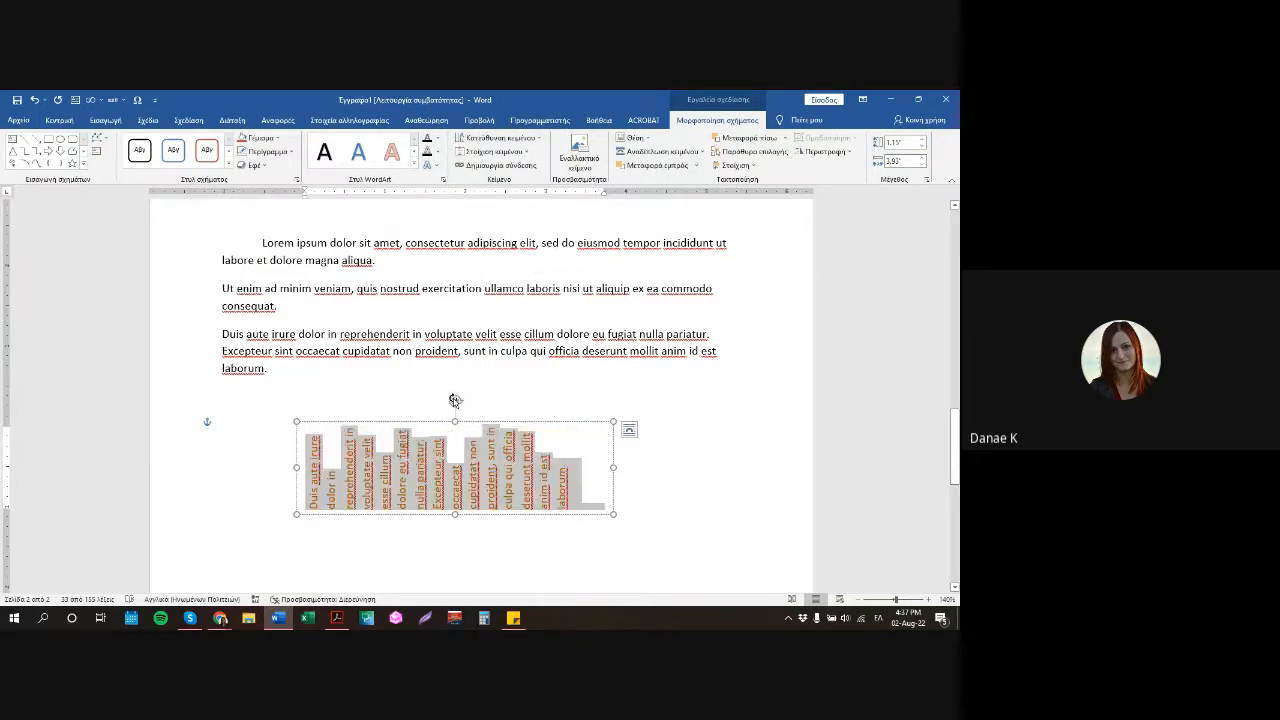
# Resize the text box into a tall, narrow column about 4.69" high and 0.9" wide around its rotated text.
pyautogui.moveTo(456, 421); pyautogui.dragTo(474, 279)
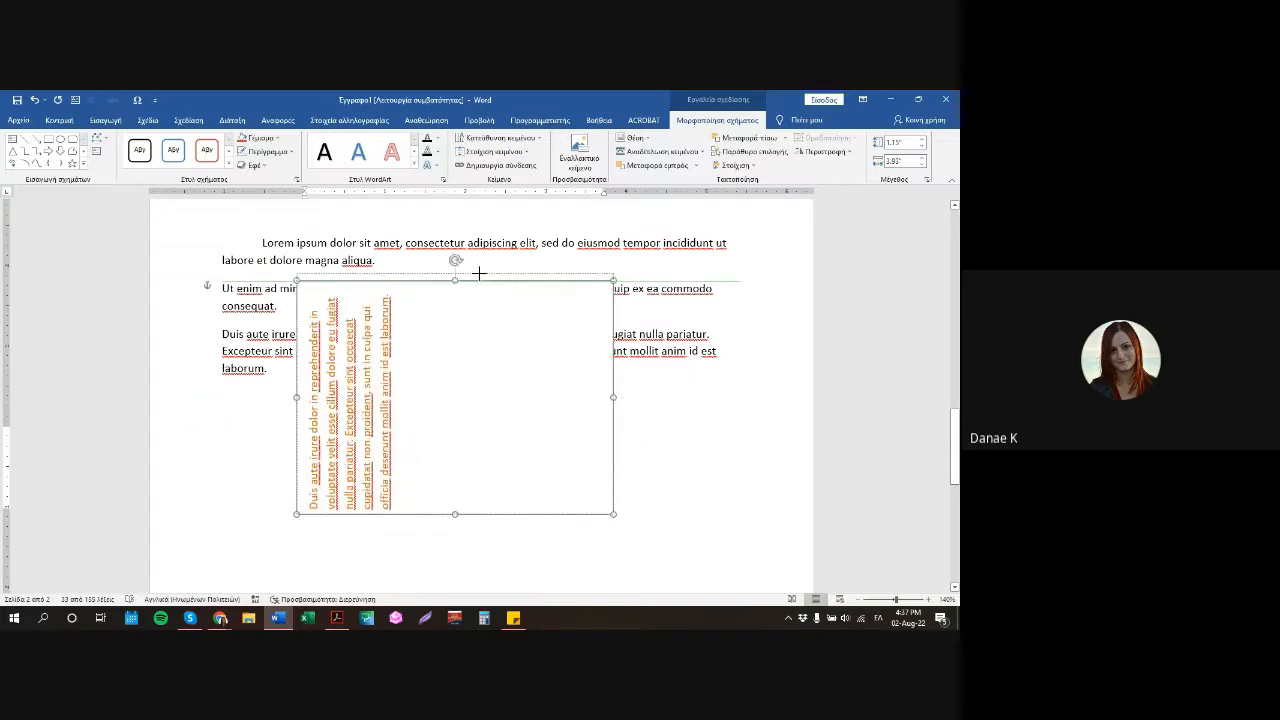
pyautogui.moveTo(454, 514); pyautogui.dragTo(457, 574)
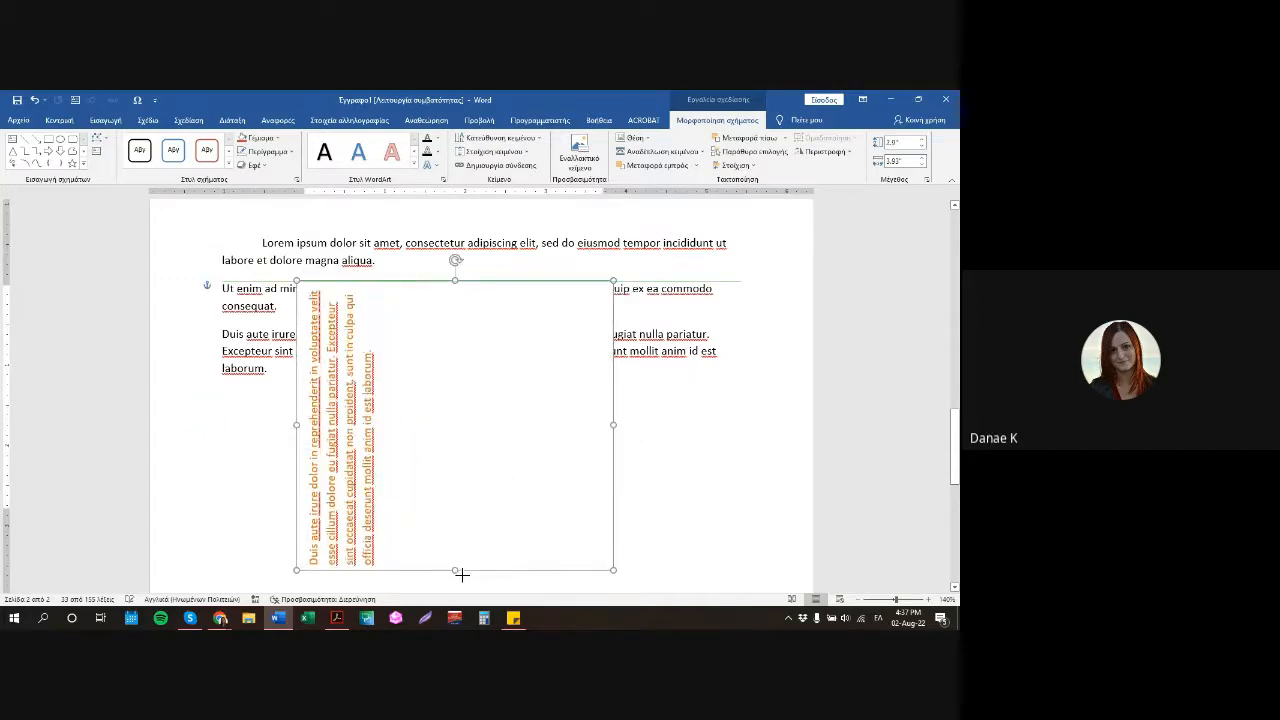
pyautogui.scroll(-2, 689, 403)
pyautogui.moveTo(614, 352); pyautogui.dragTo(411, 354)
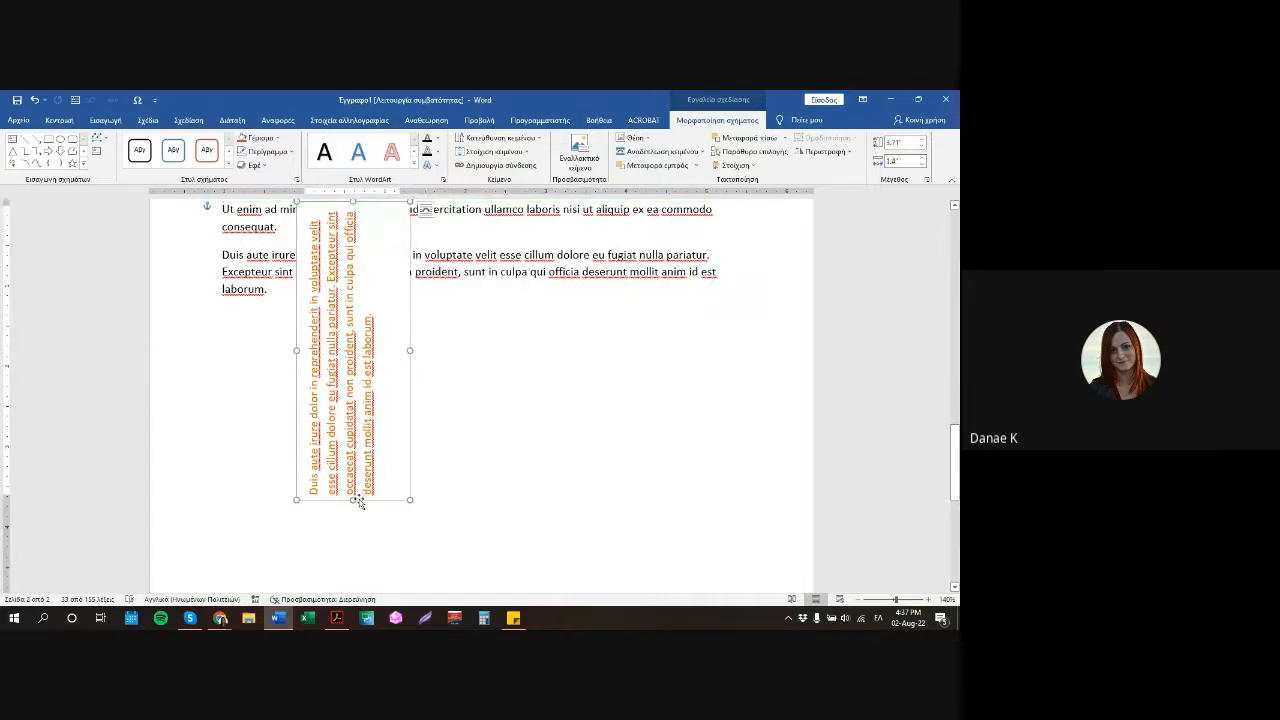
pyautogui.moveTo(358, 502); pyautogui.dragTo(353, 578)
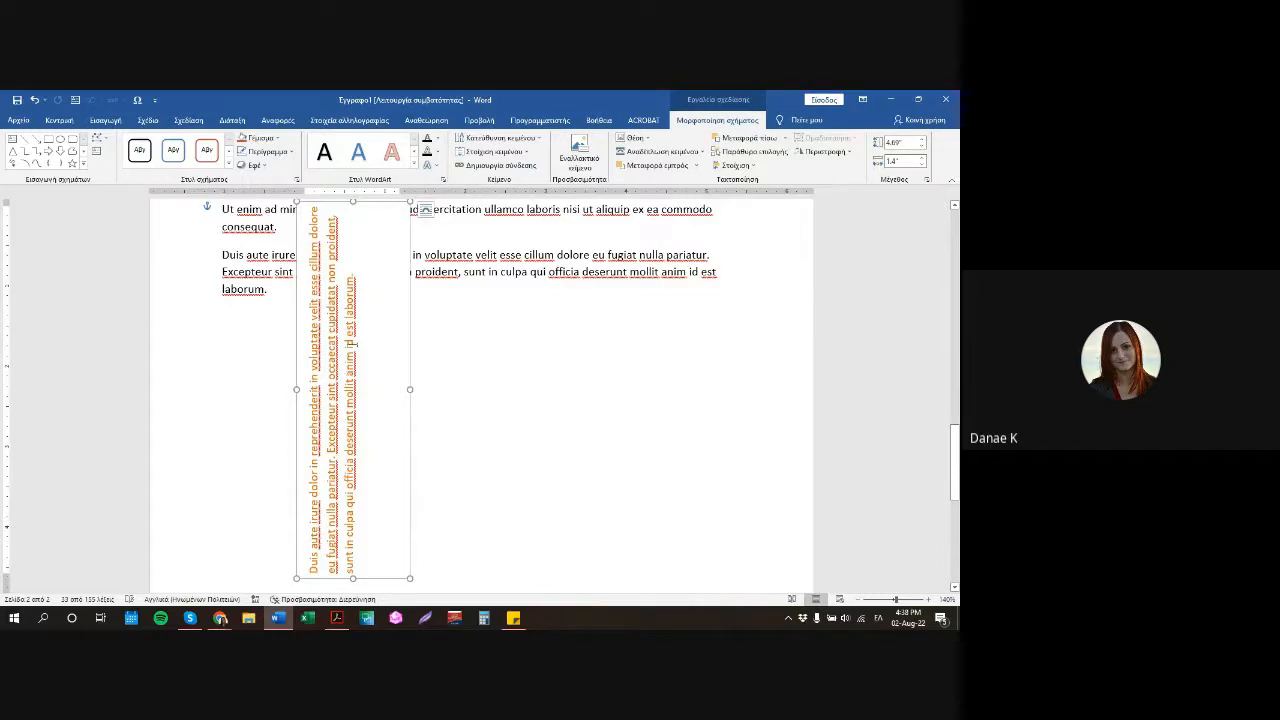
pyautogui.moveTo(410, 391); pyautogui.dragTo(368, 401)
# Move the vertical text box into the page's left margin, clear of the Lorem ipsum paragraphs, and deselect it.
pyautogui.moveTo(340, 204); pyautogui.dragTo(215, 230)
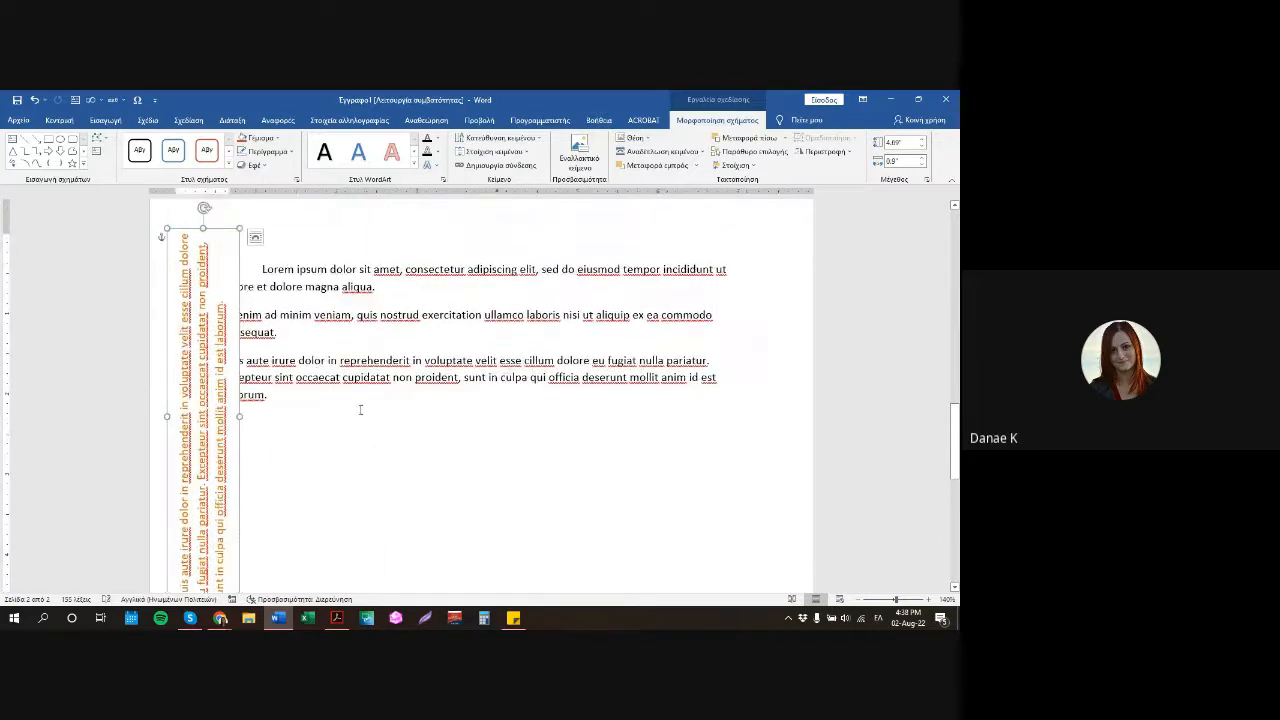
pyautogui.scroll(-1, 323, 394)
pyautogui.scroll(-1, 271, 332)
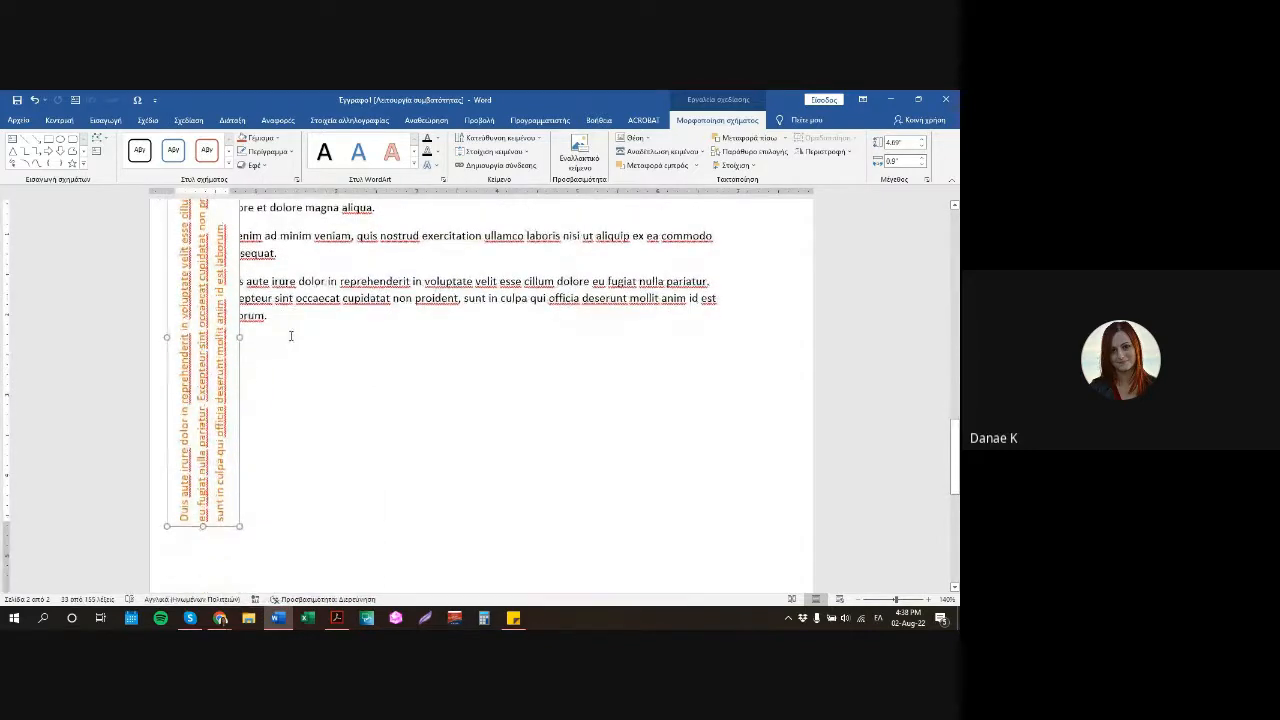
pyautogui.scroll(-2, 289, 334)
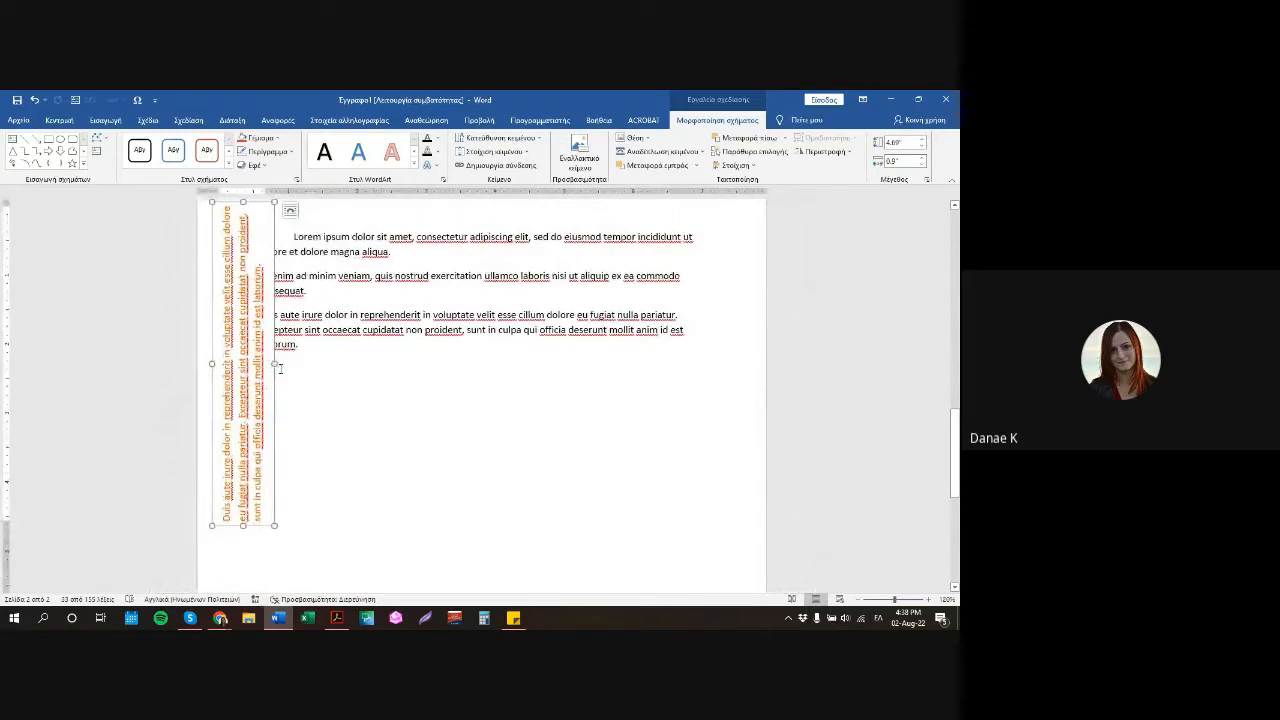
pyautogui.moveTo(275, 380); pyautogui.dragTo(257, 378)
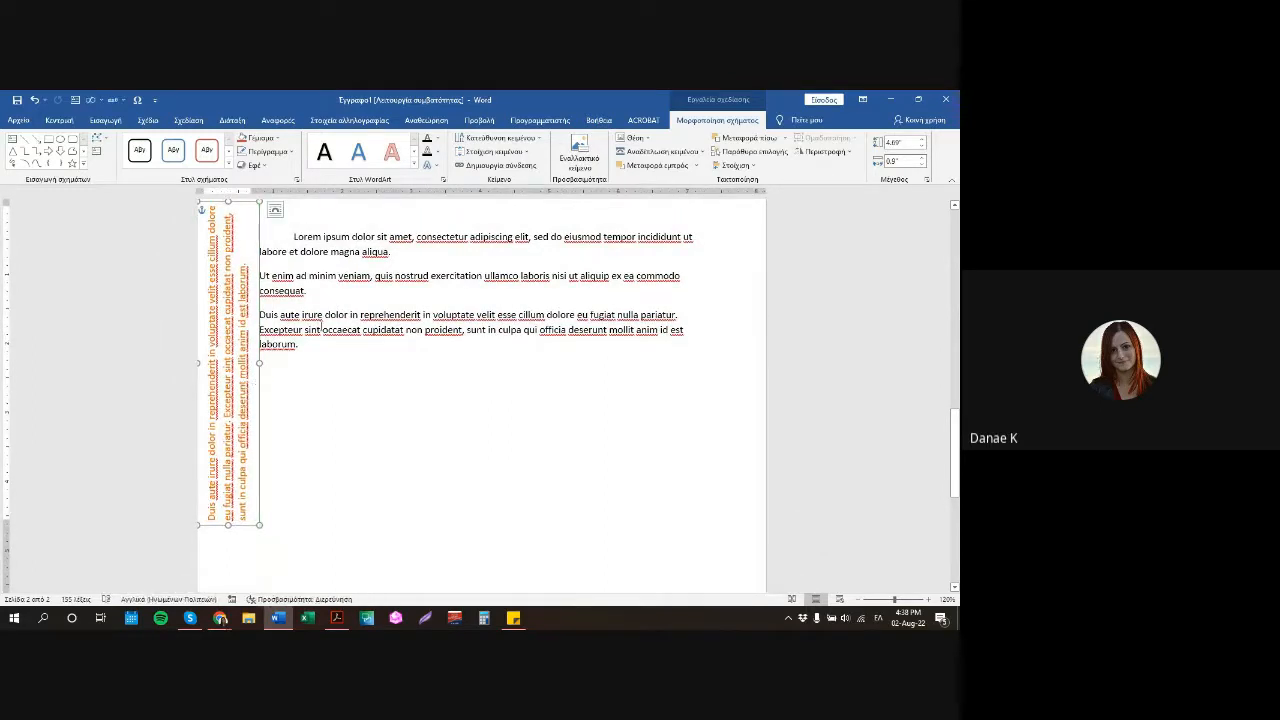
pyautogui.click(354, 380)
# Delete the empty first row of the table headed "ΠΙΣΤΟΠΟΙΕΙΤΑΙ ΤΟ ΓΝΗΣΙΟ ΤΗΣ ΥΠΟΓΡΑΦΗΣ" on page 1.
pyautogui.scroll(4, 360, 375)
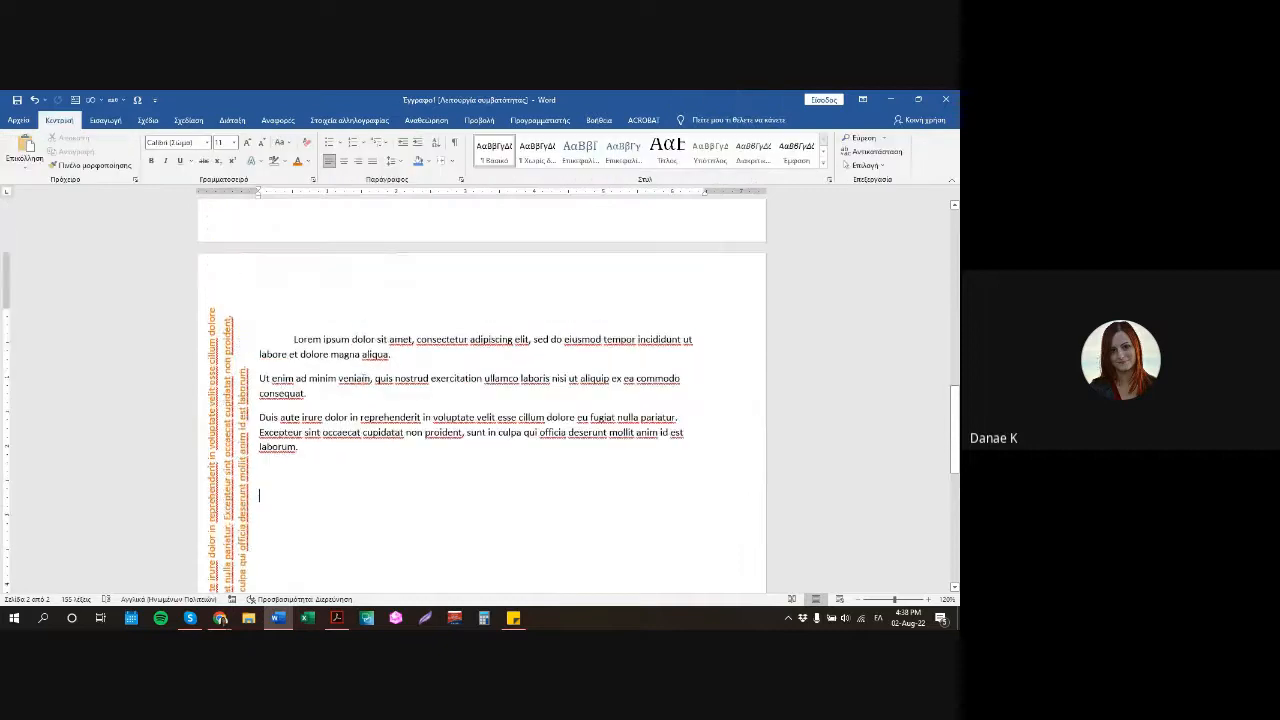
pyautogui.scroll(10, 375, 360)
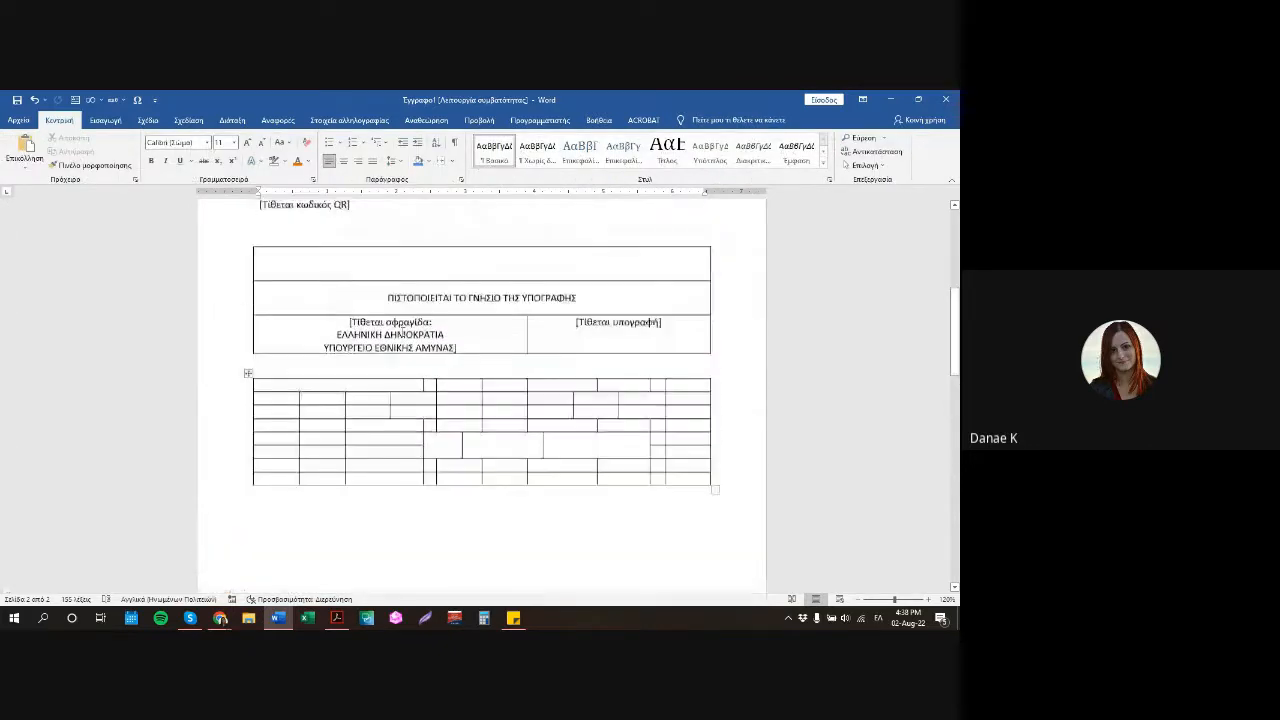
pyautogui.click(235, 294)
pyautogui.click(218, 285)
pyautogui.rightClick(222, 283)
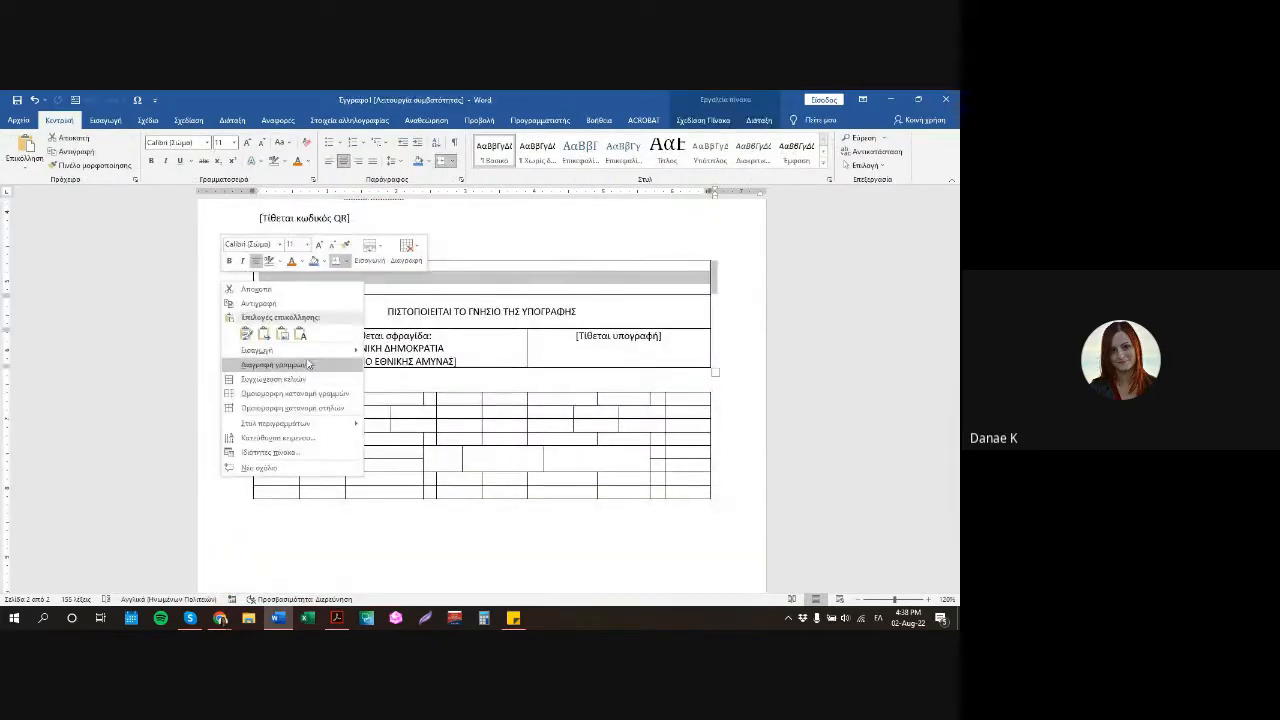
pyautogui.click(309, 365)
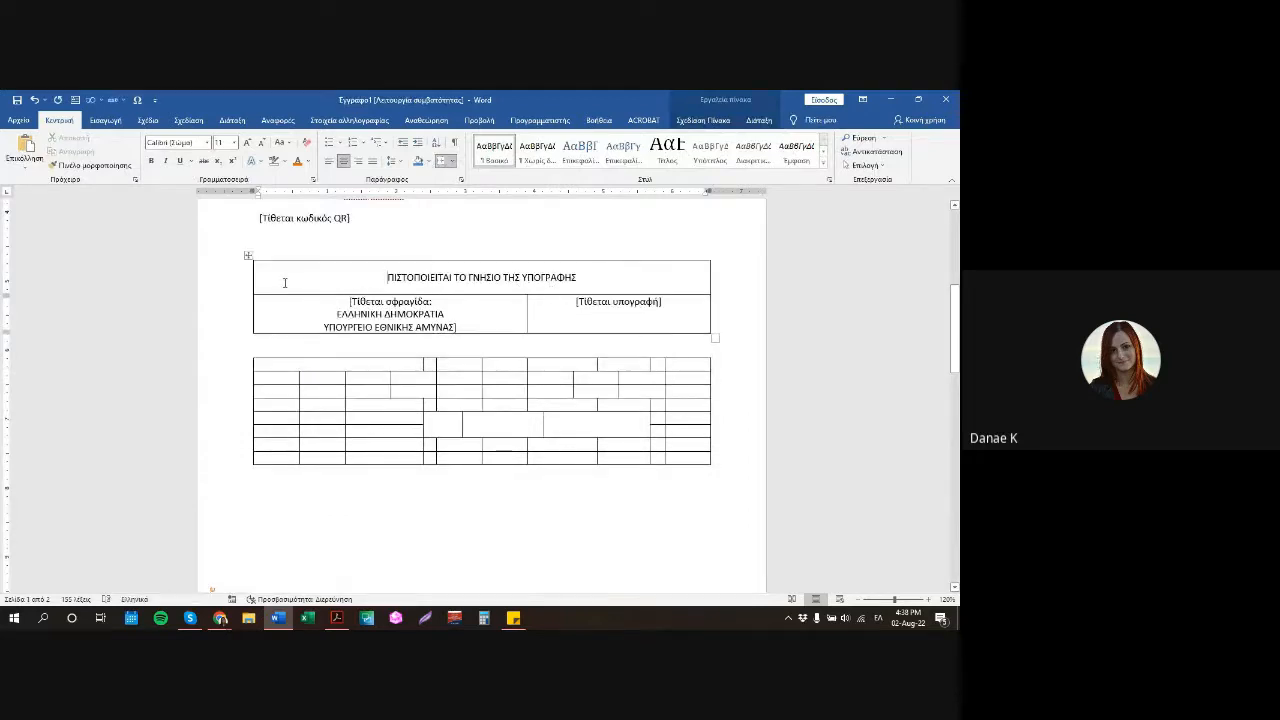
# Narrow the "ΠΙΣΤΟΠΟΙΕΙΤΑΙ ΤΟ ΓΝΗΣΙΟ ΤΗΣ ΥΠΟΓΡΑΦΗΣ" table from both sides so that it fits closely around its text.
pyautogui.moveTo(253, 280); pyautogui.dragTo(323, 280)
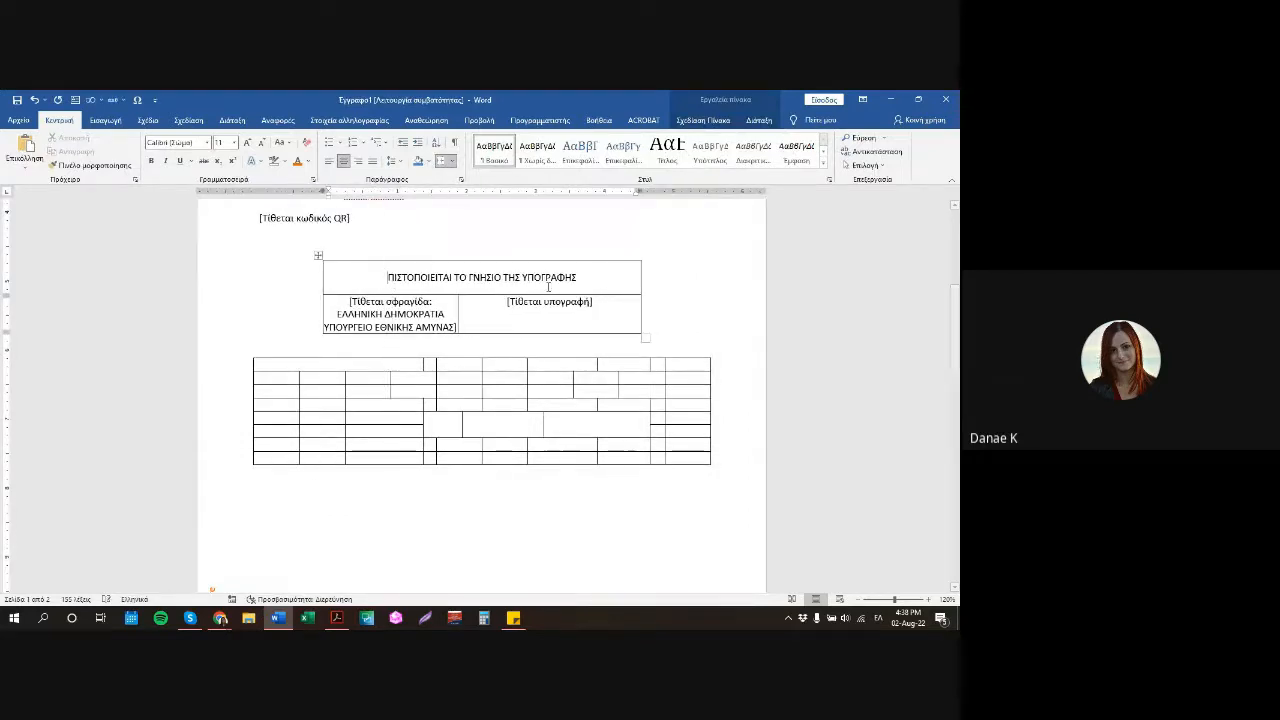
pyautogui.moveTo(640, 276); pyautogui.dragTo(547, 280)
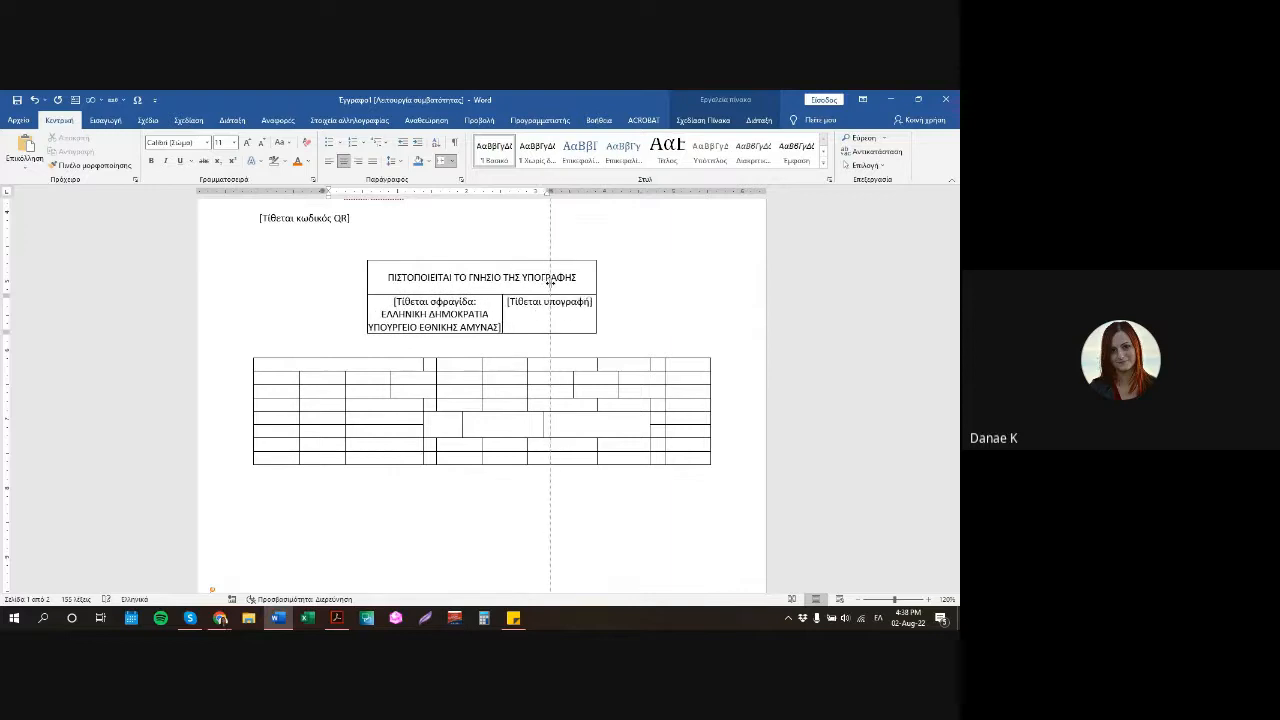
pyautogui.click(394, 236)
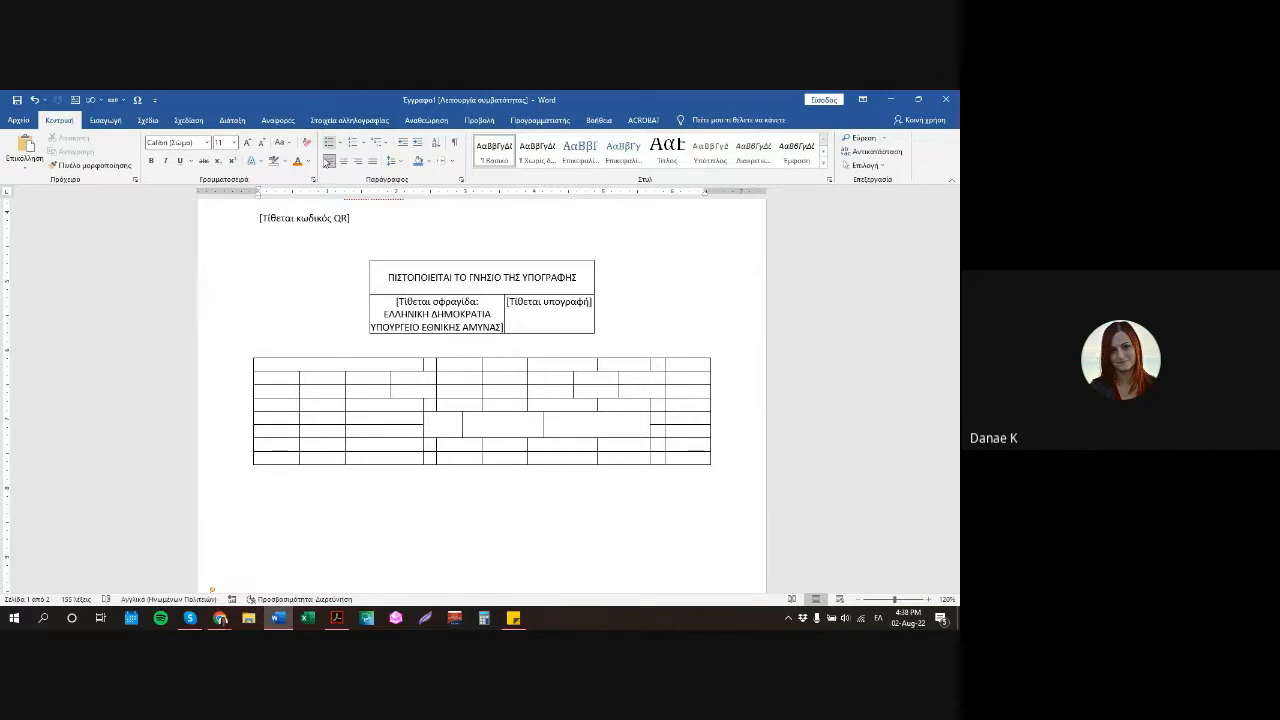
# Move the vertical text box from the end of page 1 to page 2, along the left margin below the last Lorem ipsum paragraph.
pyautogui.scroll(-4, 351, 312)
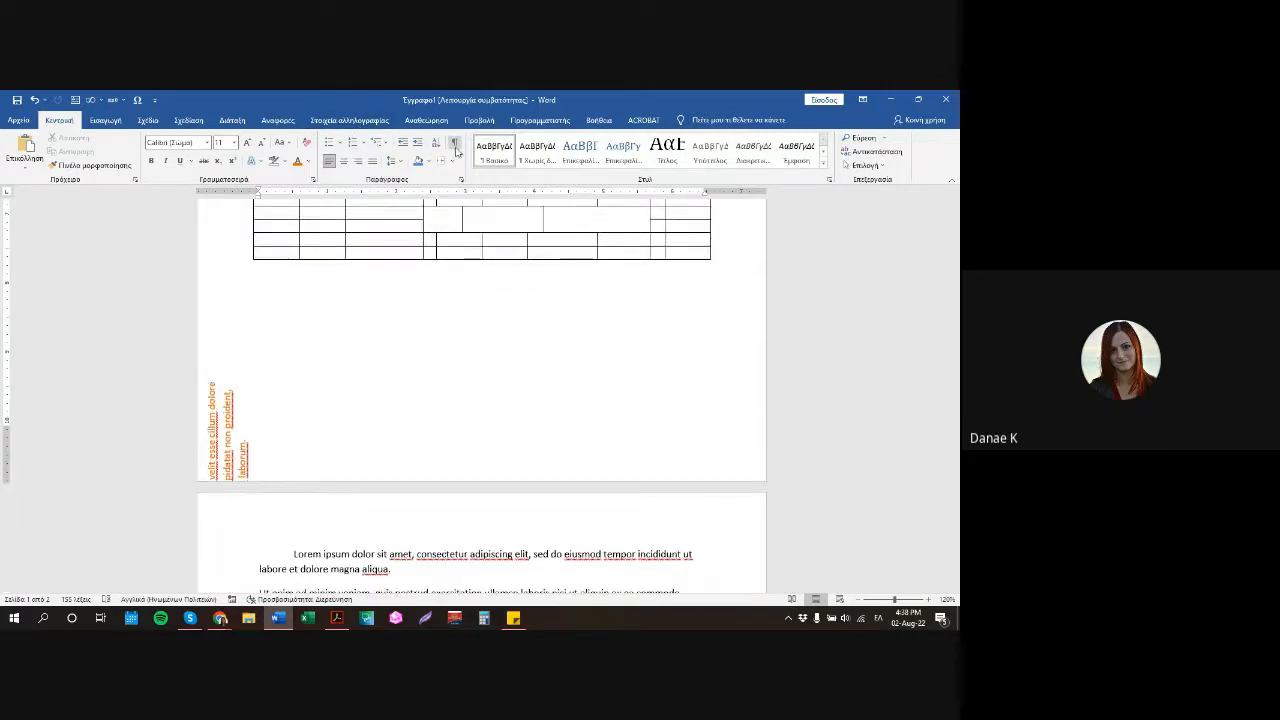
pyautogui.click(228, 430)
pyautogui.scroll(-3, 260, 330)
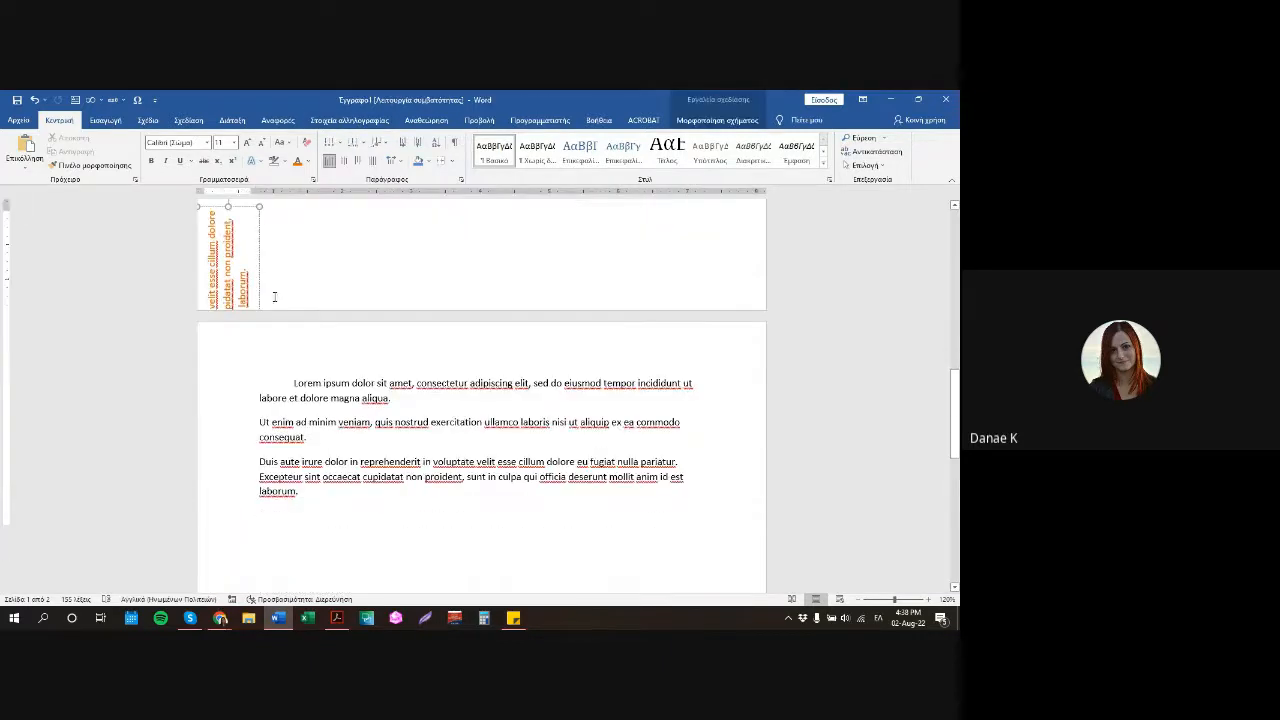
pyautogui.moveTo(259, 297); pyautogui.dragTo(287, 430)
pyautogui.scroll(-3, 287, 428)
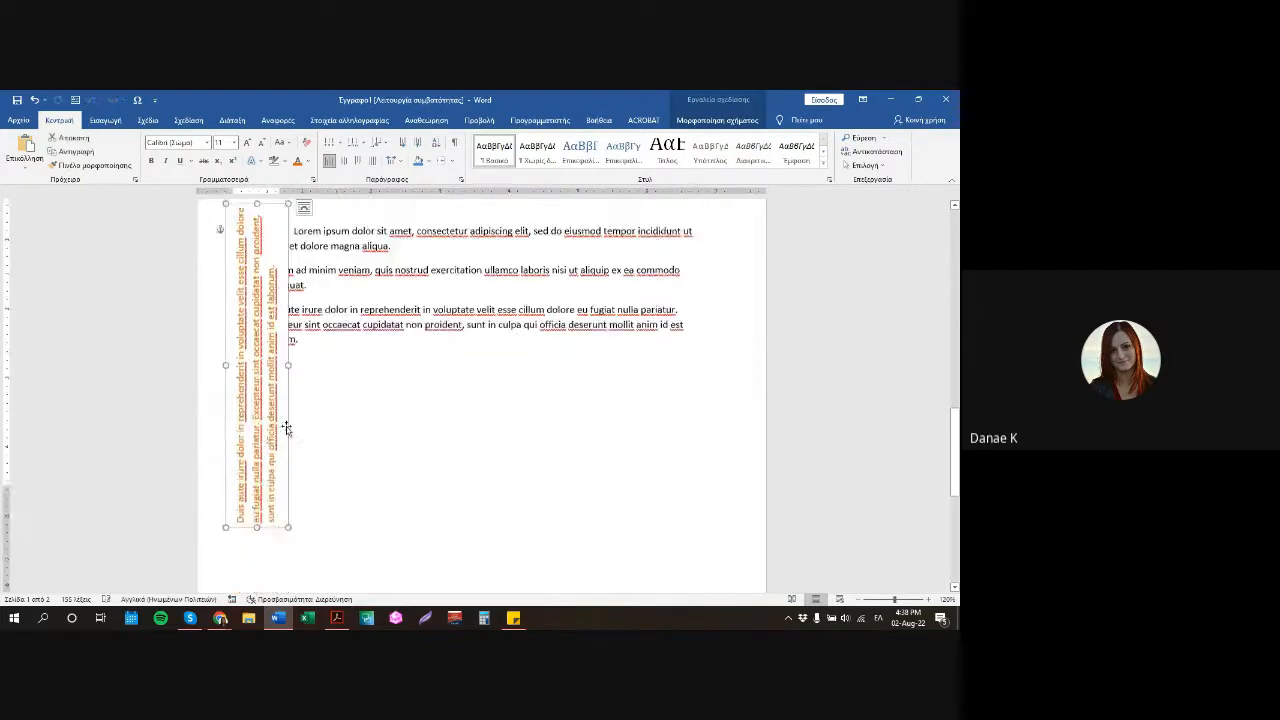
pyautogui.scroll(-3, 287, 428)
pyautogui.scroll(3, 305, 347)
pyautogui.moveTo(287, 319); pyautogui.dragTo(273, 340)
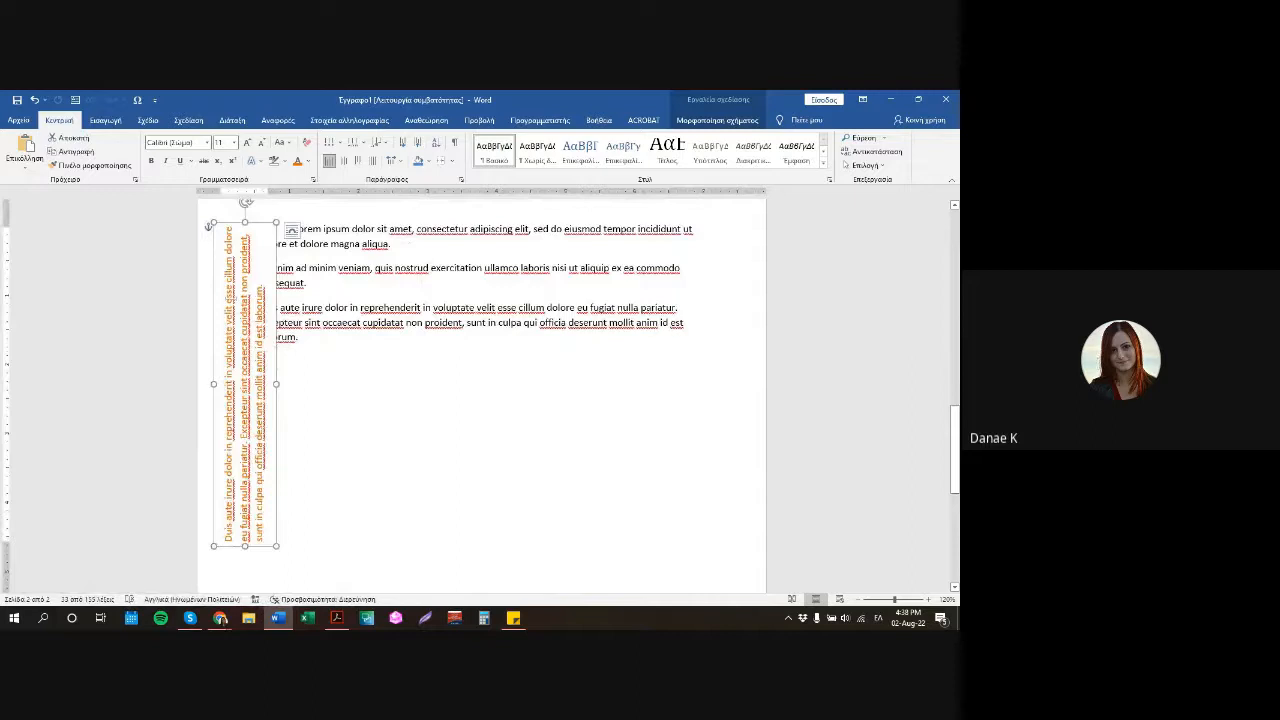
pyautogui.moveTo(275, 337); pyautogui.dragTo(269, 354)
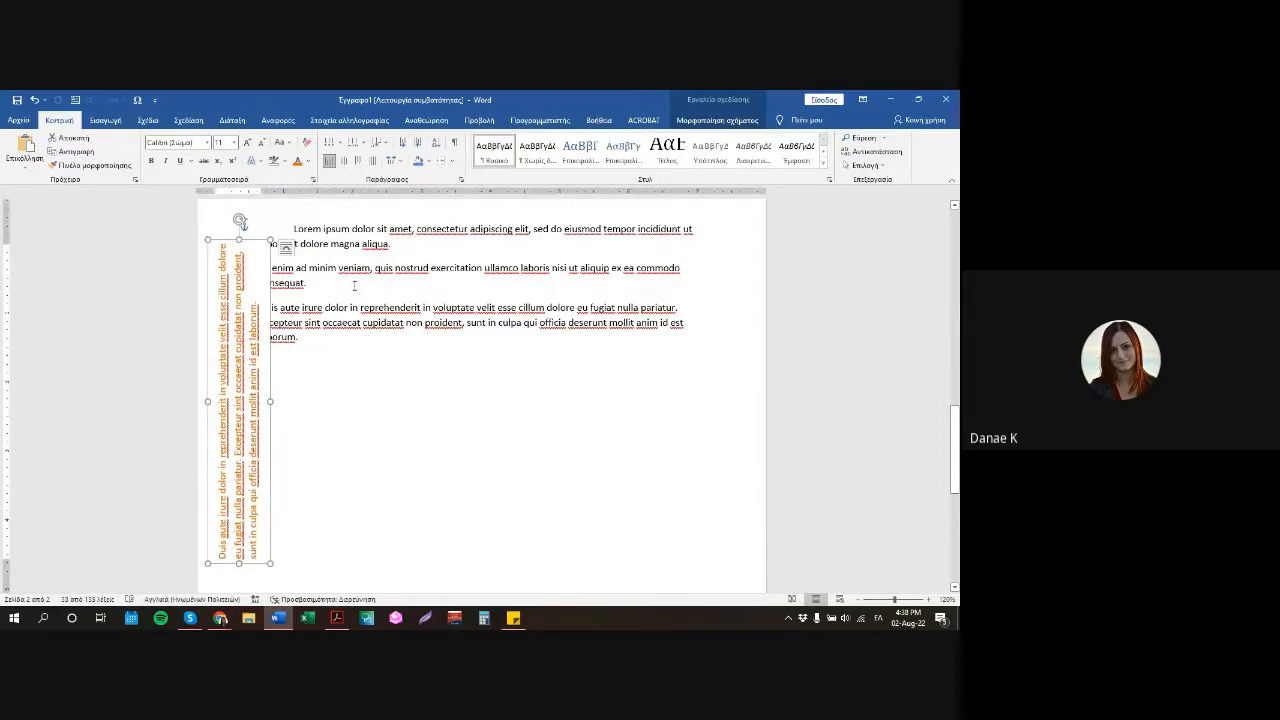
pyautogui.scroll(-2, 275, 329)
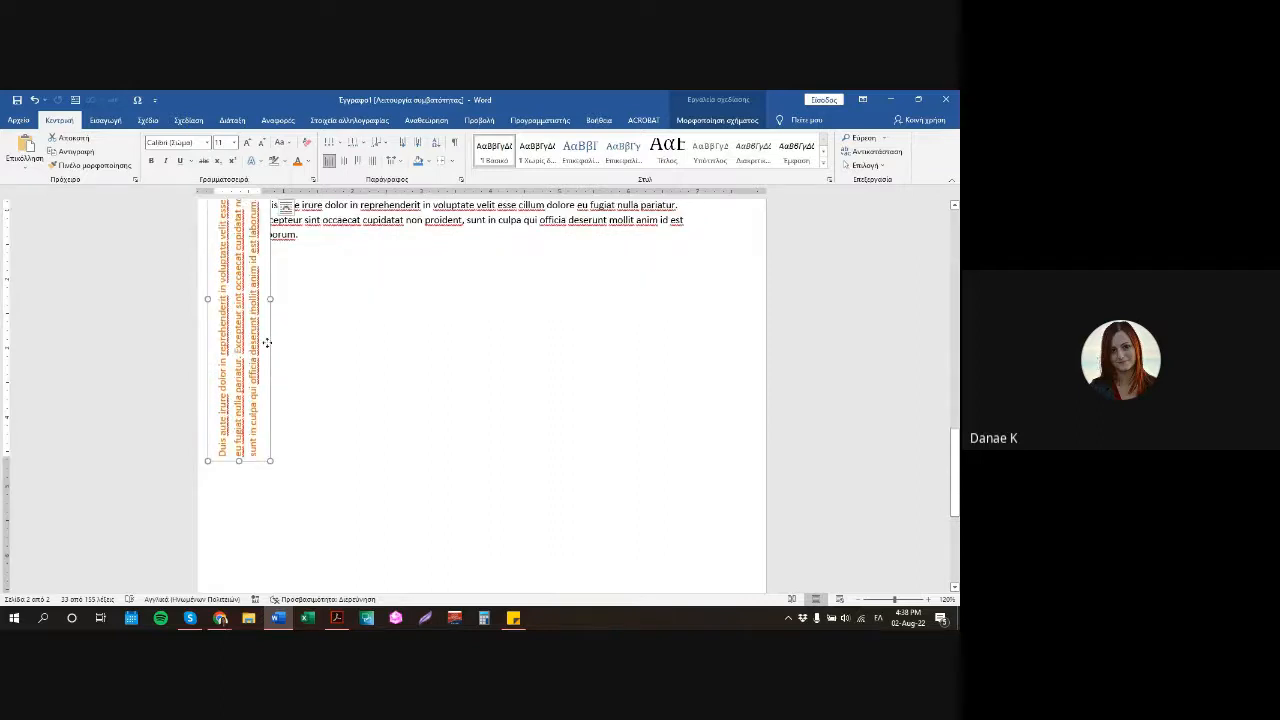
pyautogui.moveTo(272, 337); pyautogui.dragTo(273, 454)
pyautogui.click(360, 334)
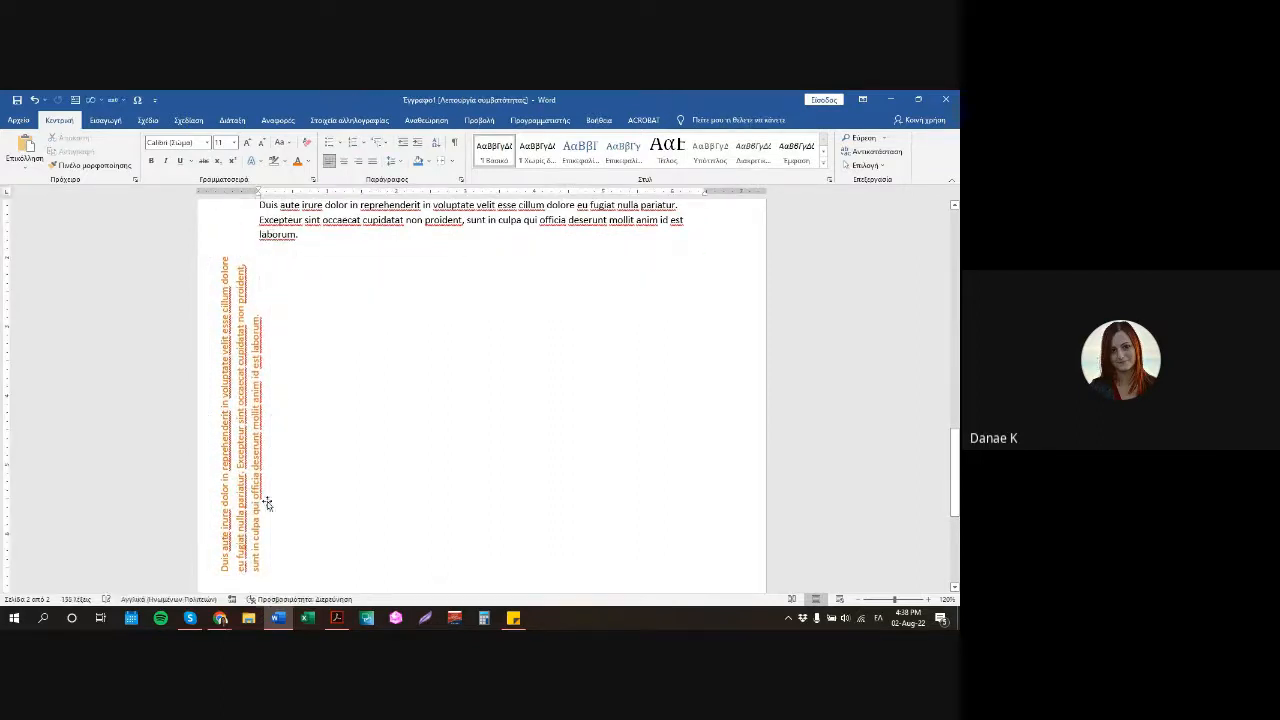
# Try placing the "ΠΙΣΤΟΠΟΙΕΙΤΑΙ ΤΟ ΓΝΗΣΙΟ ΤΗΣ ΥΠΟΓΡΑΦΗΣ" table beside the bracketed stamp and signature lines, on either side of the text.
pyautogui.scroll(15, 381, 493)
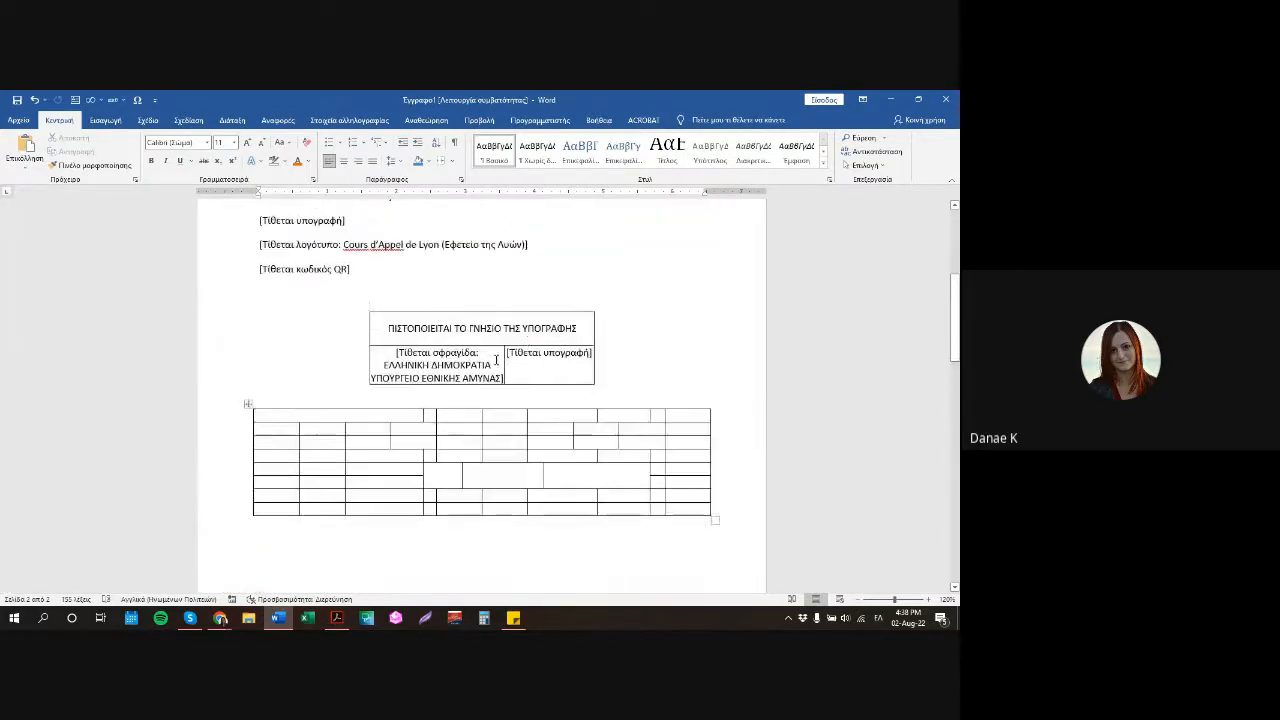
pyautogui.click(592, 346)
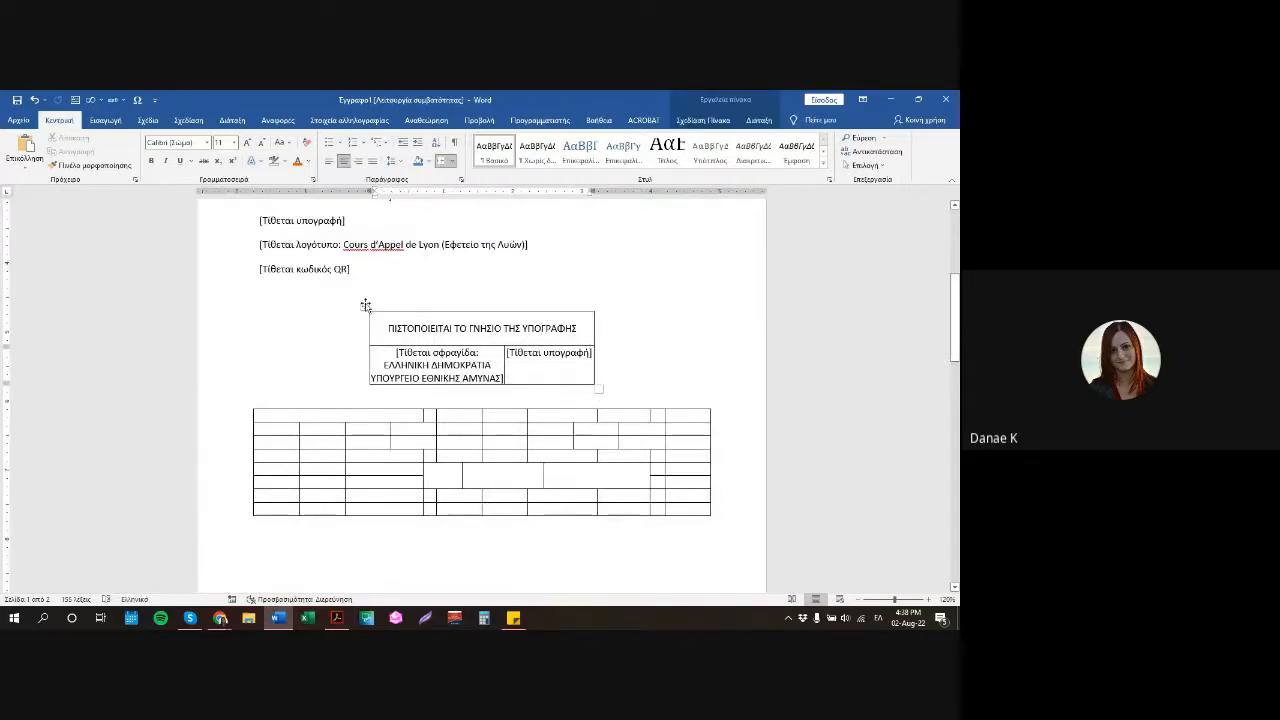
pyautogui.moveTo(364, 309)
pyautogui.mouseDown()
pyautogui.moveTo(437, 277)
pyautogui.moveTo(426, 277)
pyautogui.moveTo(422, 213)
pyautogui.mouseUp()
pyautogui.scroll(2, 414, 318)
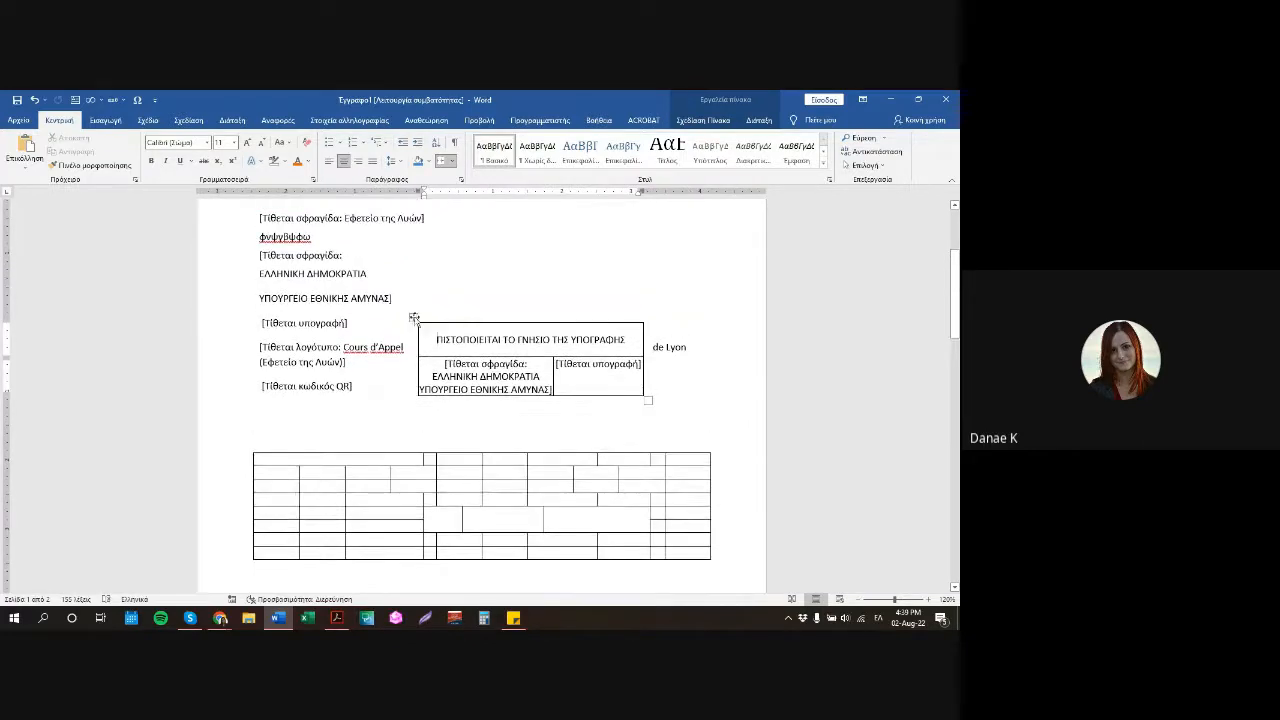
pyautogui.moveTo(412, 317); pyautogui.dragTo(259, 310)
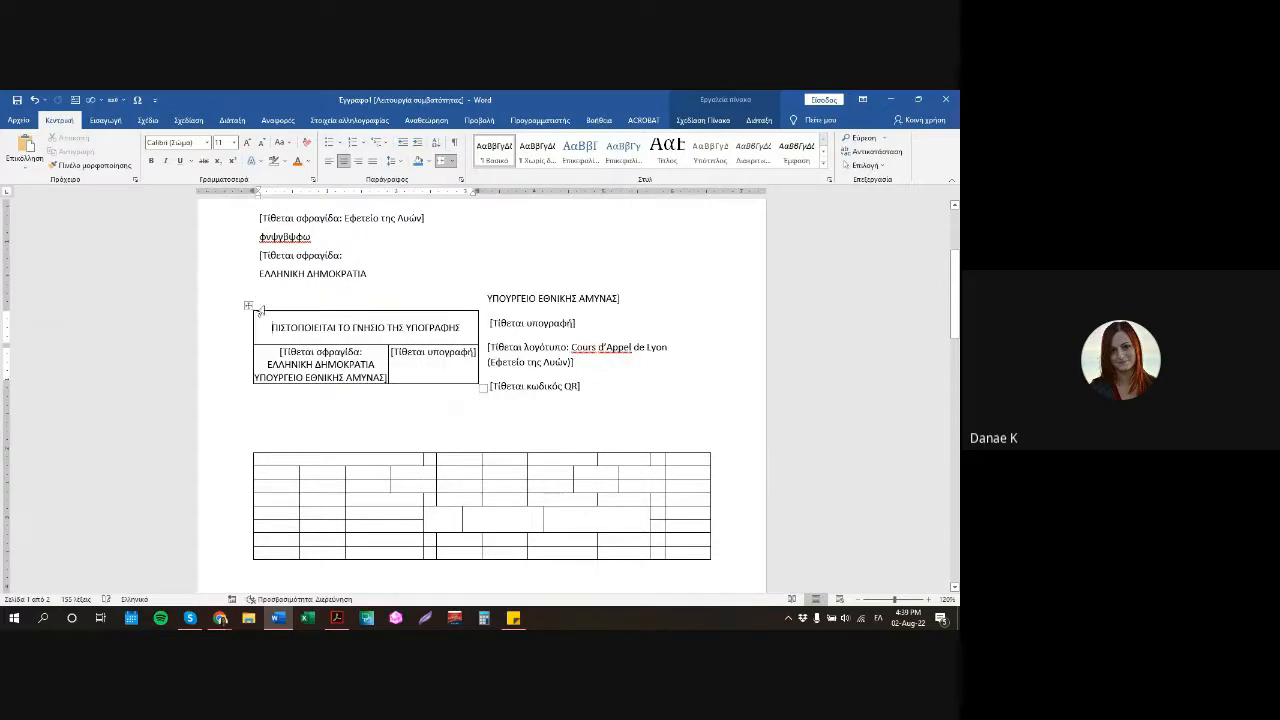
pyautogui.click(505, 312)
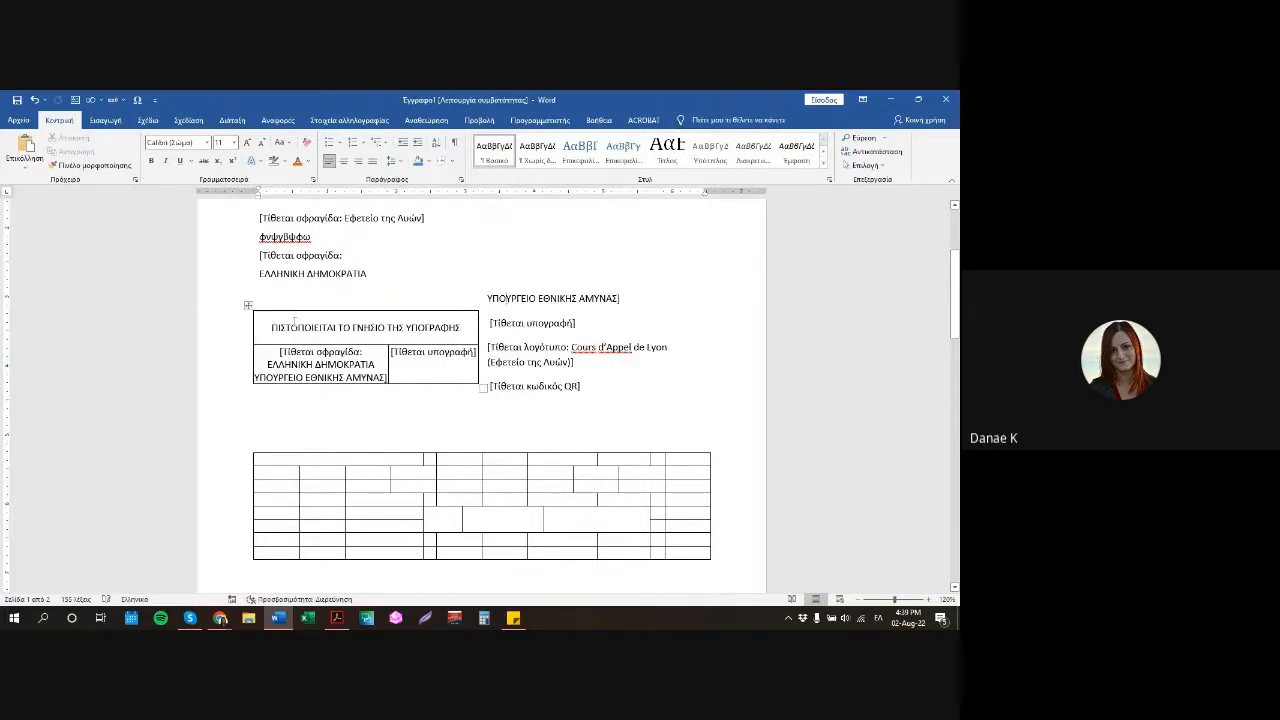
pyautogui.moveTo(250, 306)
pyautogui.mouseDown()
pyautogui.moveTo(366, 356)
pyautogui.moveTo(375, 380)
pyautogui.moveTo(398, 362)
pyautogui.moveTo(410, 238)
pyautogui.moveTo(396, 242)
pyautogui.mouseUp()
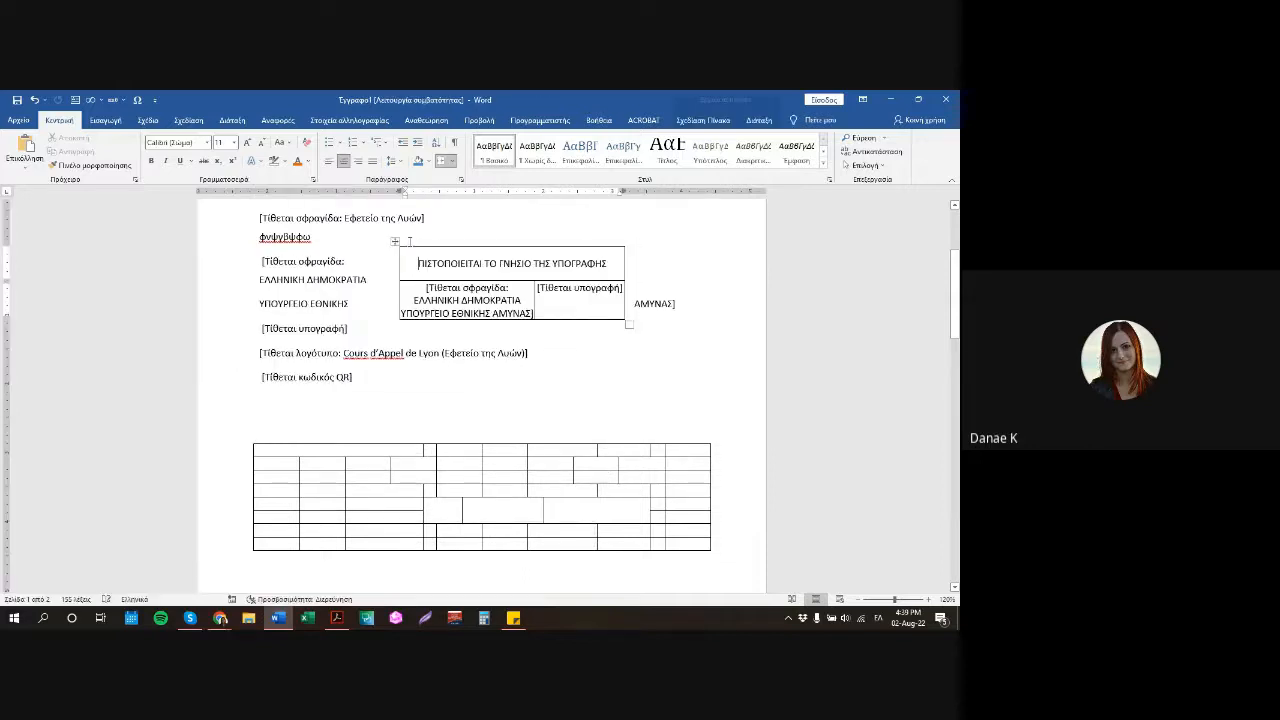
# Copy the whole "ΠΙΣΤΟΠΟΙΕΙΤΑΙ ΤΟ ΓΝΗΣΙΟ ΤΗΣ ΥΠΟΓΡΑΦΗΣ" table and delete it from among the stamp lines.
pyautogui.scroll(2, 590, 316)
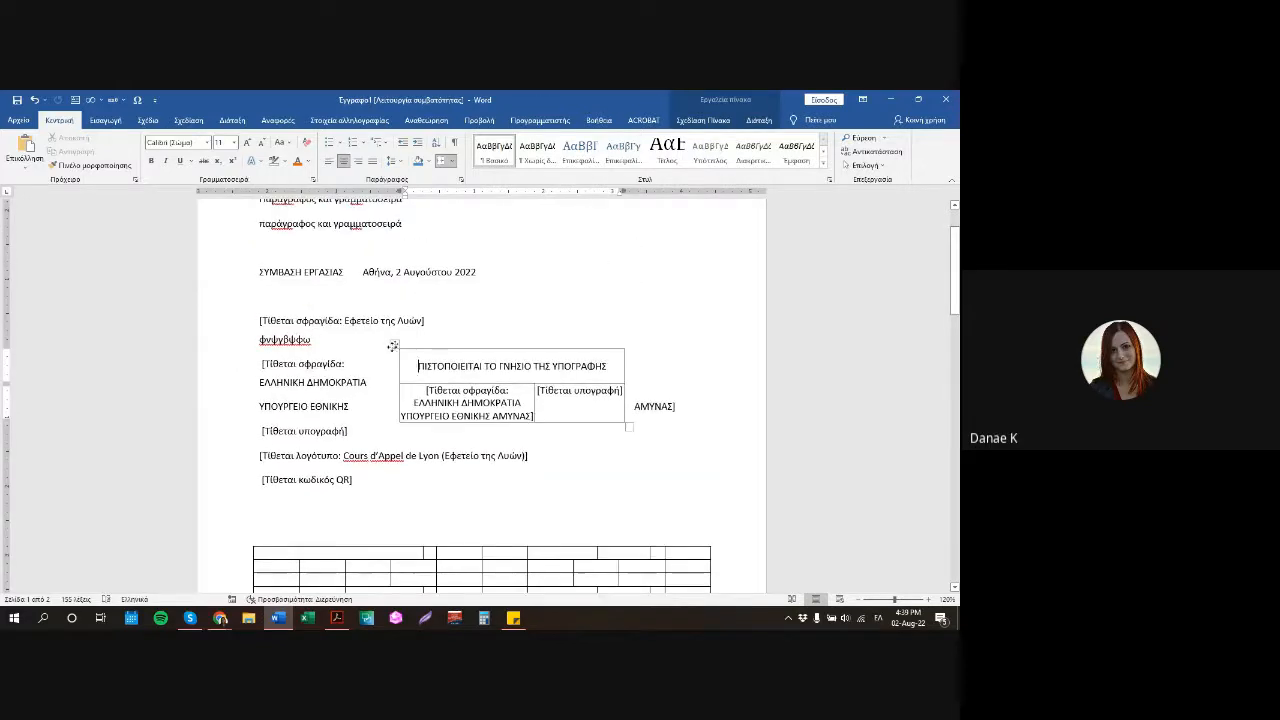
pyautogui.click(393, 346)
pyautogui.hotkey('ctrl', 'c')
pyautogui.press('BackSpace')
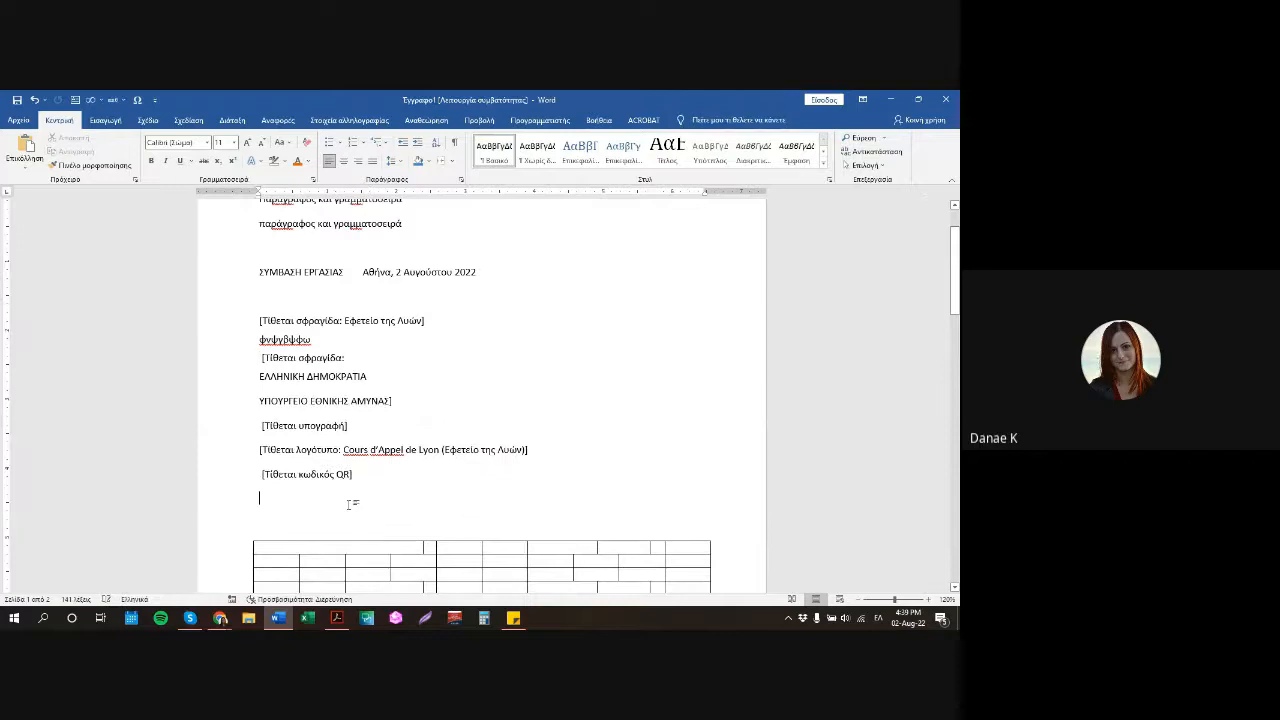
# Paste the copied "ΠΙΣΤΟΠΟΙΕΙΤΑΙ ΤΟ ΓΝΗΣΙΟ ΤΗΣ ΥΠΟΓΡΑΦΗΣ" table below the "[Τίθεται κωδικός QR]" line, keeping its source formatting.
pyautogui.press('Return')
pyautogui.hotkey('ctrl', 'v')
pyautogui.scroll(-2, 480, 420)
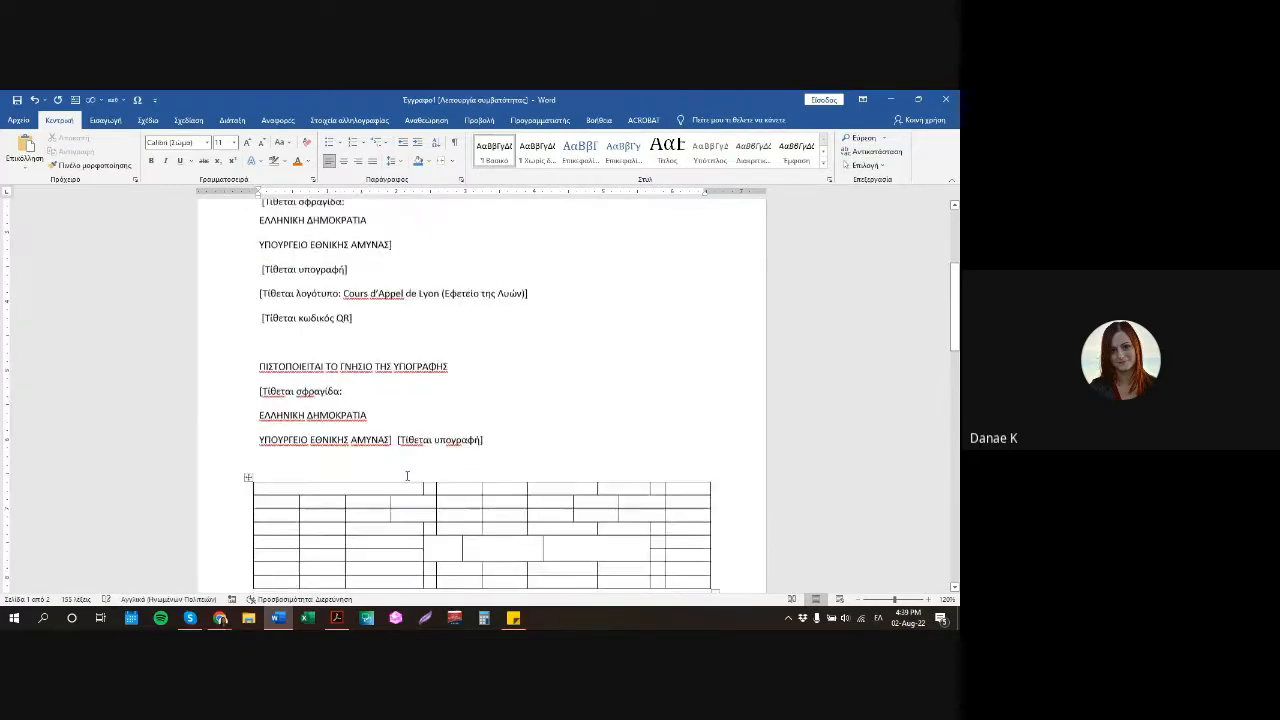
pyautogui.click(505, 445)
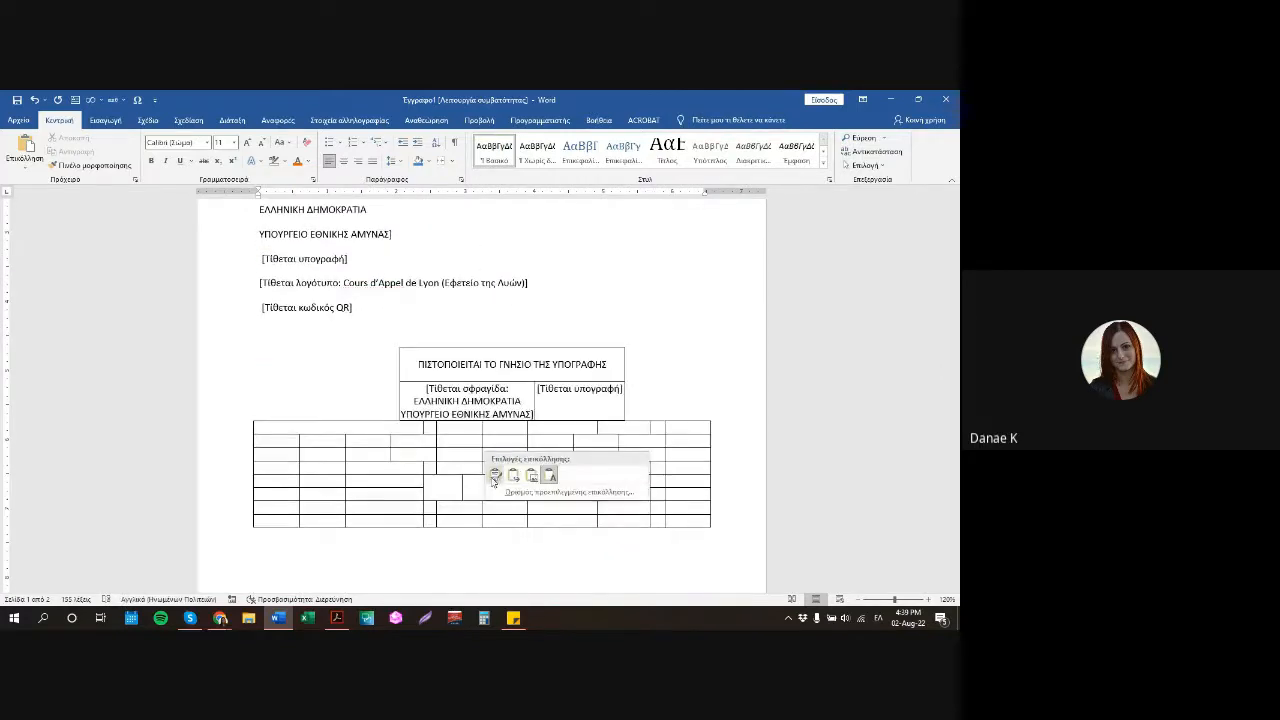
pyautogui.click(495, 477)
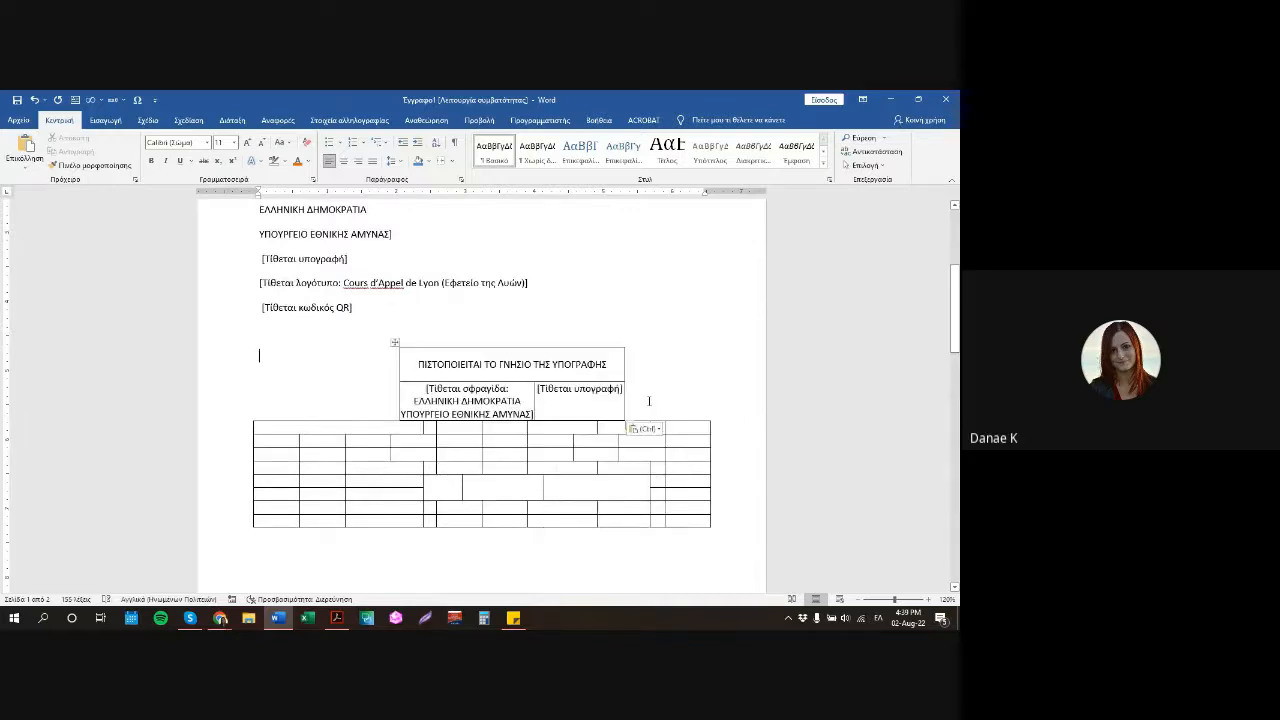
# Move the pasted table up and slightly left so it sits just beneath the "[Τίθεται κωδικός QR]" line, above the large empty table.
pyautogui.click(406, 350)
pyautogui.moveTo(397, 342); pyautogui.dragTo(390, 304)
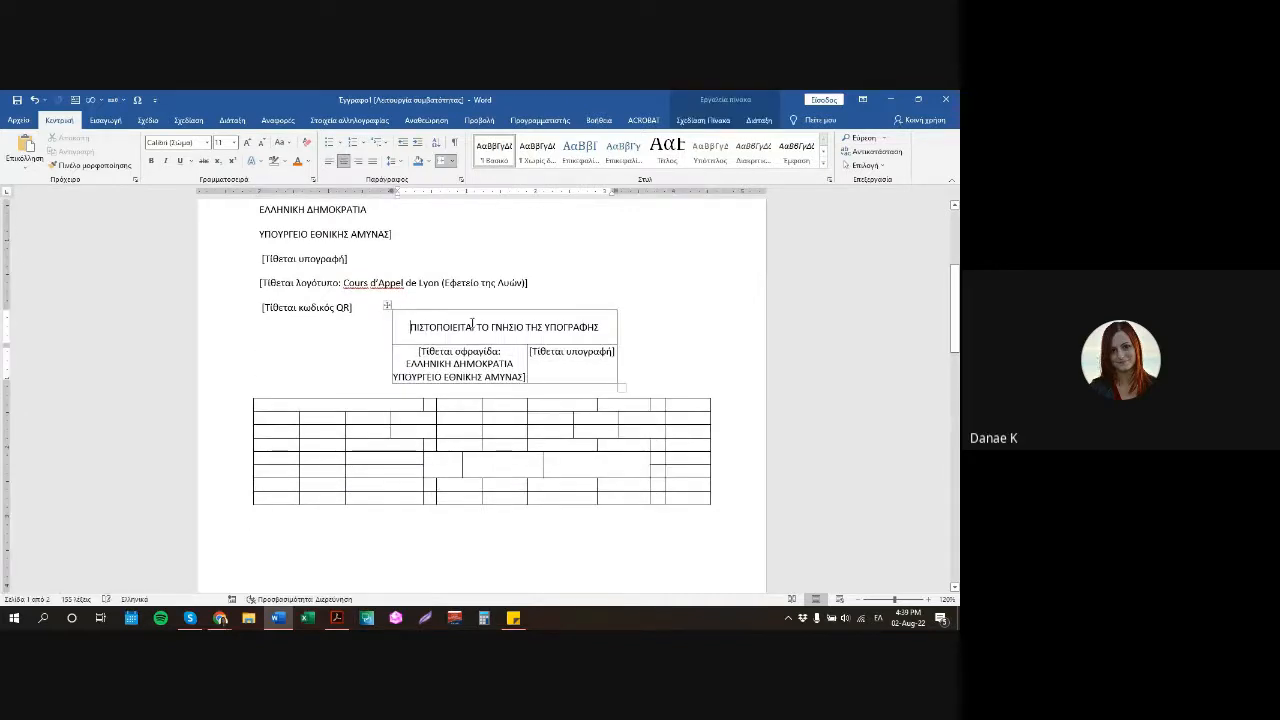
pyautogui.click(386, 307)
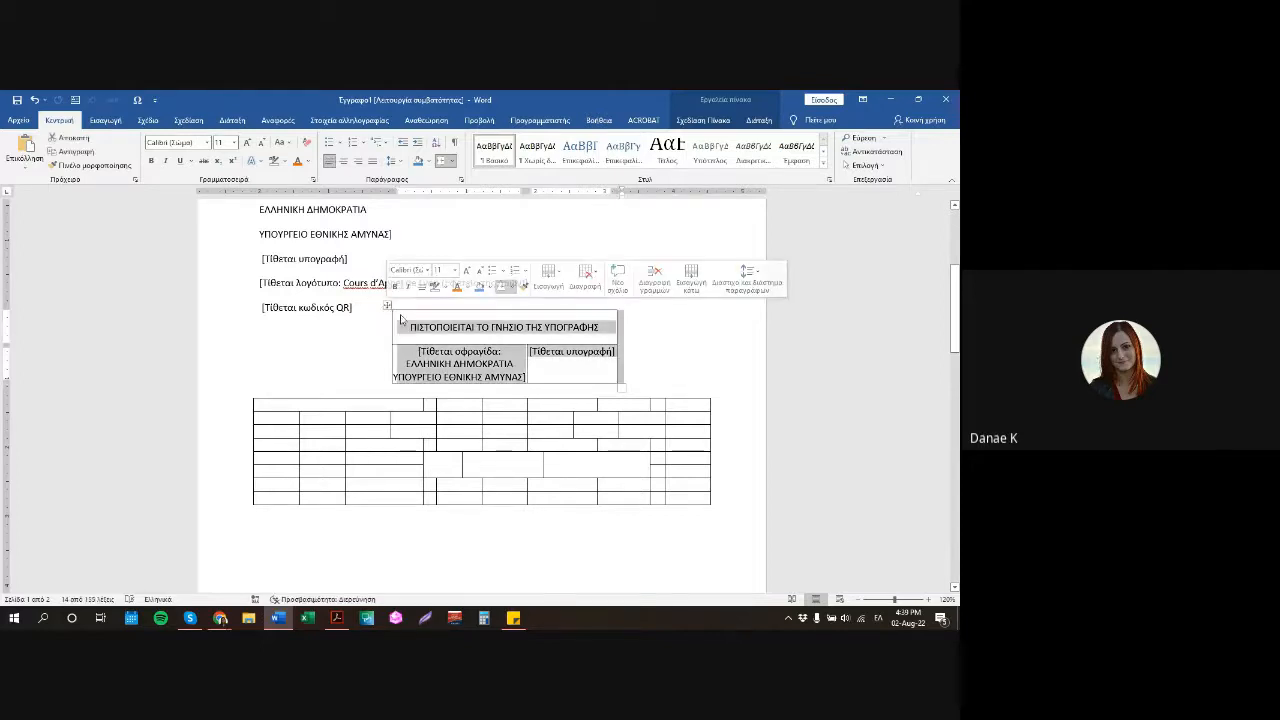
pyautogui.click(386, 307)
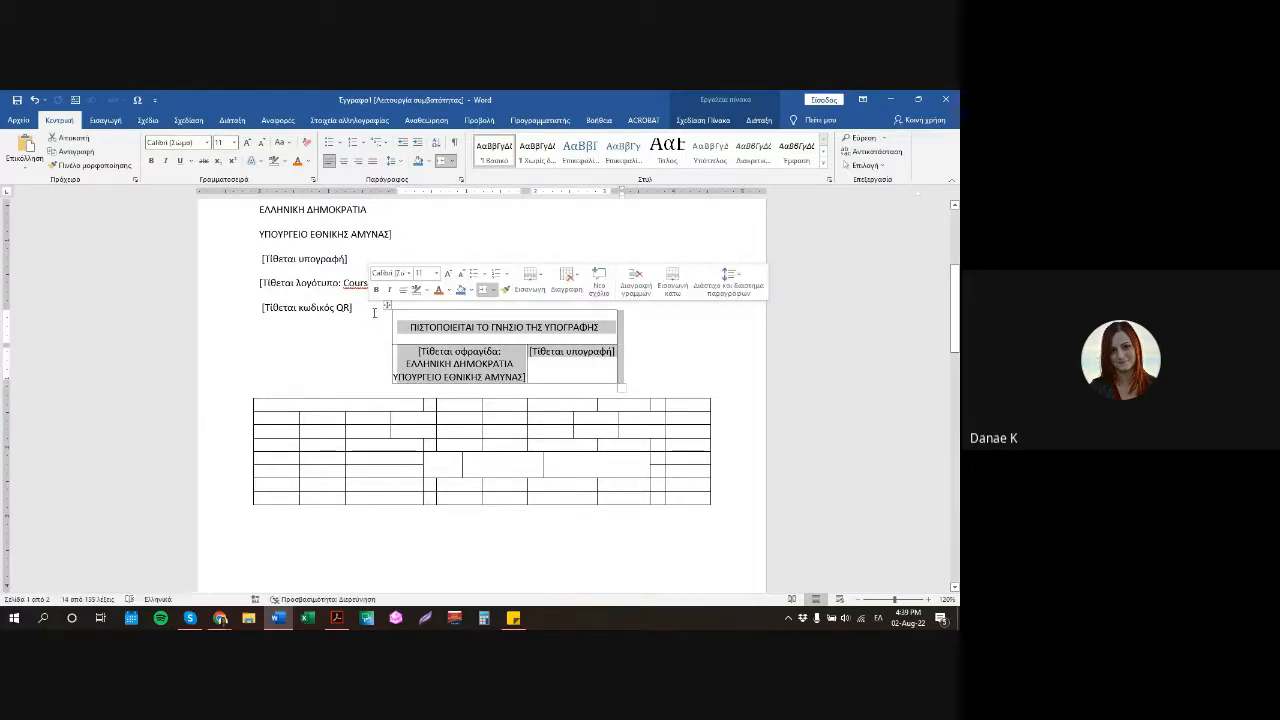
pyautogui.moveTo(386, 307); pyautogui.dragTo(363, 313)
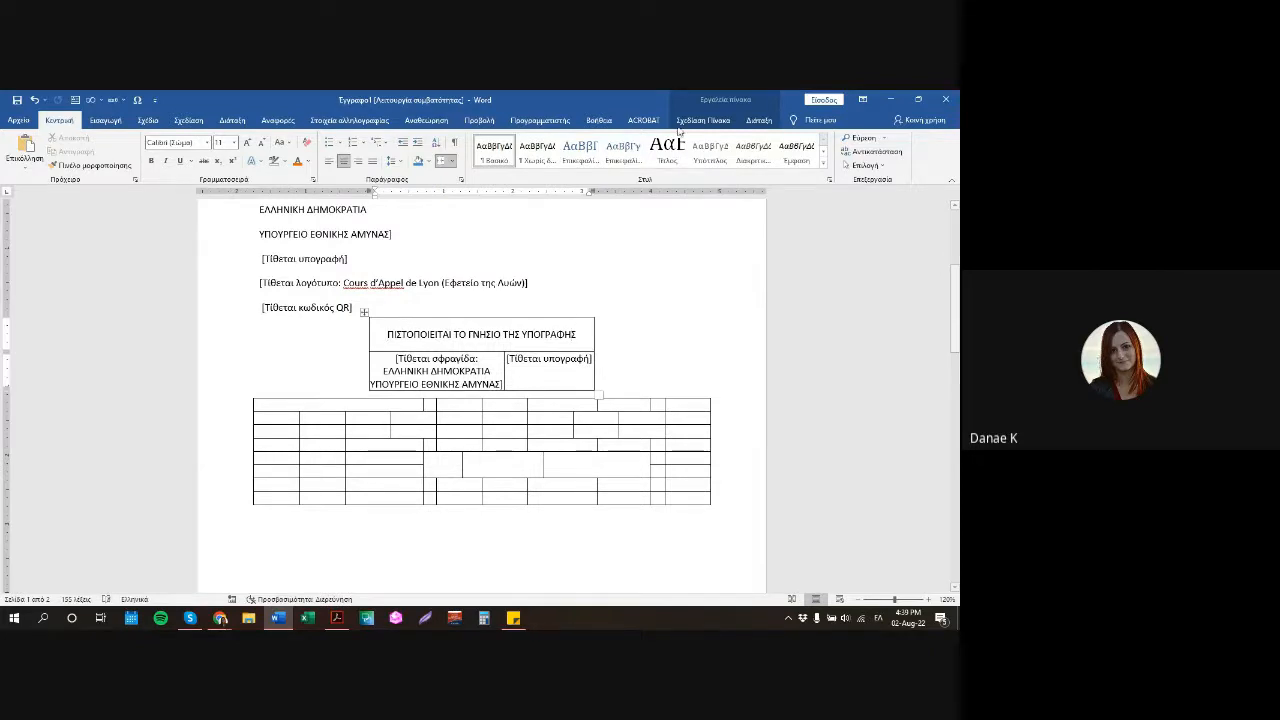
# Set the vertical text box on page 2 to horizontal text direction and resize it into a wide box below the last paragraph.
pyautogui.scroll(-1, 670, 224)
pyautogui.scroll(-9, 623, 246)
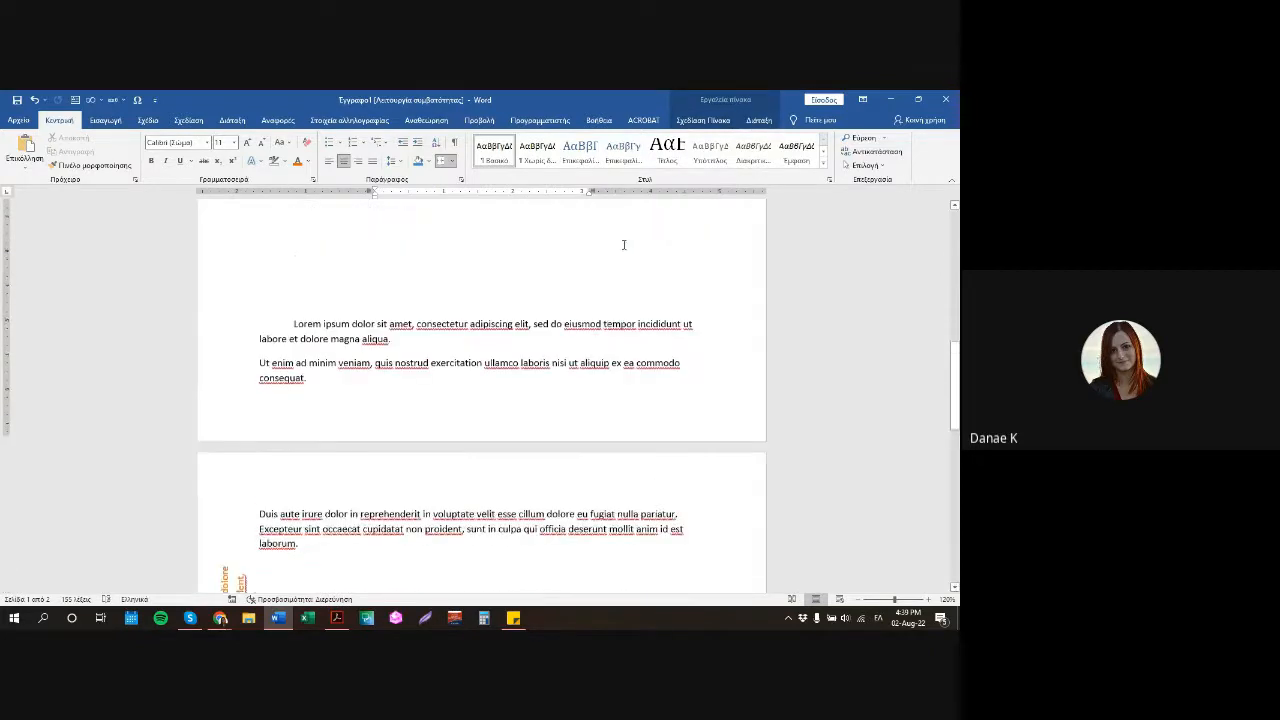
pyautogui.click(243, 422)
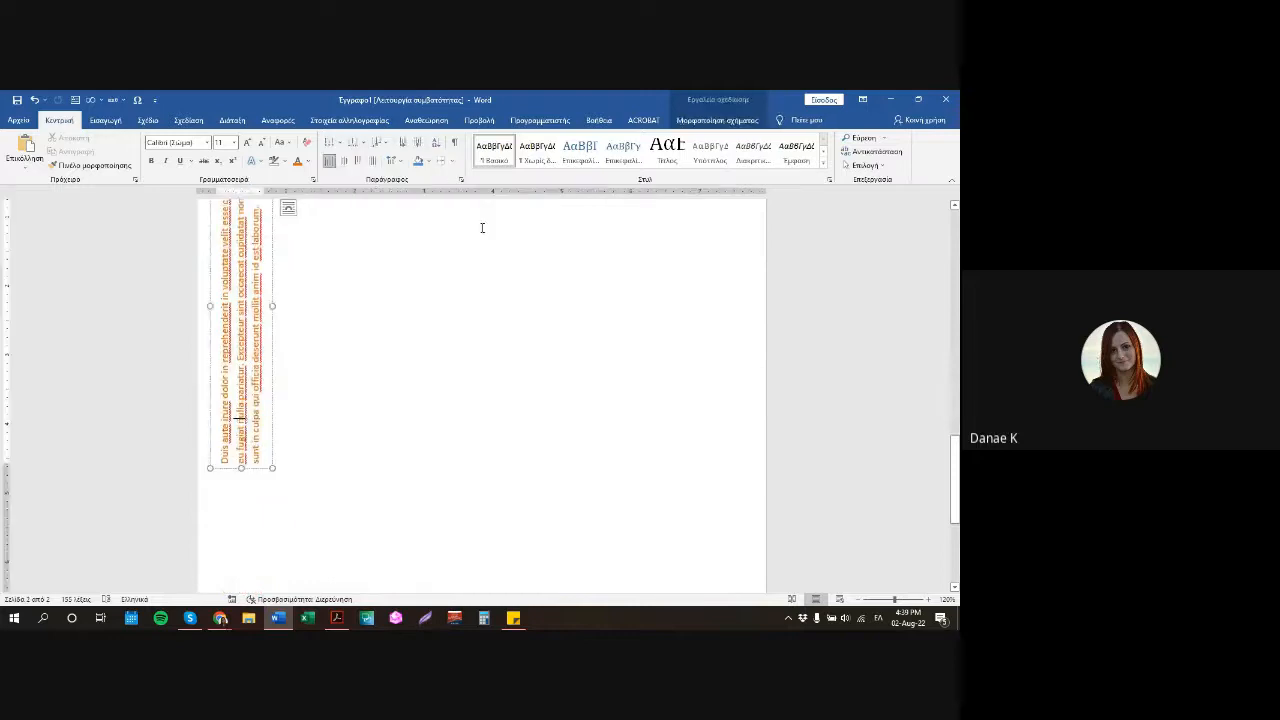
pyautogui.click(700, 119)
pyautogui.click(492, 138)
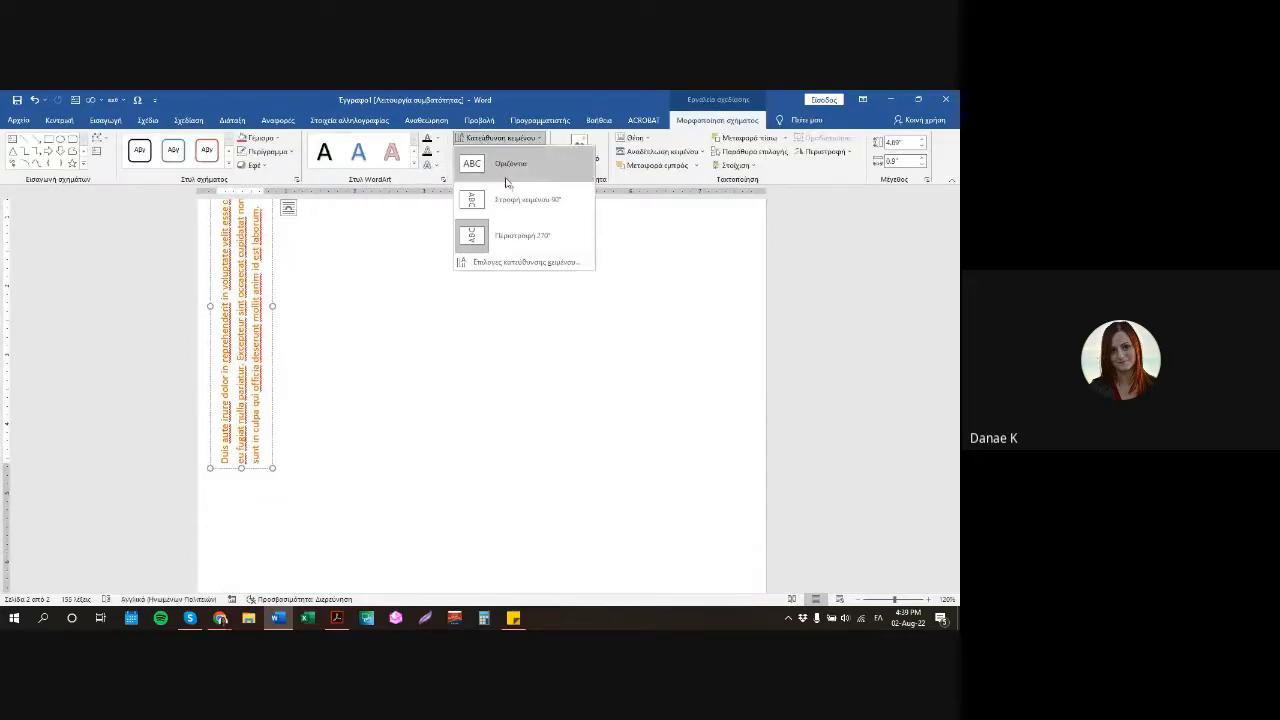
pyautogui.click(507, 176)
pyautogui.moveTo(274, 303); pyautogui.dragTo(313, 389)
pyautogui.moveTo(312, 552); pyautogui.dragTo(621, 395)
# Insert a 3x3 table under the text in the page 2 text box and shorten the box to fit.
pyautogui.press('Return')
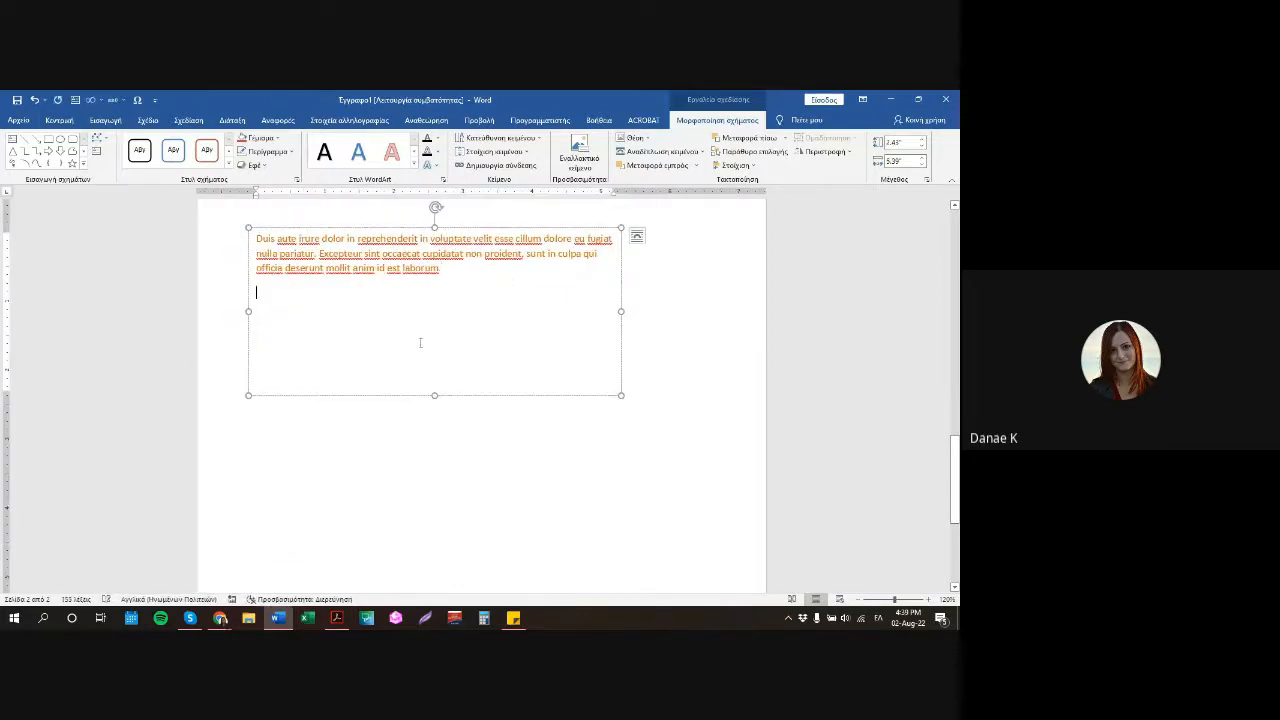
pyautogui.click(105, 120)
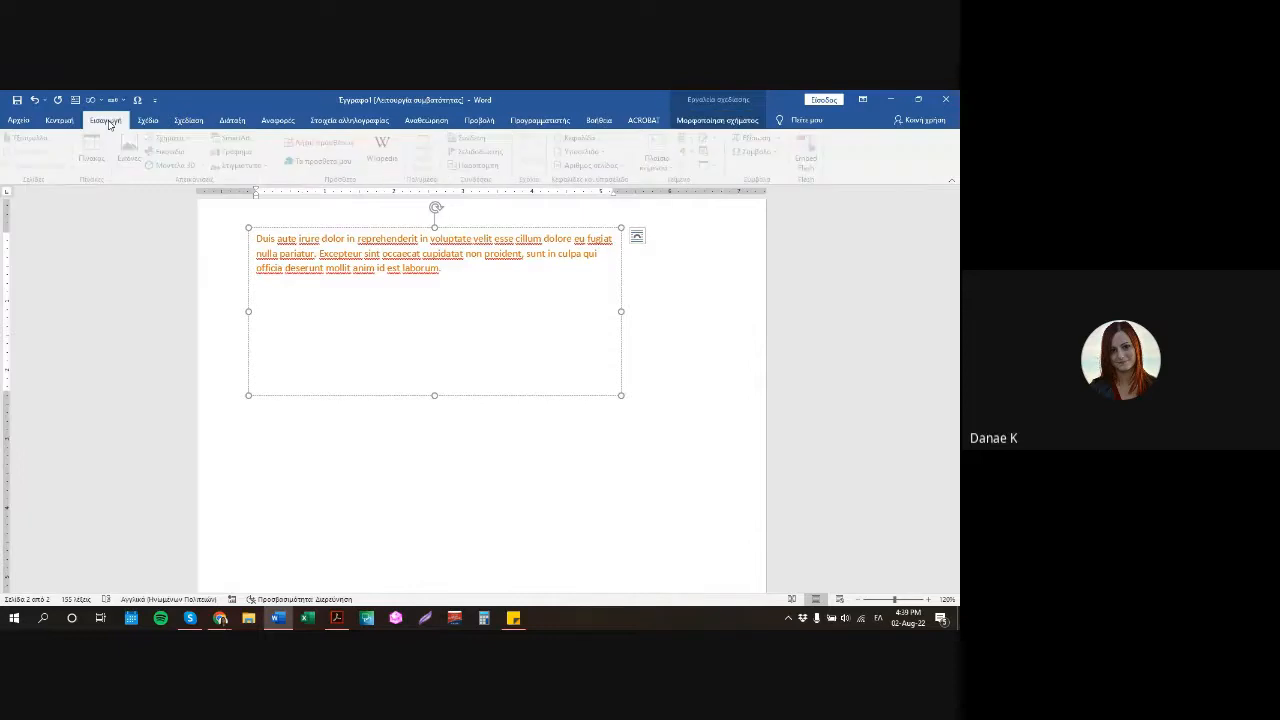
pyautogui.click(97, 162)
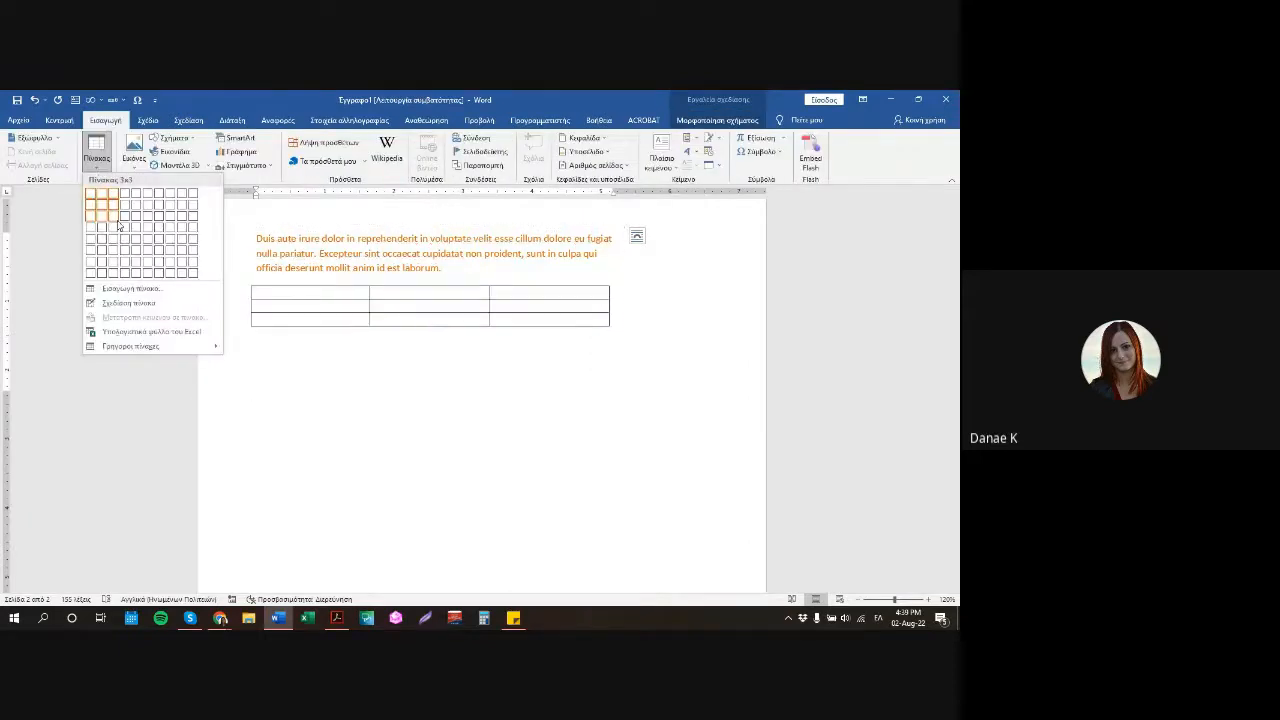
pyautogui.click(117, 225)
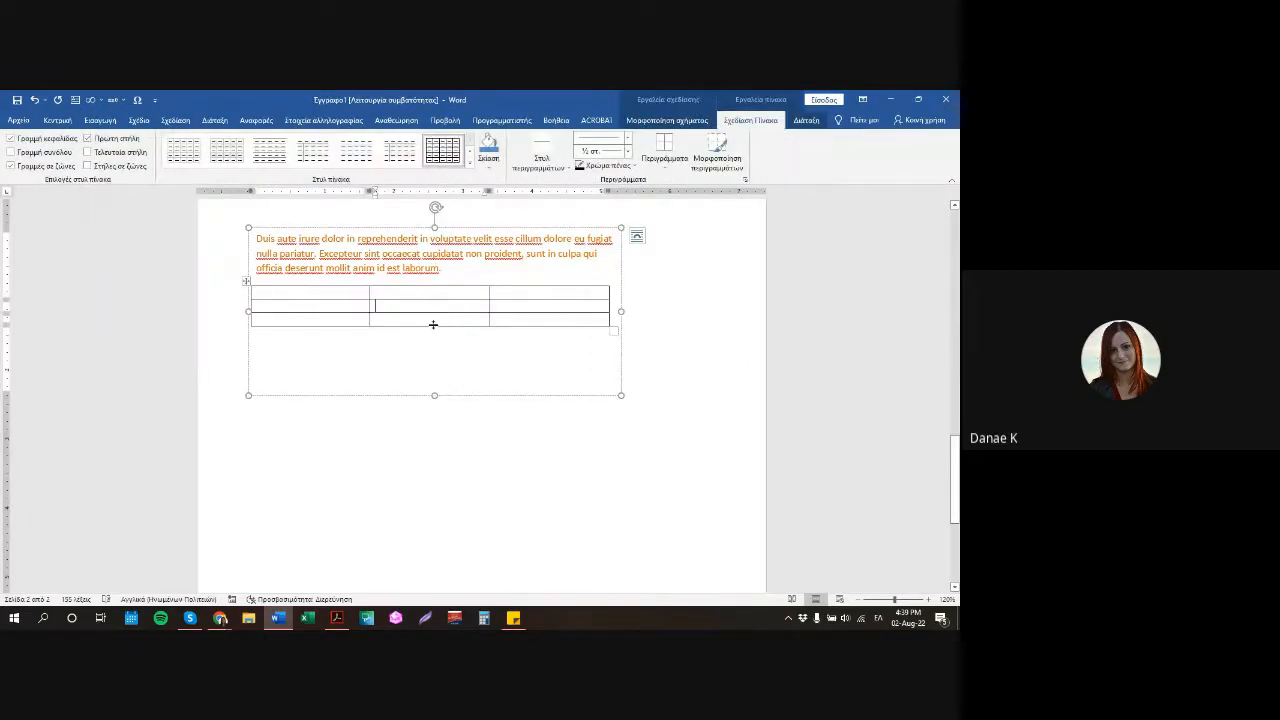
pyautogui.click(560, 346)
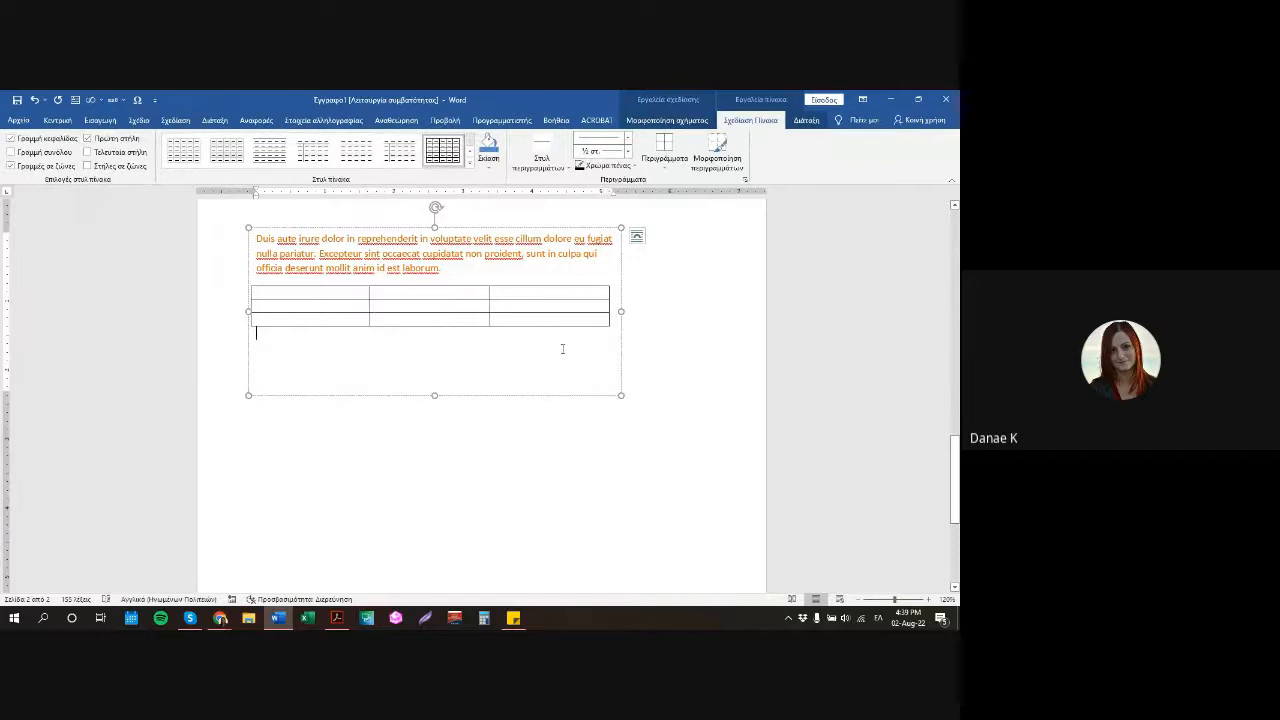
pyautogui.moveTo(433, 396); pyautogui.dragTo(434, 345)
pyautogui.click(437, 377)
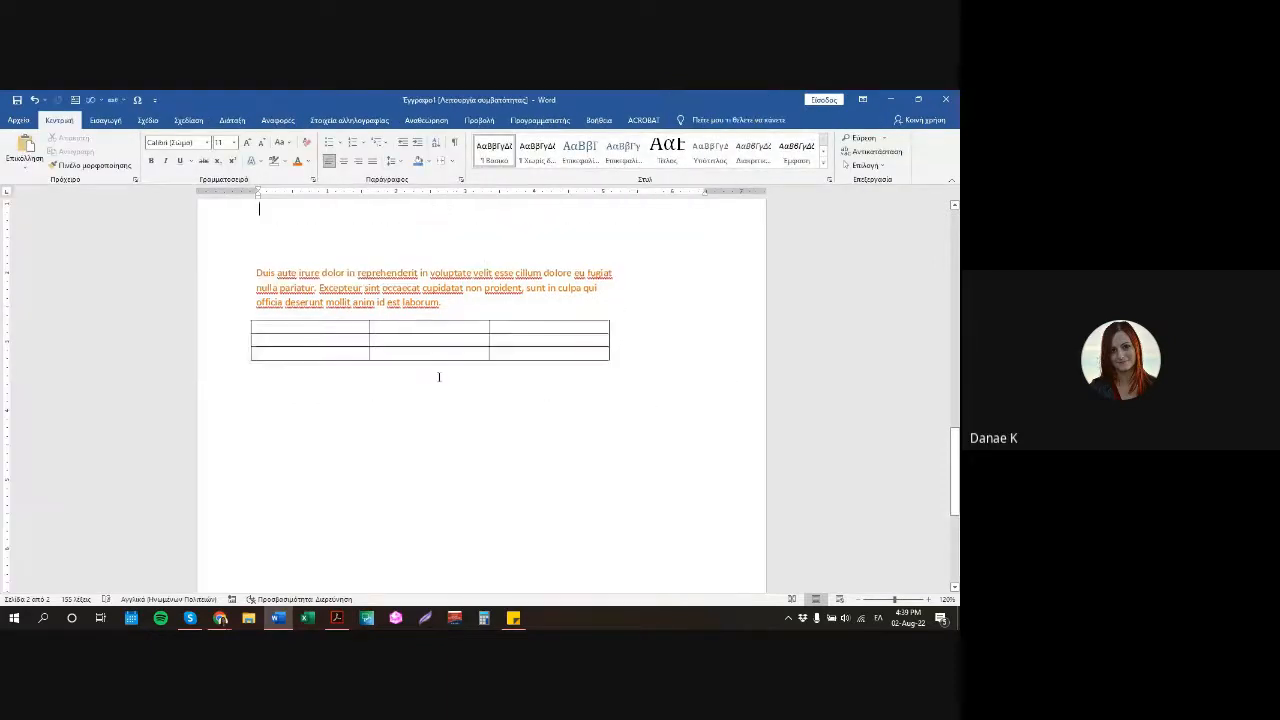
# Check the "Διάταξη σελίδας" slide of the webinar PDF in Adobe Acrobat and return to the Word document.
pyautogui.scroll(3, 441, 371)
pyautogui.click(336, 620)
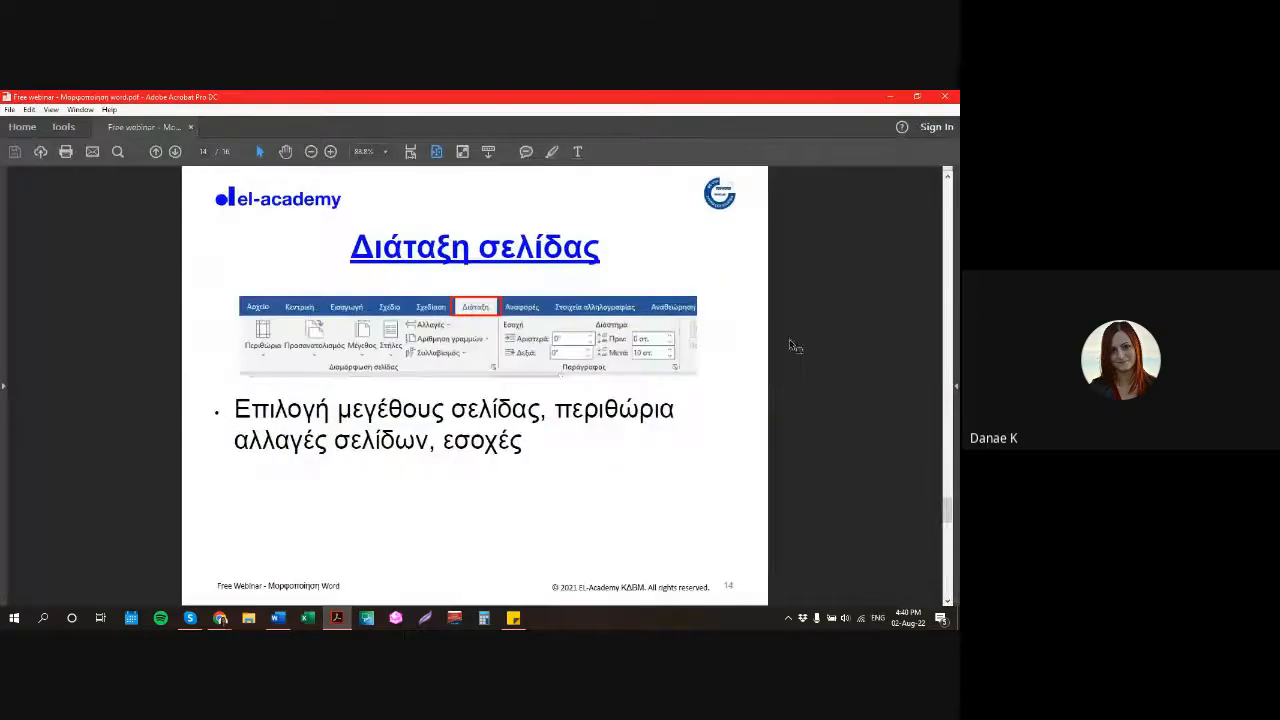
pyautogui.click(889, 96)
# Open the footer of page 2 for editing and go to the header at the top of page 1.
pyautogui.scroll(-5, 406, 491)
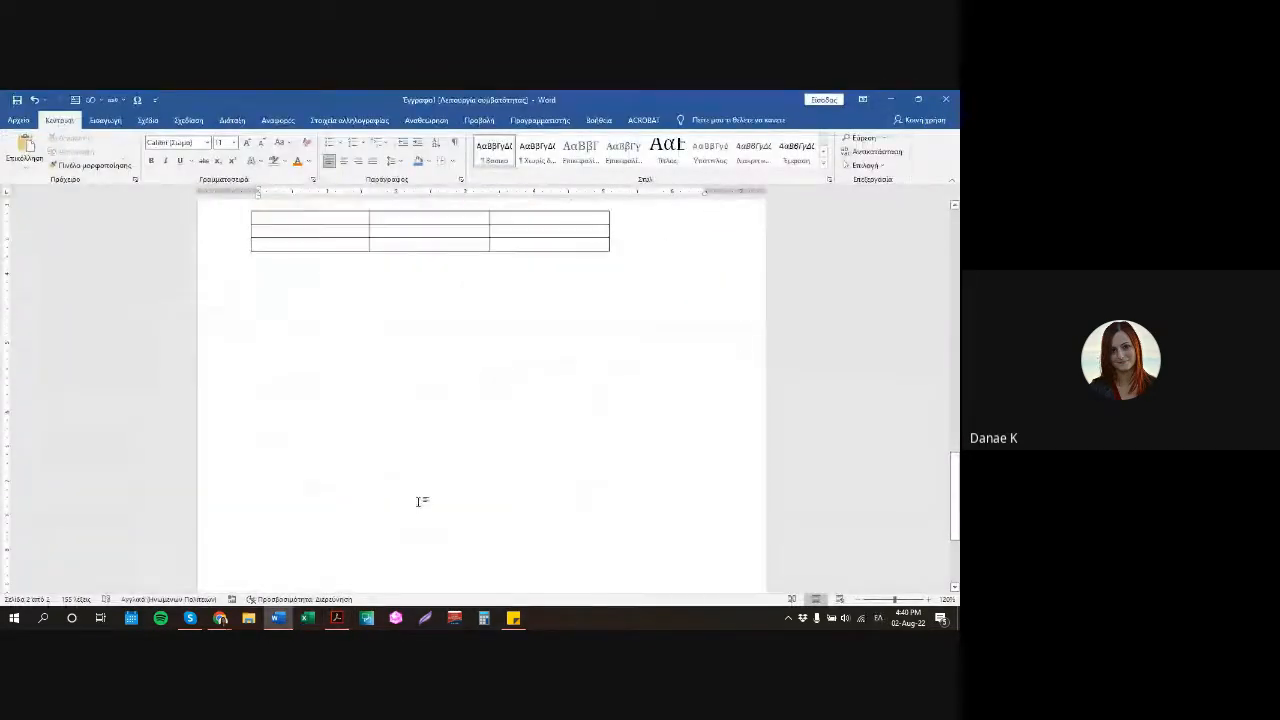
pyautogui.doubleClick(413, 533)
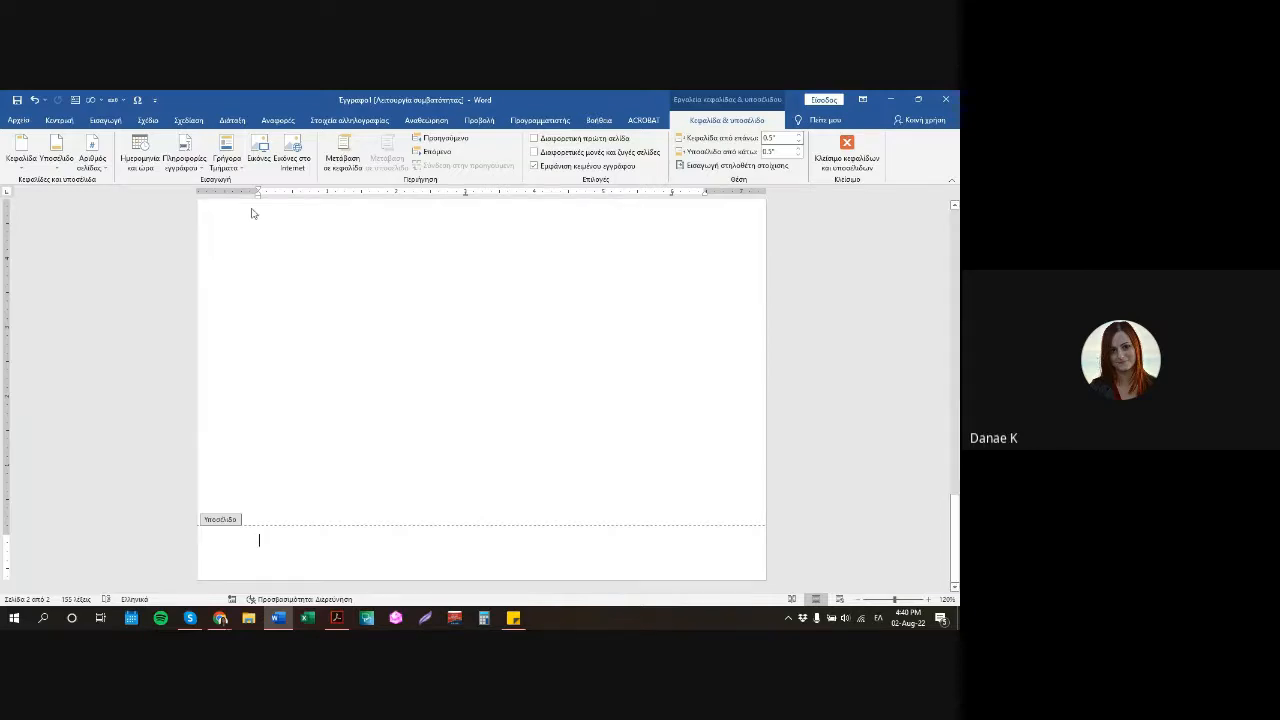
pyautogui.scroll(-5, 318, 380)
pyautogui.scroll(2, 320, 378)
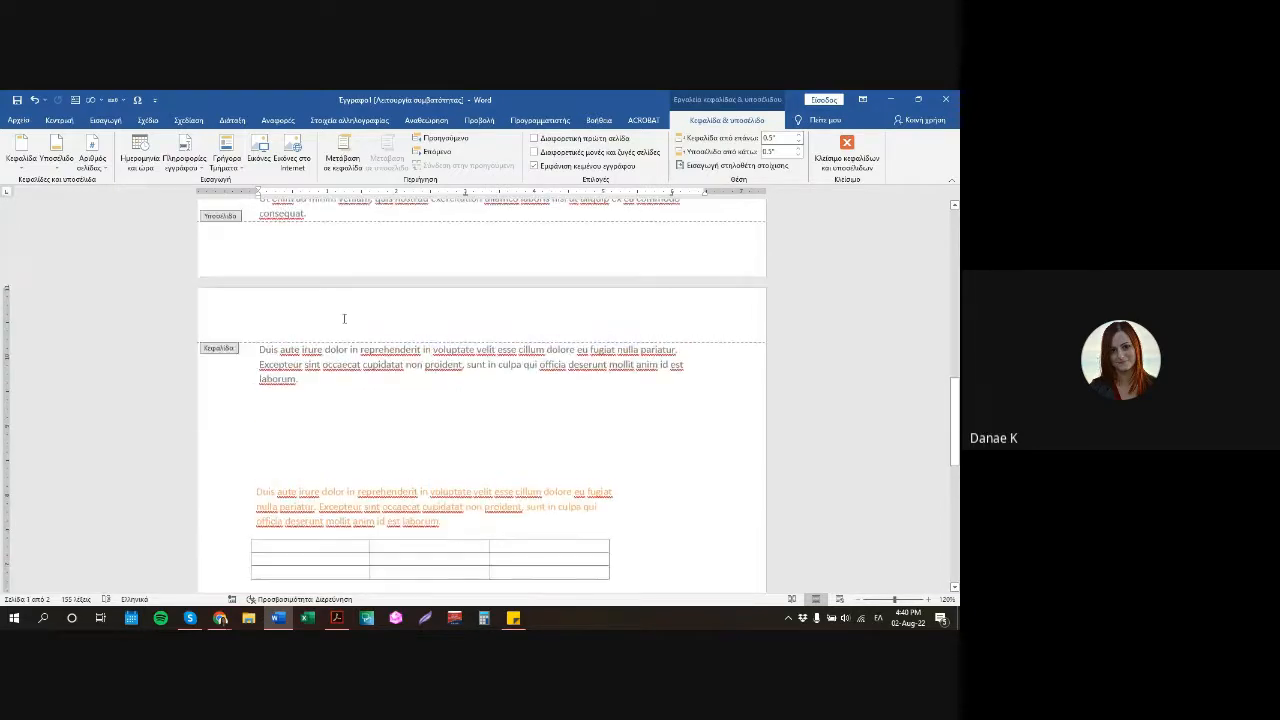
pyautogui.click(357, 310)
pyautogui.scroll(10, 350, 320)
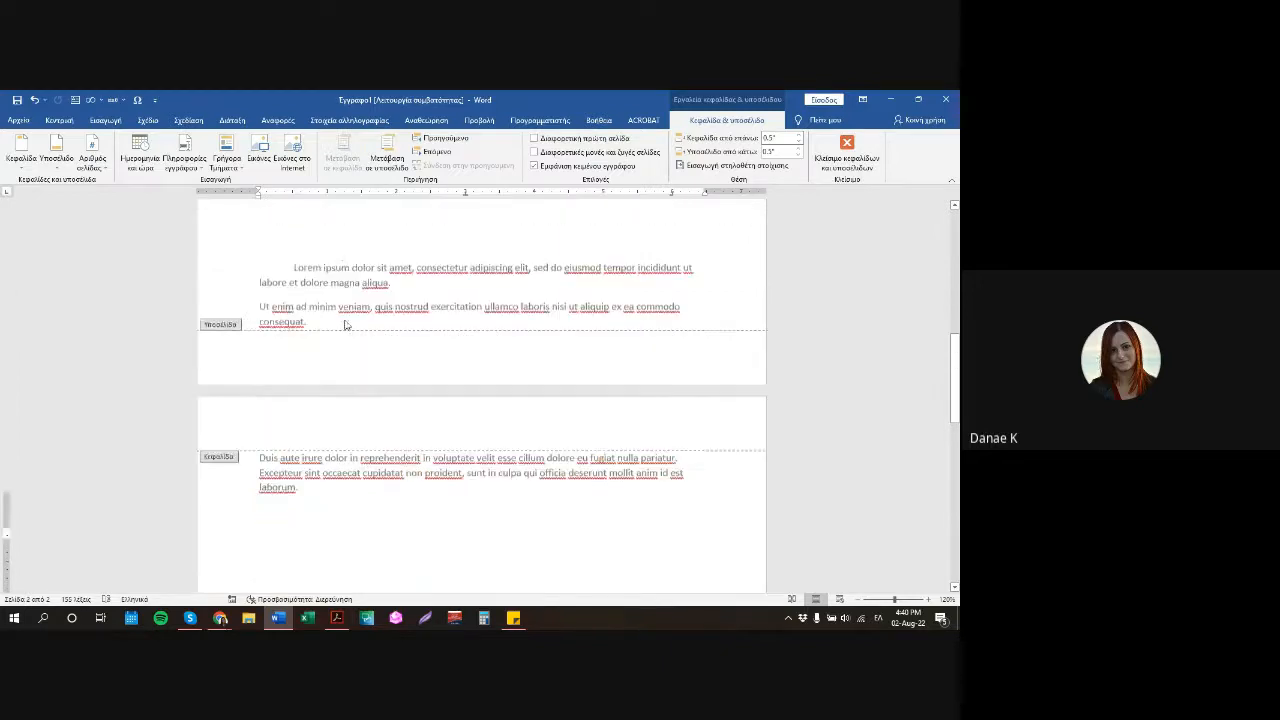
pyautogui.scroll(1, 336, 346)
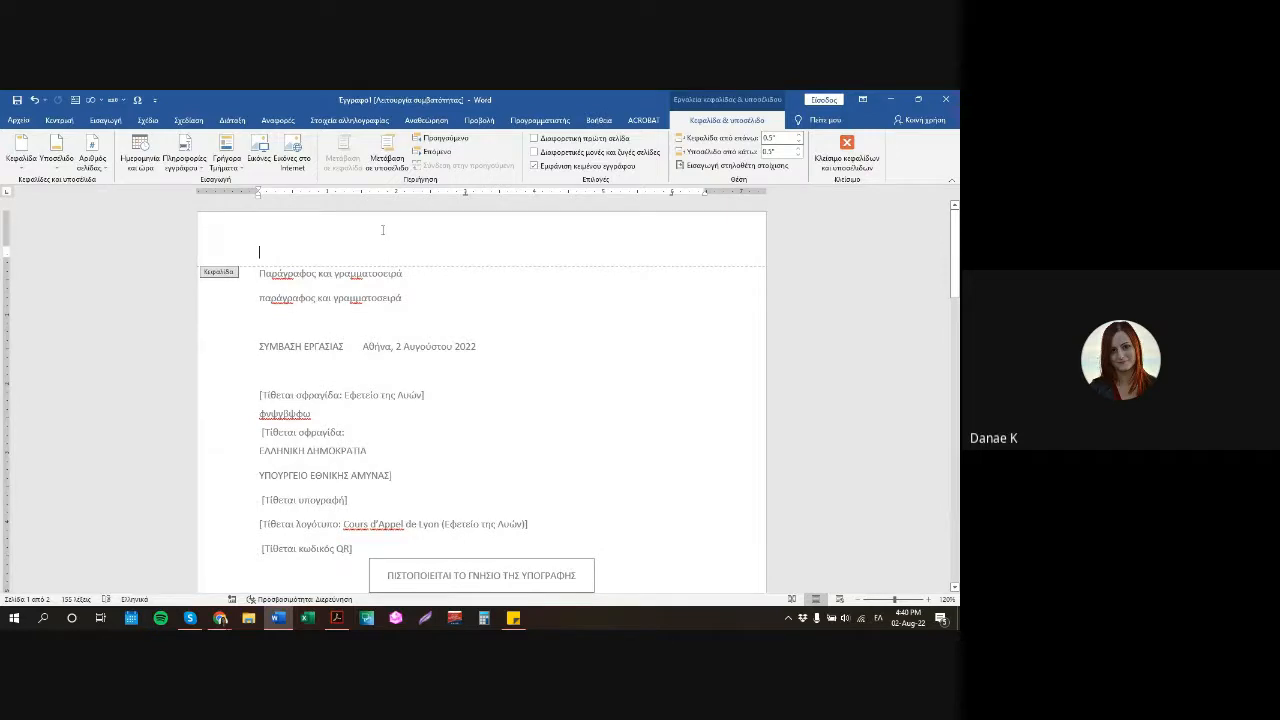
# Enter "[Τίθεται υπογραφή]" at the left of the header and "[Τίθεται λογότυπο]" at its right tab stop, removing the centre tab stop.
pyautogui.write('[Τι')
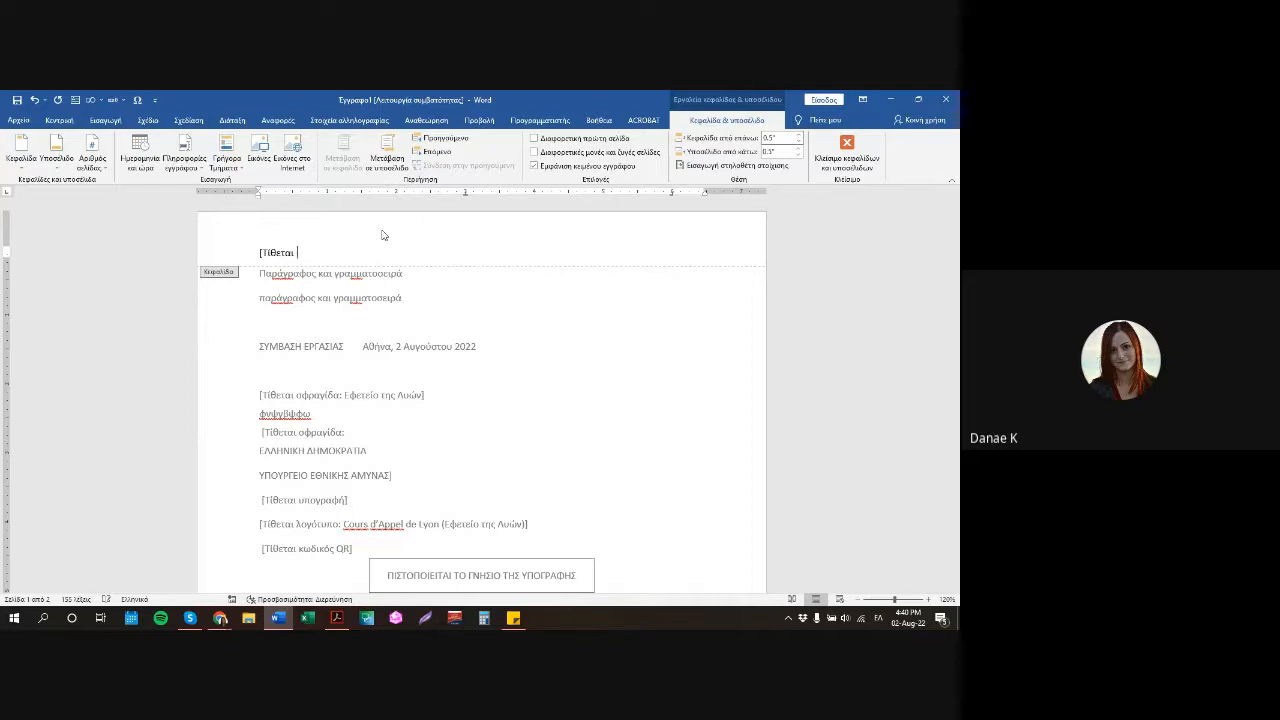
pyautogui.write('πογραφή')
pyautogui.moveTo(466, 196); pyautogui.dragTo(472, 222)
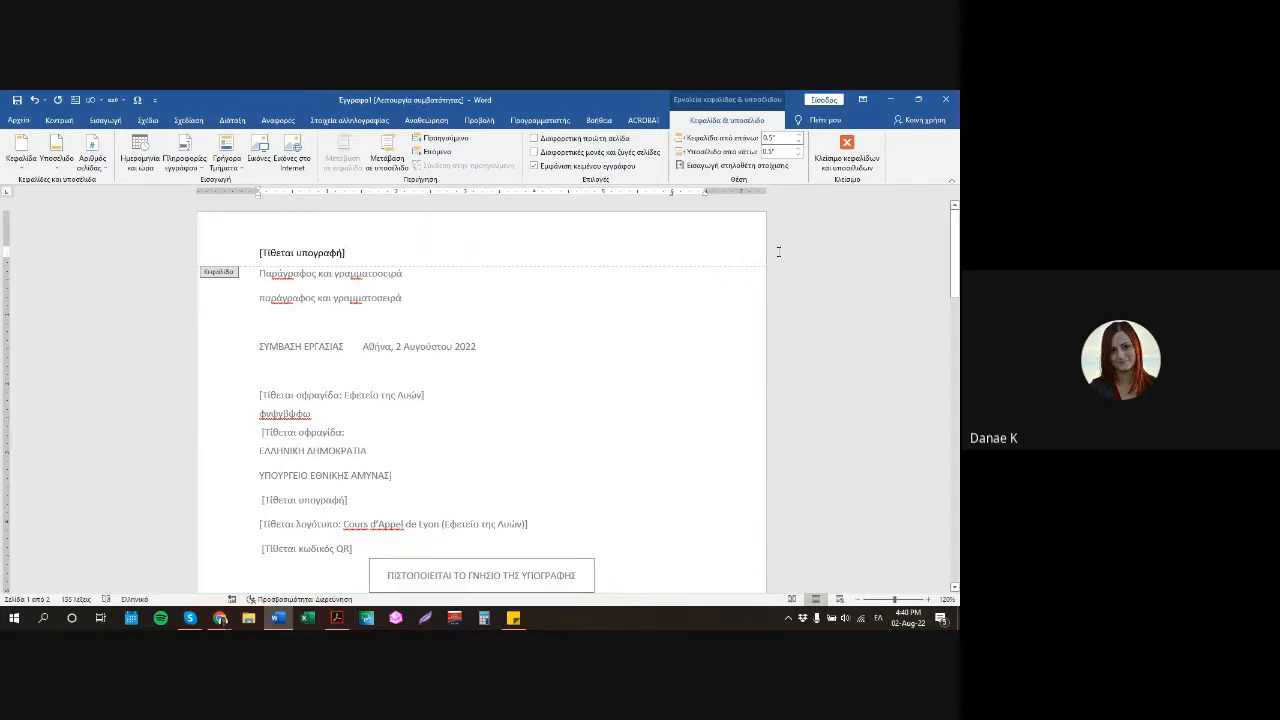
pyautogui.write('[Τίθεται λ')
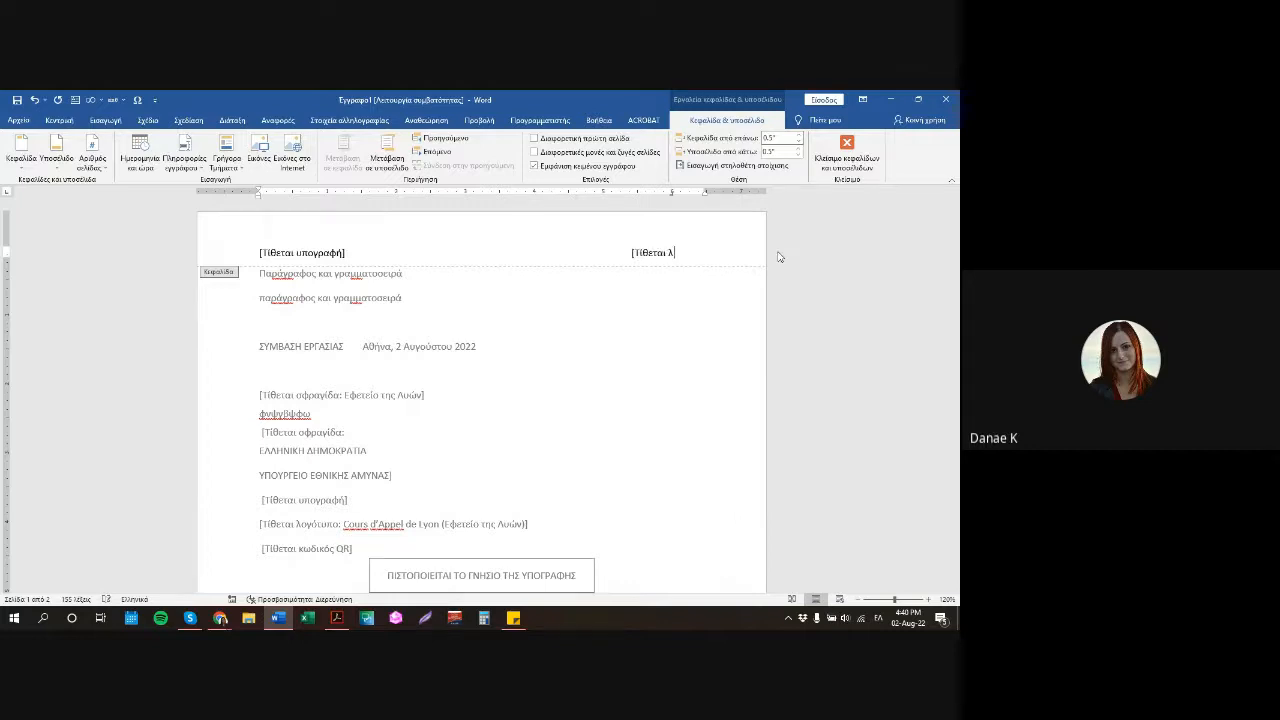
pyautogui.write('ογότυπο]')
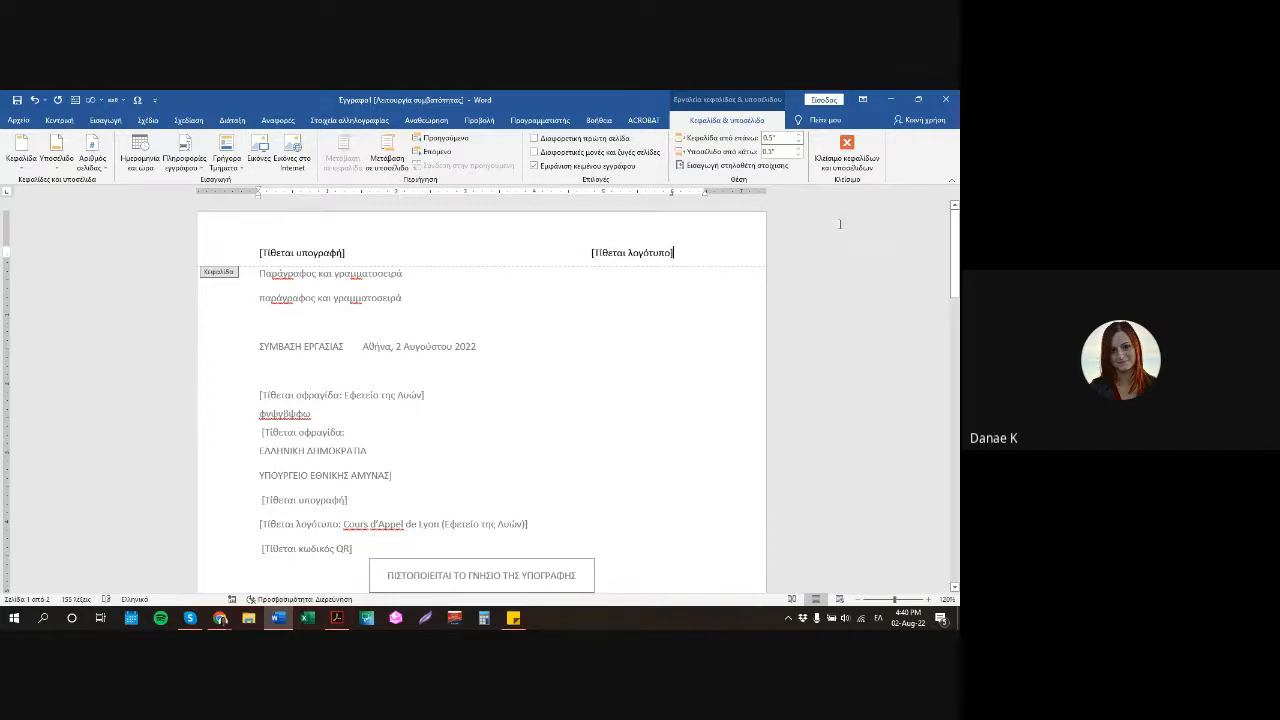
# Set the header distance from the top to 0.3" and the footer distance from the bottom to 0.2", and close header editing.
pyautogui.click(797, 141)
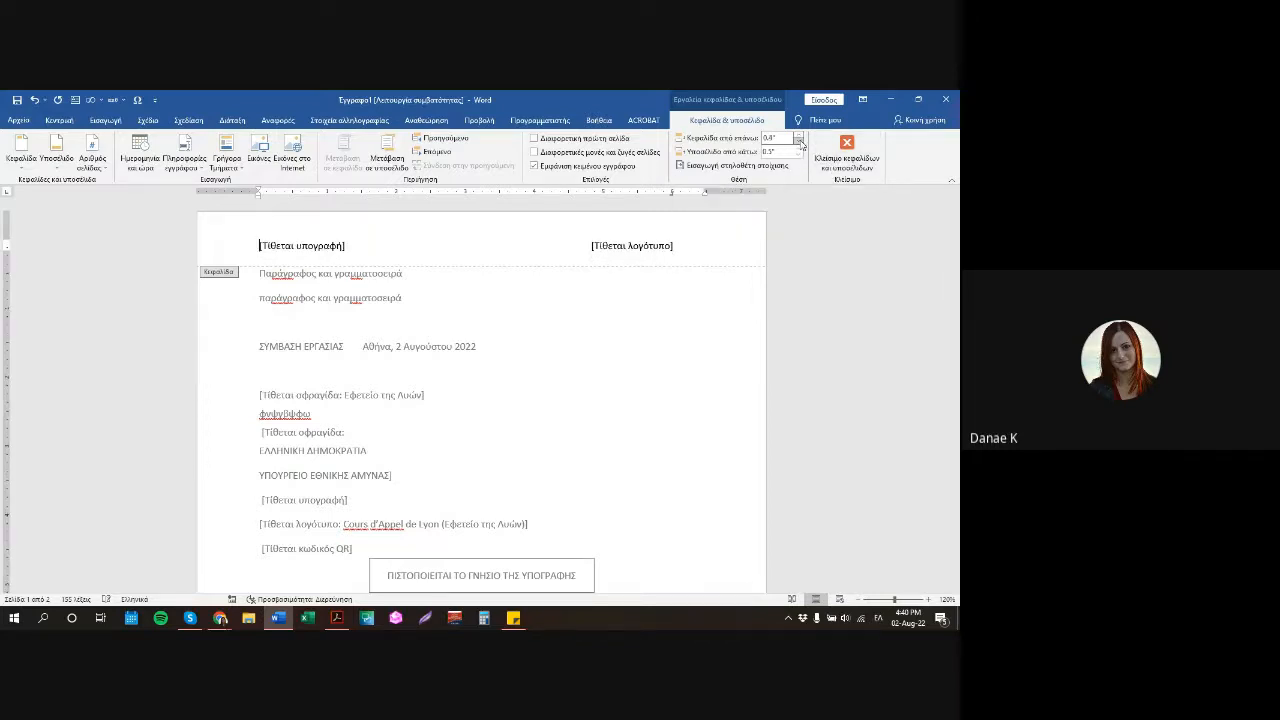
pyautogui.click(797, 141)
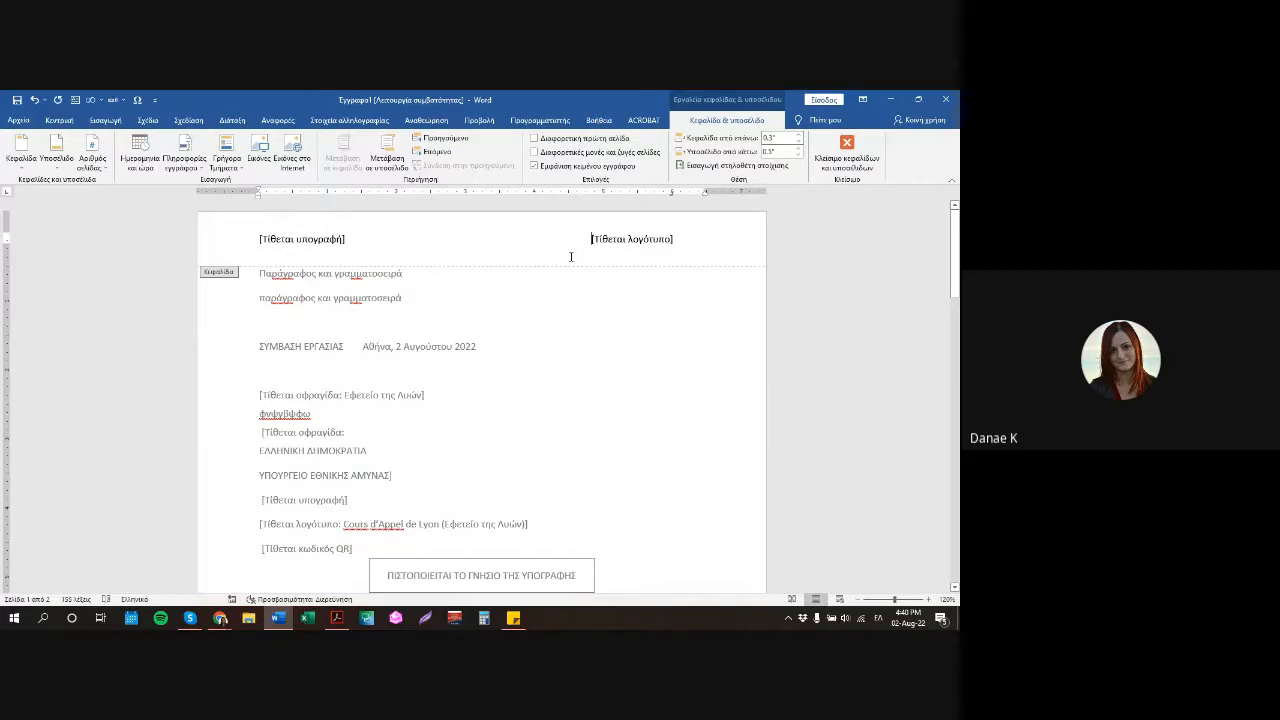
pyautogui.click(797, 141)
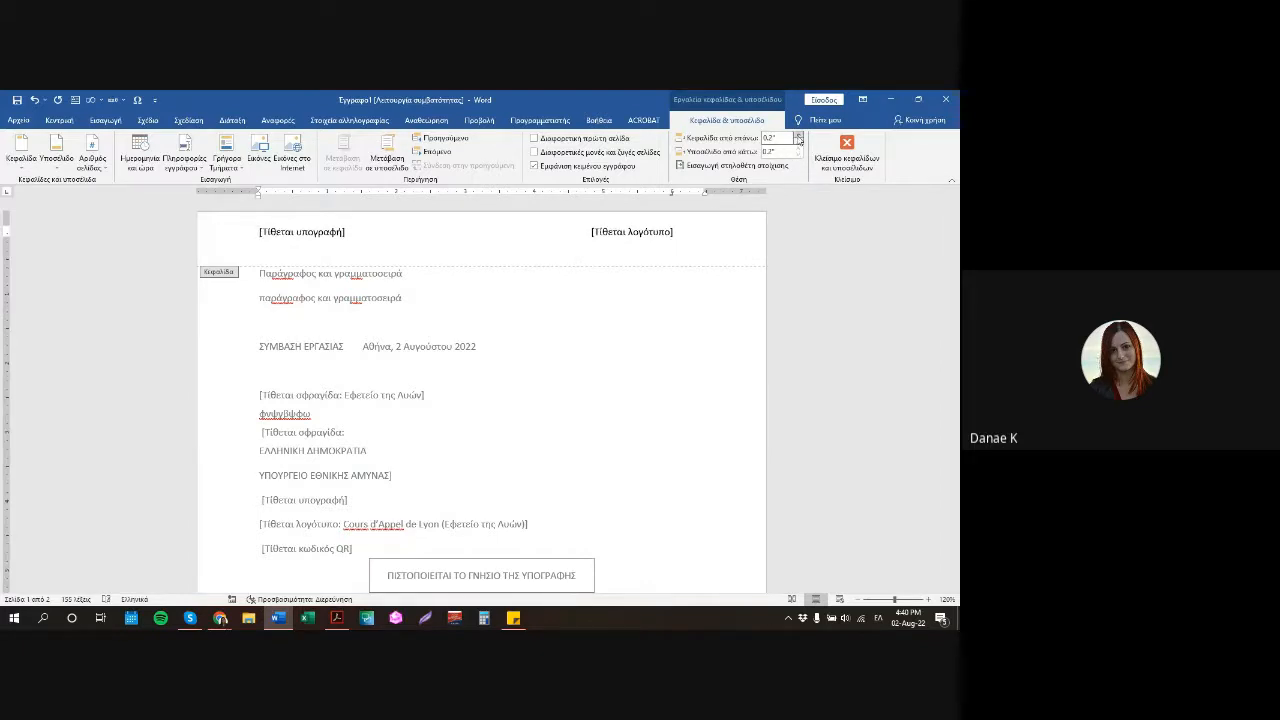
pyautogui.click(799, 135)
pyautogui.click(799, 135)
pyautogui.click(799, 135)
pyautogui.click(799, 135)
pyautogui.click(799, 135)
pyautogui.click(798, 143)
pyautogui.click(798, 143)
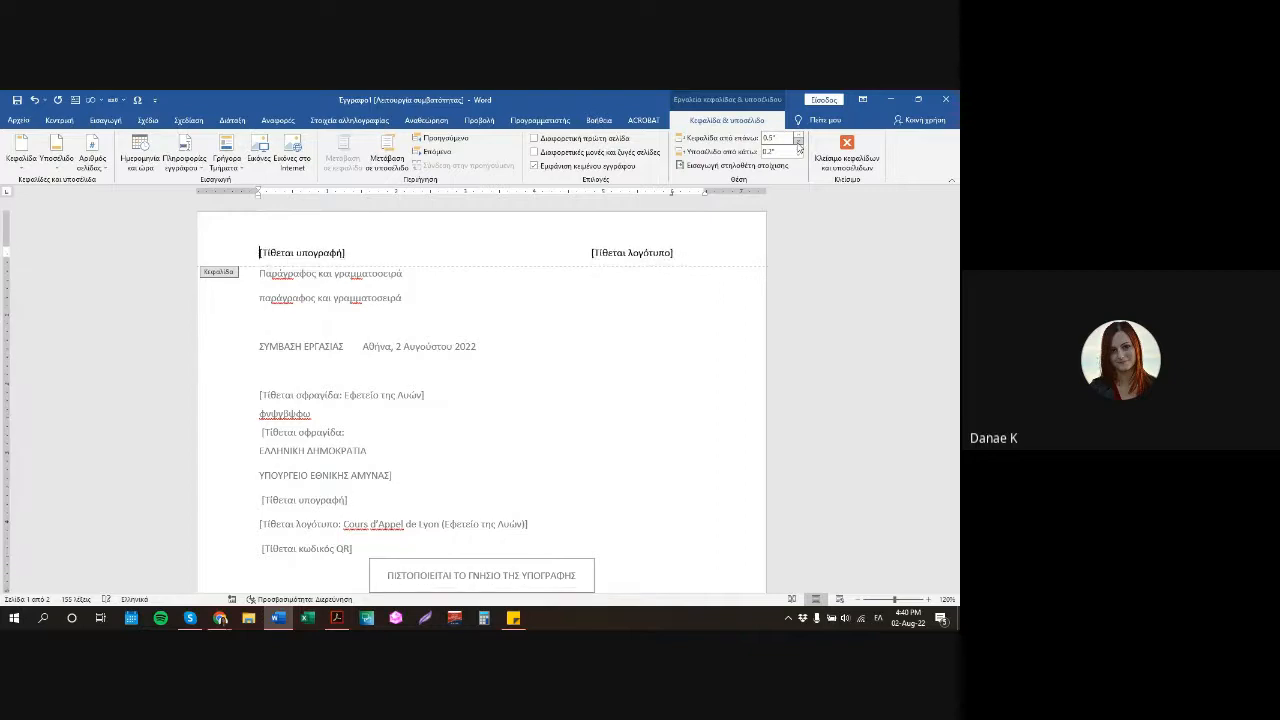
pyautogui.click(798, 143)
pyautogui.click(798, 143)
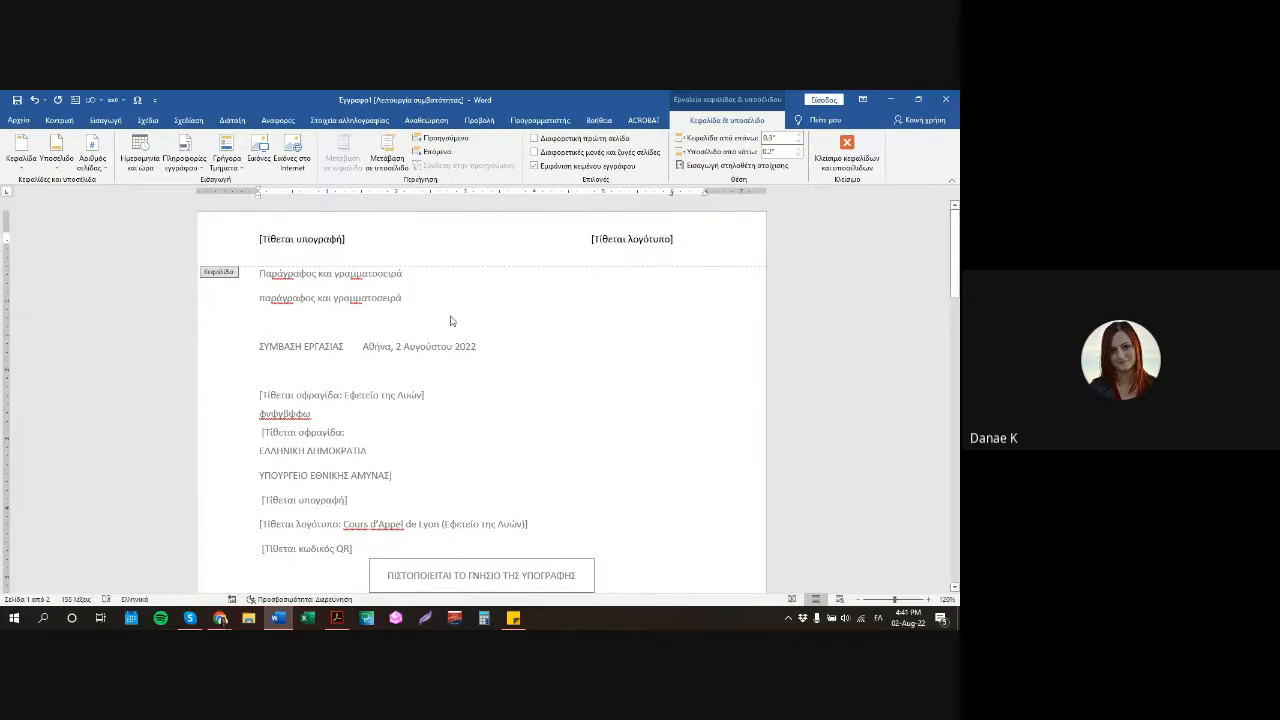
pyautogui.click(852, 163)
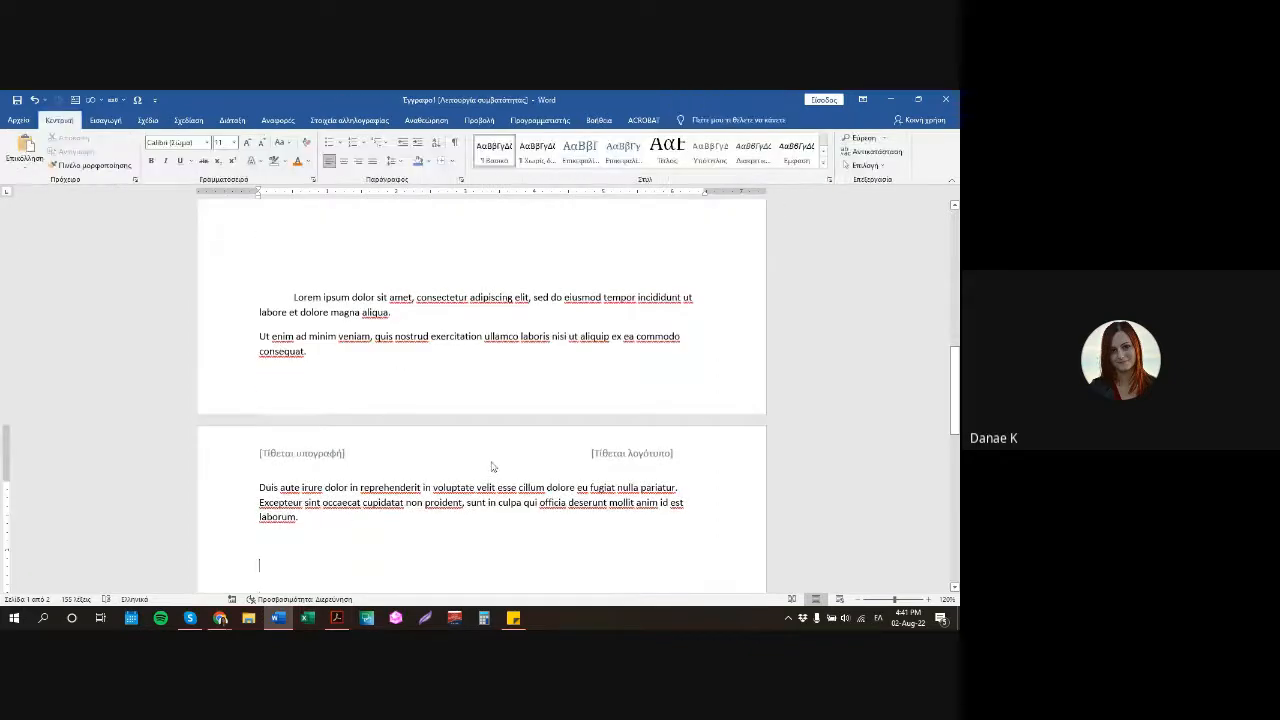
# Reopen the header on page 2, compare it with the page 1 header, and return to the document body.
pyautogui.doubleClick(415, 451)
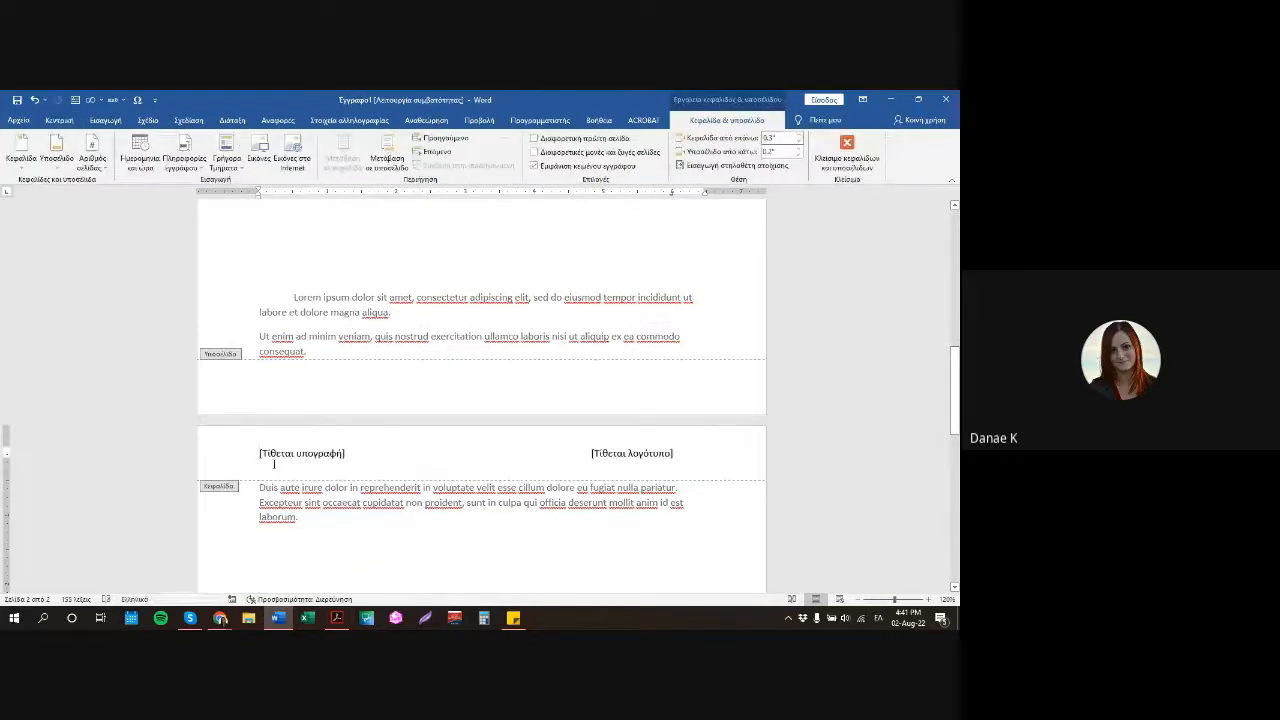
pyautogui.scroll(5, 509, 378)
pyautogui.scroll(8, 509, 378)
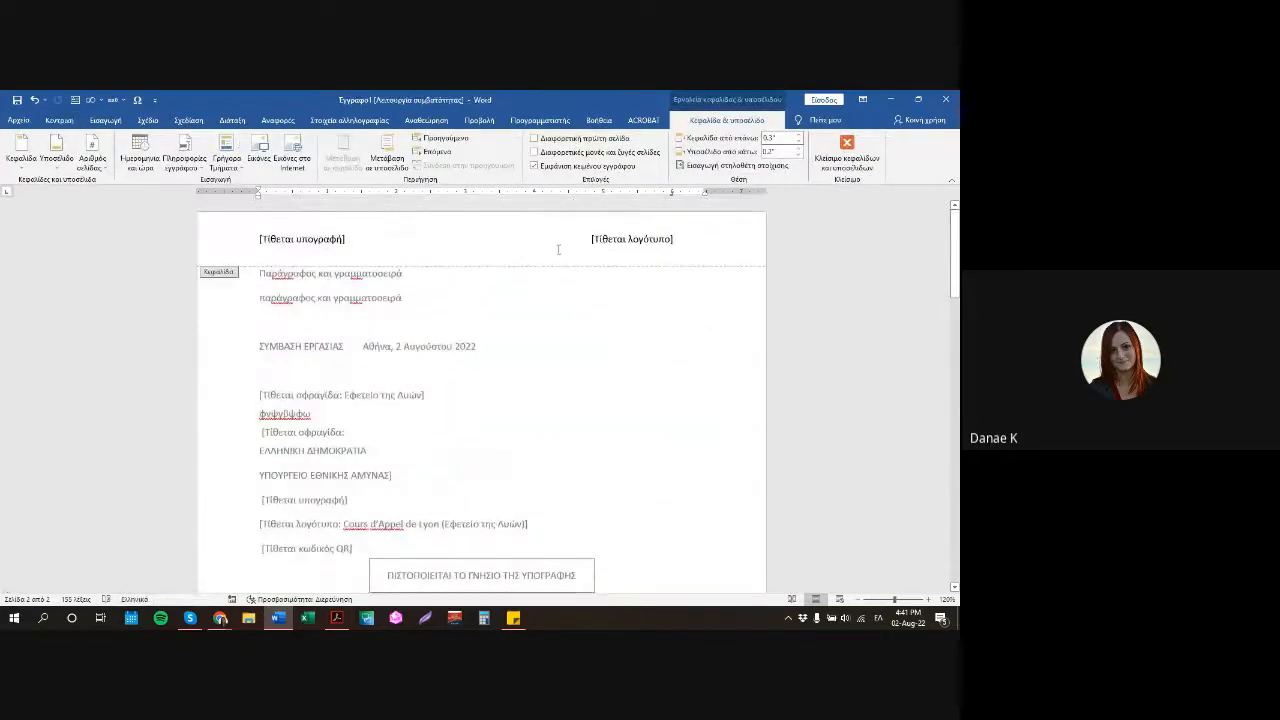
pyautogui.click(847, 165)
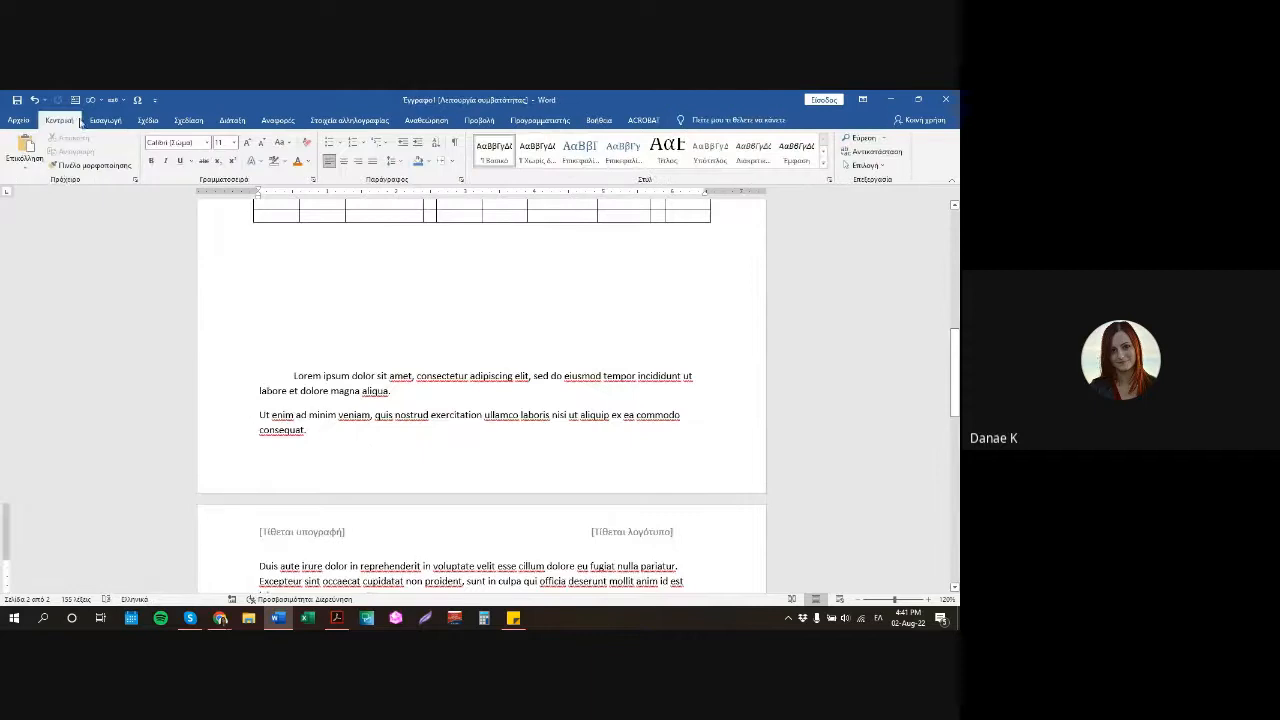
# Open the header and footer of page 2 for editing and place the cursor in that page's footer.
pyautogui.click(110, 121)
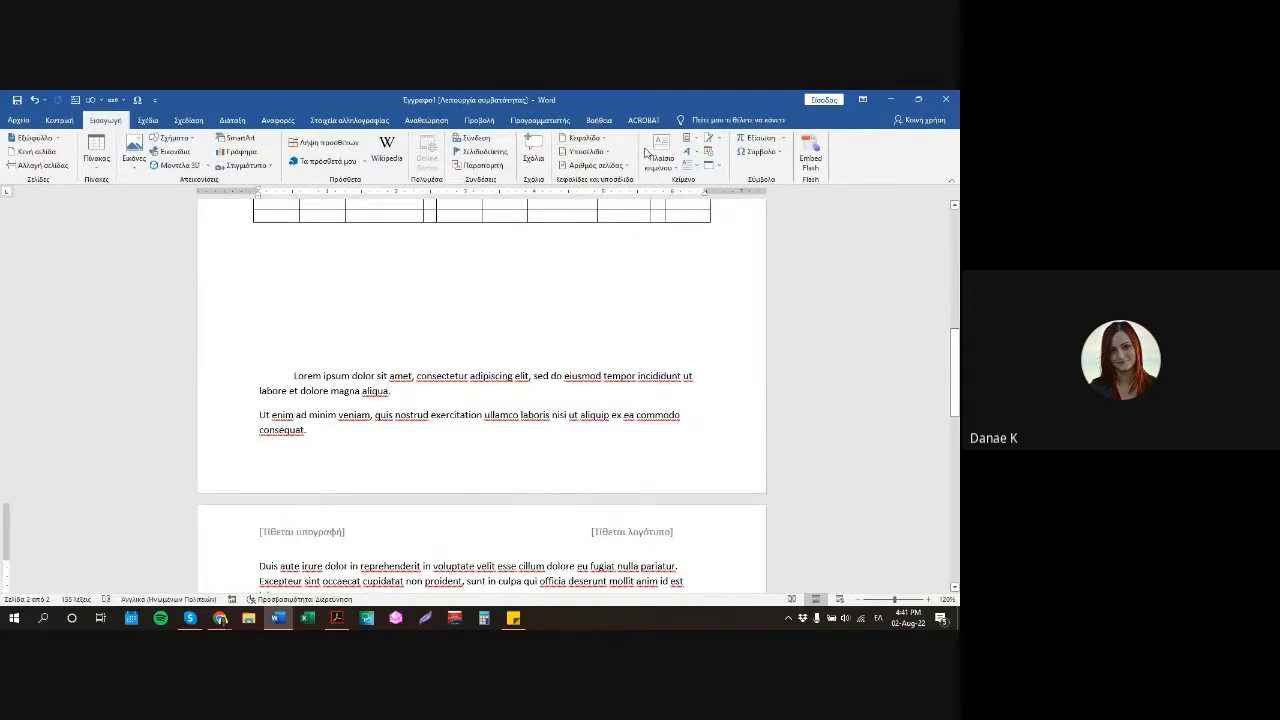
pyautogui.click(602, 140)
pyautogui.click(602, 140)
pyautogui.scroll(1, 500, 488)
pyautogui.scroll(-2, 570, 470)
pyautogui.doubleClick(584, 441)
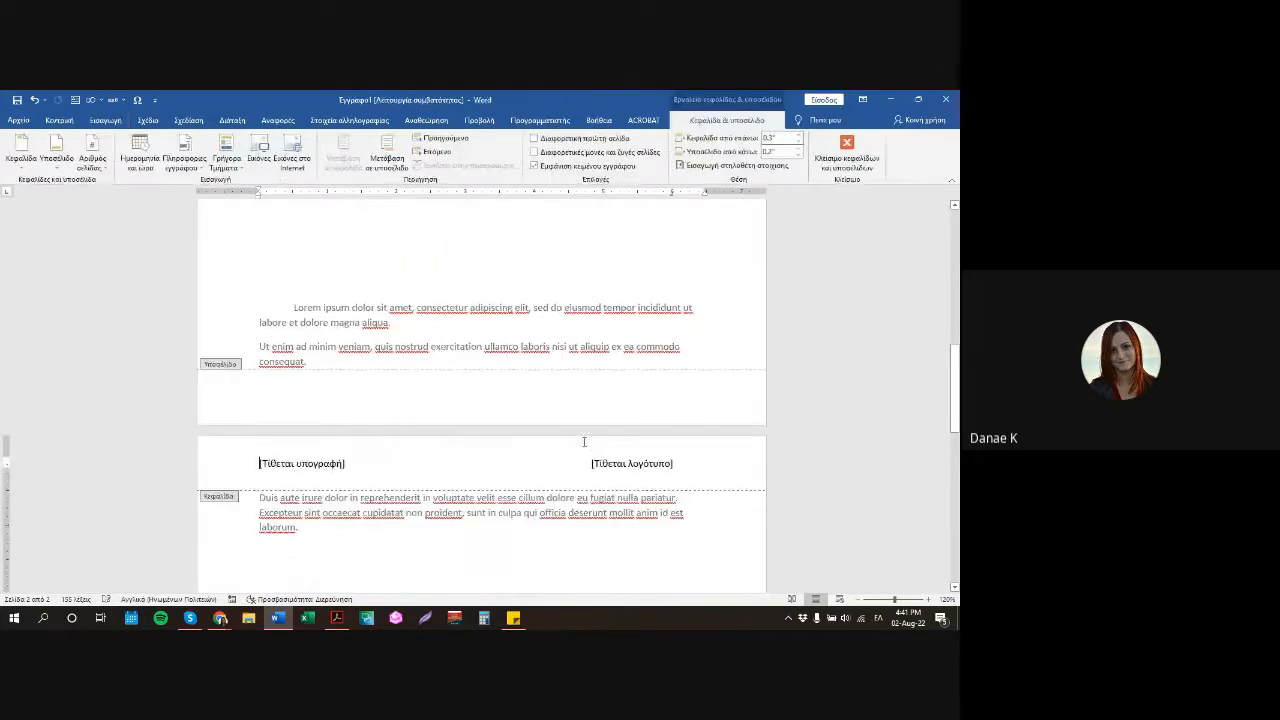
pyautogui.scroll(-3, 480, 380)
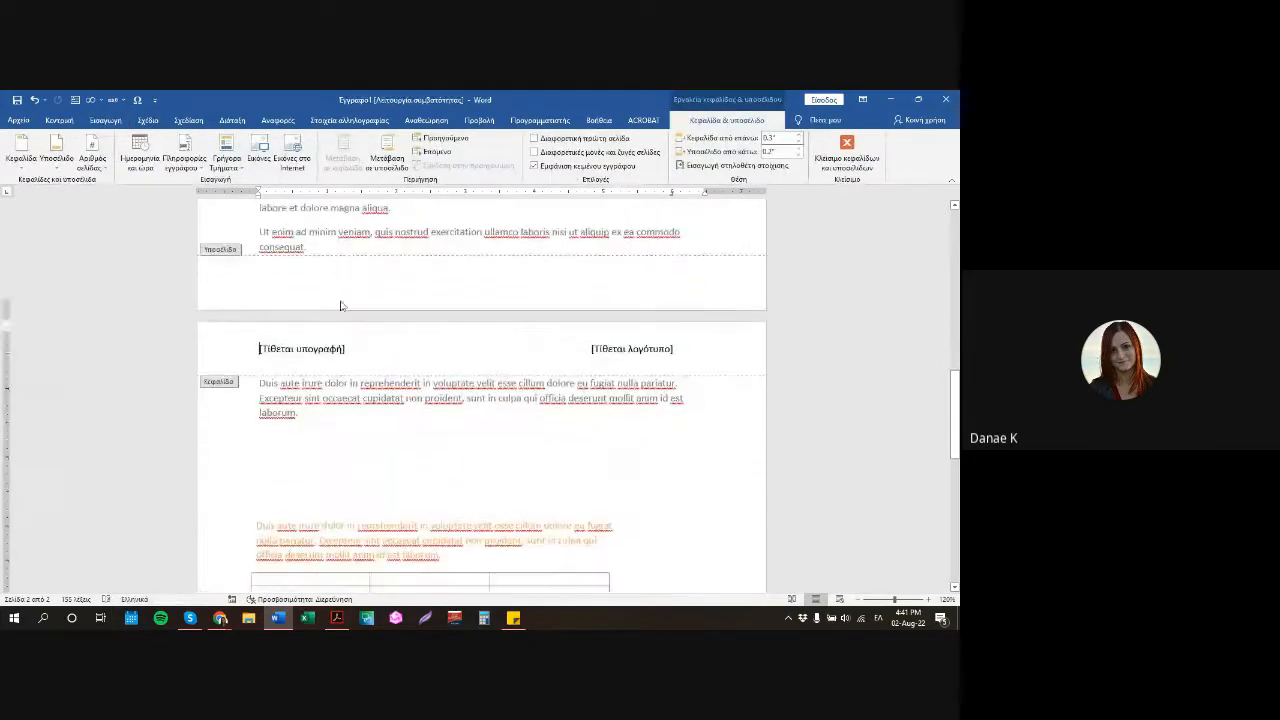
pyautogui.scroll(-10, 437, 337)
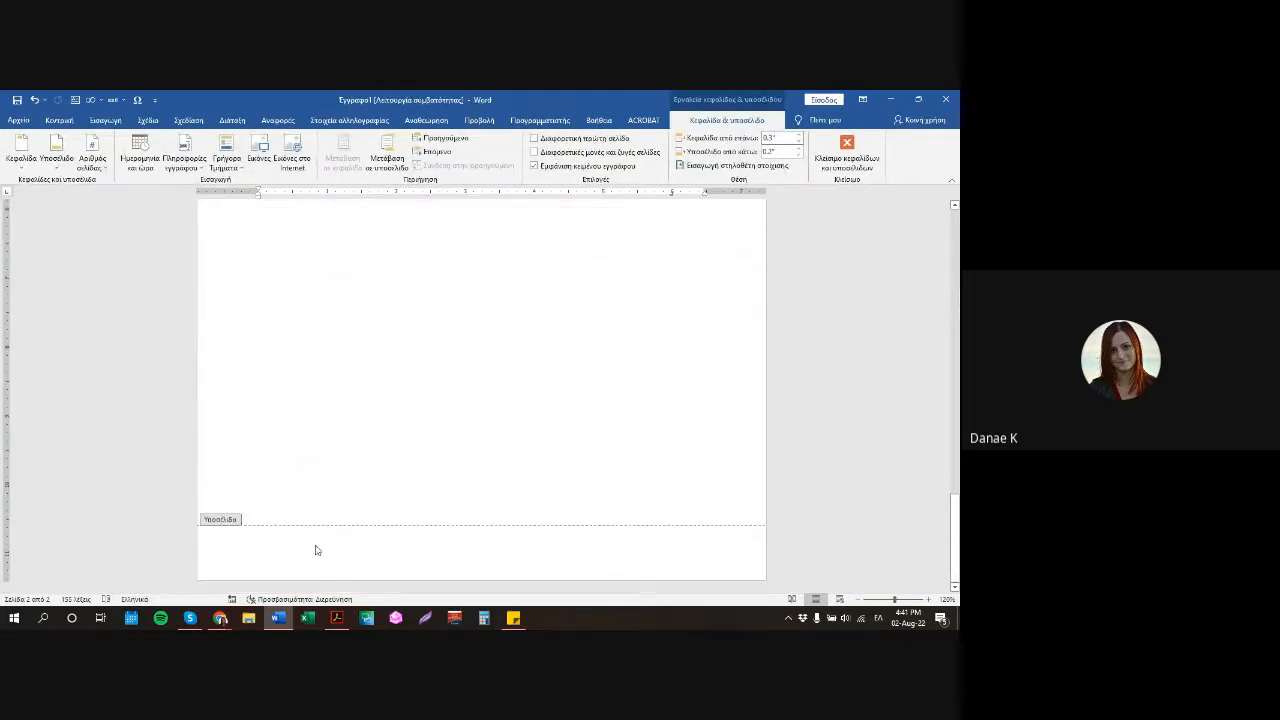
pyautogui.click(295, 545)
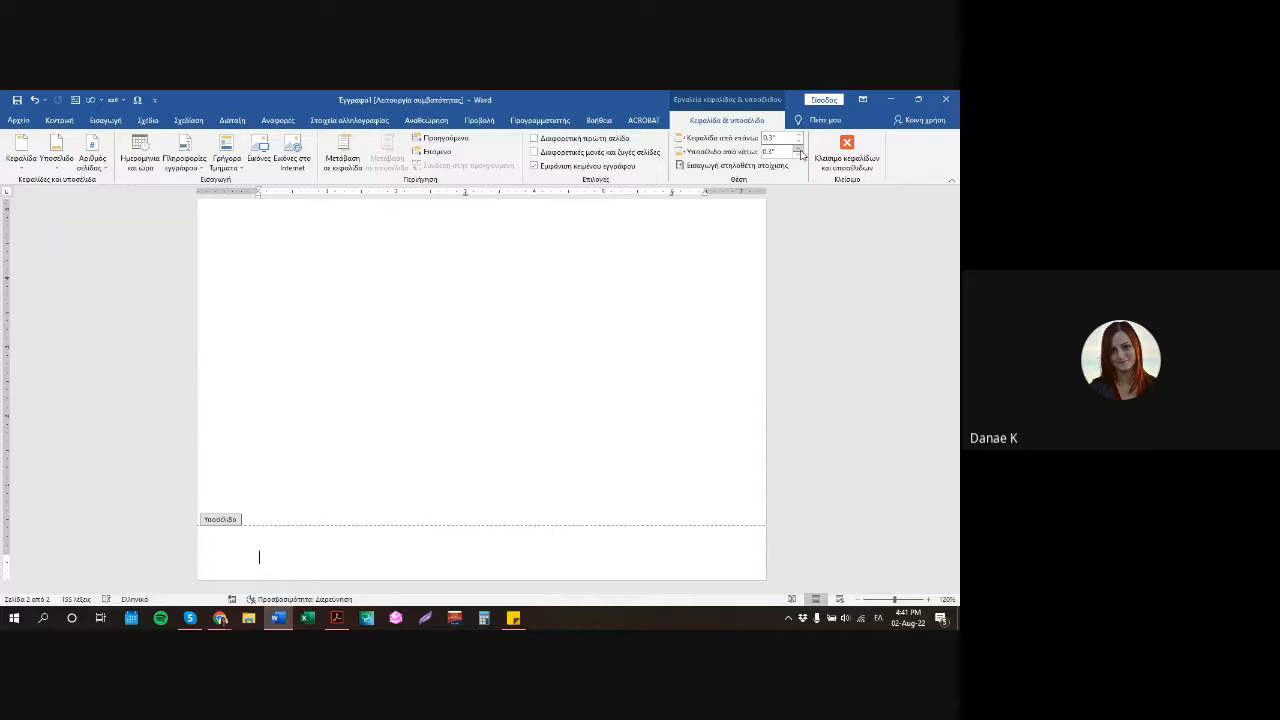
# Insert a page number at the bottom of the page in the "Κατακόρυφο περίγραμμα 2" design.
pyautogui.click(89, 155)
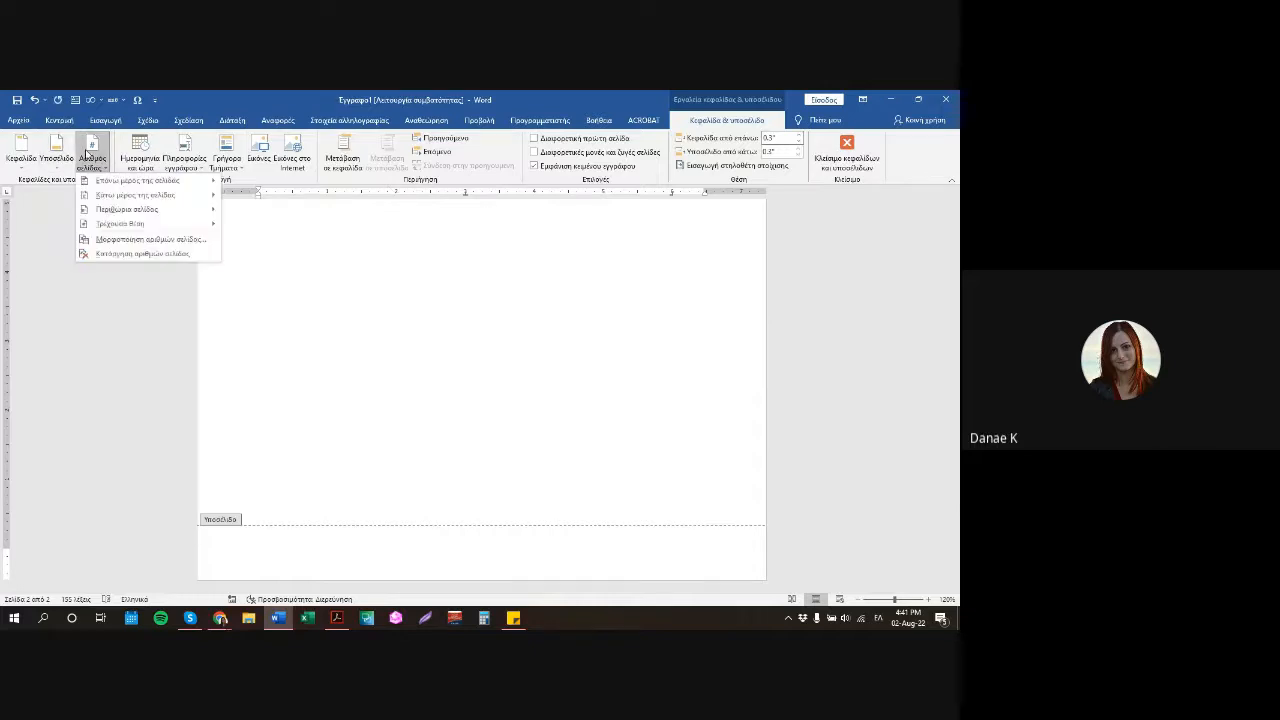
pyautogui.moveTo(183, 202)
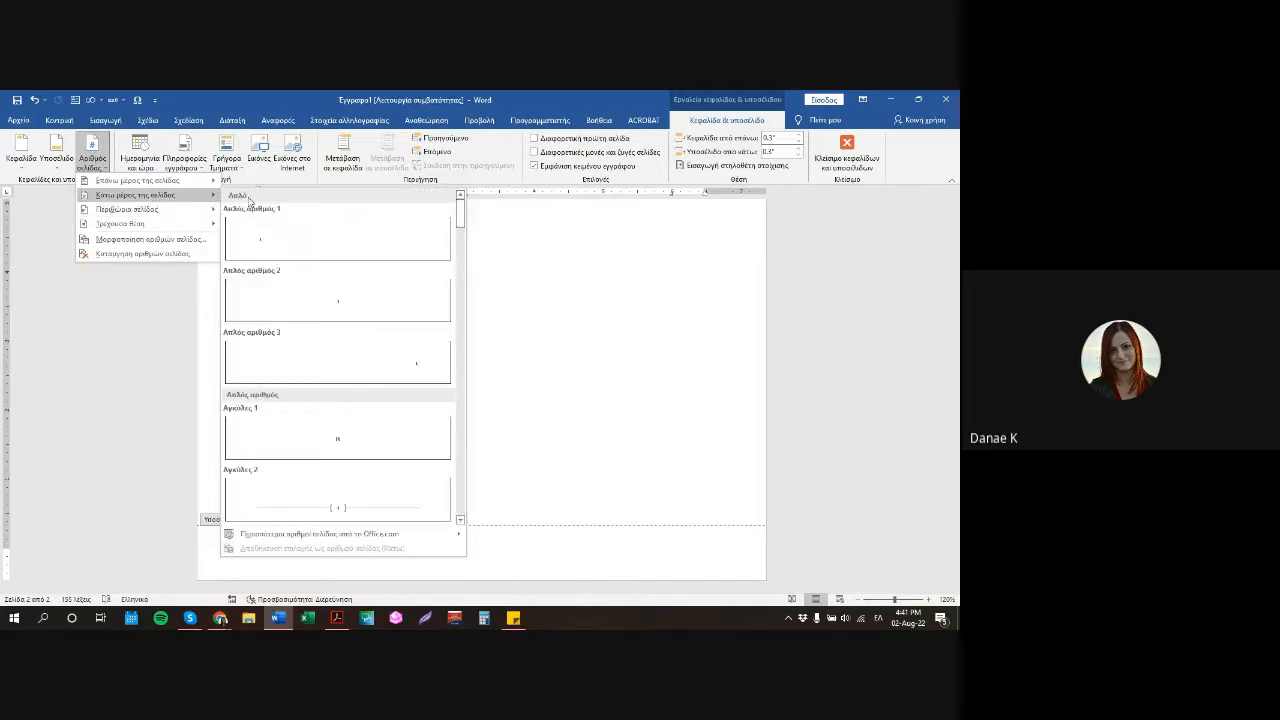
pyautogui.scroll(-6, 400, 300)
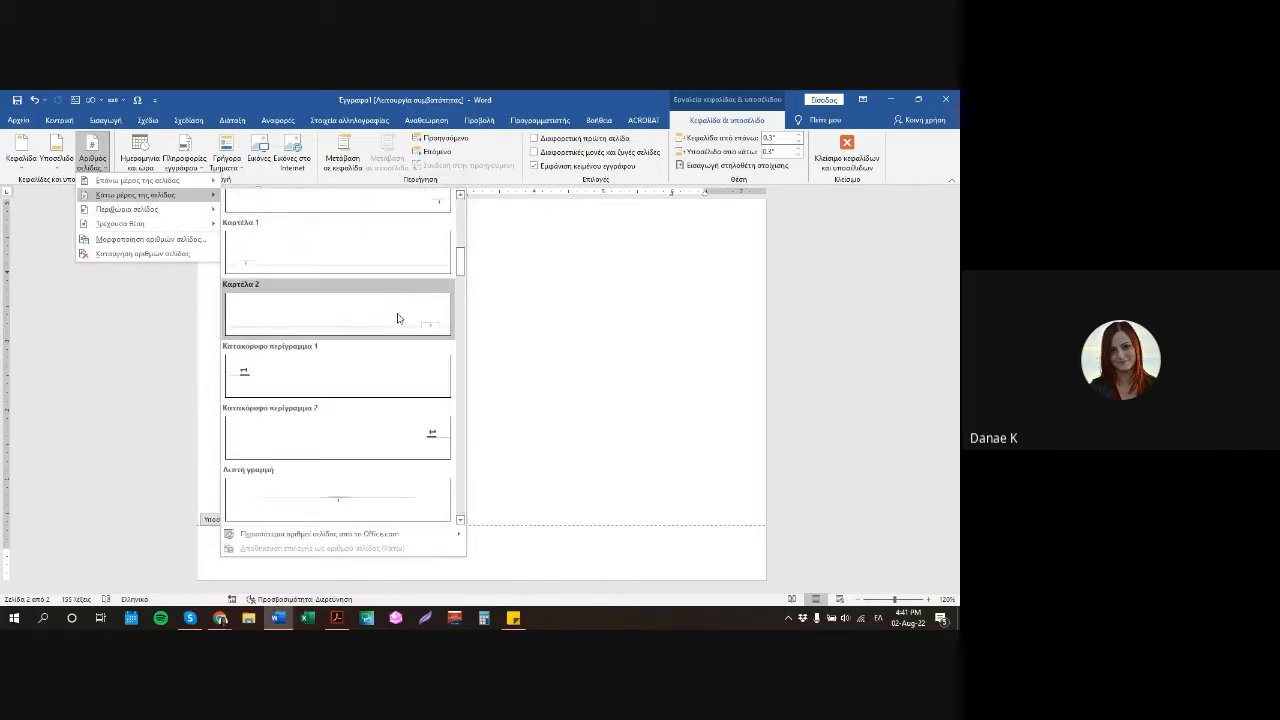
pyautogui.click(430, 432)
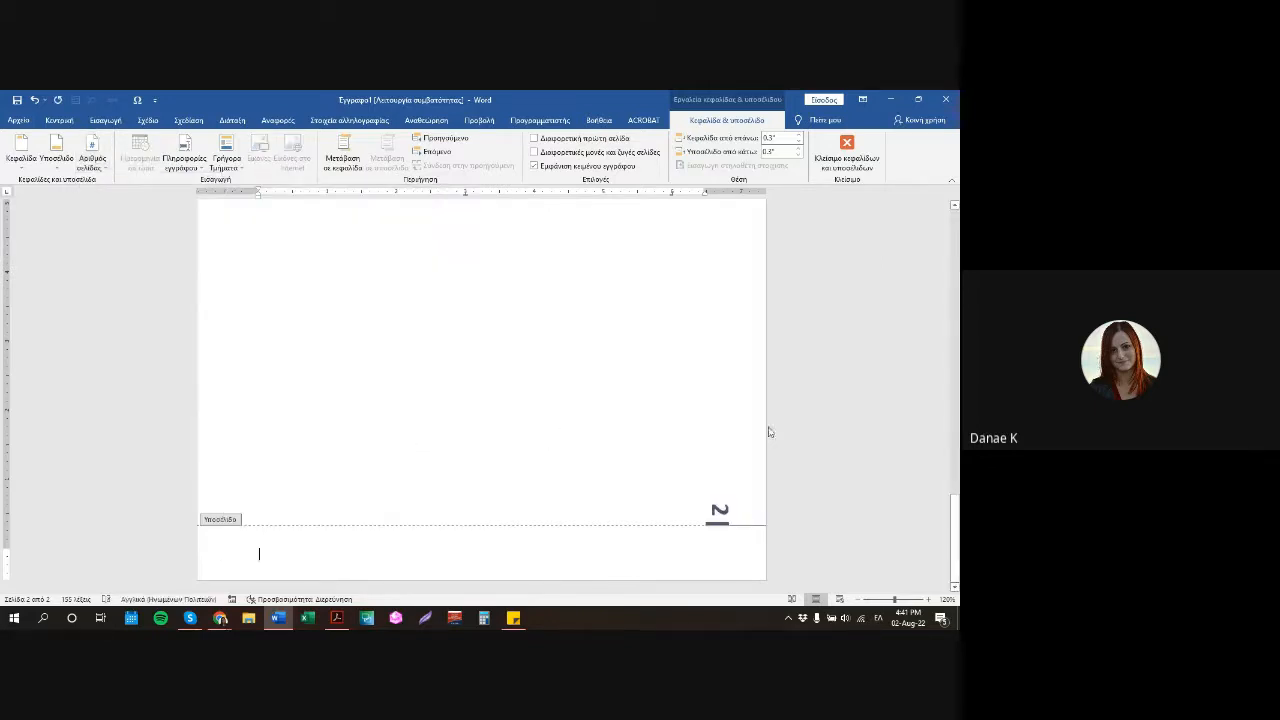
# Replace the footer's page number with the "Γραμμή έμφασης 2" bottom-of-page design and close header and footer editing.
pyautogui.click(92, 155)
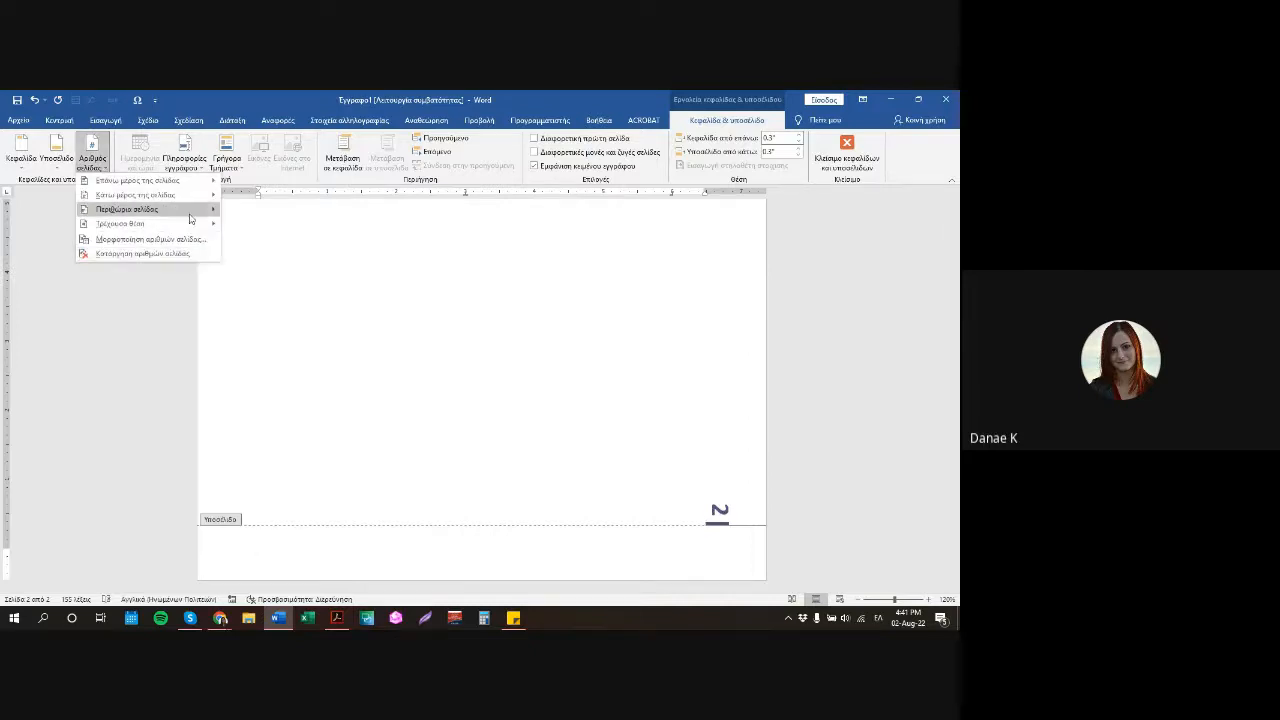
pyautogui.moveTo(191, 214)
pyautogui.moveTo(135, 194)
pyautogui.scroll(-8, 365, 352)
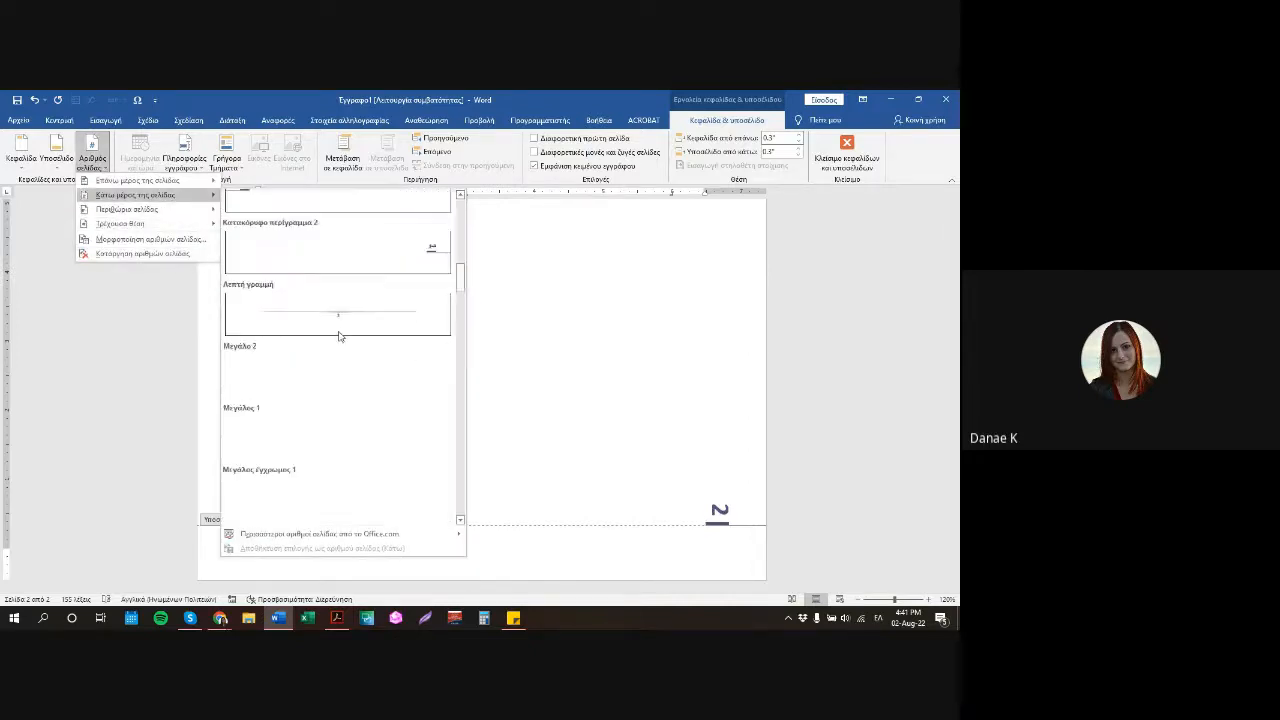
pyautogui.scroll(-10, 400, 352)
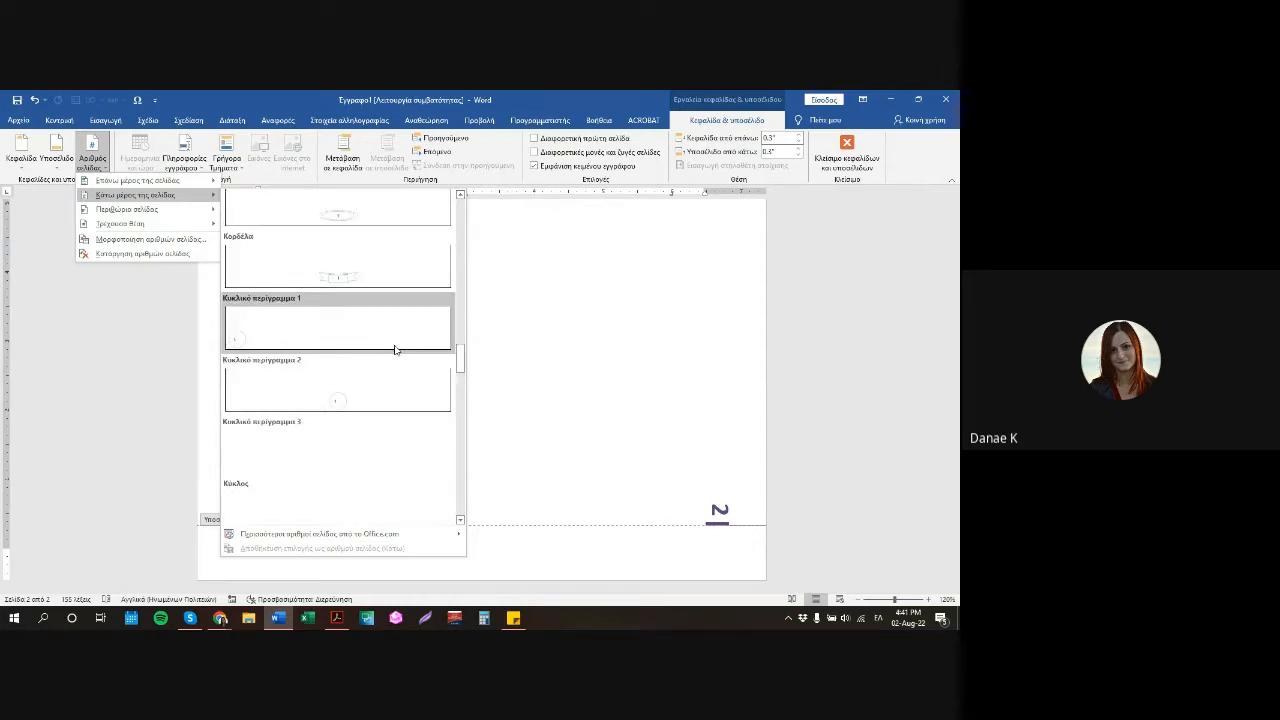
pyautogui.scroll(-10, 397, 327)
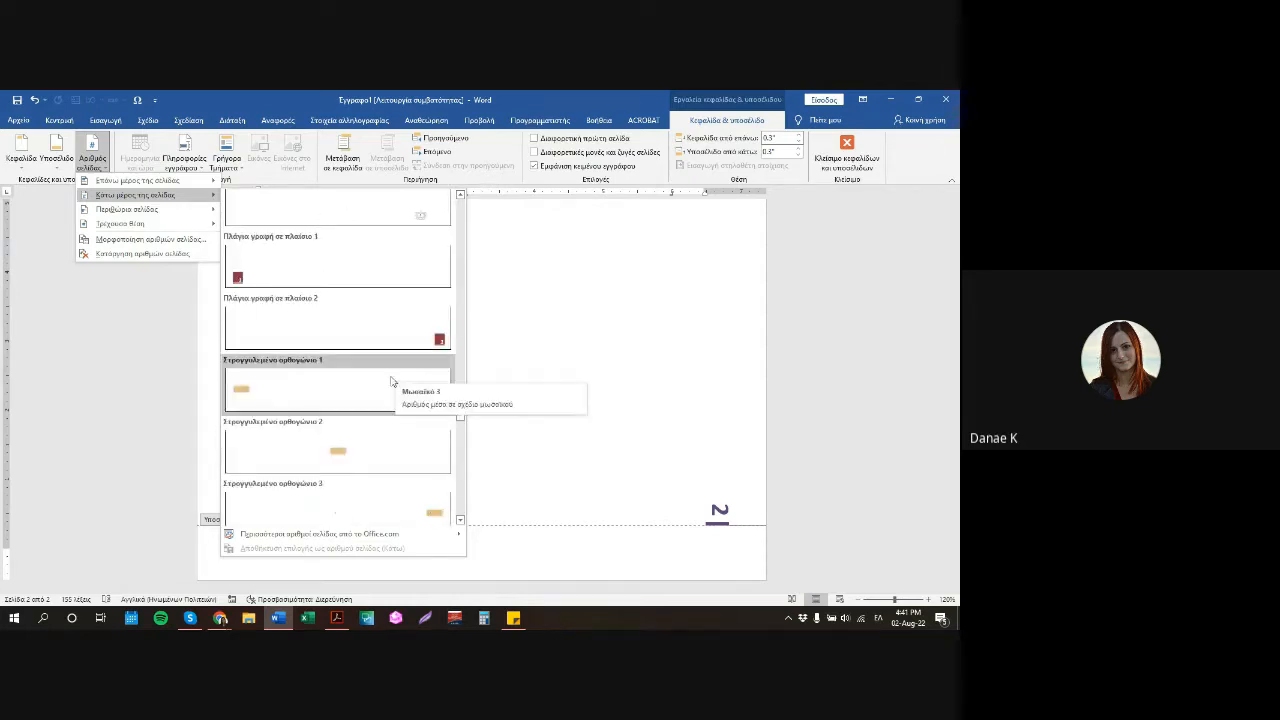
pyautogui.scroll(-5, 380, 420)
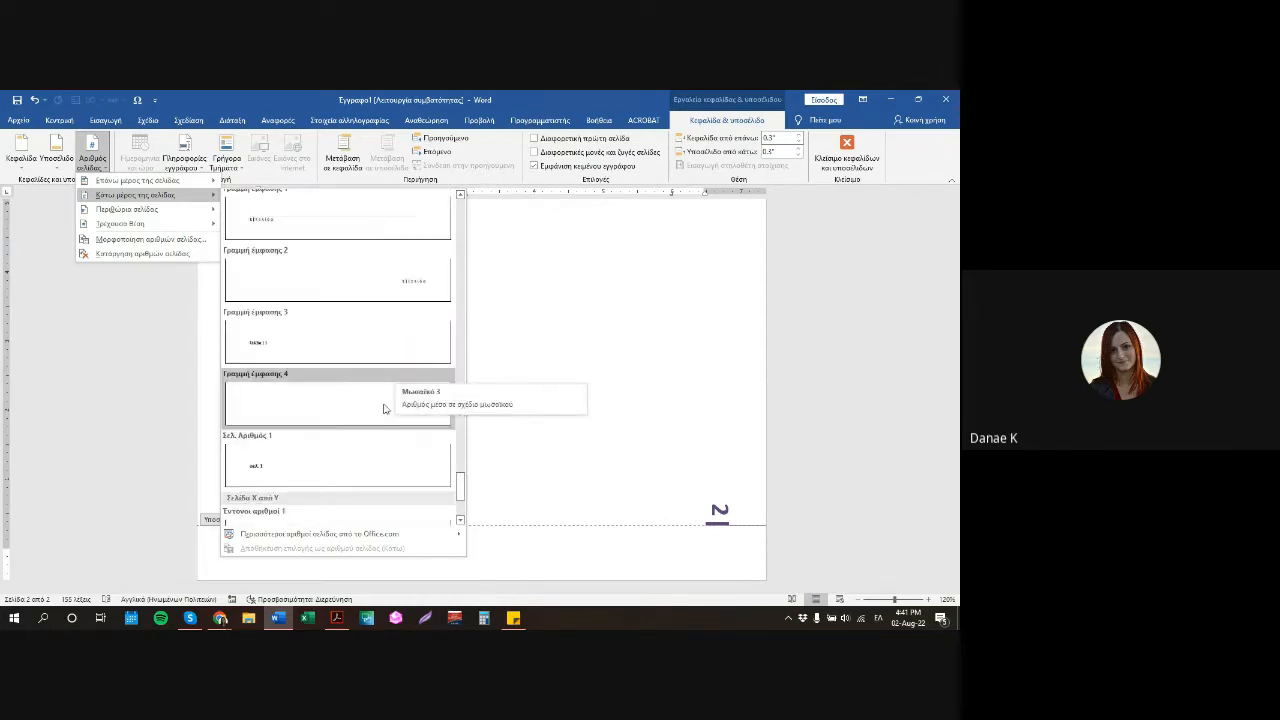
pyautogui.click(394, 292)
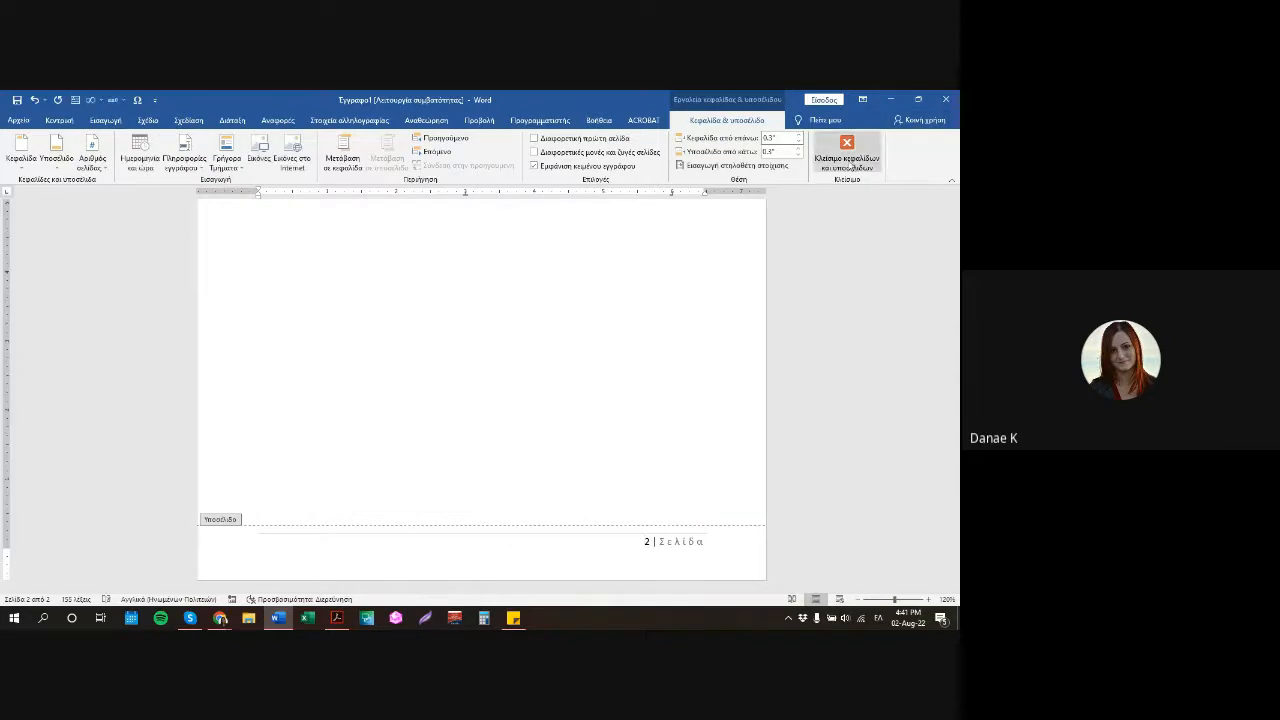
pyautogui.click(846, 150)
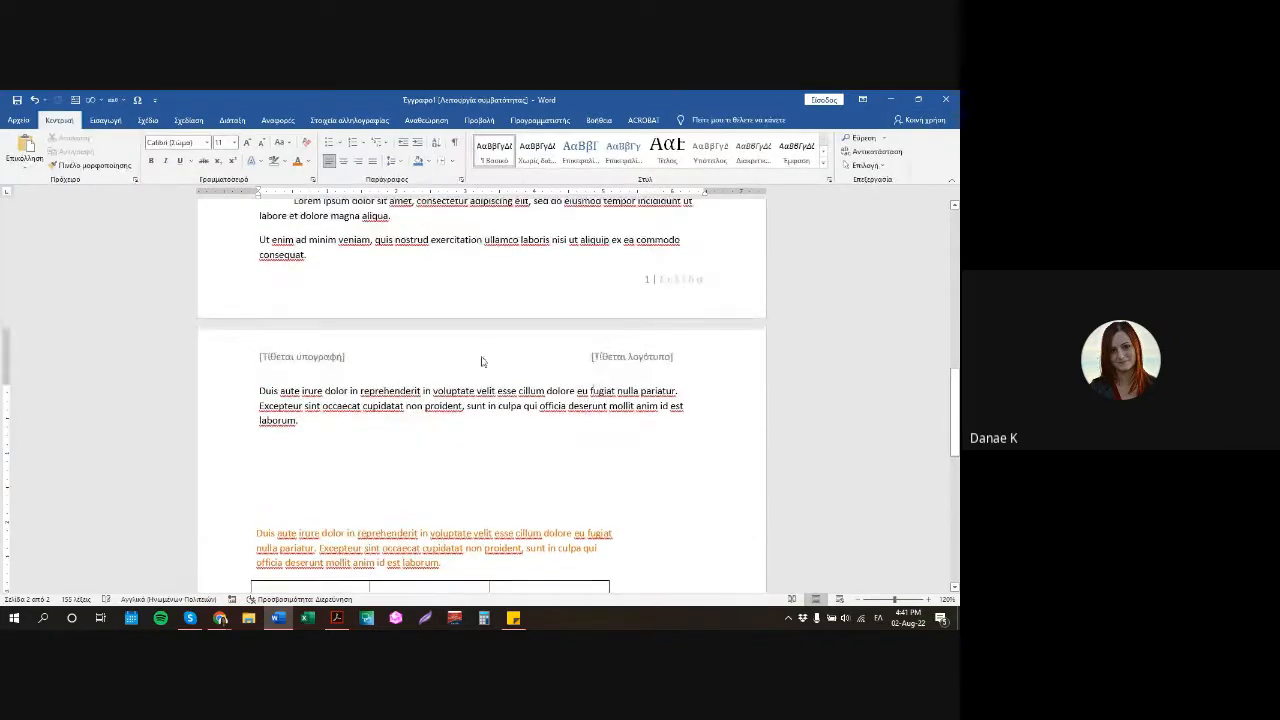
# Insert a page break on page 1 between the table and the Lorem ipsum paragraph.
pyautogui.click(671, 290)
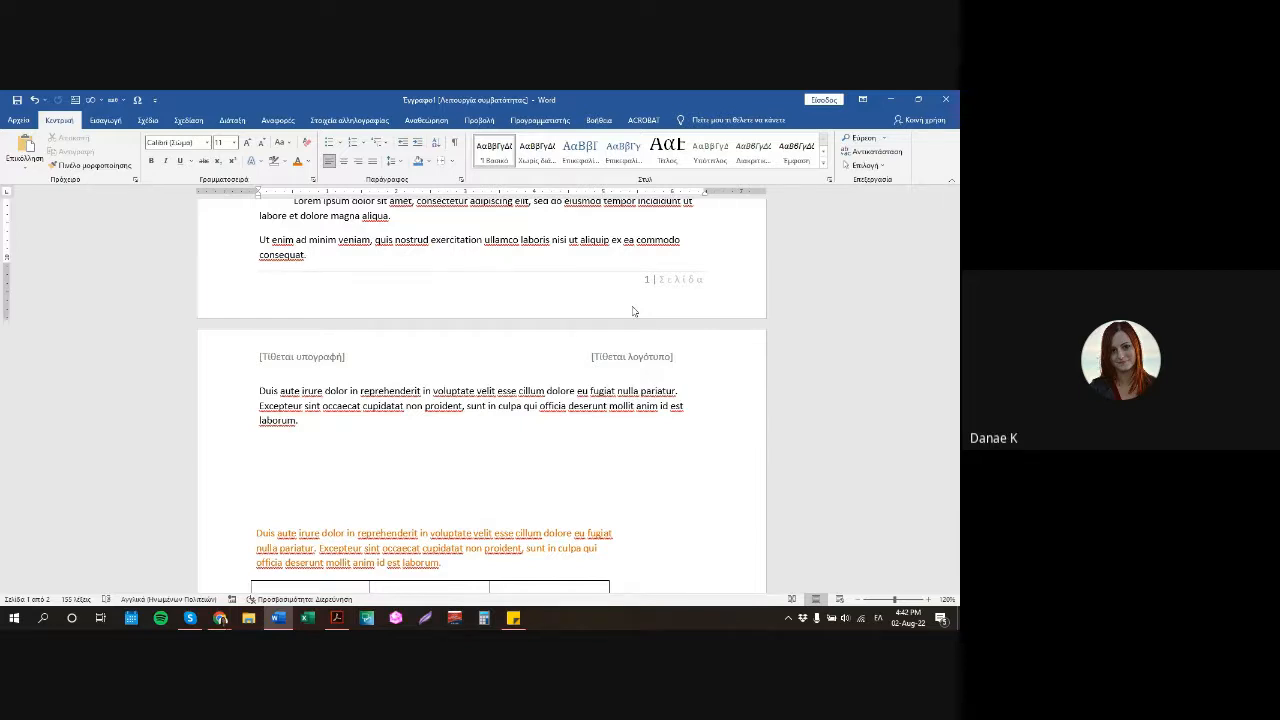
pyautogui.click(236, 124)
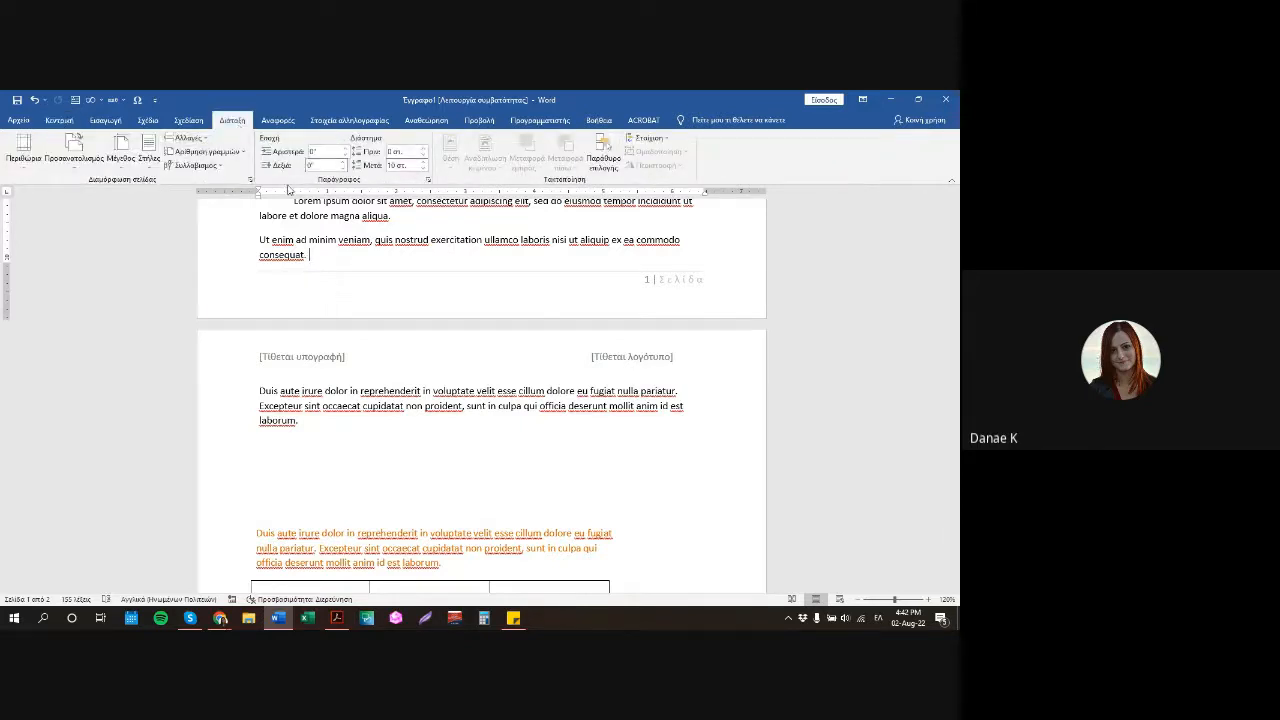
pyautogui.scroll(1, 363, 283)
pyautogui.scroll(3, 363, 283)
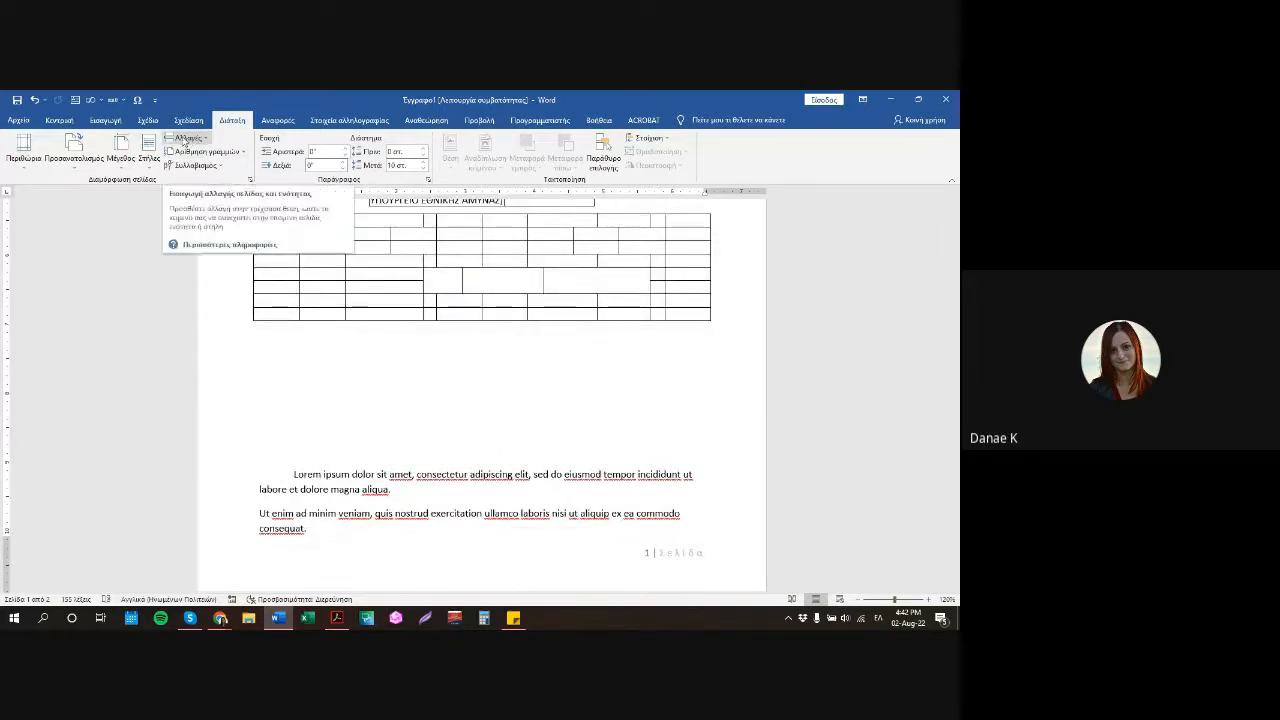
pyautogui.click(186, 140)
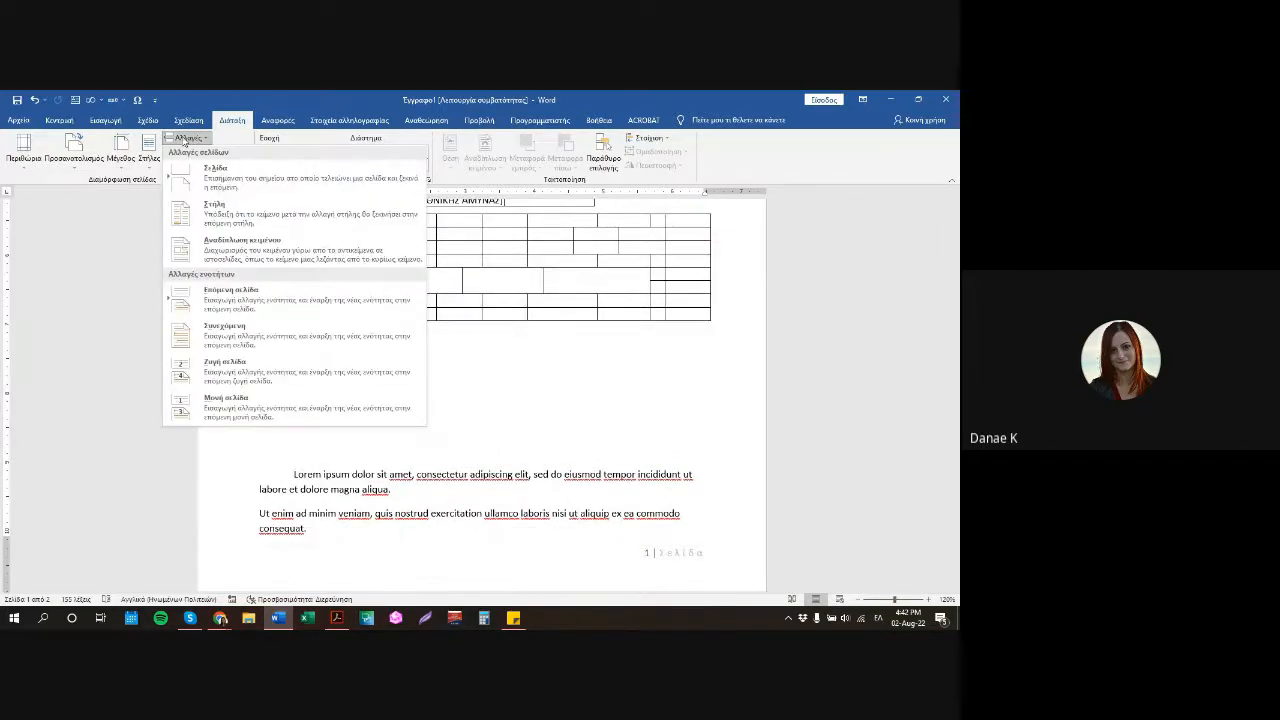
pyautogui.click(245, 173)
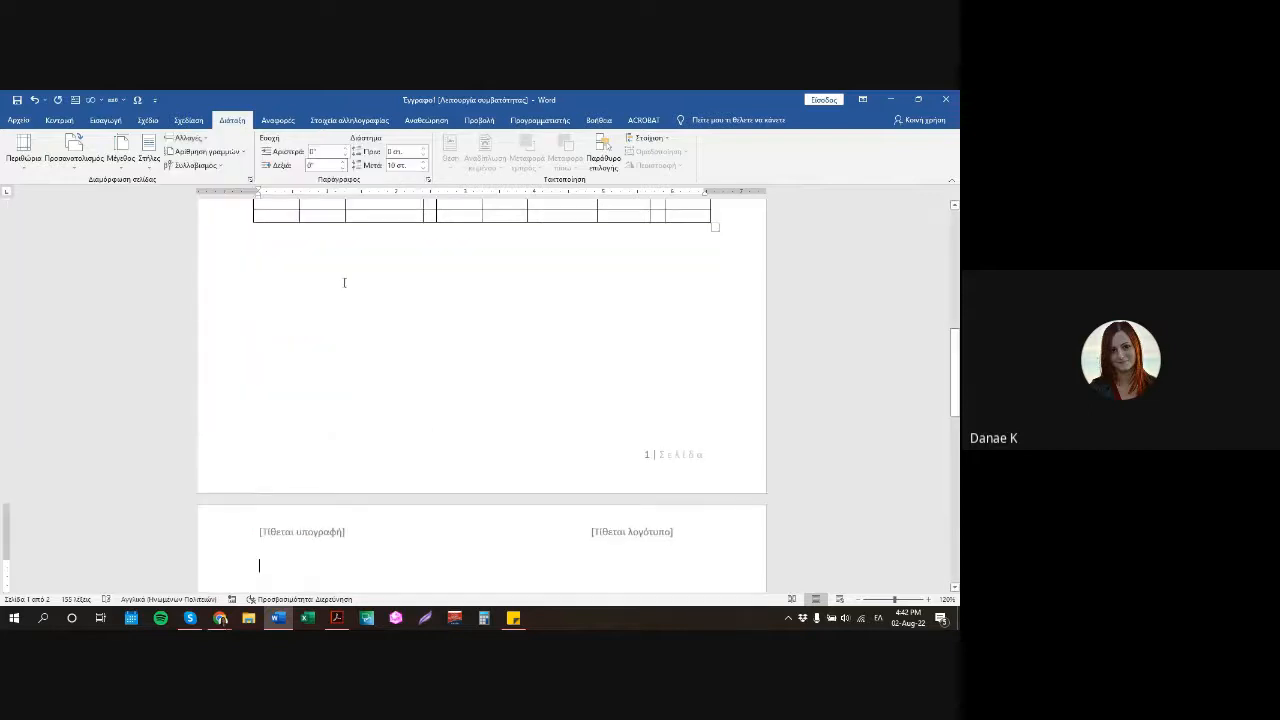
# Delete the empty lines above the Lorem ipsum paragraph at the start of page 2.
pyautogui.scroll(-4, 337, 294)
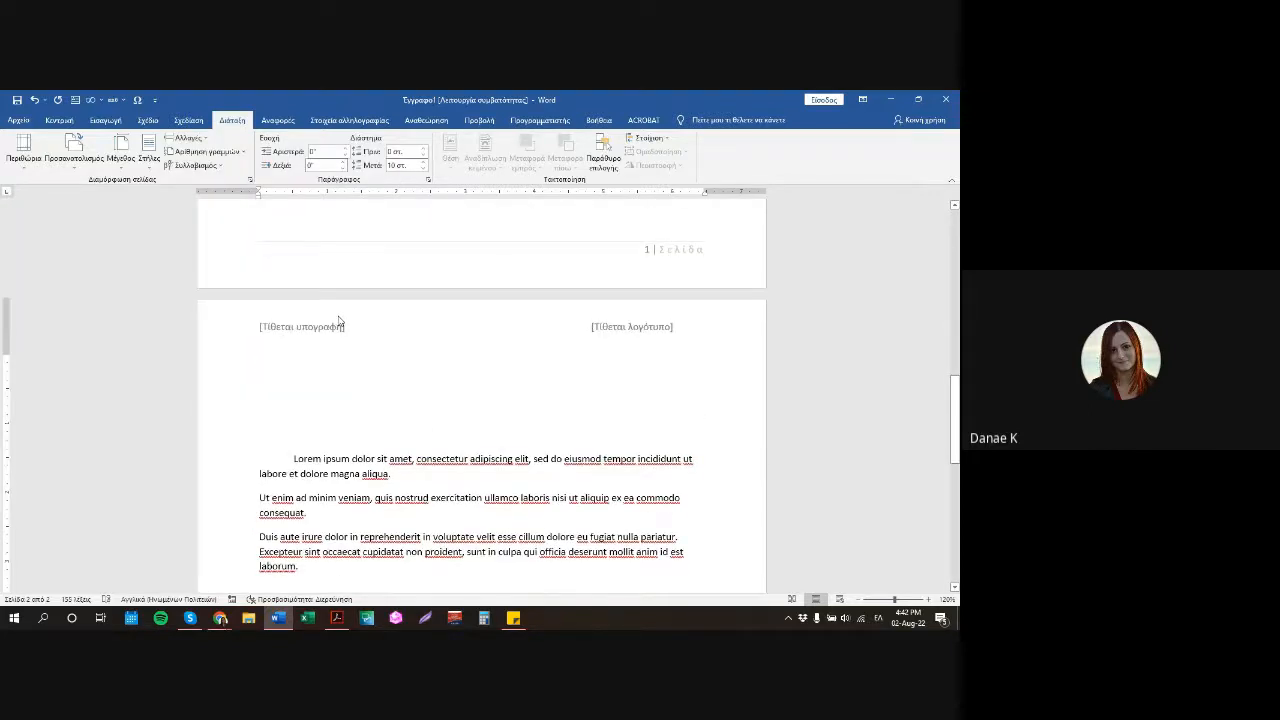
pyautogui.press('Delete')
pyautogui.press('Delete')
pyautogui.press('Delete')
pyautogui.press('Delete')
pyautogui.press('Delete')
pyautogui.press('Delete')
# Copy the entire document and insert a next-page section break after the last body paragraph.
pyautogui.hotkey('ctrl', 'a')
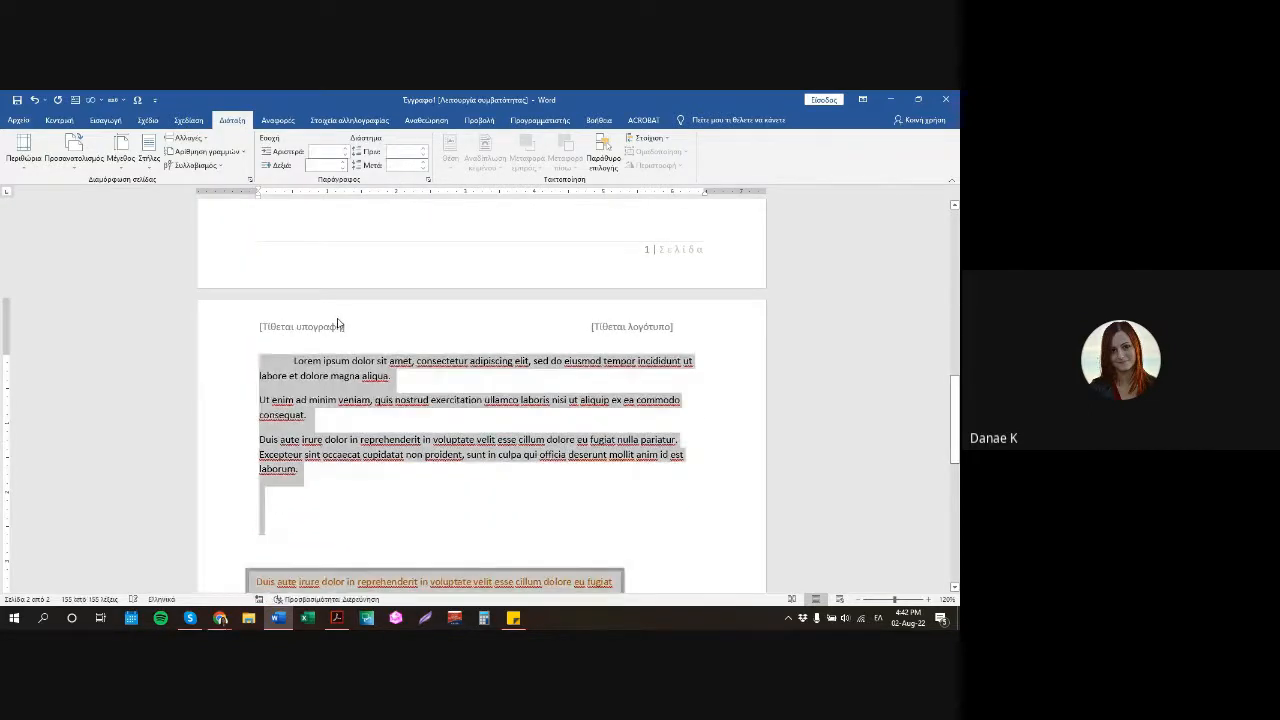
pyautogui.press('Delete')
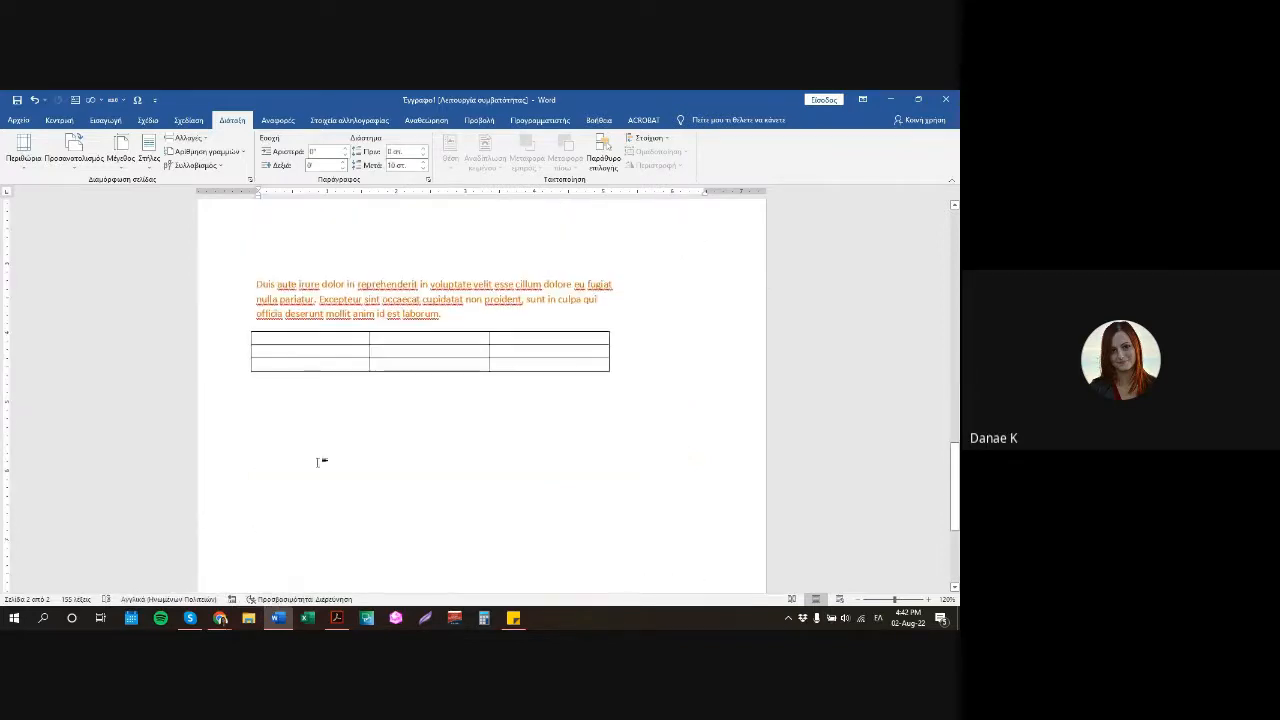
pyautogui.click(206, 139)
pyautogui.click(294, 300)
pyautogui.scroll(-5, 371, 371)
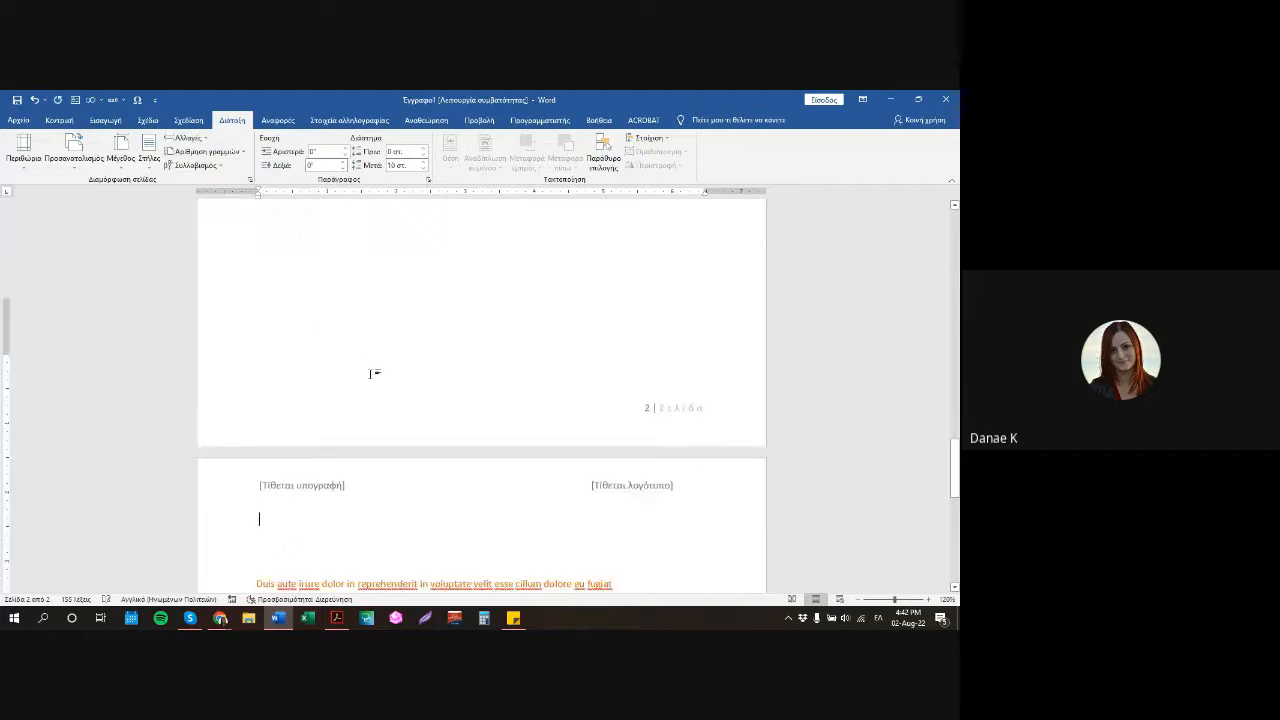
# Delete the text box with the orange paragraph and small table, and paste the copied document content after the section break.
pyautogui.click(375, 385)
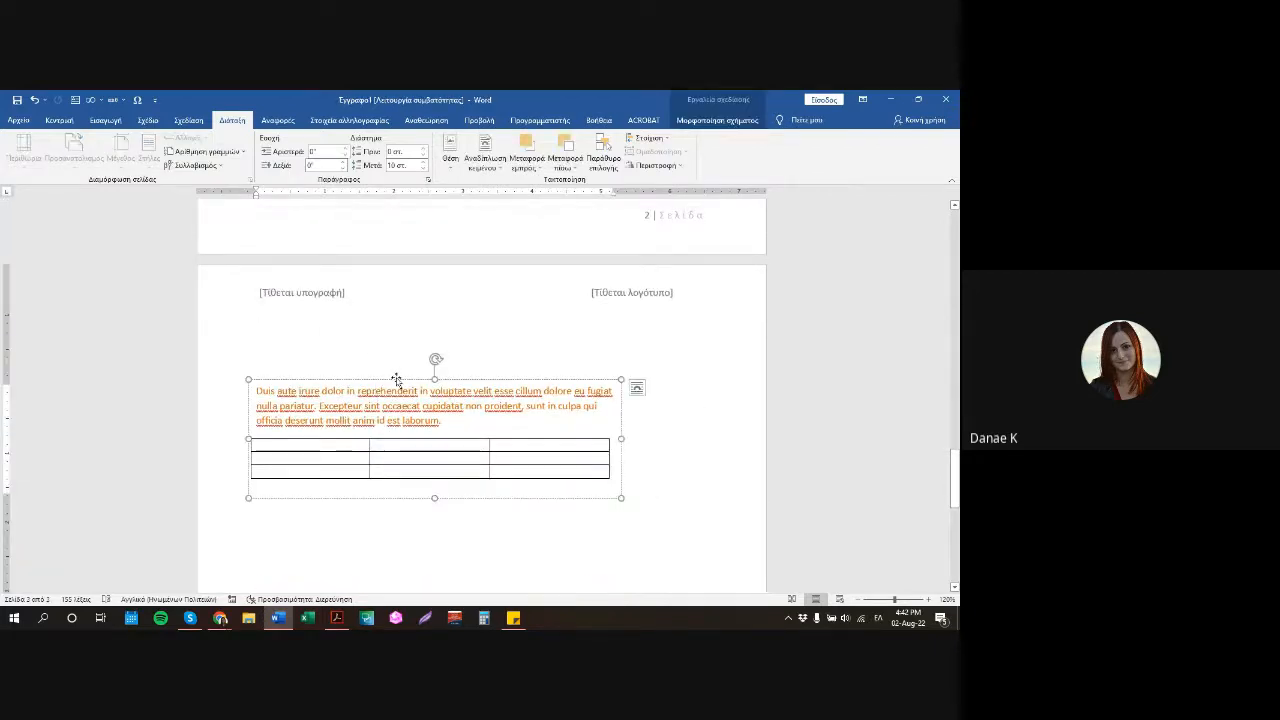
pyautogui.hotkey('ctrl', 'z')
pyautogui.hotkey('ctrl', 'z')
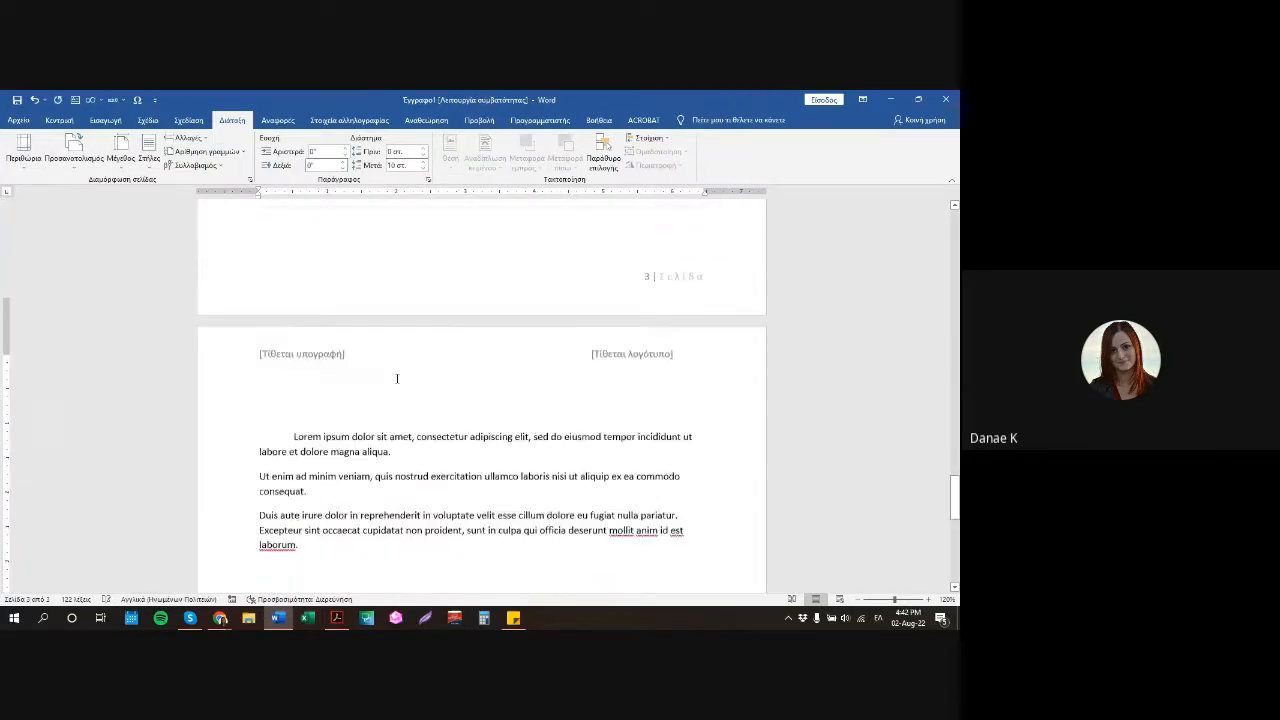
pyautogui.hotkey('ctrl', 'z')
pyautogui.hotkey('ctrl', 'z')
pyautogui.hotkey('ctrl', 'z')
pyautogui.hotkey('ctrl', 'z')
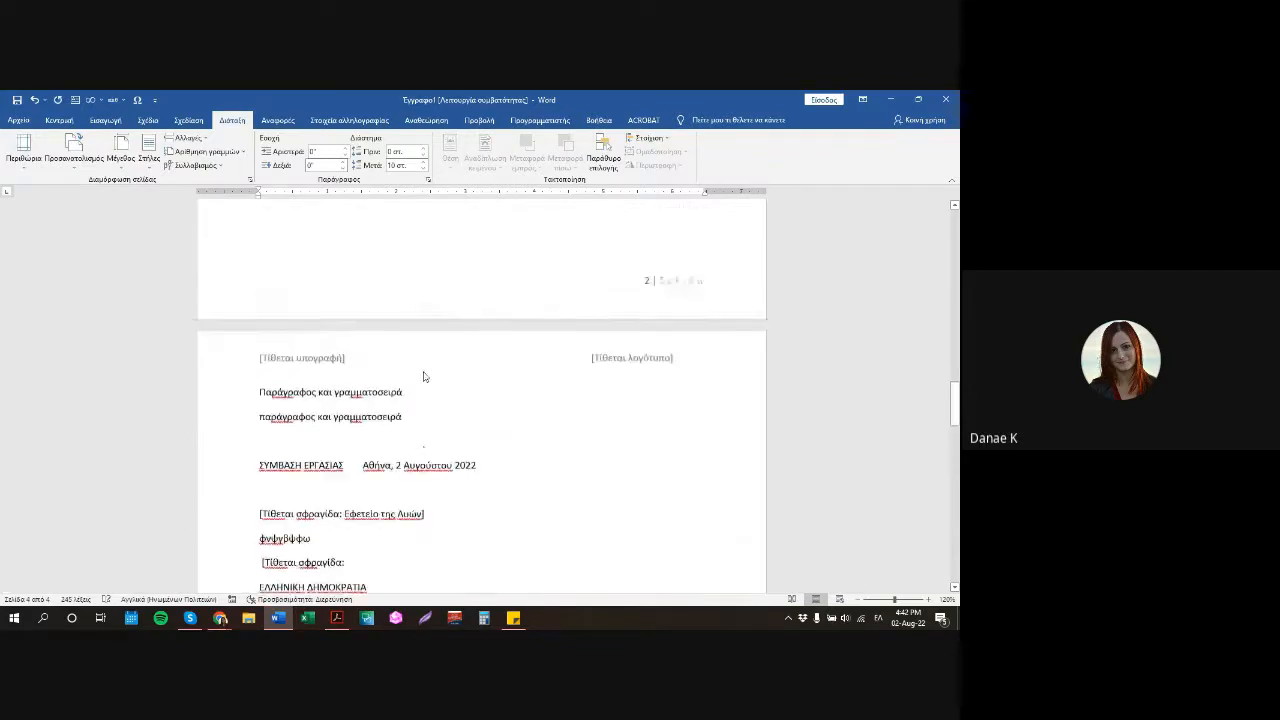
# Remove the page break and surplus blank space between "[Τίθεται κωδικός QR]" and the Lorem ipsum paragraph on page 3.
pyautogui.hotkey('ctrl', 'z')
pyautogui.hotkey('ctrl', 'z')
pyautogui.hotkey('ctrl', 'z')
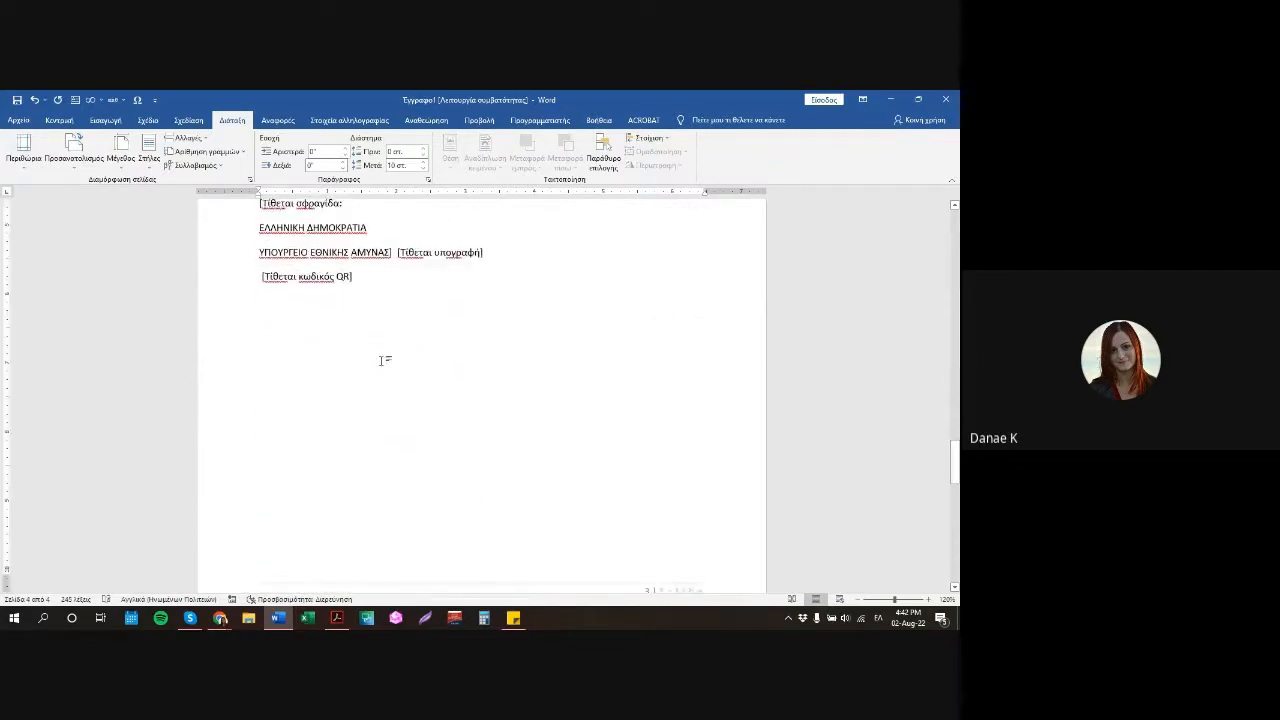
pyautogui.hotkey('ctrl', 'z')
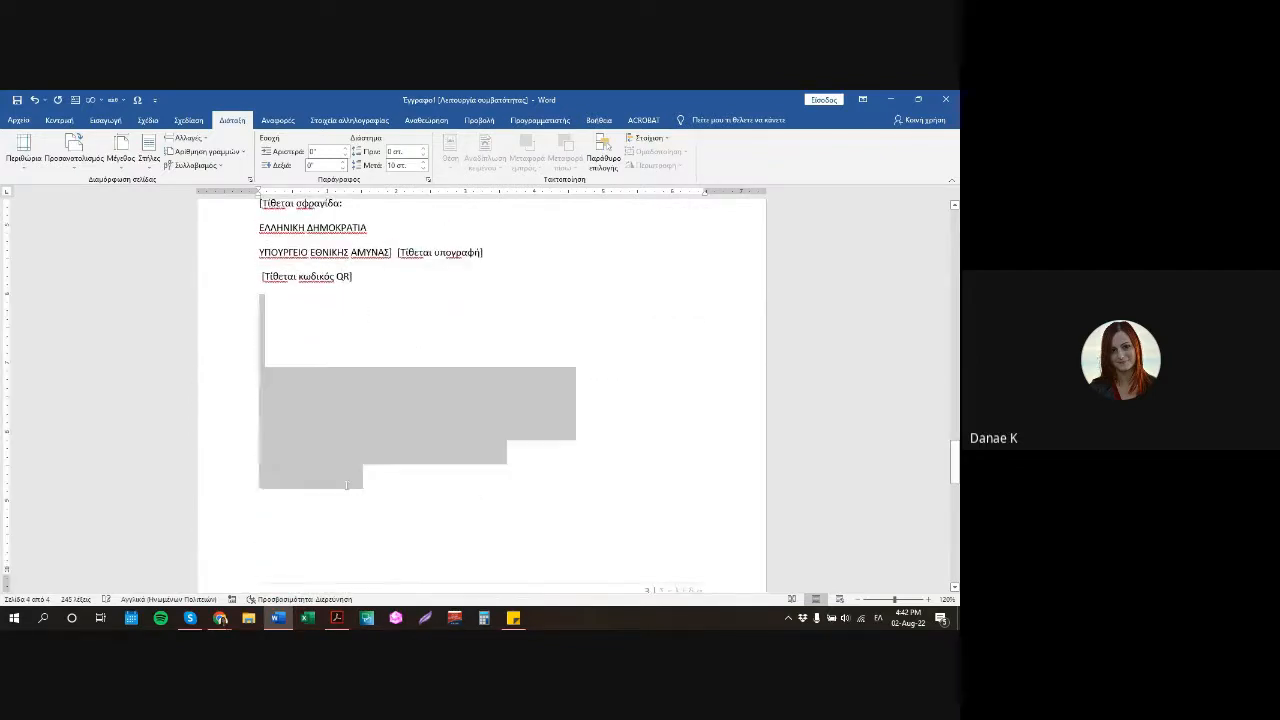
pyautogui.hotkey('ctrl', 'z')
pyautogui.hotkey('ctrl', 'z')
pyautogui.hotkey('ctrl', 'z')
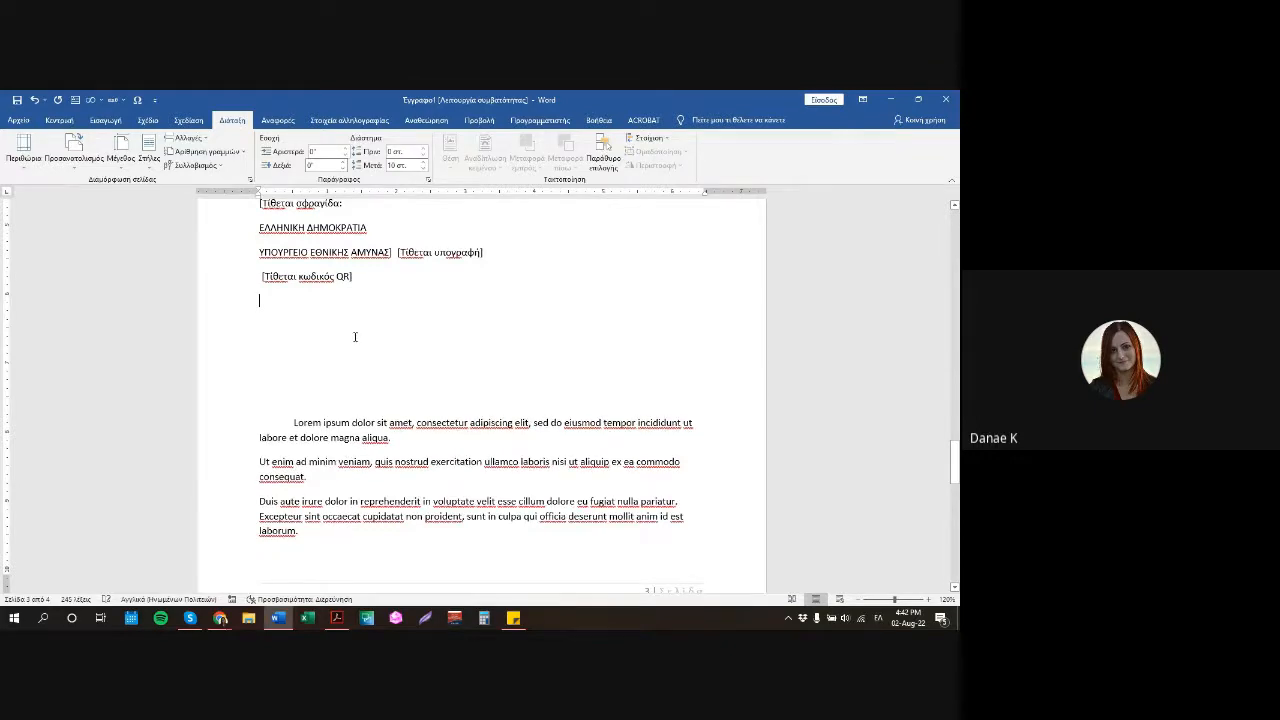
# Open the section 2 header on page 3, check its link to the previous section, and return to the body.
pyautogui.scroll(4, 365, 344)
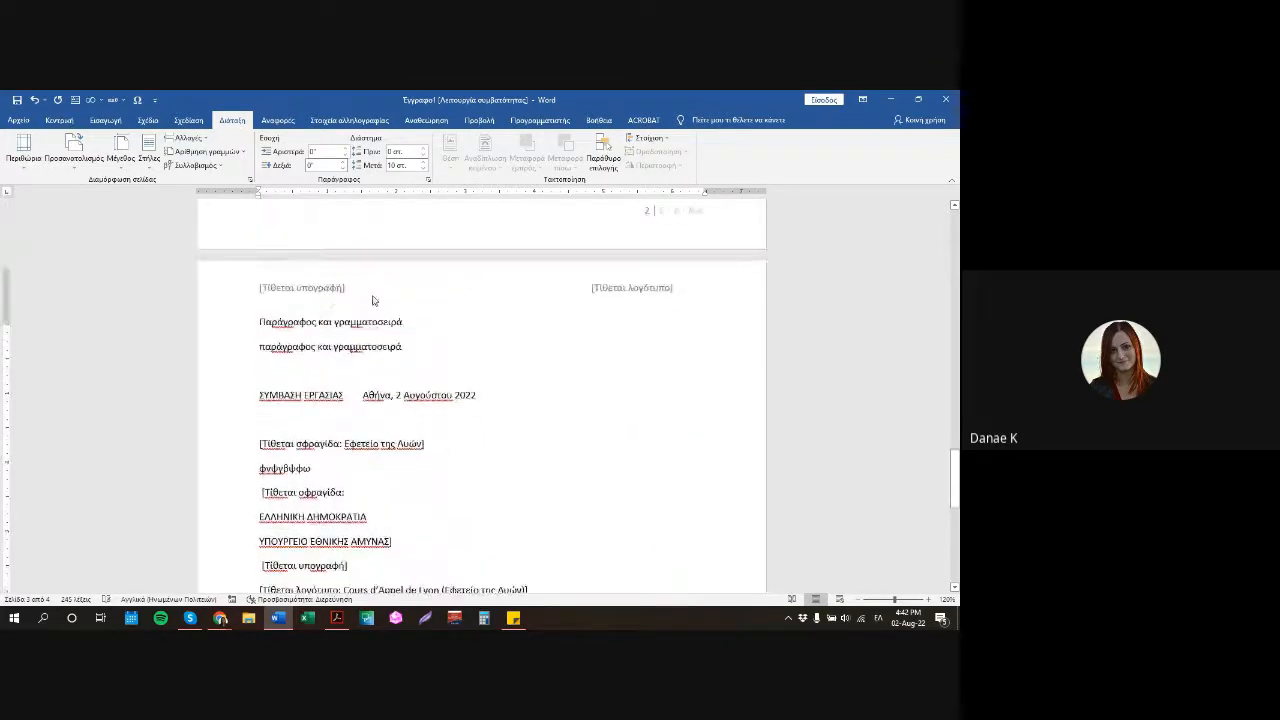
pyautogui.doubleClick(374, 297)
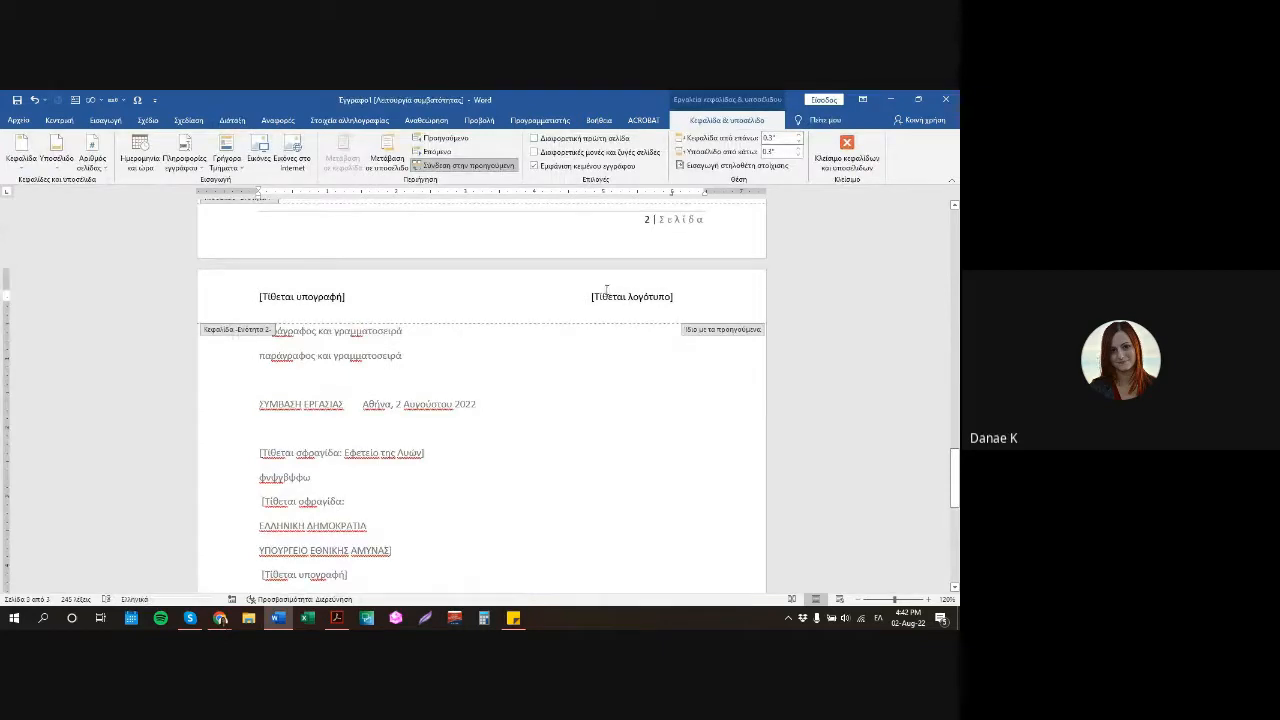
pyautogui.click(847, 150)
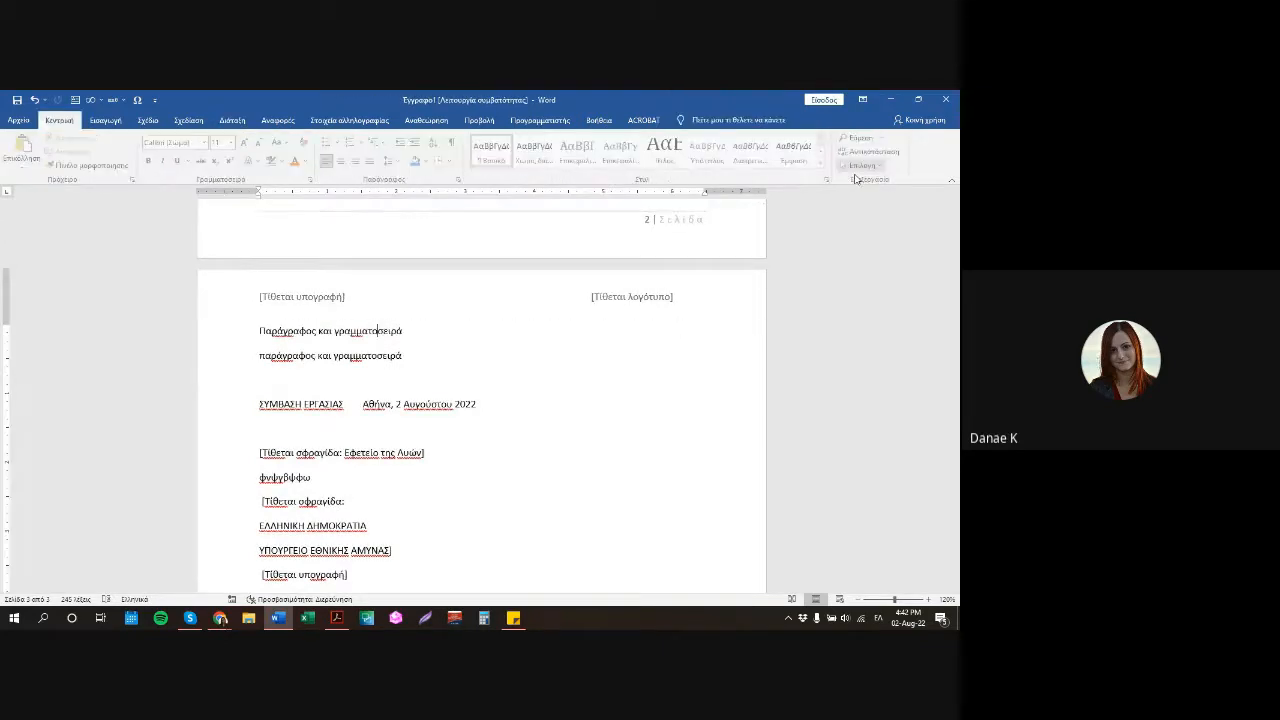
# Show the formatting marks and go back to the end of page 2.
pyautogui.click(456, 145)
pyautogui.scroll(5, 540, 390)
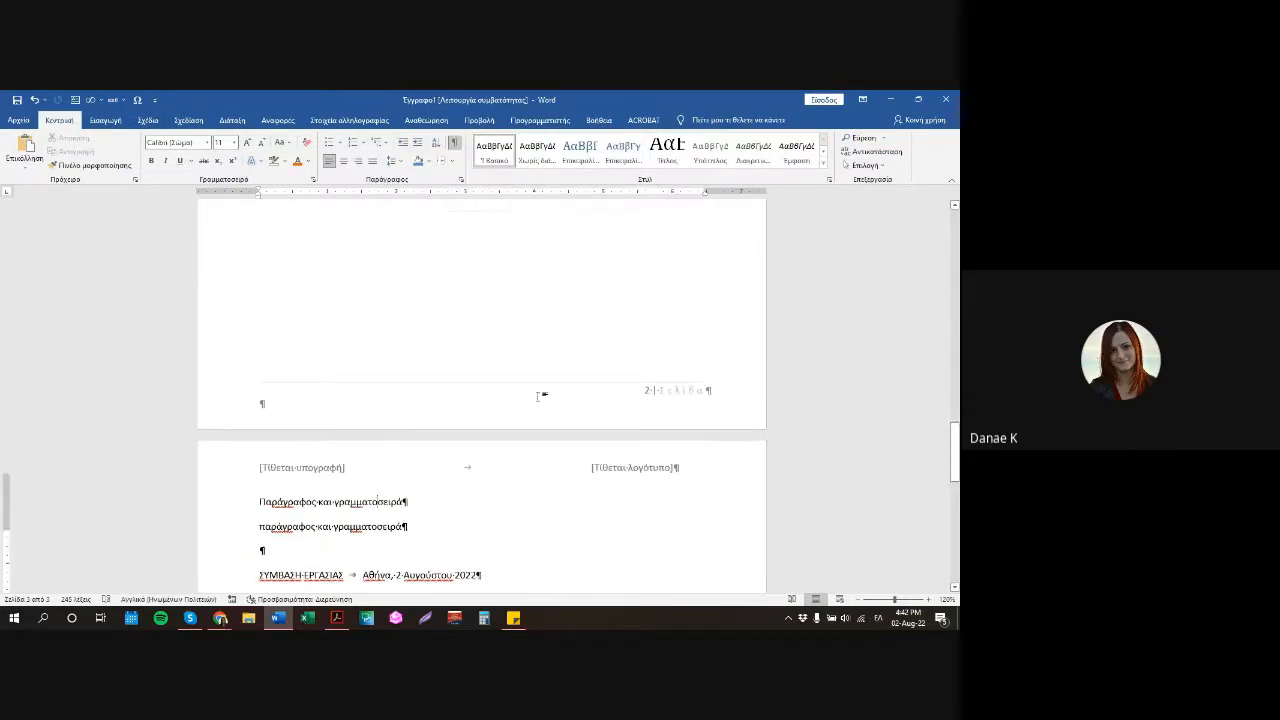
# Add an empty paragraph before the next-page section break at the end of page 2.
pyautogui.scroll(5, 536, 388)
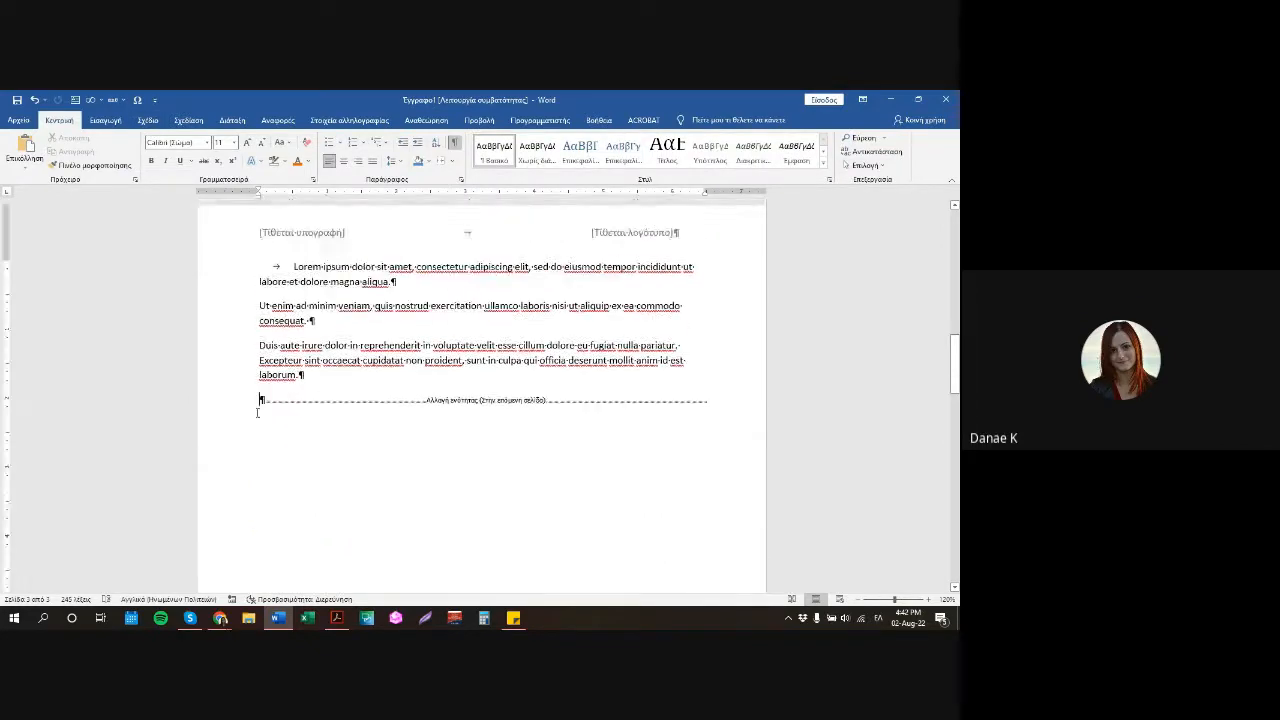
pyautogui.press('Return')
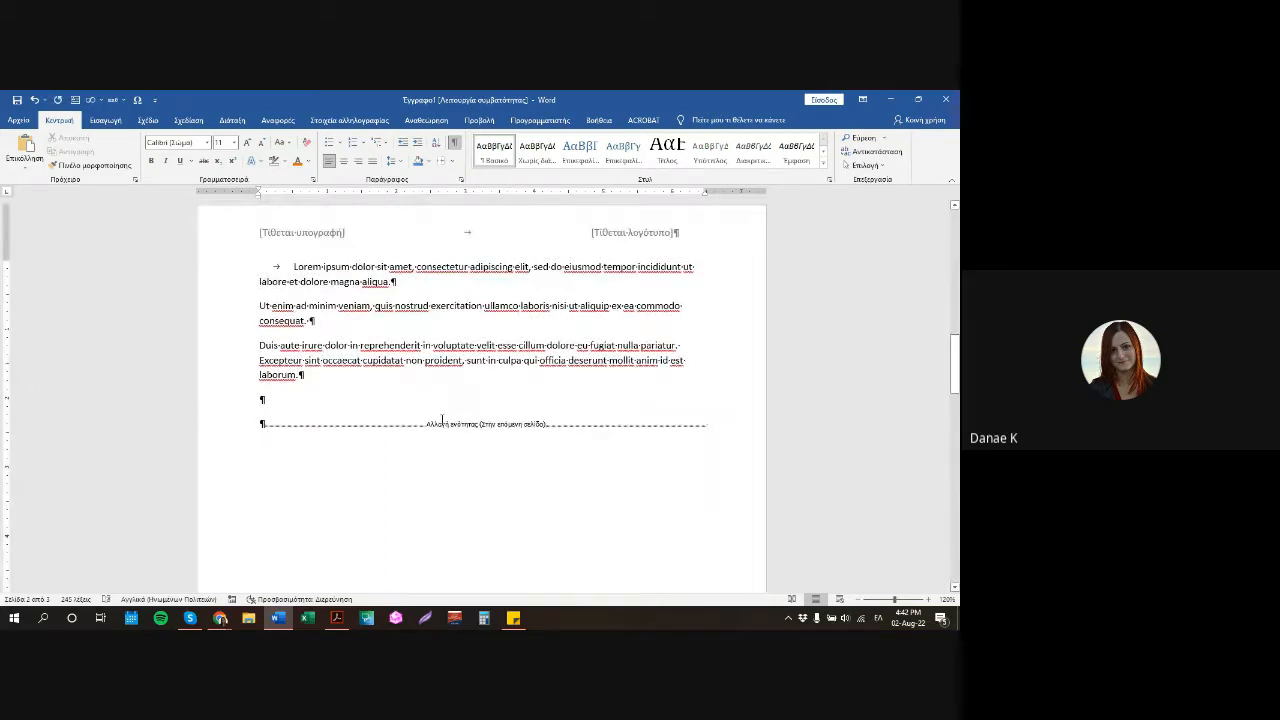
# Compare the page break marker on page 1 with the section break marker on page 2.
pyautogui.scroll(3, 442, 420)
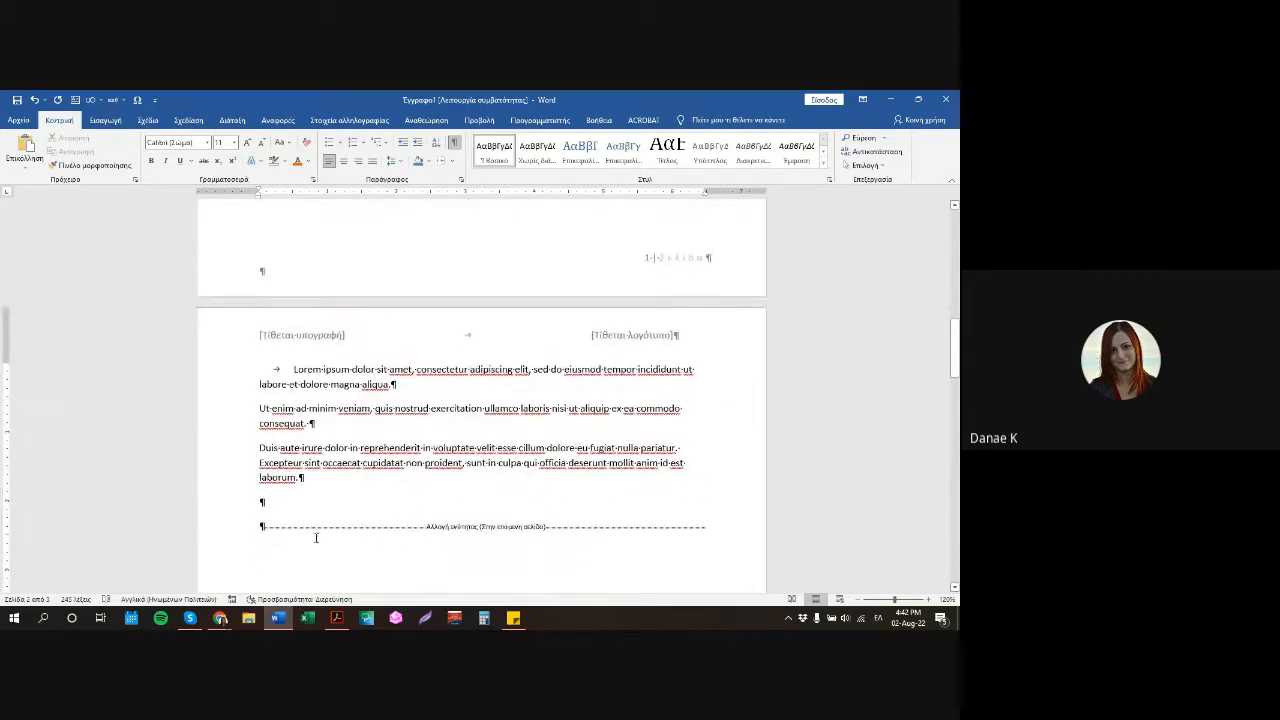
pyautogui.scroll(9, 629, 501)
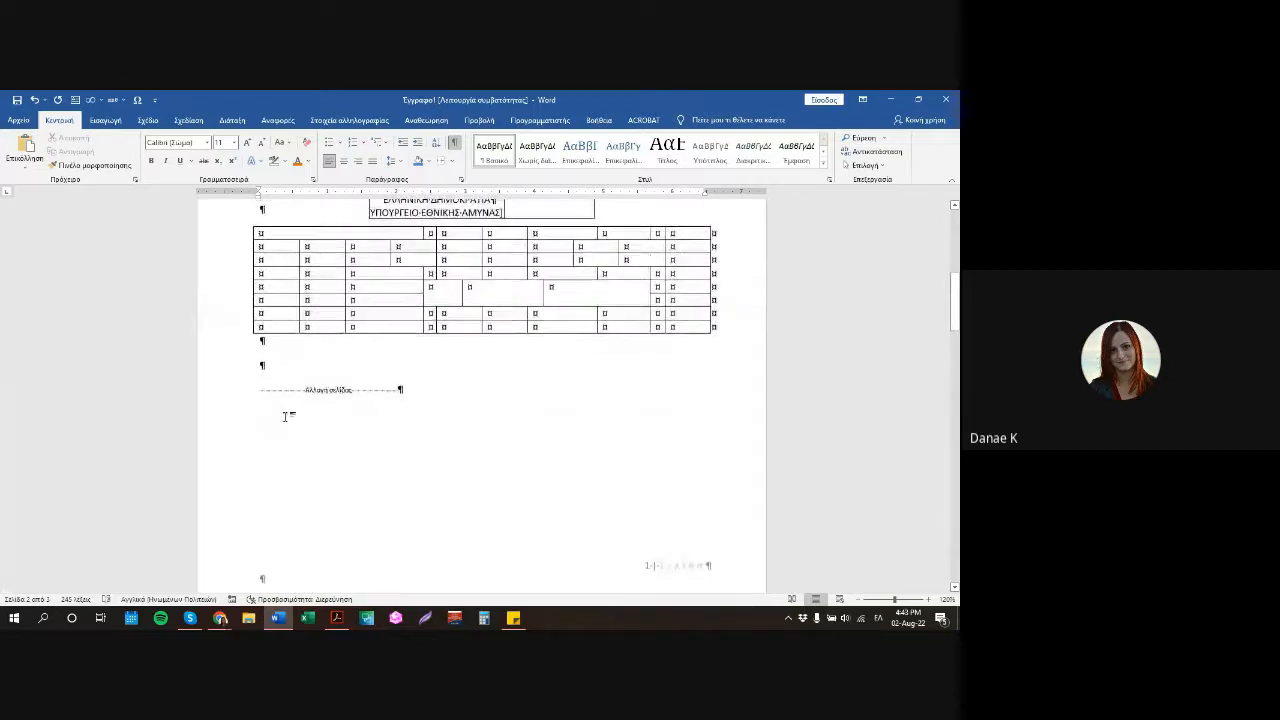
pyautogui.click(267, 392)
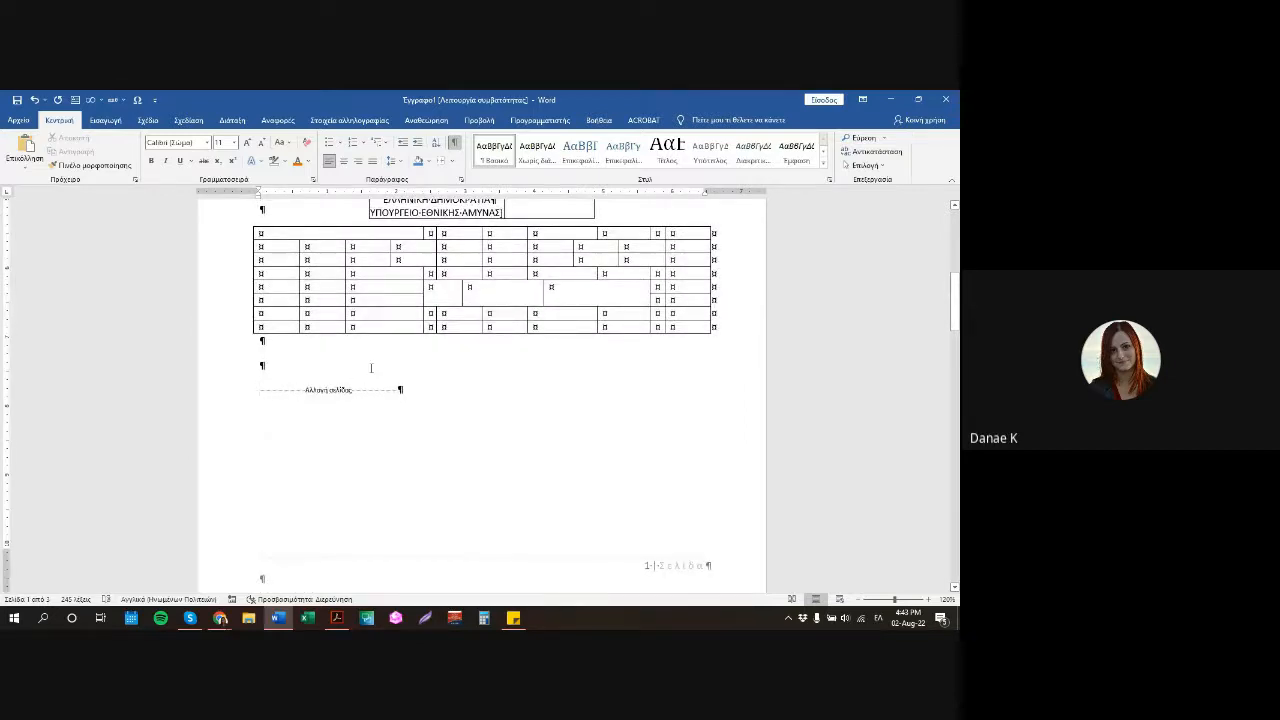
pyautogui.scroll(-4, 371, 368)
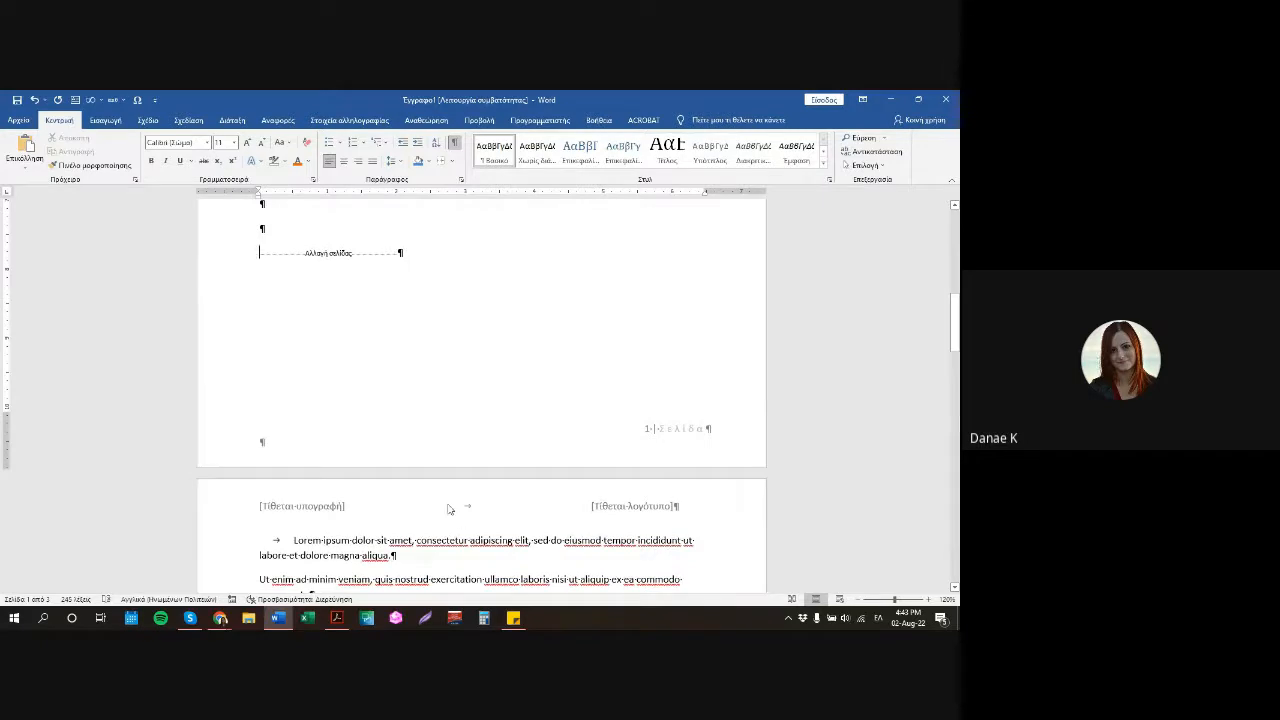
pyautogui.scroll(-10, 448, 509)
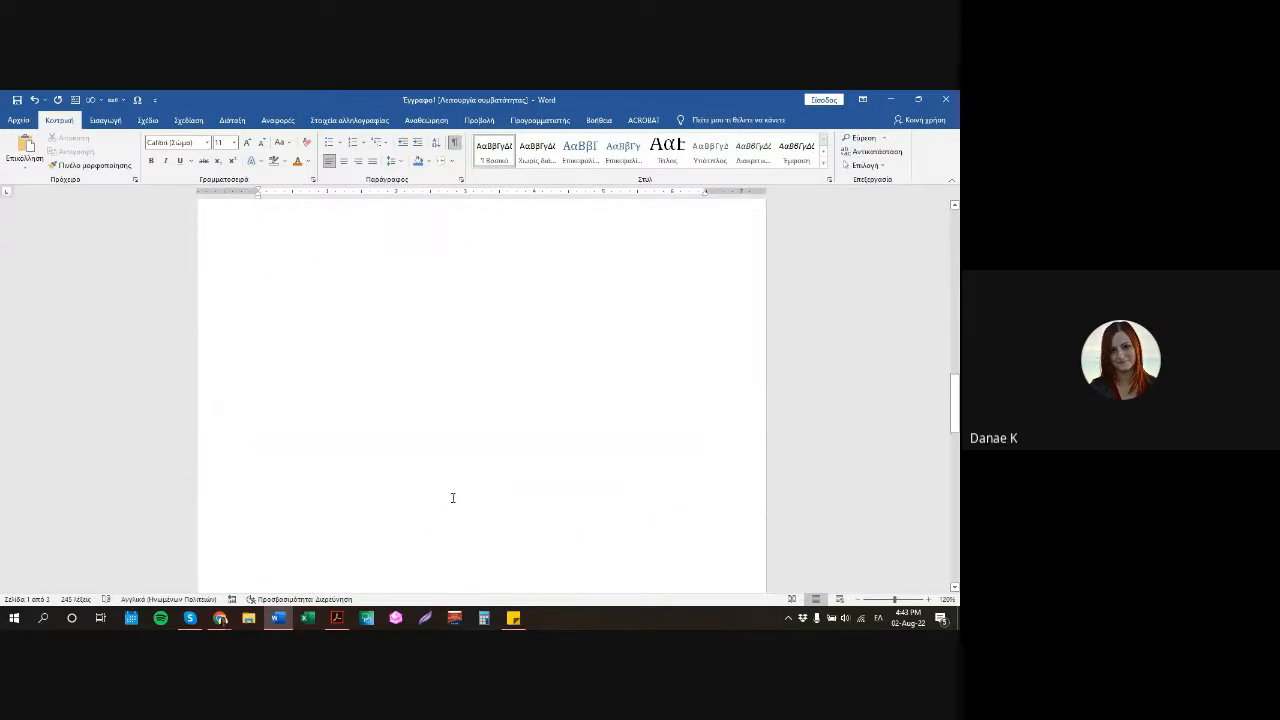
pyautogui.scroll(5, 452, 497)
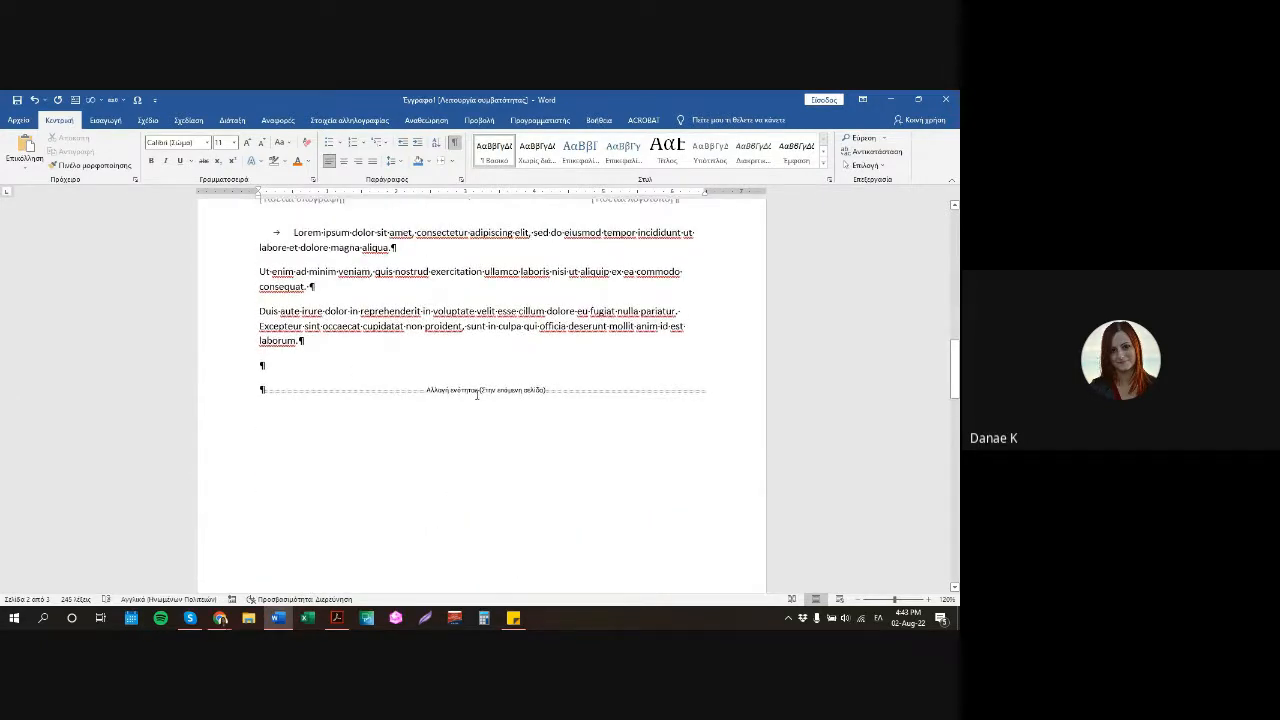
pyautogui.scroll(-15, 476, 396)
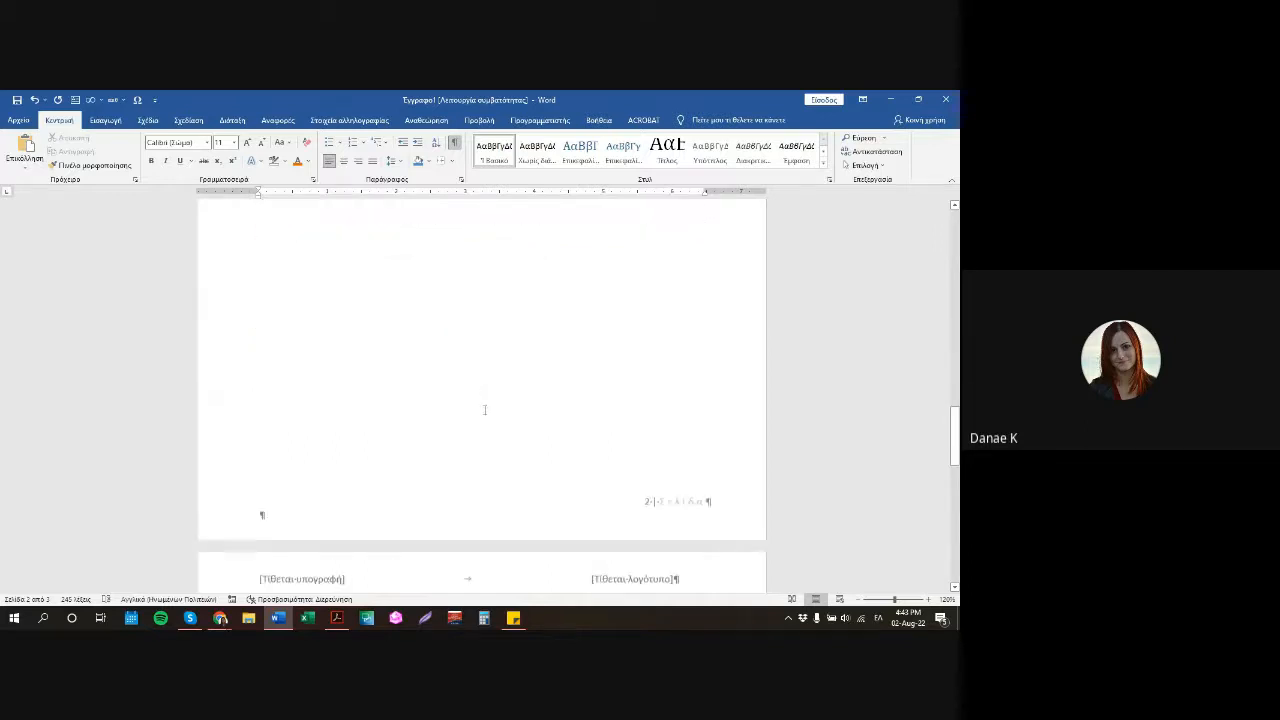
# Open the section 2 header on page 3 and unlink both its header and its footer from the previous section.
pyautogui.doubleClick(511, 290)
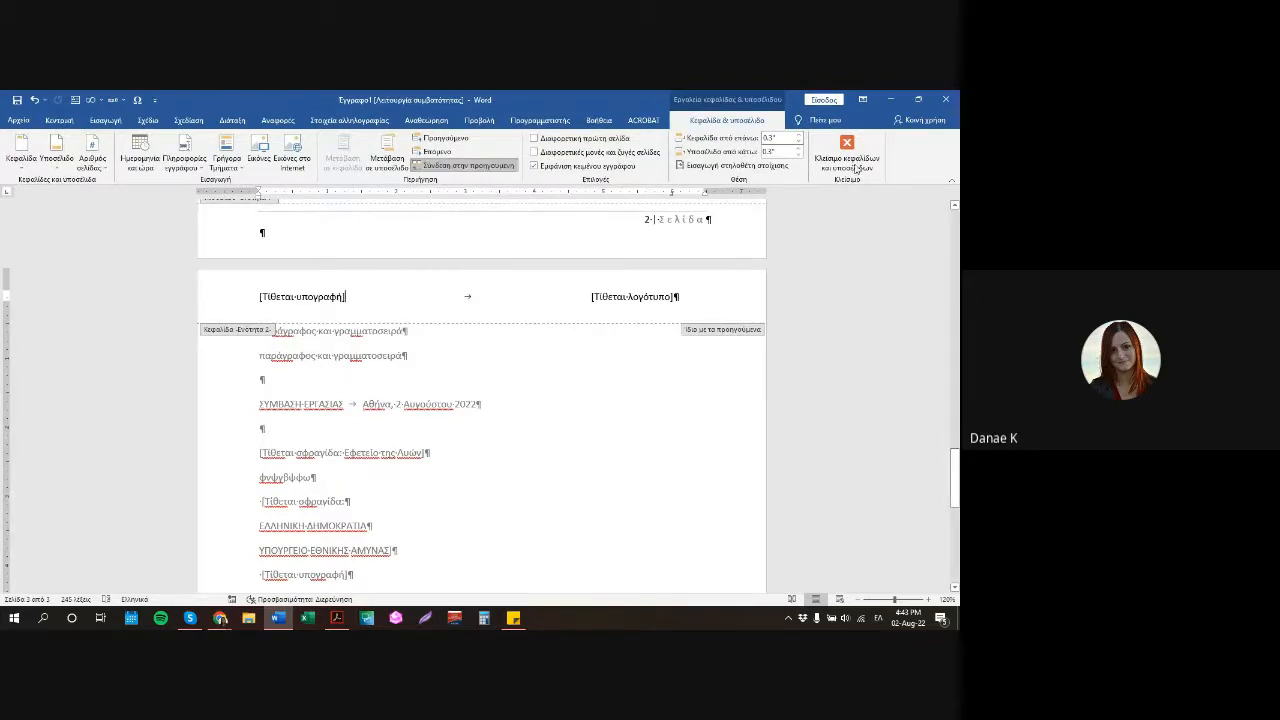
pyautogui.click(441, 166)
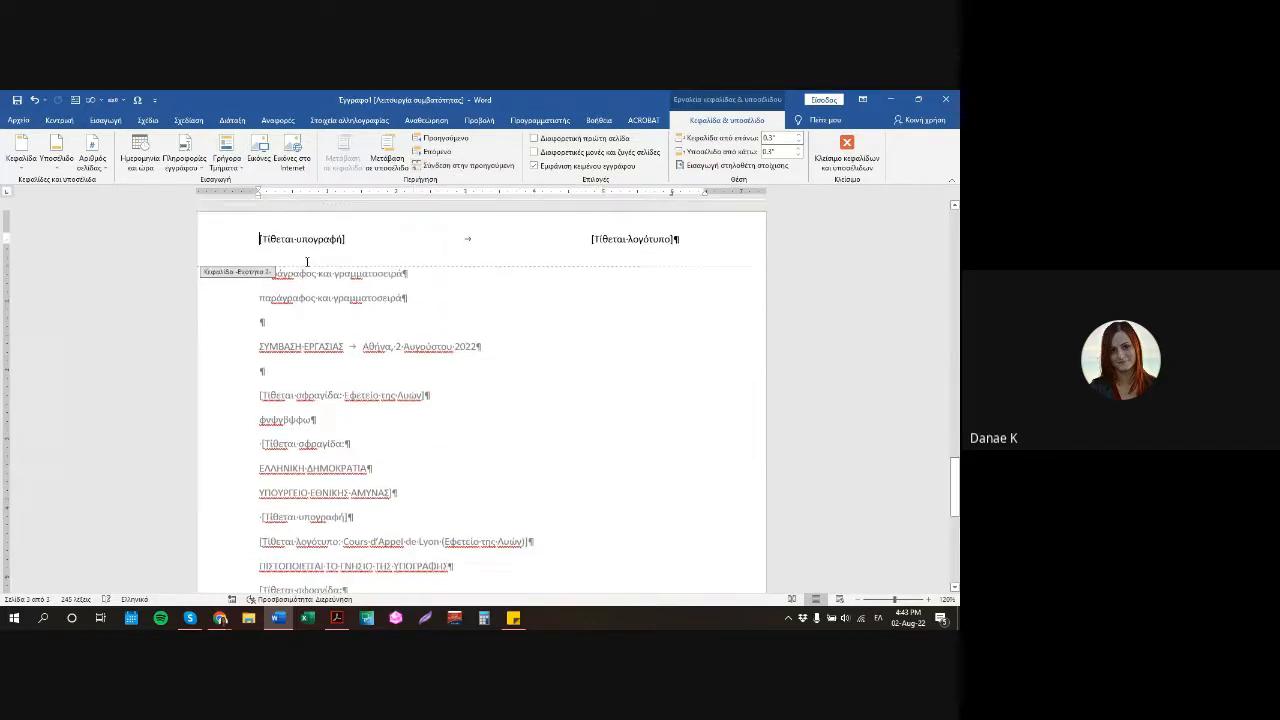
pyautogui.scroll(-8, 300, 244)
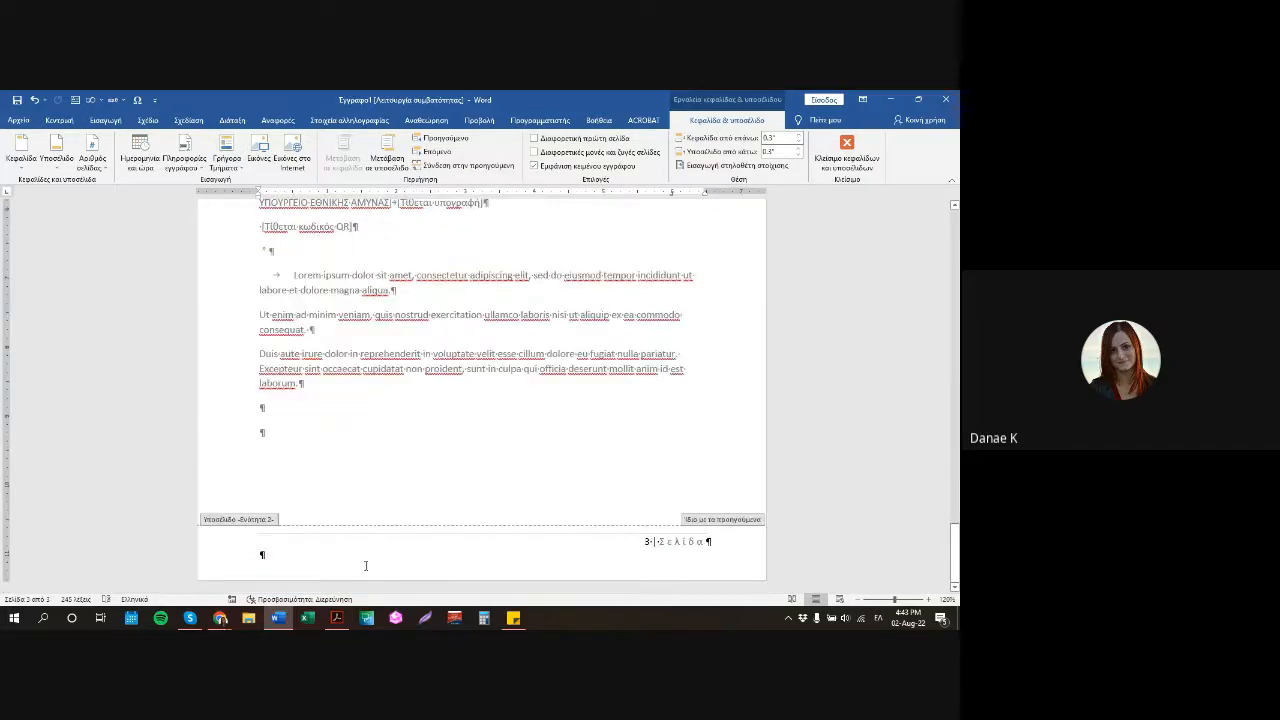
pyautogui.click(366, 560)
pyautogui.click(482, 165)
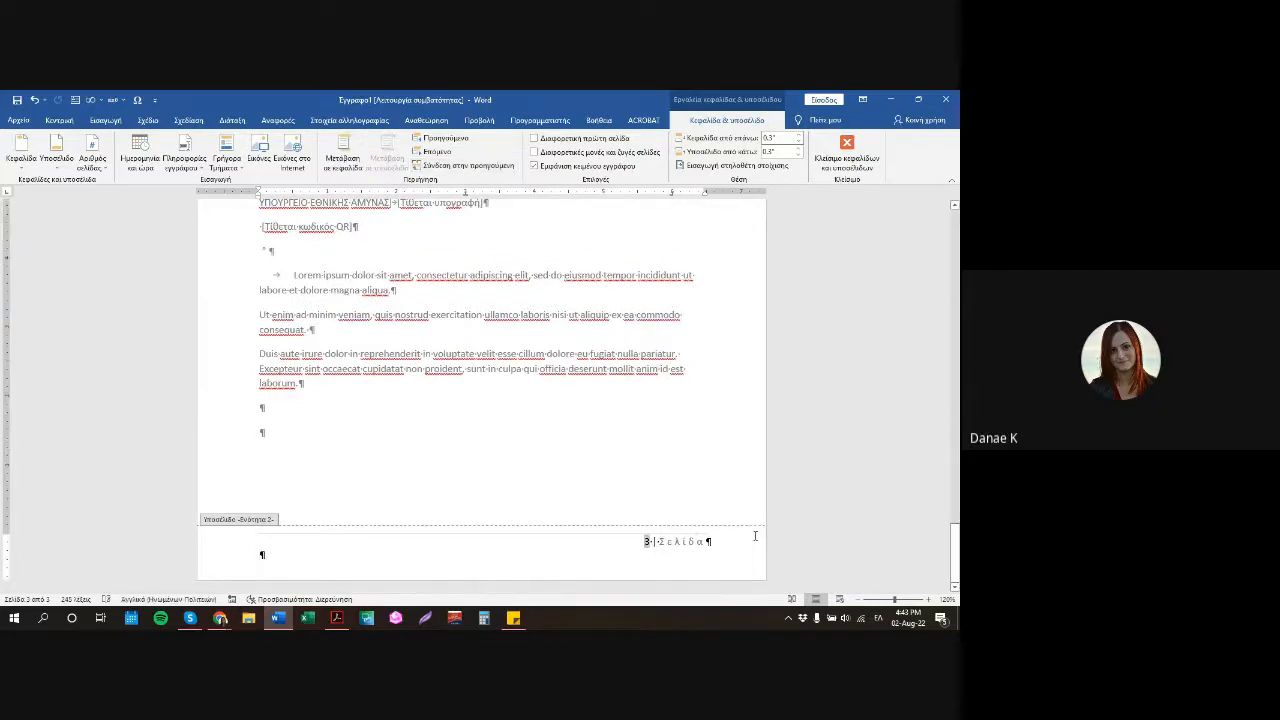
# Delete the page number line from the section 2 footer and the signature and logo text from the section 2 header.
pyautogui.click(646, 541)
pyautogui.press('Delete')
pyautogui.press('Delete')
pyautogui.scroll(8, 508, 380)
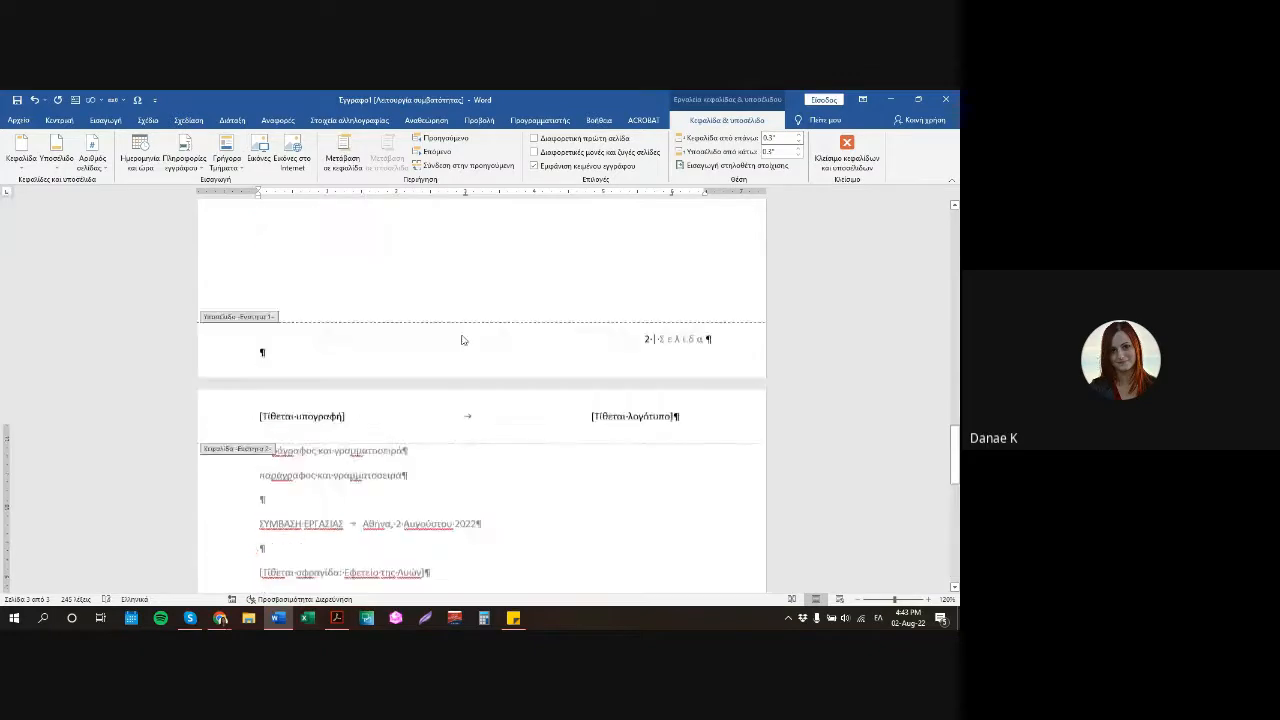
pyautogui.click(389, 440)
pyautogui.moveTo(746, 455); pyautogui.dragTo(223, 457)
pyautogui.press('Delete')
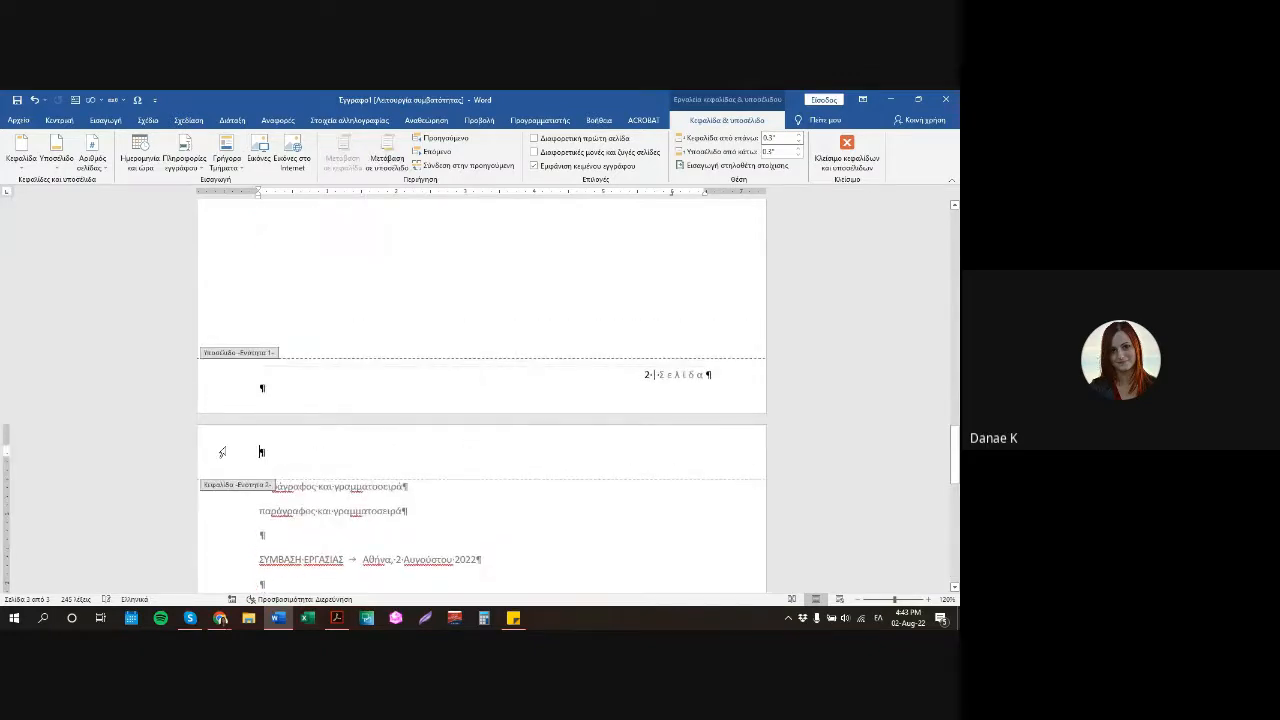
# Enter "[Τίθεται σφραγίδα]" as the section 2 header text on page 3.
pyautogui.scroll(3, 674, 524)
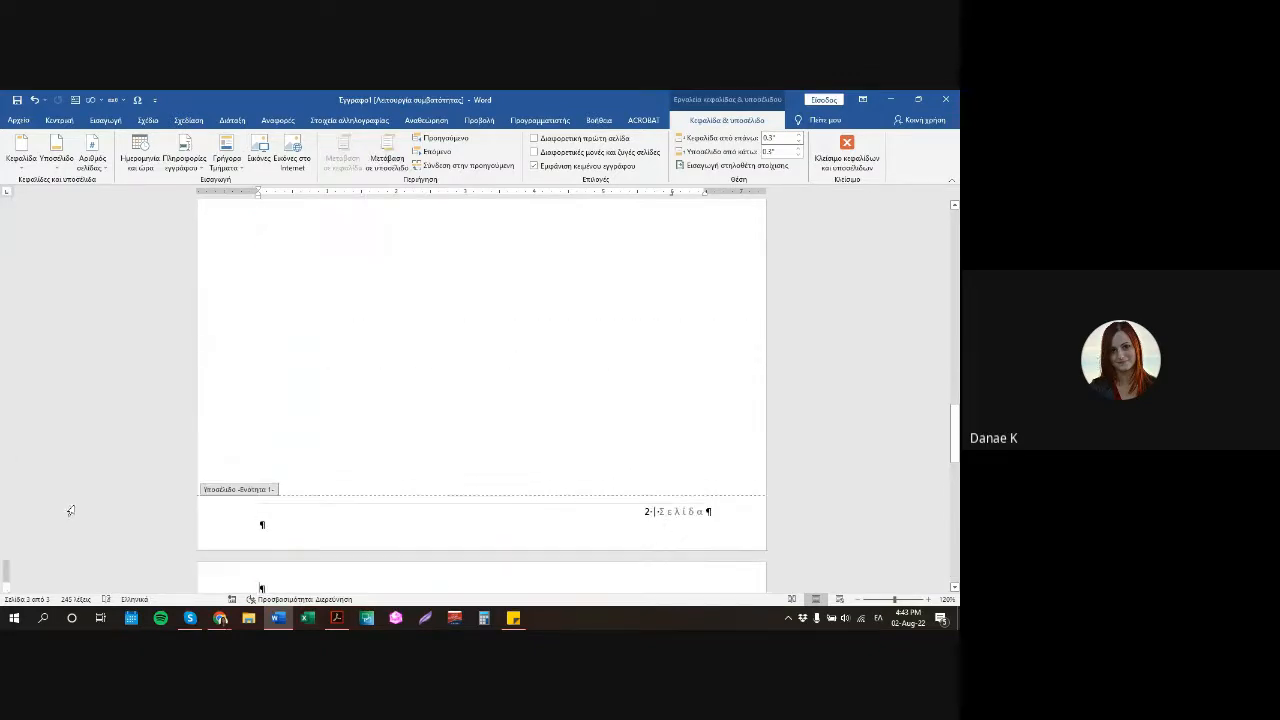
pyautogui.scroll(10, 363, 477)
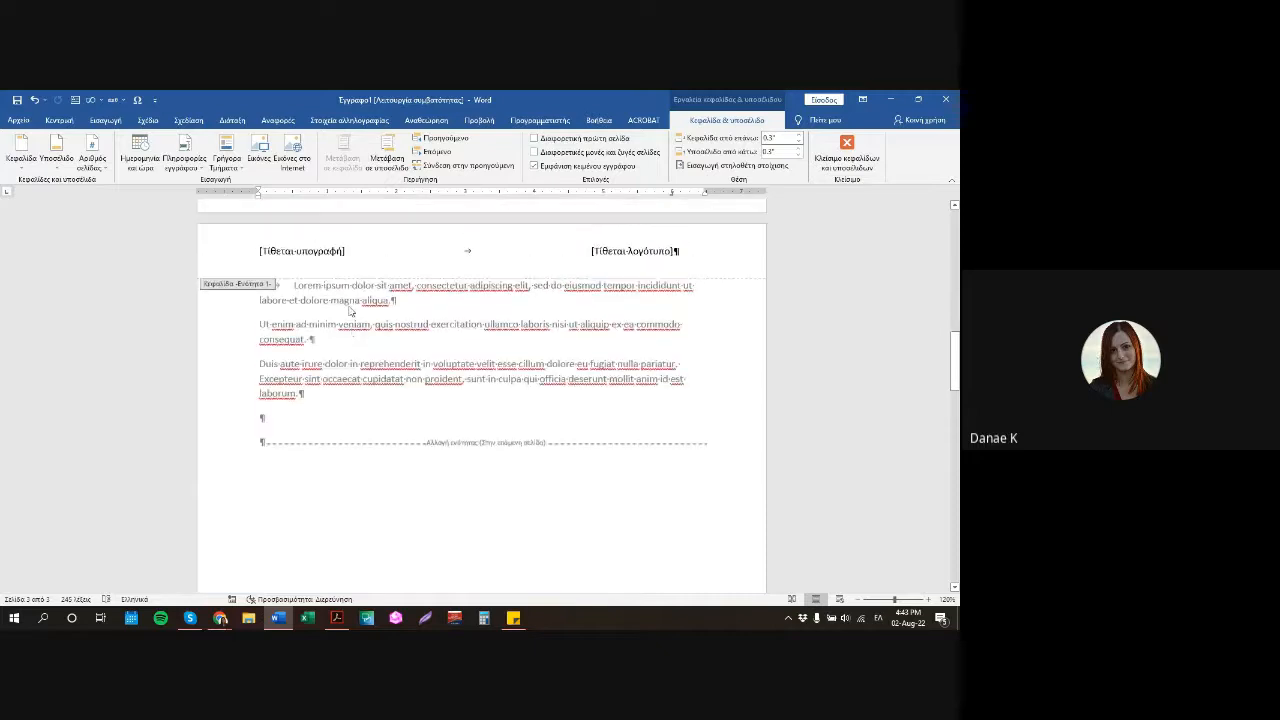
pyautogui.scroll(-13, 640, 250)
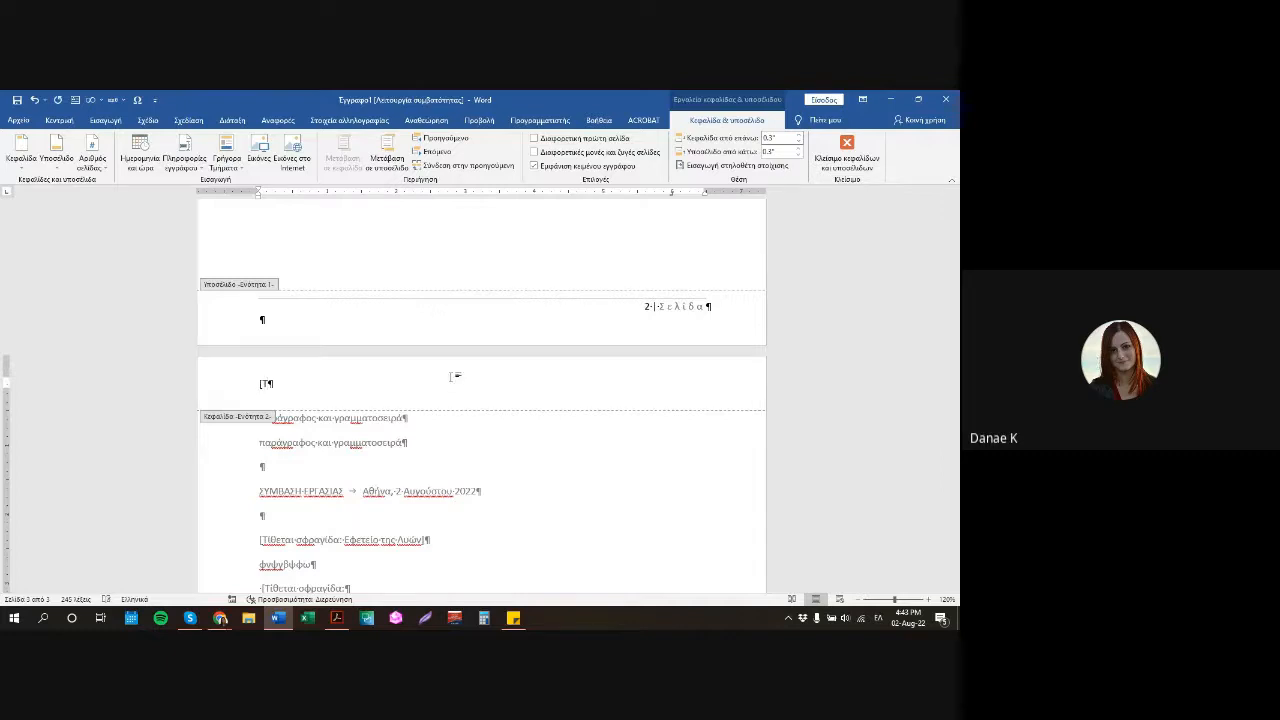
pyautogui.write('ω')
pyautogui.write('θε')
pyautogui.write('τ')
pyautogui.write('αι σγ')
pyautogui.press('BackSpace')
pyautogui.write('φραφ')
pyautogui.press('BackSpace')
# Insert a built-in footer with centred "Σελίδα 3 από 3" style page numbering in section 2 and return to the body.
pyautogui.scroll(-10, 451, 420)
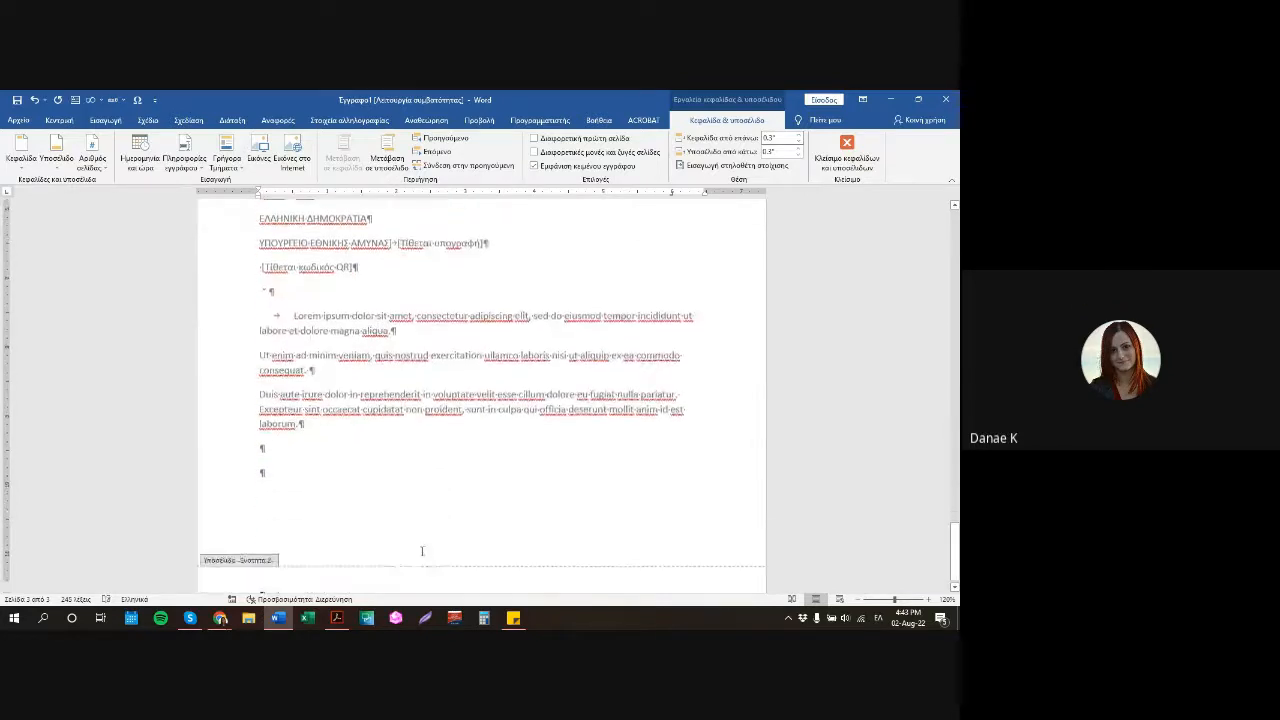
pyautogui.click(57, 150)
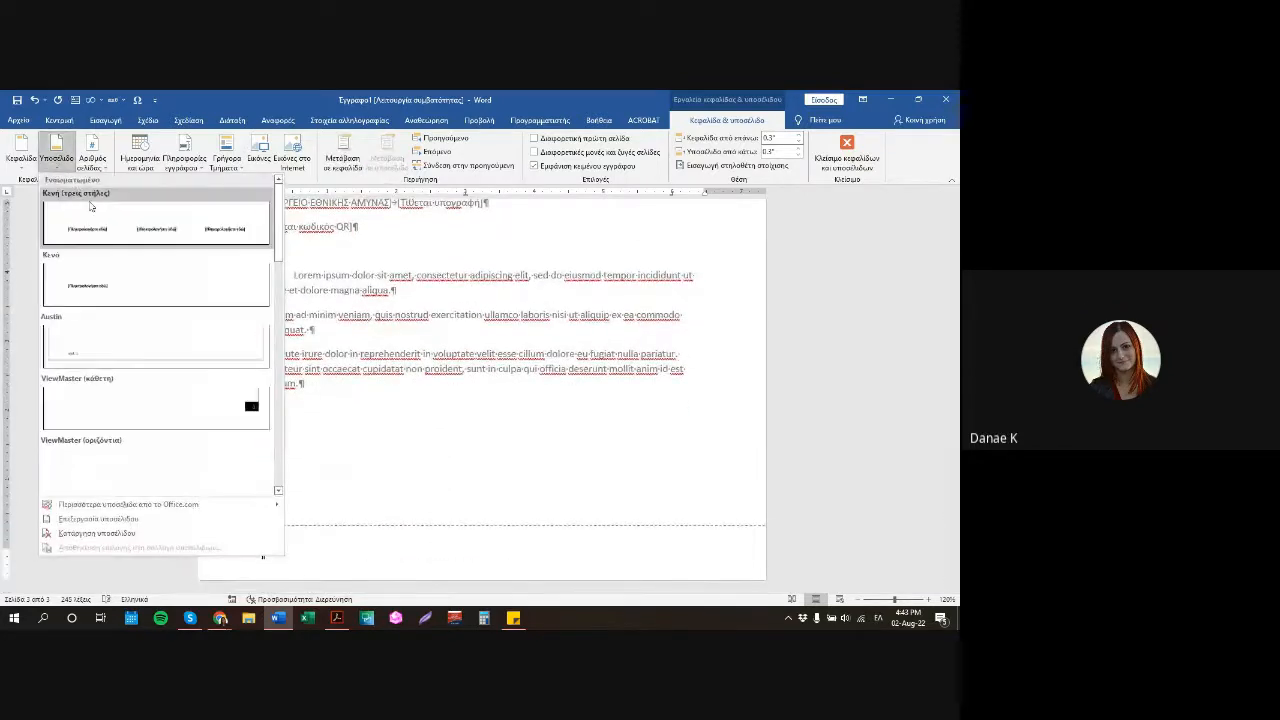
pyautogui.scroll(-5, 200, 400)
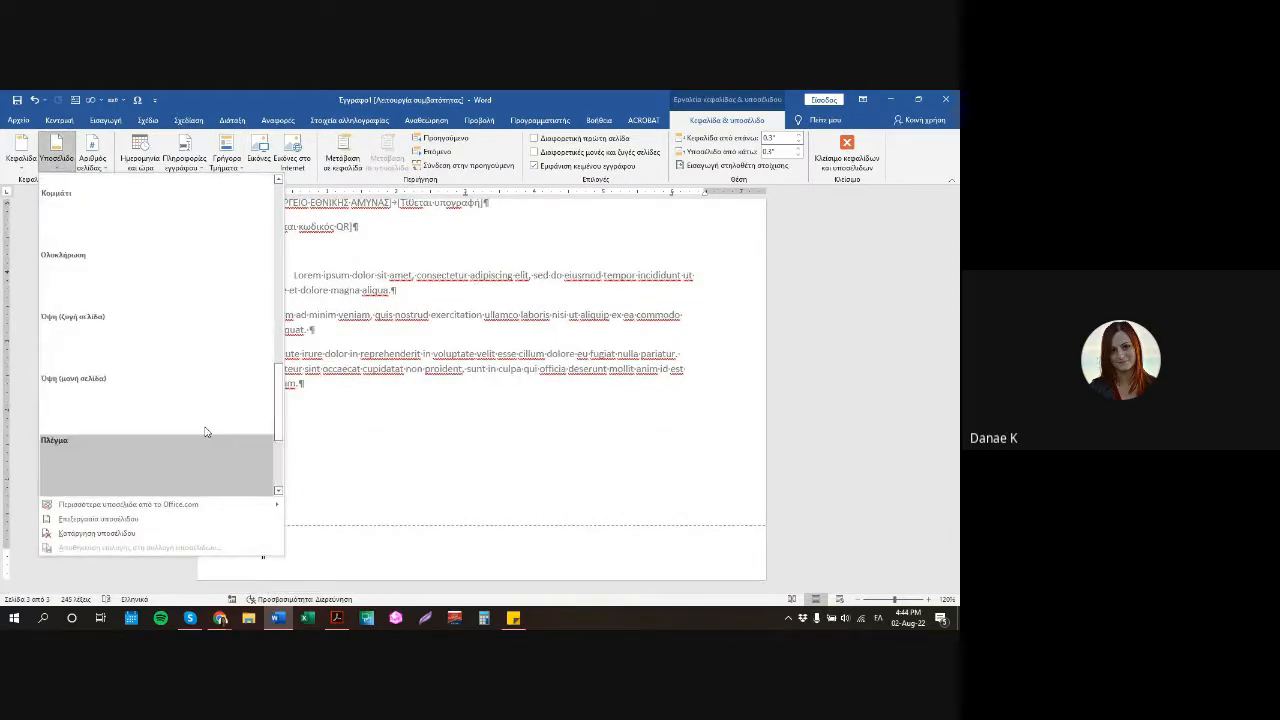
pyautogui.click(210, 296)
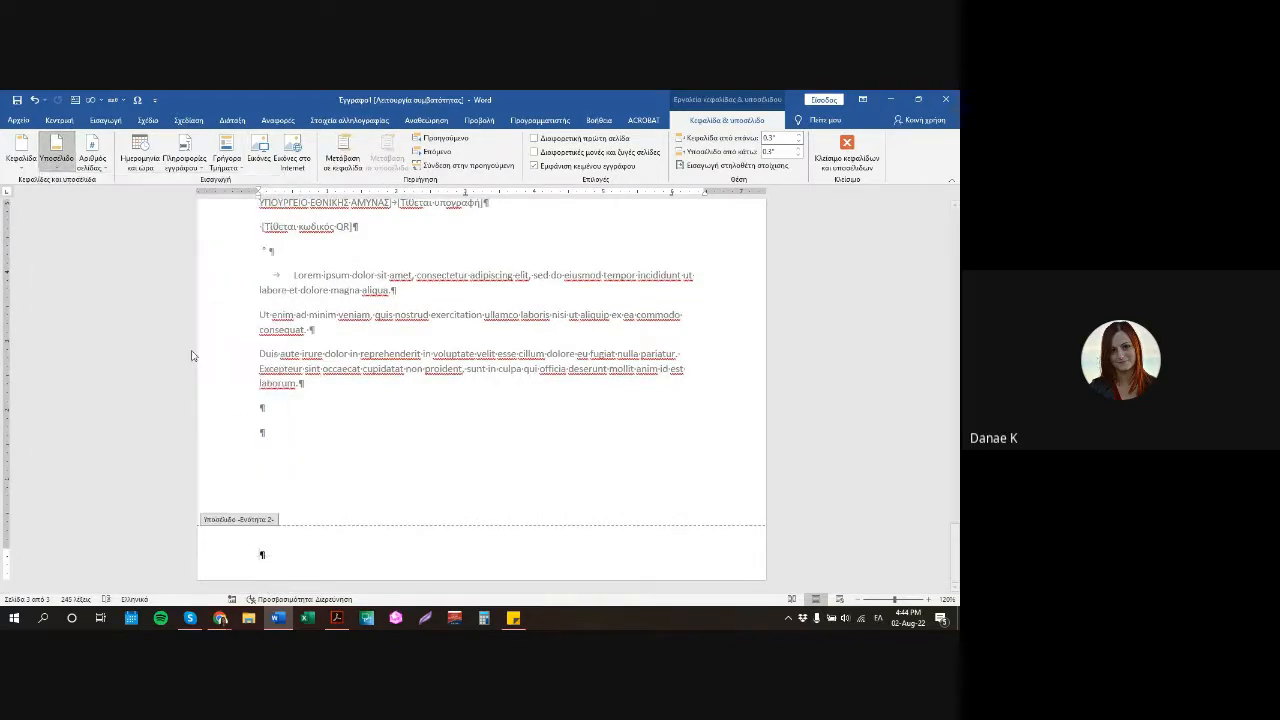
pyautogui.click(57, 150)
pyautogui.scroll(-3, 184, 322)
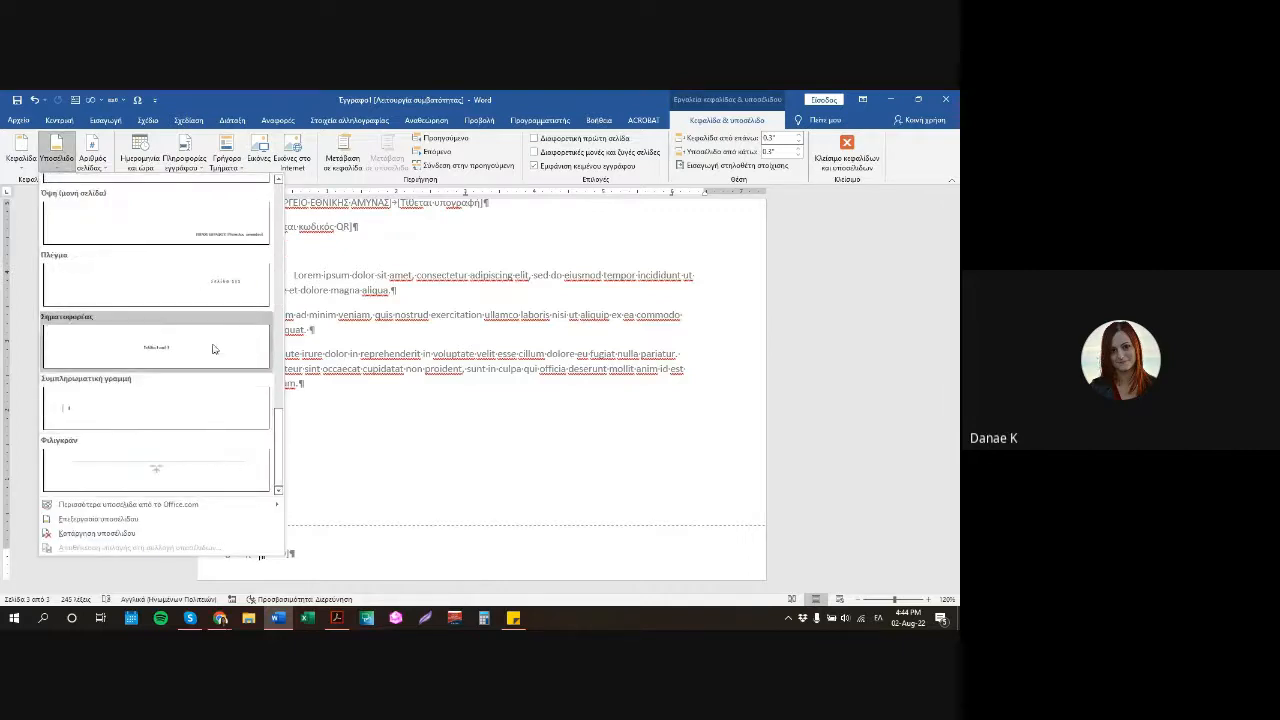
pyautogui.click(211, 346)
pyautogui.click(847, 150)
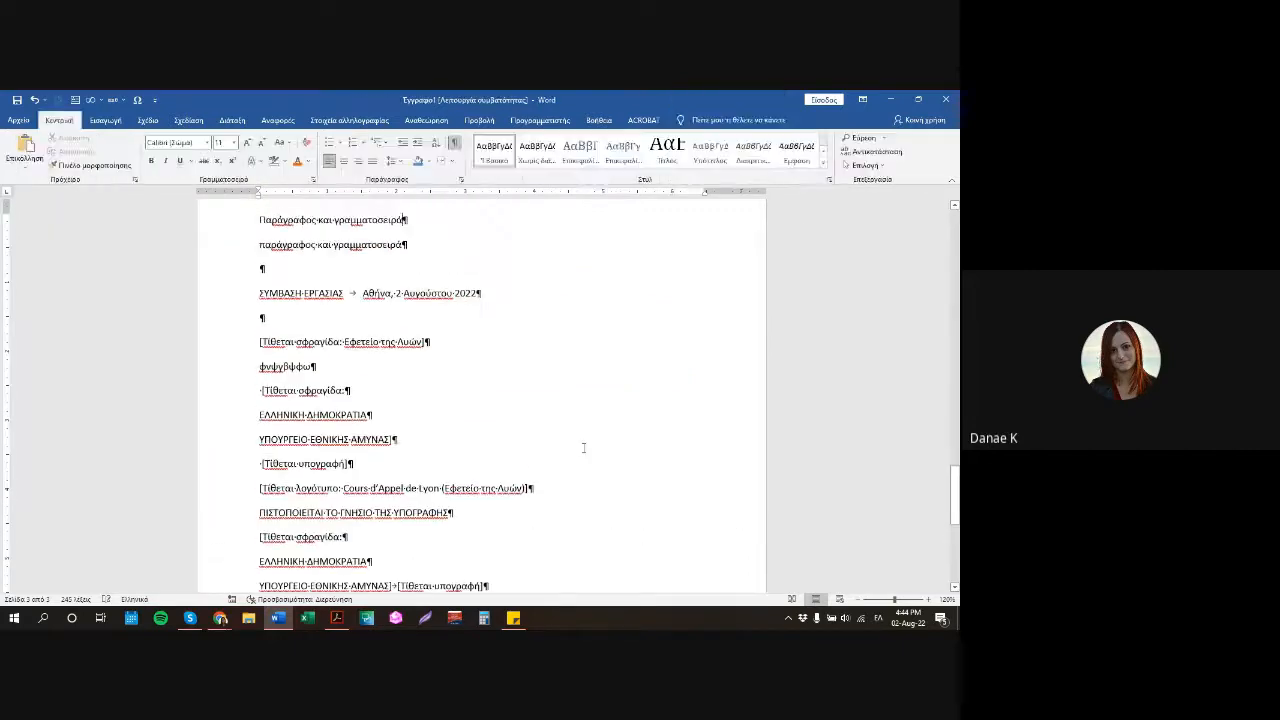
# Compare the section 1 footer on page 2 with the section 2 header and footer on page 3.
pyautogui.scroll(5, 580, 440)
pyautogui.scroll(-1, 577, 428)
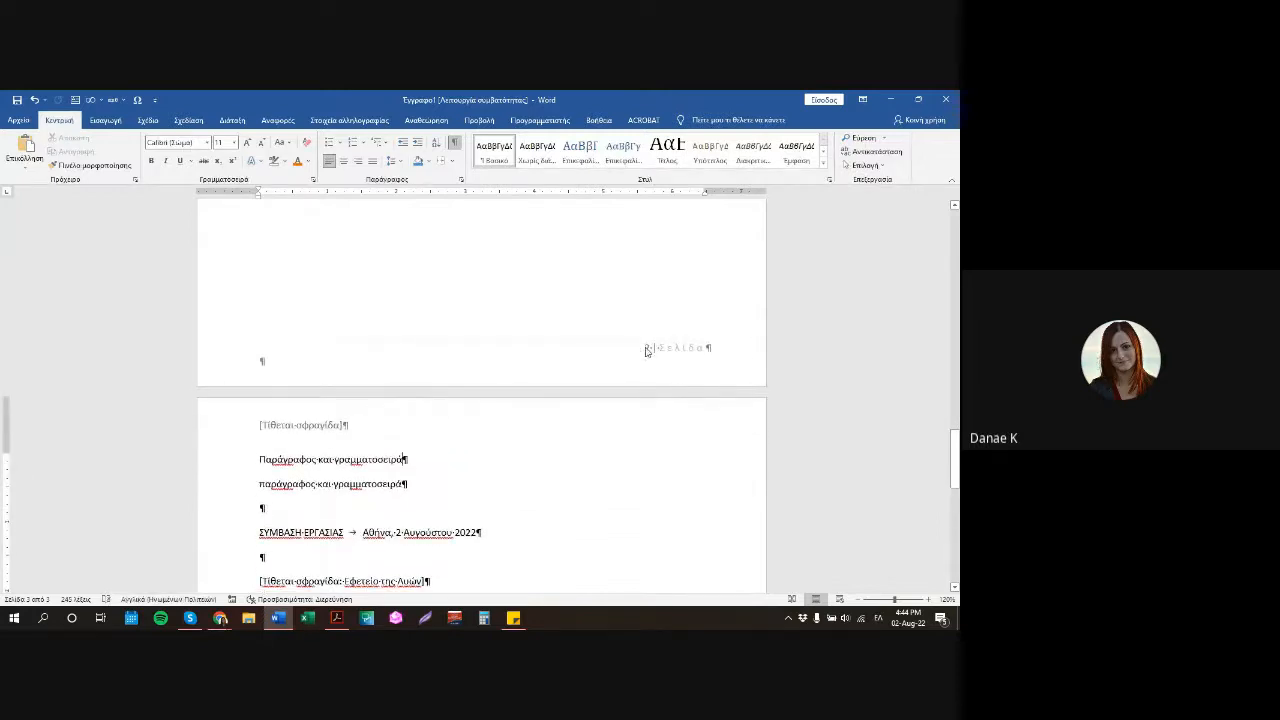
pyautogui.scroll(-1, 674, 357)
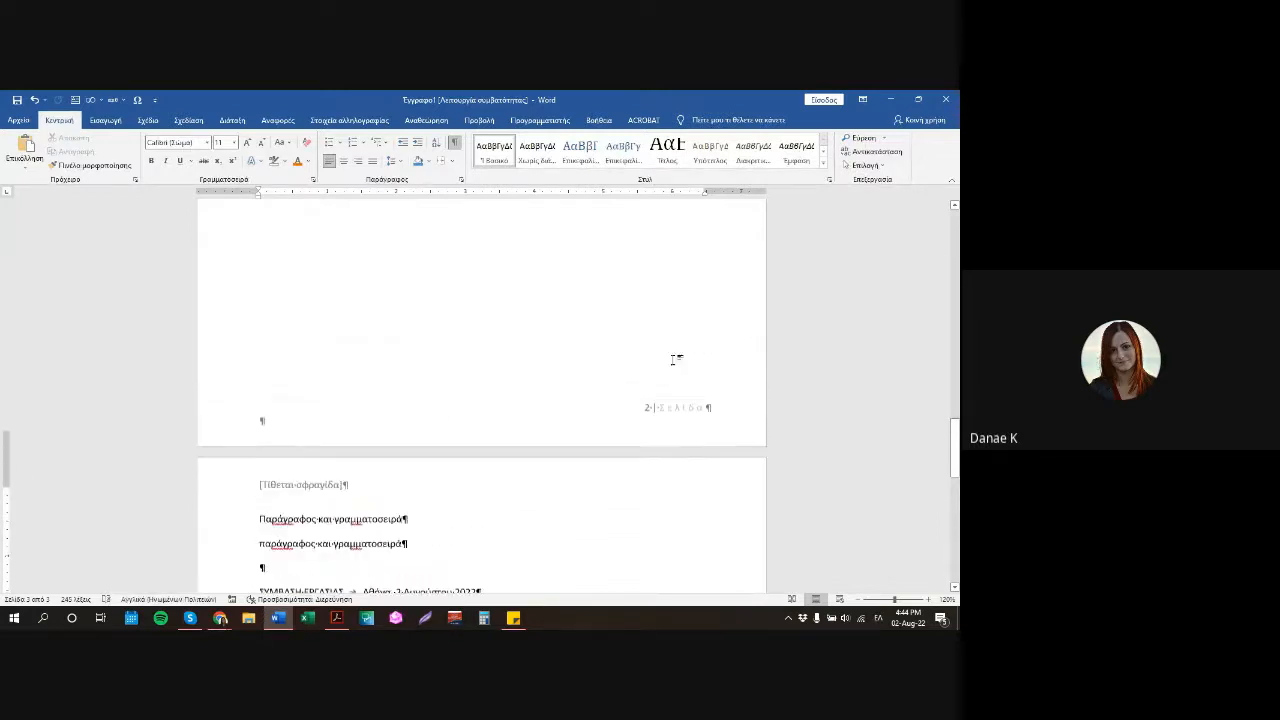
pyautogui.moveTo(956, 449); pyautogui.dragTo(958, 564)
# Reopen header and footer editing and turn on a different first page for section 1.
pyautogui.doubleClick(452, 567)
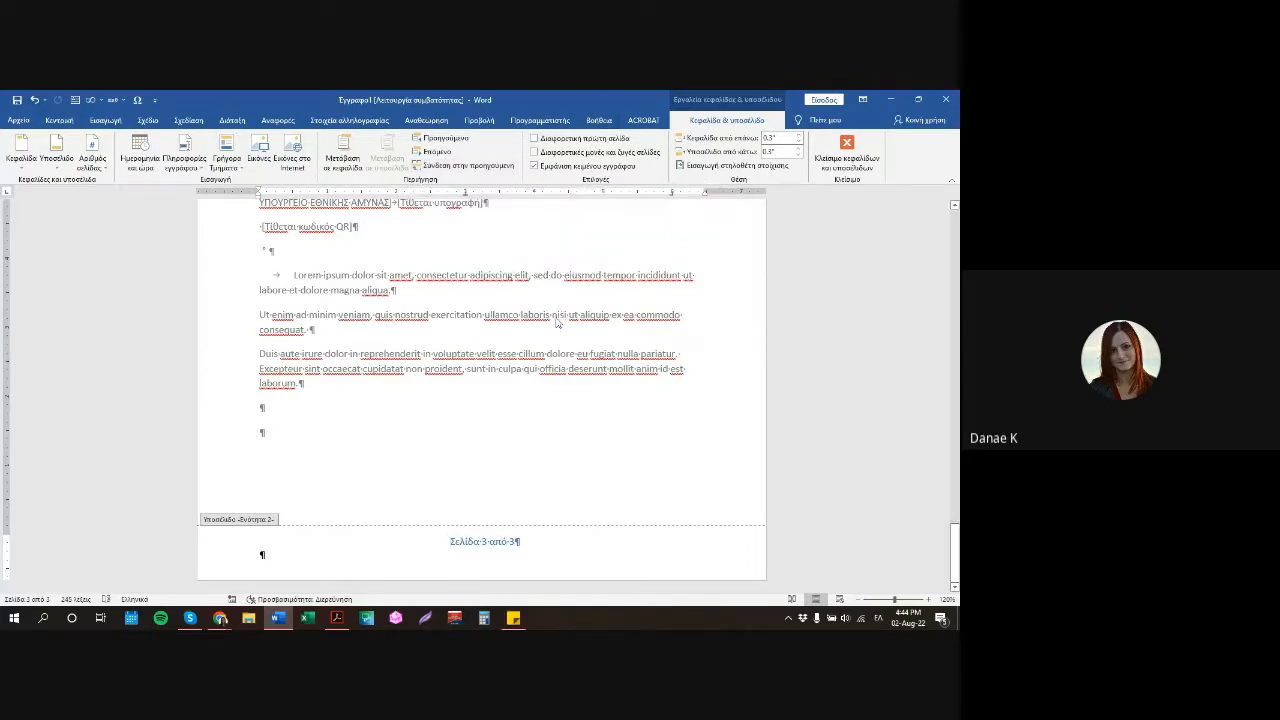
pyautogui.scroll(1, 567, 297)
pyautogui.scroll(3, 568, 297)
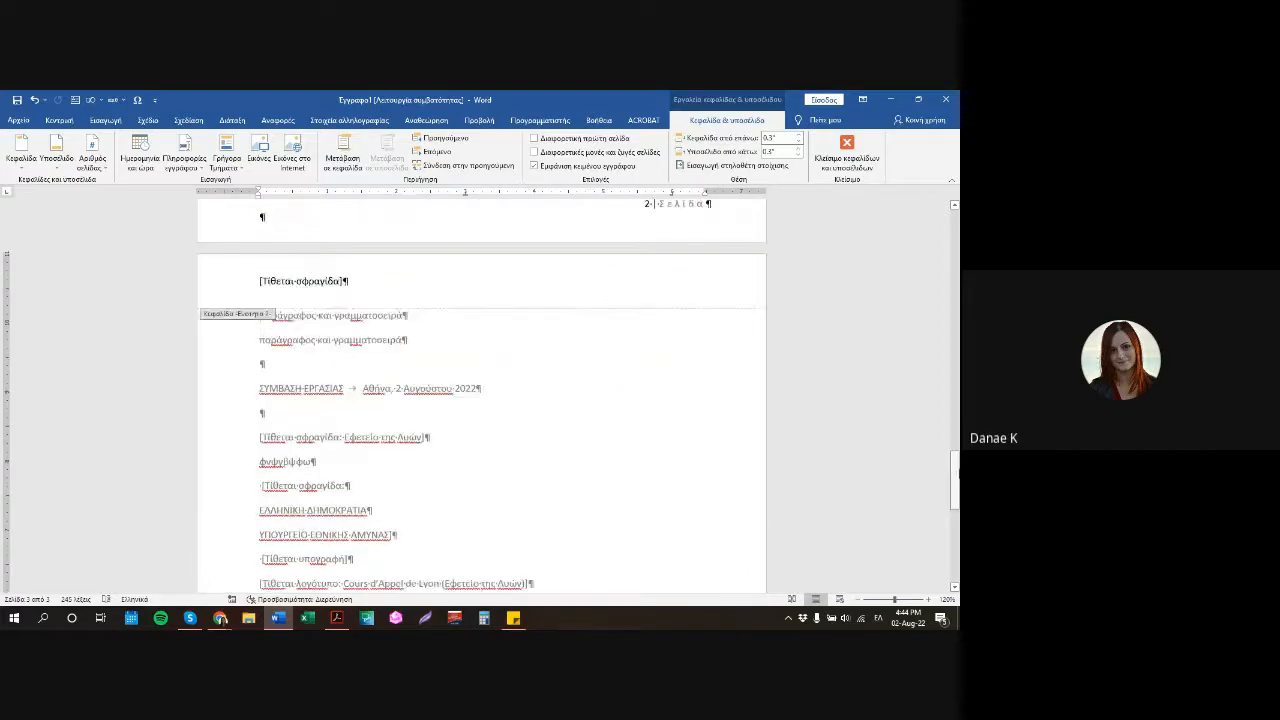
pyautogui.moveTo(954, 473); pyautogui.dragTo(944, 214)
pyautogui.scroll(-10, 263, 371)
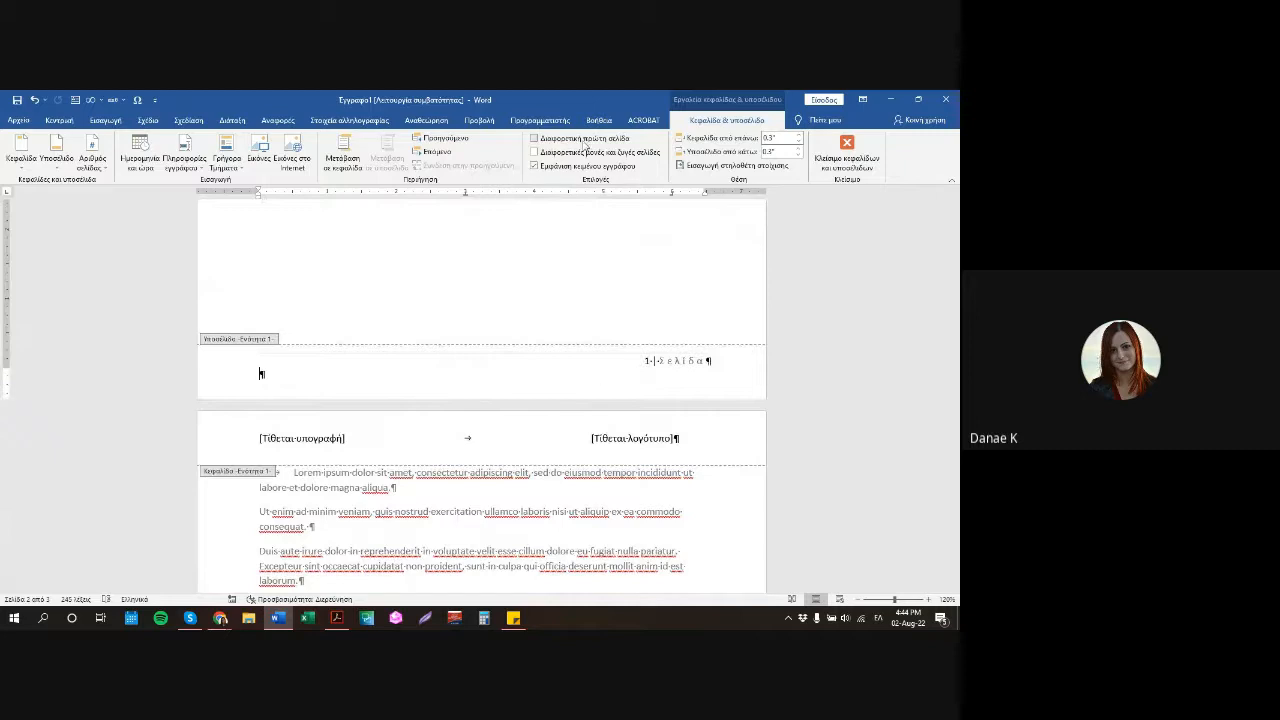
pyautogui.scroll(15, 799, 408)
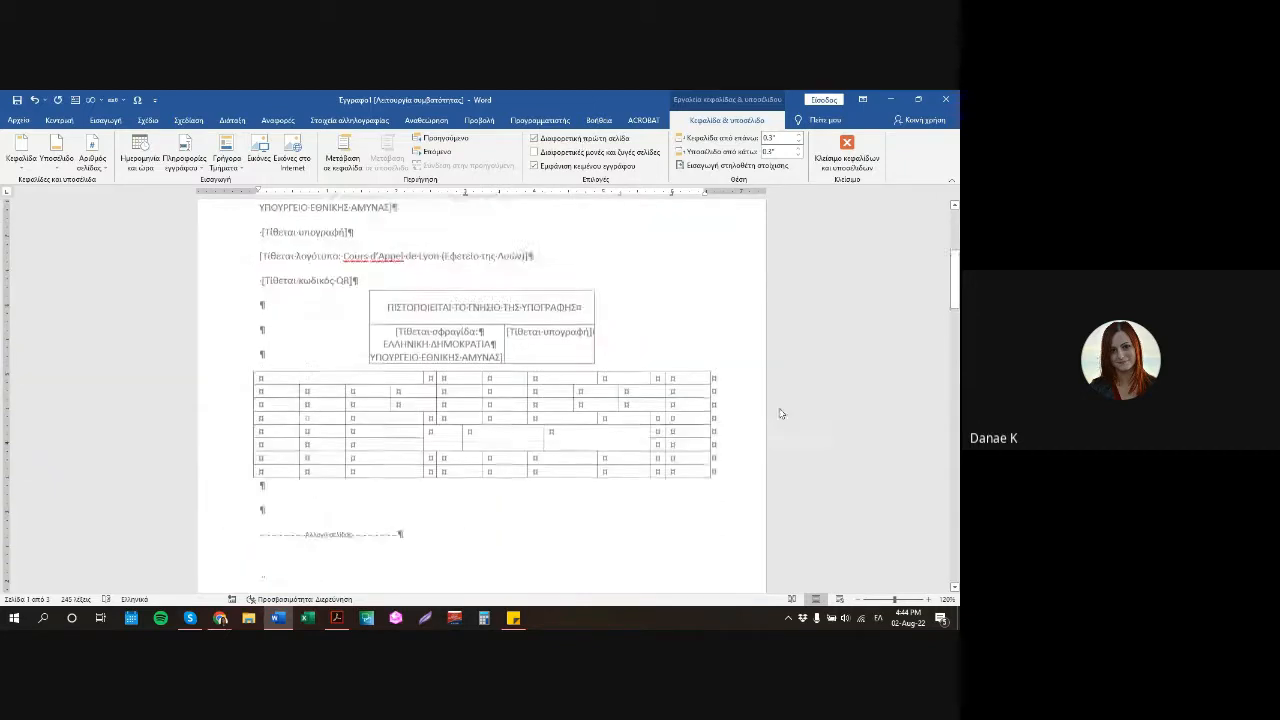
# Check the first-page header and footer of section 1 against the header and footer on page 2.
pyautogui.scroll(1, 799, 408)
pyautogui.moveTo(955, 235)
pyautogui.mouseDown()
pyautogui.moveTo(955, 437)
pyautogui.moveTo(955, 235)
pyautogui.mouseUp()
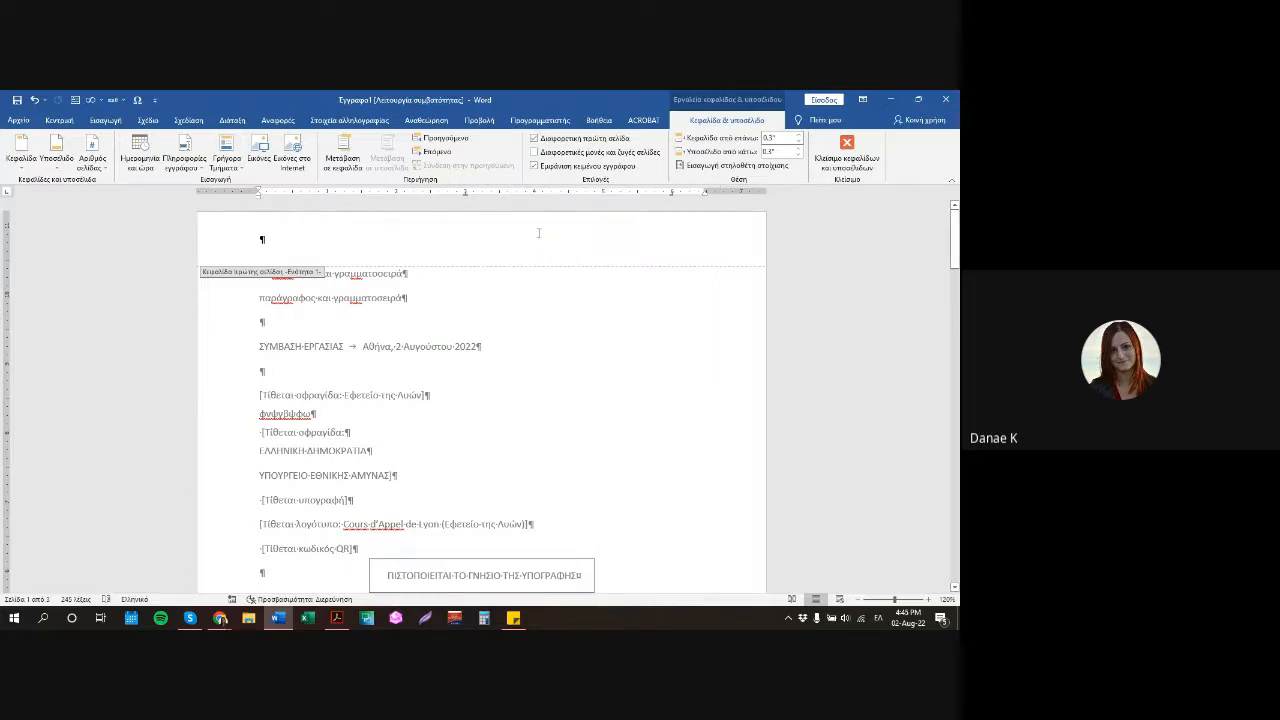
pyautogui.scroll(-6, 510, 340)
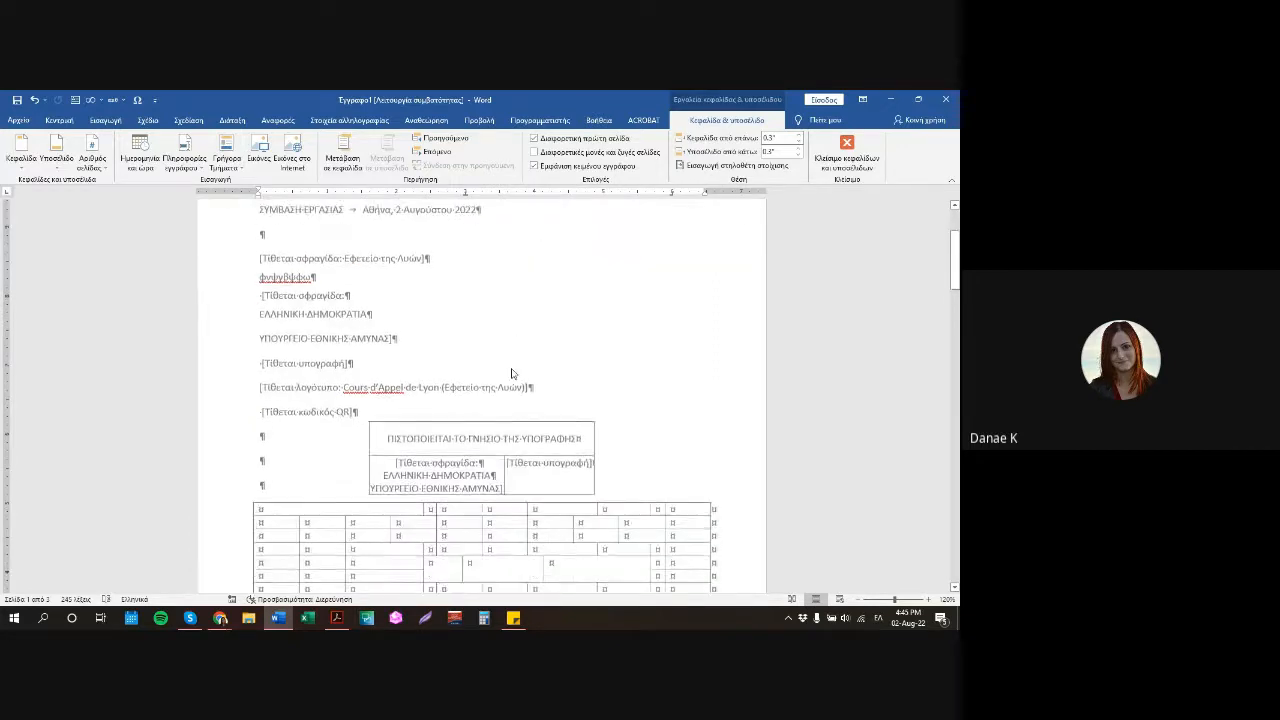
pyautogui.scroll(-6, 366, 517)
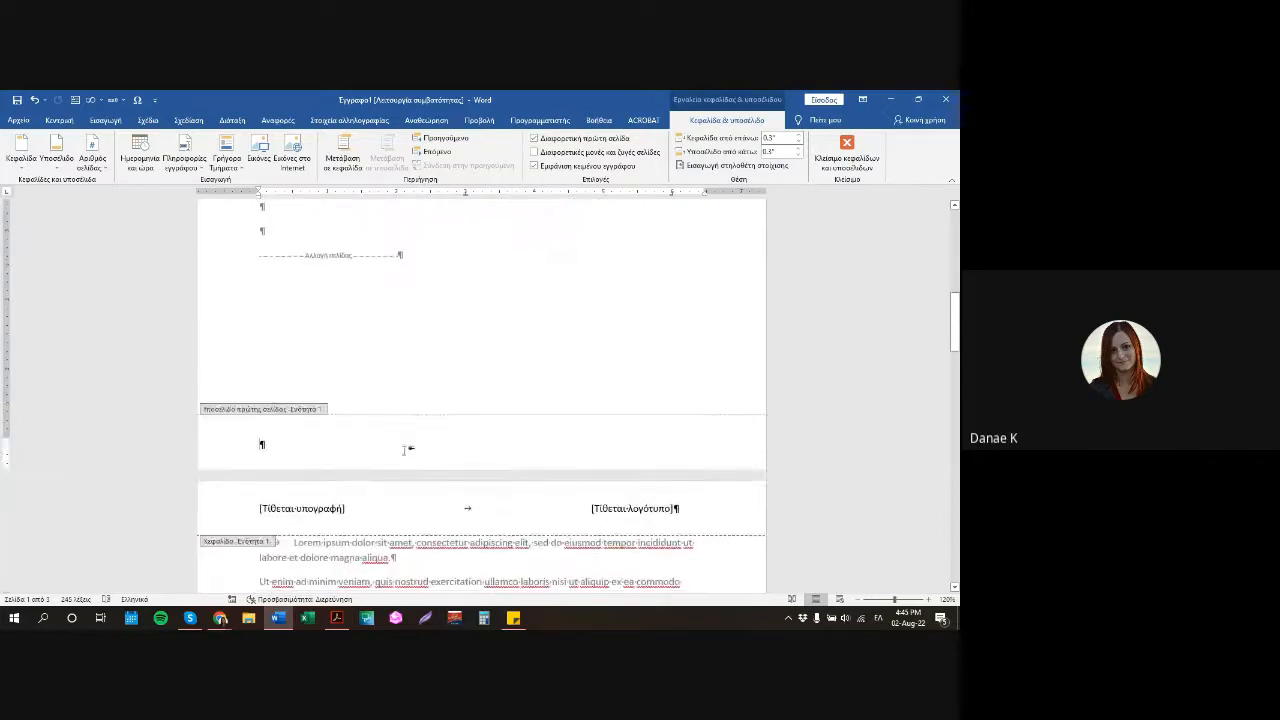
pyautogui.scroll(-15, 416, 452)
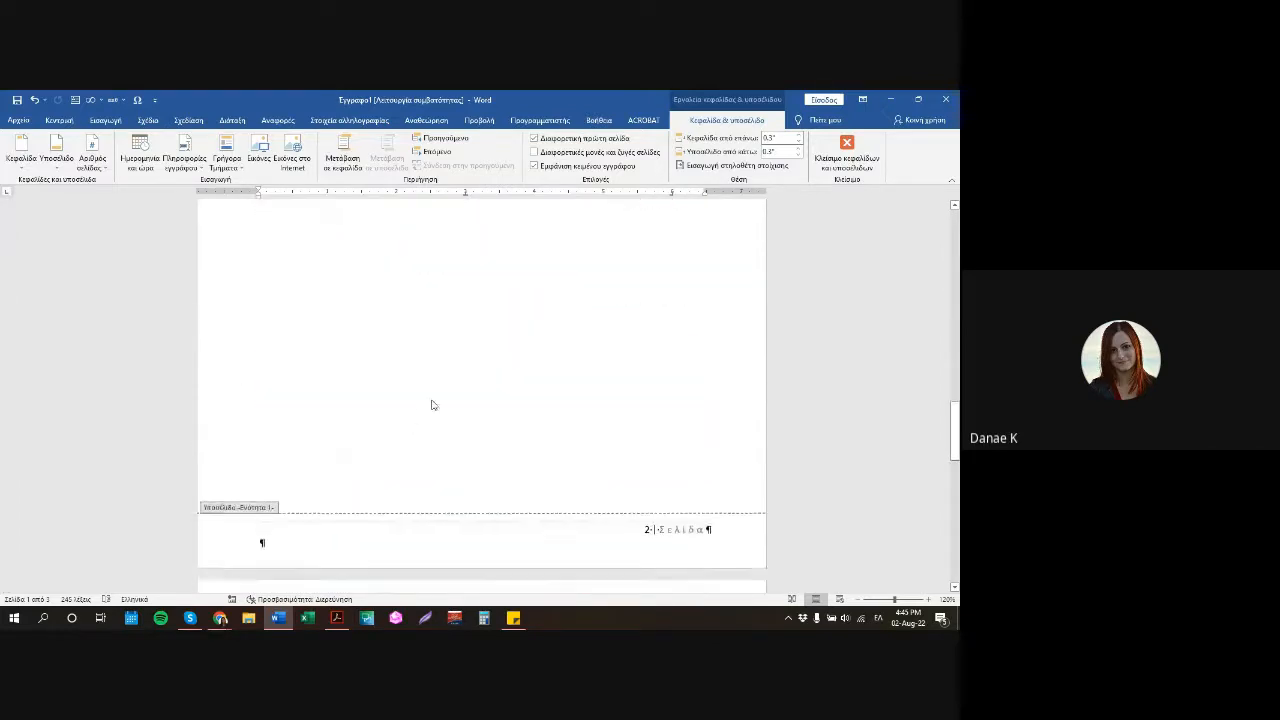
pyautogui.scroll(10, 437, 407)
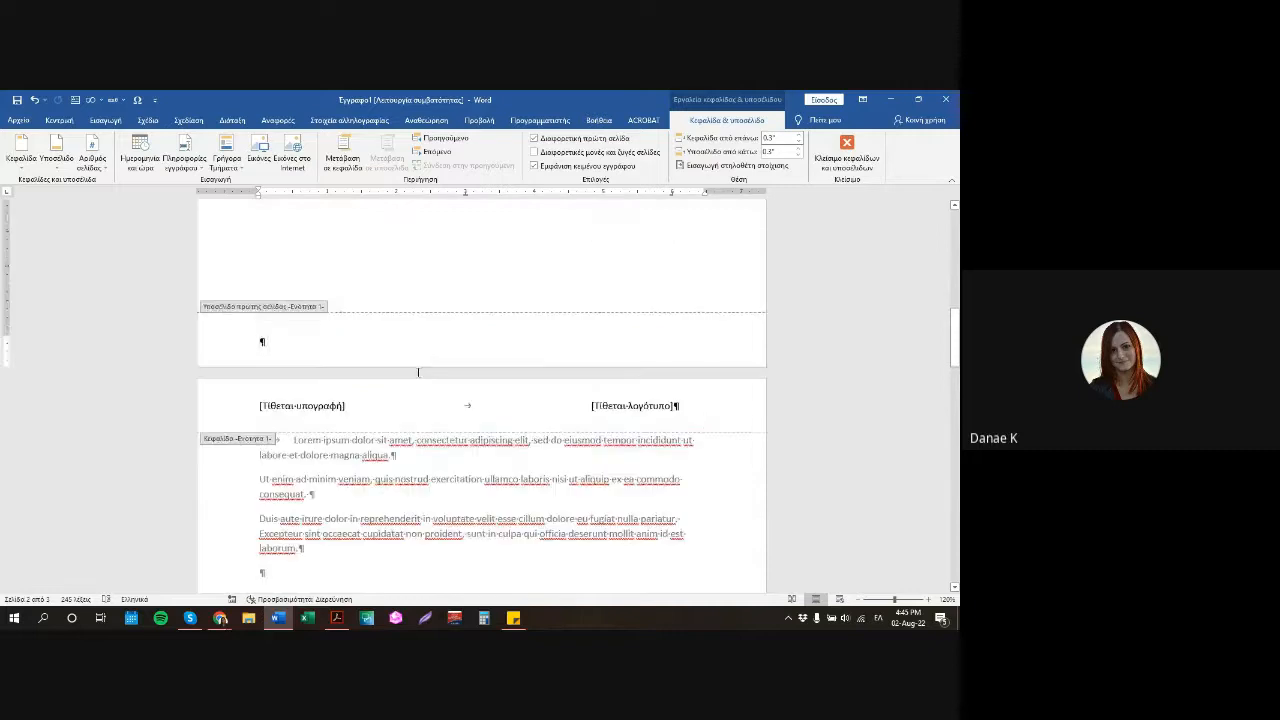
# Enter "φψβδΦωΣδασ" in the first-page footer of section 1, check the first-page header, and return to the body text.
pyautogui.write('φψβΦωΣδασ')
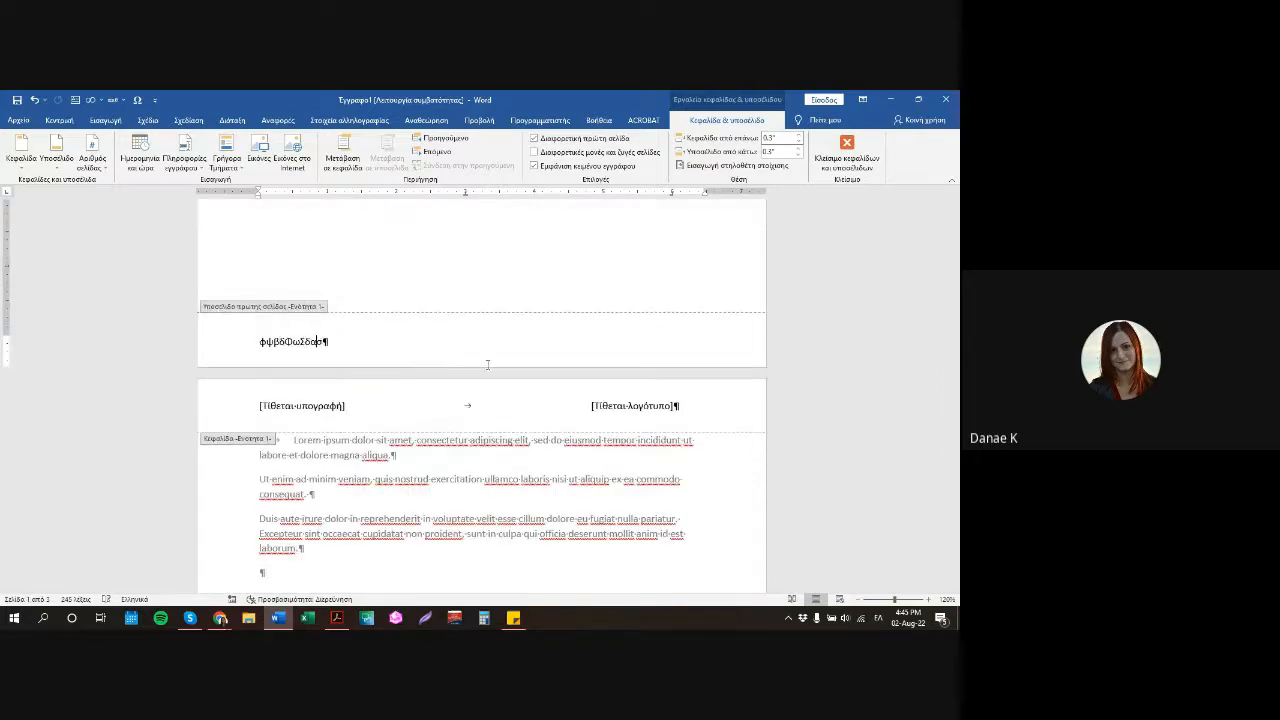
pyautogui.click(850, 163)
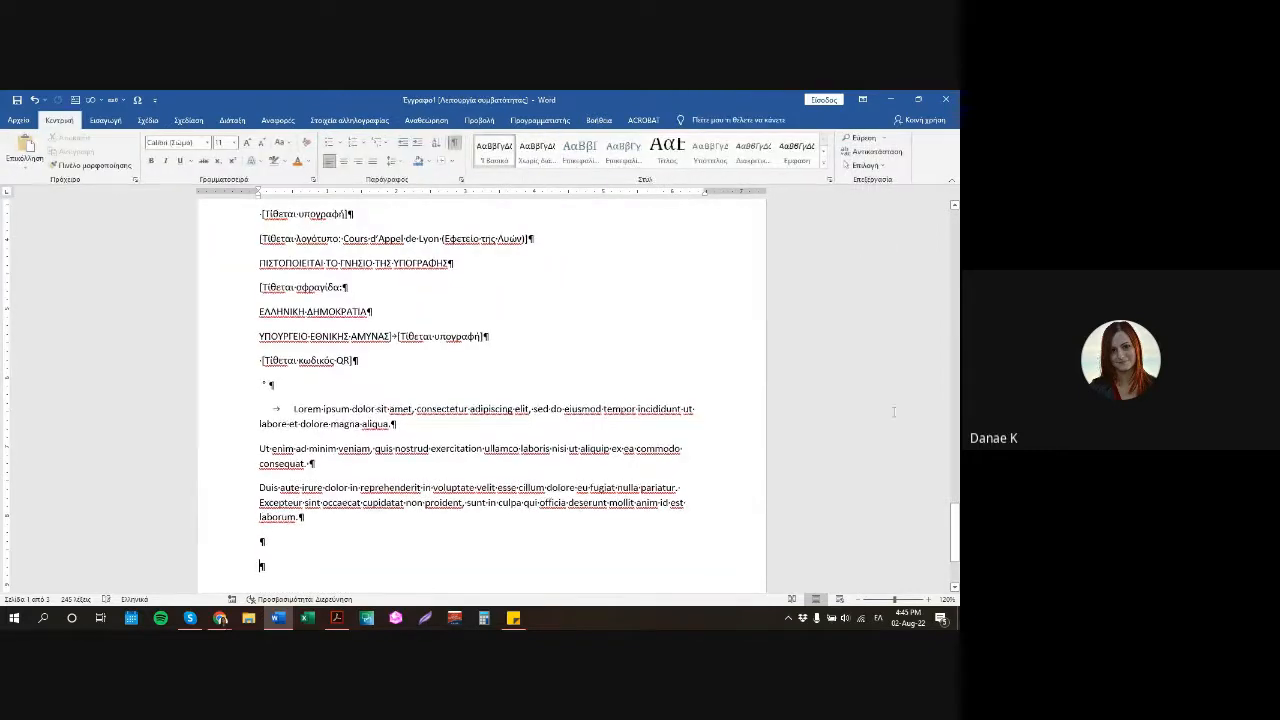
pyautogui.scroll(1, 955, 503)
pyautogui.moveTo(955, 503); pyautogui.dragTo(934, 214)
pyautogui.doubleClick(474, 246)
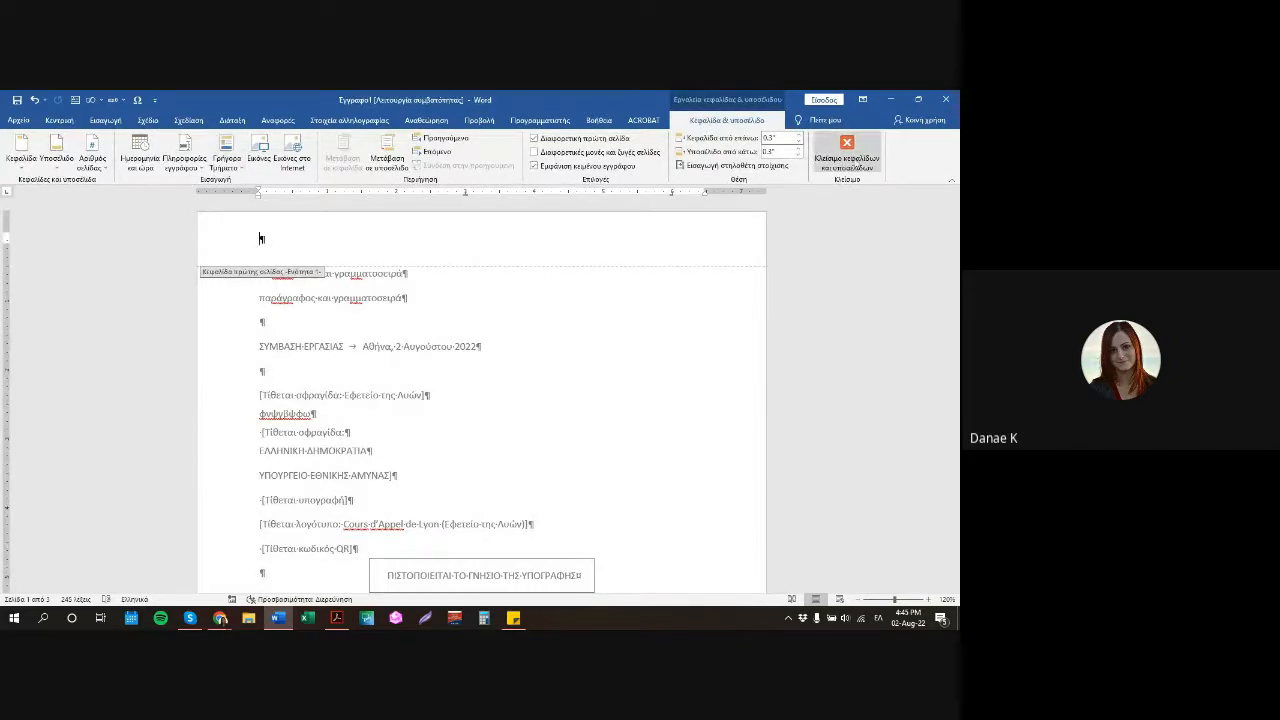
pyautogui.click(847, 150)
# Switch to the webinar PDF in Acrobat, view the slide on page and section breaks, and return to the Word document.
pyautogui.click(337, 617)
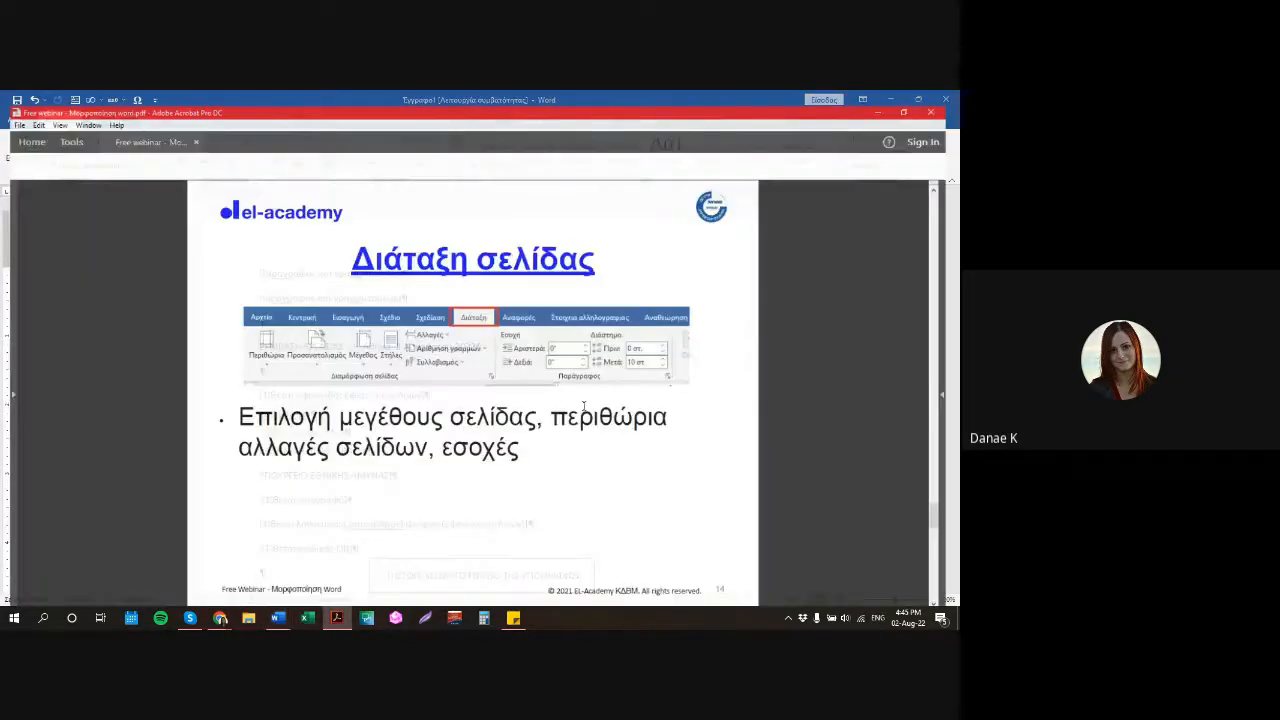
pyautogui.scroll(-1, 640, 353)
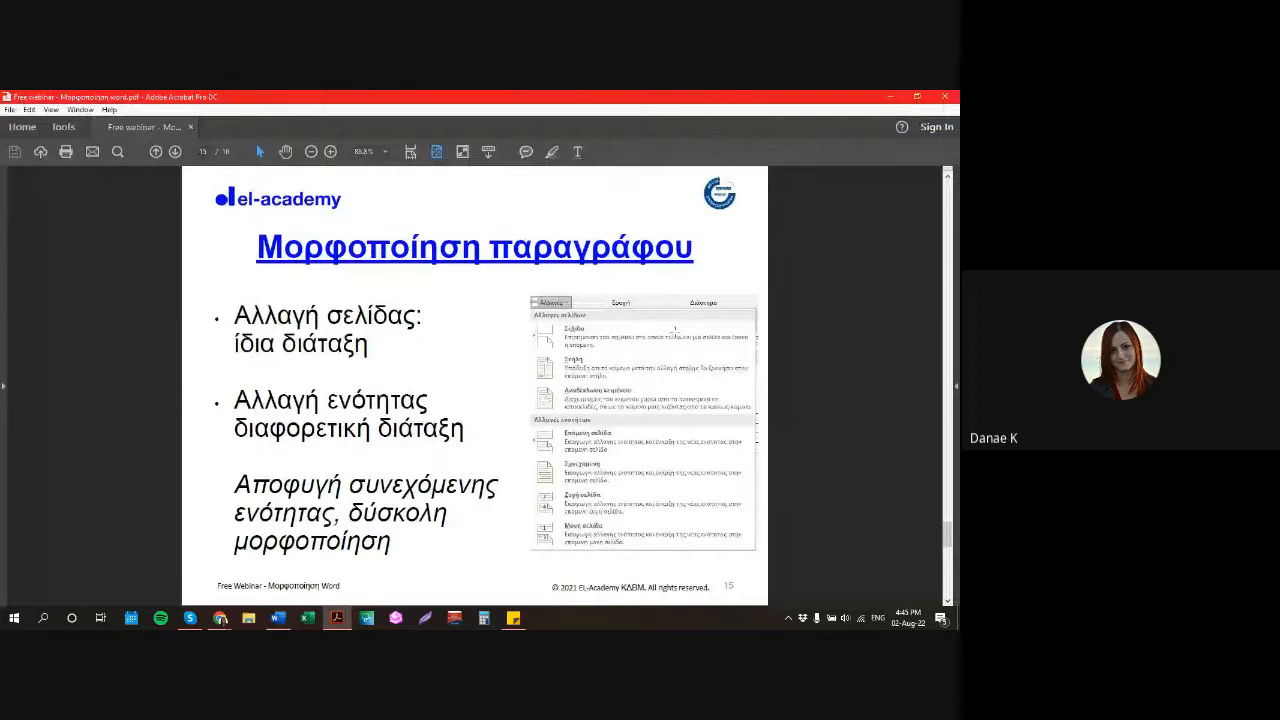
pyautogui.click(905, 101)
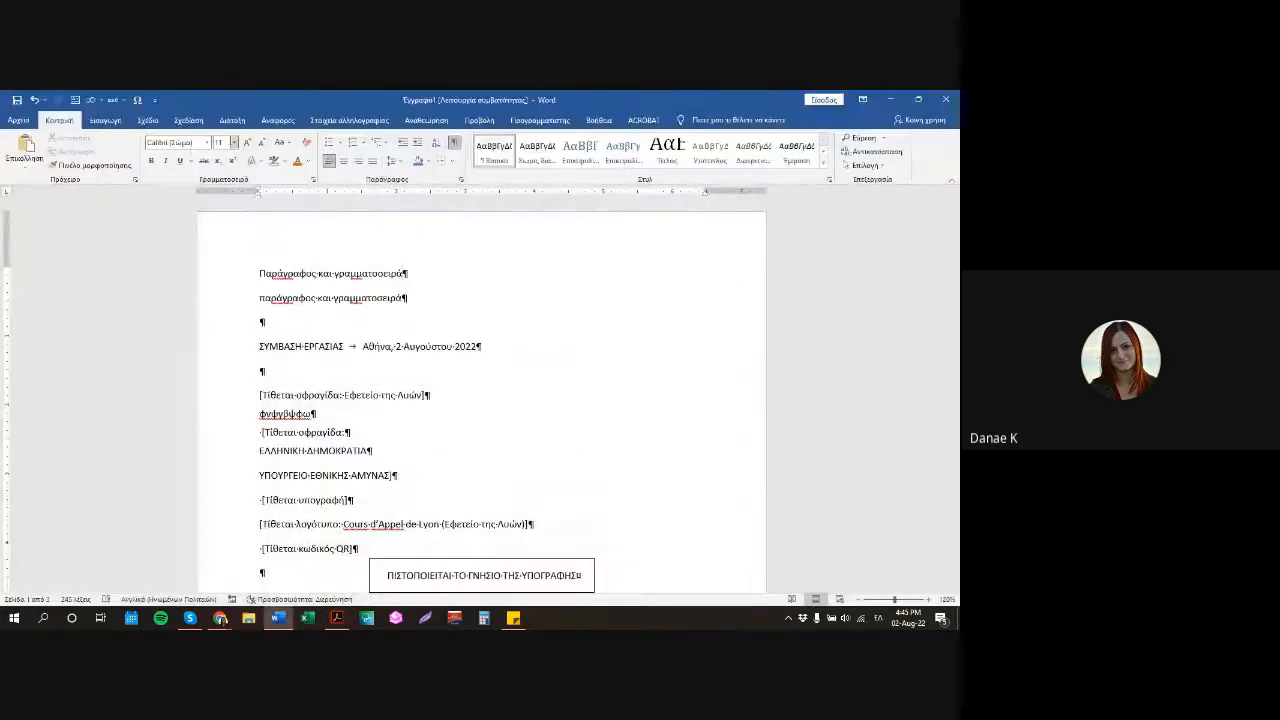
# Insert a continuous section break after the second "παράγραφος και γραμματοσειρά" line and move the break onto its own line.
pyautogui.click(232, 120)
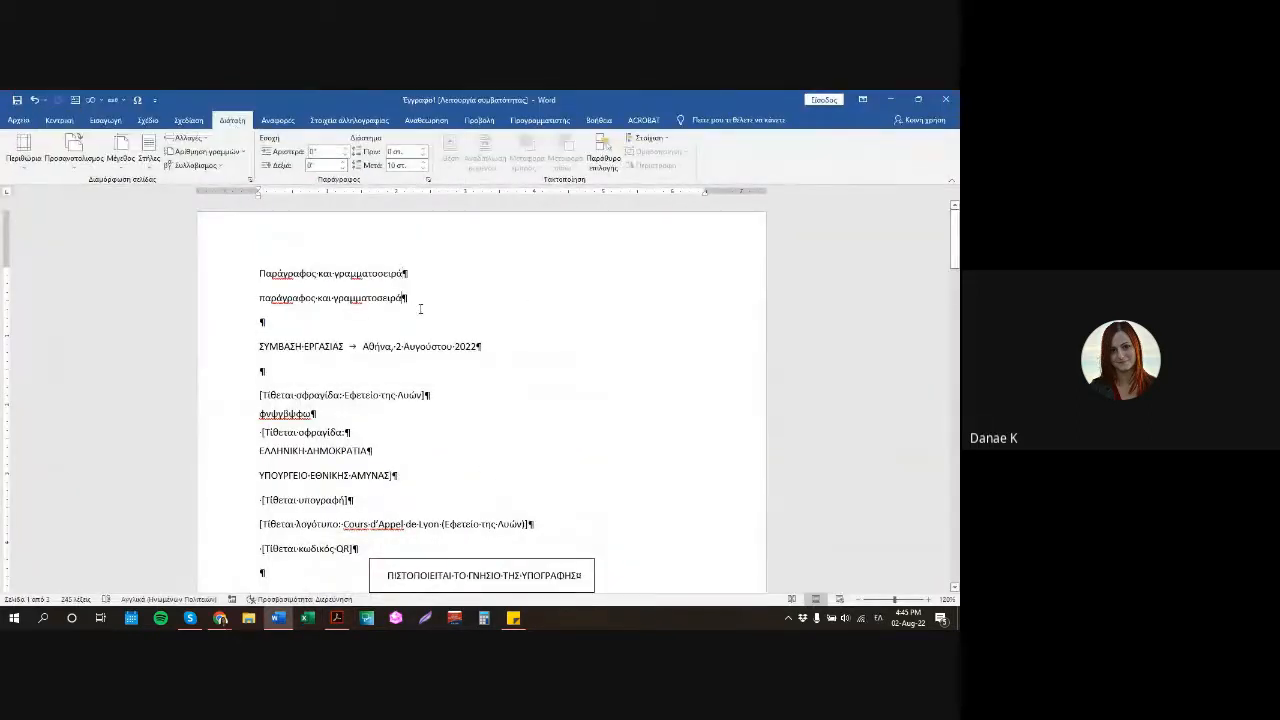
pyautogui.click(189, 138)
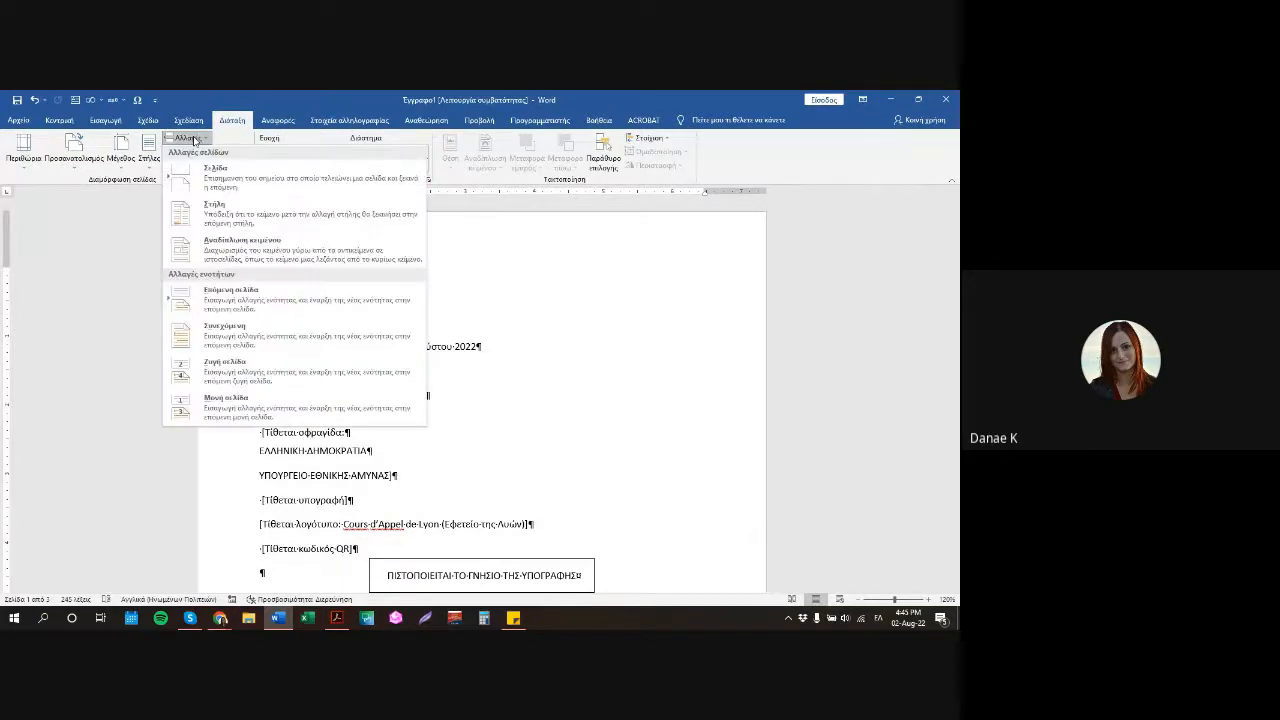
pyautogui.click(260, 341)
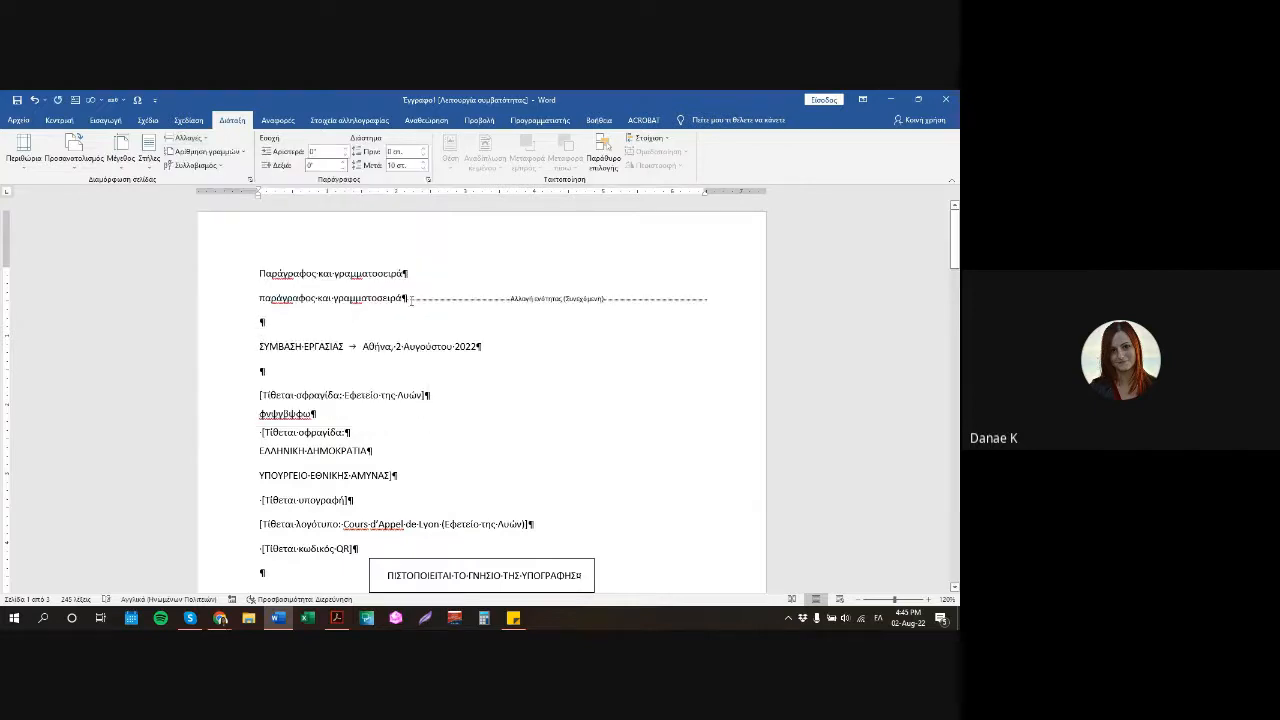
pyautogui.press('Return')
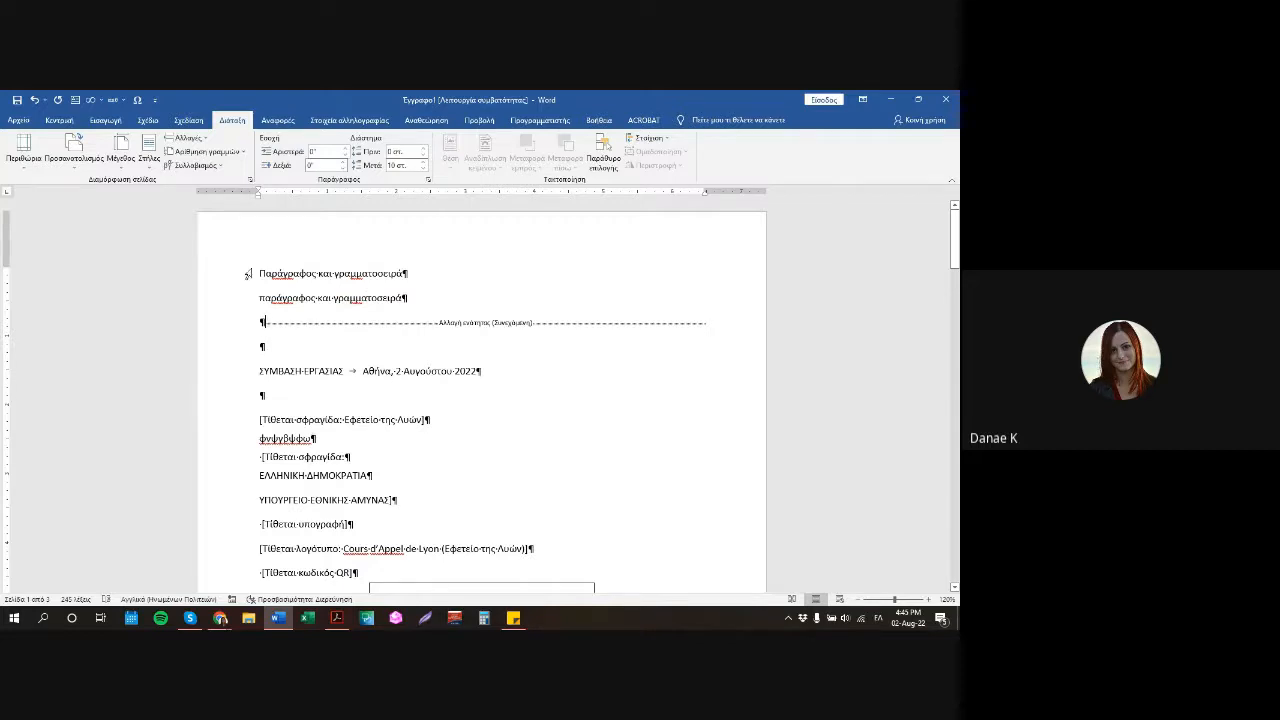
# Indent the block from the empty line below the section break through "ΕΛΛΗΝΙΚΗ ΔΗΜΟΚΡΑΤΙΑ" by about 2.06" from the left.
pyautogui.moveTo(247, 273); pyautogui.dragTo(417, 303)
pyautogui.click(284, 321)
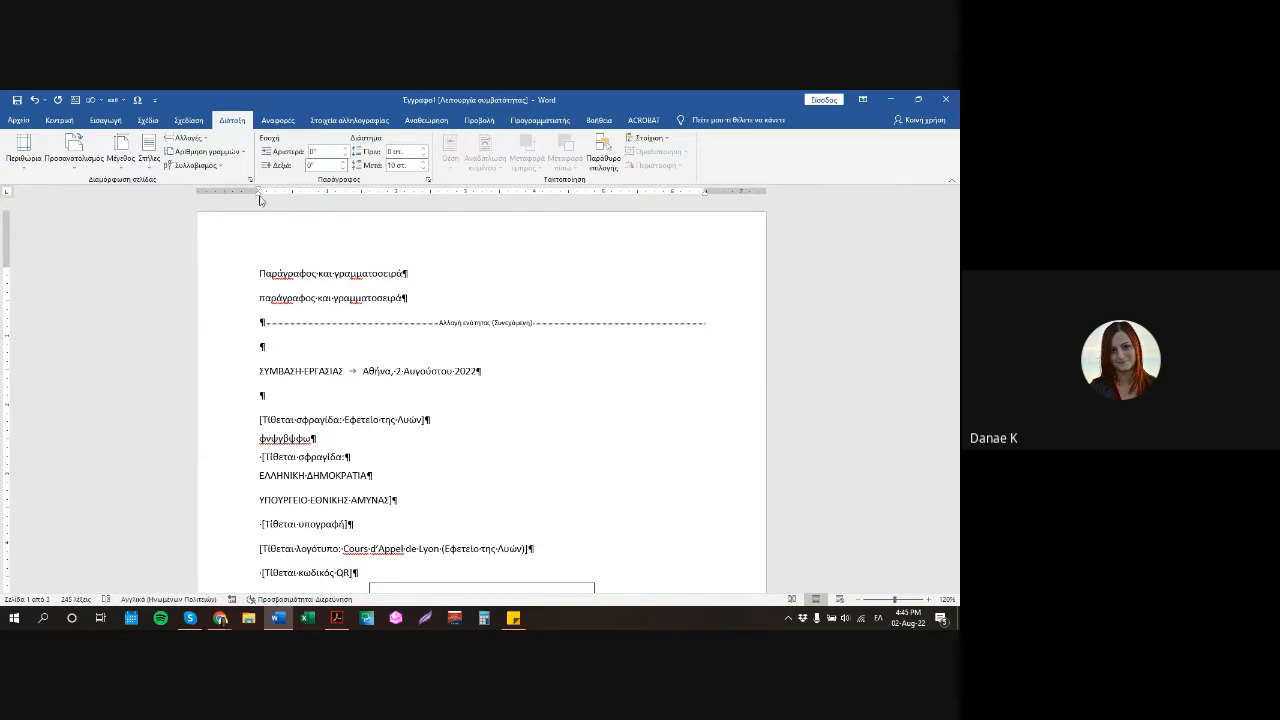
pyautogui.moveTo(257, 200)
pyautogui.mouseDown()
pyautogui.moveTo(305, 201)
pyautogui.moveTo(258, 205)
pyautogui.mouseUp()
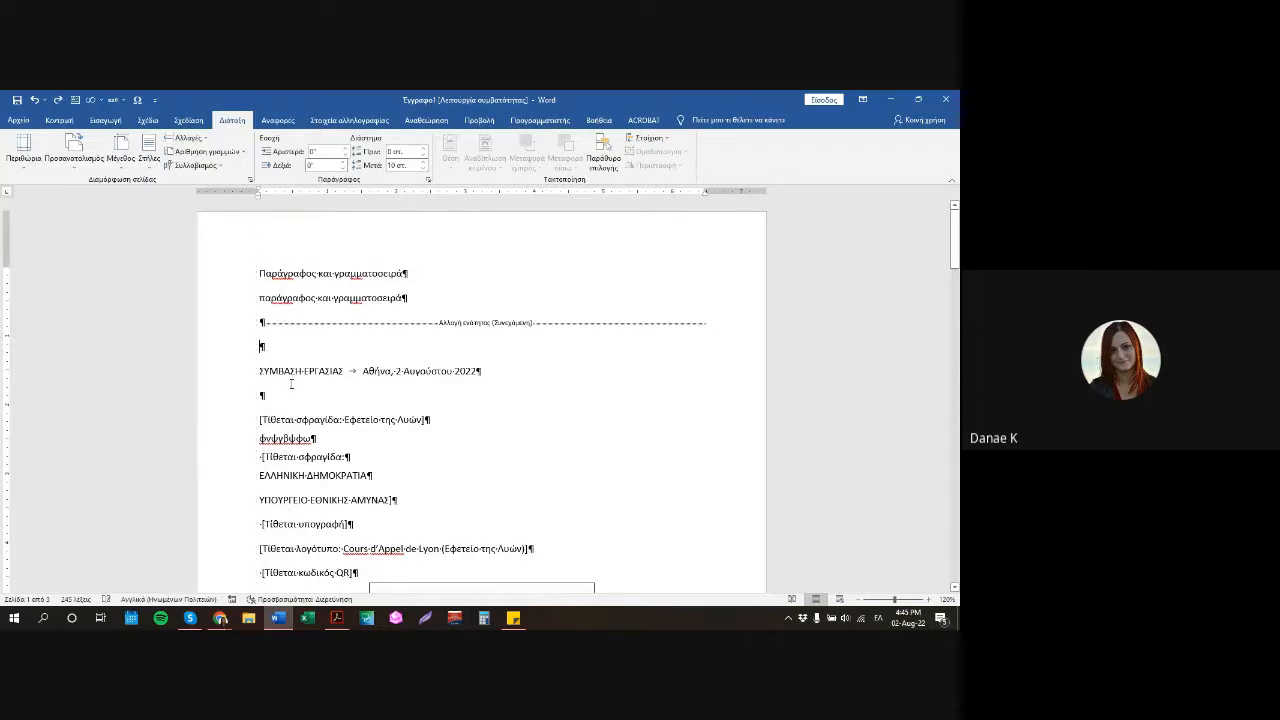
pyautogui.moveTo(258, 346); pyautogui.dragTo(417, 472)
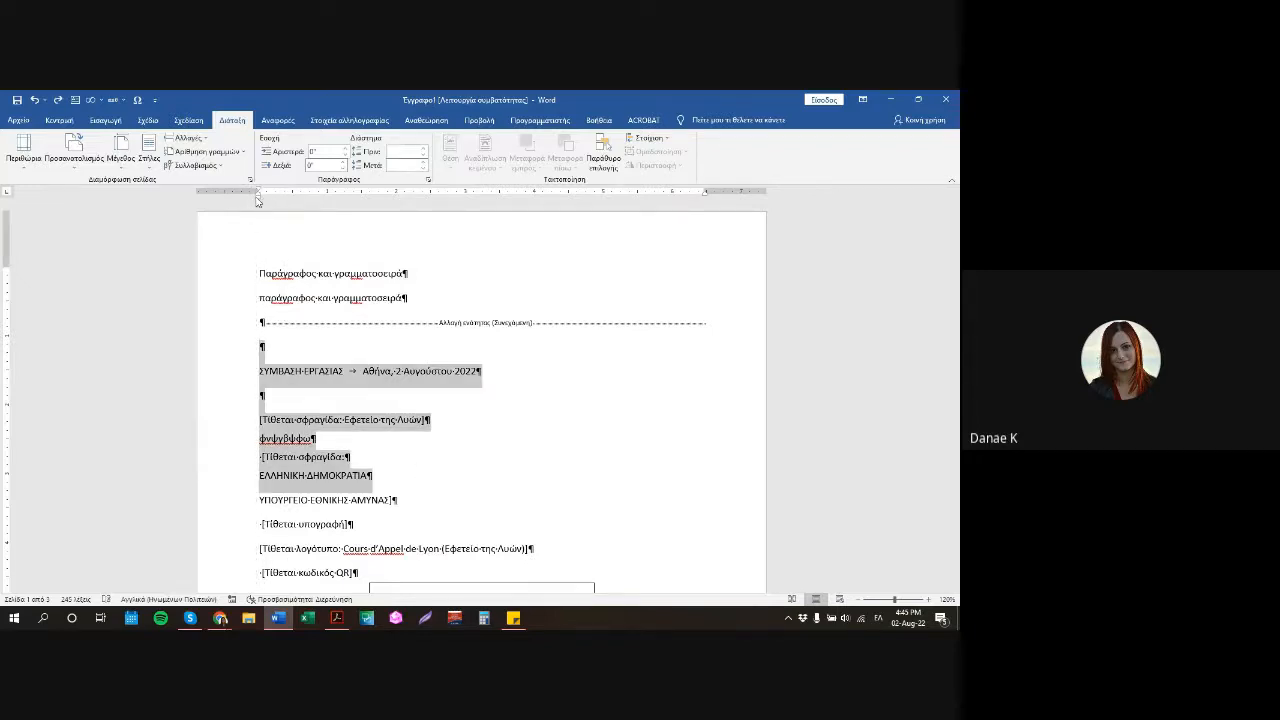
pyautogui.moveTo(269, 197); pyautogui.dragTo(402, 208)
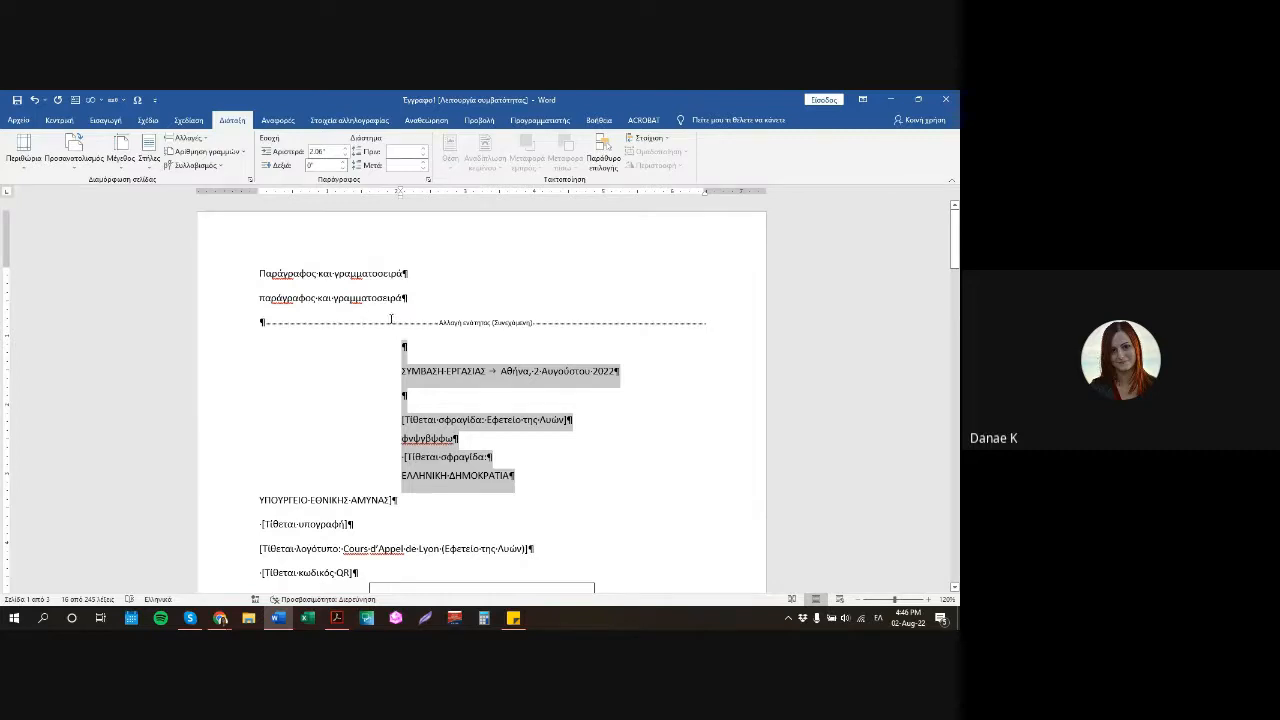
# Insert a continuous section break before the "[Τίθεται κωδικός QR]" line and delete it again.
pyautogui.scroll(-2, 486, 316)
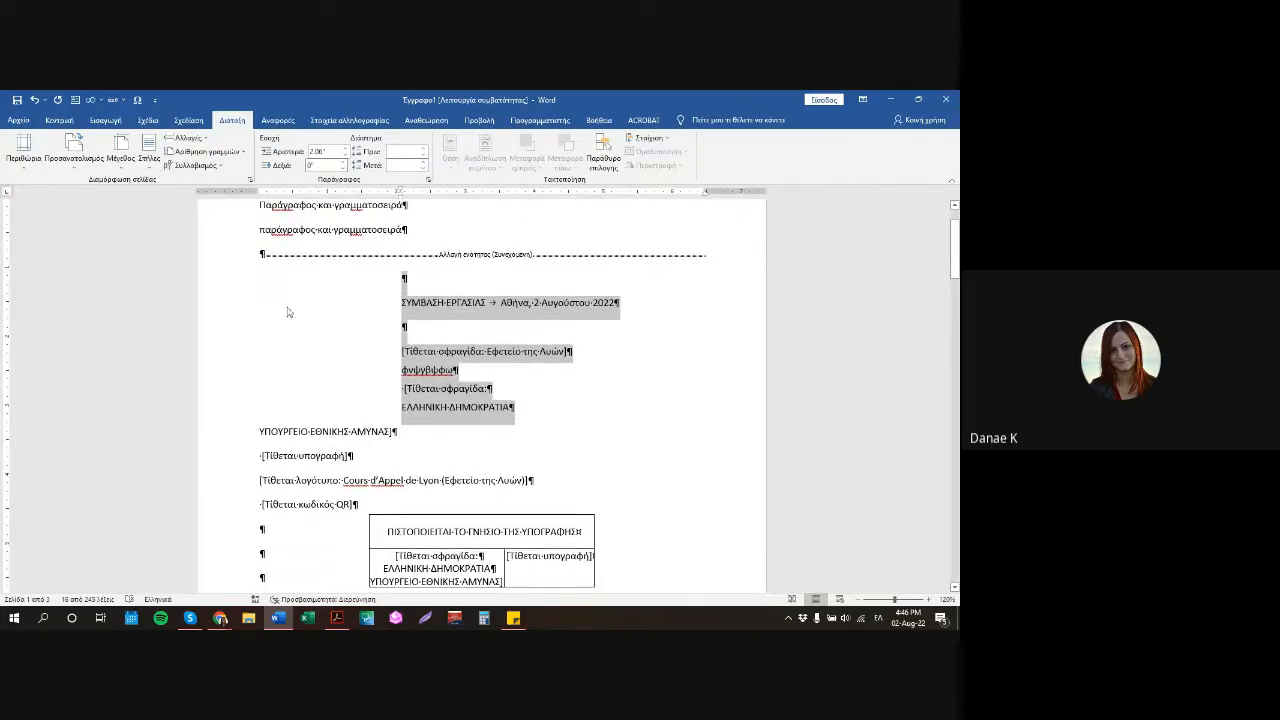
pyautogui.click(263, 257)
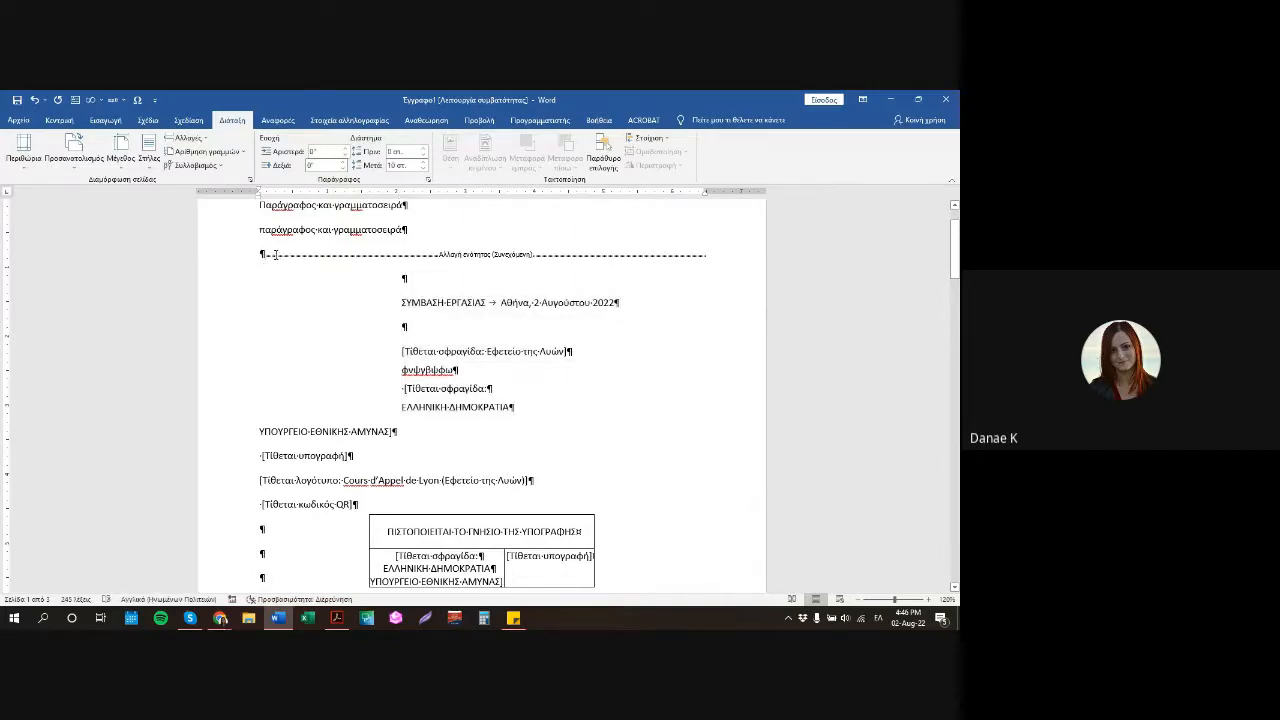
pyautogui.scroll(-5, 276, 279)
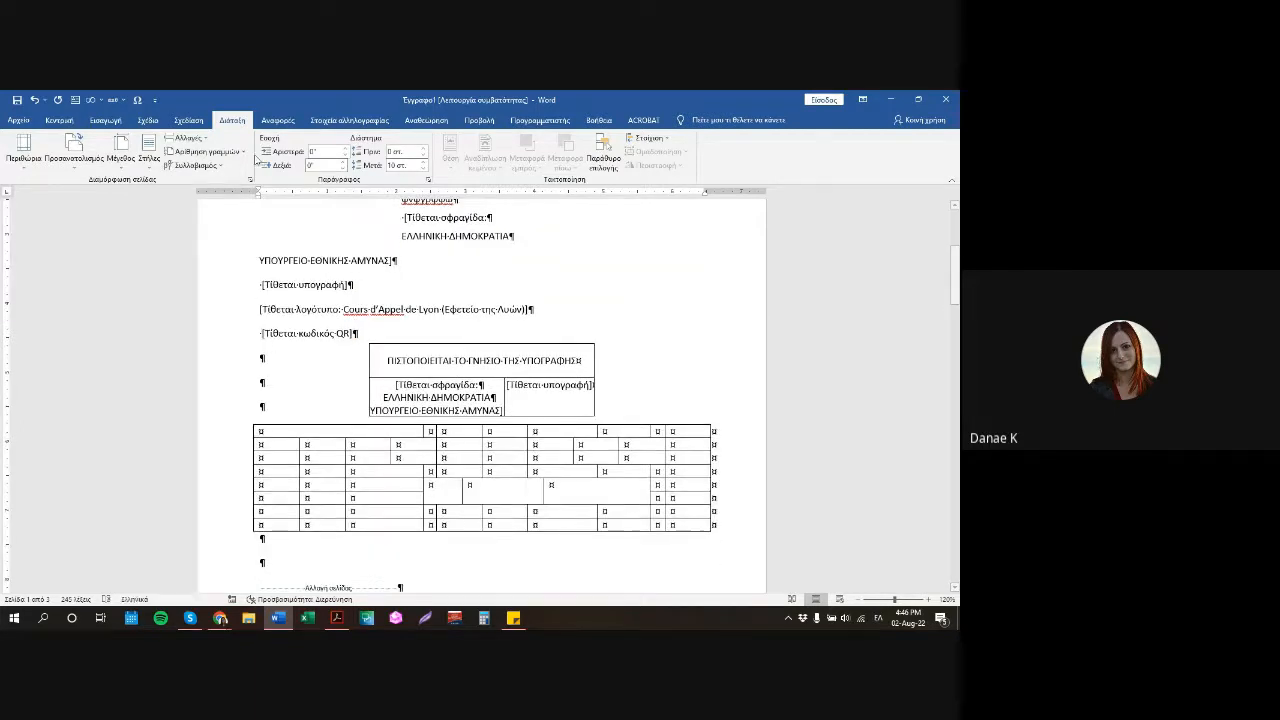
pyautogui.click(193, 139)
pyautogui.click(289, 333)
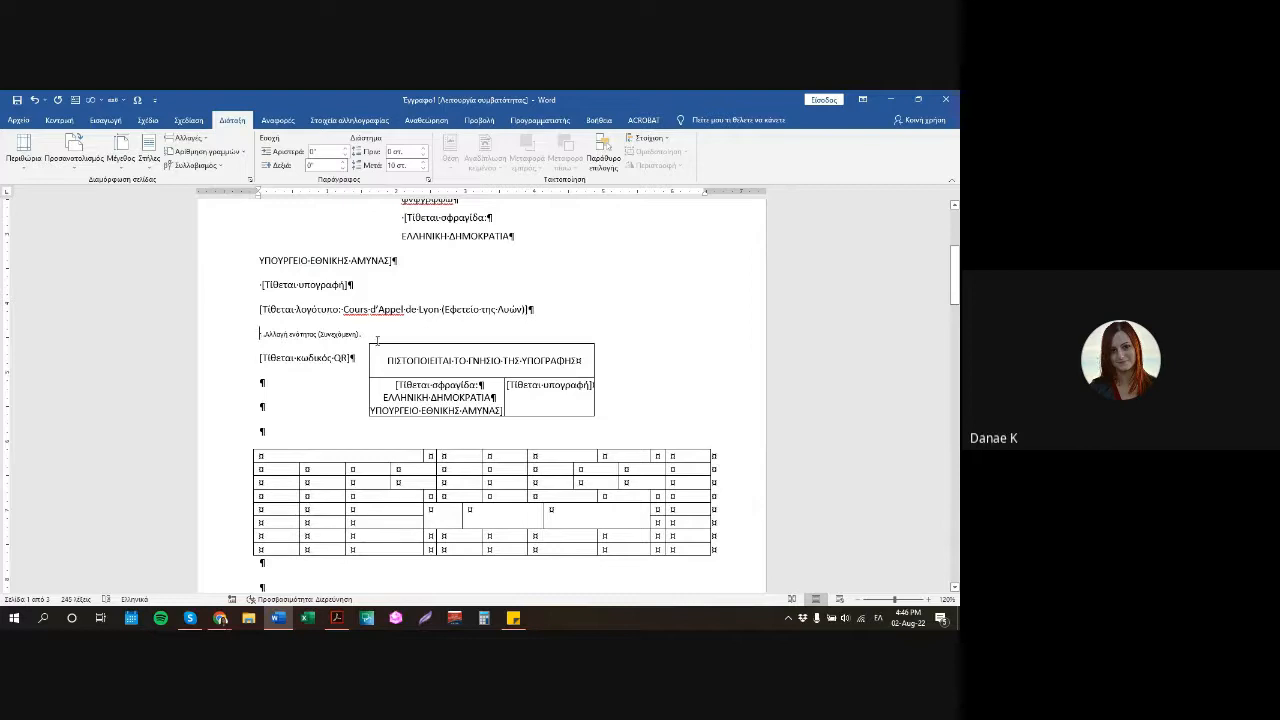
pyautogui.press('Delete')
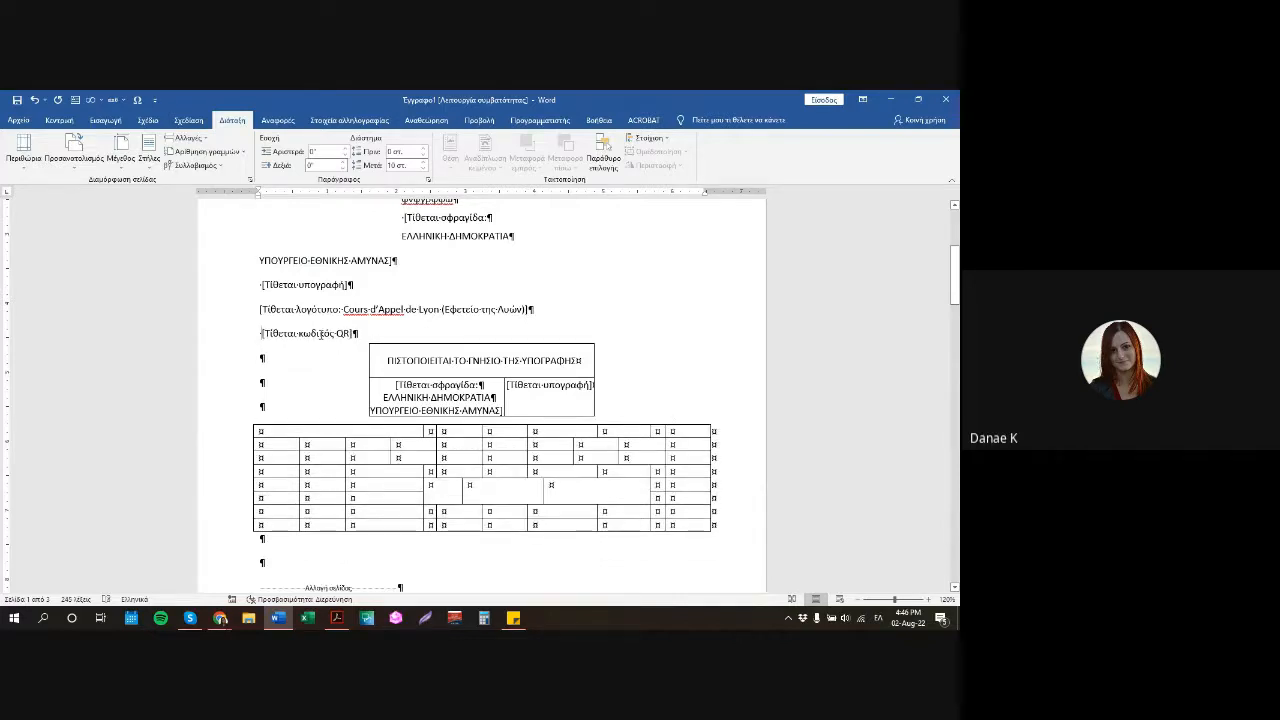
# Remove the leading spaces before "[Τίθεται κωδικός QR]" and before the "[Τίθεται υπογραφή]" line above it.
pyautogui.press('Delete')
pyautogui.scroll(2, 322, 334)
pyautogui.click(261, 355)
pyautogui.press('Delete')
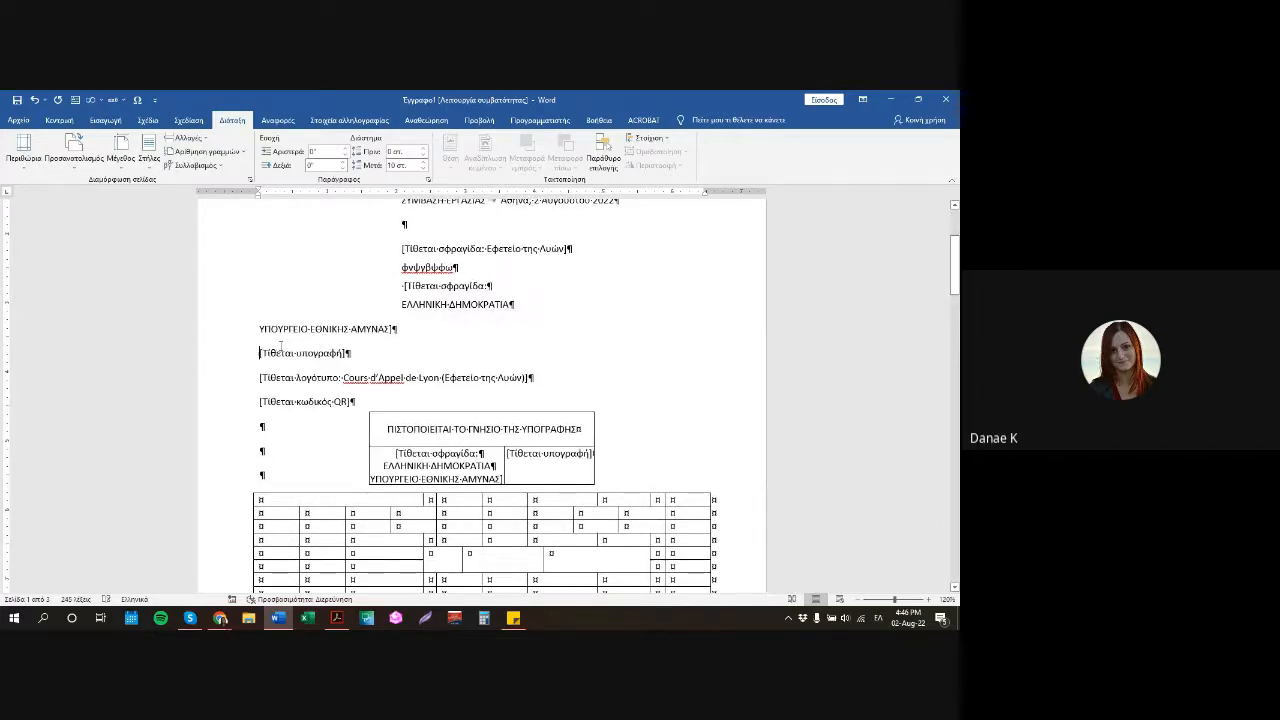
# Delete the continuous section break near the top of page 1 and return the indented block's left indent to 0".
pyautogui.scroll(3, 300, 340)
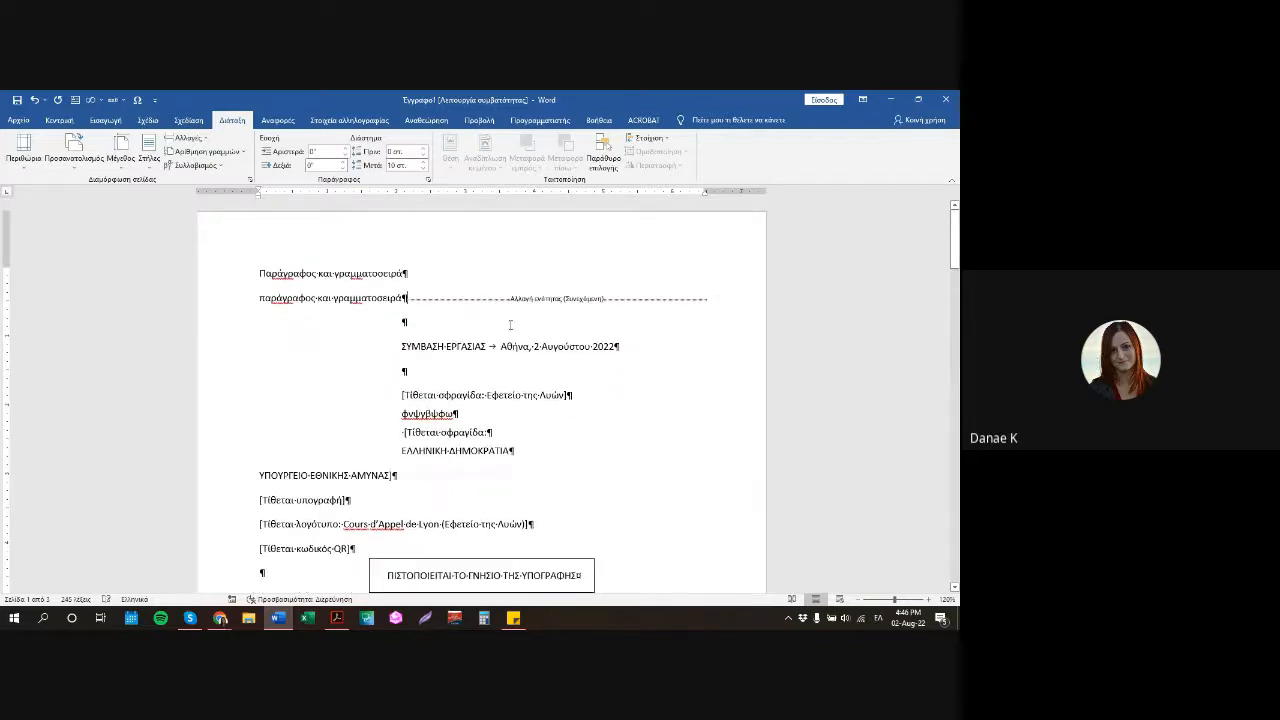
pyautogui.press('Delete')
pyautogui.moveTo(392, 322); pyautogui.dragTo(515, 452)
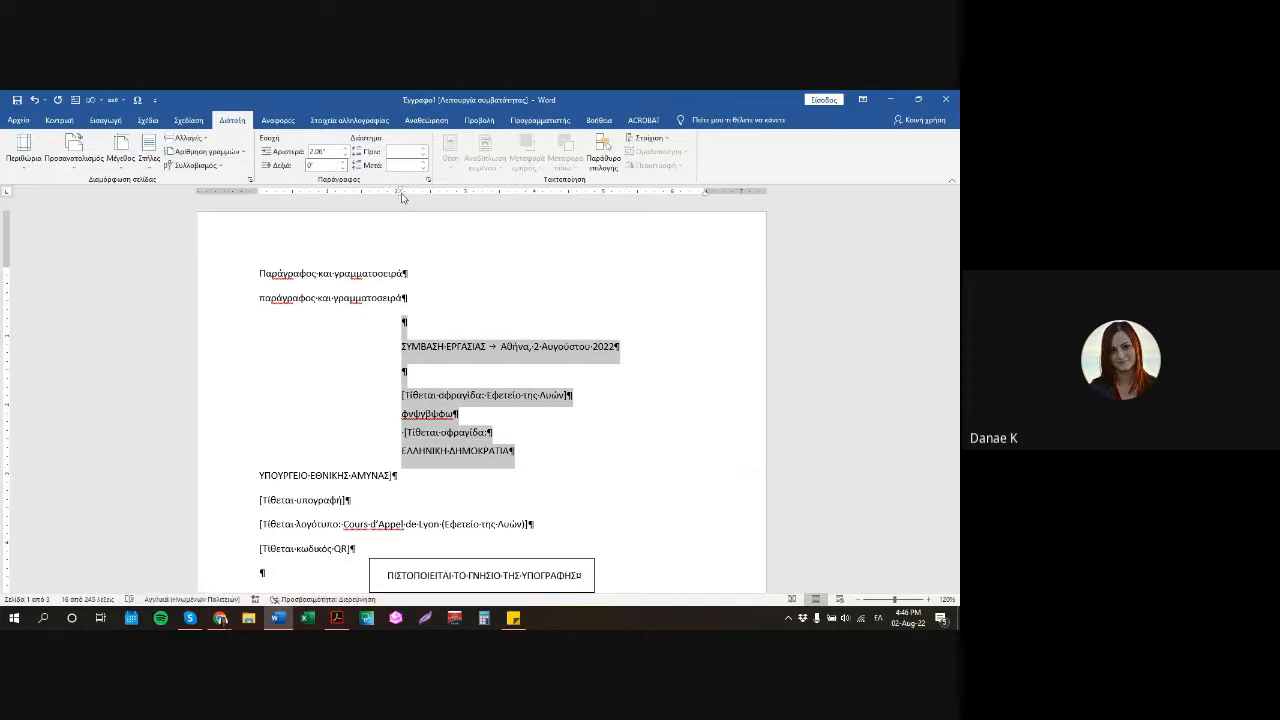
pyautogui.click(429, 324)
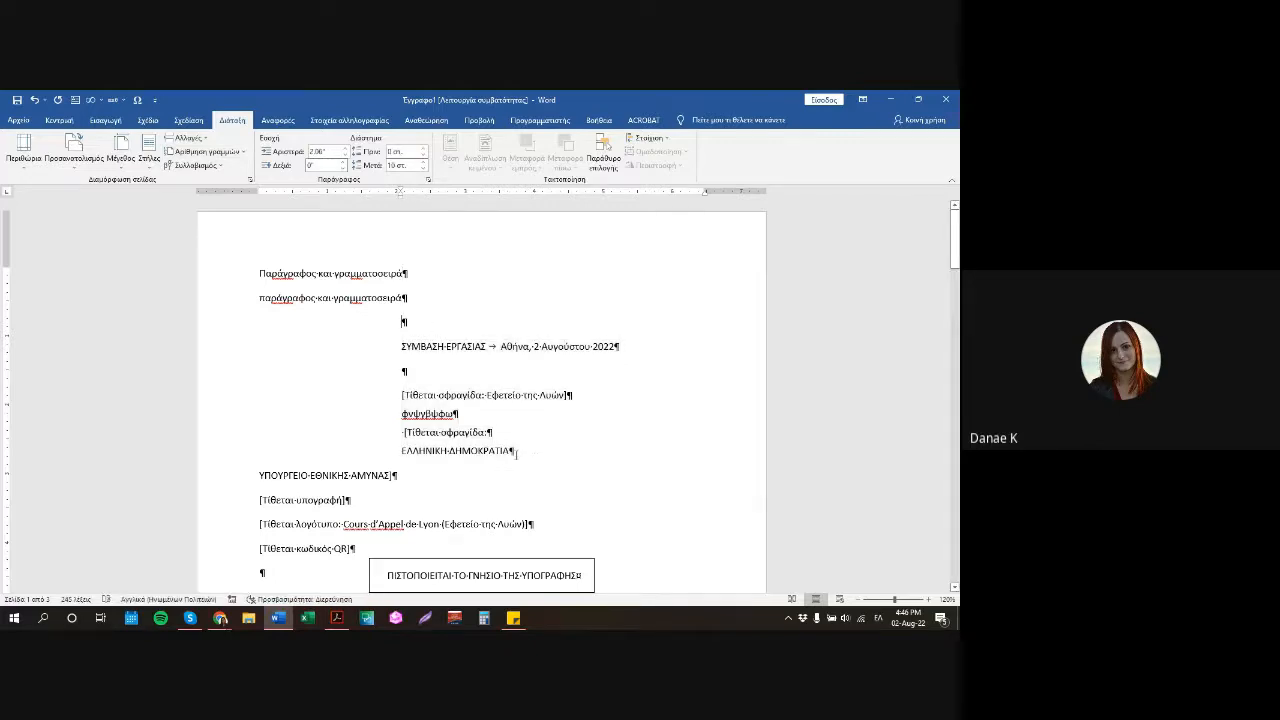
pyautogui.moveTo(505, 450); pyautogui.dragTo(356, 324)
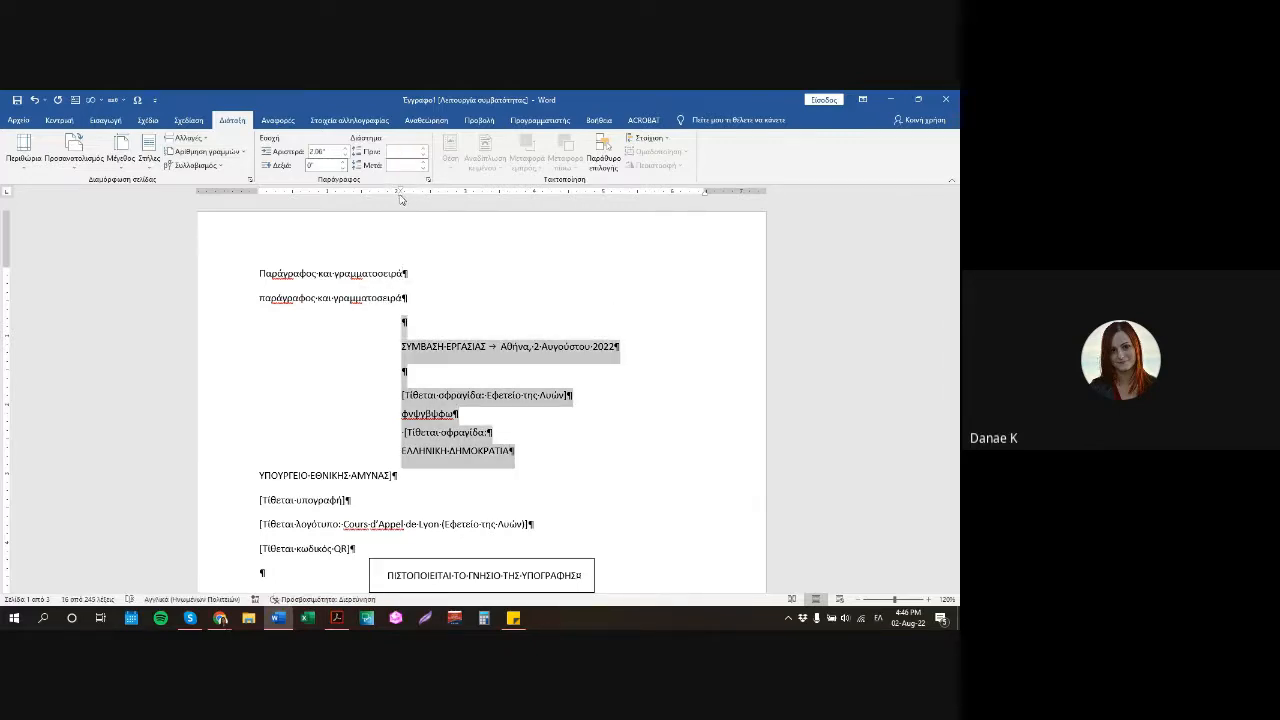
pyautogui.moveTo(401, 200); pyautogui.dragTo(258, 200)
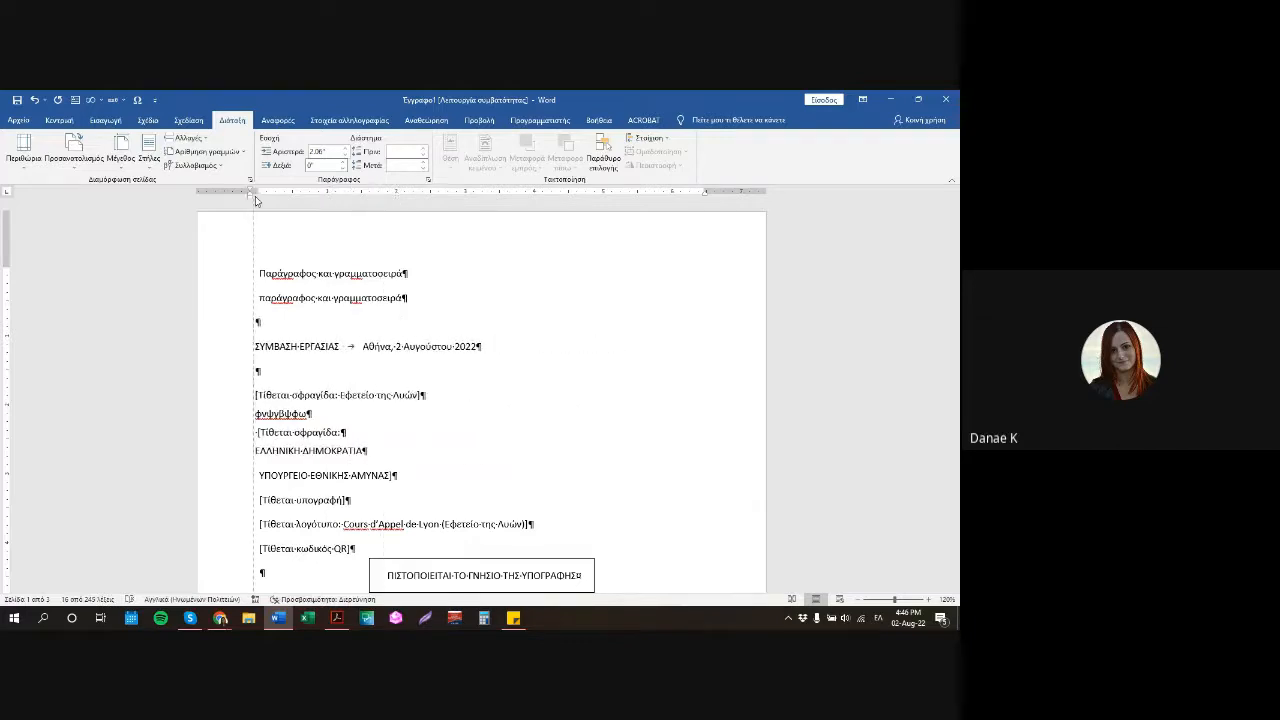
# Apply a two-column layout to the section containing page 1.
pyautogui.click(189, 138)
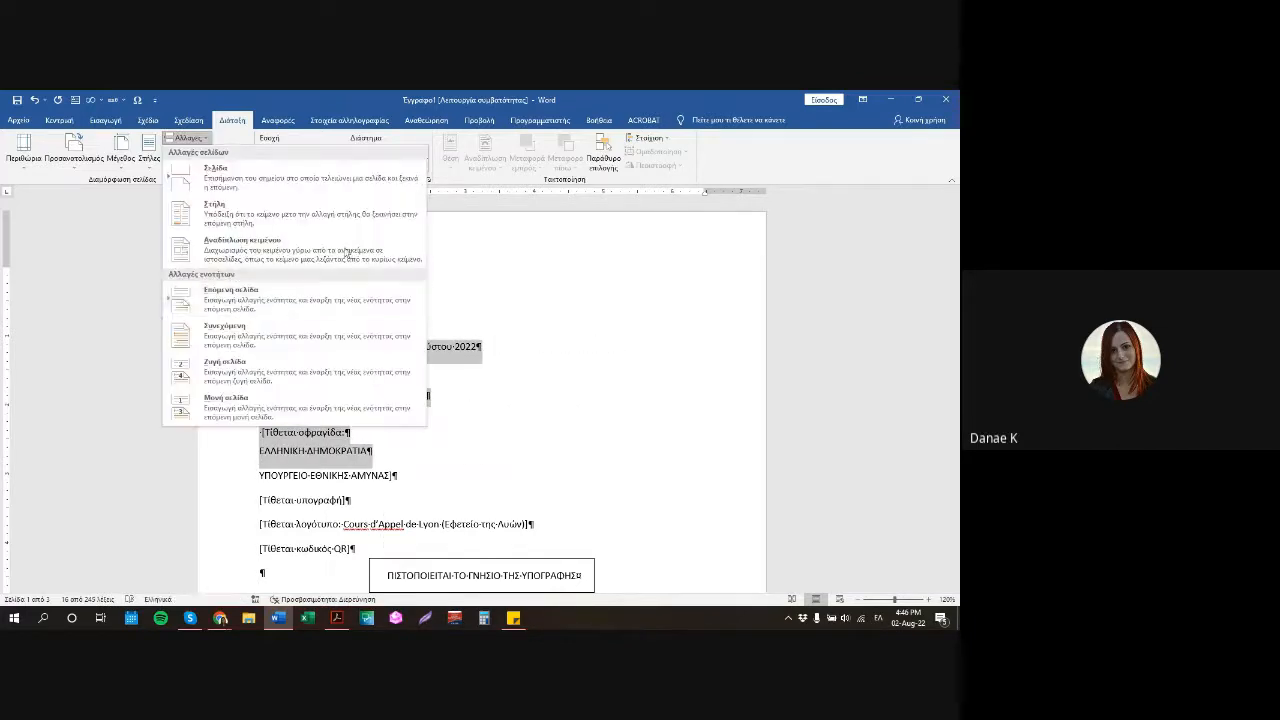
pyautogui.click(246, 338)
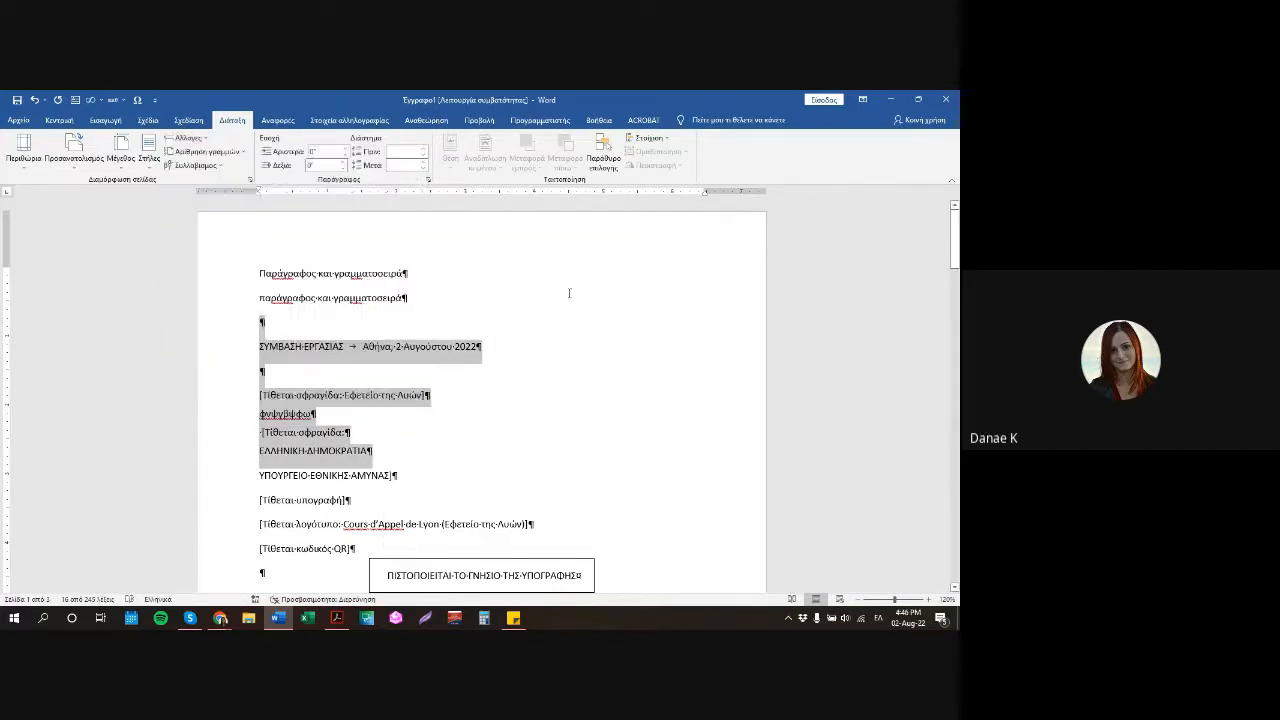
pyautogui.click(378, 327)
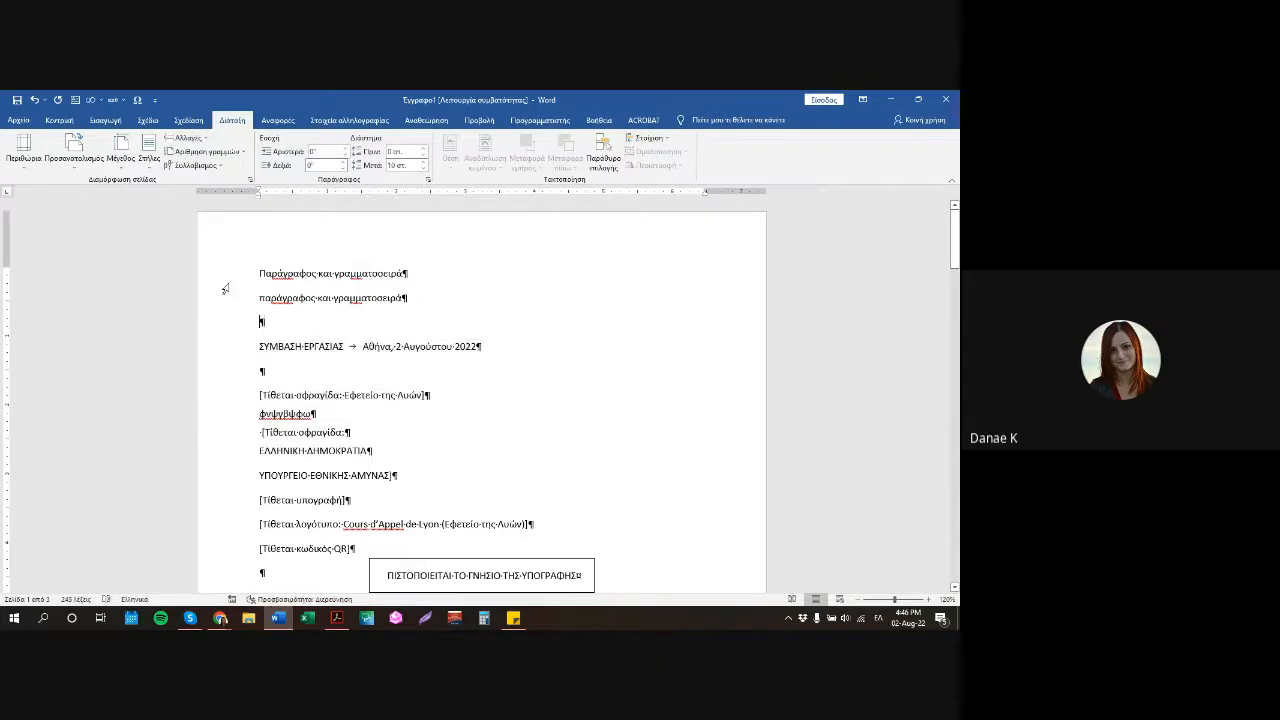
pyautogui.click(148, 162)
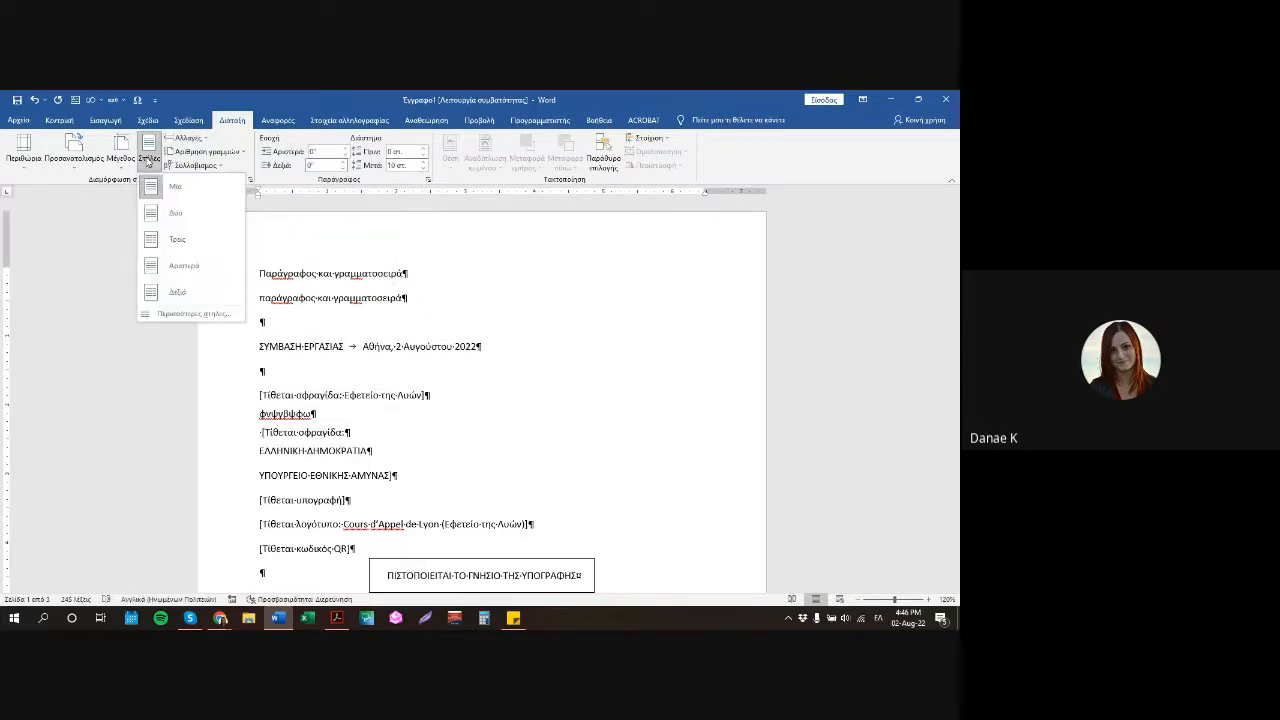
pyautogui.click(163, 214)
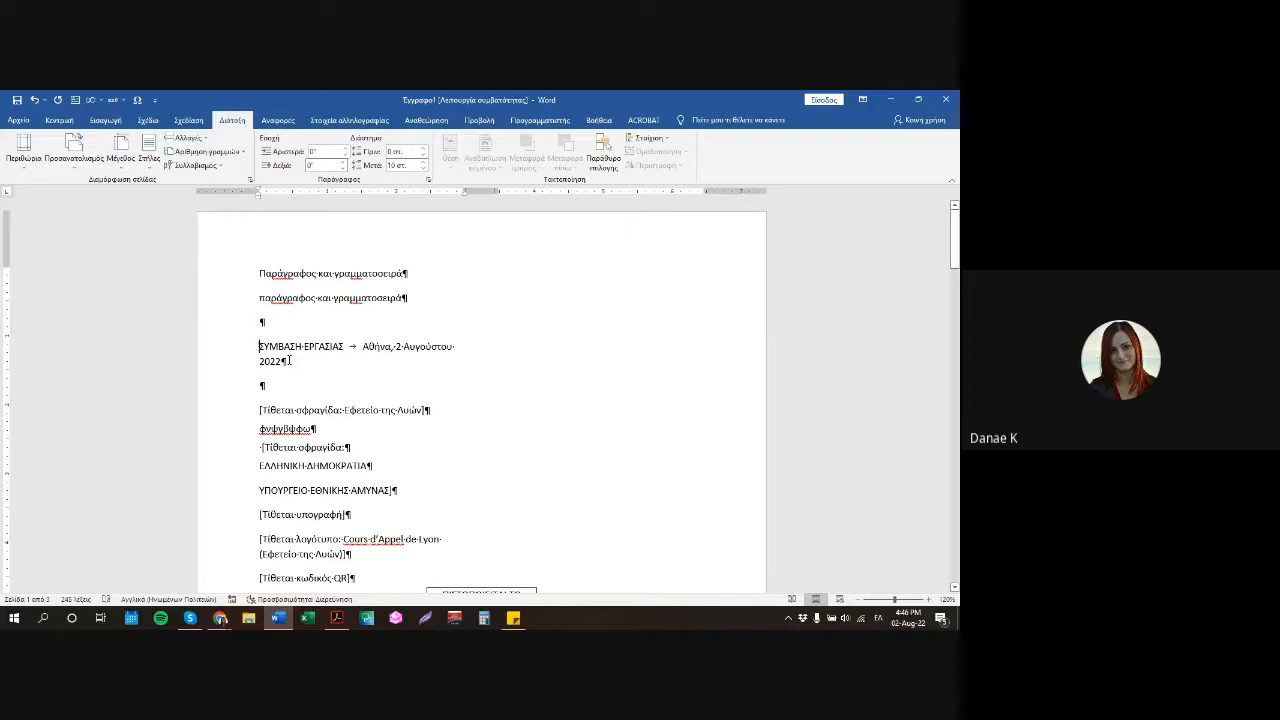
# Lay out only the block from "ΣΥΜΒΑΣΗ ΕΡΓΑΣΙΑΣ" through "ΕΛΛΗΝΙΚΗ ΔΗΜΟΚΡΑΤΙΑ" in three equal columns.
pyautogui.moveTo(289, 360); pyautogui.dragTo(429, 478)
pyautogui.click(148, 152)
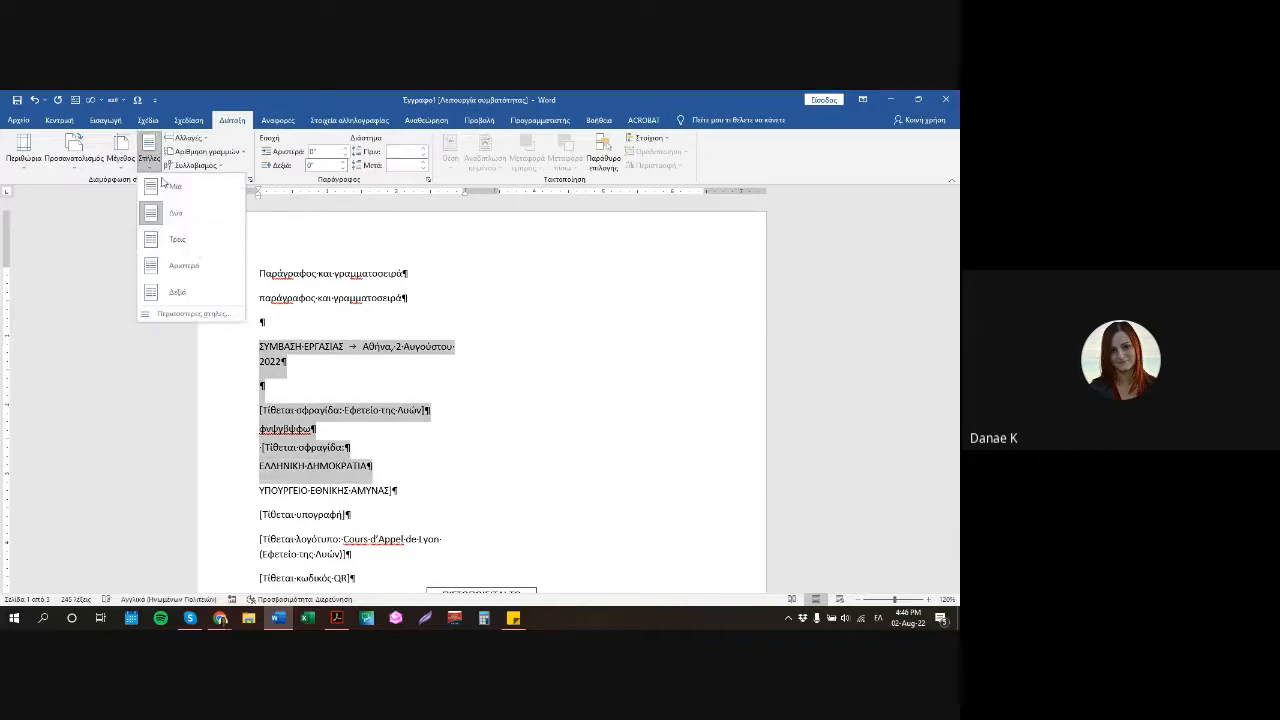
pyautogui.click(187, 211)
pyautogui.click(150, 158)
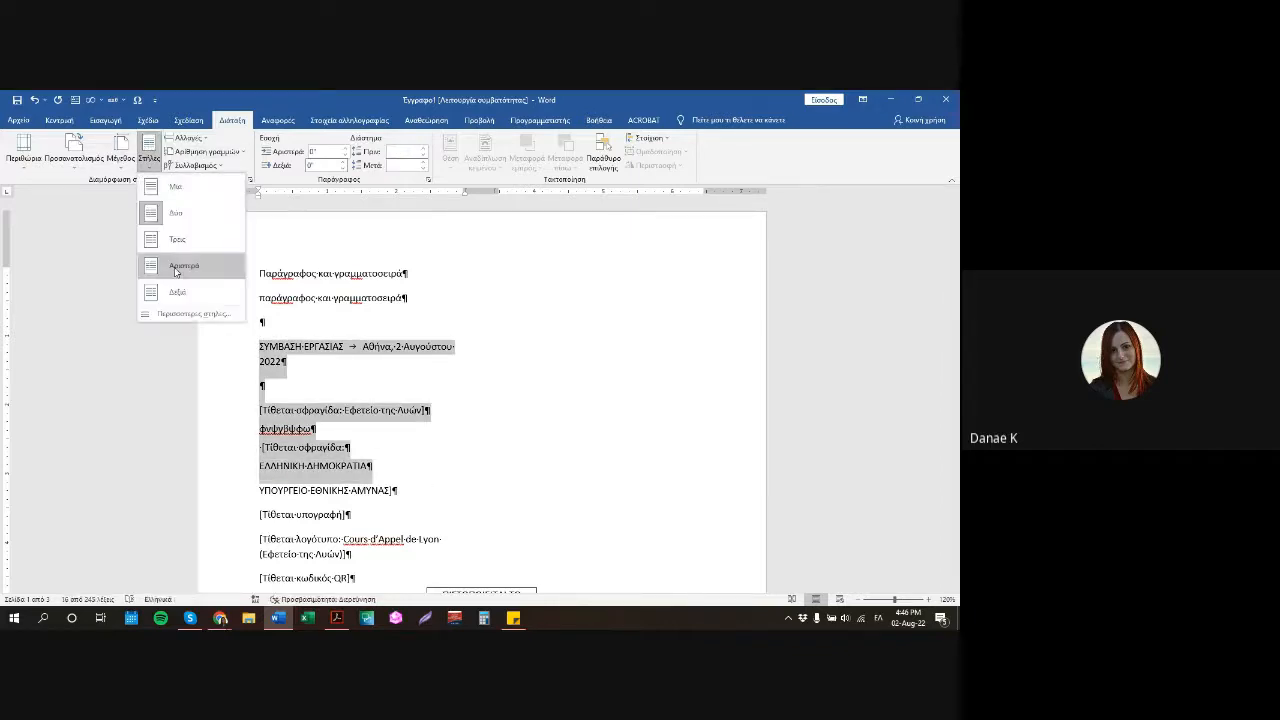
pyautogui.click(175, 268)
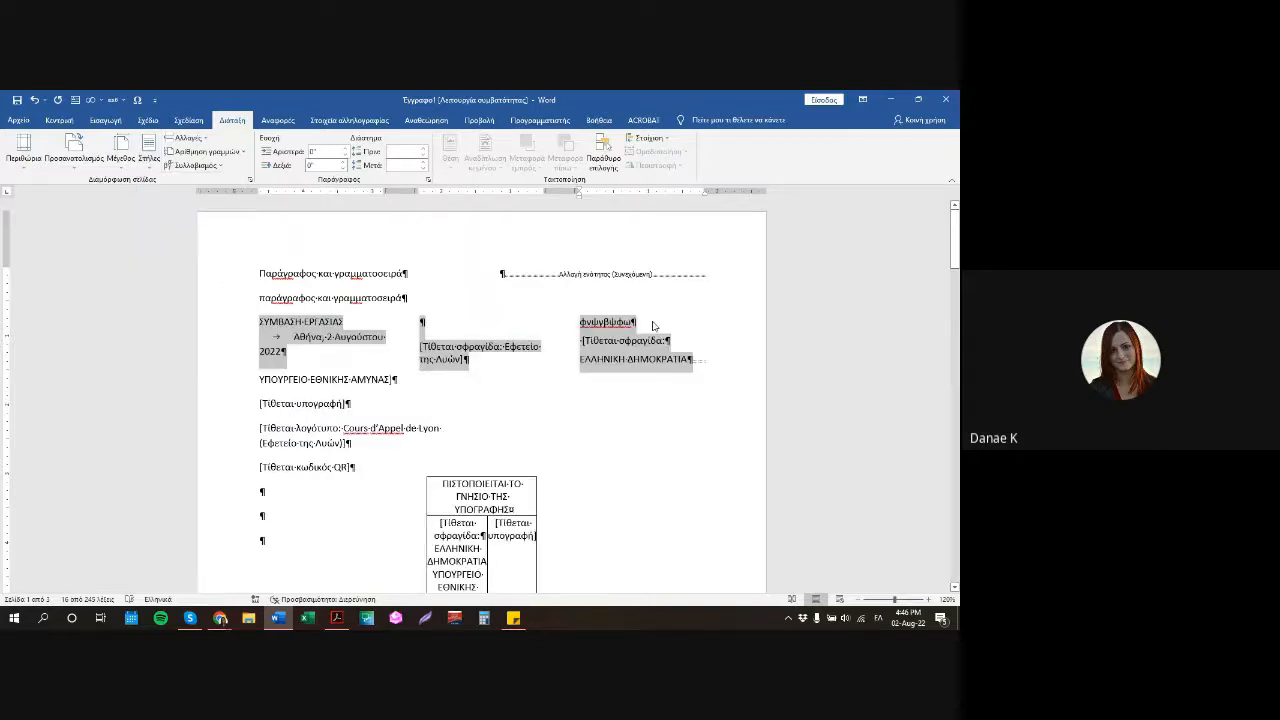
# Set the text from the first paragraph through "ΕΛΛΗΝΙΚΗ ΔΗΜΟΚΡΑΤΙΑ" on page 1 to a single-column layout.
pyautogui.click(704, 359)
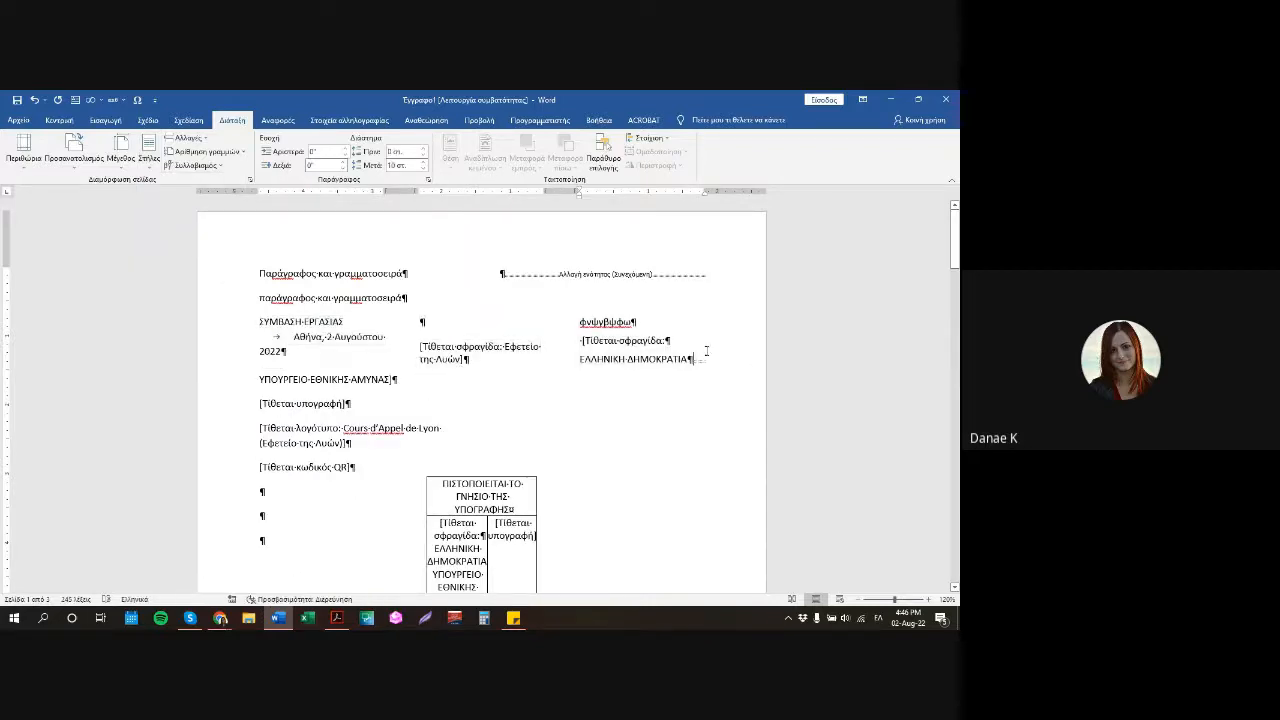
pyautogui.moveTo(704, 359); pyautogui.dragTo(220, 283)
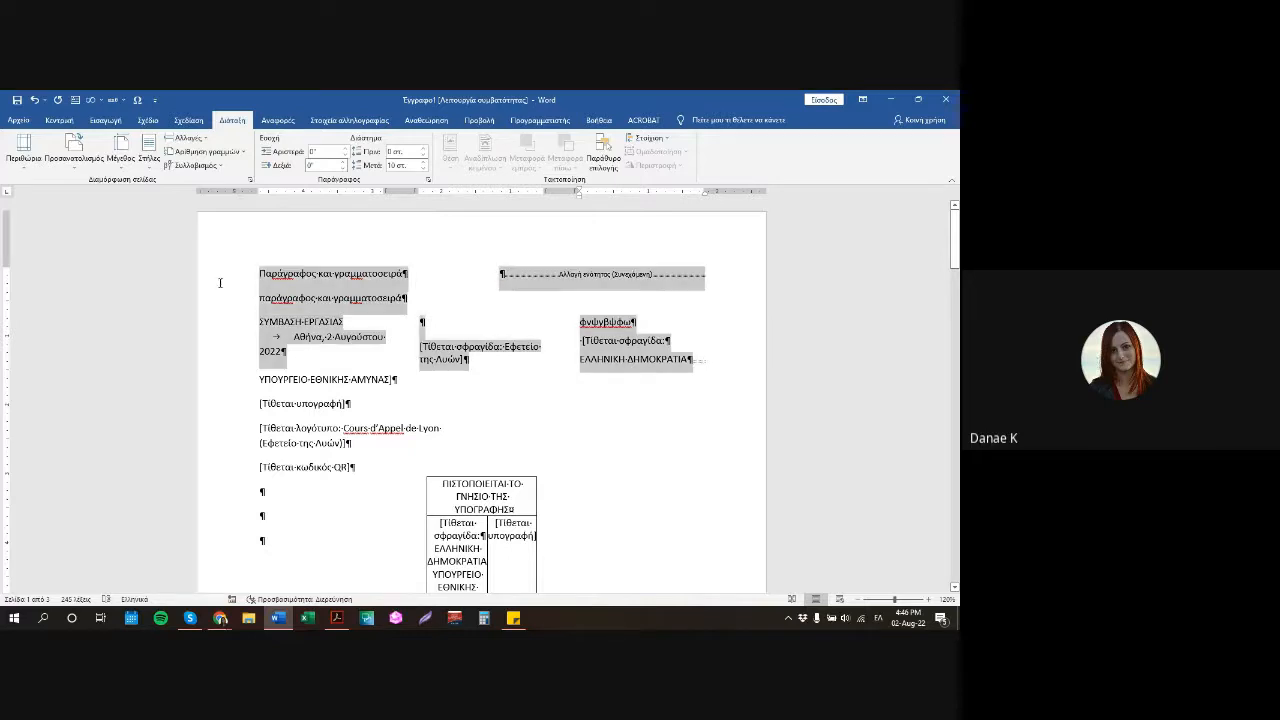
pyautogui.click(150, 152)
pyautogui.click(174, 183)
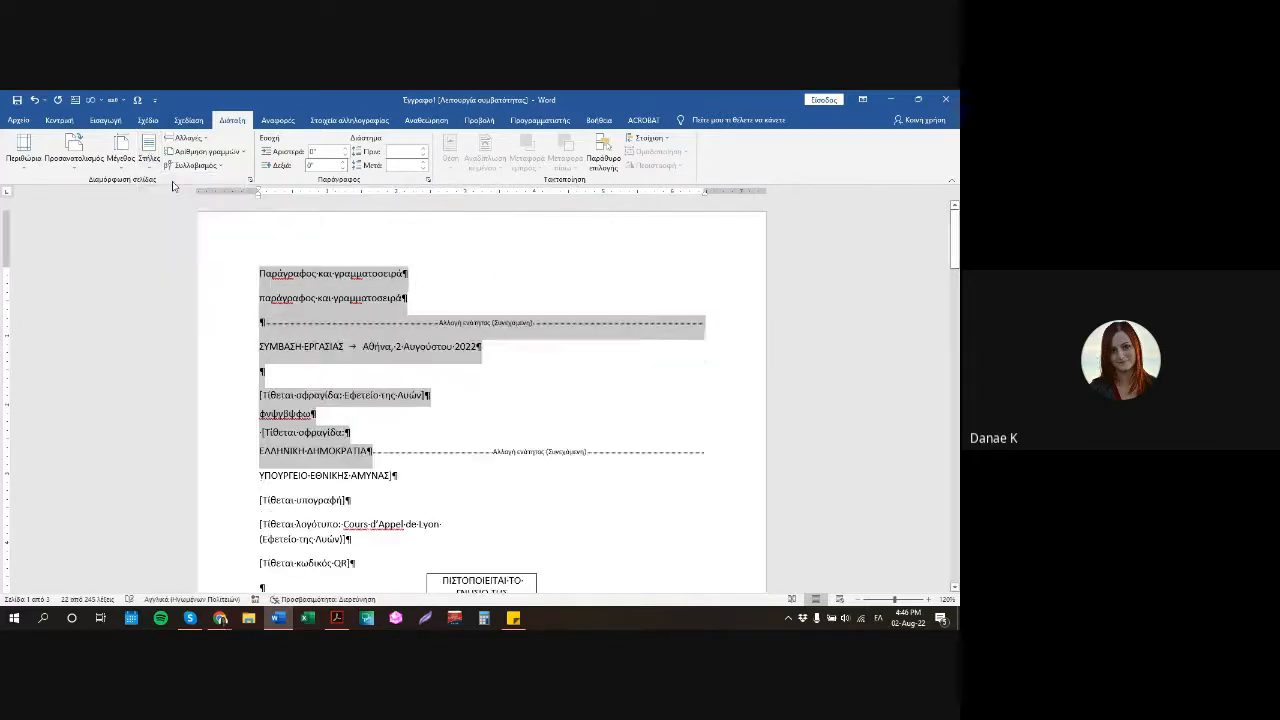
# Delete the continuous section breaks after "ΕΛΛΗΝΙΚΗ ΔΗΜΟΚΡΑΤΙΑ" and above "ΣΥΜΒΑΣΗ ΕΡΓΑΣΙΑΣ".
pyautogui.click(372, 452)
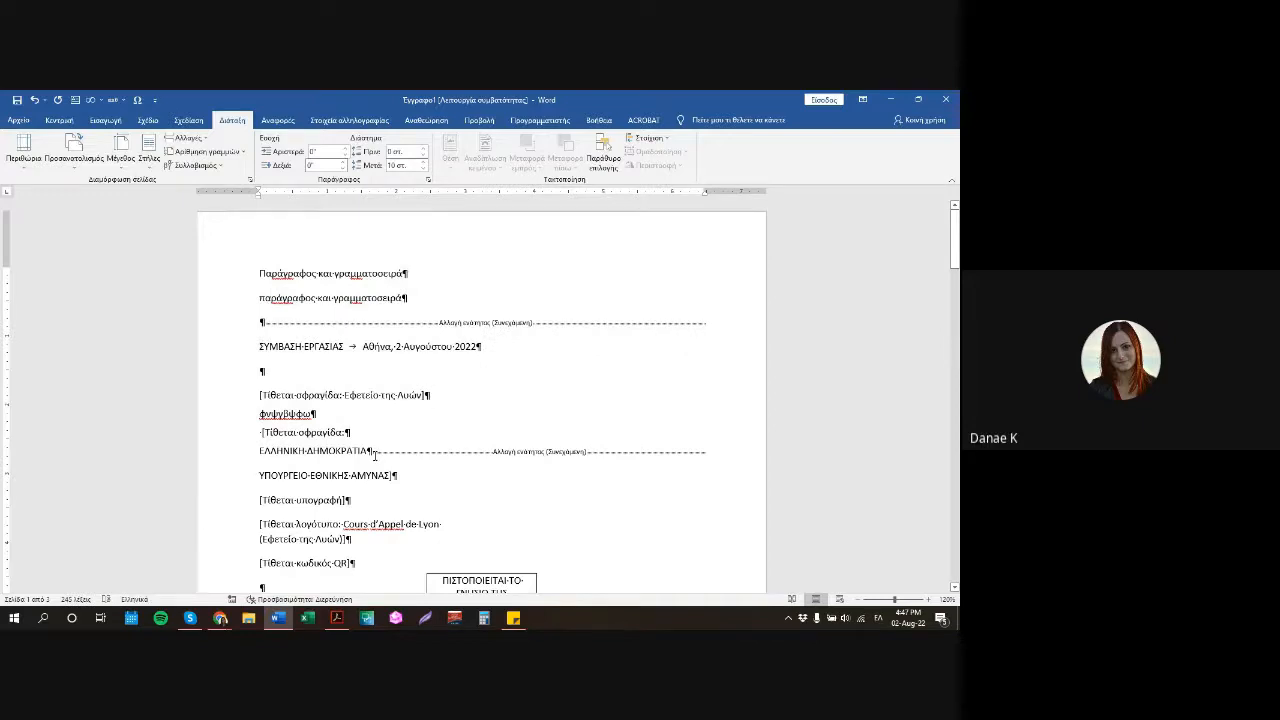
pyautogui.press('Delete')
pyautogui.click(388, 321)
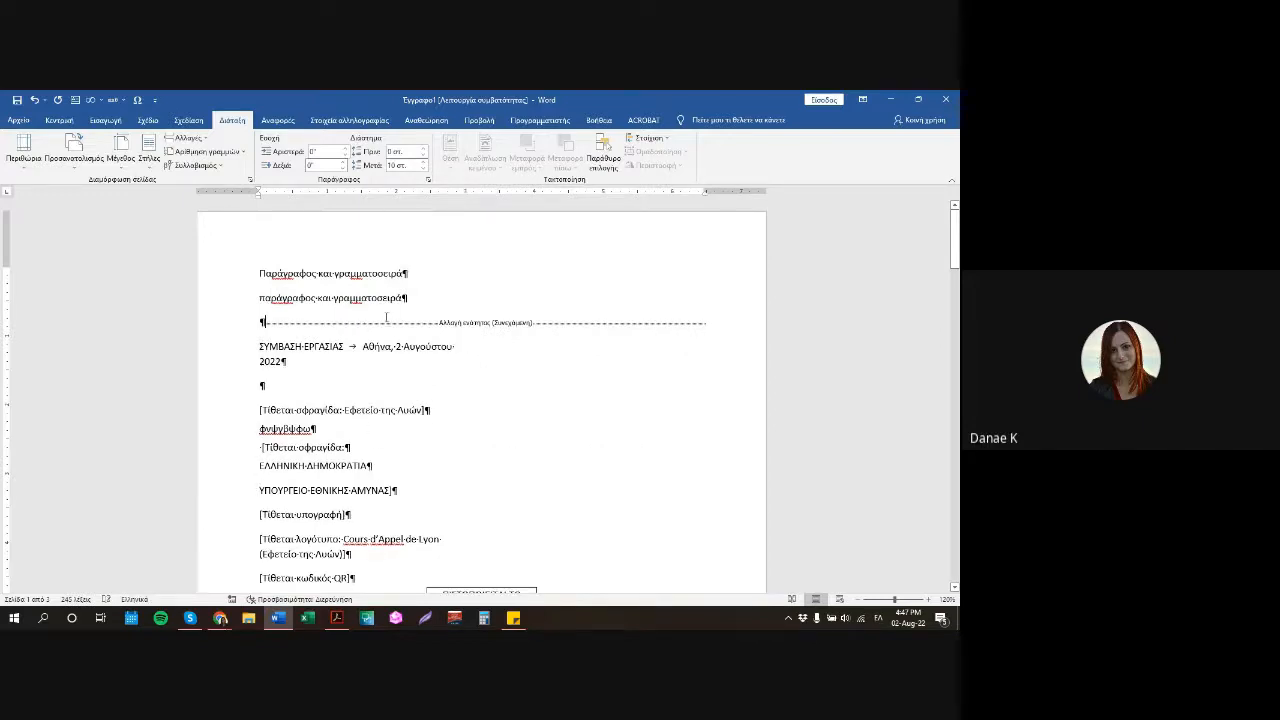
pyautogui.press('Delete')
# Hide the formatting marks in the document and return to the beginning of page 1.
pyautogui.scroll(-10, 409, 331)
pyautogui.scroll(-6, 419, 331)
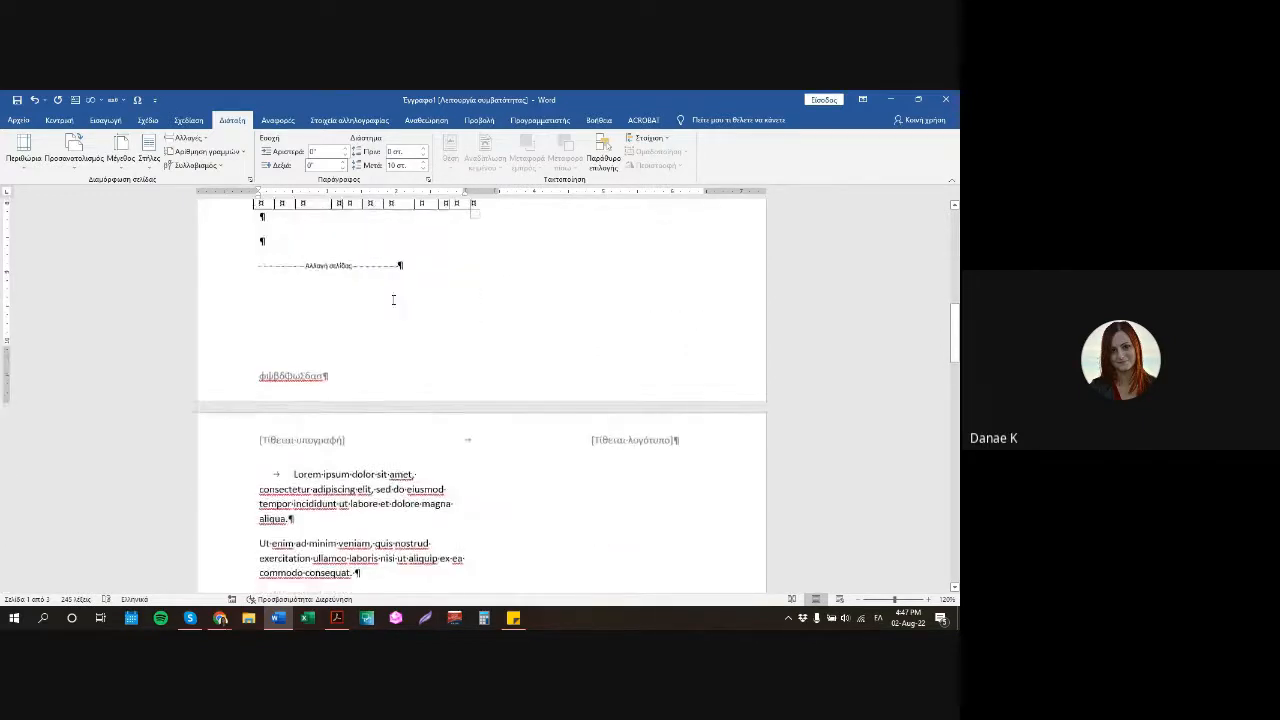
pyautogui.scroll(3, 410, 310)
pyautogui.scroll(3, 410, 310)
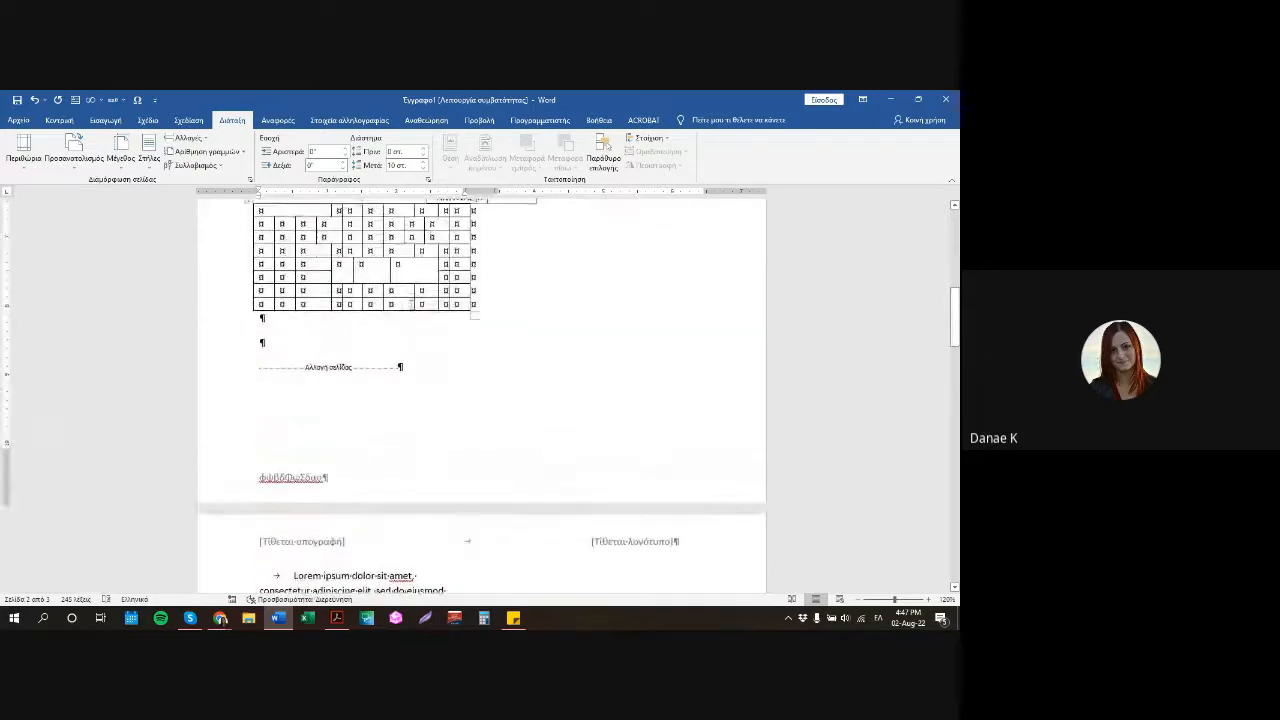
pyautogui.click(59, 120)
pyautogui.click(454, 142)
pyautogui.scroll(12, 420, 320)
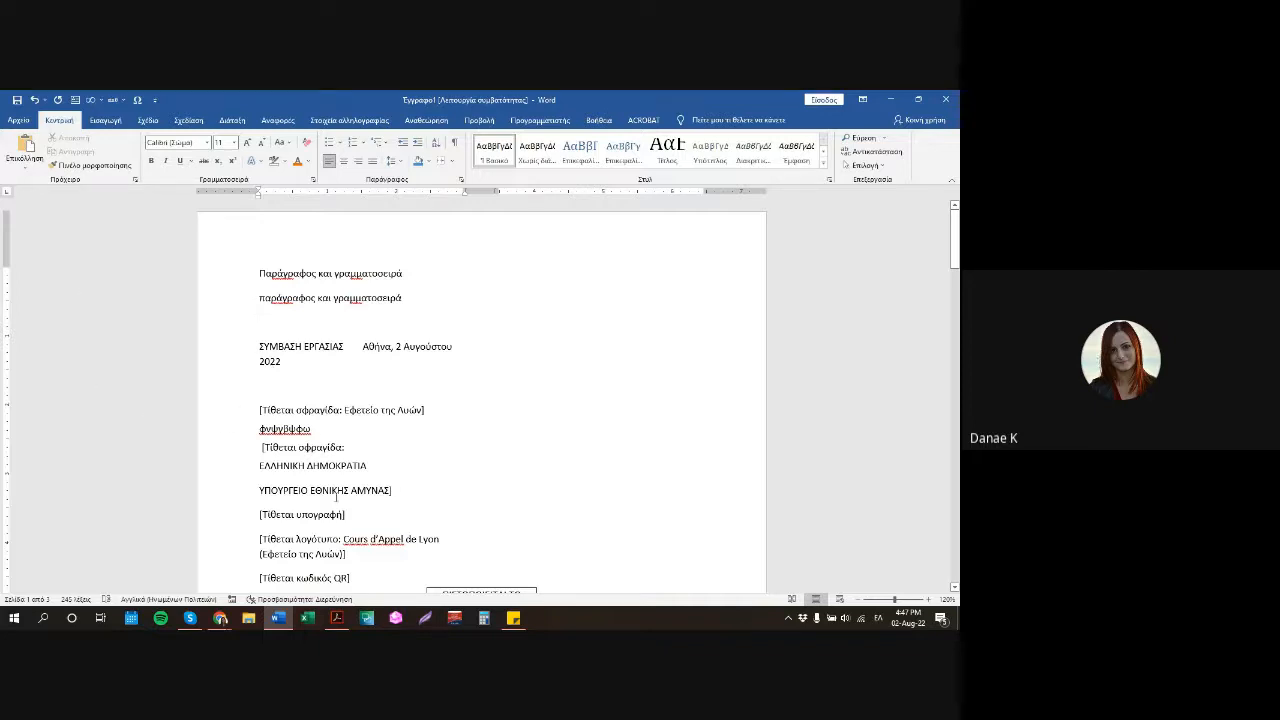
# Switch to the webinar PDF in Adobe Acrobat, review slide 15 on page and section breaks, and return to Word.
pyautogui.click(336, 617)
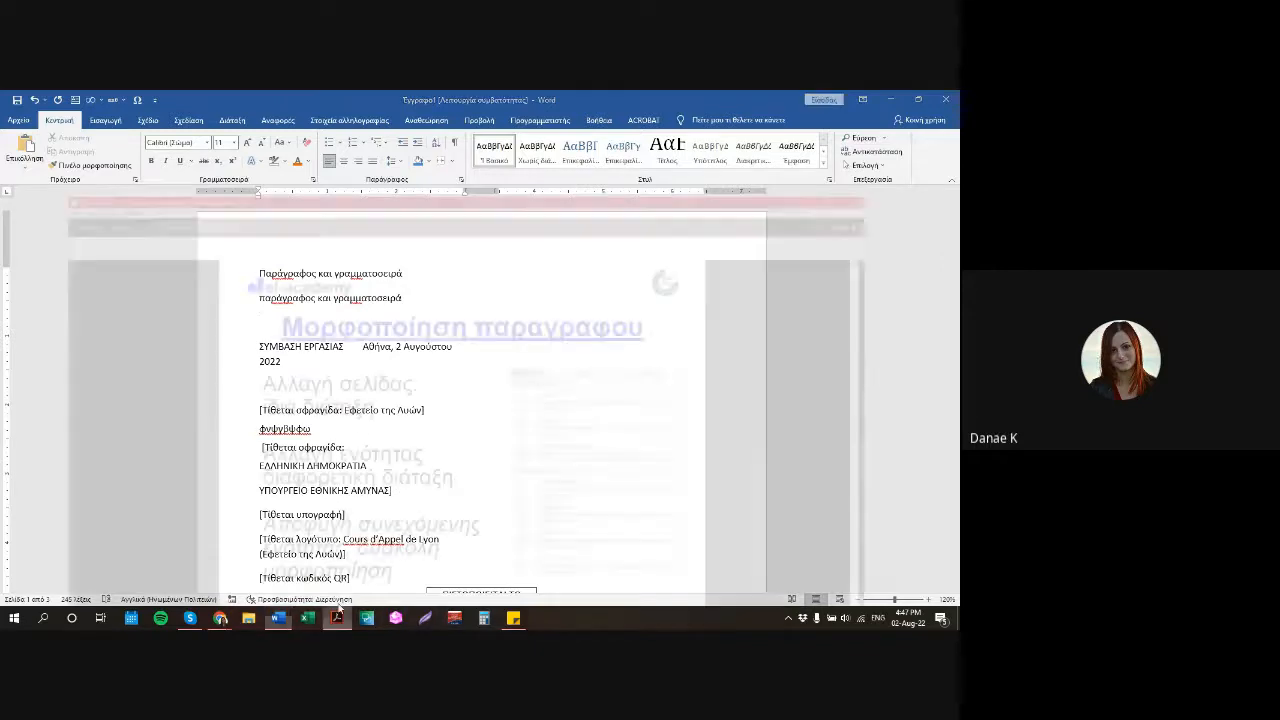
pyautogui.scroll(-1, 736, 393)
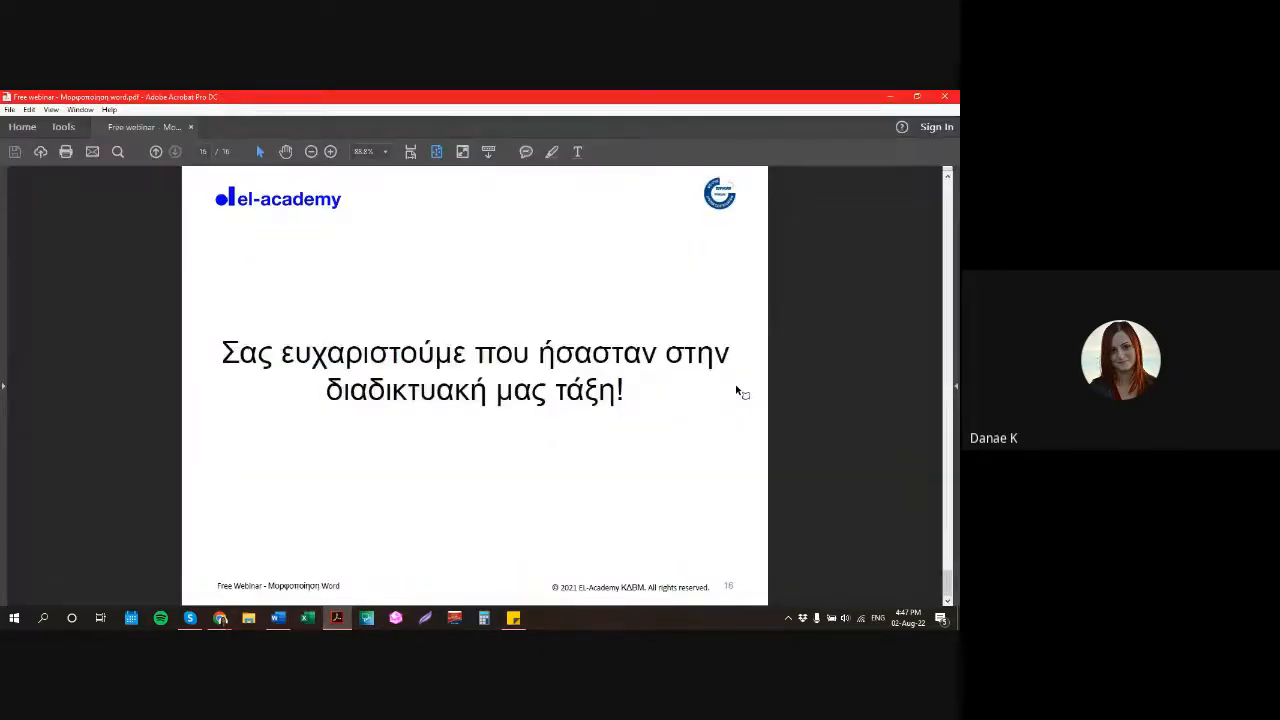
pyautogui.scroll(1, 736, 389)
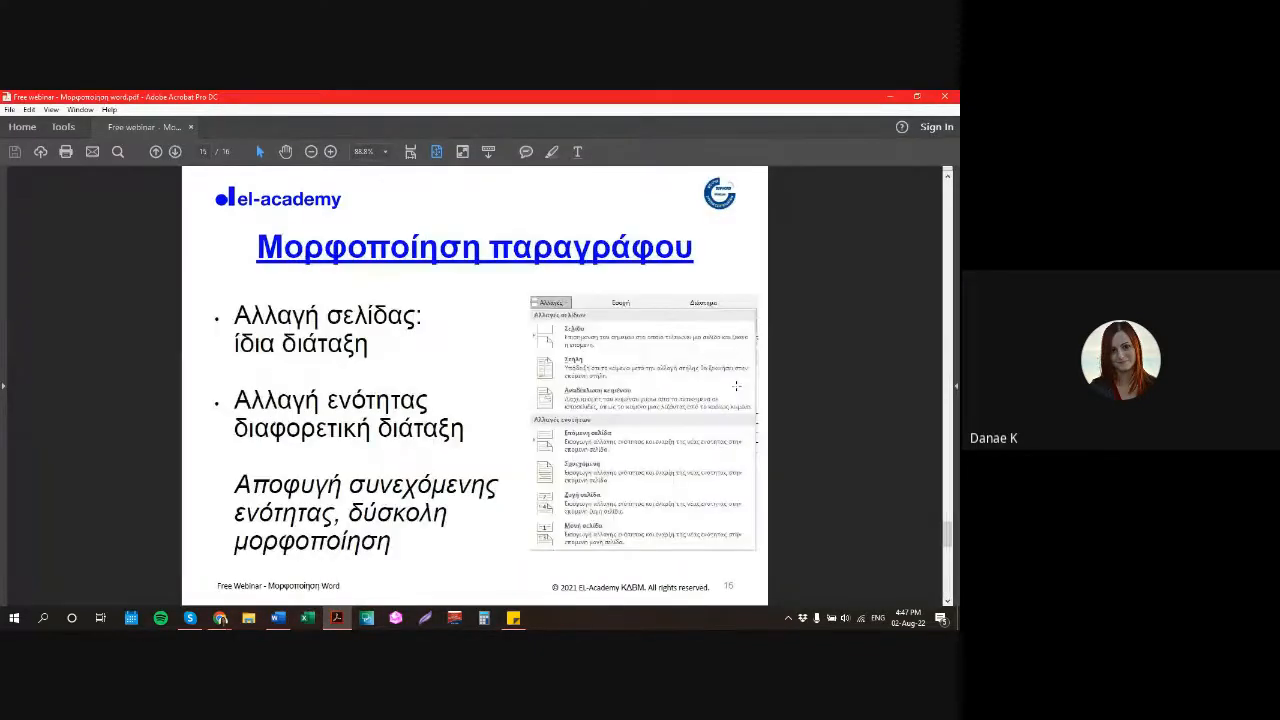
pyautogui.click(889, 96)
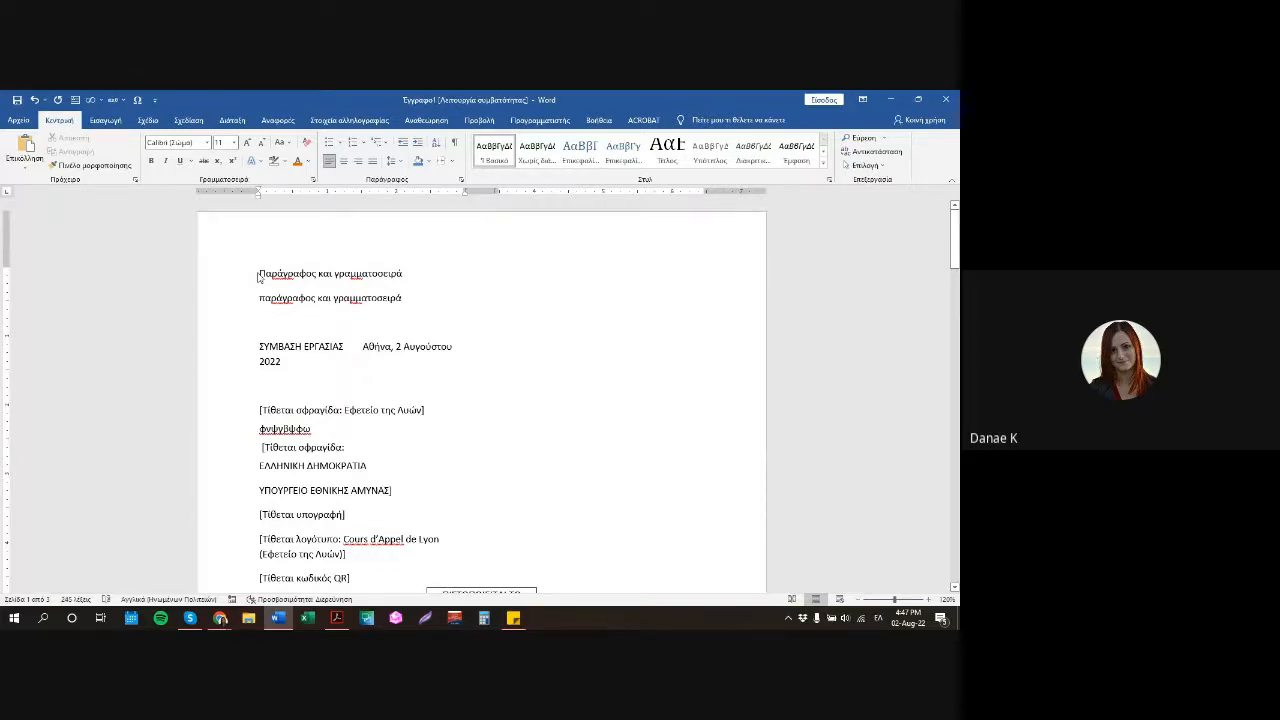
# Insert an empty paragraph before the first line and remove the leading space before "[Τίθεται σφραγίδα:" above "ΕΛΛΗΝΙΚΗ ΔΗΜΟΚΡΑΤΙΑ".
pyautogui.press('Return')
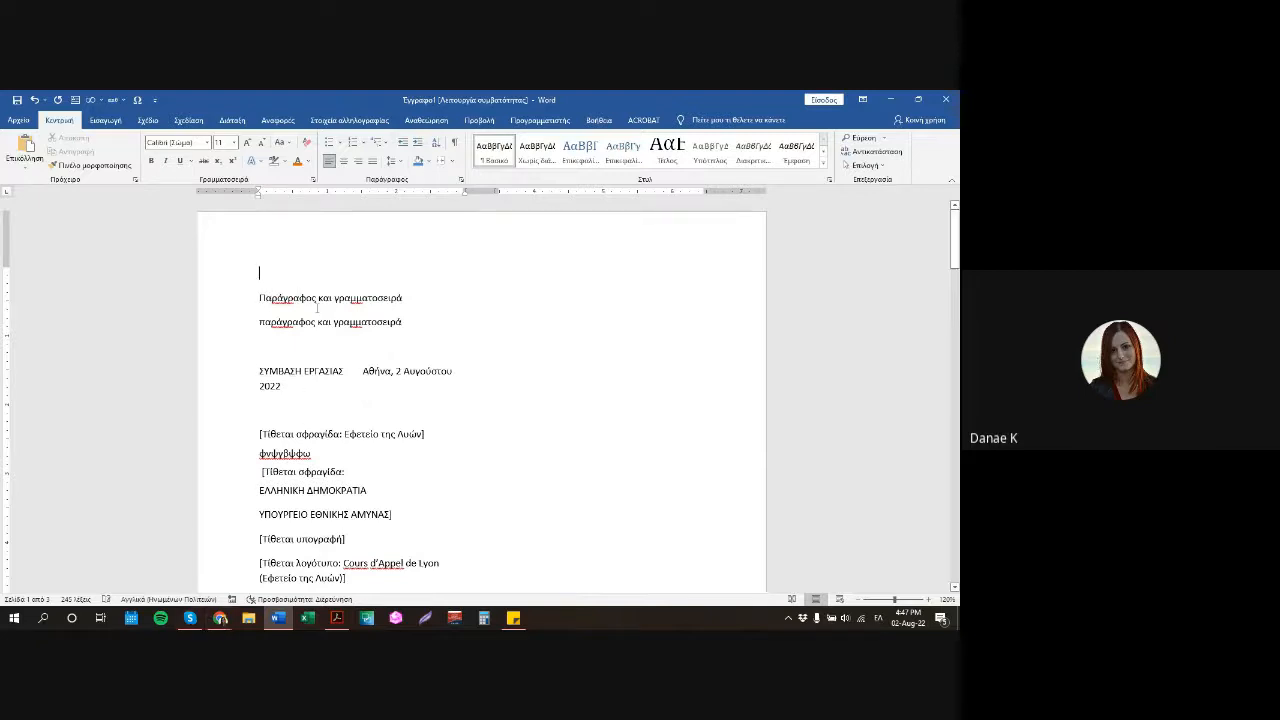
pyautogui.click(274, 264)
pyautogui.click(261, 475)
# Switch to Chrome to check the online meeting, and return to the Word document.
pyautogui.click(220, 617)
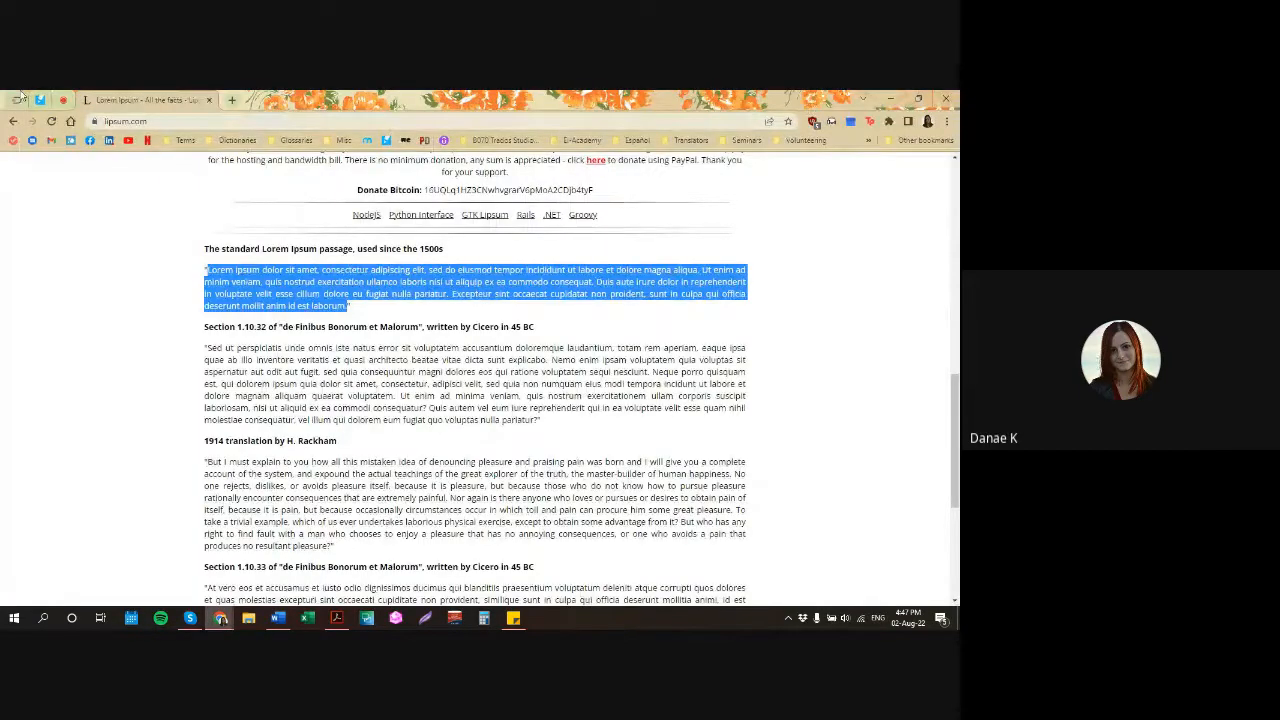
pyautogui.click(20, 97)
pyautogui.click(891, 99)
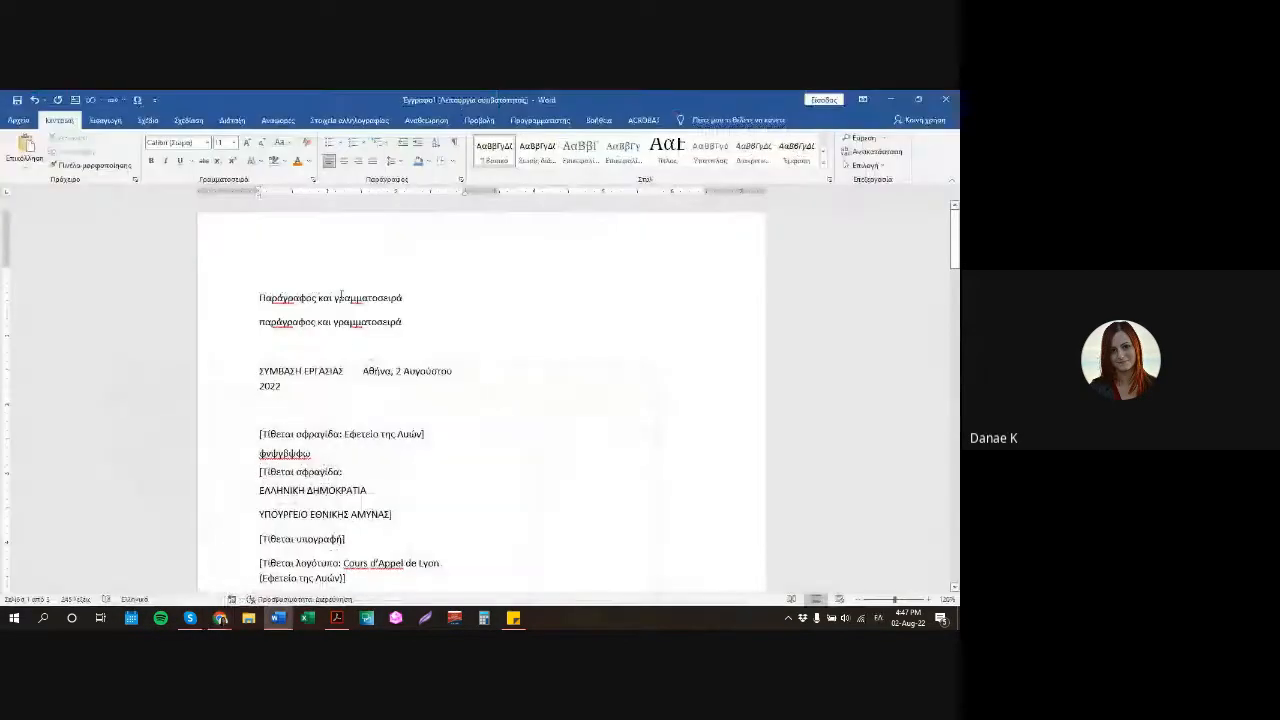
# Delete the empty paragraph above the first line of page 1.
pyautogui.click(345, 346)
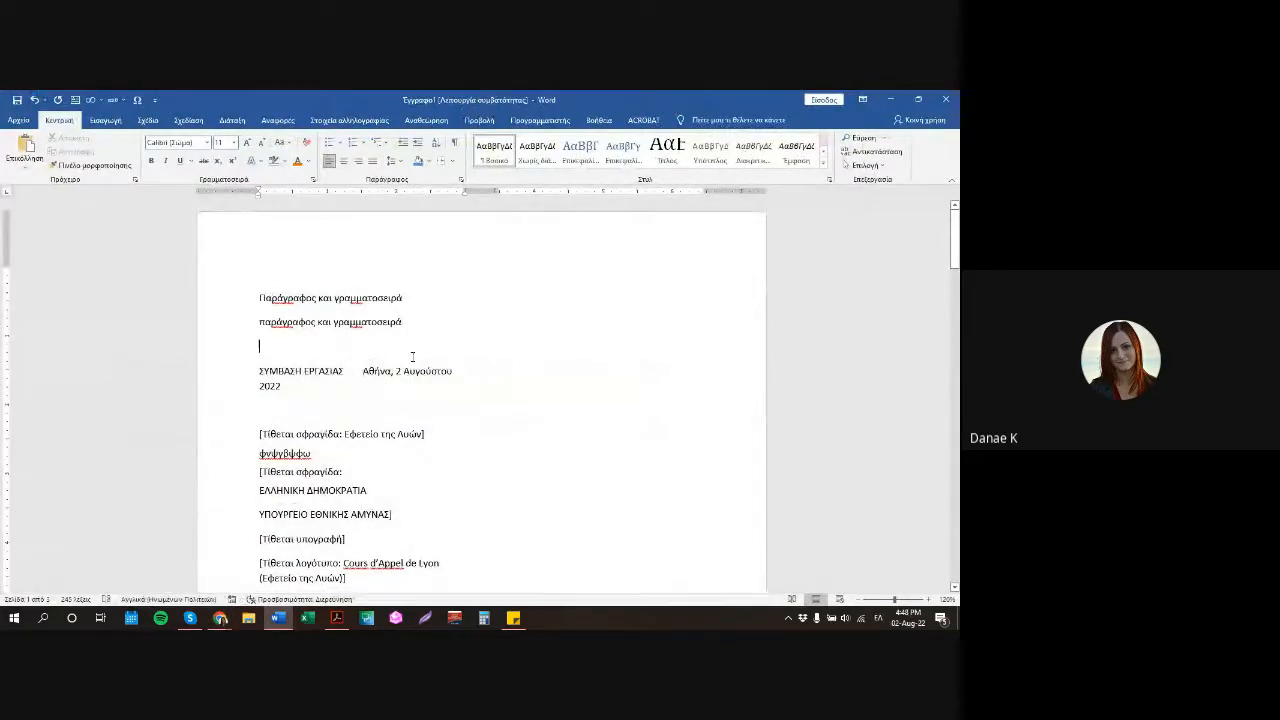
pyautogui.click(264, 271)
pyautogui.press('Delete')
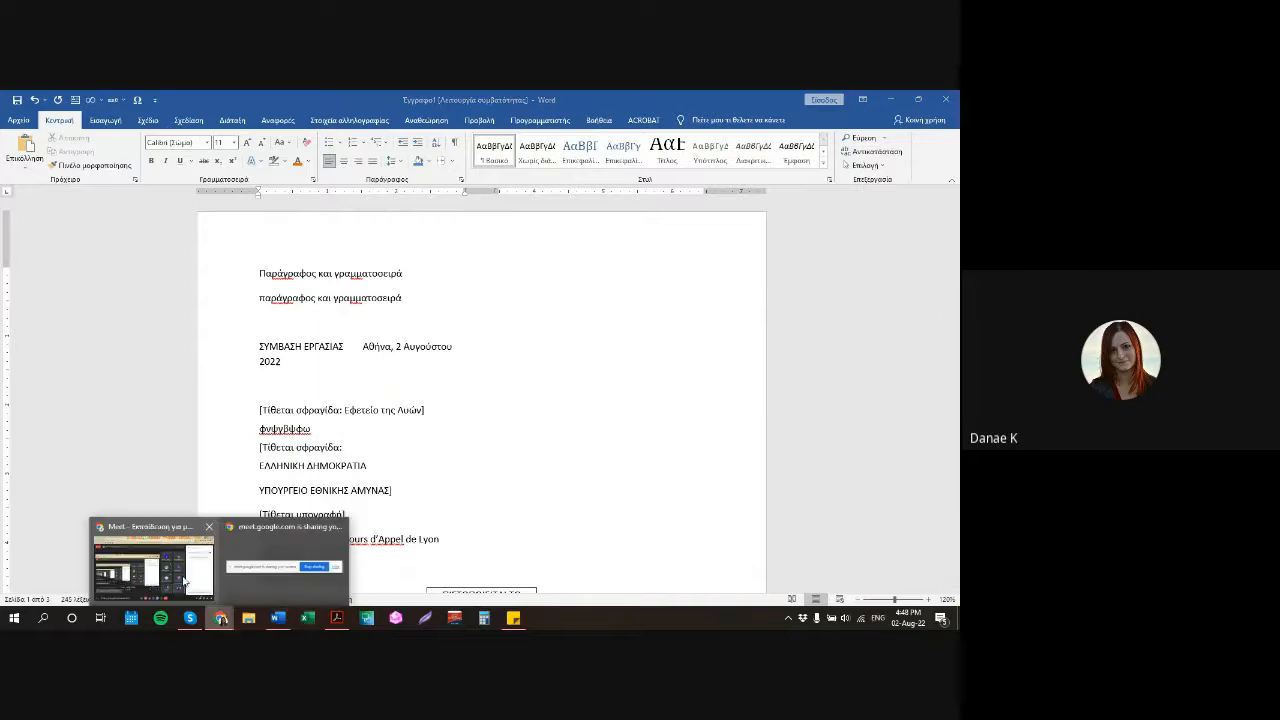
pyautogui.hotkey('alt', 'Tab')
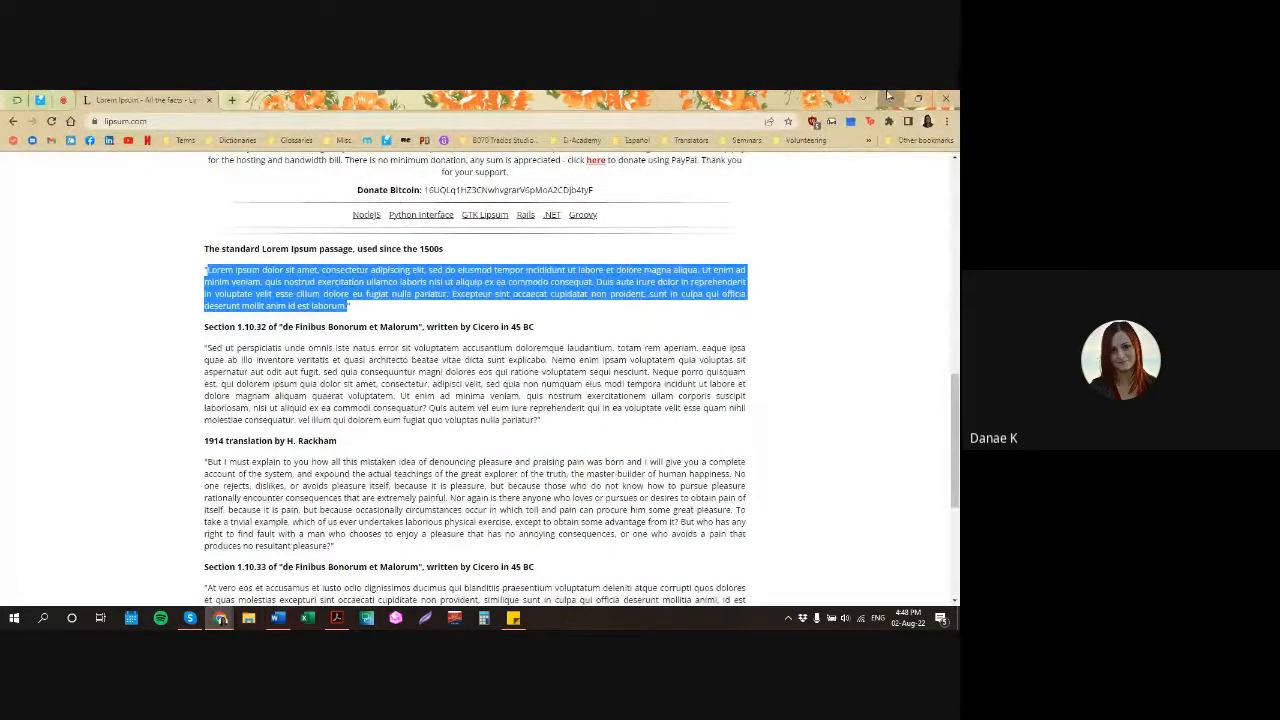
pyautogui.click(888, 97)
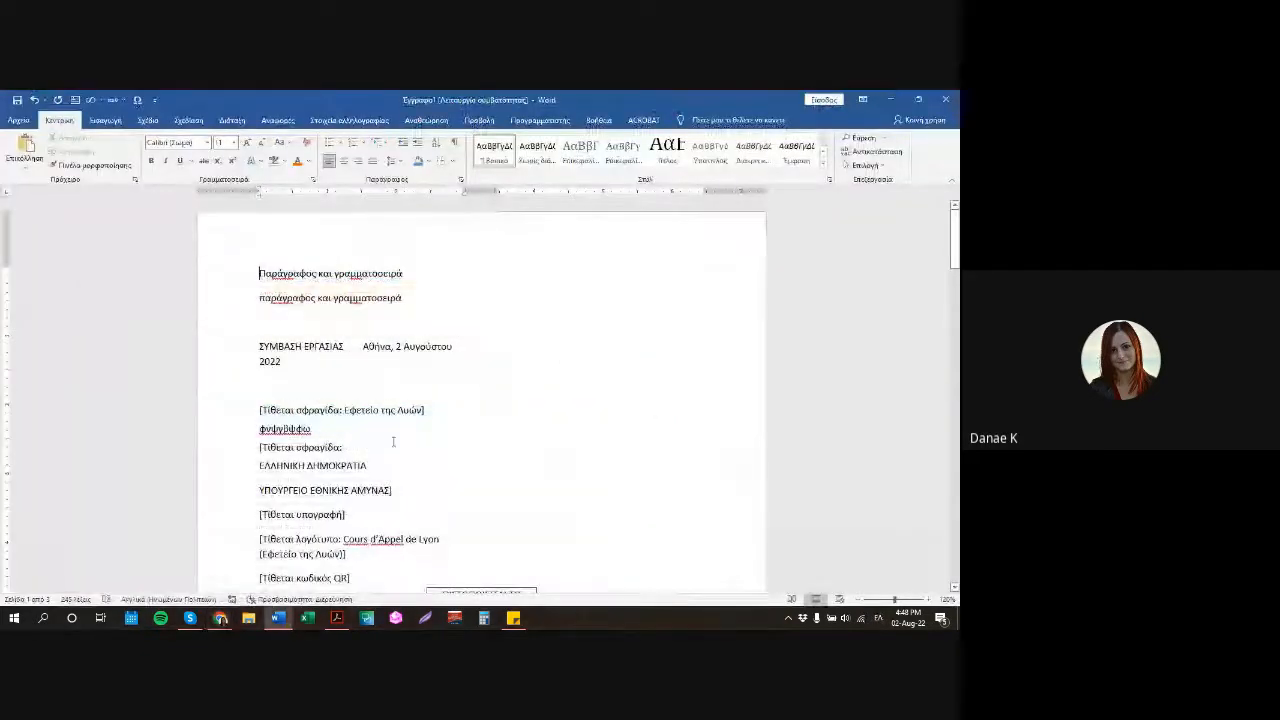
pyautogui.click(363, 346)
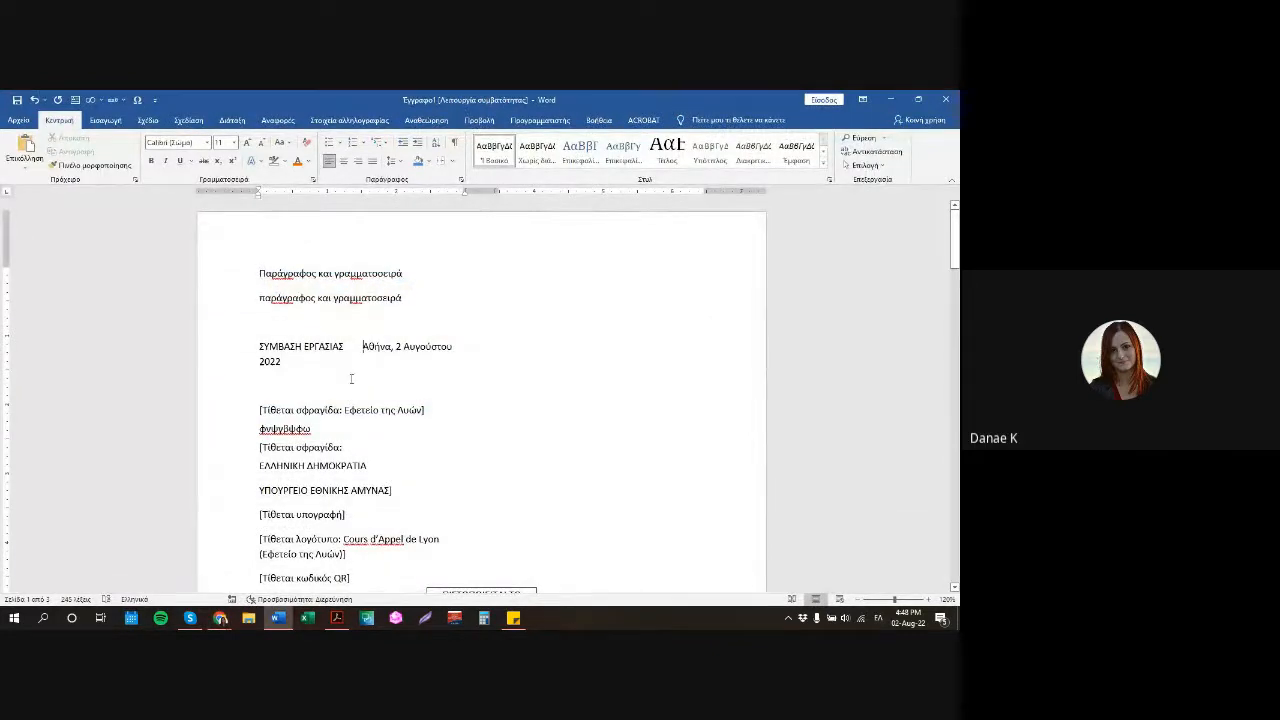
# Show the formatting marks to examine the tab and paragraph marks on page 1, and hide them again.
pyautogui.click(454, 142)
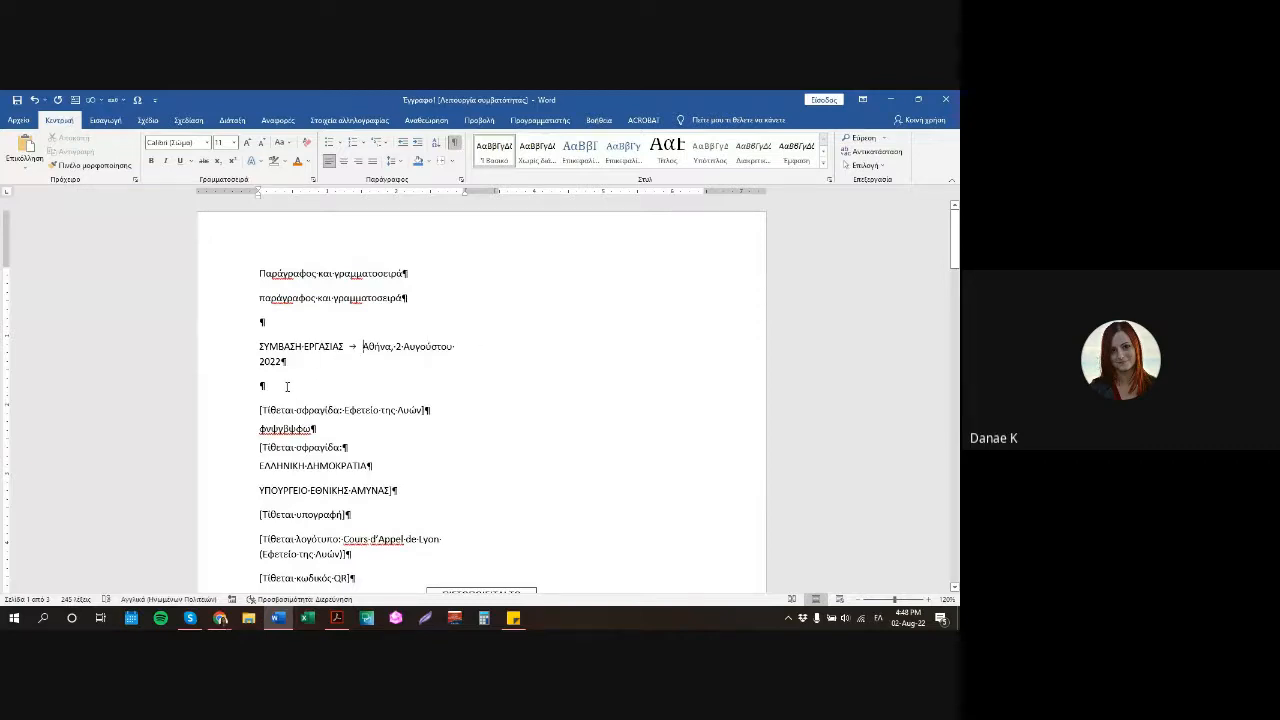
pyautogui.click(407, 355)
pyautogui.click(260, 272)
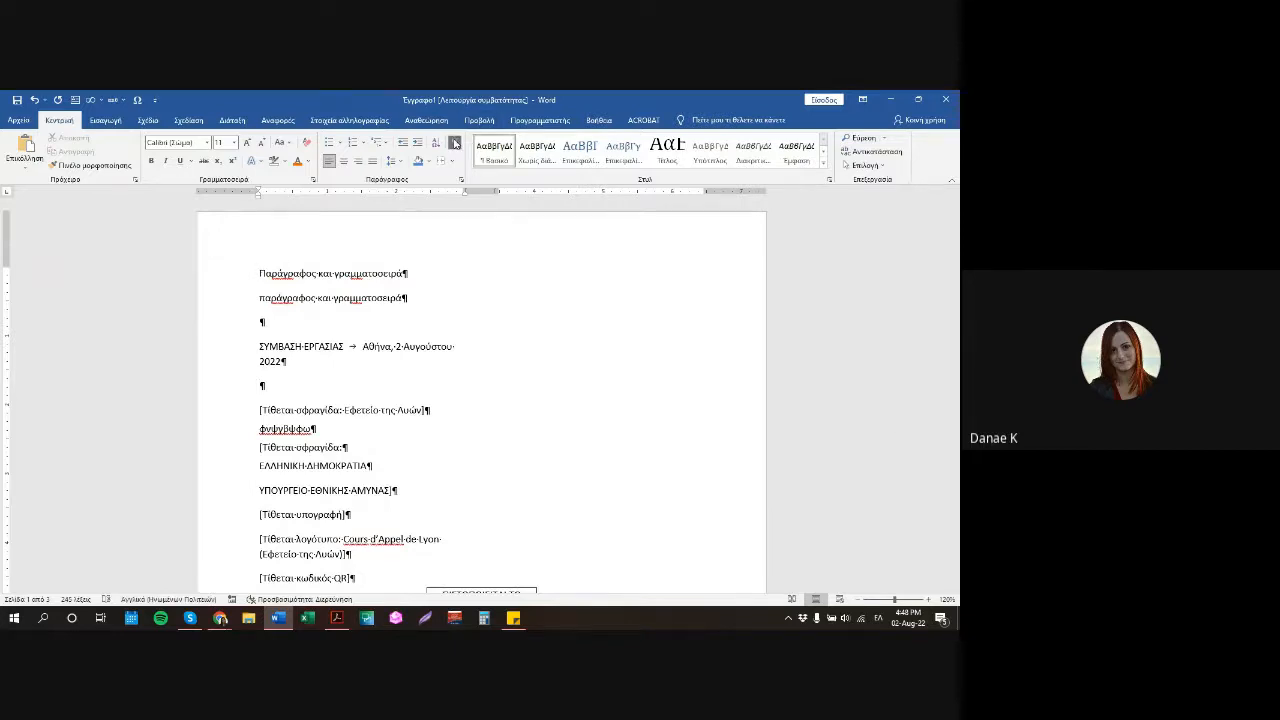
pyautogui.click(455, 143)
pyautogui.scroll(-1, 428, 318)
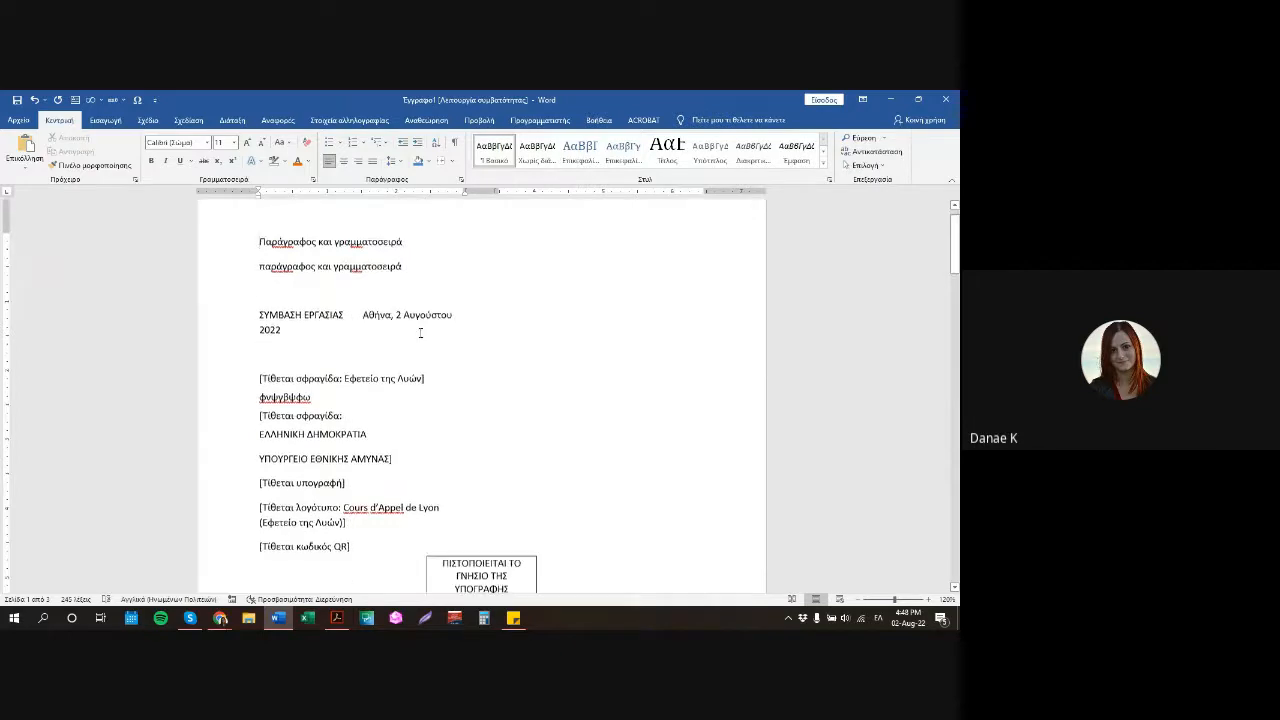
pyautogui.scroll(-2, 420, 333)
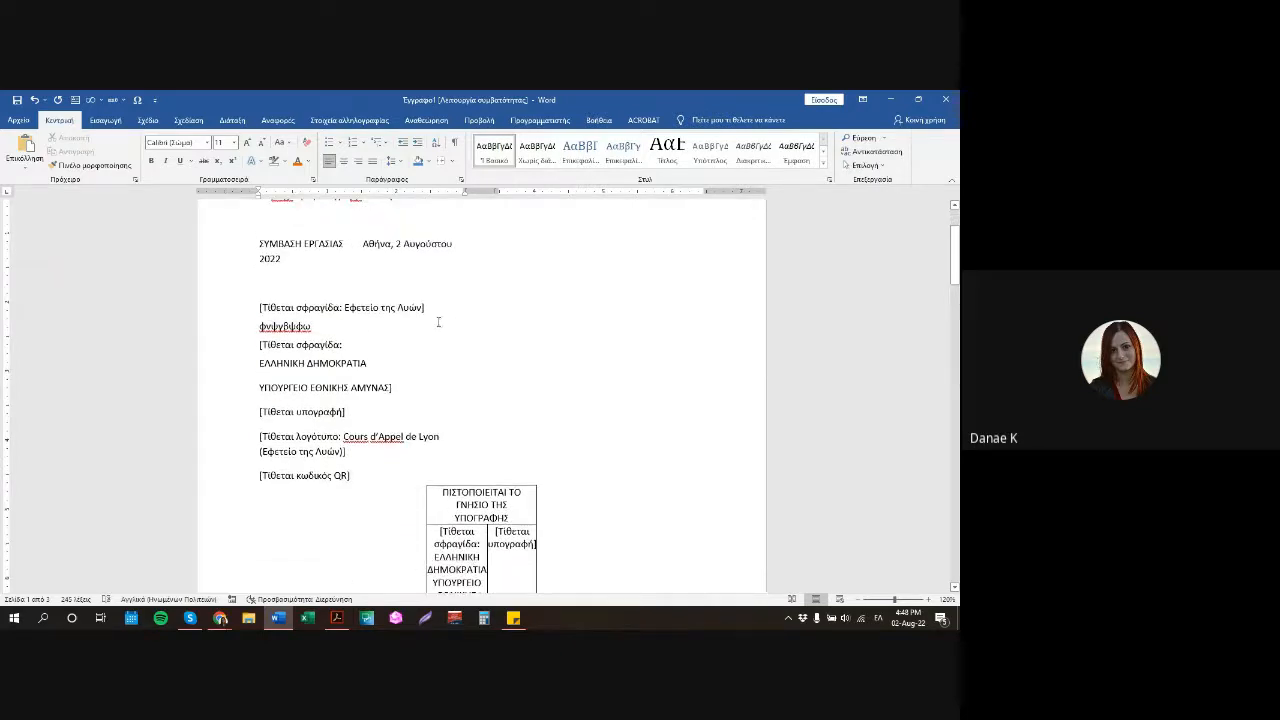
pyautogui.scroll(-1, 445, 340)
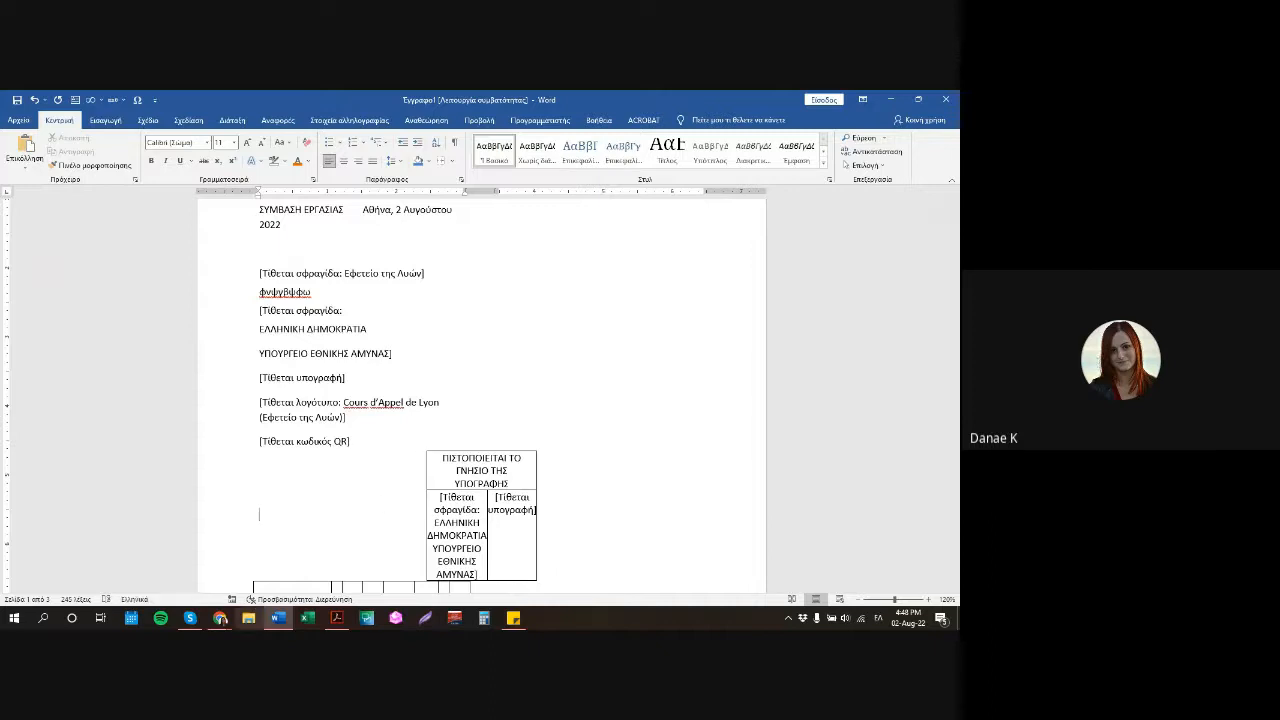
pyautogui.moveTo(218, 622)
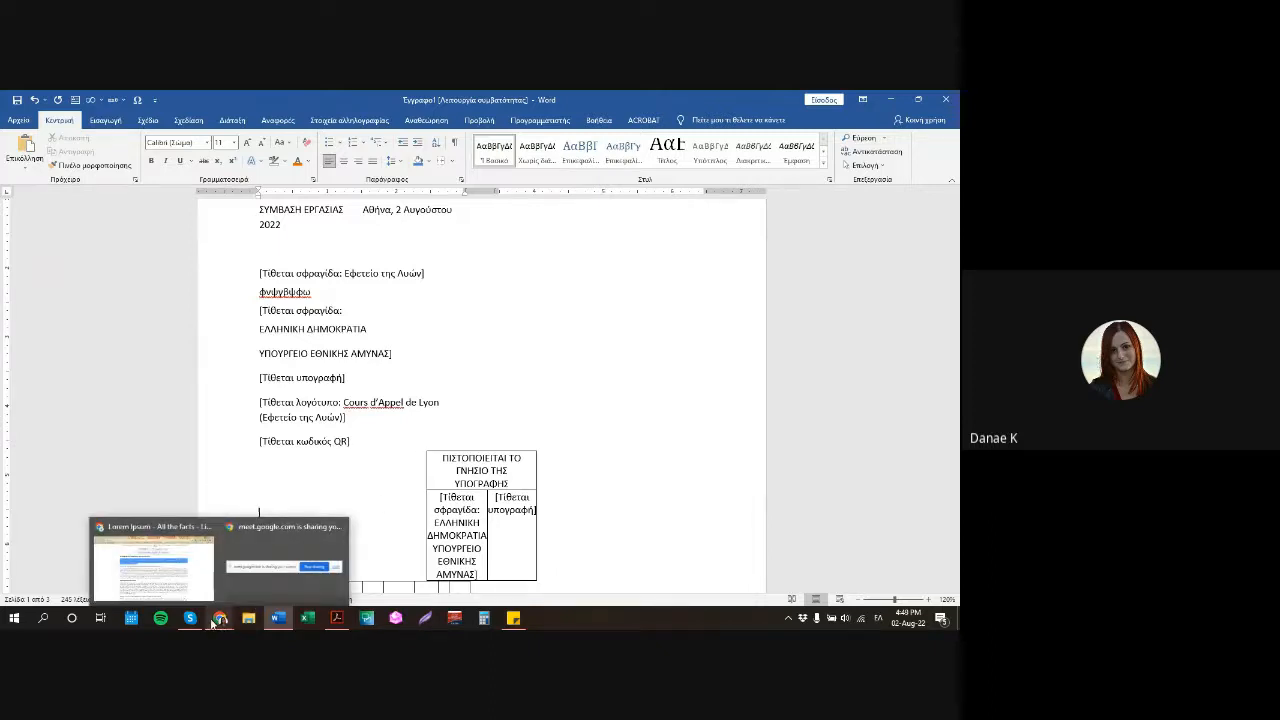
pyautogui.click(283, 244)
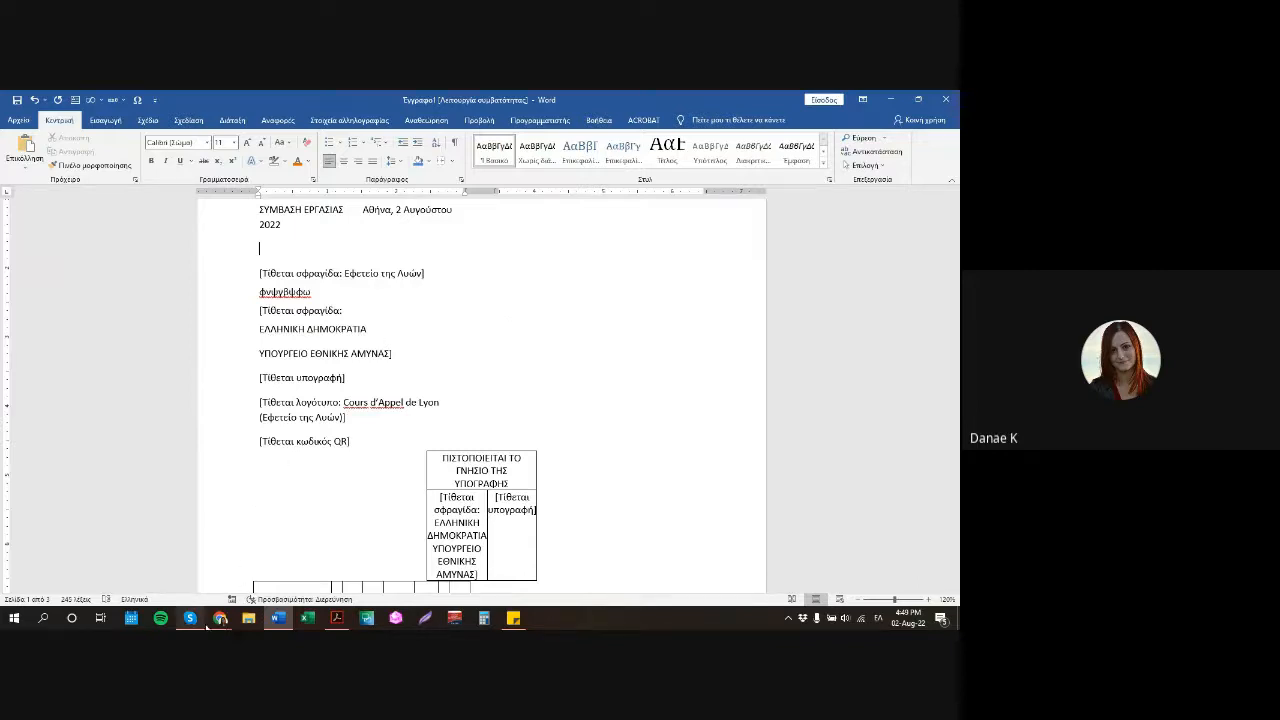
# Switch to the Google Meet call in Chrome and stop presenting the screen.
pyautogui.click(217, 621)
pyautogui.click(162, 545)
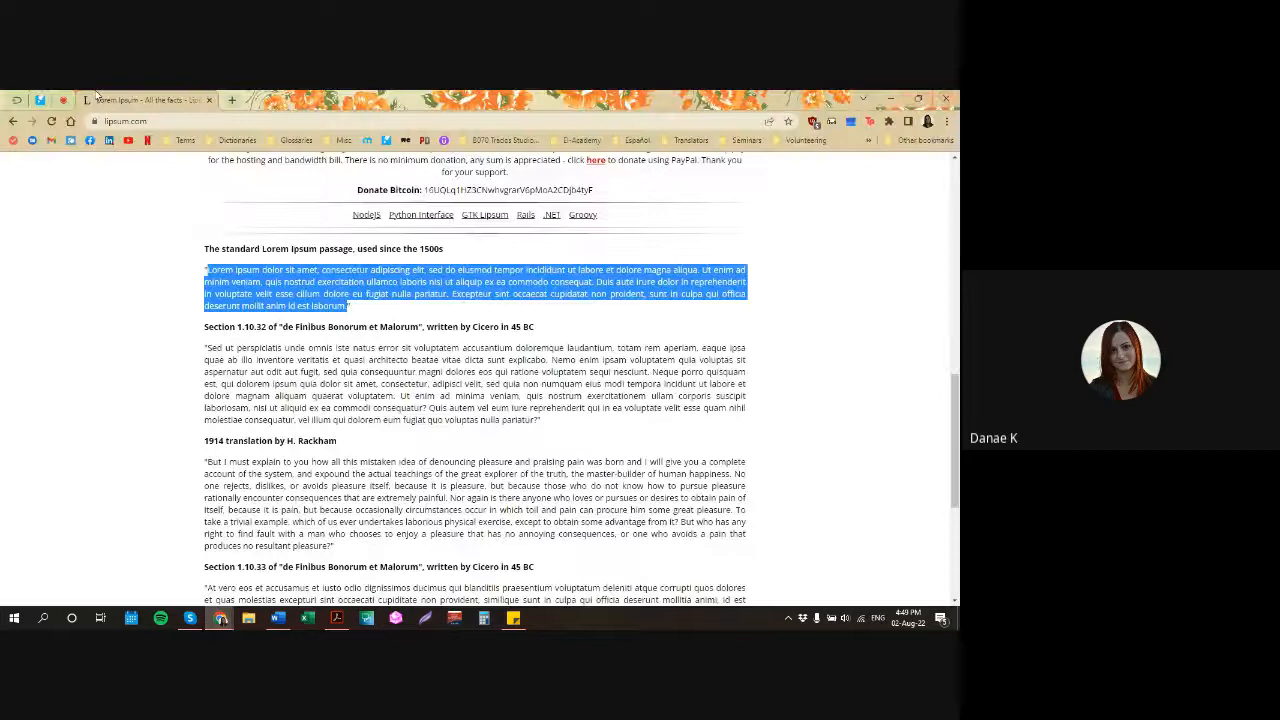
pyautogui.click(64, 100)
pyautogui.click(500, 585)
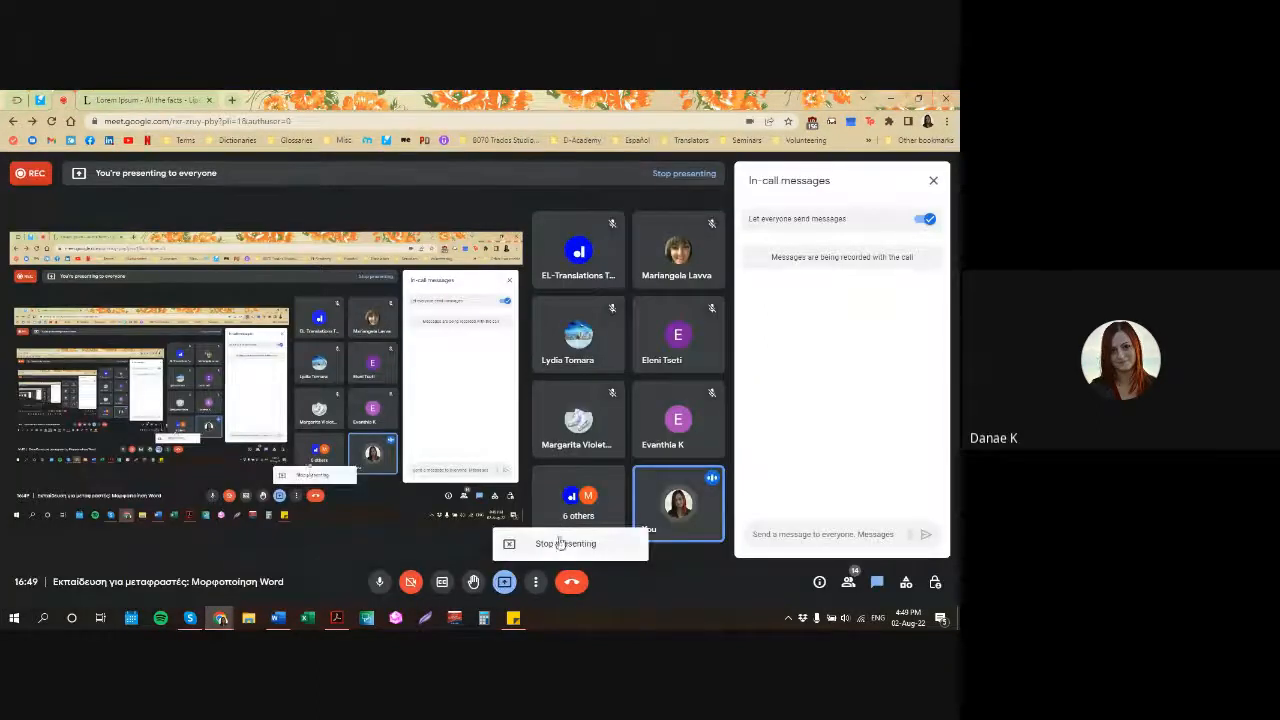
pyautogui.click(558, 545)
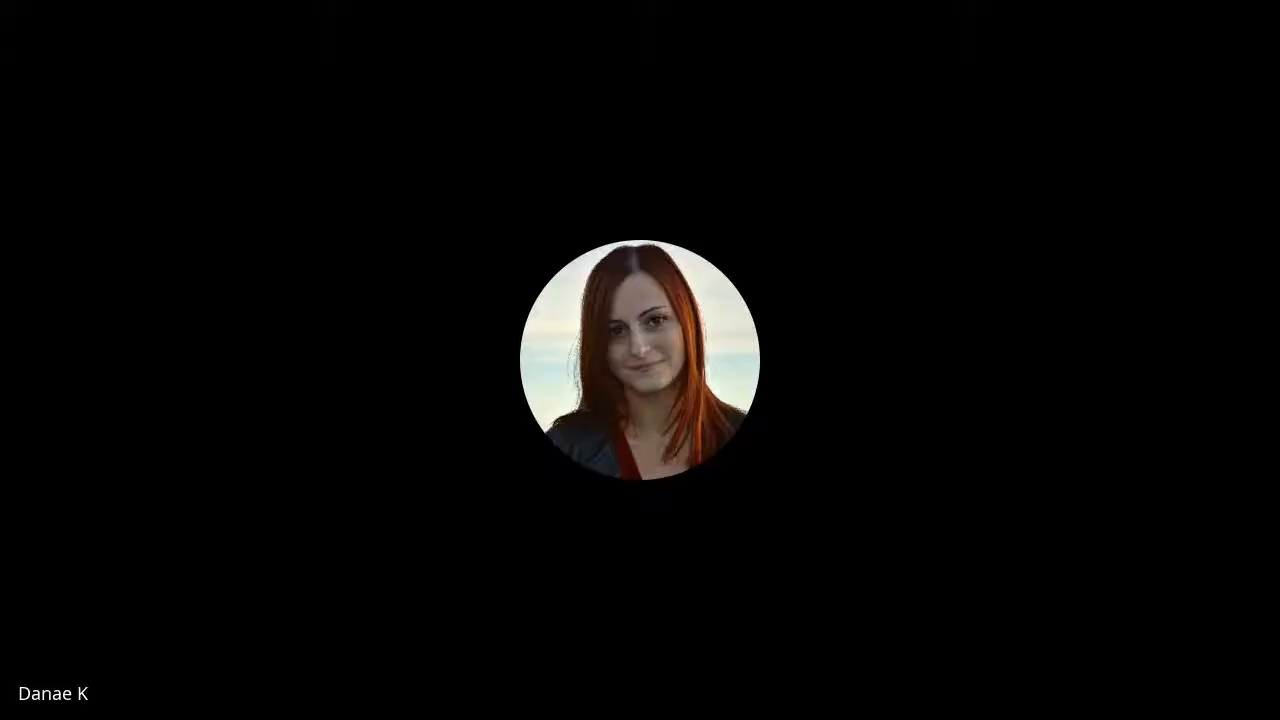